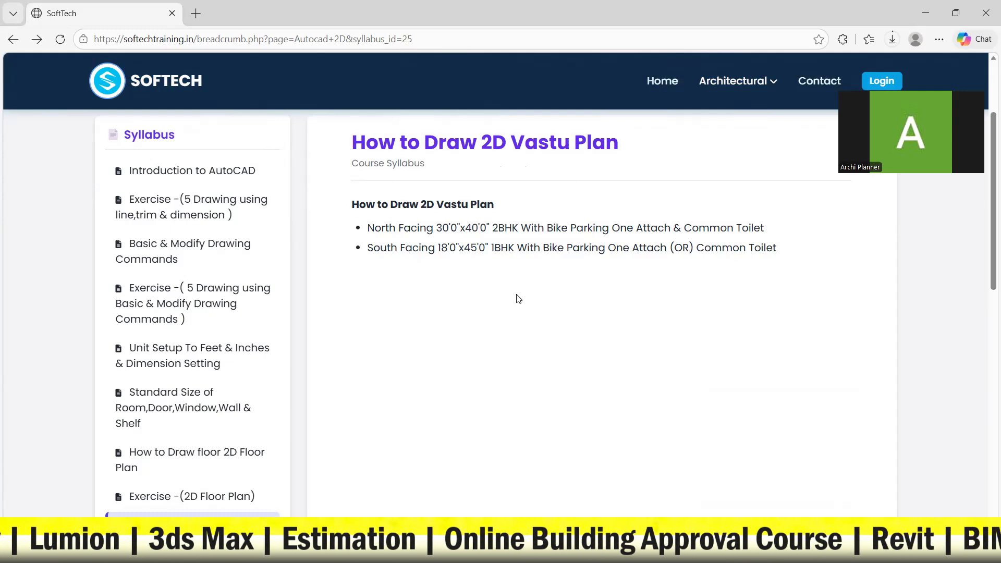
# - Switch from the browser's course syllabus to the 20x40 1bhk drawing in AutoCAD
pyautogui.click(631, 550)
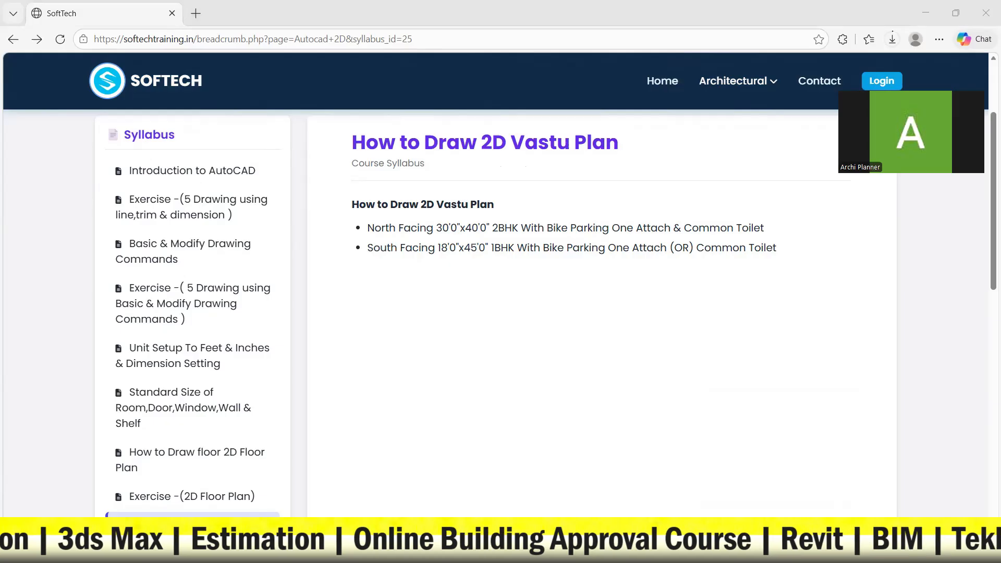
pyautogui.click(677, 478)
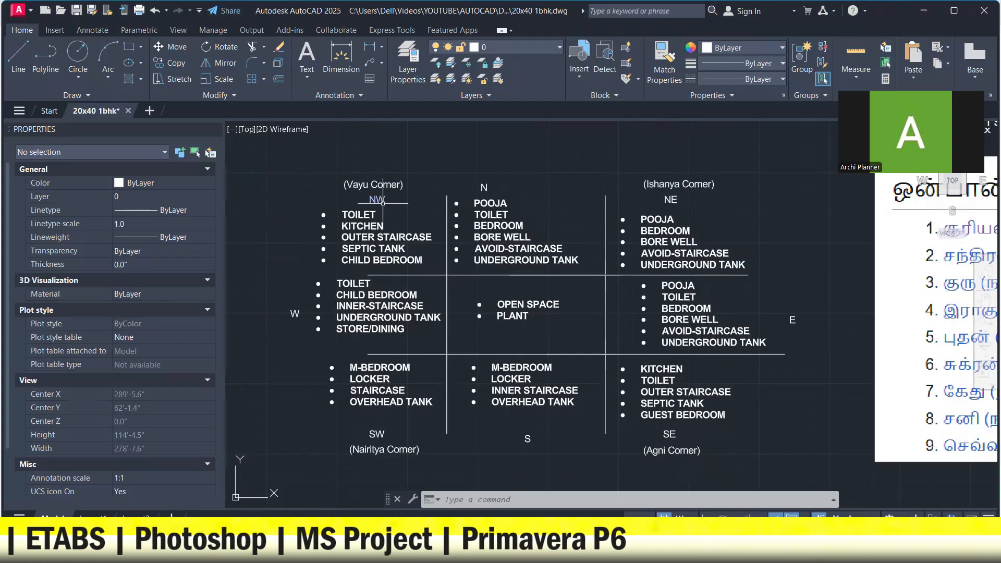
# - Examine the room placements listed for the NW, N and NE zones of the Vastu chart
pyautogui.moveTo(384, 203); pyautogui.dragTo(377, 175, button='middle')
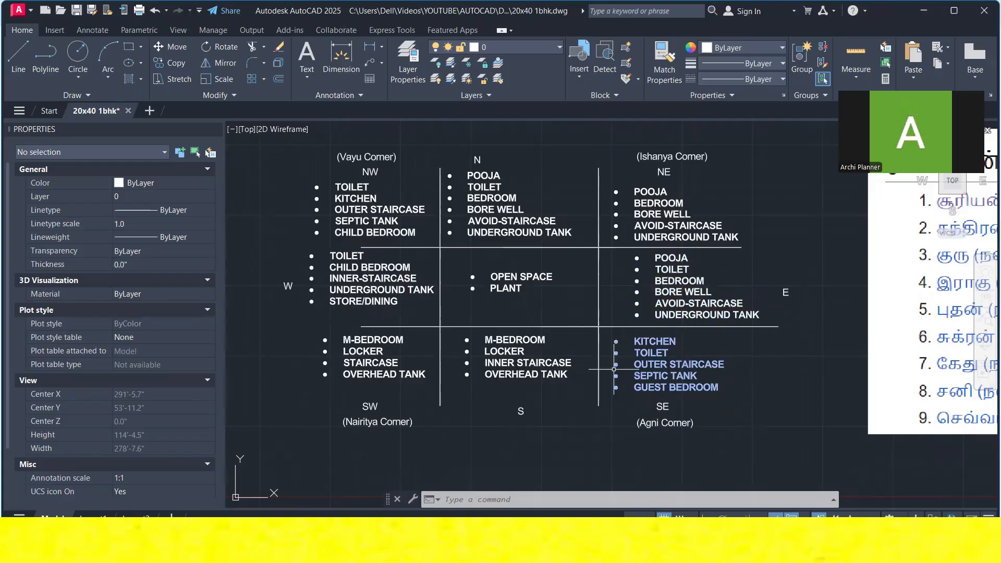
pyautogui.moveTo(671, 352); pyautogui.dragTo(658, 408, button='middle')
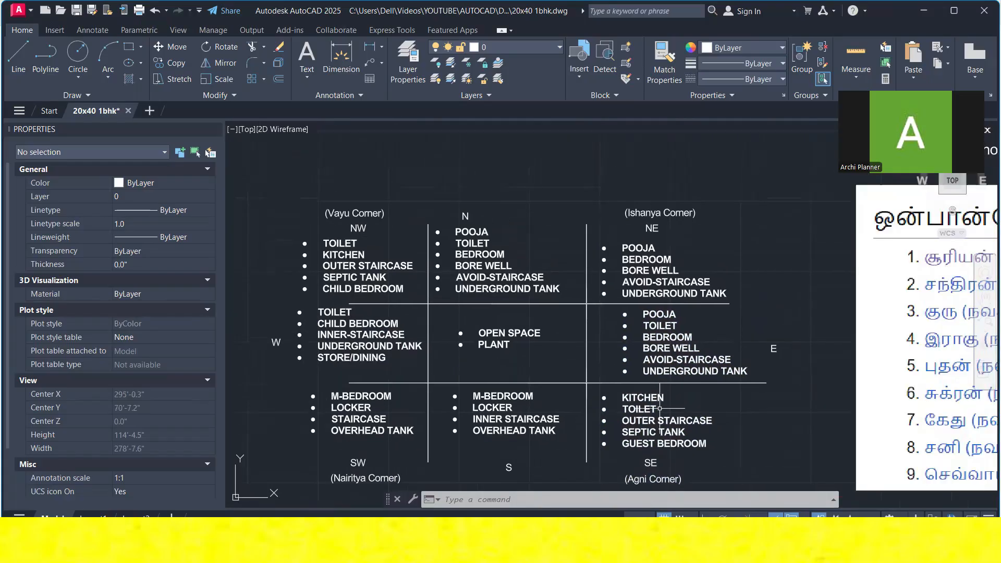
pyautogui.scroll(4, 339, 255)
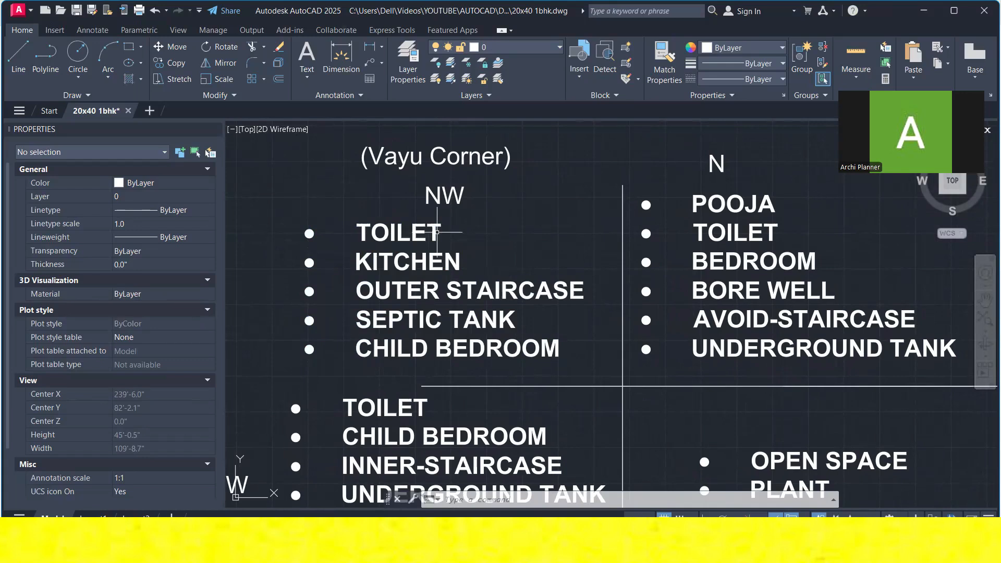
pyautogui.scroll(-2, 437, 243)
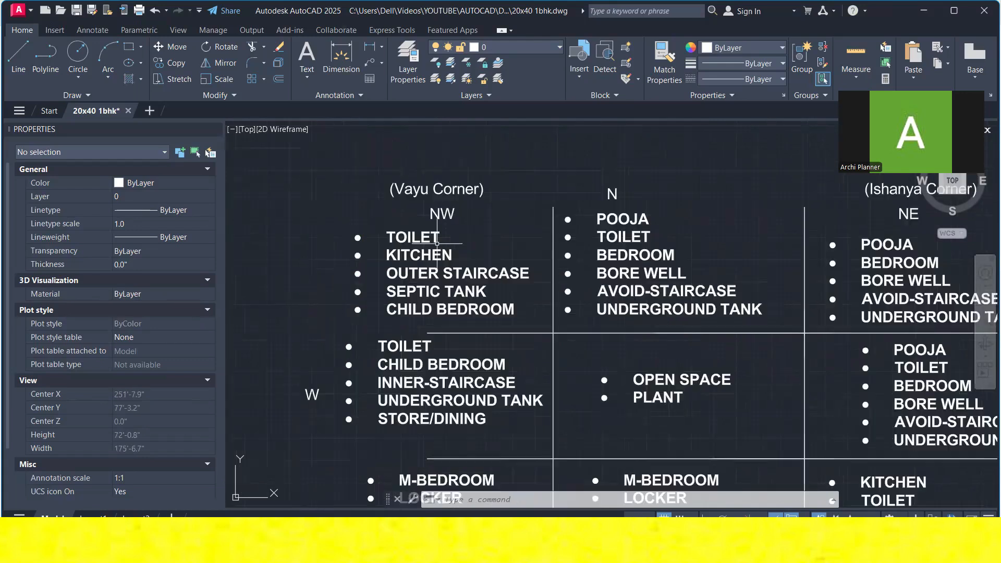
pyautogui.scroll(-2, 418, 223)
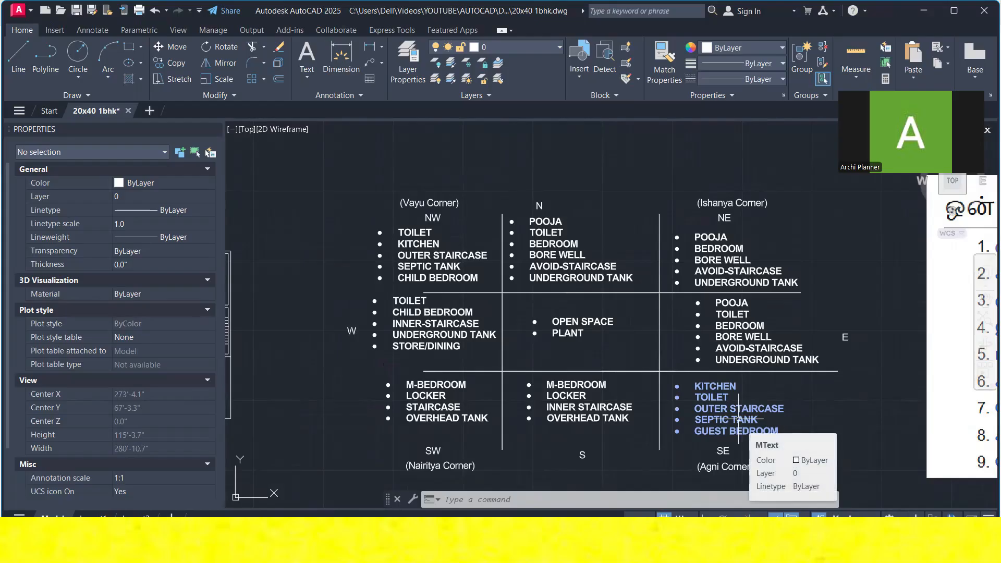
pyautogui.moveTo(606, 455); pyautogui.dragTo(578, 398, button='middle')
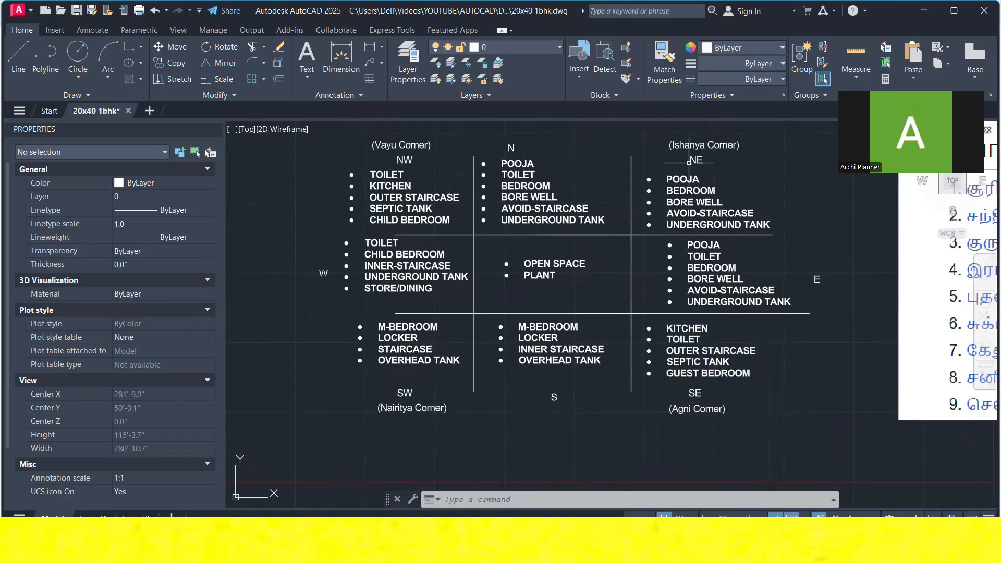
pyautogui.scroll(2, 412, 156)
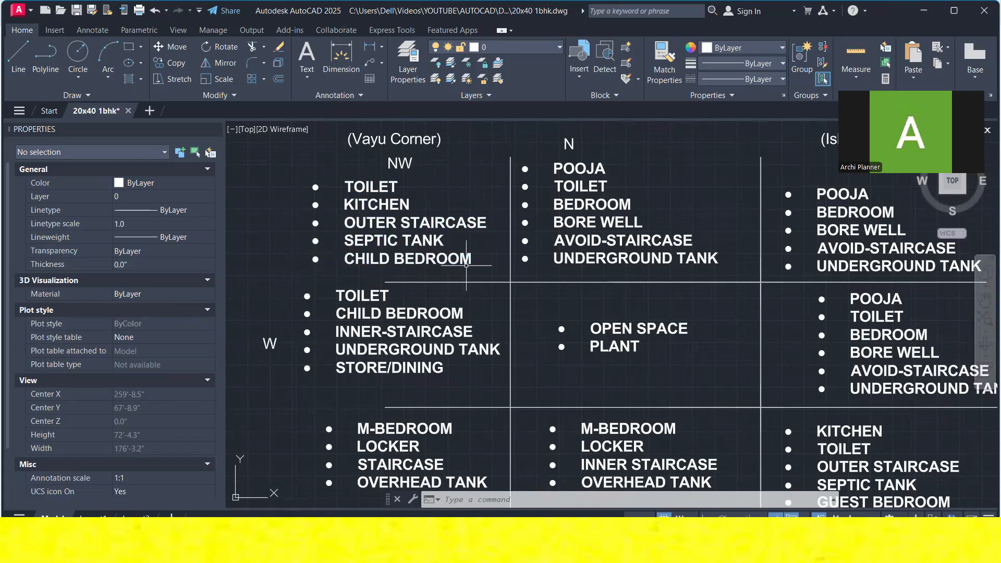
pyautogui.moveTo(595, 167); pyautogui.dragTo(530, 225, button='middle')
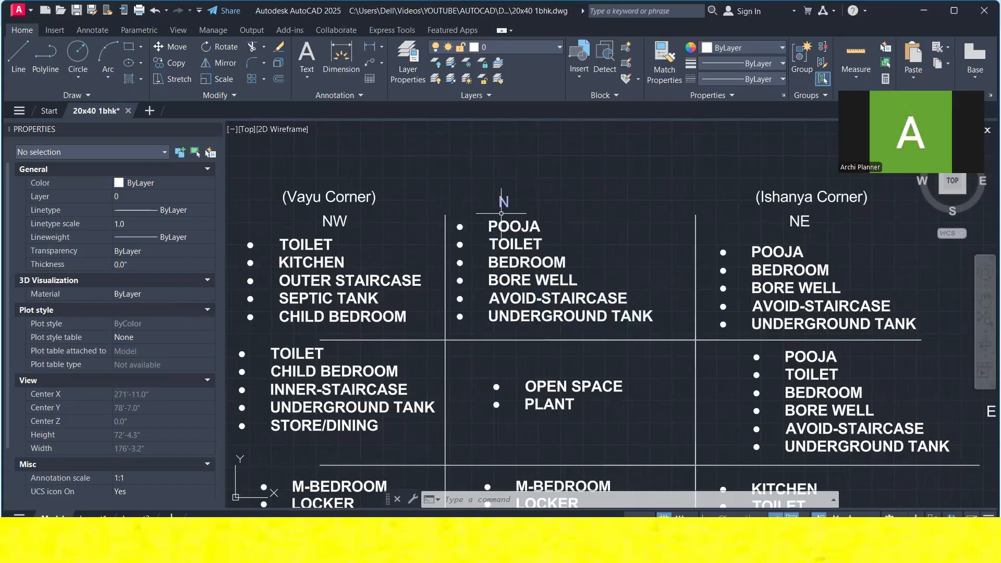
pyautogui.moveTo(747, 222); pyautogui.dragTo(623, 207, button='middle')
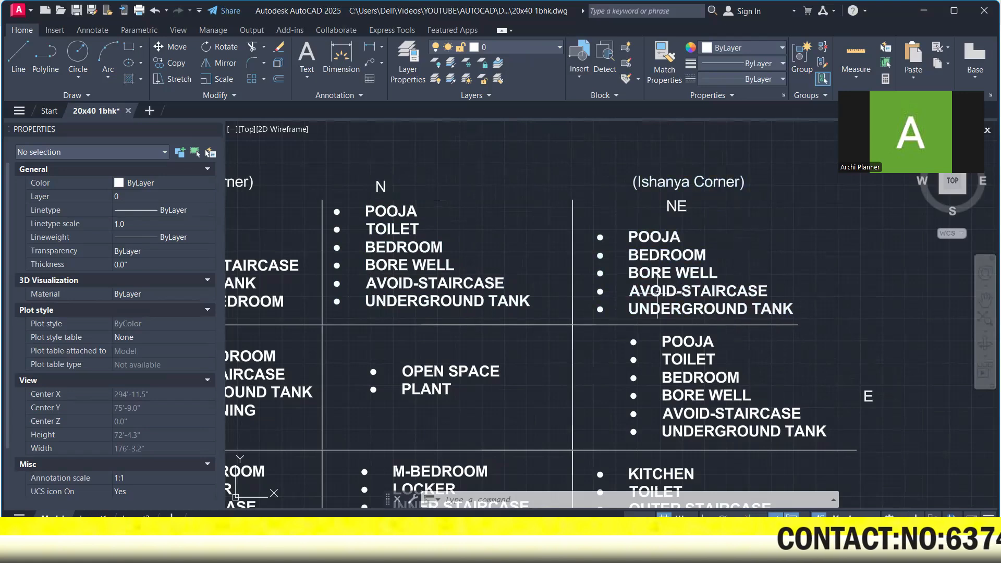
pyautogui.scroll(-2, 658, 292)
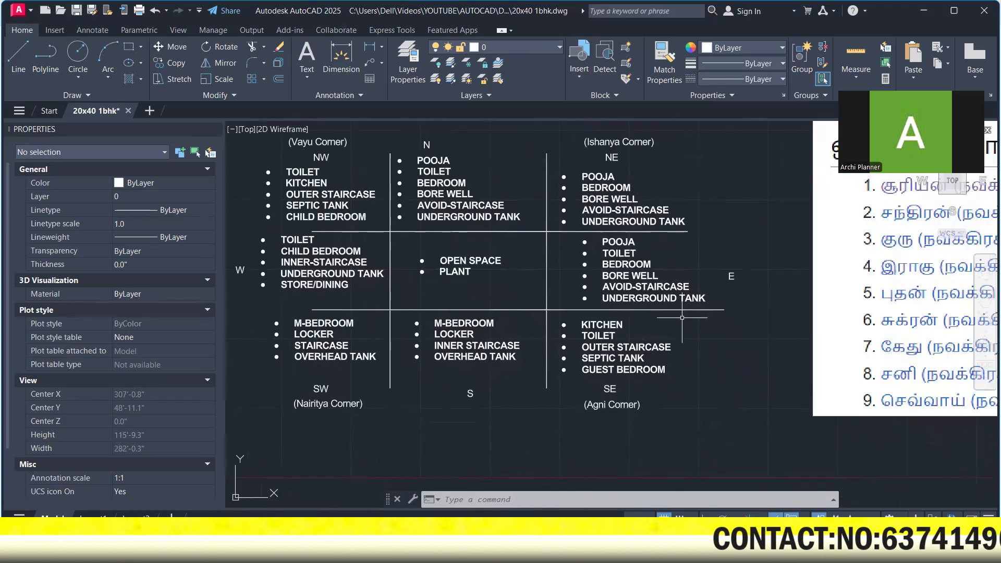
# - Examine the Vastu chart's room placements for the E, SE, SW, S, W and central zones
pyautogui.scroll(2, 631, 330)
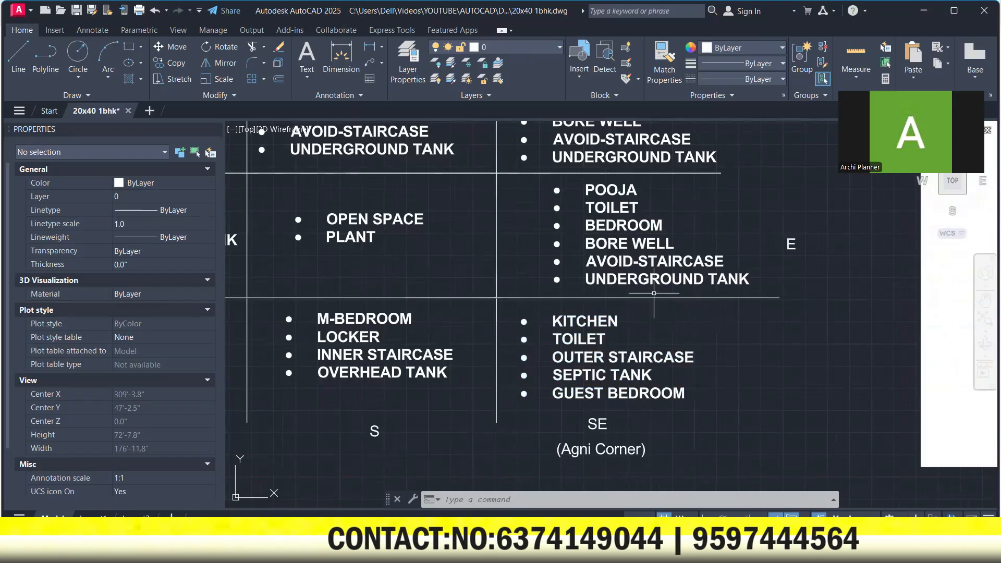
pyautogui.scroll(-2, 704, 410)
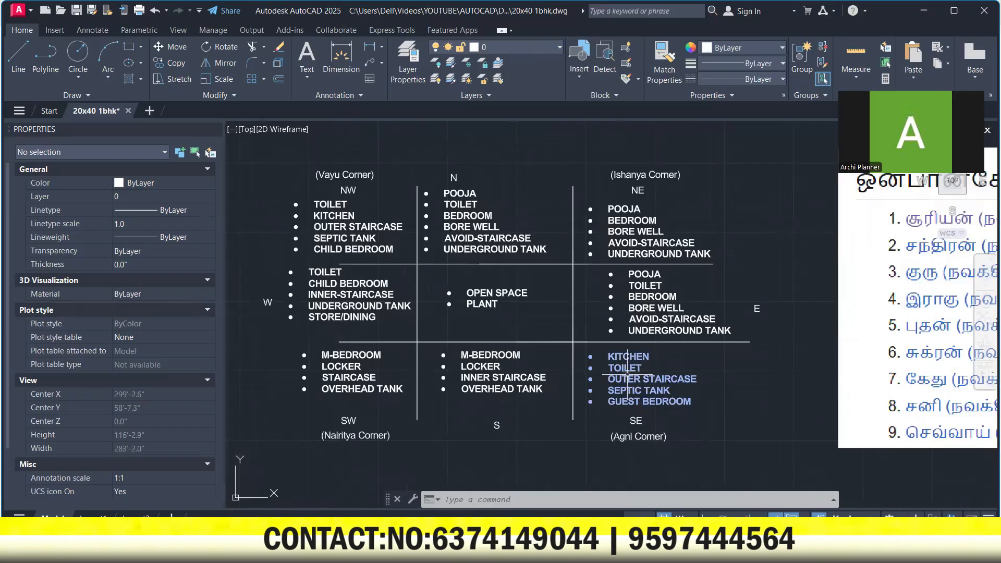
pyautogui.scroll(2, 459, 411)
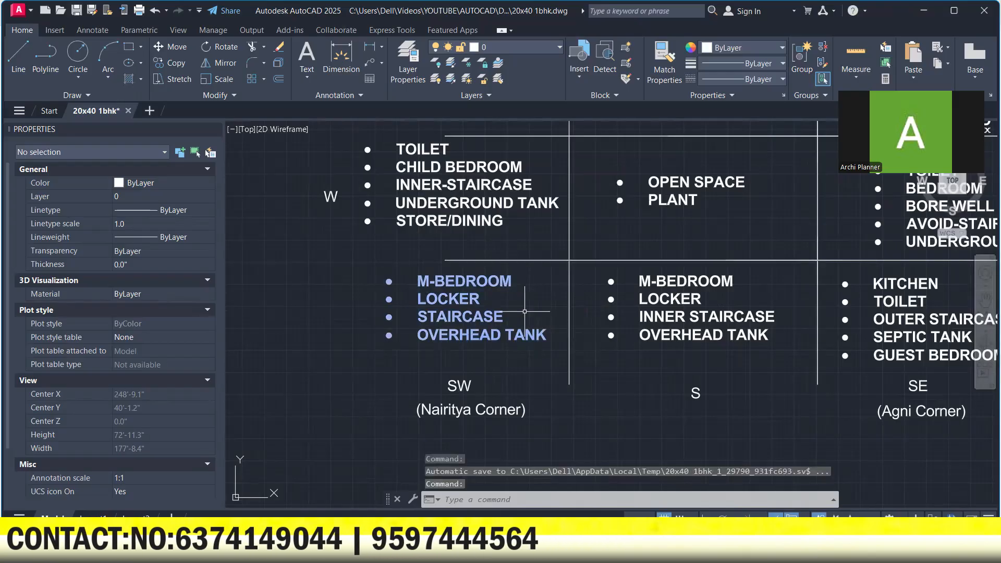
pyautogui.scroll(-2, 526, 360)
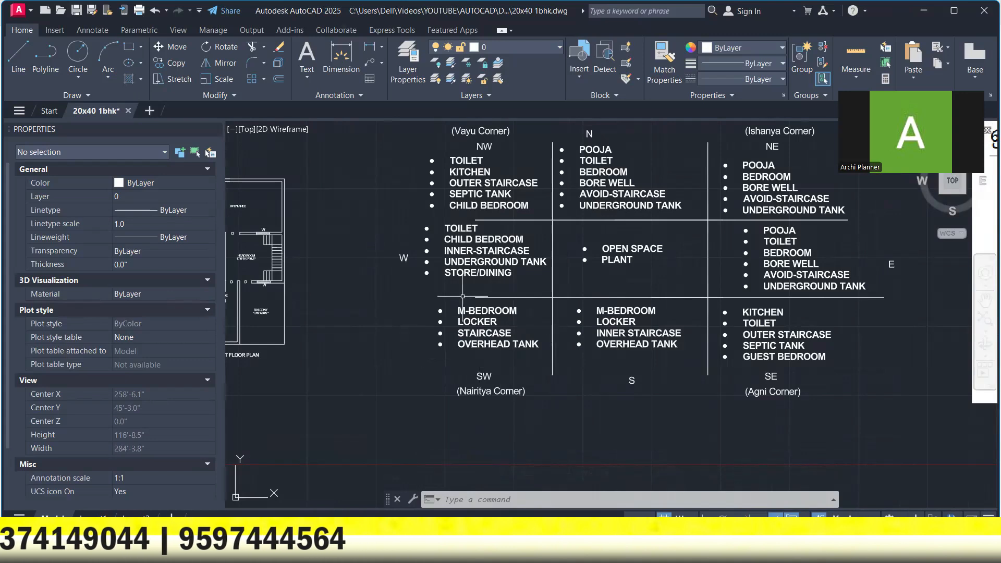
pyautogui.moveTo(530, 360); pyautogui.dragTo(438, 390, button='middle')
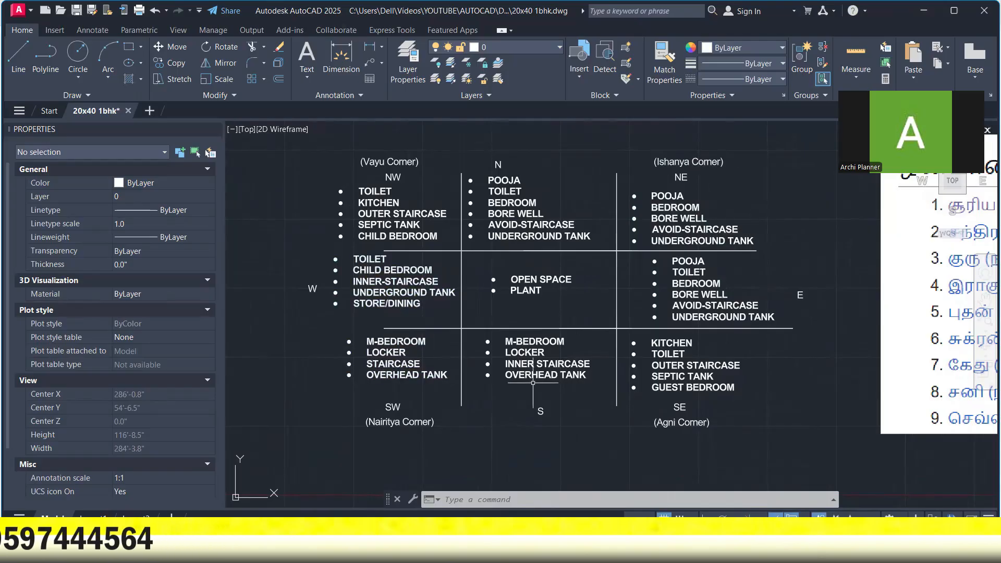
pyautogui.scroll(2, 539, 384)
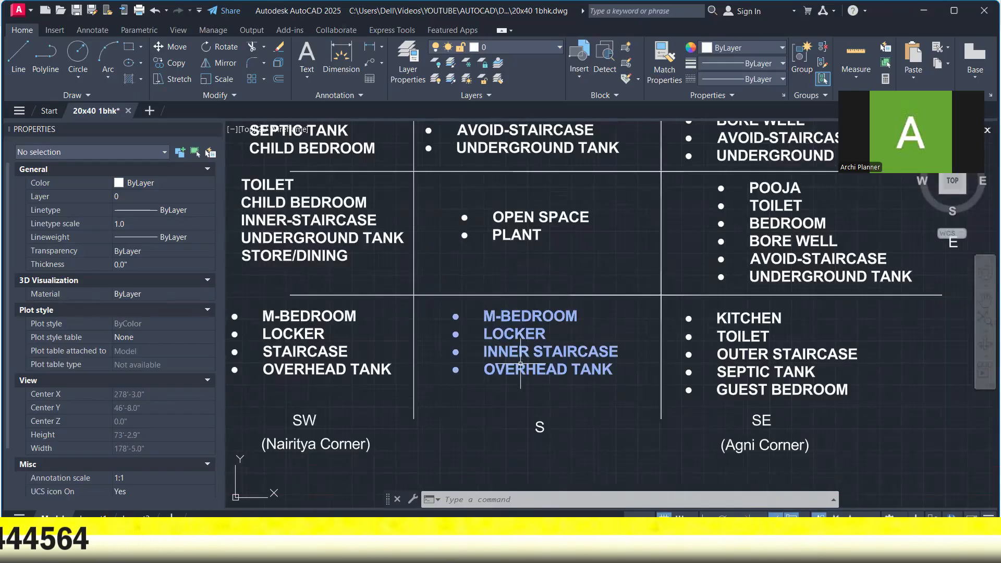
pyautogui.moveTo(266, 232); pyautogui.dragTo(408, 297, button='middle')
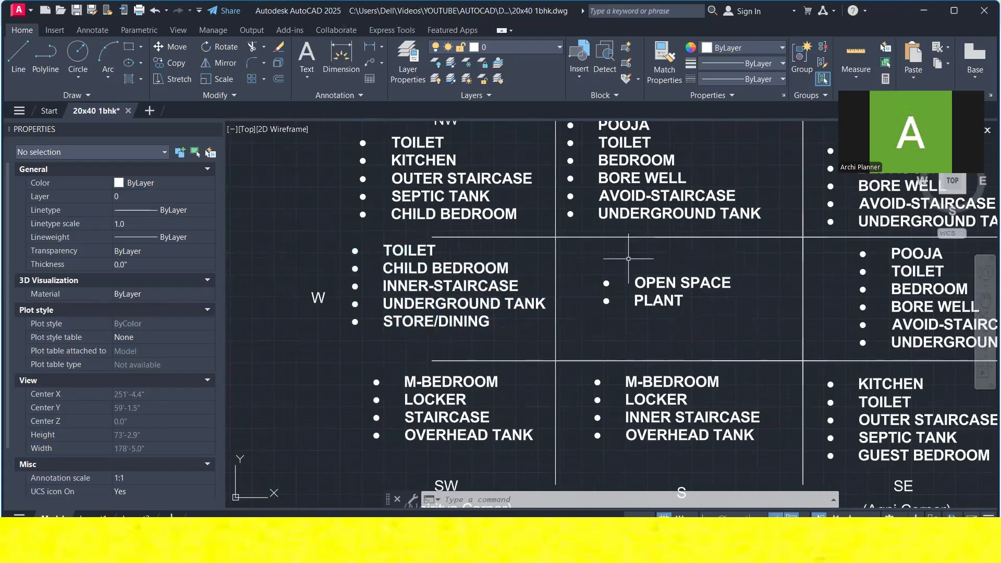
pyautogui.moveTo(657, 325); pyautogui.dragTo(551, 307, button='middle')
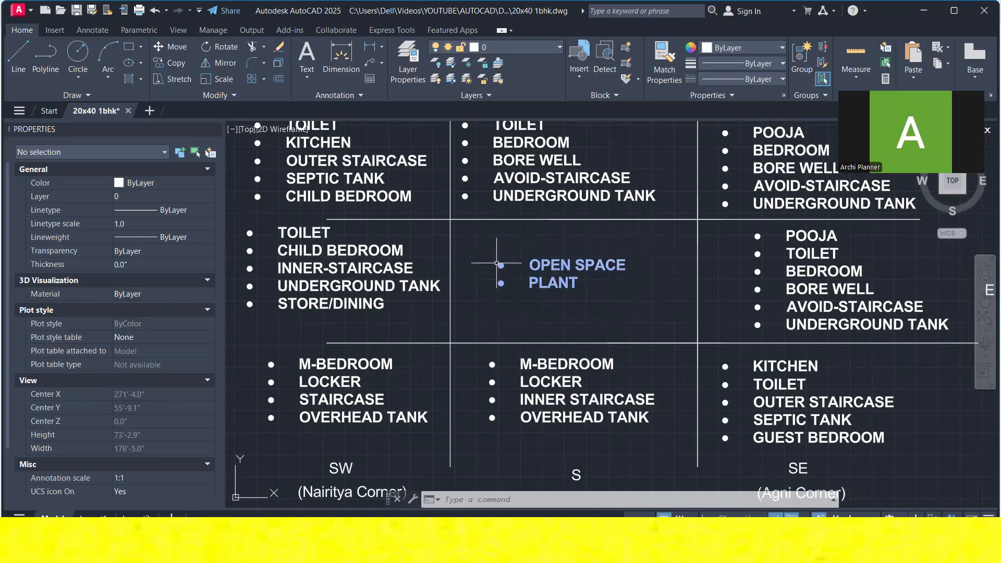
pyautogui.scroll(-2, 521, 282)
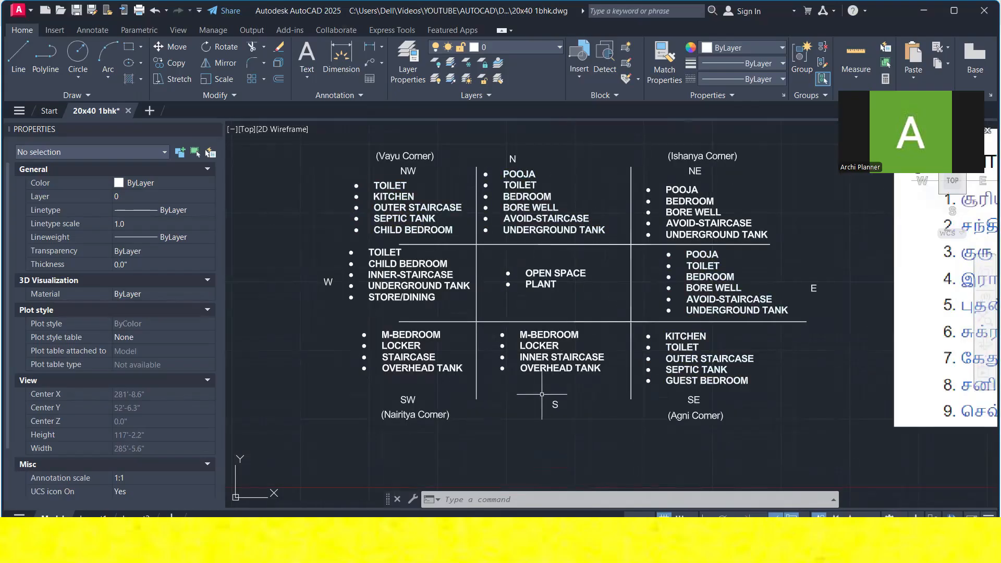
# - Read the Main Door Vastu note above the list of nine planets beside the Vastu chart
pyautogui.moveTo(675, 205); pyautogui.dragTo(230, 214, button='middle')
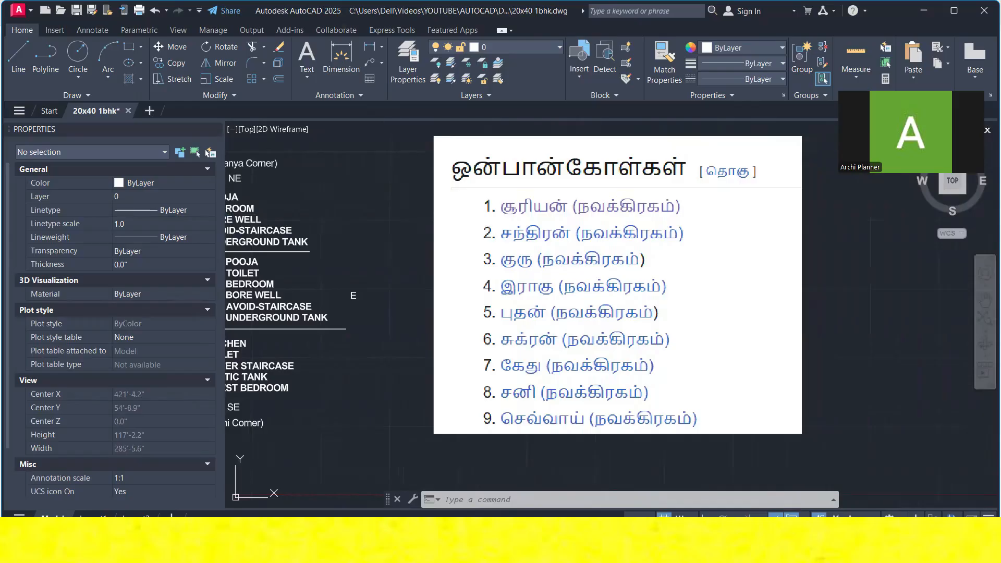
pyautogui.scroll(-2, 528, 316)
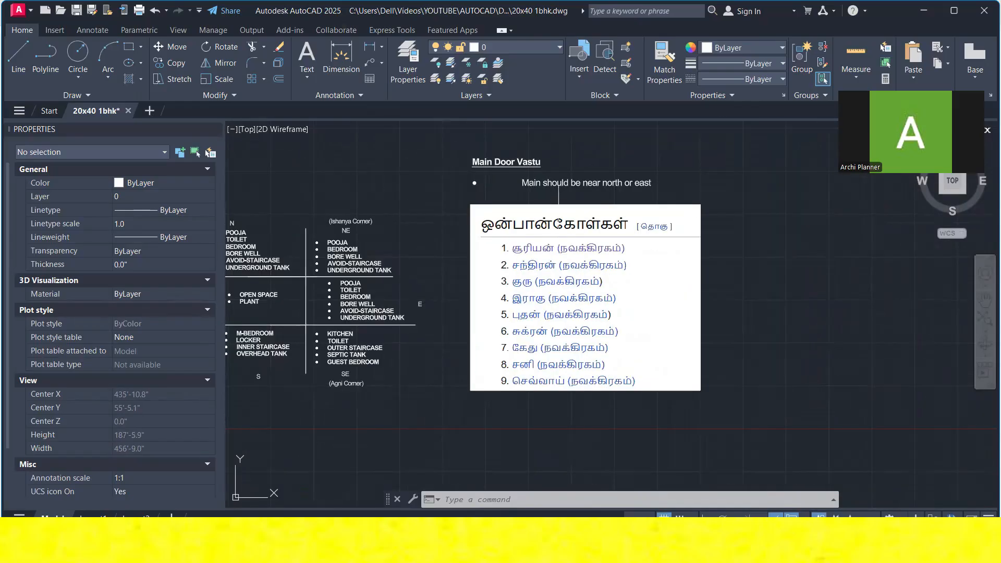
pyautogui.scroll(2, 560, 207)
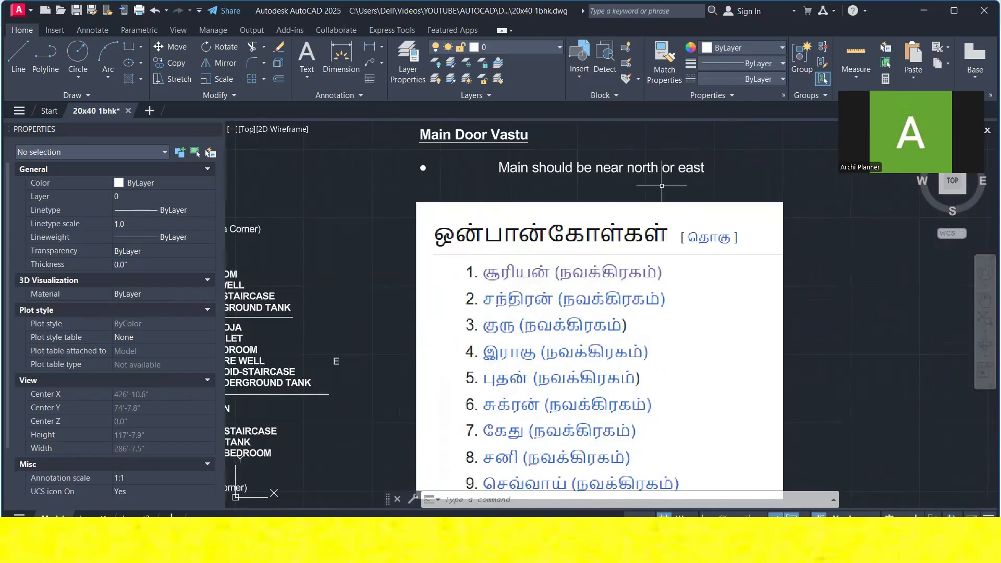
pyautogui.click(525, 172)
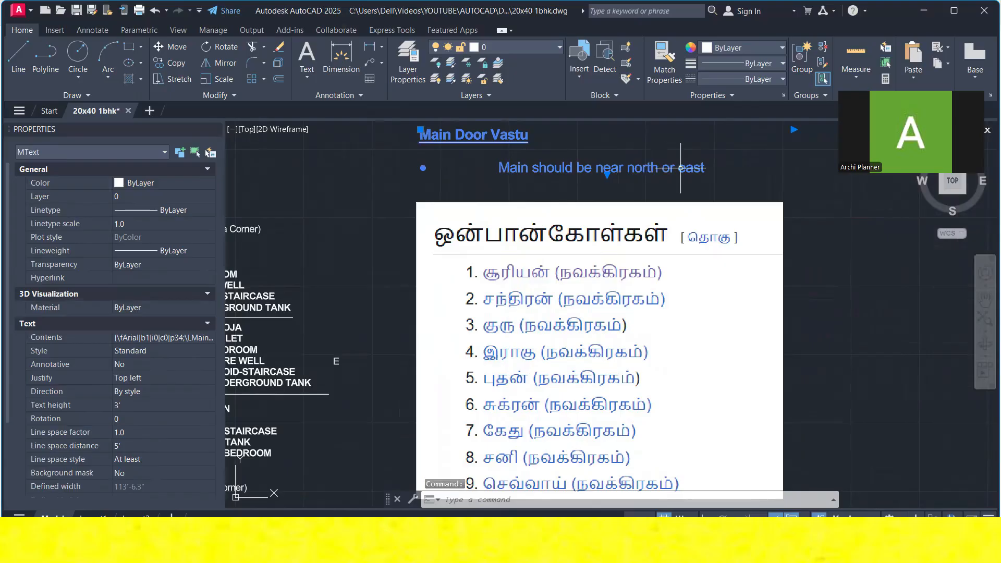
pyautogui.press('Escape')
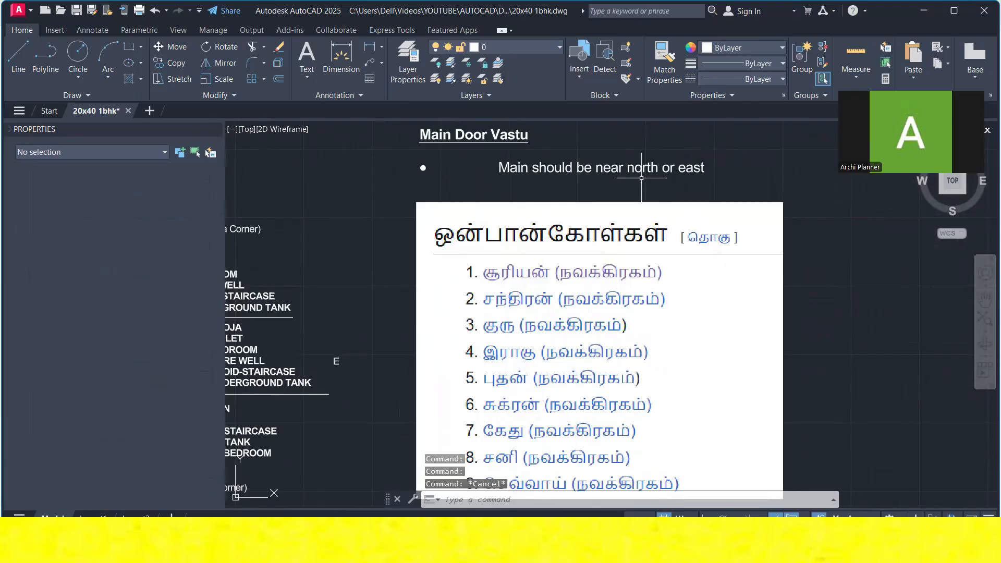
# - Draw an upright rectangle for the plot in the empty area east of the planet list
pyautogui.scroll(-2, 648, 186)
pyautogui.moveTo(647, 187); pyautogui.dragTo(356, 197, button='middle')
pyautogui.click(129, 47)
pyautogui.click(533, 183)
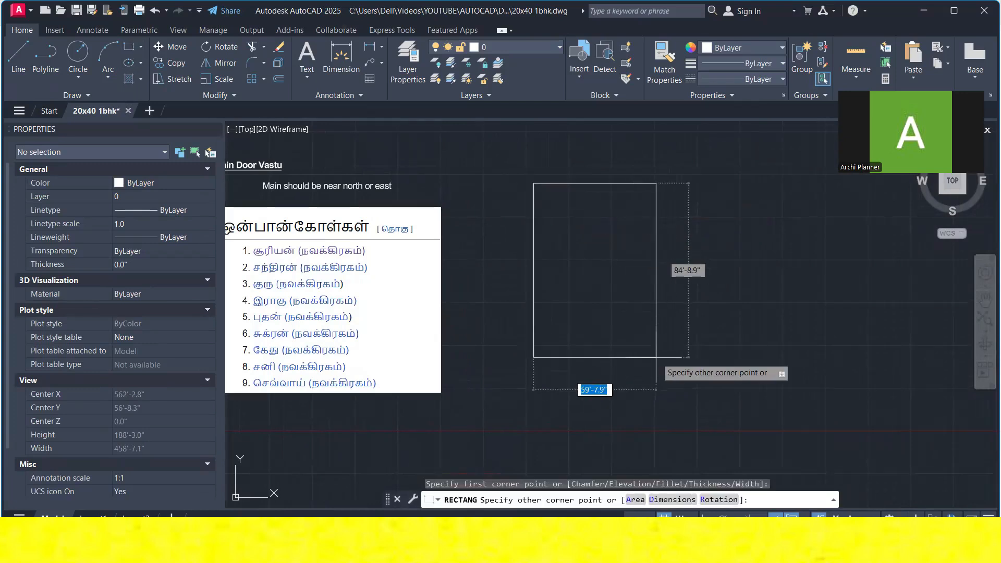
pyautogui.click(680, 387)
# - Divide the plot rectangle into four quadrants with a vertical and a horizontal line between the midpoints of its opposite sides
pyautogui.click(18, 57)
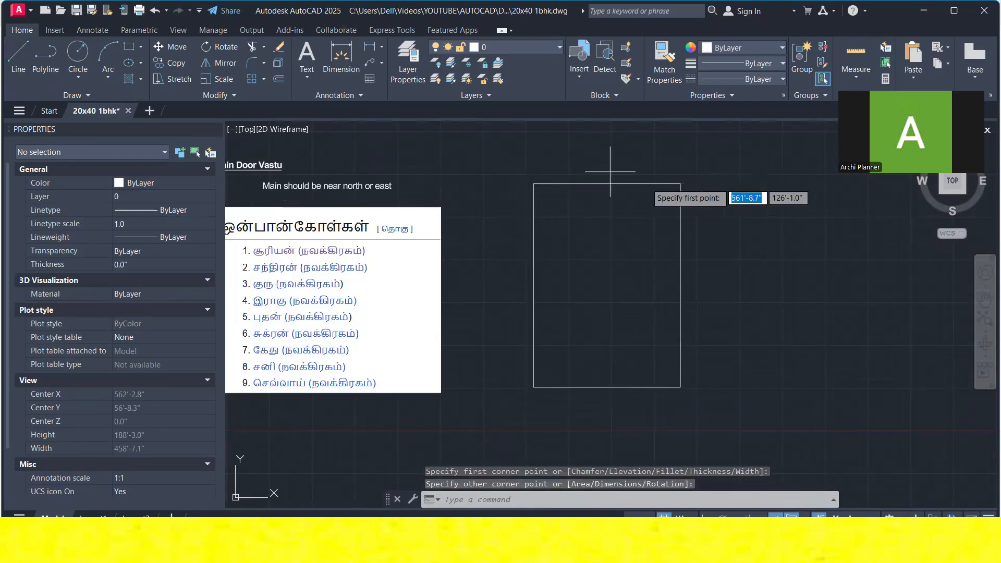
pyautogui.click(607, 184)
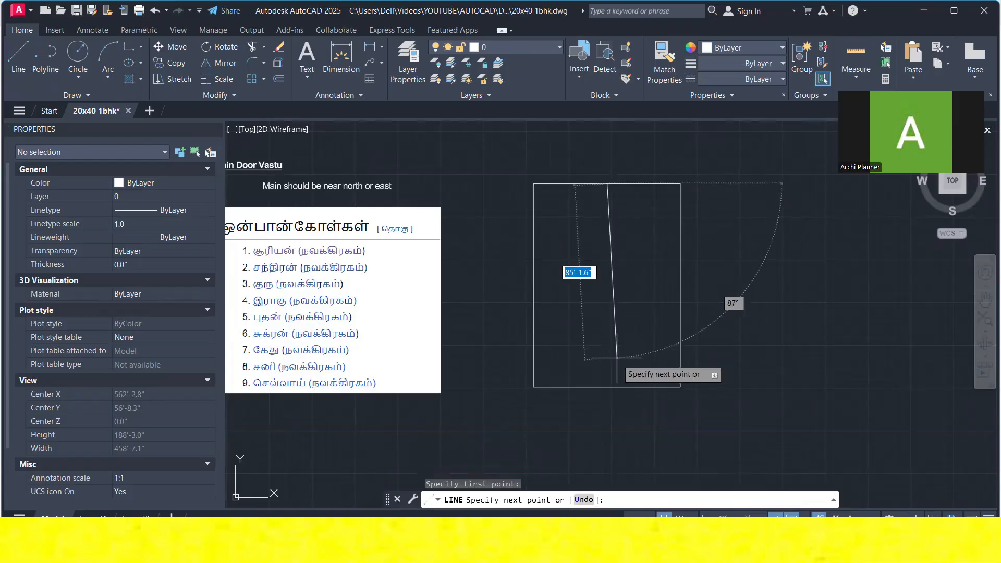
pyautogui.click(607, 387)
pyautogui.press('Escape')
pyautogui.click(18, 56)
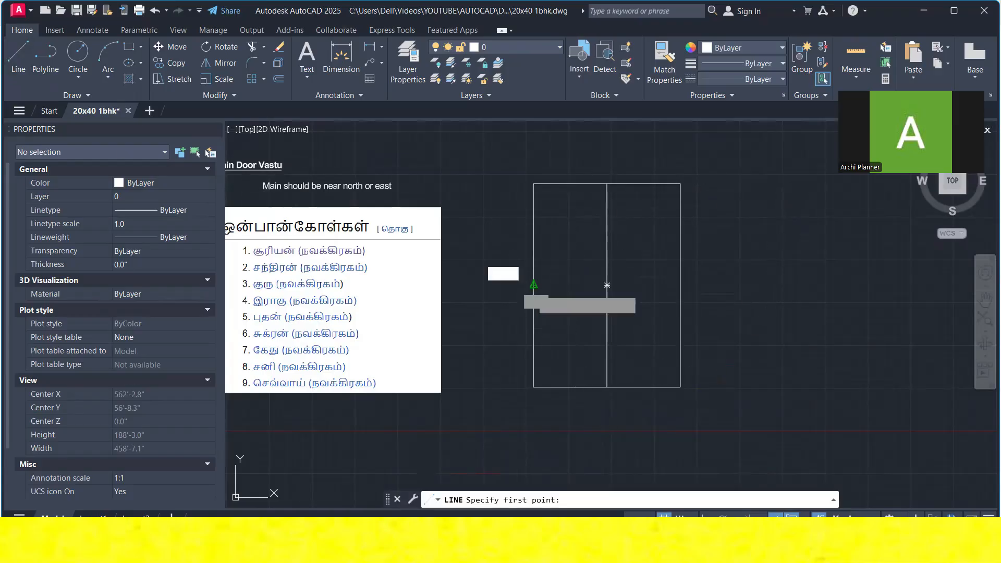
pyautogui.click(533, 285)
pyautogui.click(680, 285)
pyautogui.press('Escape')
# - Copy the E, N, W and S direction labels from the Vastu chart to the quadrant-divided plot, with N above its north edge
pyautogui.scroll(-2, 704, 270)
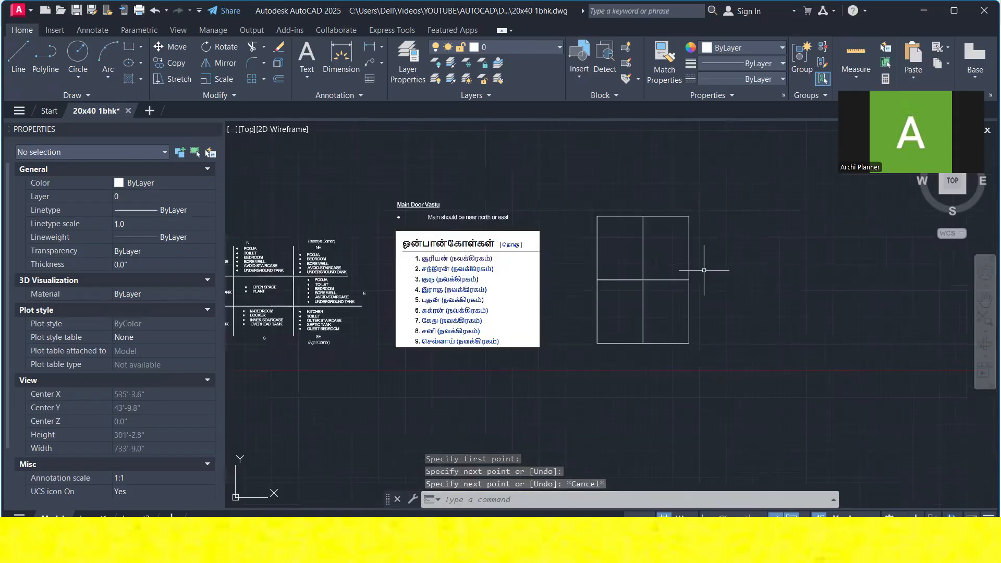
pyautogui.moveTo(393, 285); pyautogui.dragTo(482, 292, button='middle')
pyautogui.scroll(4, 470, 297)
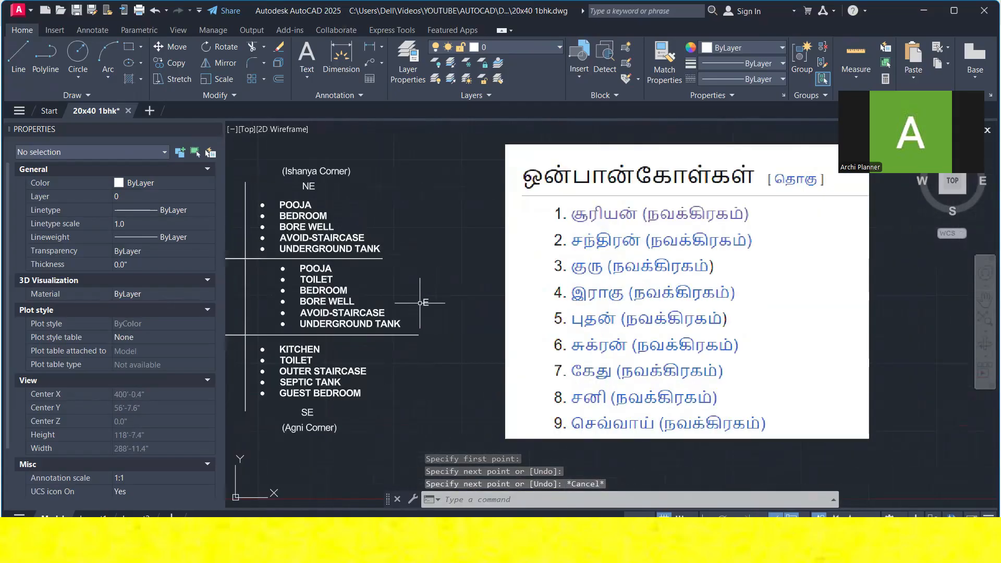
pyautogui.click(434, 312)
pyautogui.click(418, 284)
pyautogui.moveTo(418, 284); pyautogui.dragTo(582, 304, button='middle')
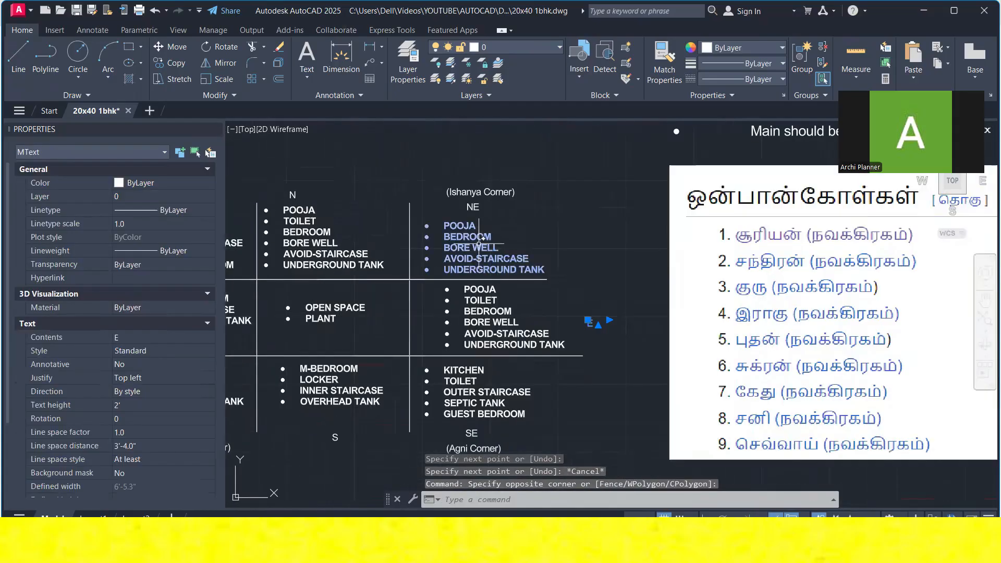
pyautogui.click(299, 195)
pyautogui.click(289, 190)
pyautogui.moveTo(390, 188); pyautogui.dragTo(639, 181, button='middle')
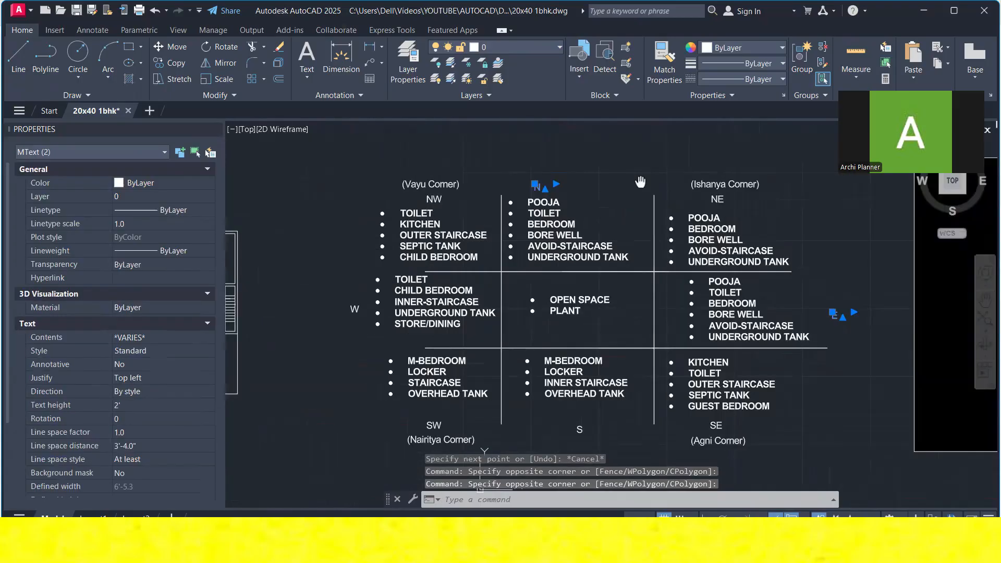
pyautogui.click(377, 328)
pyautogui.click(350, 282)
pyautogui.click(603, 446)
pyautogui.click(584, 424)
pyautogui.rightClick(586, 425)
pyautogui.click(631, 341)
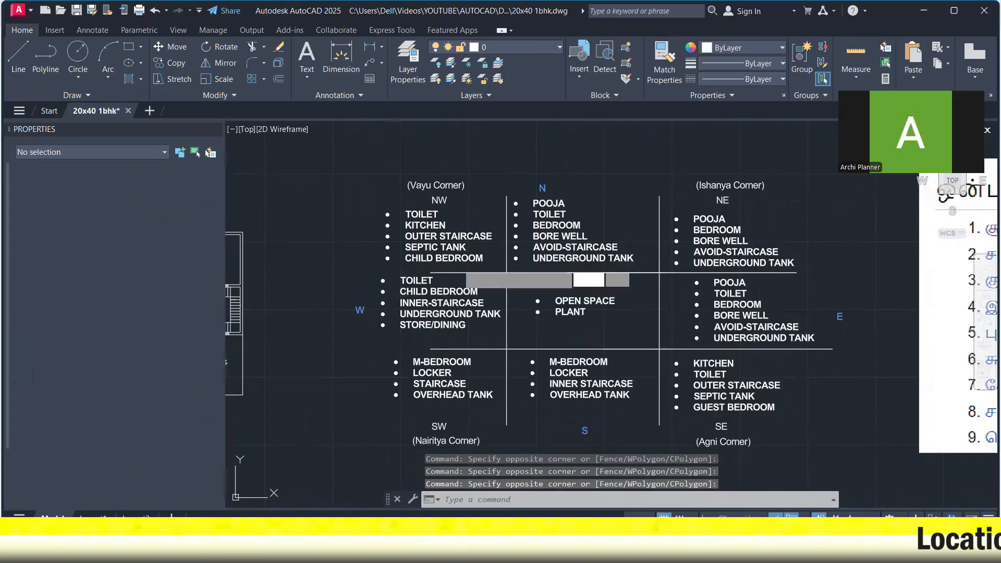
pyautogui.click(444, 268)
pyautogui.scroll(-3, 464, 279)
pyautogui.scroll(-2, 460, 269)
pyautogui.scroll(6, 631, 284)
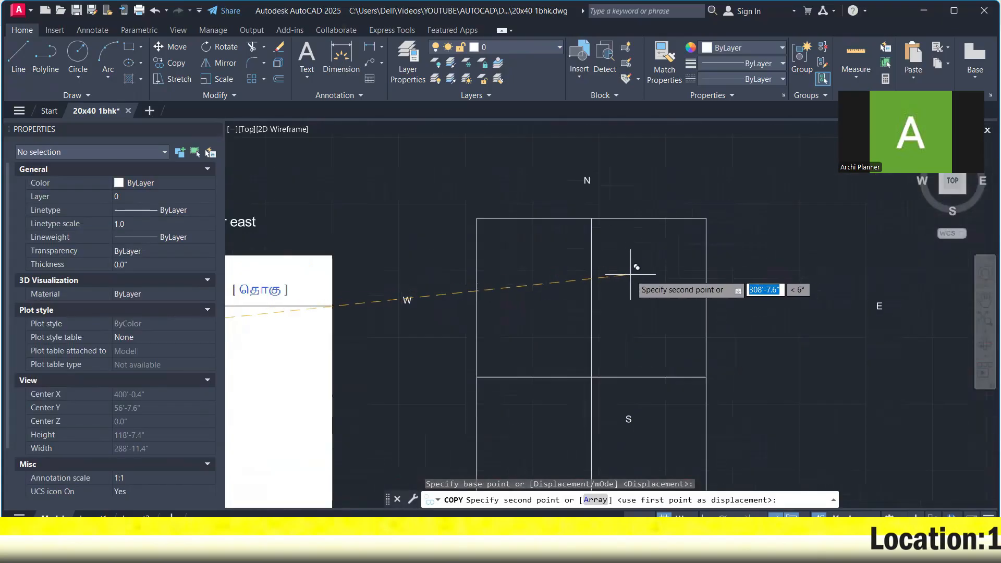
pyautogui.click(636, 282)
pyautogui.press('Escape')
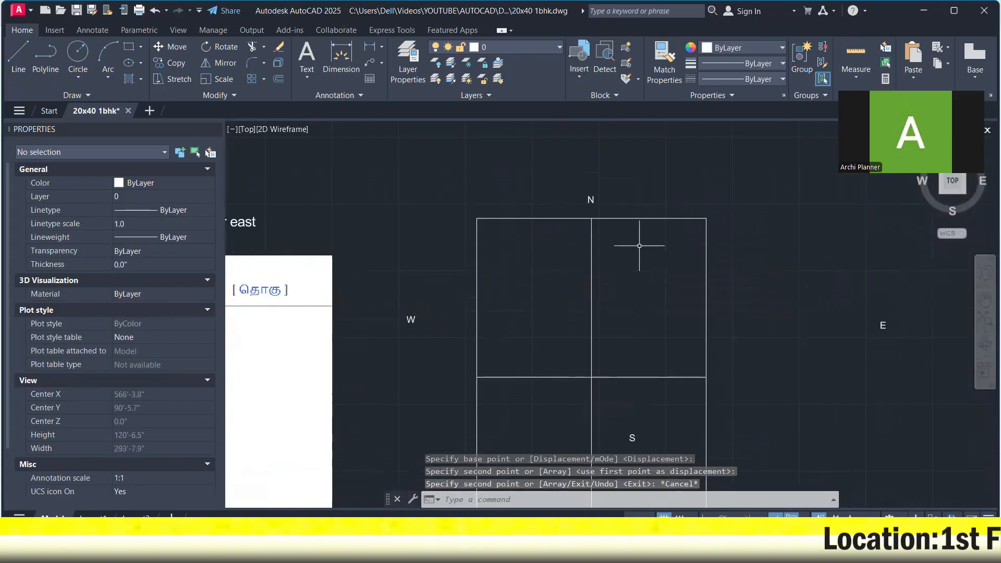
# - Move the copied S label just below the midpoint of the plot's south edge
pyautogui.moveTo(618, 242); pyautogui.dragTo(657, 124, button='middle')
pyautogui.click(656, 343)
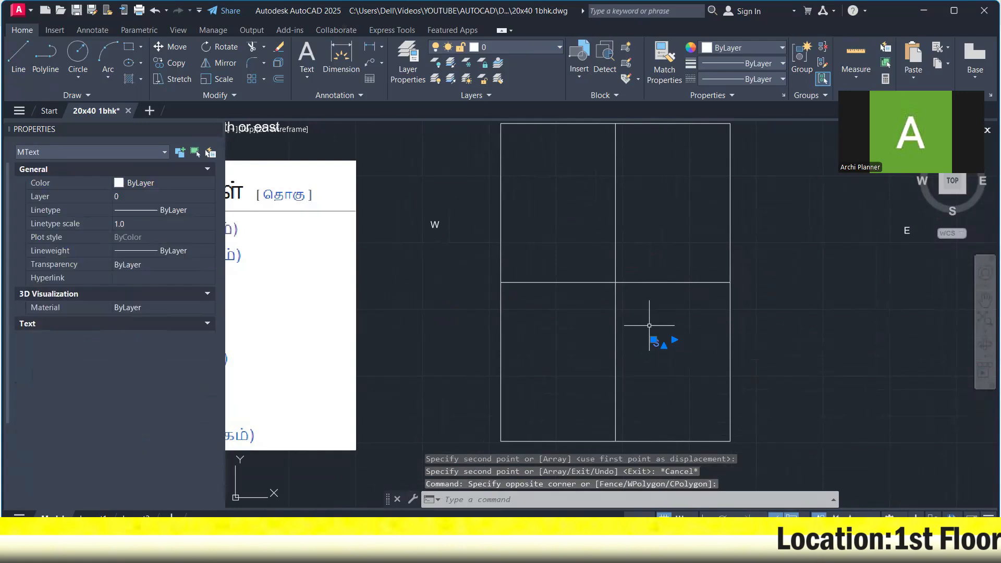
pyautogui.rightClick(699, 302)
pyautogui.click(709, 309)
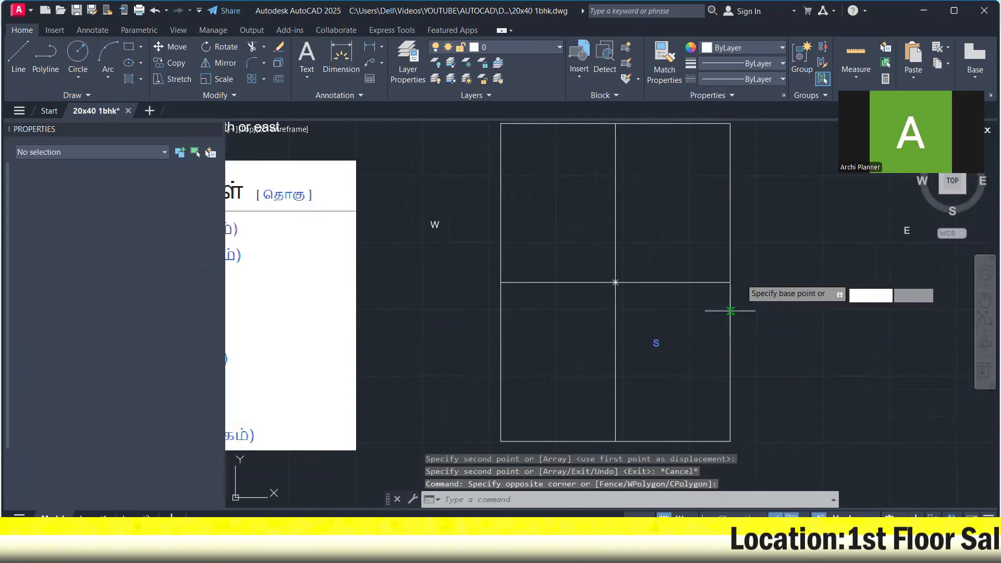
pyautogui.moveTo(734, 256); pyautogui.dragTo(731, 208, button='middle')
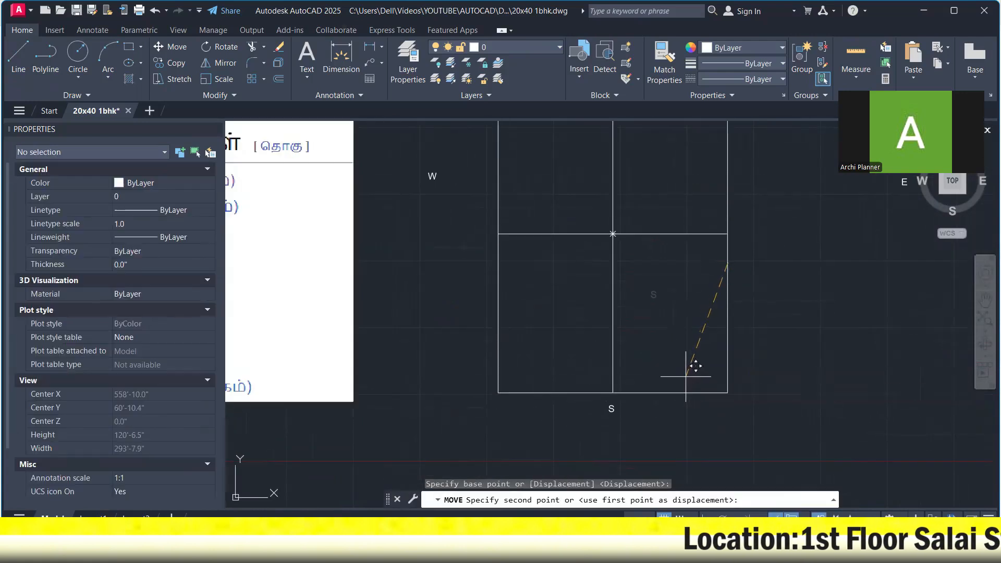
pyautogui.click(686, 376)
# - Move the copied W label just outside the plot's west edge, level with the horizontal dividing line
pyautogui.click(517, 219)
pyautogui.click(420, 163)
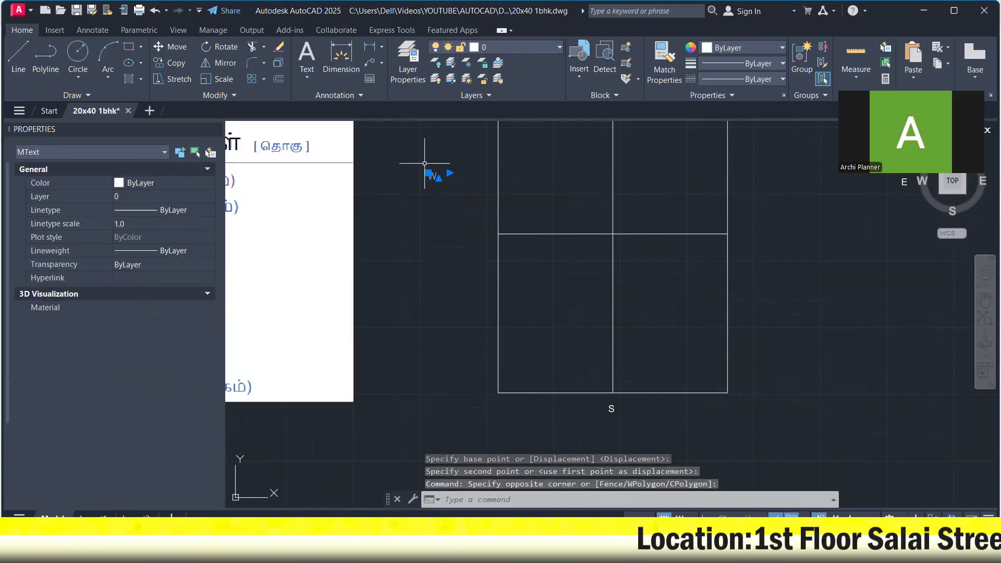
pyautogui.rightClick(476, 186)
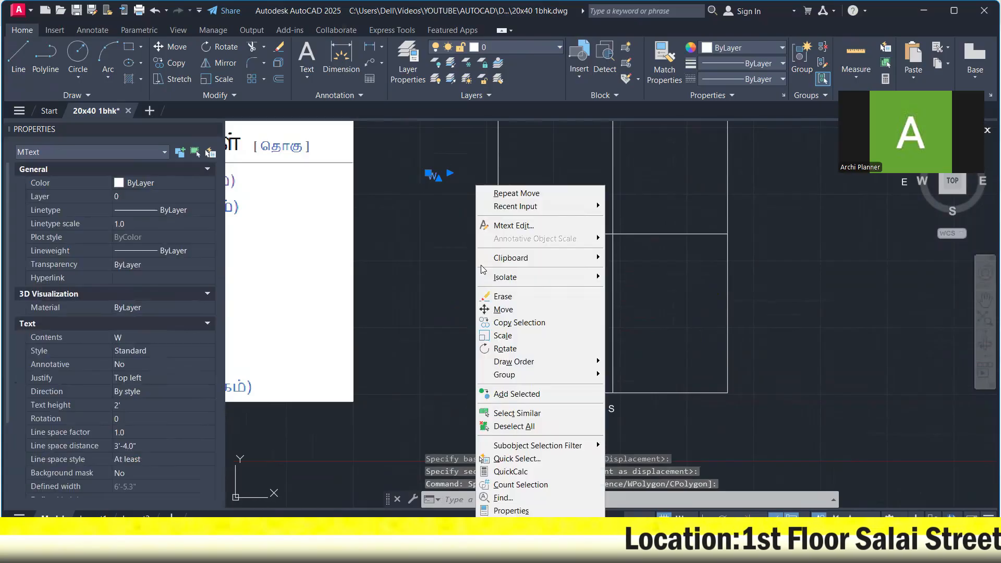
pyautogui.click(552, 309)
pyautogui.click(549, 283)
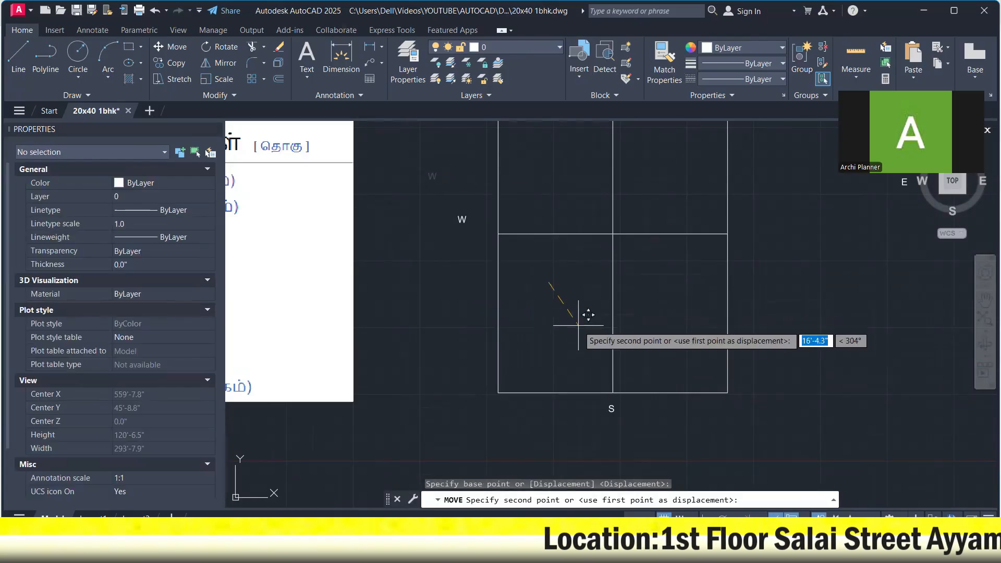
pyautogui.click(595, 338)
# - Move the copied E label just outside the plot's east edge, level with the horizontal dividing line
pyautogui.scroll(-4, 597, 339)
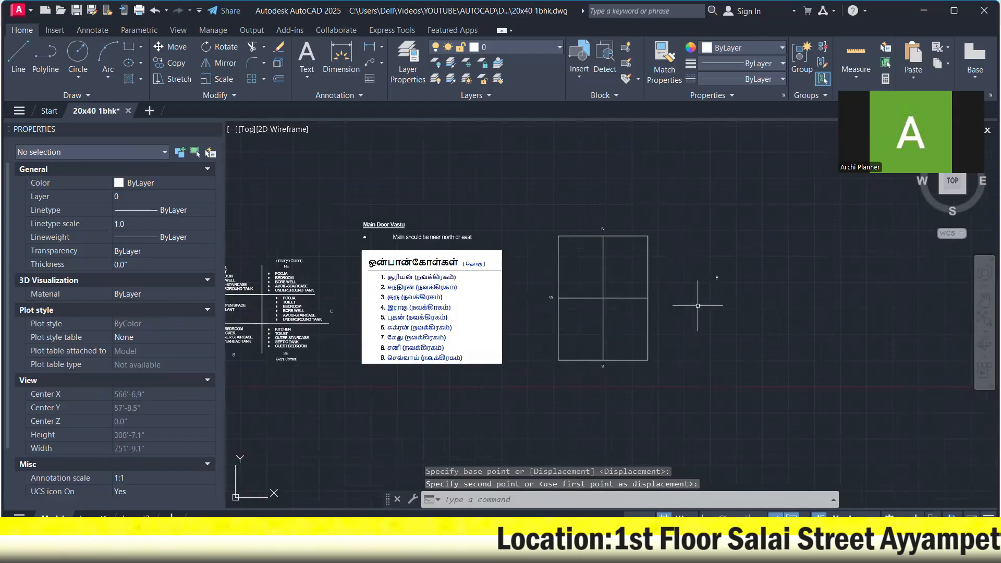
pyautogui.click(730, 298)
pyautogui.click(709, 254)
pyautogui.rightClick(755, 186)
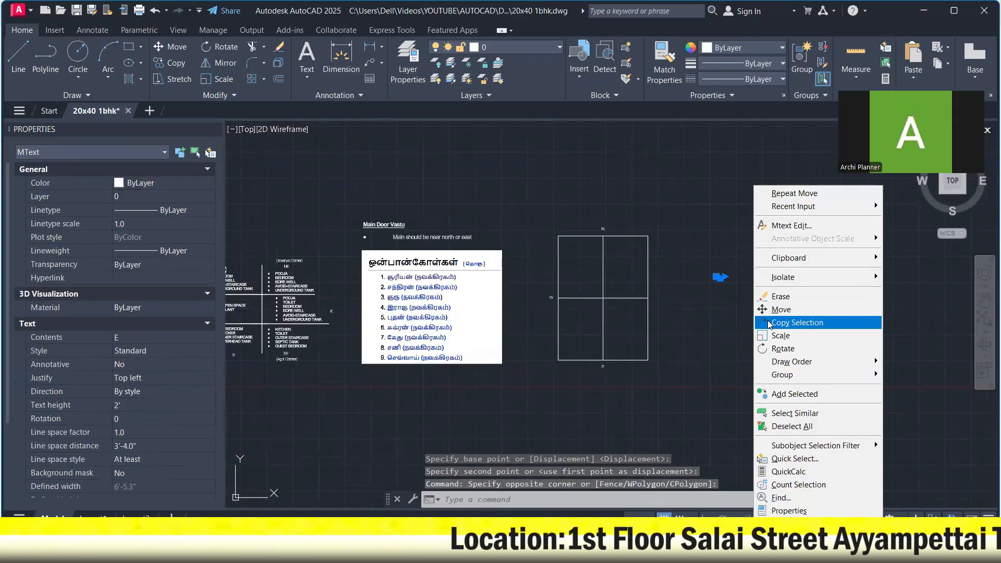
pyautogui.click(769, 310)
pyautogui.click(769, 307)
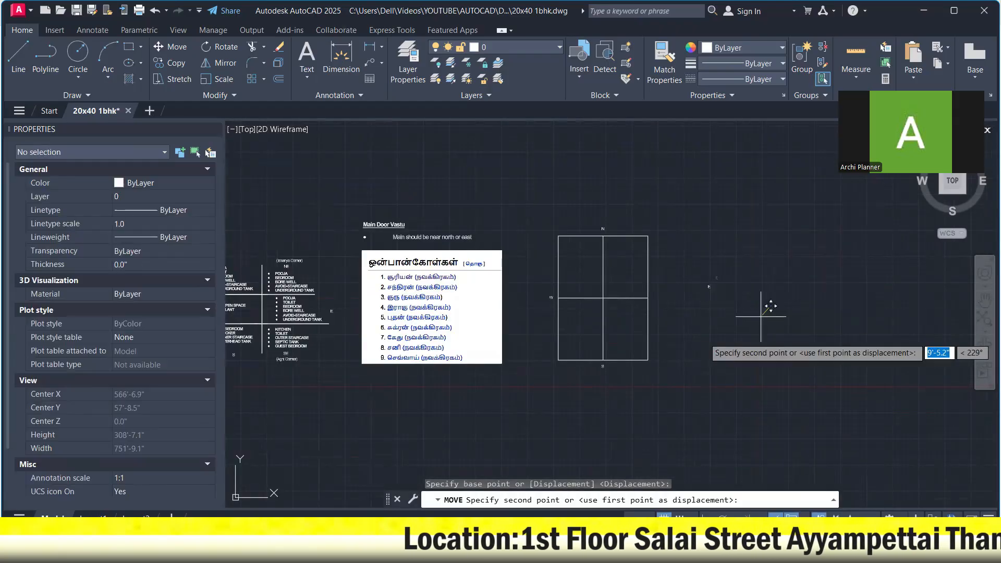
pyautogui.click(705, 328)
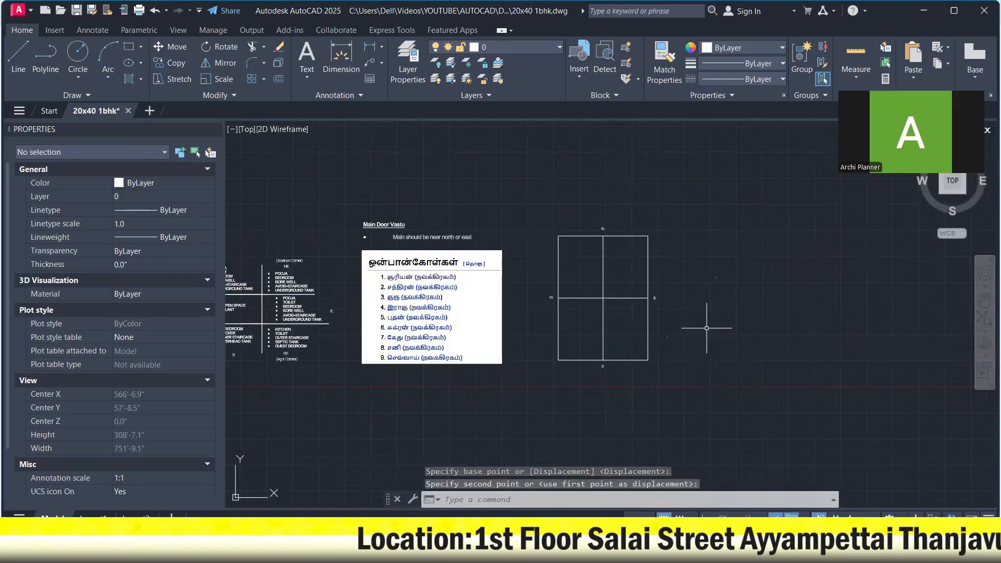
pyautogui.scroll(4, 637, 308)
pyautogui.scroll(-2, 637, 308)
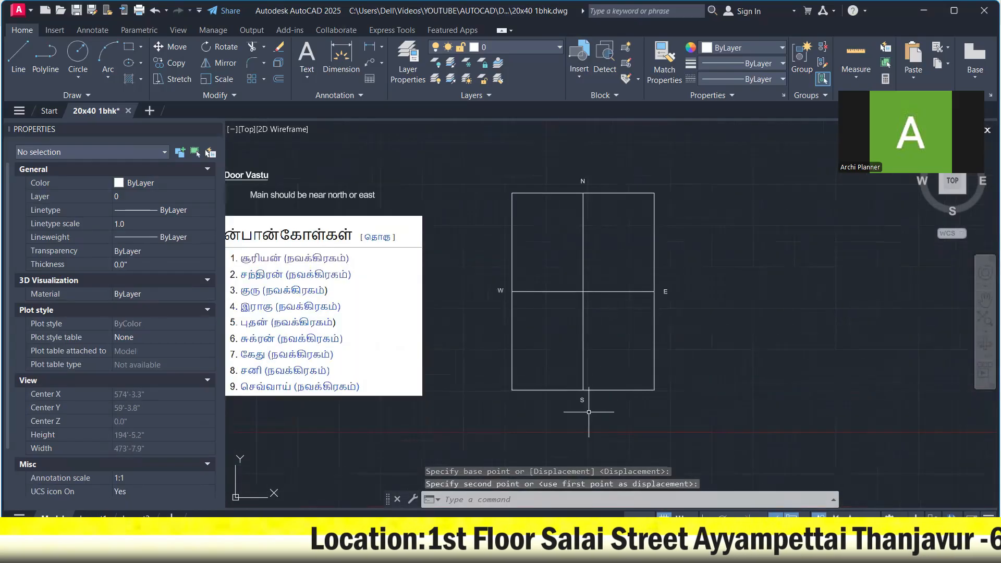
# - Draw a horizontal line about 115' long along the plot's south edge, extending past both of its corners
pyautogui.click(18, 52)
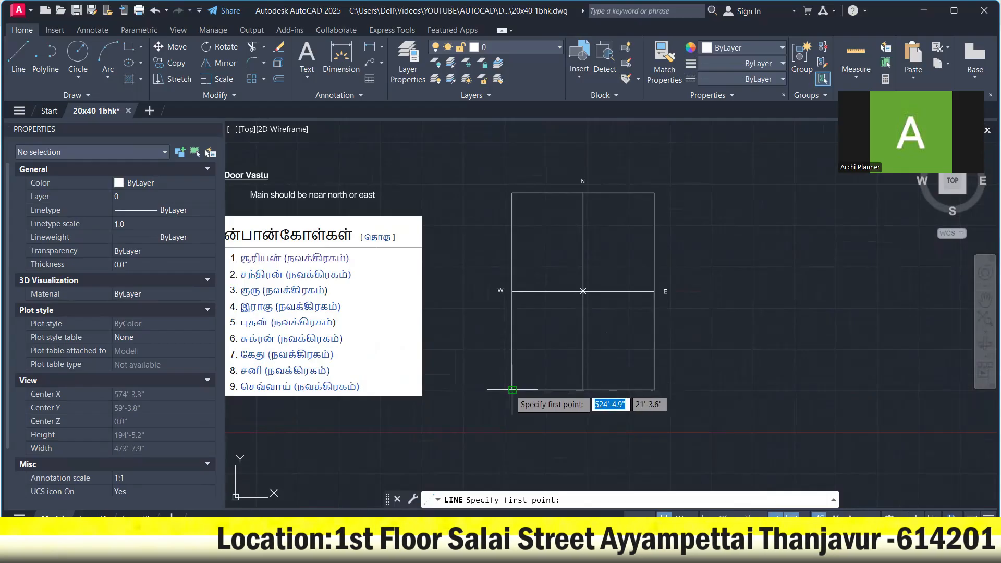
pyautogui.click(479, 390)
pyautogui.click(710, 389)
pyautogui.rightClick(731, 296)
pyautogui.click(751, 319)
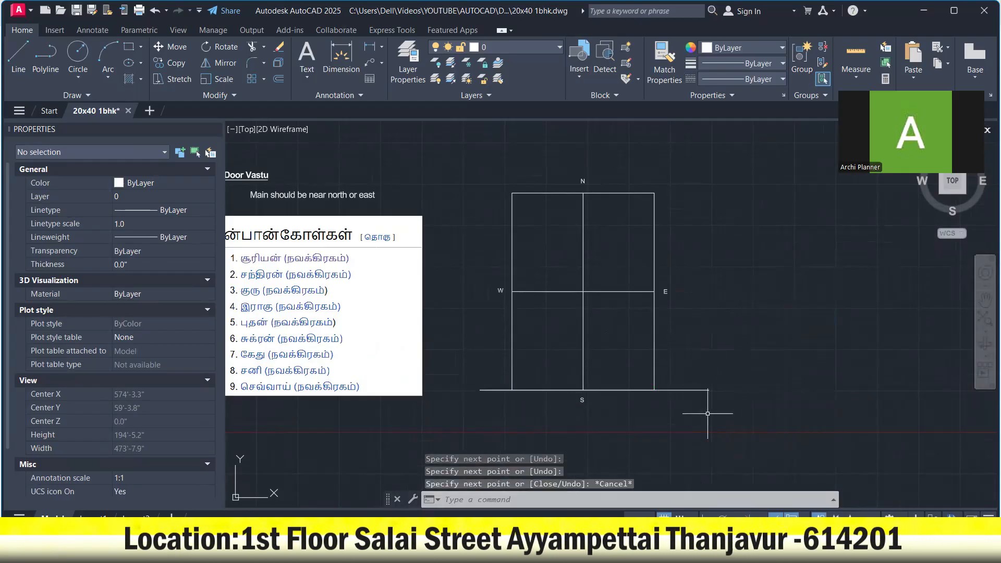
# - Copy the long line on the south edge about 16' further south, below the S label
pyautogui.click(707, 414)
pyautogui.click(680, 343)
pyautogui.rightClick(716, 313)
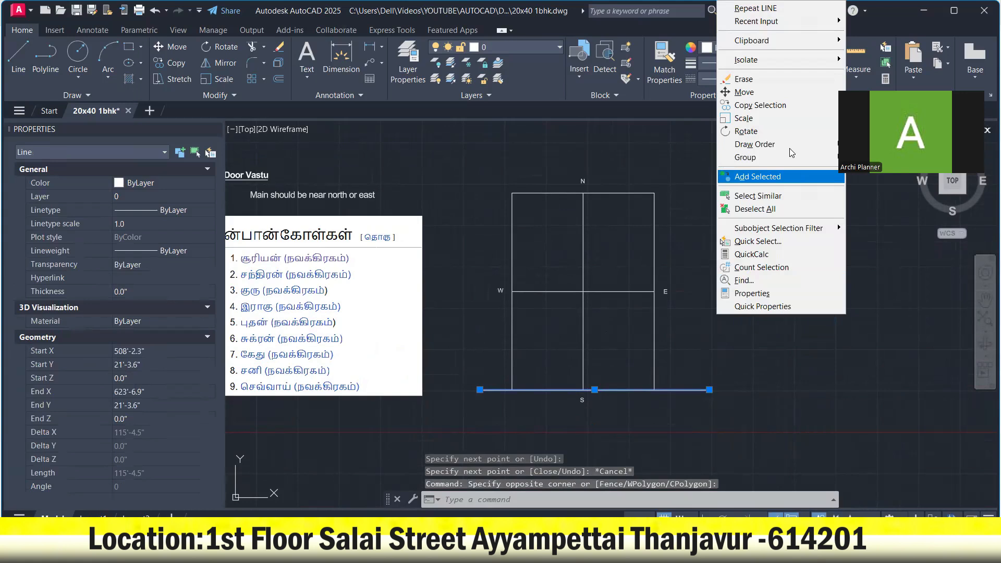
pyautogui.click(792, 108)
pyautogui.click(769, 248)
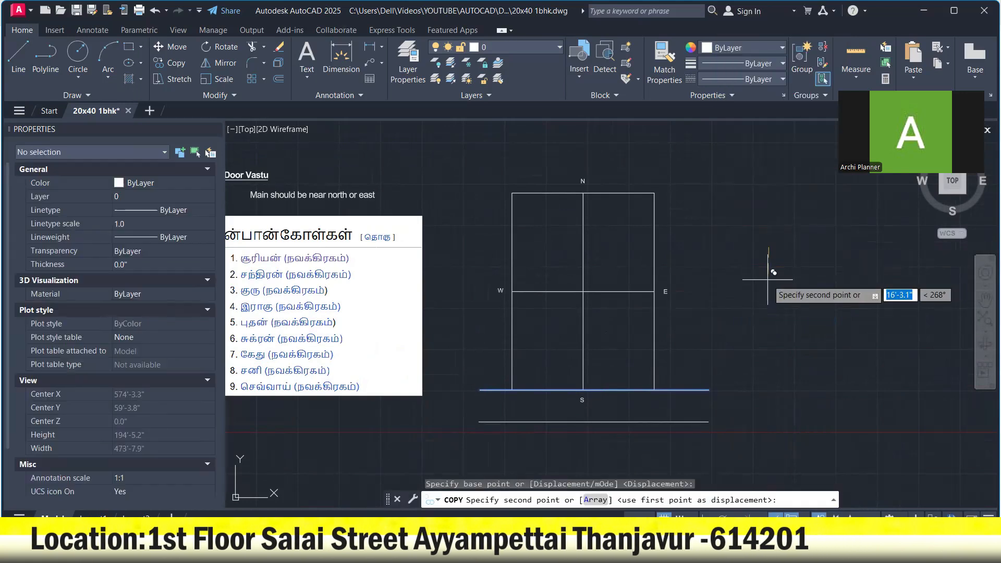
pyautogui.rightClick(771, 246)
pyautogui.click(796, 269)
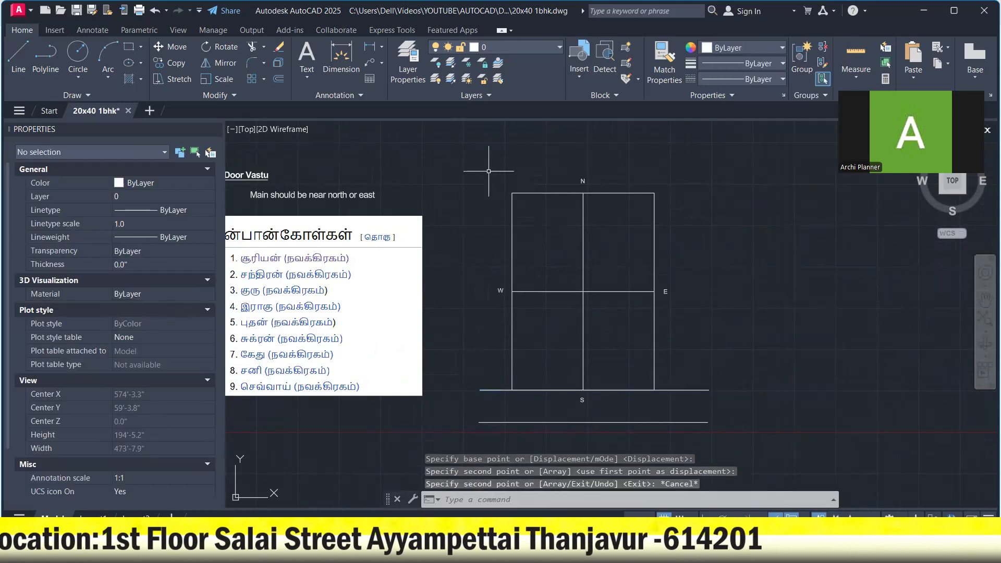
# - Mirror the labelled plot and its two long lines to the east about a vertical line, keeping the source objects
pyautogui.click(461, 150)
pyautogui.scroll(-2, 493, 199)
pyautogui.click(653, 352)
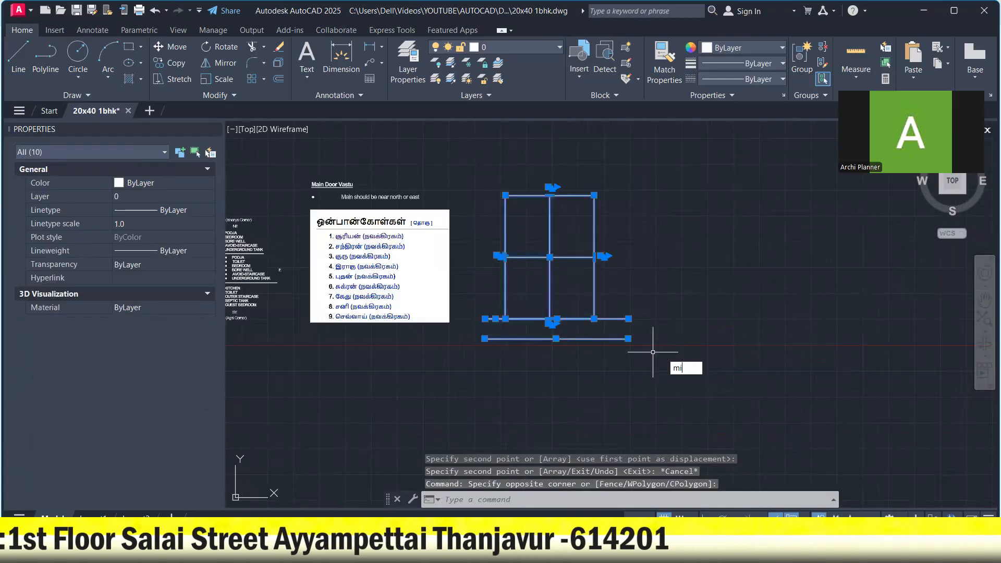
pyautogui.press('Return')
pyautogui.click(696, 315)
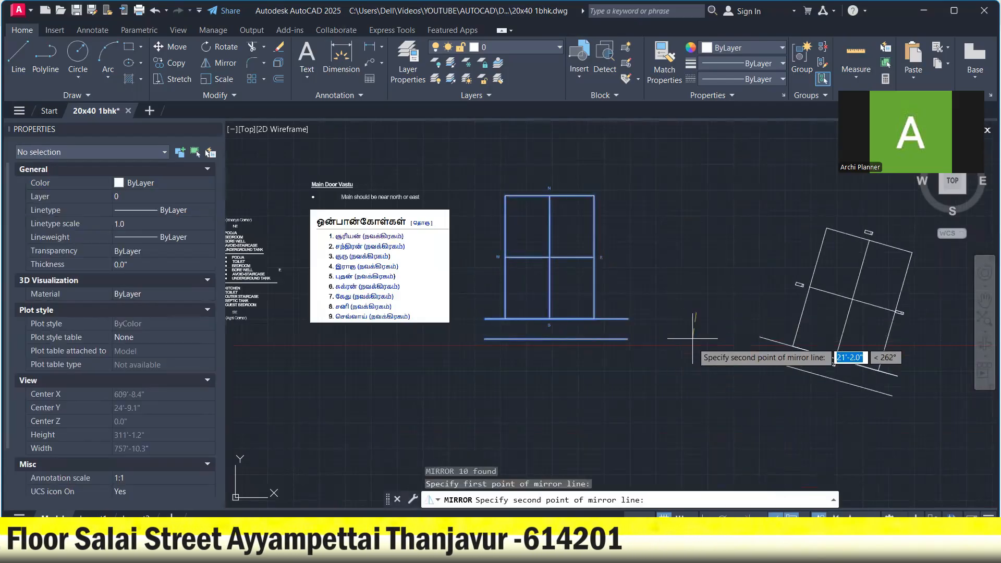
pyautogui.press('F8')
pyautogui.click(698, 430)
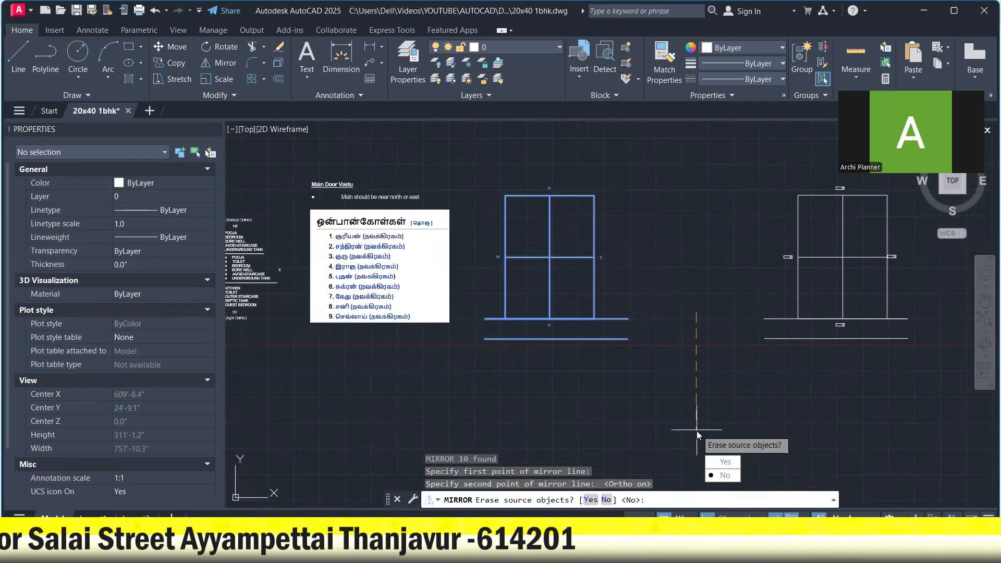
pyautogui.click(722, 476)
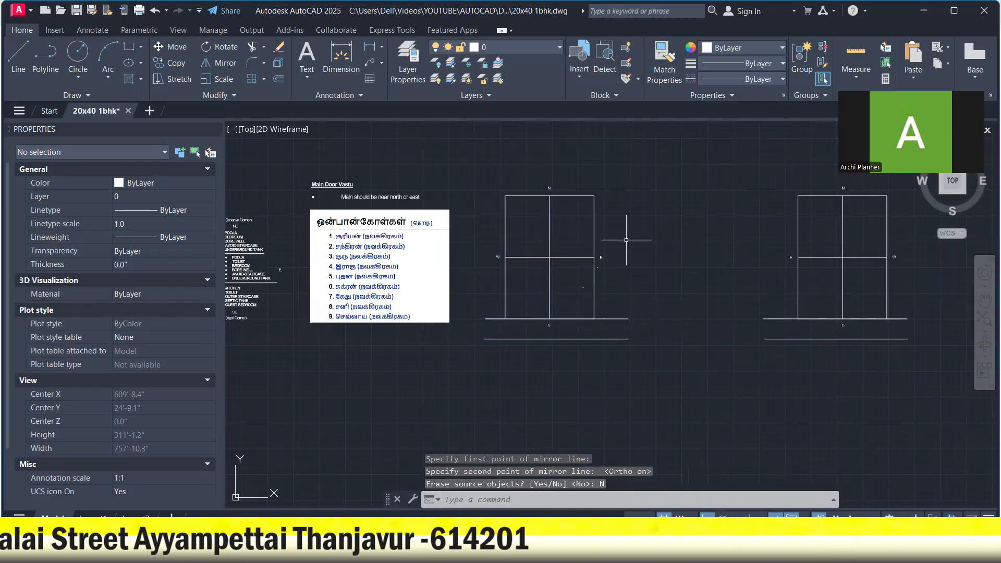
# - Draw a thin horizontal rectangle on the original plot from just west of its centre to just past the east edge
pyautogui.scroll(2, 850, 266)
pyautogui.moveTo(786, 262); pyautogui.dragTo(771, 262, button='middle')
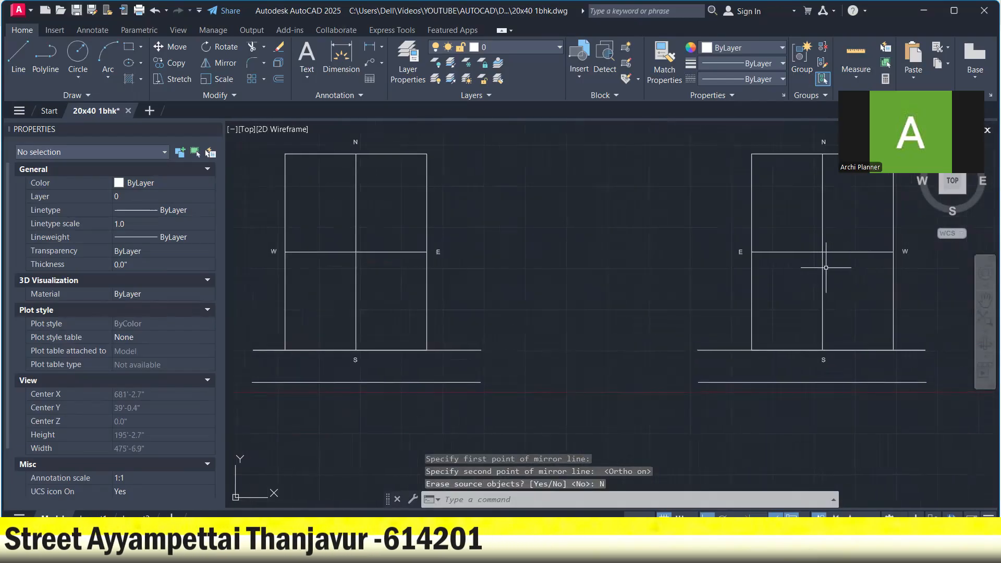
pyautogui.moveTo(549, 274); pyautogui.dragTo(714, 299, button='middle')
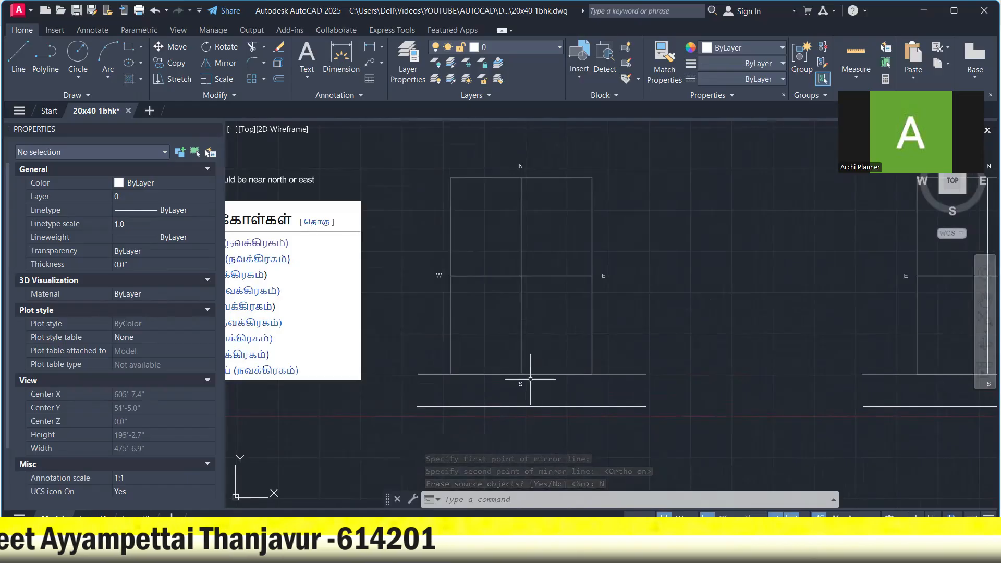
pyautogui.scroll(2, 596, 302)
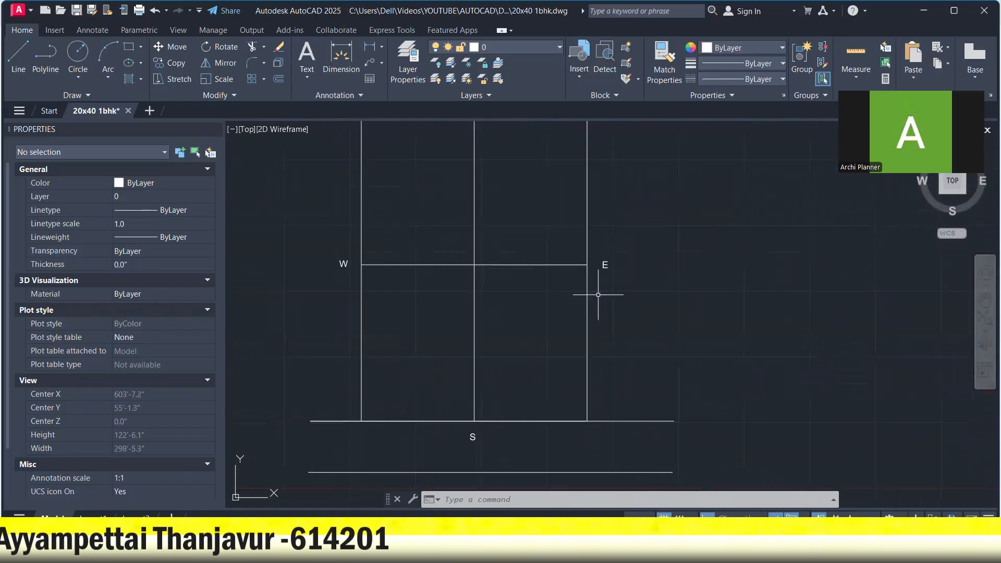
pyautogui.click(130, 47)
pyautogui.click(459, 265)
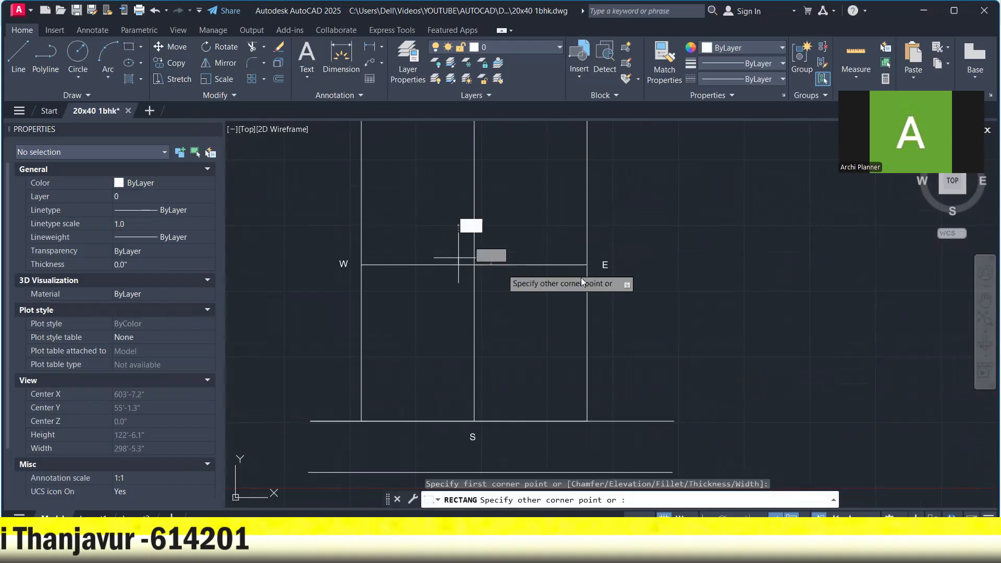
pyautogui.click(604, 277)
# - Move the thin rectangle straight north so that it straddles the plot's horizontal dividing line
pyautogui.scroll(2, 553, 278)
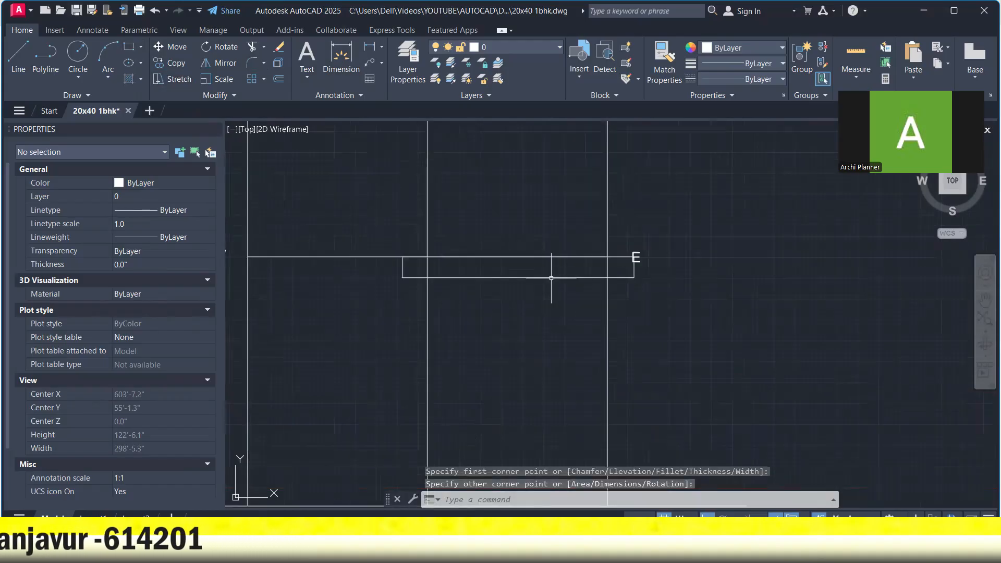
pyautogui.click(553, 278)
pyautogui.rightClick(559, 278)
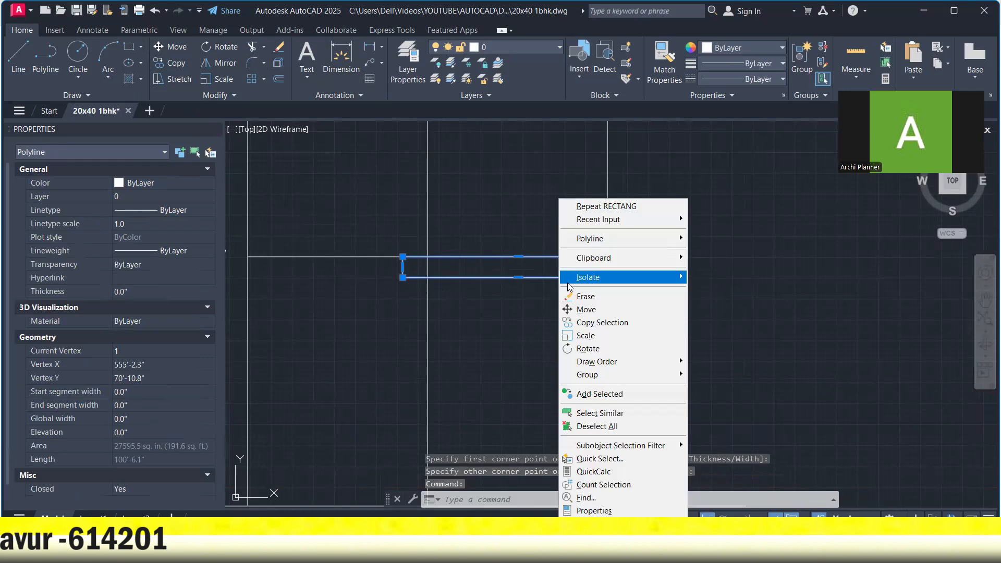
pyautogui.click(586, 309)
pyautogui.click(690, 315)
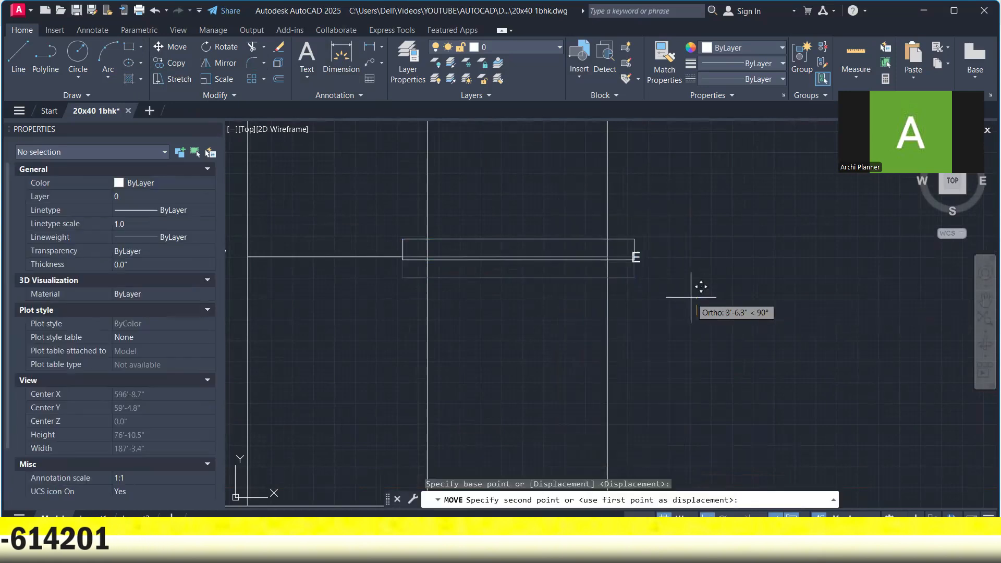
pyautogui.click(687, 305)
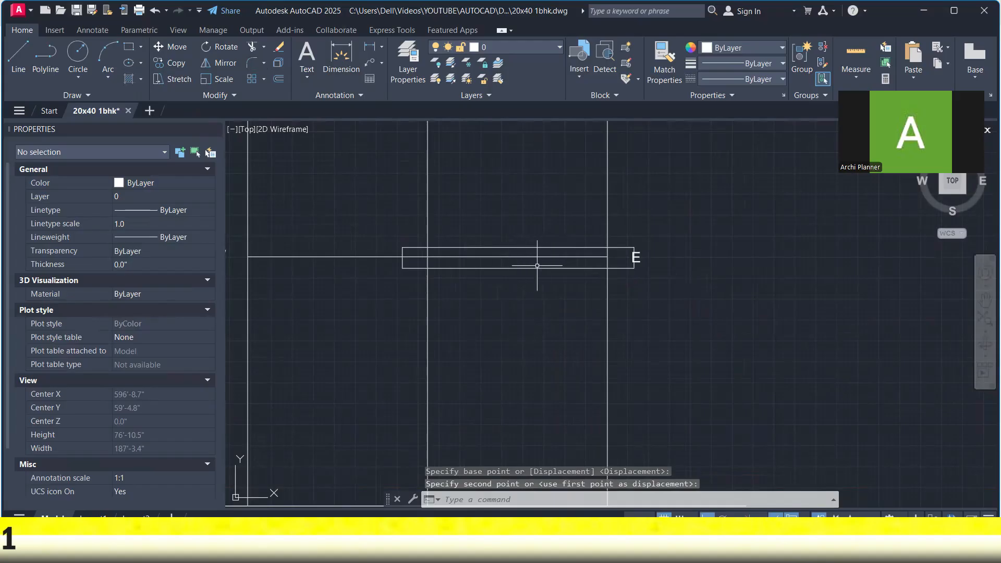
# - Switch to the browser, open Google in a new tab and search for "navagraha in tamil list"
pyautogui.scroll(-2, 559, 256)
pyautogui.moveTo(492, 264)
pyautogui.mouseDown(button='middle')
pyautogui.moveTo(647, 279)
pyautogui.moveTo(864, 279)
pyautogui.mouseUp(button='middle')
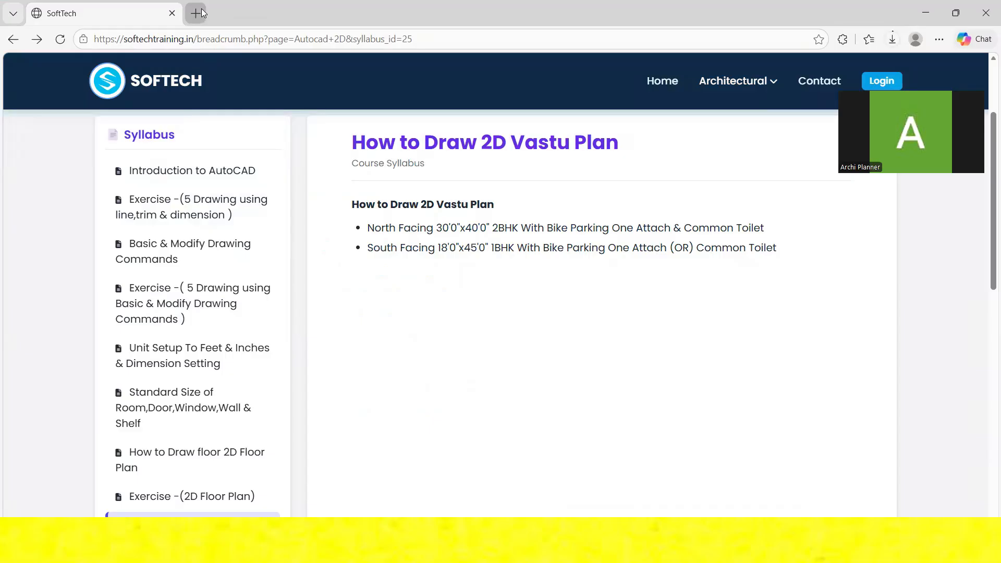
pyautogui.click(196, 13)
pyautogui.write('g')
pyautogui.click(155, 66)
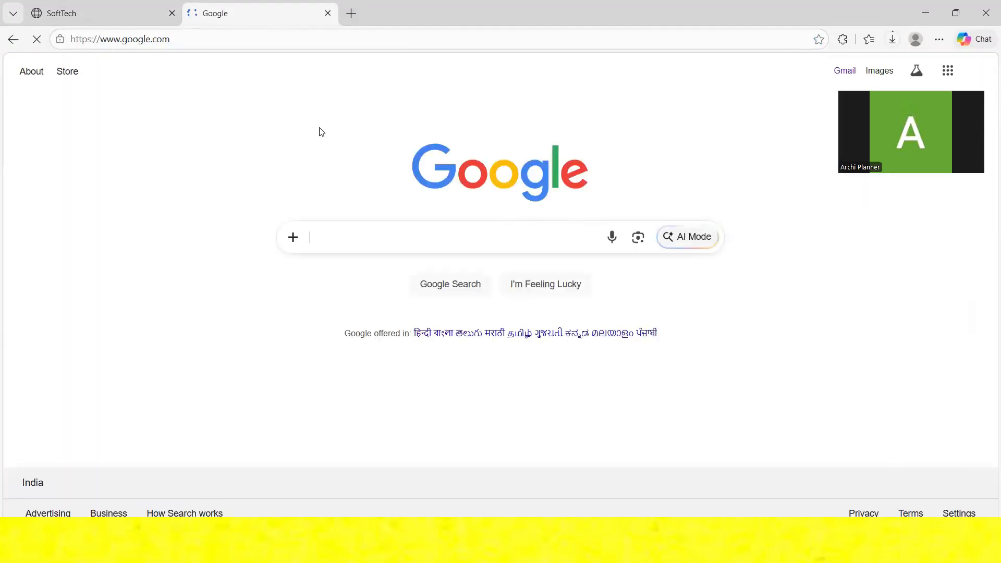
pyautogui.write('n')
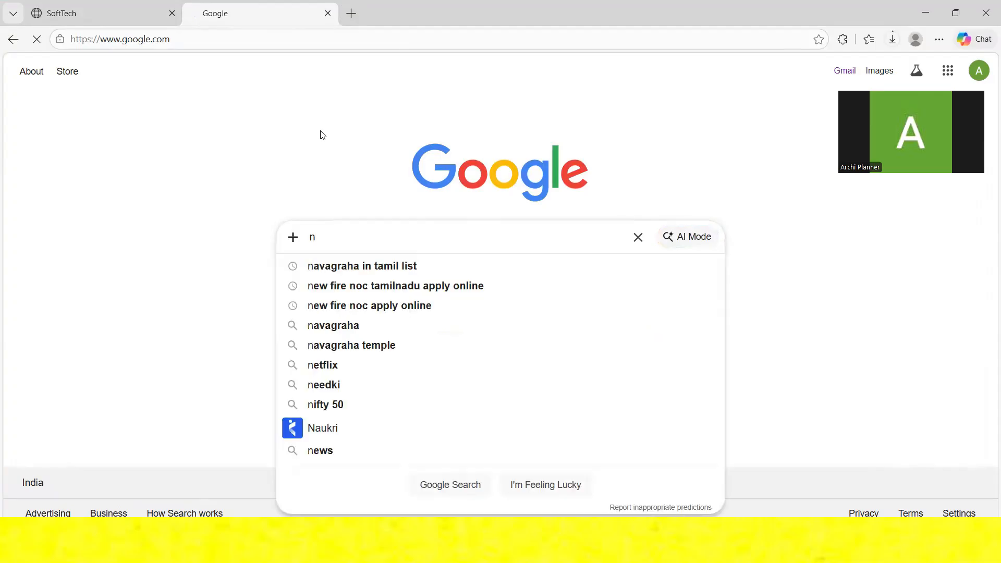
pyautogui.write('ava')
pyautogui.press('Down')
pyautogui.press('Down')
pyautogui.press('Up')
pyautogui.press('Return')
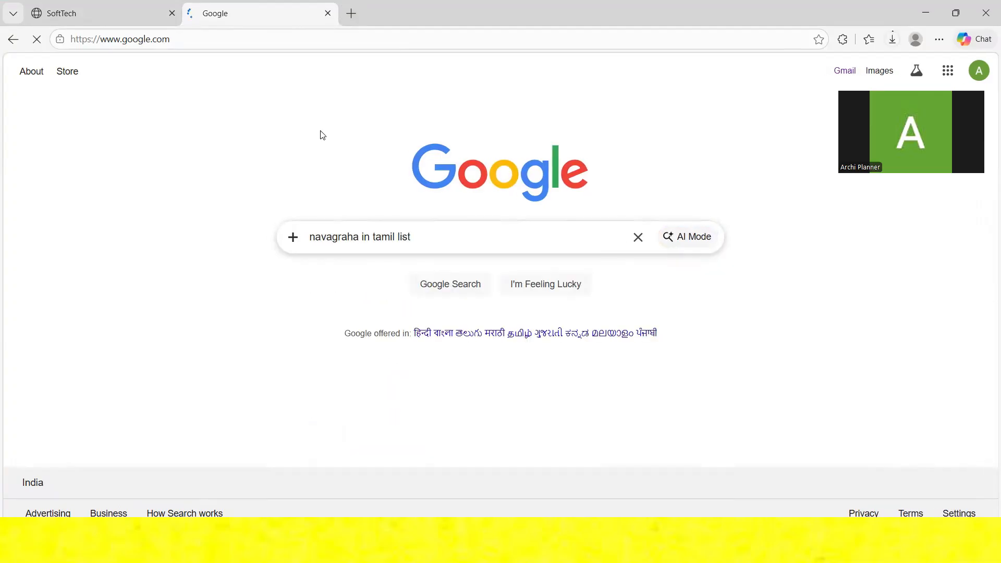
# - Open the astroved.com Tamil Navagraha page, review the nine planet cards and dismiss the ritual advertisement
pyautogui.scroll(-3, 279, 151)
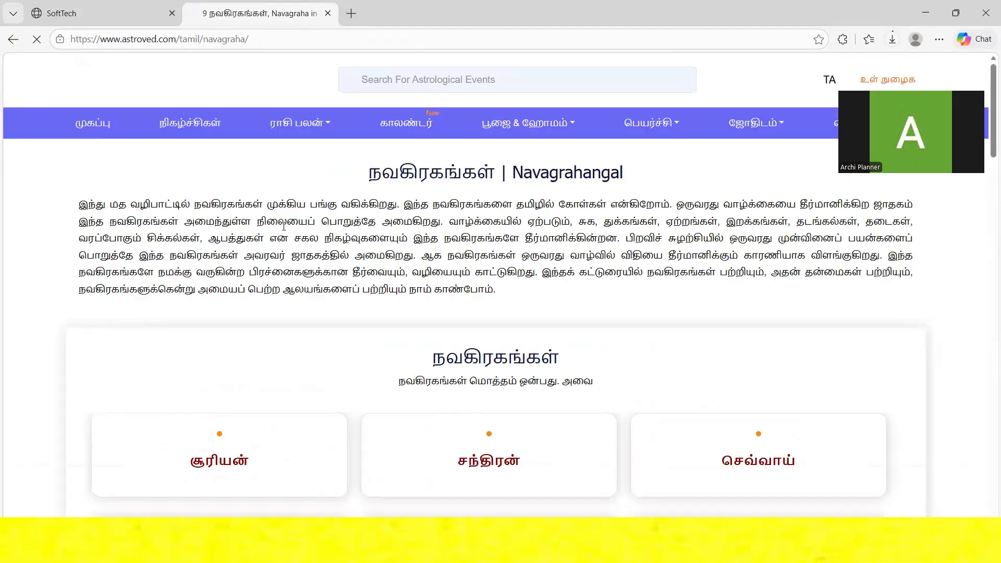
pyautogui.scroll(-5, 283, 230)
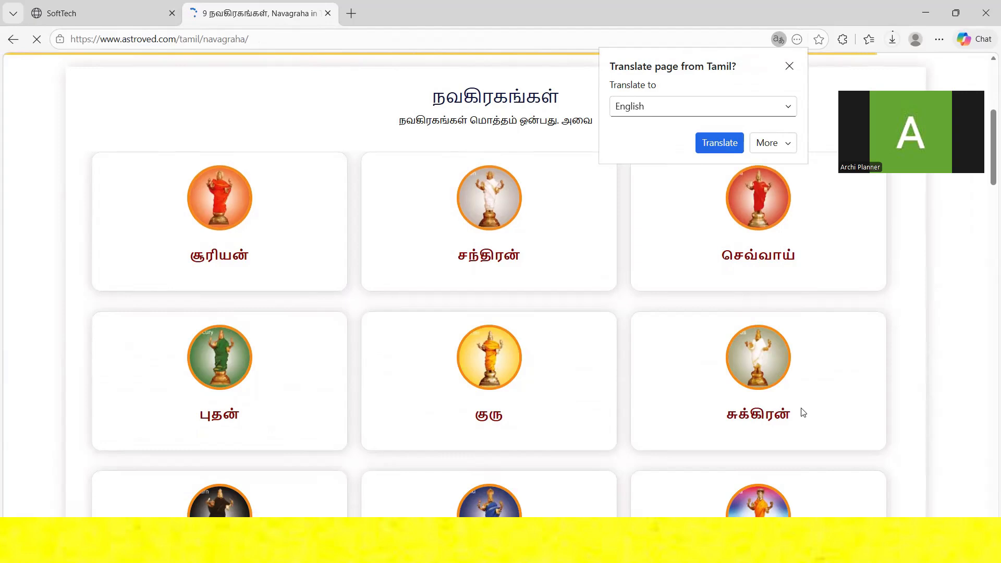
pyautogui.scroll(-3, 673, 359)
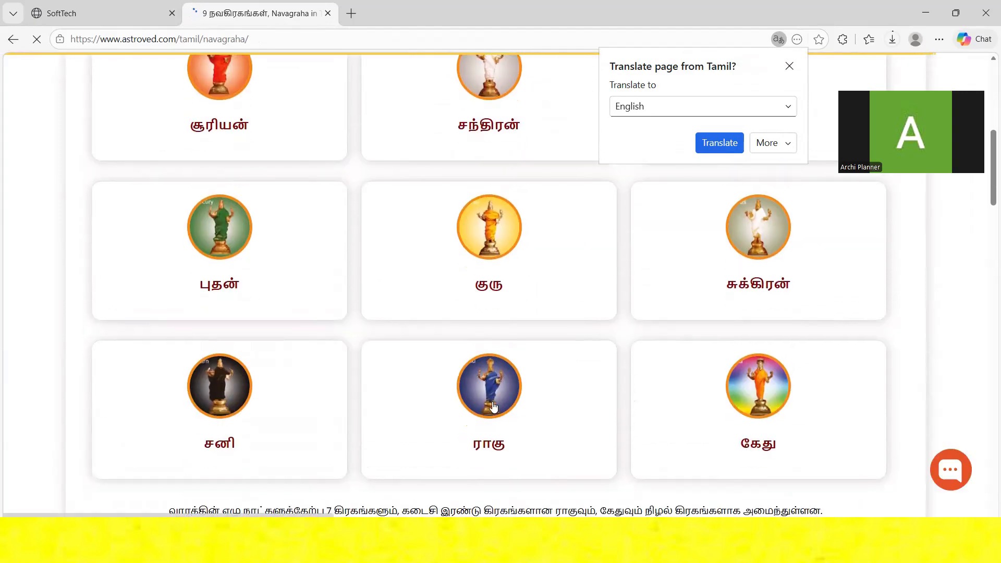
pyautogui.scroll(3, 818, 409)
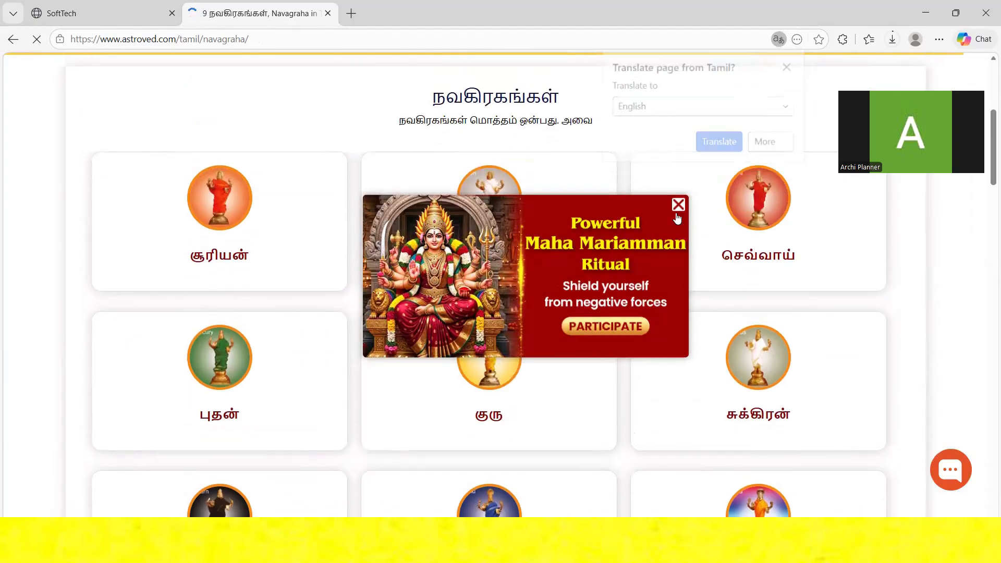
pyautogui.click(679, 205)
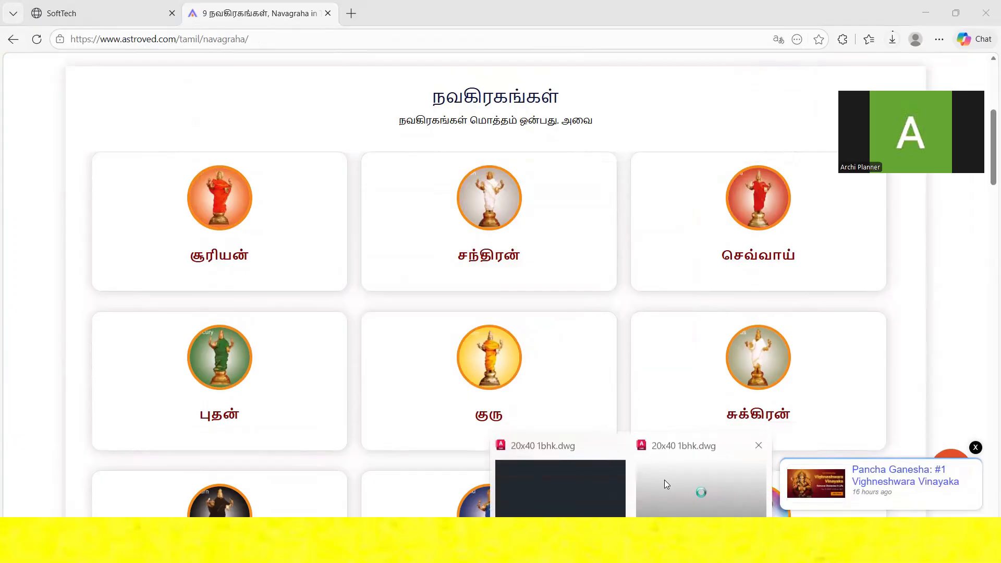
# - Compare the planet list in the AutoCAD drawing with the web page's planet cards, declining the site's update notifications
pyautogui.click(665, 484)
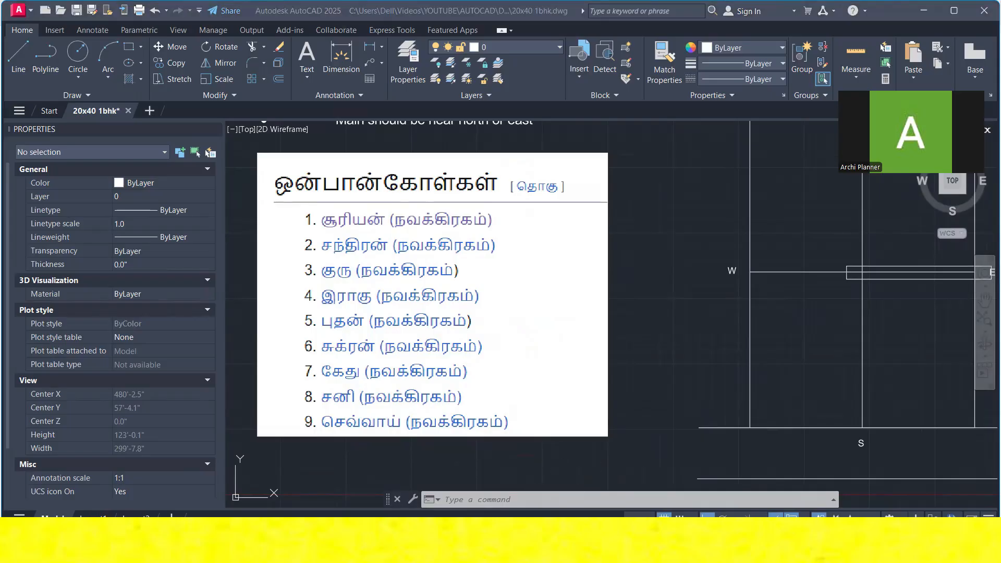
pyautogui.click(542, 475)
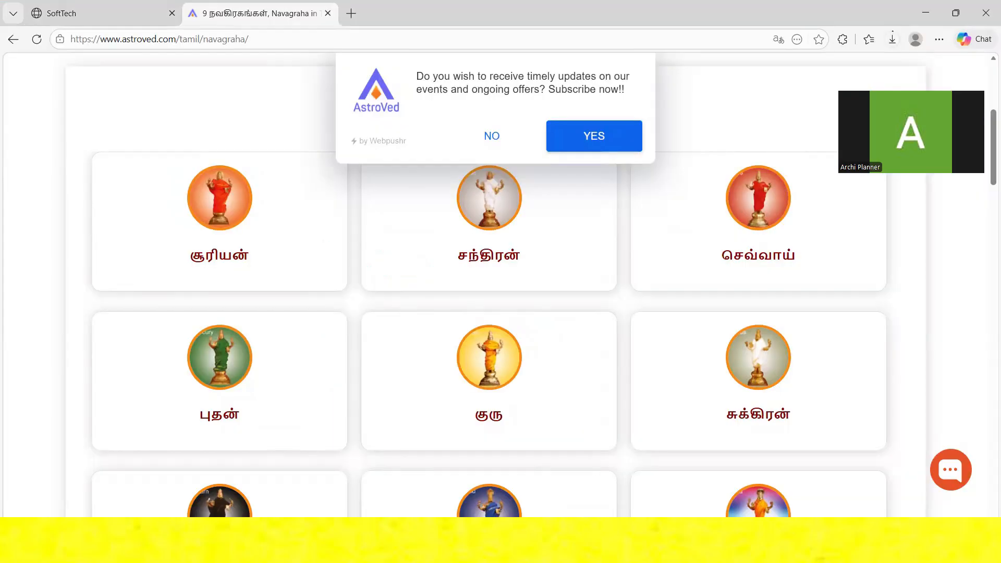
pyautogui.click(493, 136)
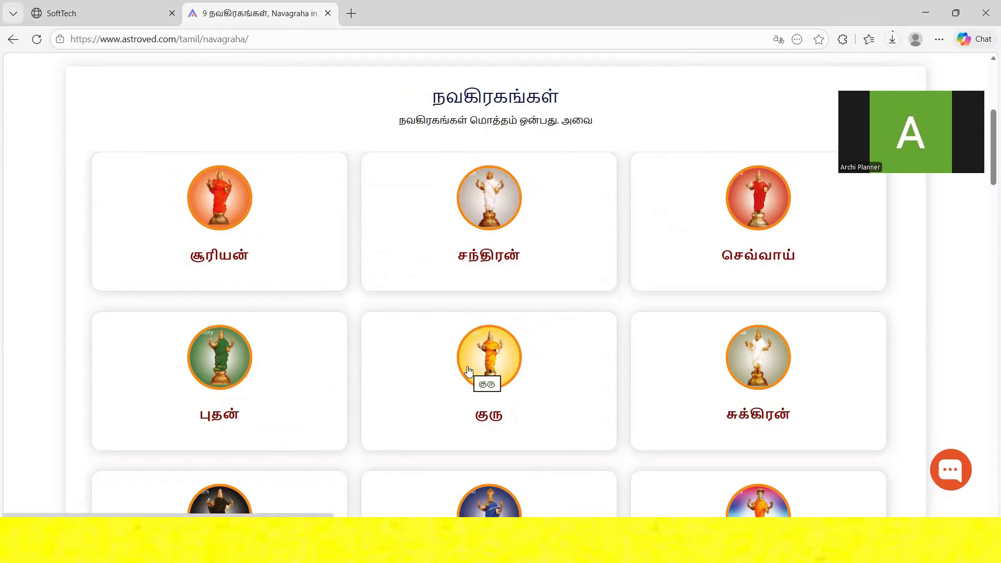
pyautogui.scroll(-1, 219, 215)
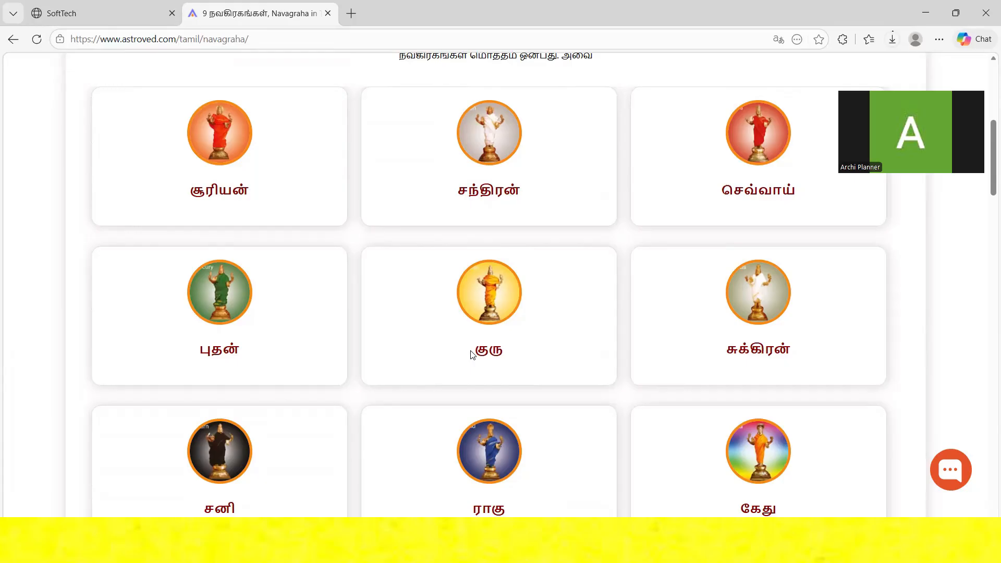
# - Return to AutoCAD and delete the thin rectangle straddling the original plot's horizontal dividing line
pyautogui.click(926, 13)
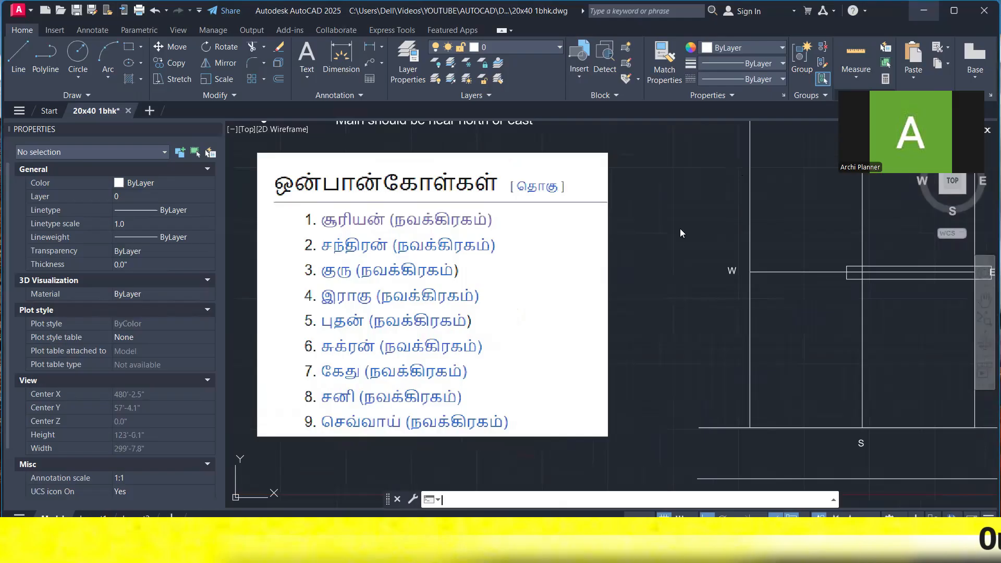
pyautogui.click(765, 288)
pyautogui.moveTo(764, 288); pyautogui.dragTo(517, 240, button='middle')
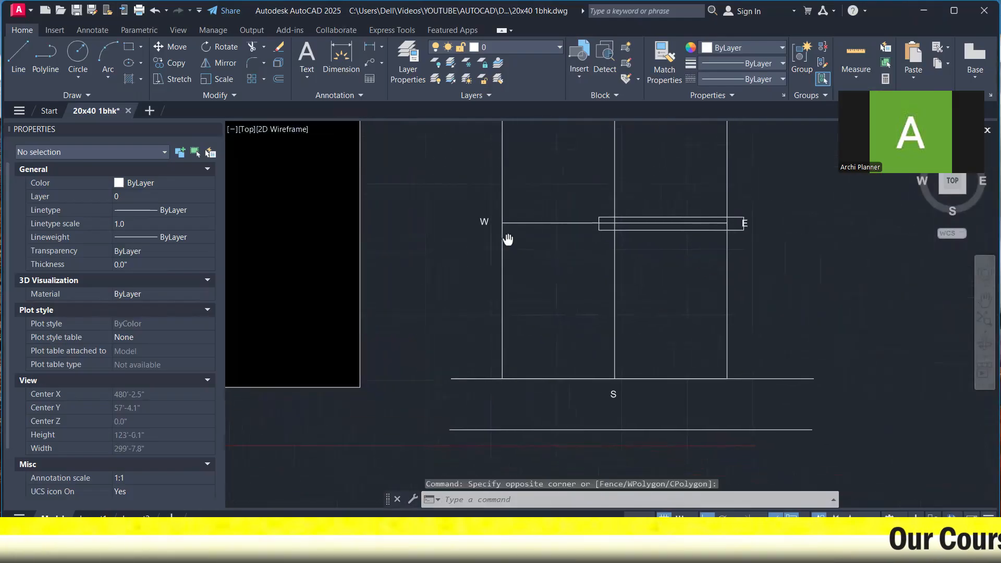
pyautogui.click(697, 237)
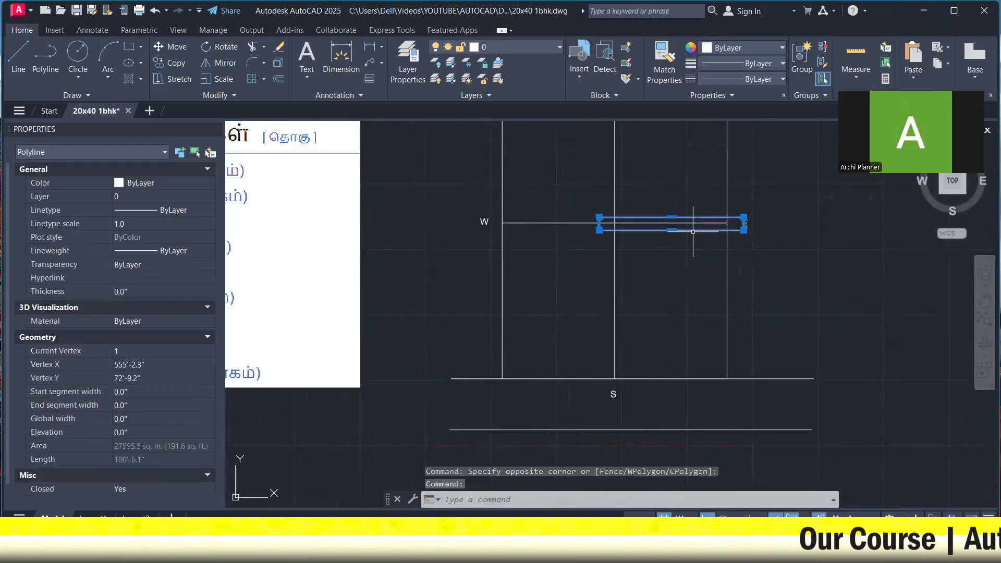
pyautogui.press('Delete')
# - Divide the original plot's west-east dividing line into 9 equal segments with the Divide command
pyautogui.click(671, 222)
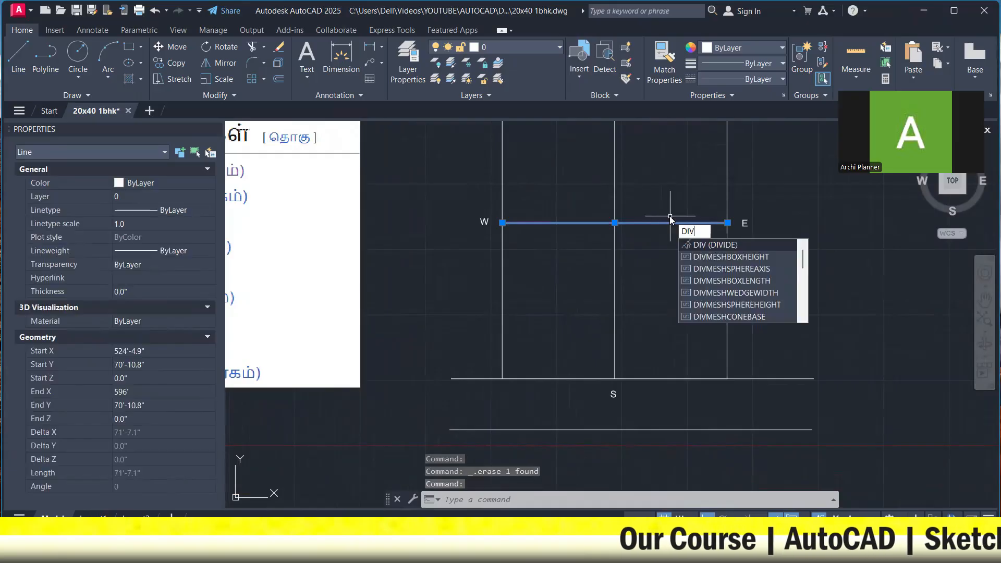
pyautogui.press('Return')
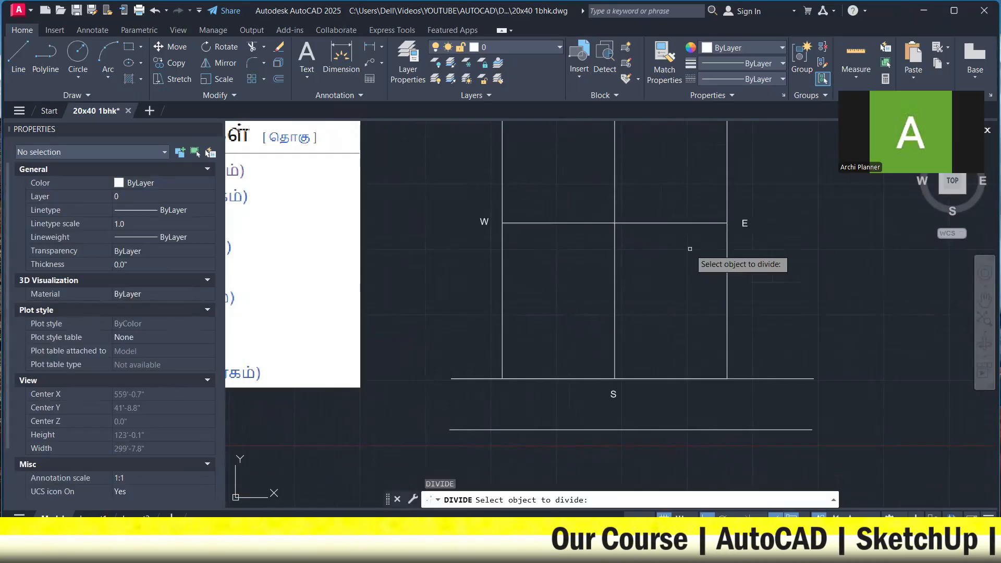
pyautogui.click(680, 223)
pyautogui.press('Return')
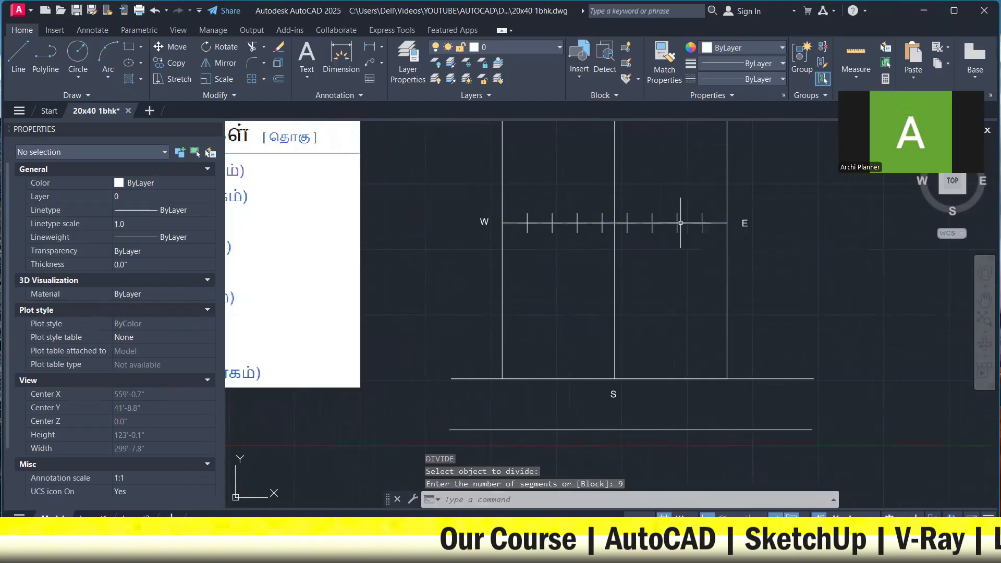
# - Add linear dimensions just below the dividing line to its two easternmost segments
pyautogui.scroll(2, 681, 223)
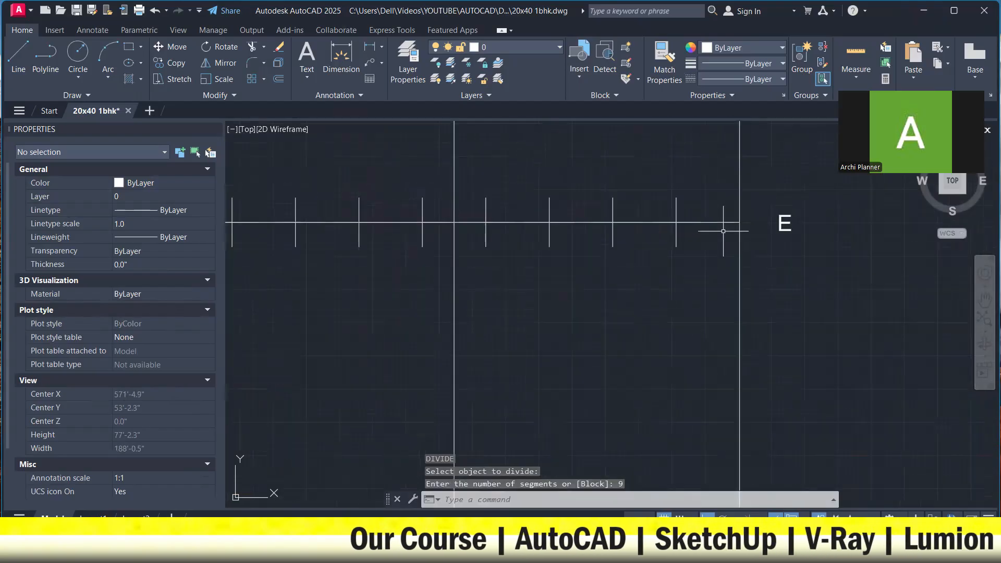
pyautogui.click(370, 47)
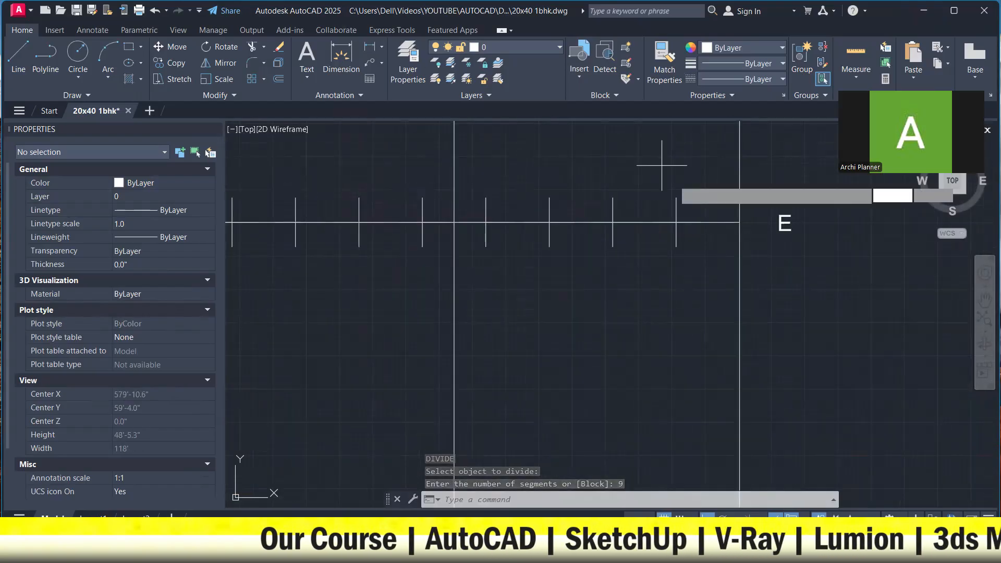
pyautogui.click(676, 222)
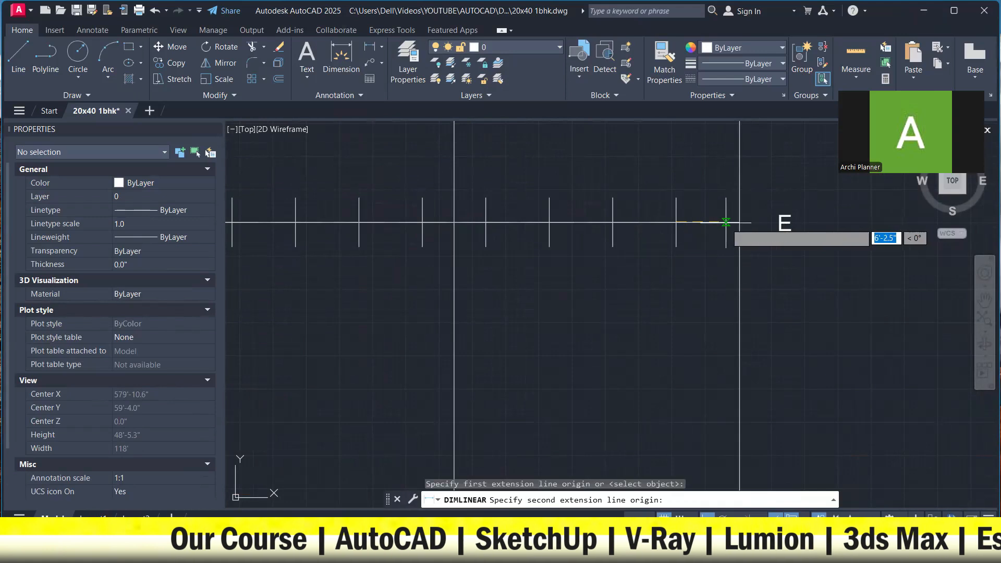
pyautogui.click(740, 222)
pyautogui.click(710, 239)
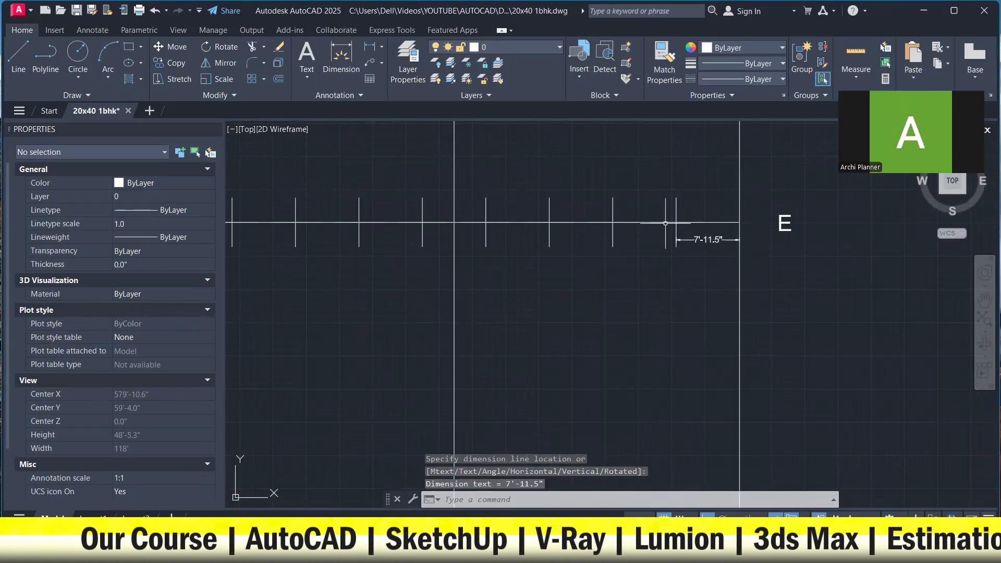
pyautogui.press('Return')
pyautogui.click(613, 222)
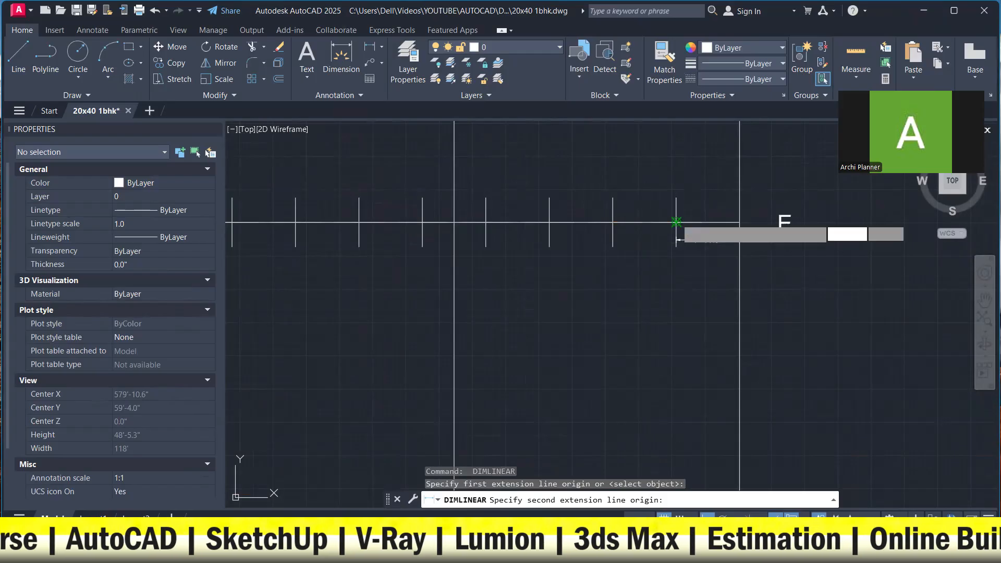
pyautogui.click(676, 223)
pyautogui.click(676, 239)
# - Add a linear dimension above the dividing line to the third segment from the east edge
pyautogui.press('Return')
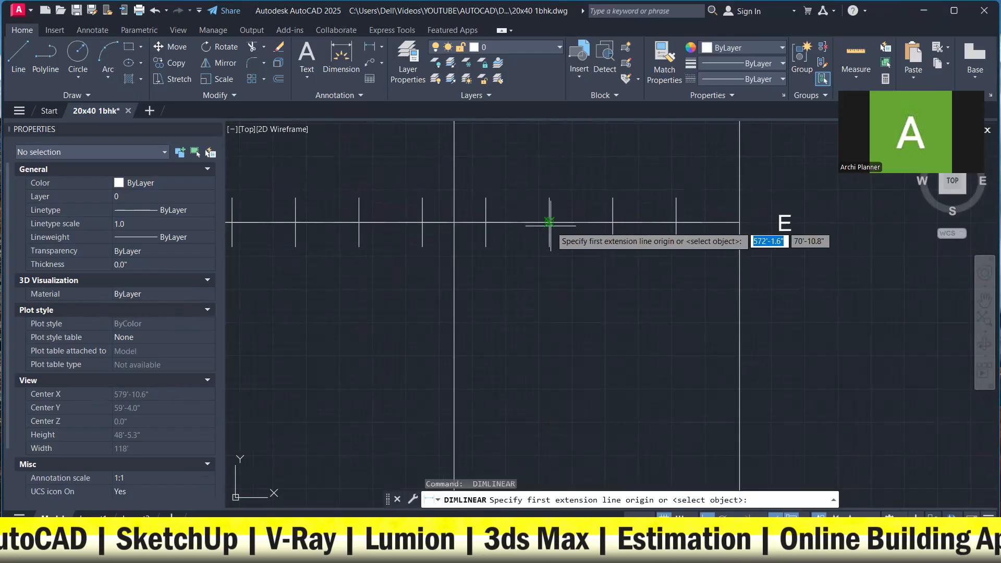
pyautogui.click(550, 222)
pyautogui.click(613, 222)
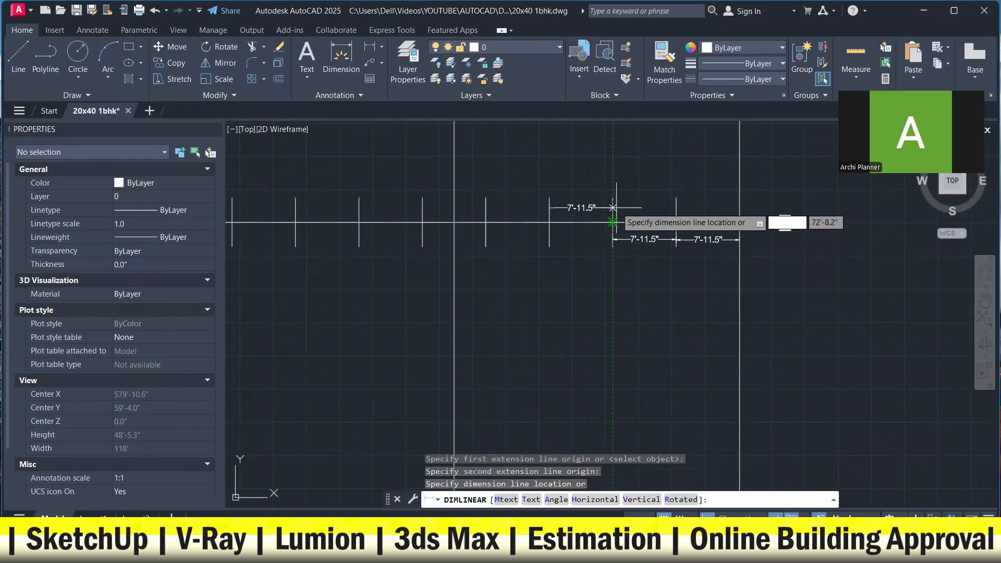
pyautogui.click(613, 189)
# - Dimension the distance from the plot's vertical centre line to the third division mark from the east, placing it below the line
pyautogui.press('Return')
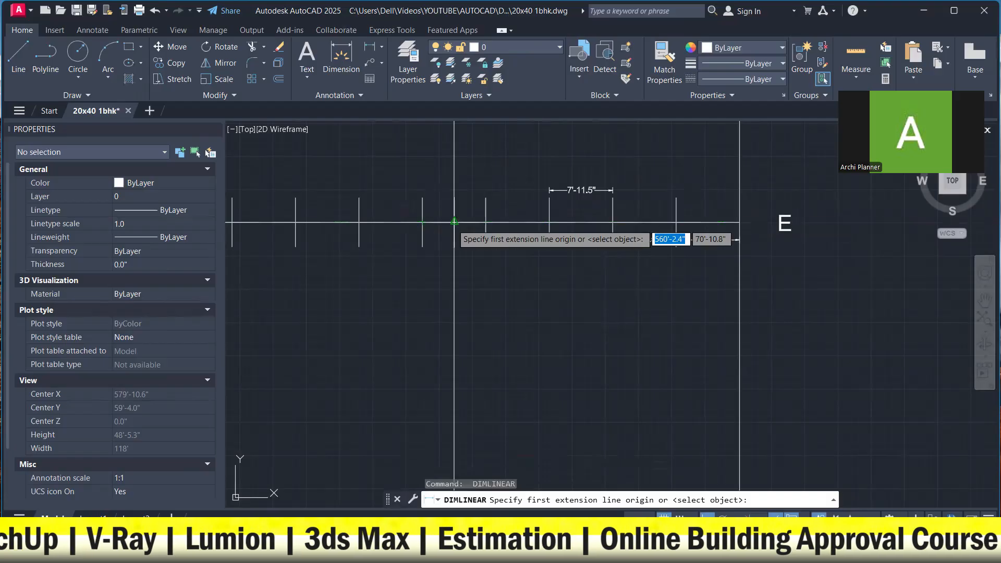
pyautogui.click(468, 222)
pyautogui.click(549, 222)
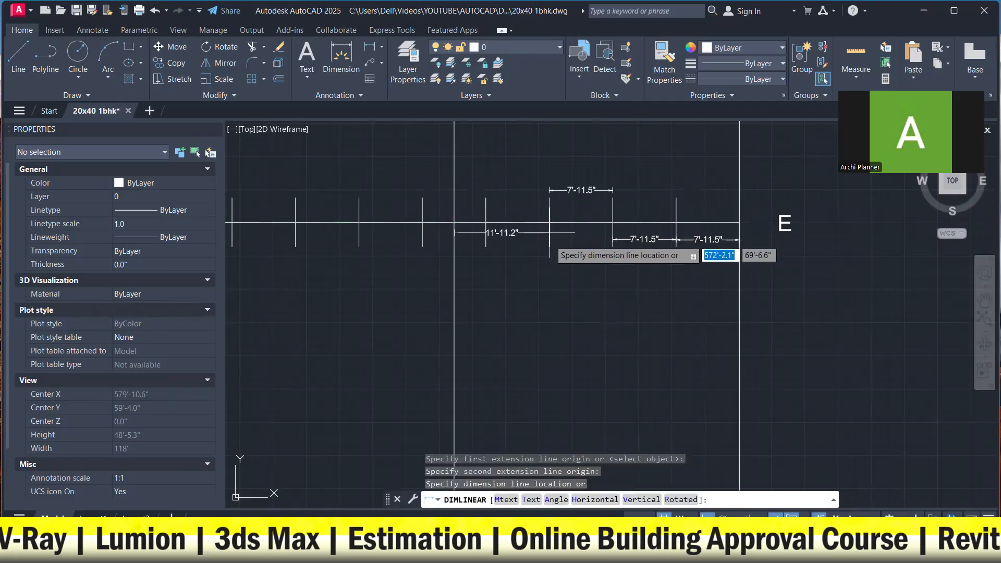
pyautogui.click(549, 257)
# - Examine the nine divisions and their dimensions between W and E in relation to the whole plot
pyautogui.moveTo(517, 233); pyautogui.dragTo(588, 290, button='middle')
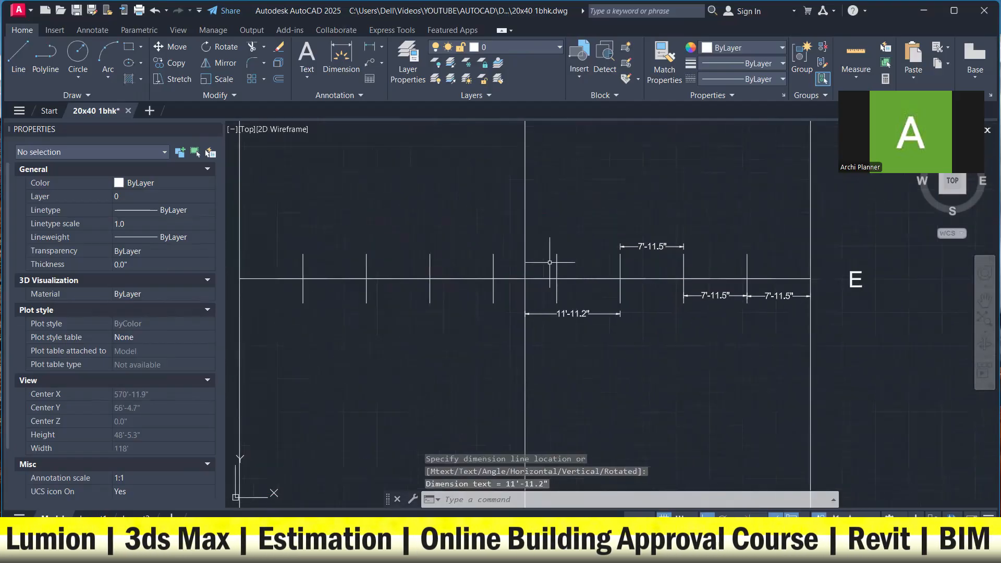
pyautogui.scroll(-2, 613, 307)
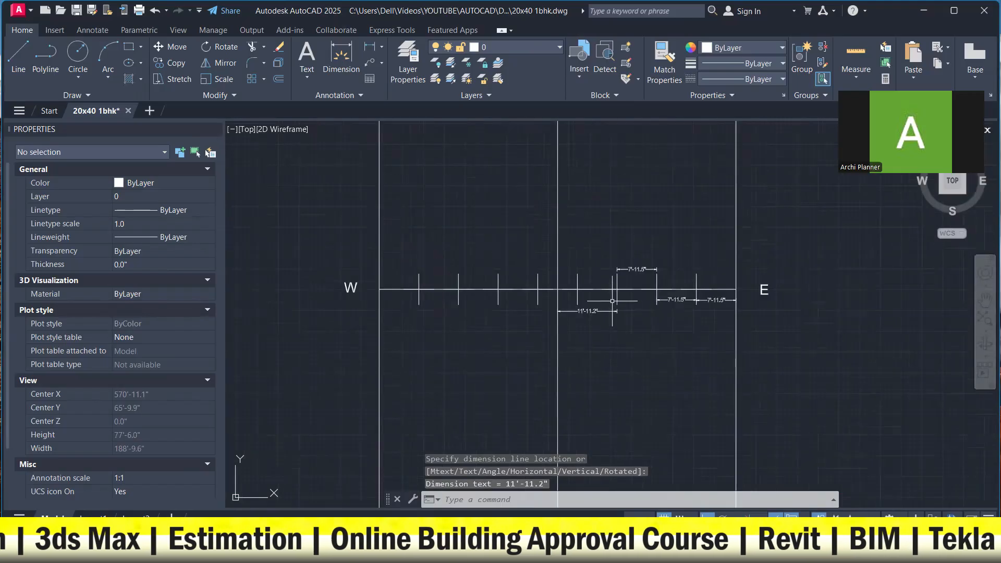
pyautogui.scroll(2, 548, 295)
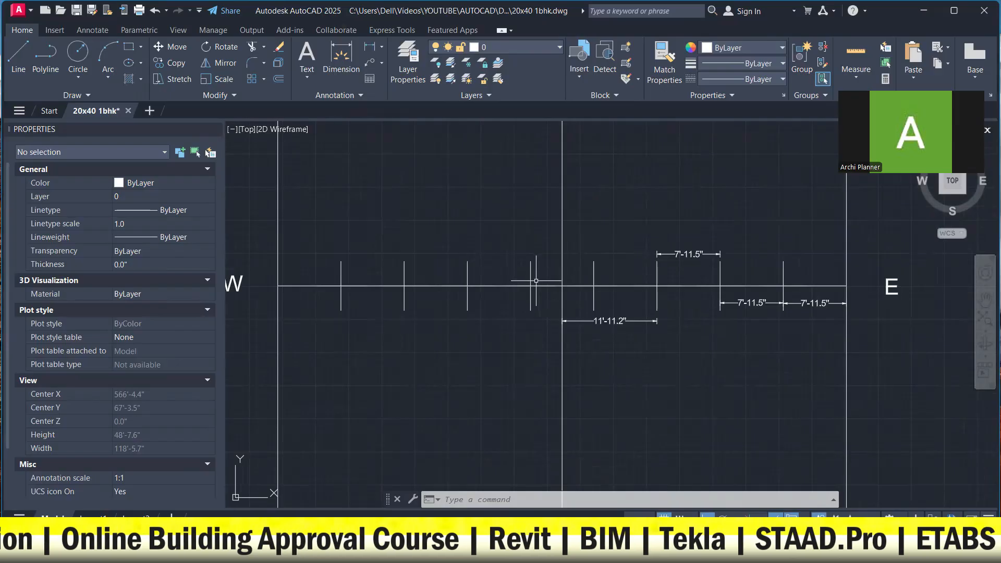
pyautogui.moveTo(591, 287); pyautogui.dragTo(538, 273, button='middle')
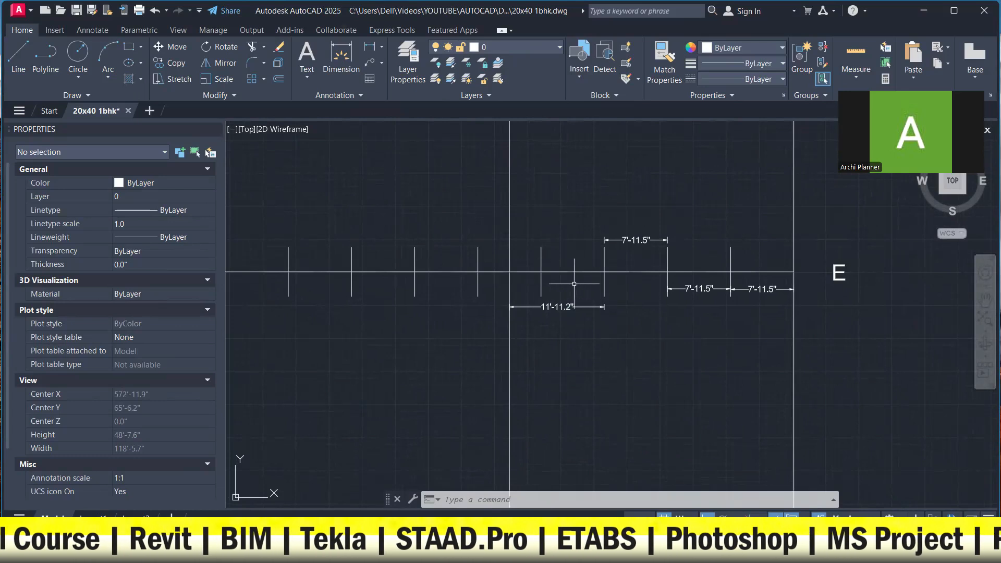
pyautogui.scroll(-2, 575, 288)
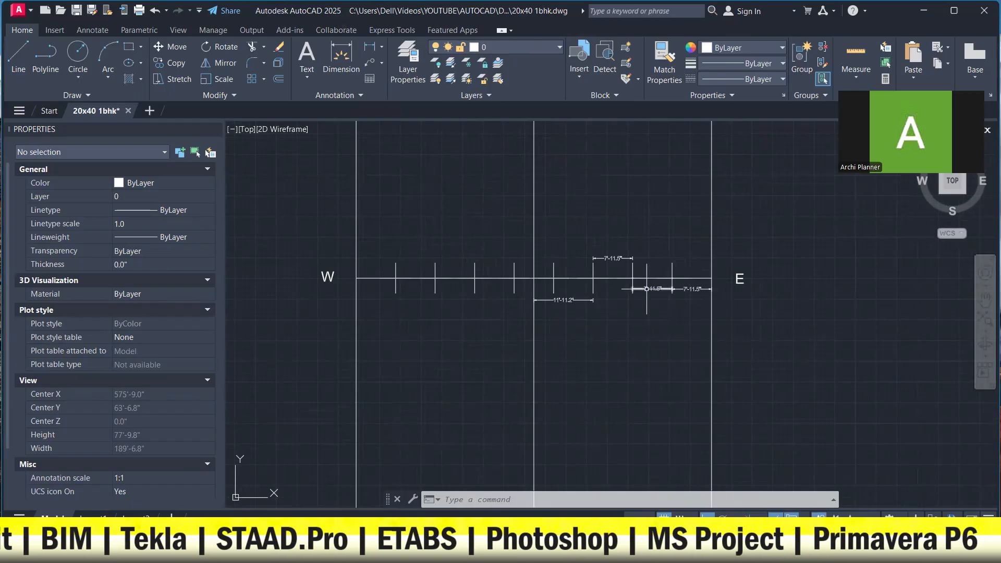
pyautogui.scroll(-2, 647, 289)
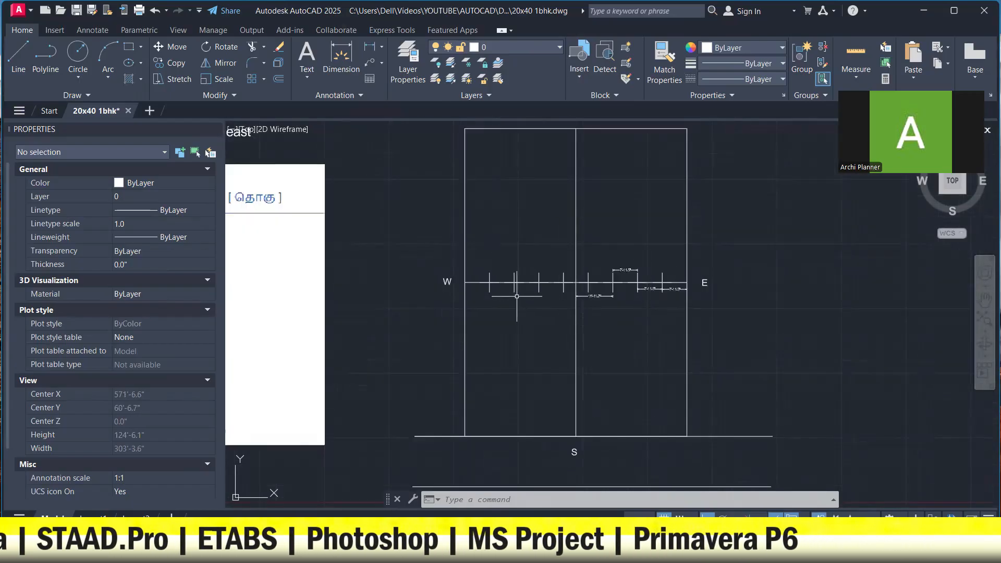
pyautogui.scroll(-2, 517, 296)
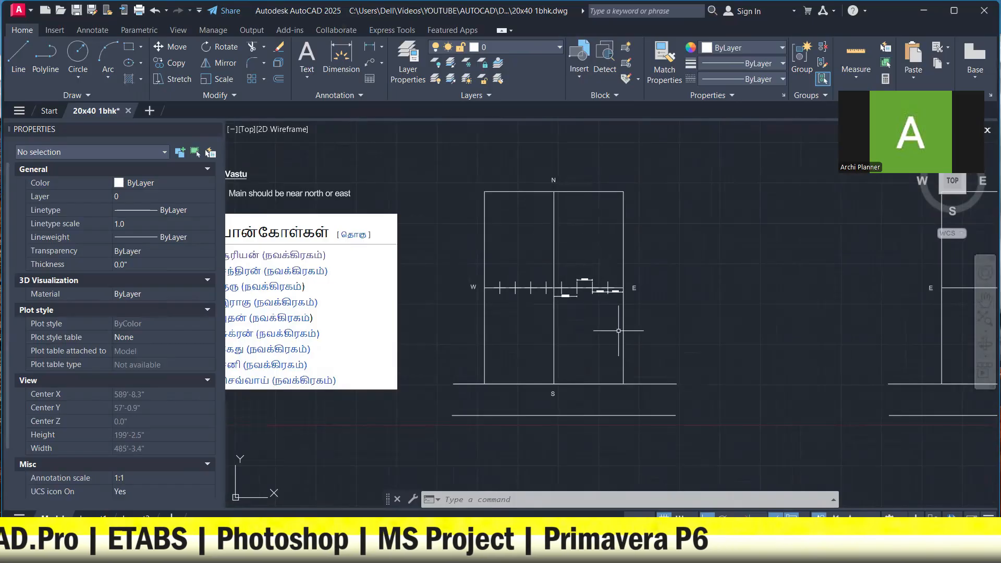
# - Erase the two labelled plot diagrams to the east of the Navagraha list
pyautogui.click(444, 142)
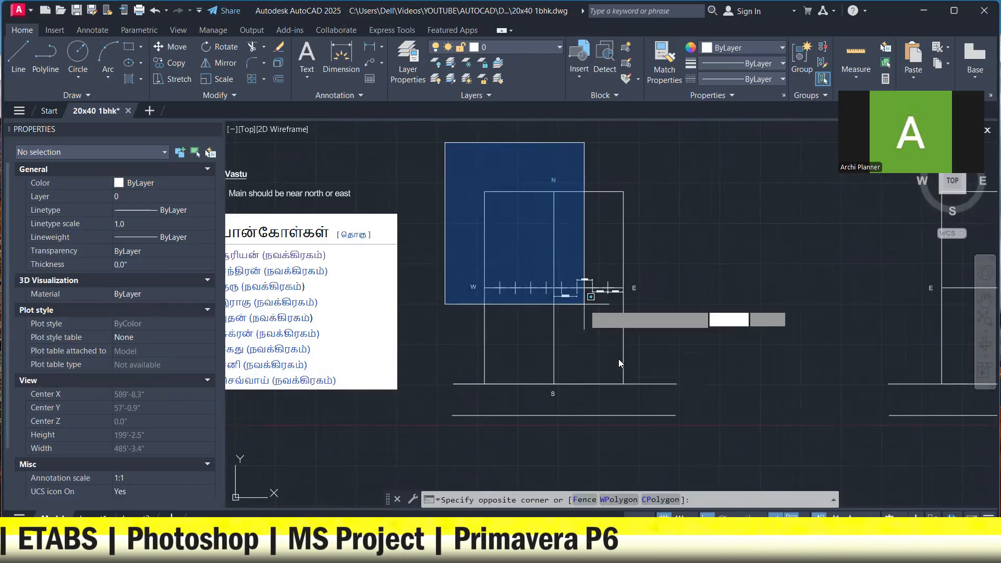
pyautogui.click(687, 431)
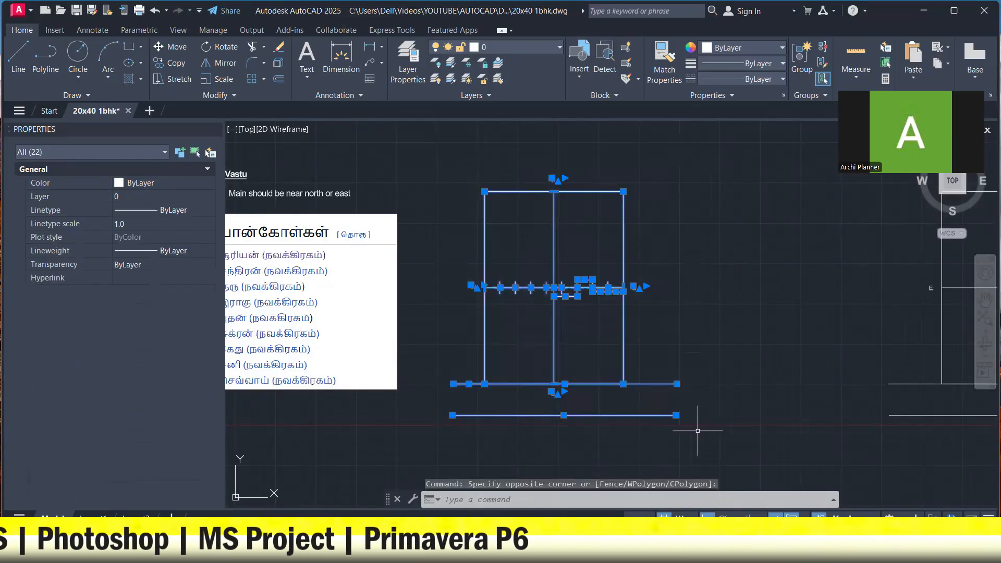
pyautogui.press('Delete')
pyautogui.scroll(-6, 571, 348)
pyautogui.click(607, 280)
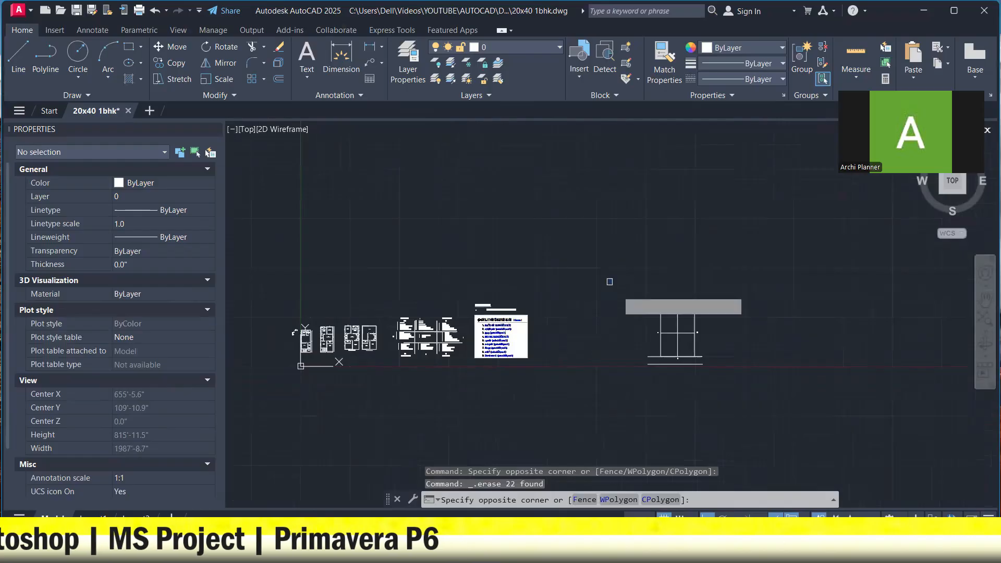
pyautogui.click(733, 397)
pyautogui.press('Delete')
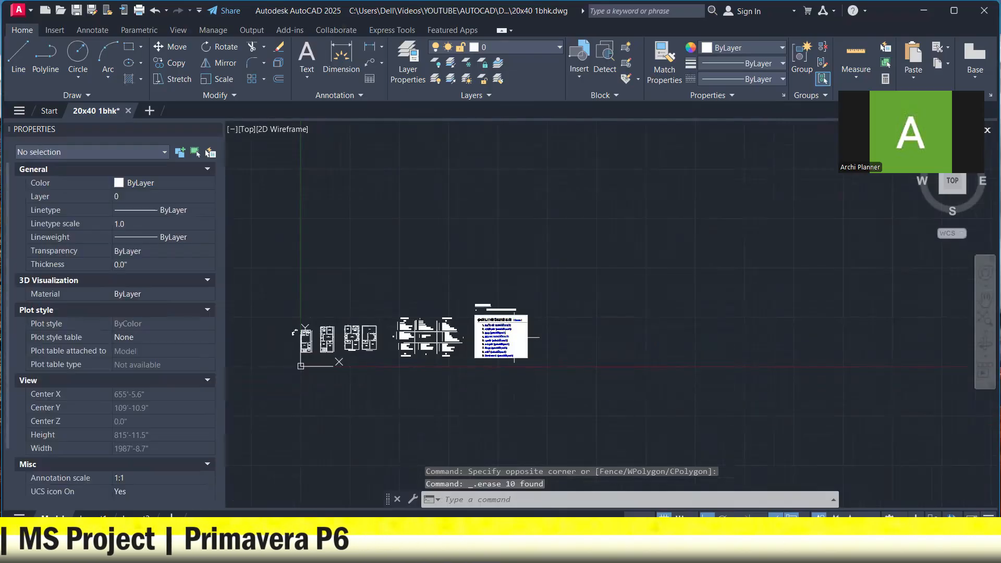
pyautogui.scroll(4, 501, 337)
pyautogui.moveTo(489, 336); pyautogui.dragTo(581, 329, button='middle')
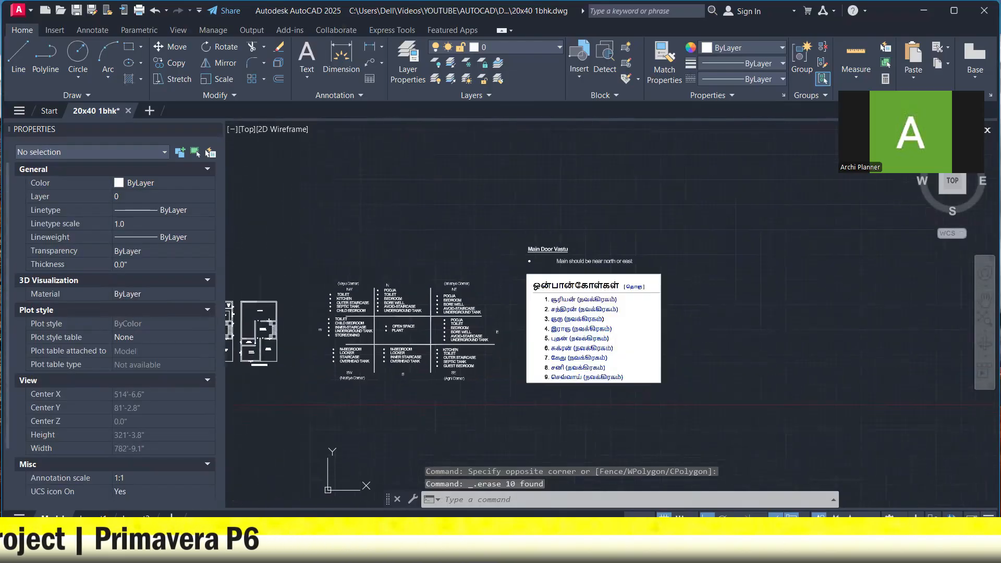
# - Switch to the browser's SoftTech syllabus page and read the north-facing 30'0"x40'0" 2BHK plan requirement
pyautogui.click(575, 550)
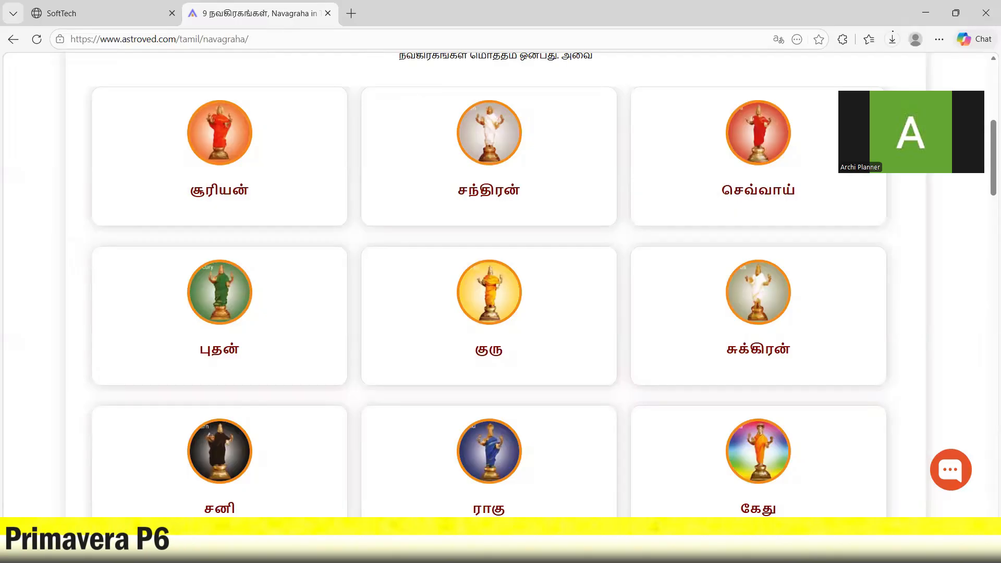
pyautogui.click(107, 11)
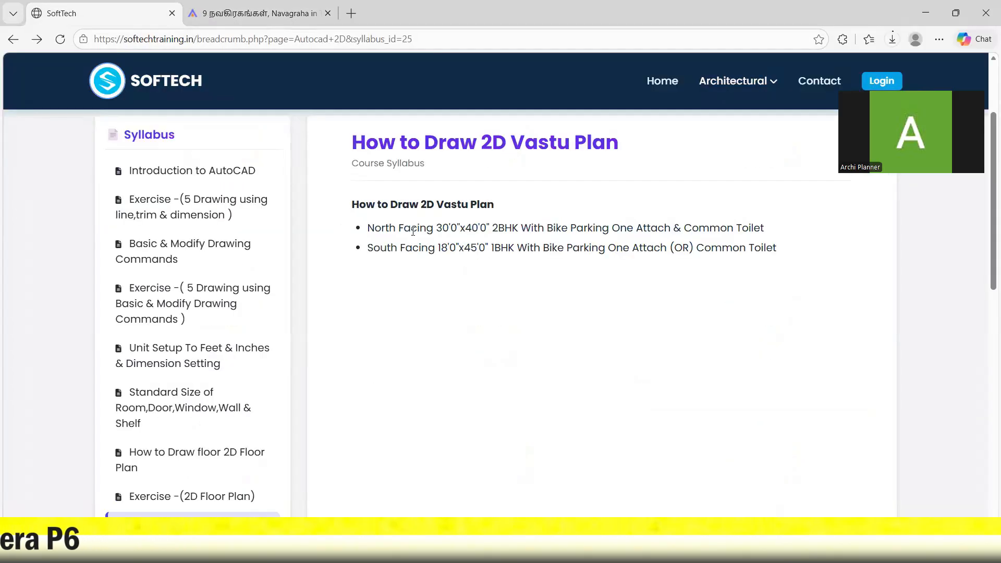
pyautogui.moveTo(510, 231); pyautogui.dragTo(626, 234)
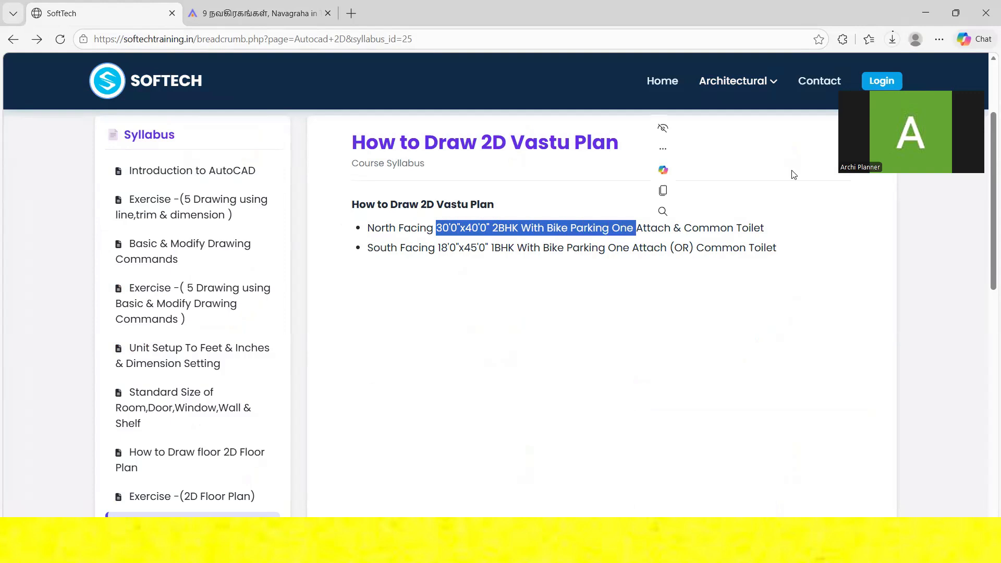
# - Switch back to AutoCAD and draw a 30' by 40' rectangle in the empty space east of the Navagraha list
pyautogui.hotkey('alt', 'Tab')
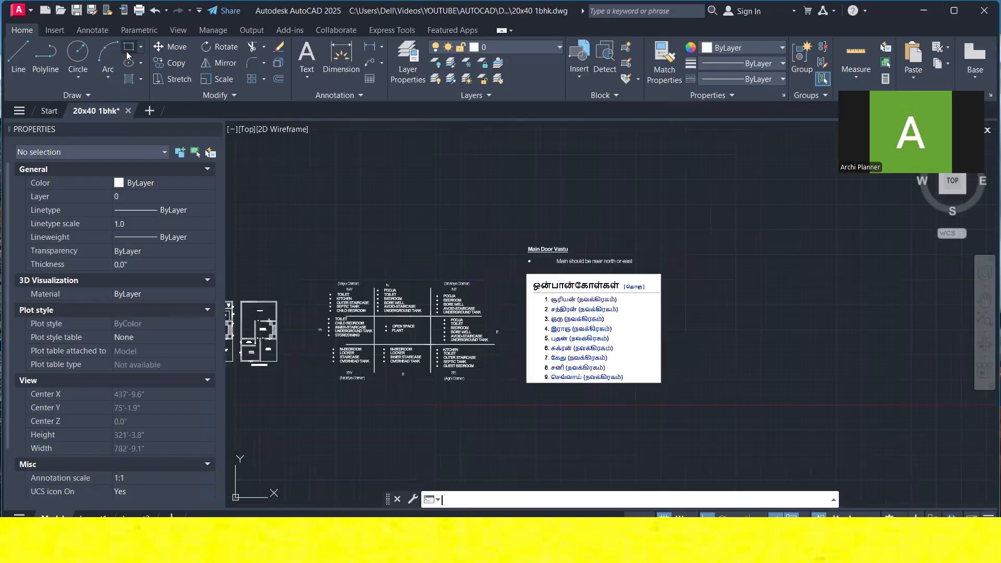
pyautogui.moveTo(715, 235); pyautogui.dragTo(530, 243, button='middle')
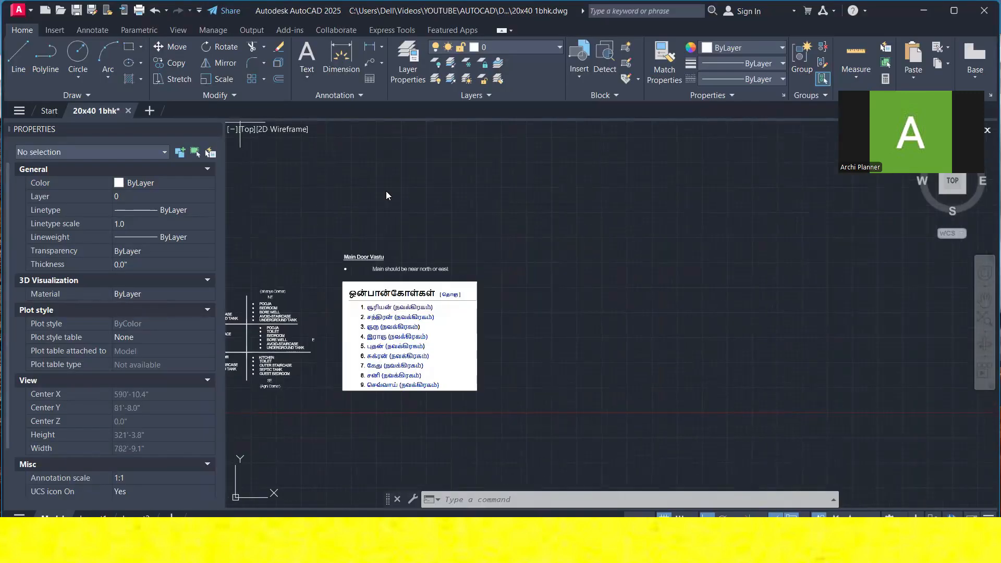
pyautogui.write('rec')
pyautogui.press('Return')
pyautogui.click(530, 276)
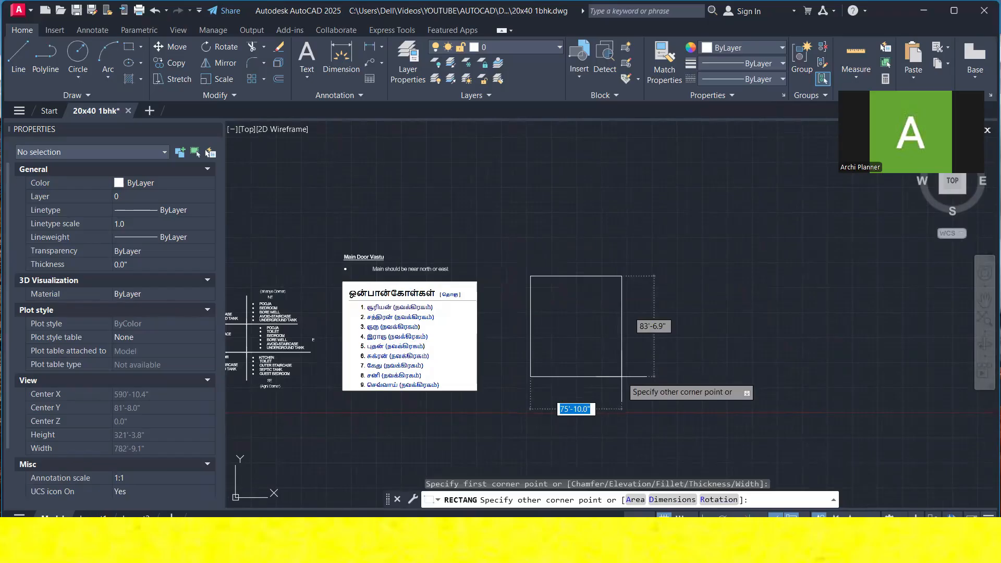
pyautogui.write("30'")
pyautogui.press('Tab')
pyautogui.write("40'")
pyautogui.press('Return')
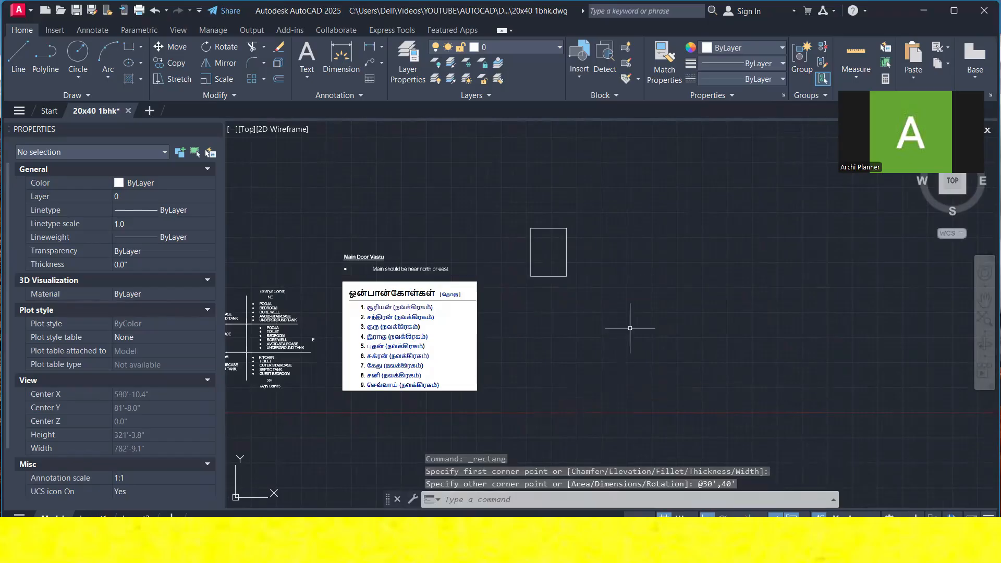
# - Move the new rectangle down so it sits level with the Navagraha list
pyautogui.click(621, 286)
pyautogui.click(546, 240)
pyautogui.rightClick(567, 288)
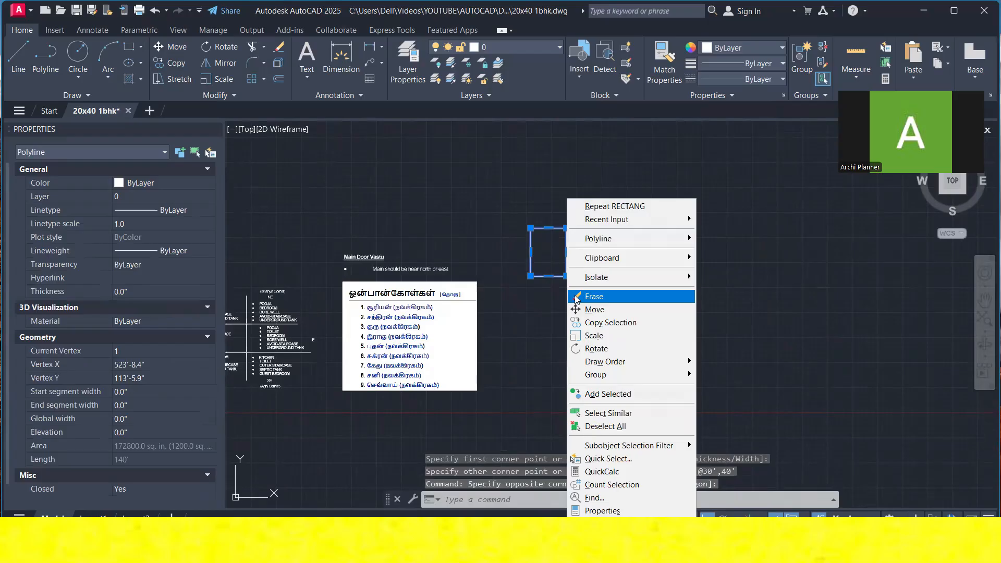
pyautogui.click(592, 310)
pyautogui.click(599, 285)
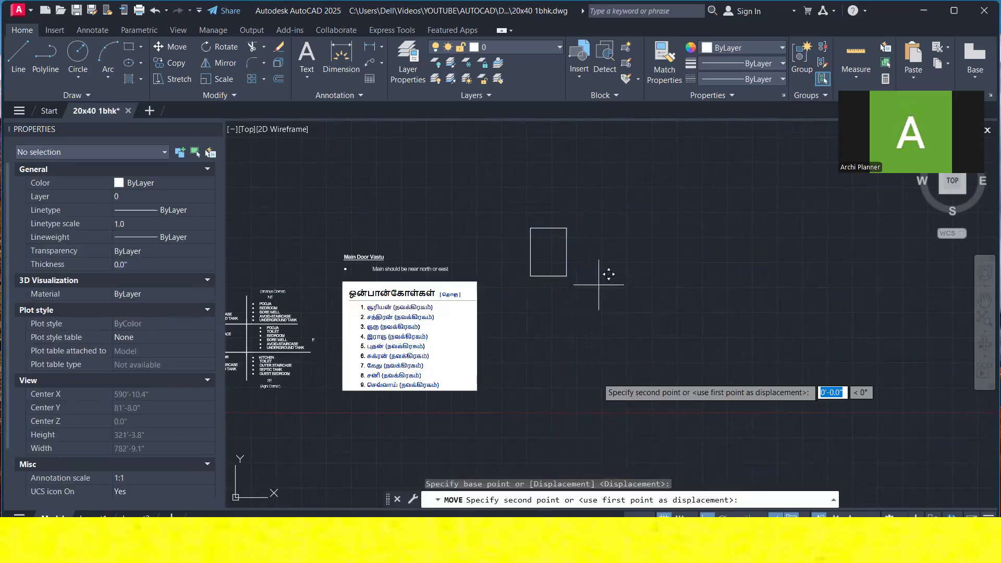
pyautogui.click(587, 375)
# - Add a linear dimension for the rectangle's width just above its upper edge
pyautogui.scroll(4, 560, 356)
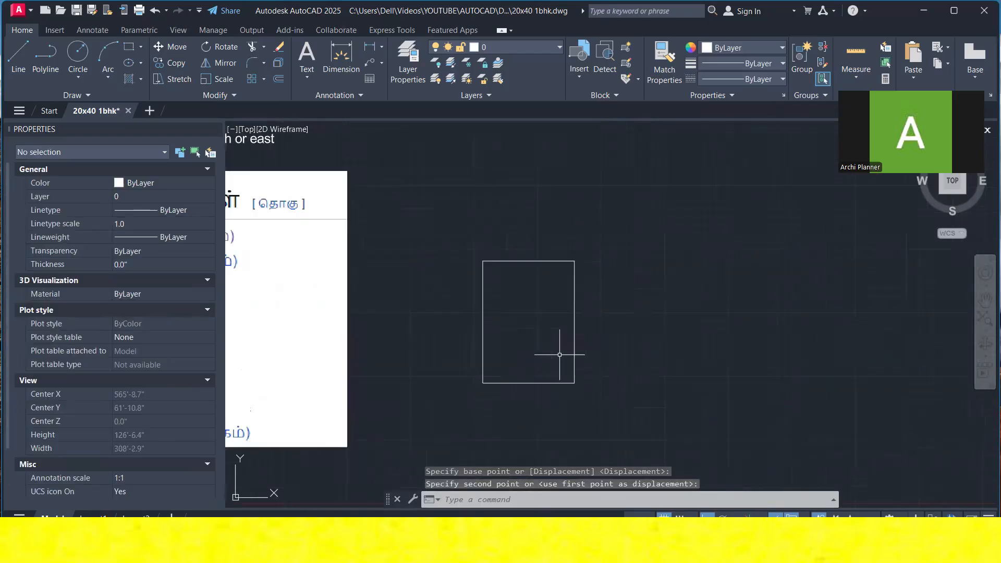
pyautogui.click(368, 47)
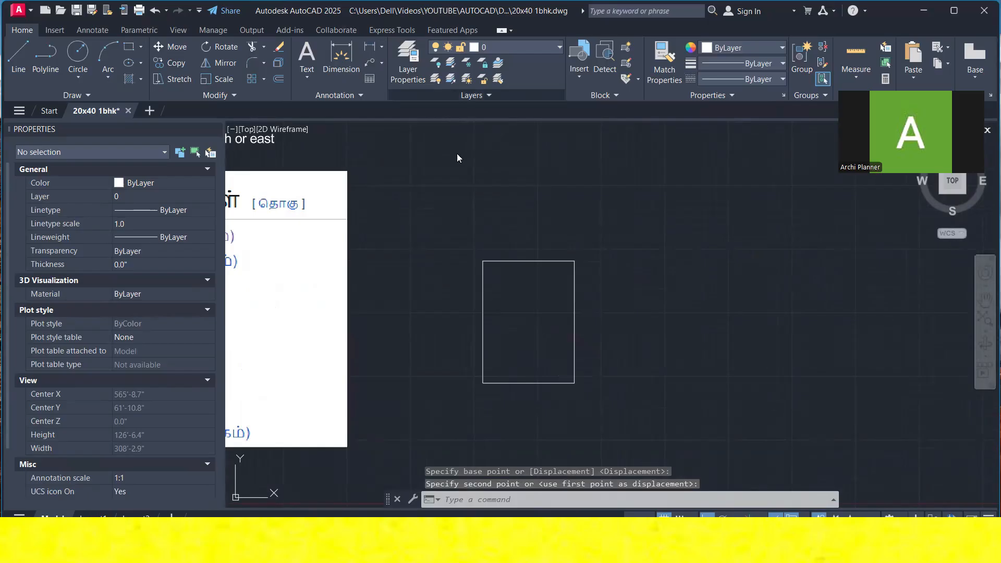
pyautogui.click(483, 262)
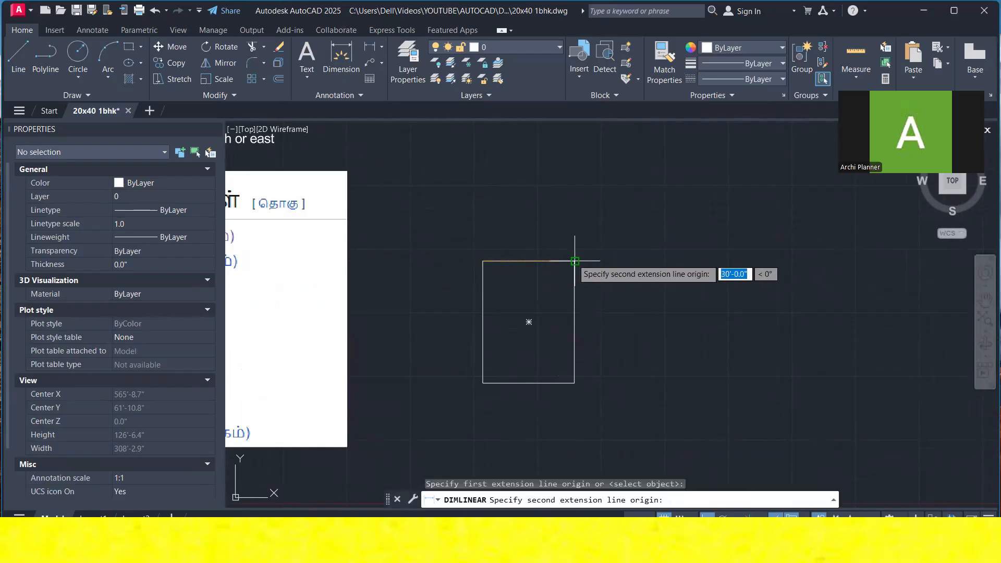
pyautogui.click(573, 261)
pyautogui.scroll(2, 573, 255)
pyautogui.click(573, 254)
# - Add a linear dimension for the rectangle's height just outside its right-hand edge
pyautogui.press('Return')
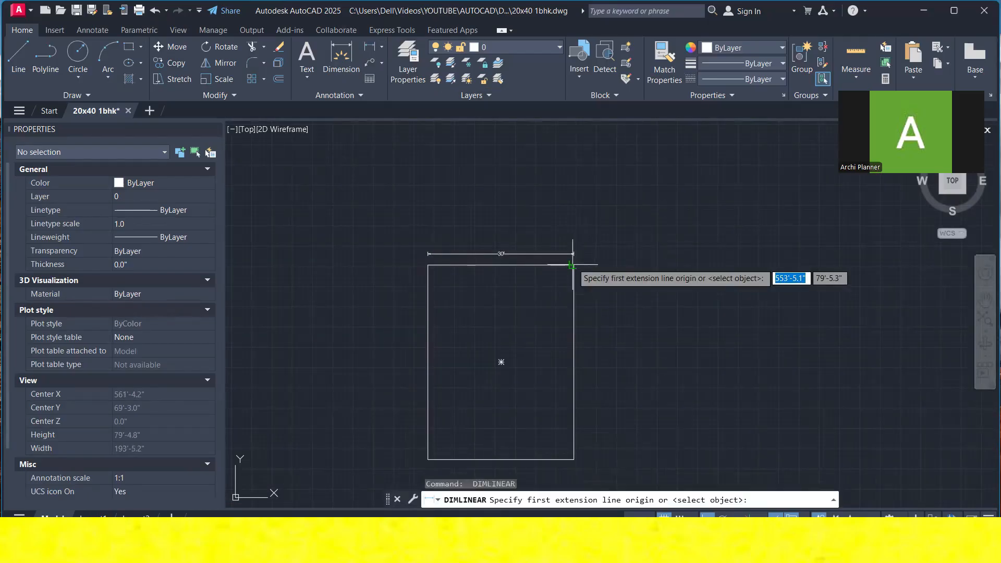
pyautogui.click(573, 264)
pyautogui.scroll(-2, 574, 265)
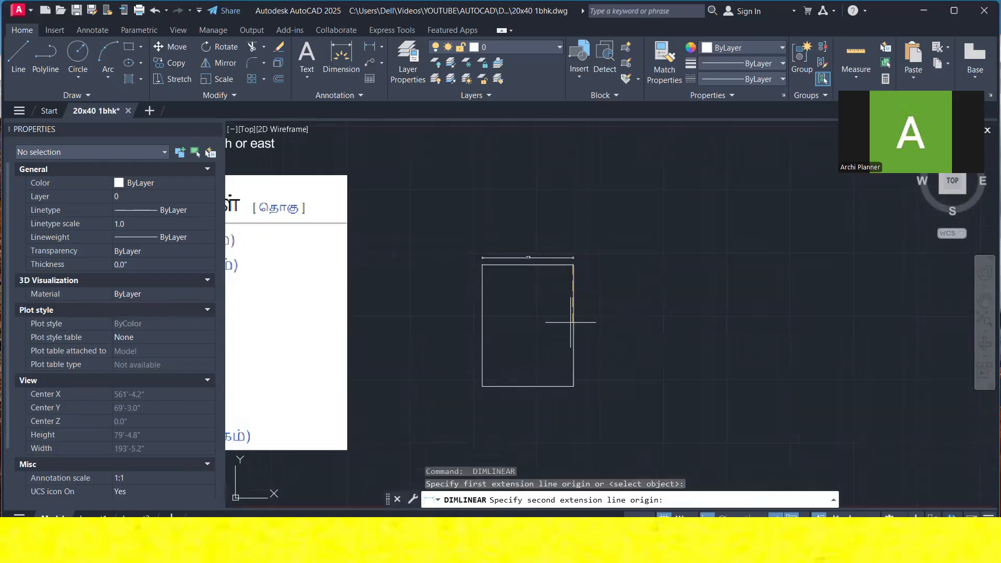
pyautogui.click(574, 386)
pyautogui.scroll(2, 573, 387)
pyautogui.click(577, 382)
# - Offset the plot rectangle 9" inward to form the outer wall thickness
pyautogui.write('o')
pyautogui.press('Return')
pyautogui.write('9')
pyautogui.press('Return')
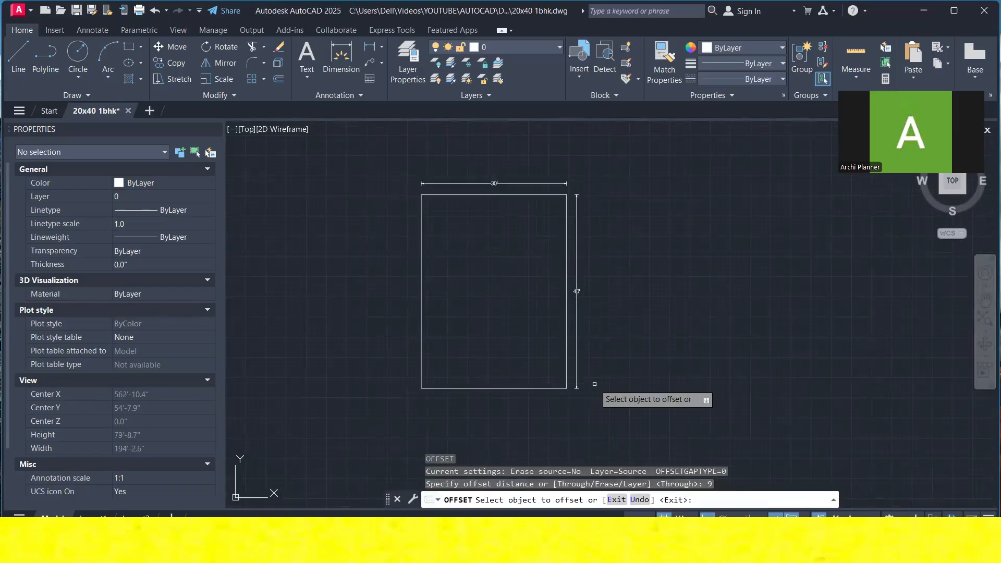
pyautogui.click(567, 360)
pyautogui.click(551, 352)
pyautogui.press('Escape')
pyautogui.press('Escape')
# - Switch to the browser to check the plan's facing direction in the syllabus, and return to AutoCAD
pyautogui.hotkey('alt', 'Tab')
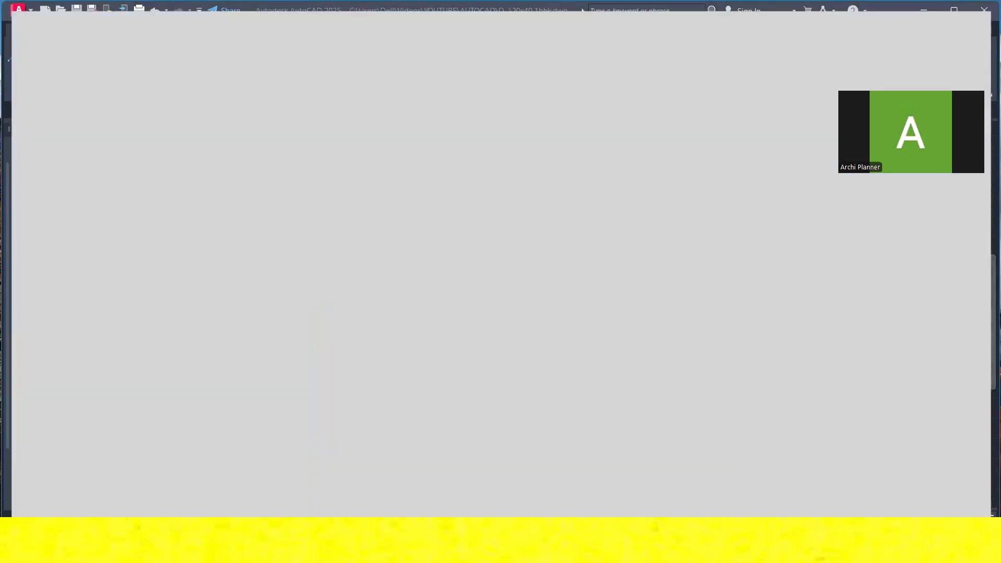
pyautogui.click(531, 228)
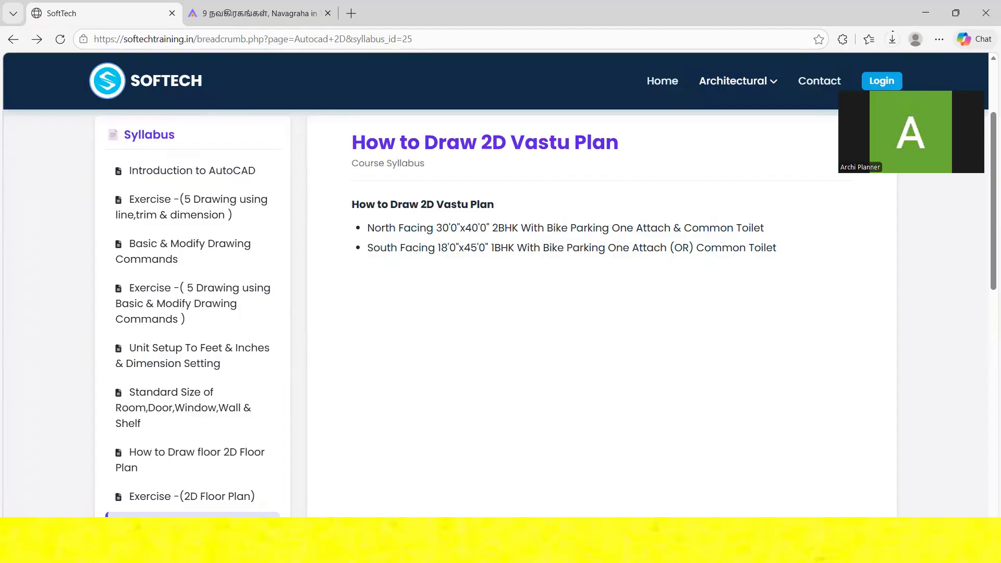
pyautogui.hotkey('alt', 'Tab')
pyautogui.scroll(5, 507, 312)
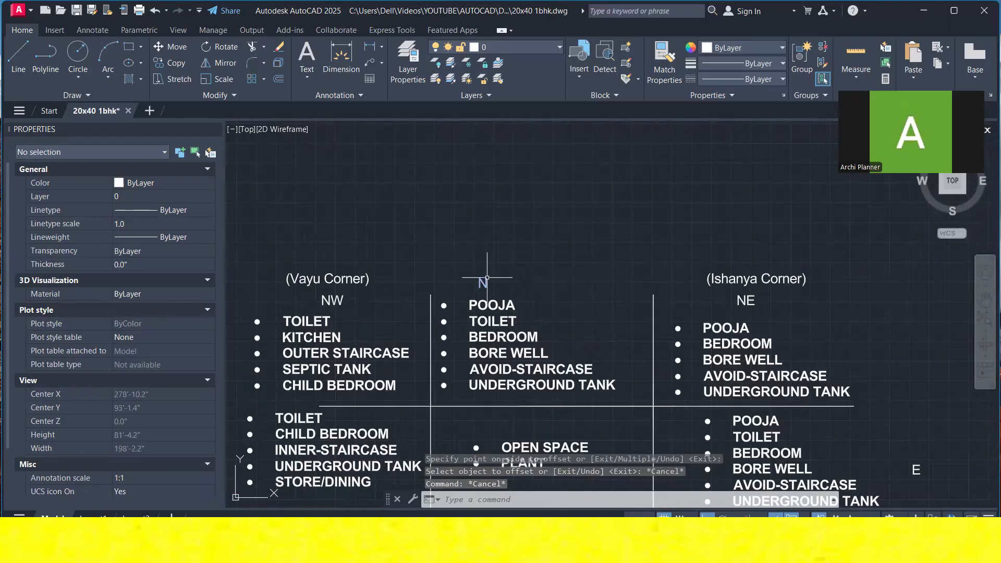
pyautogui.click(487, 278)
pyautogui.rightClick(508, 251)
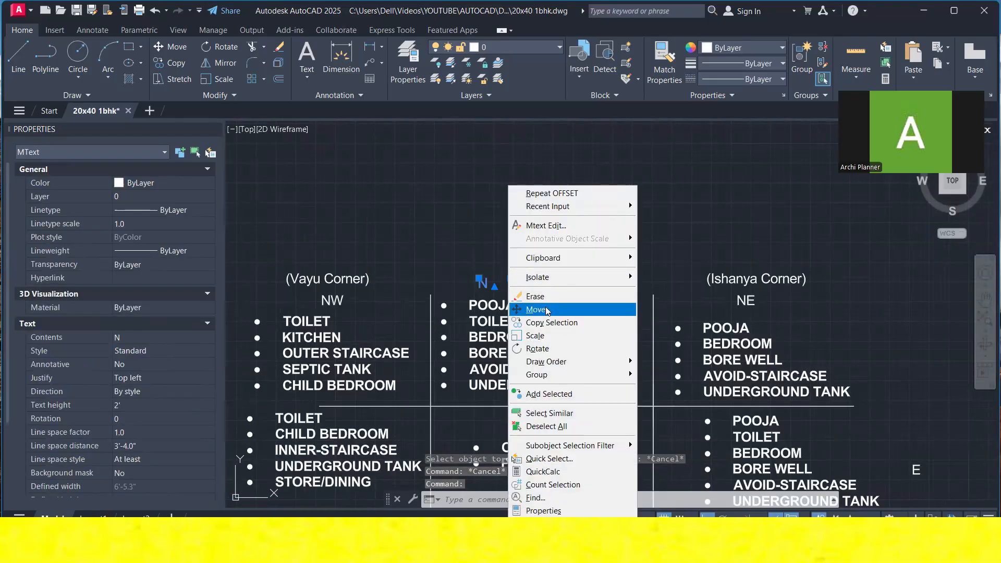
pyautogui.click(537, 310)
pyautogui.click(476, 281)
pyautogui.scroll(-6, 471, 225)
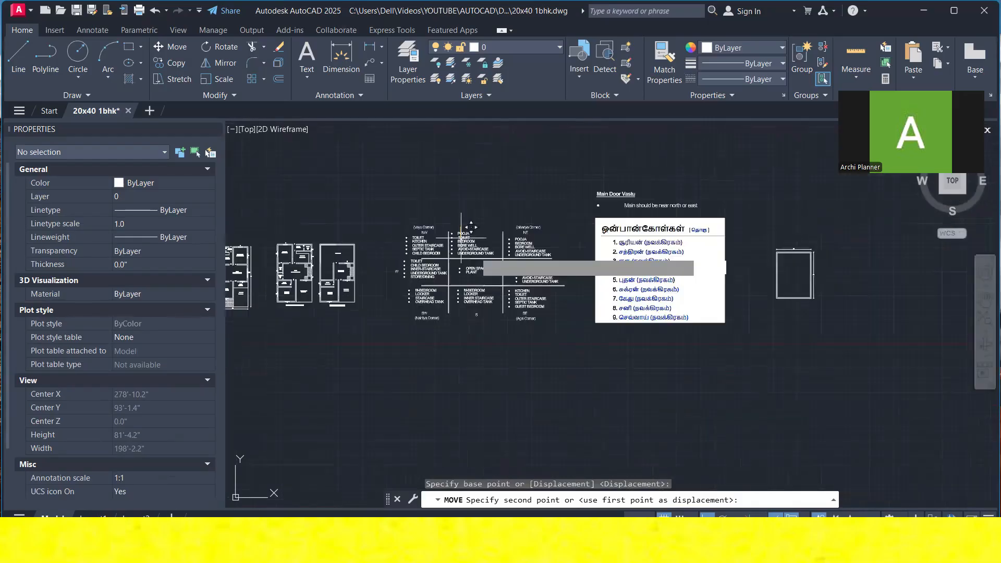
pyautogui.press('Escape')
# - Copy the N label from the Vastu zone chart to just below the new plot's lower edge, with Ortho off
pyautogui.scroll(4, 461, 205)
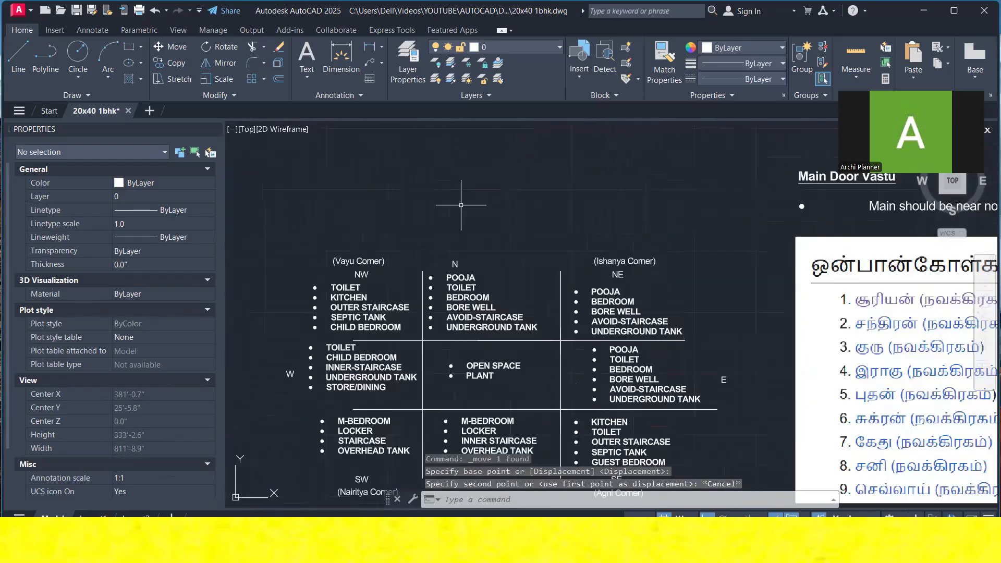
pyautogui.click(435, 224)
pyautogui.click(480, 279)
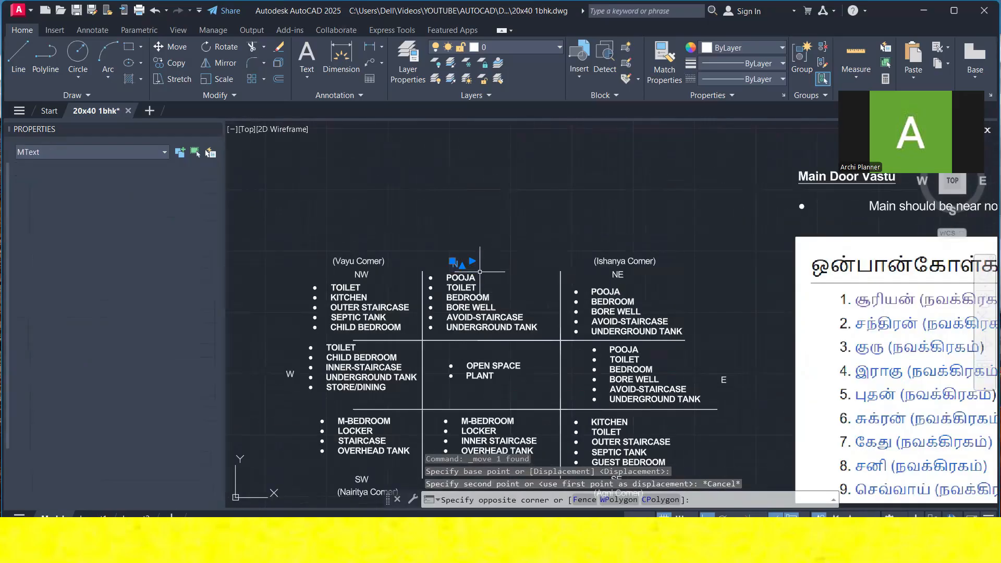
pyautogui.rightClick(528, 292)
pyautogui.click(545, 319)
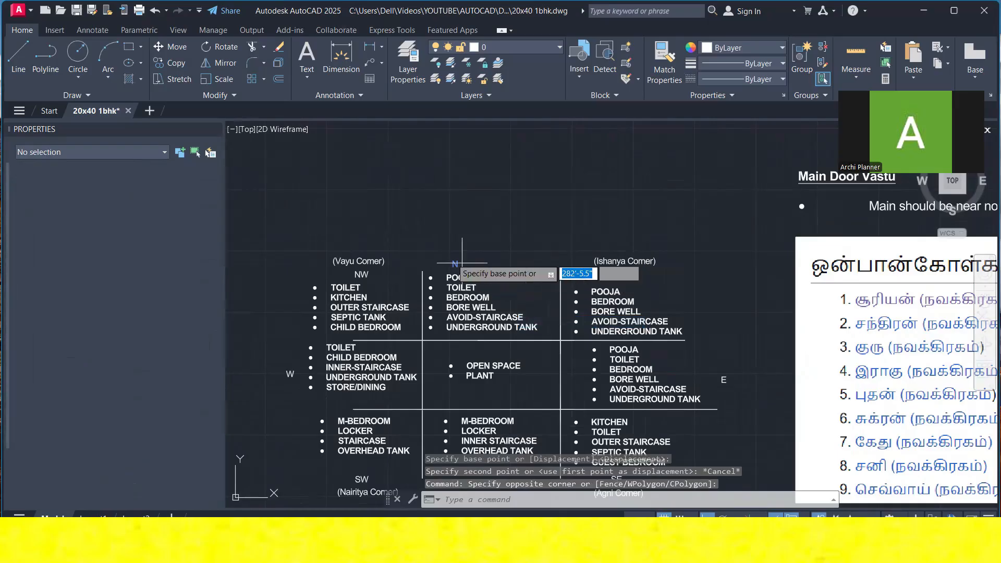
pyautogui.click(361, 312)
pyautogui.scroll(-4, 360, 311)
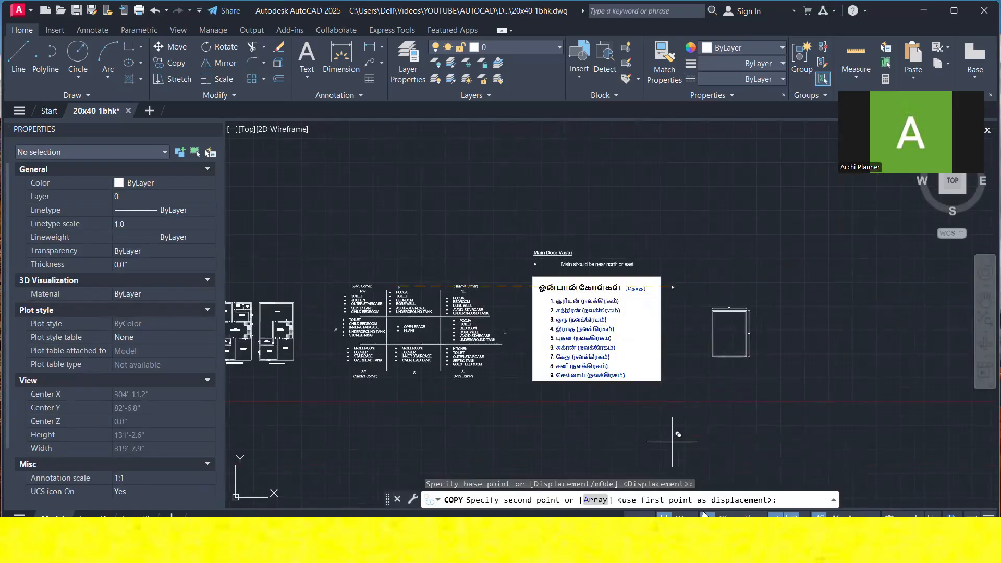
pyautogui.press('F8')
pyautogui.scroll(9, 751, 375)
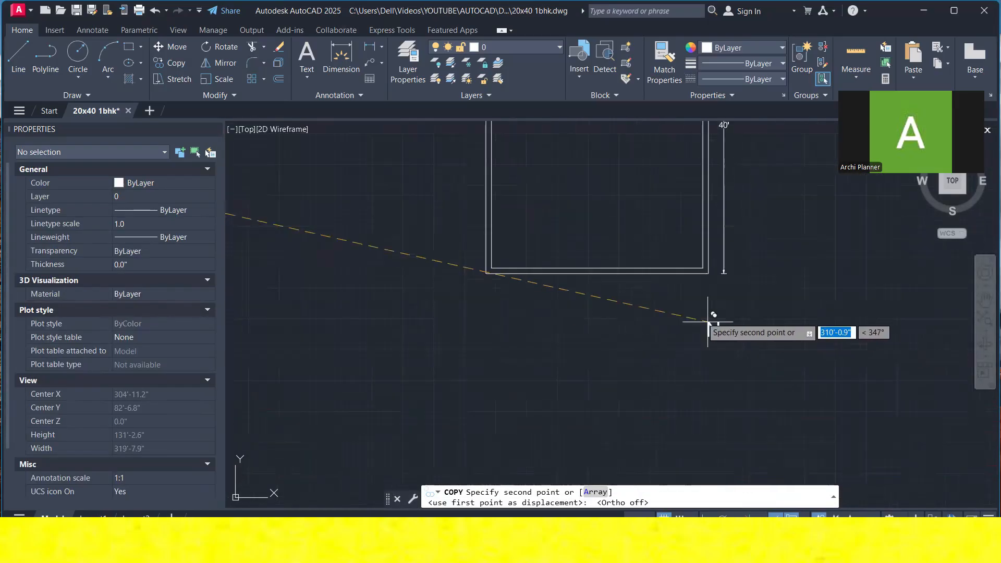
pyautogui.click(600, 296)
# - Place a second copy of the N label above the plot's upper width dimension and finish copying
pyautogui.scroll(-6, 605, 282)
pyautogui.moveTo(610, 253); pyautogui.dragTo(617, 343, button='middle')
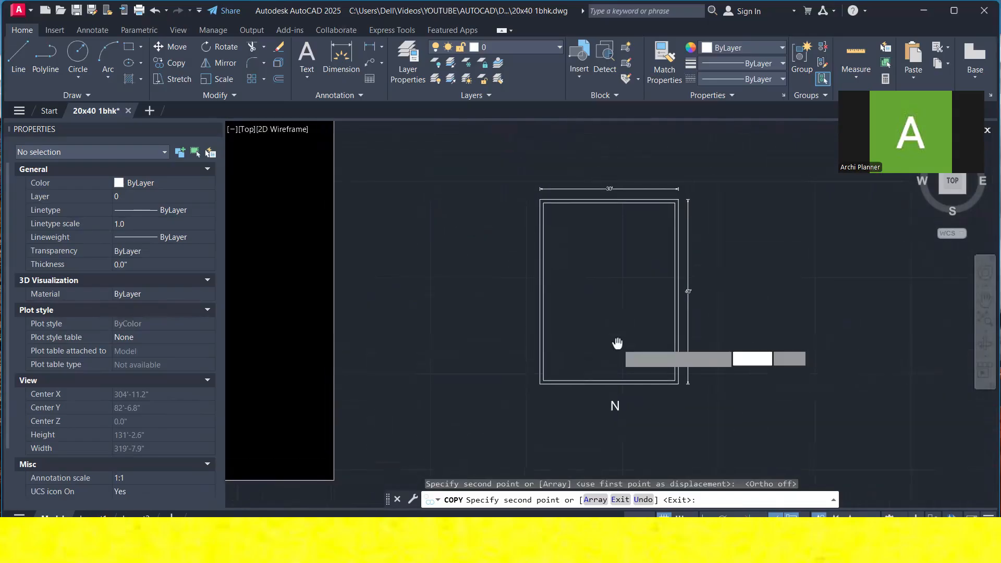
pyautogui.click(613, 175)
pyautogui.press('Escape')
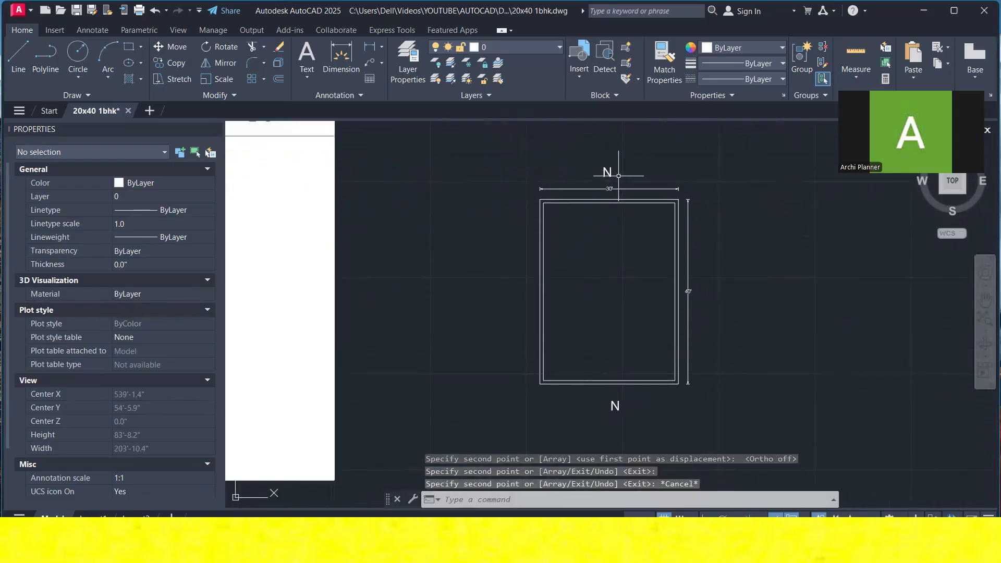
# - Change the text of the label above the plot to S
pyautogui.click(610, 171)
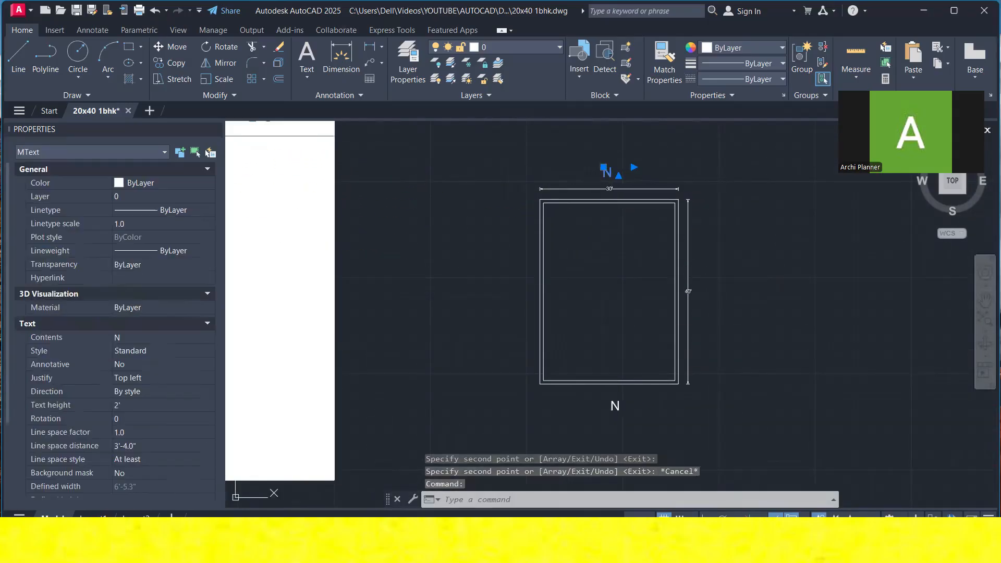
pyautogui.doubleClick(613, 175)
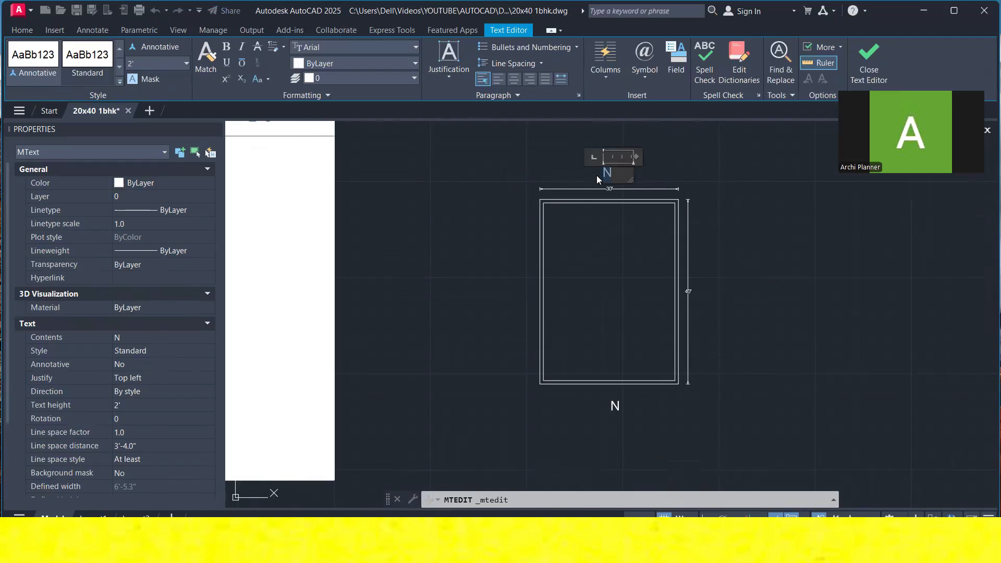
pyautogui.write('S')
pyautogui.click(589, 165)
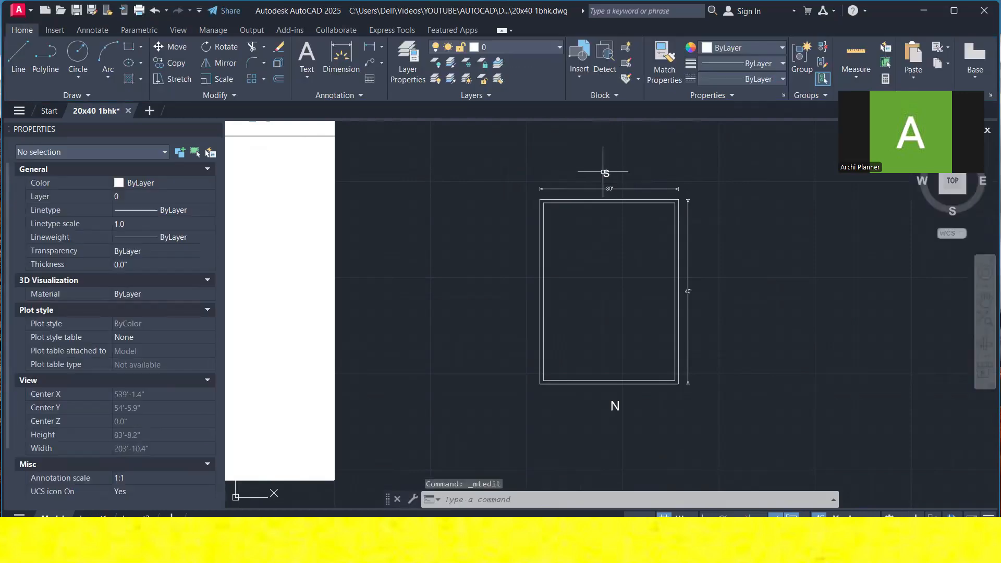
# - Copy the S label from above the plot to beside the plot's left wall and finish copying
pyautogui.click(612, 171)
pyautogui.click(612, 166)
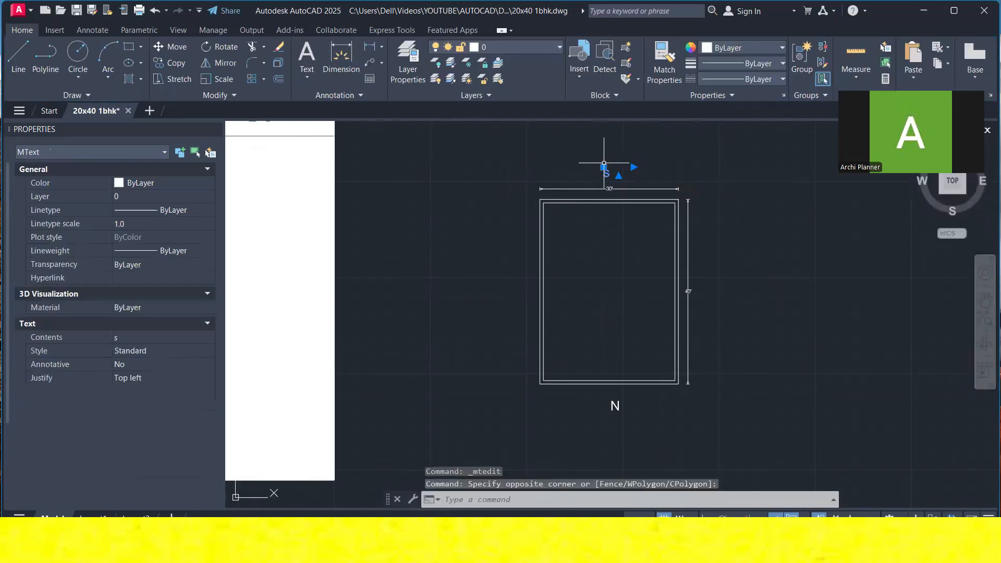
pyautogui.rightClick(634, 186)
pyautogui.click(676, 323)
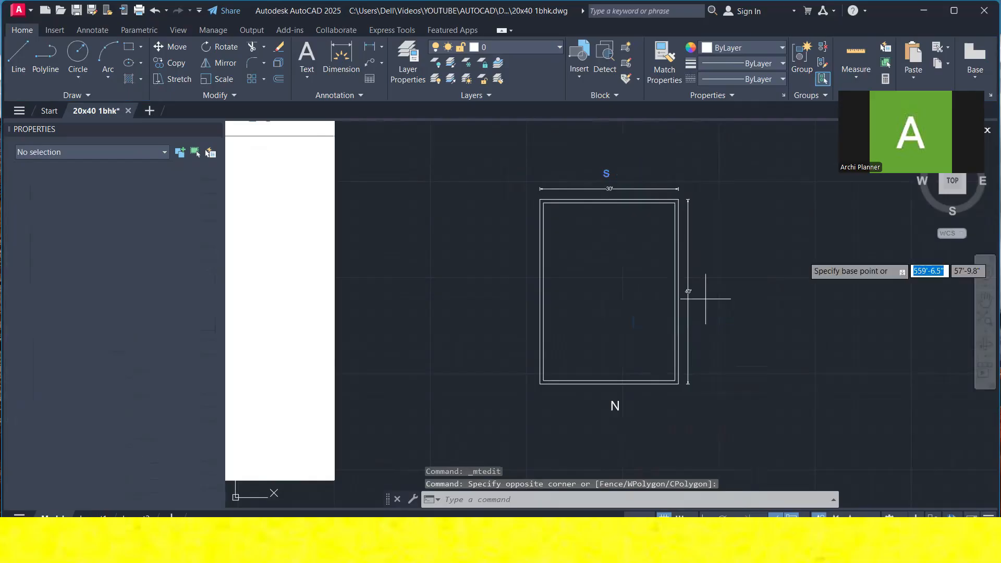
pyautogui.click(803, 255)
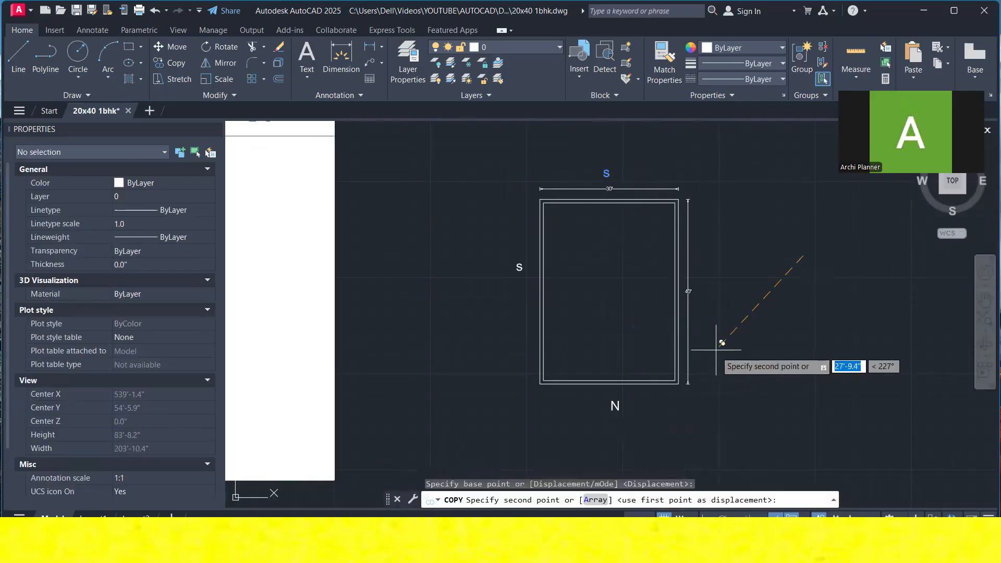
pyautogui.press('Escape')
# - Change the text of the copied label beside the plot's left wall to E
pyautogui.click(524, 285)
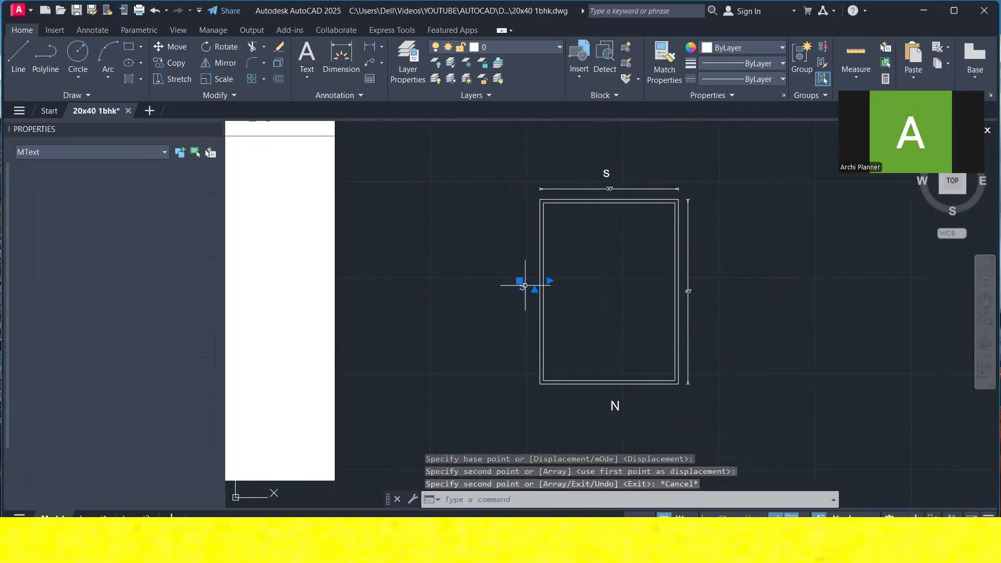
pyautogui.doubleClick(523, 287)
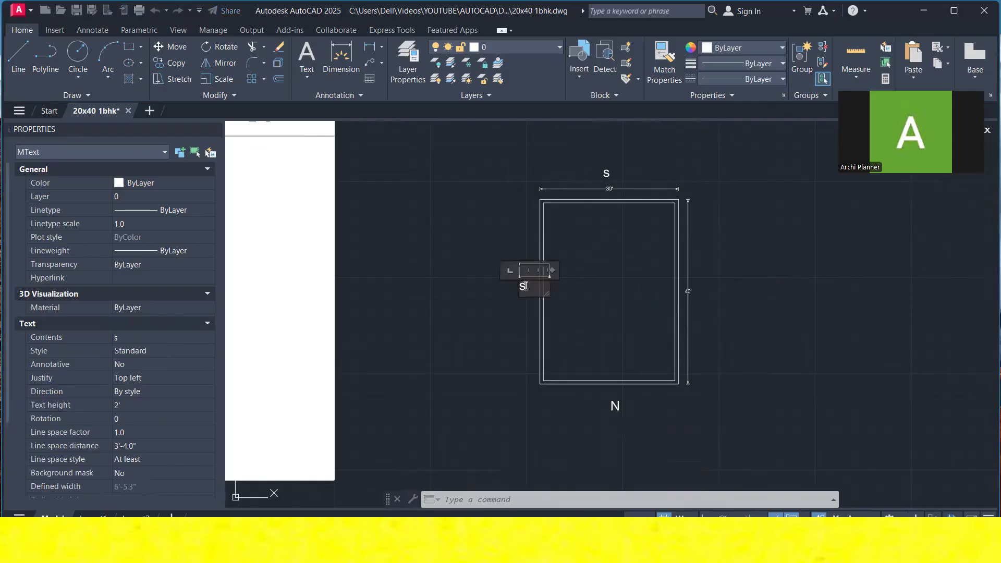
pyautogui.write('e')
pyautogui.press('BackSpace')
pyautogui.write('E')
pyautogui.press('Escape')
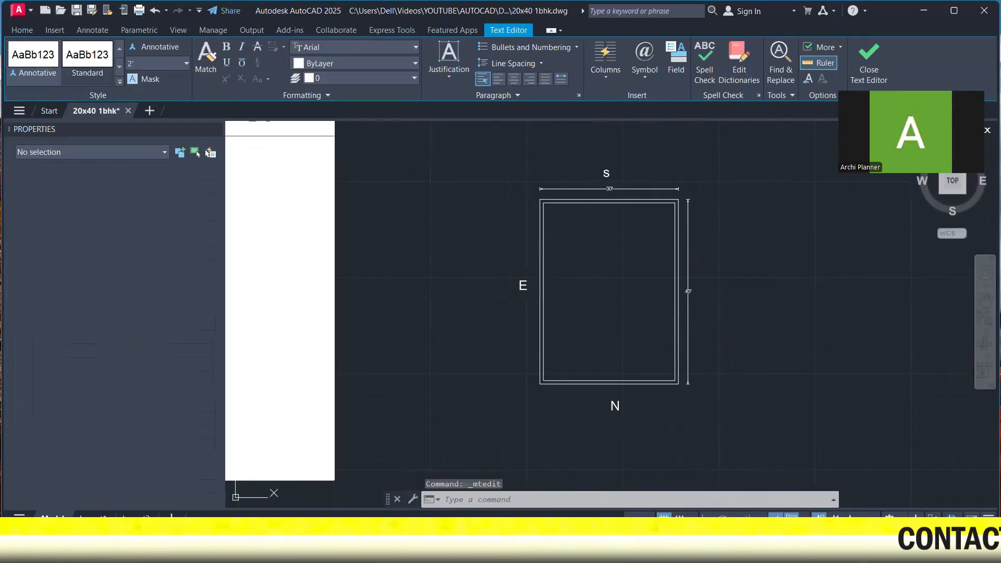
# - Copy the E label across the plot to just outside the 40' length dimension
pyautogui.click(525, 276)
pyautogui.click(523, 289)
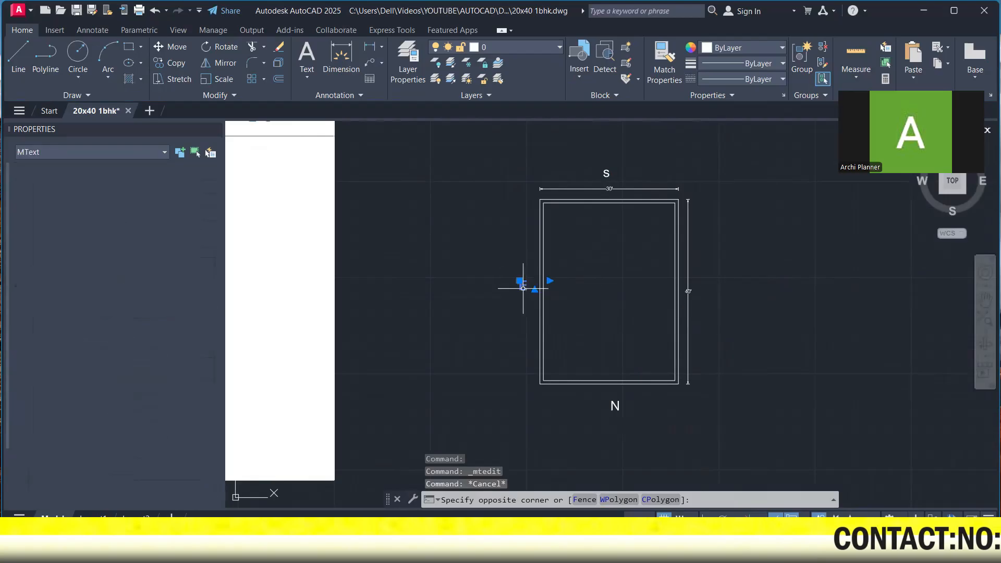
pyautogui.rightClick(540, 290)
pyautogui.click(584, 320)
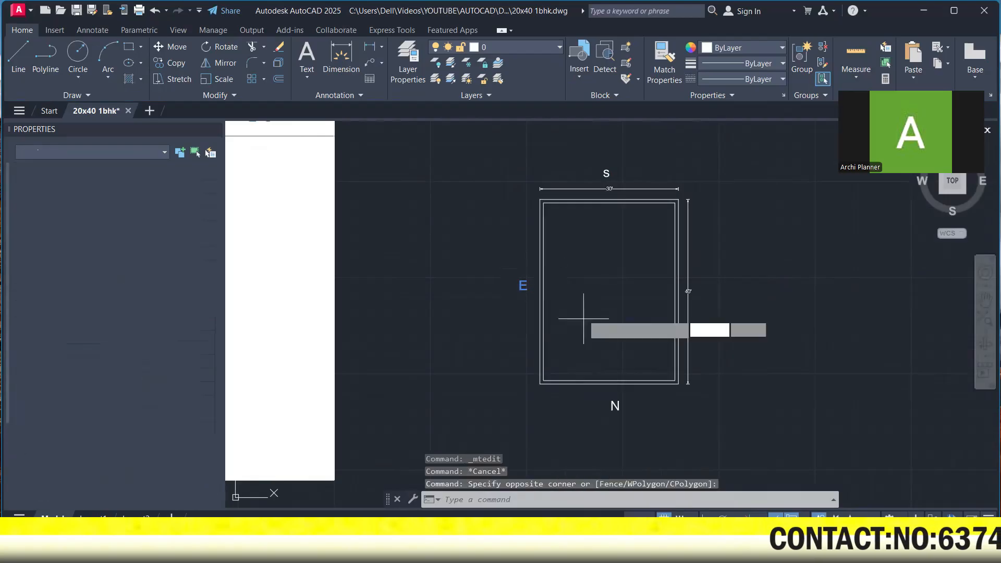
pyautogui.click(584, 319)
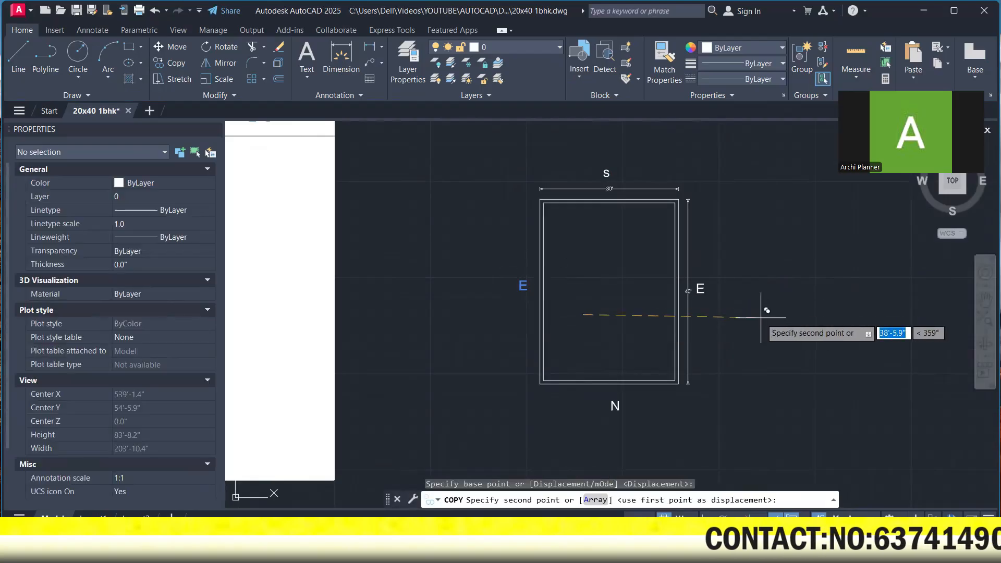
pyautogui.click(760, 319)
pyautogui.press('Escape')
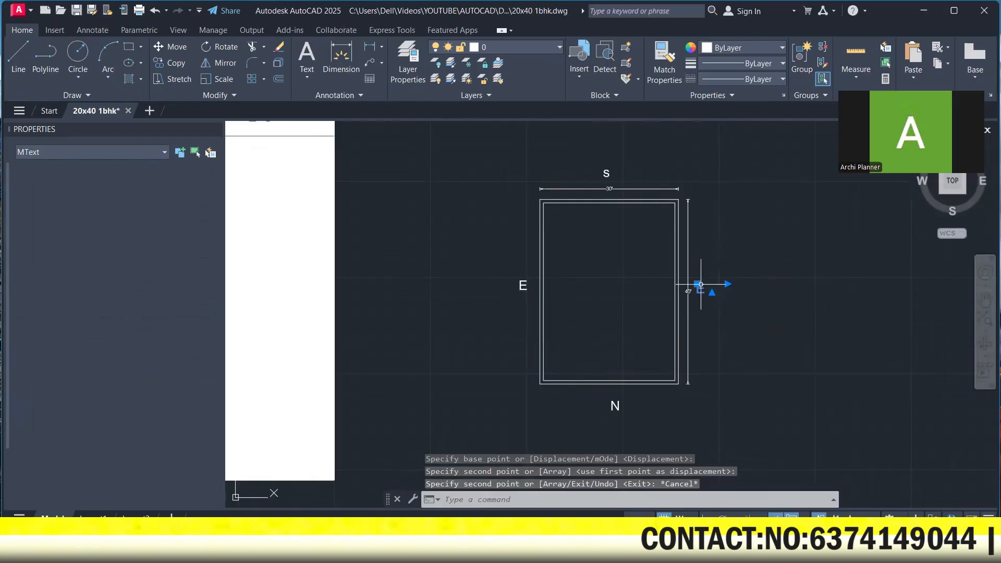
# - Change the text of the label beside the 40' dimension to W
pyautogui.click(703, 288)
pyautogui.doubleClick(700, 288)
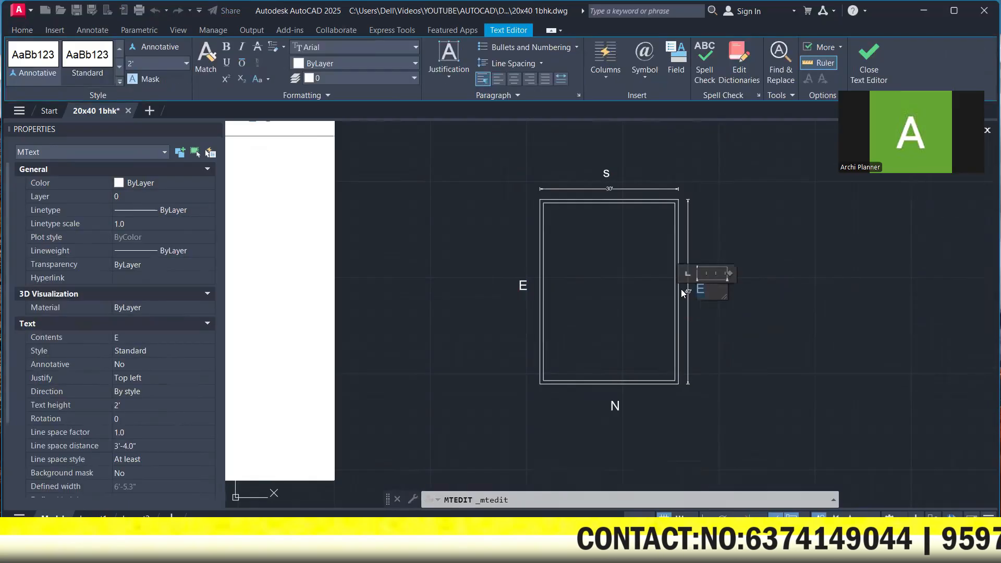
pyautogui.write('W')
pyautogui.press('Escape')
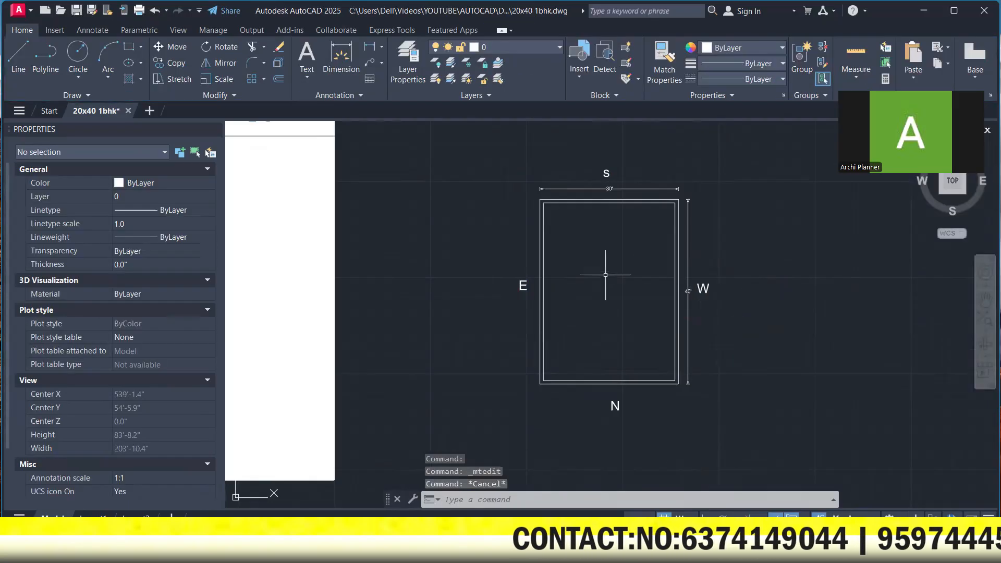
# - Explode the inner wall outline into separate lines
pyautogui.click(675, 224)
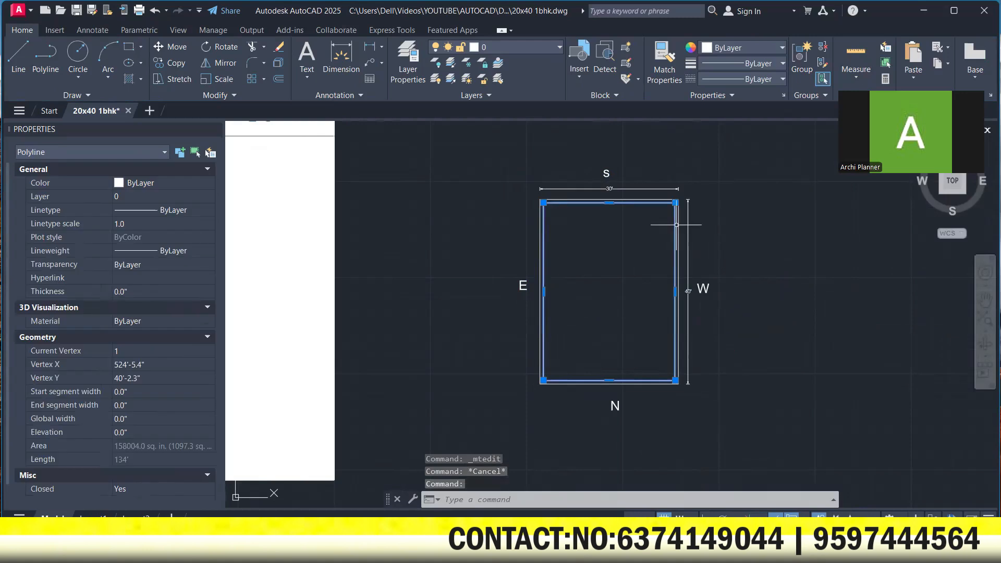
pyautogui.write('X')
pyautogui.press('Return')
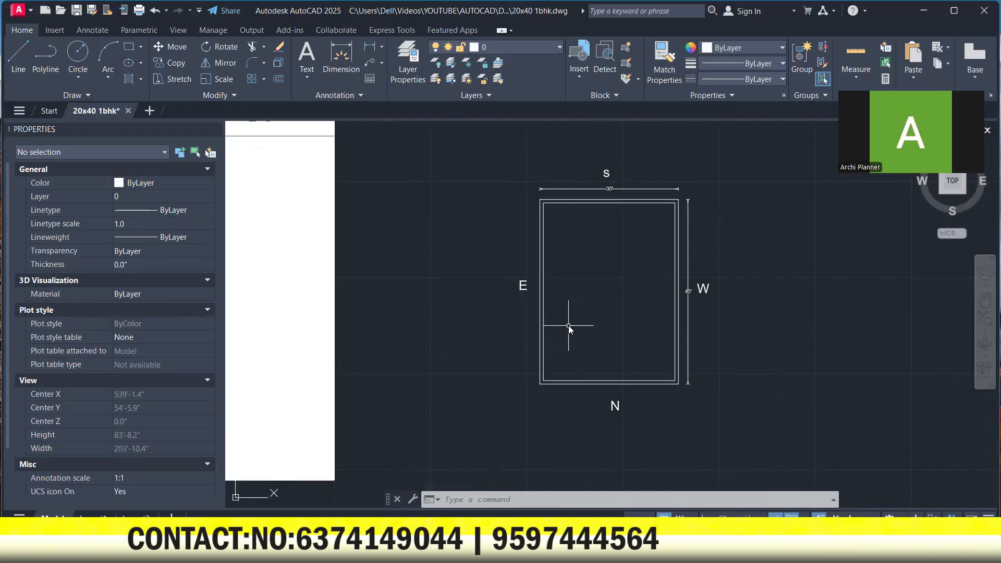
# - Check the Vastu zone chart and offset the inner line of the north wall 6' into the plot
pyautogui.write('o')
pyautogui.press('Return')
pyautogui.write('6')
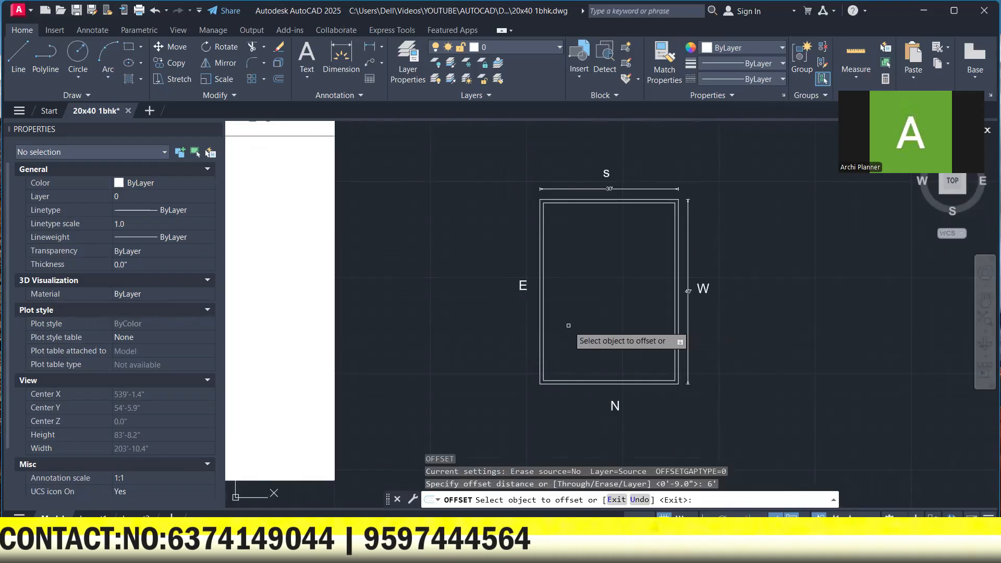
pyautogui.scroll(-2, 670, 284)
pyautogui.scroll(2, 653, 312)
pyautogui.scroll(2, 652, 314)
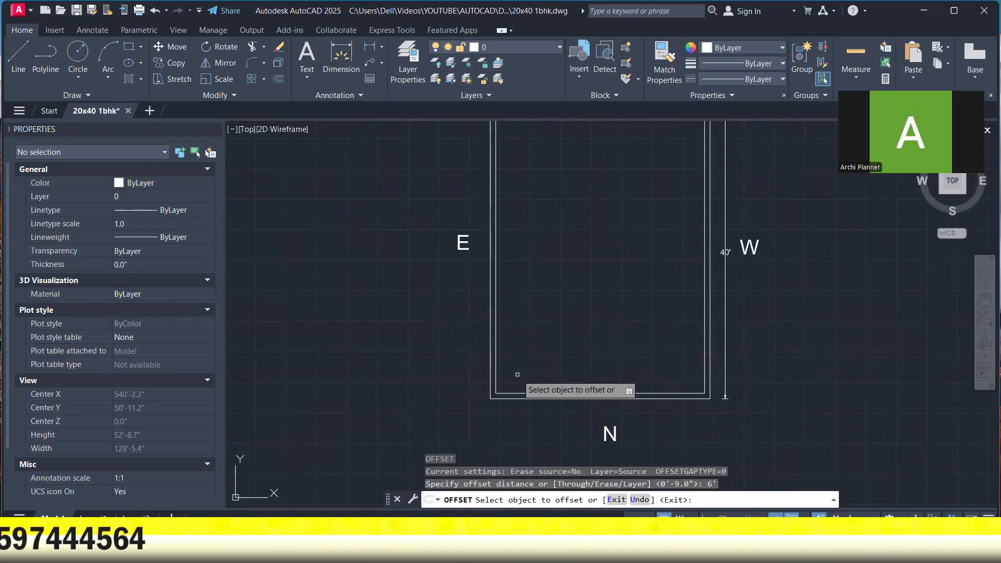
pyautogui.scroll(-8, 806, 200)
pyautogui.scroll(6, 447, 167)
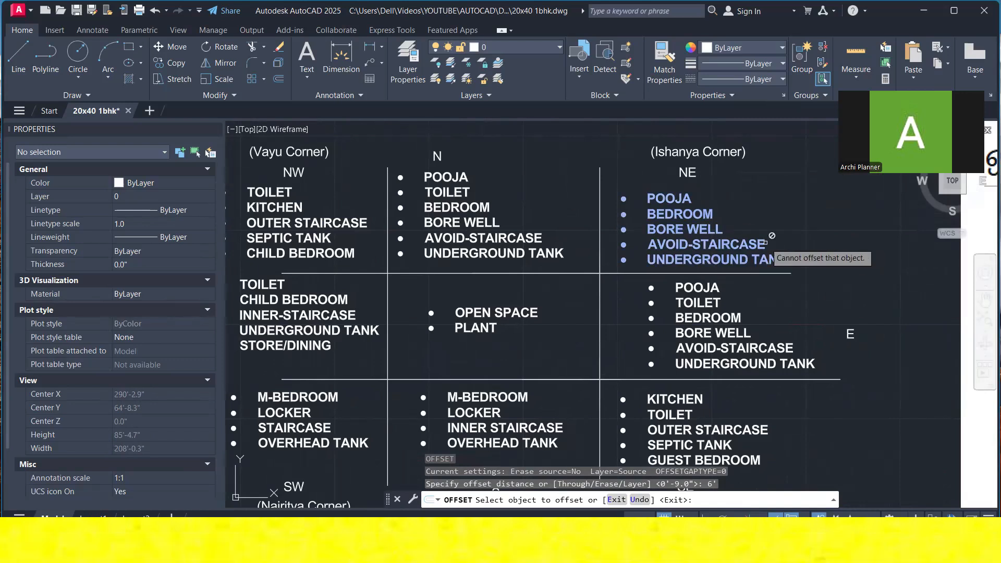
pyautogui.moveTo(509, 234); pyautogui.dragTo(581, 250, button='middle')
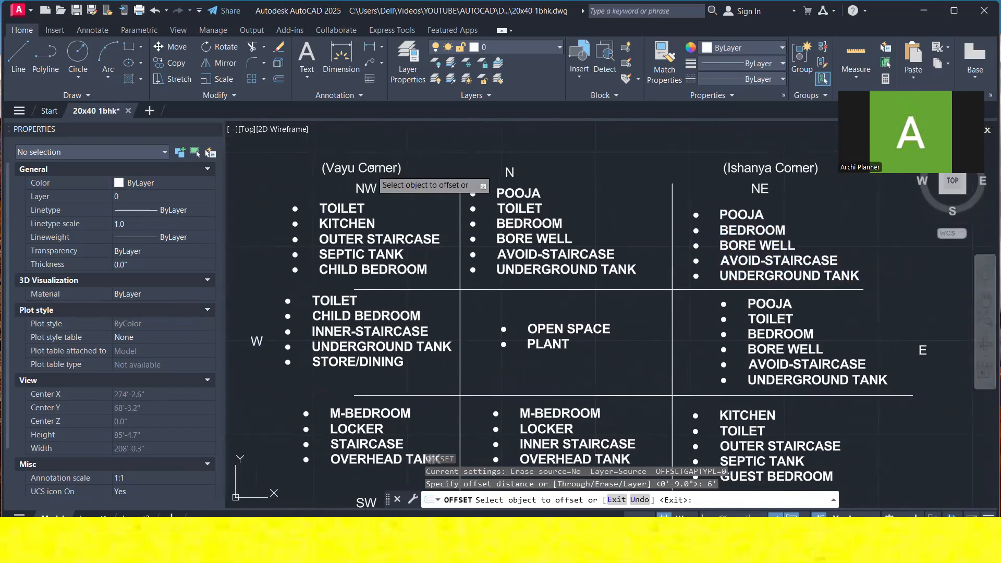
pyautogui.scroll(-5, 558, 264)
pyautogui.scroll(6, 414, 297)
pyautogui.moveTo(402, 308); pyautogui.dragTo(580, 337, button='middle')
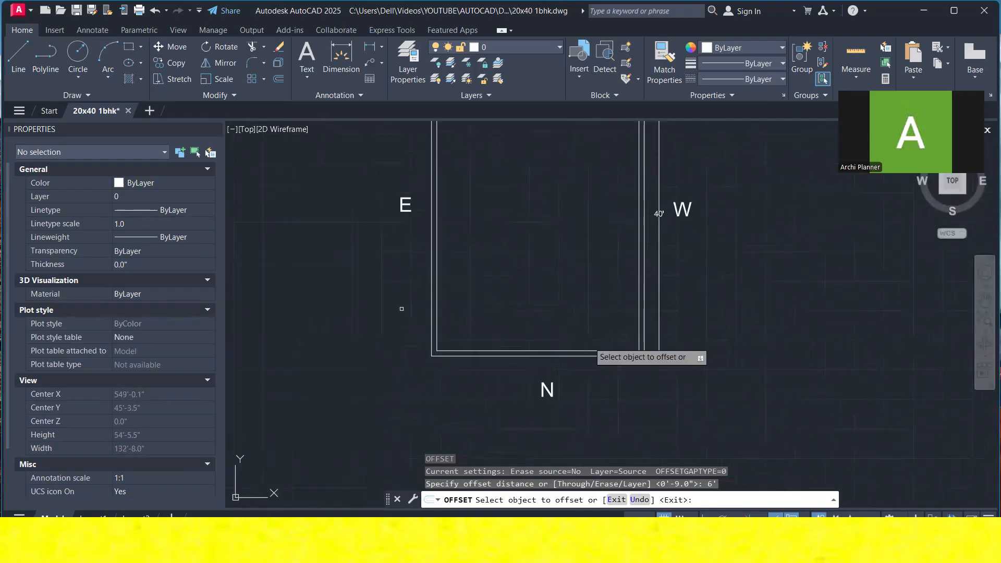
pyautogui.click(592, 346)
pyautogui.click(599, 278)
pyautogui.press('Escape')
# - Offset the new cross line a further 9" into the plot to form the cross wall's thickness
pyautogui.rightClick(599, 278)
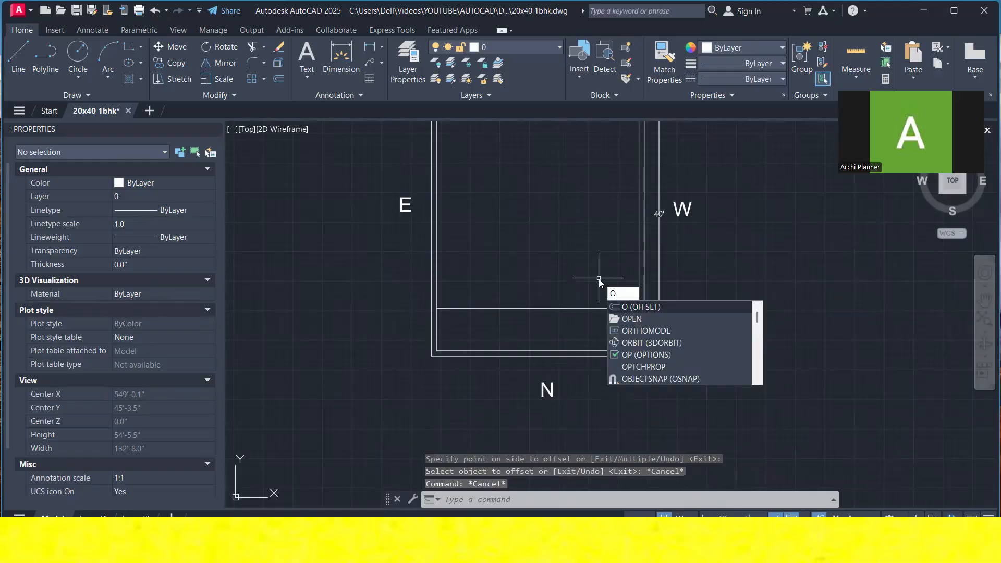
pyautogui.click(631, 306)
pyautogui.write('9')
pyautogui.press('Return')
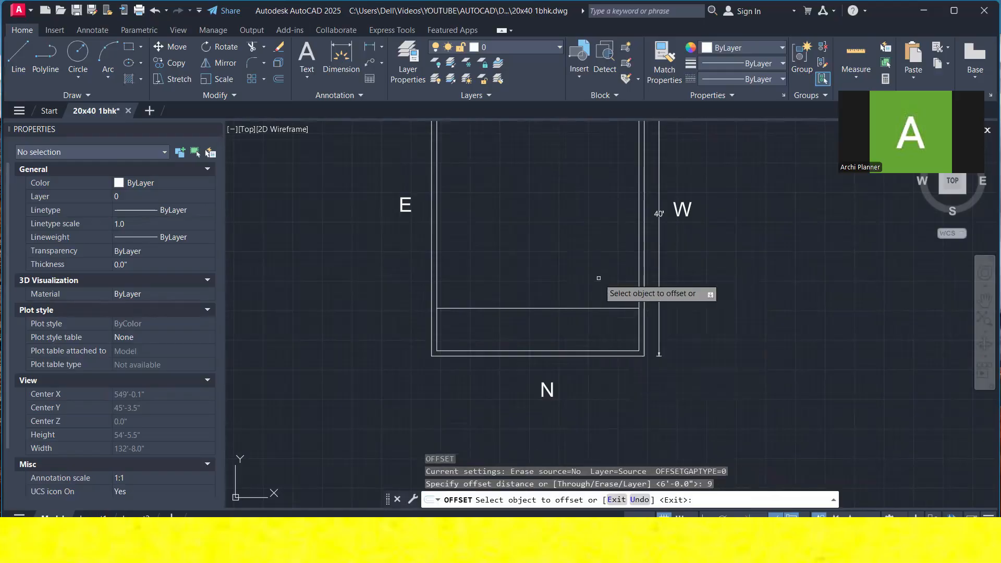
pyautogui.click(619, 308)
pyautogui.click(619, 275)
pyautogui.press('Escape')
pyautogui.press('Escape')
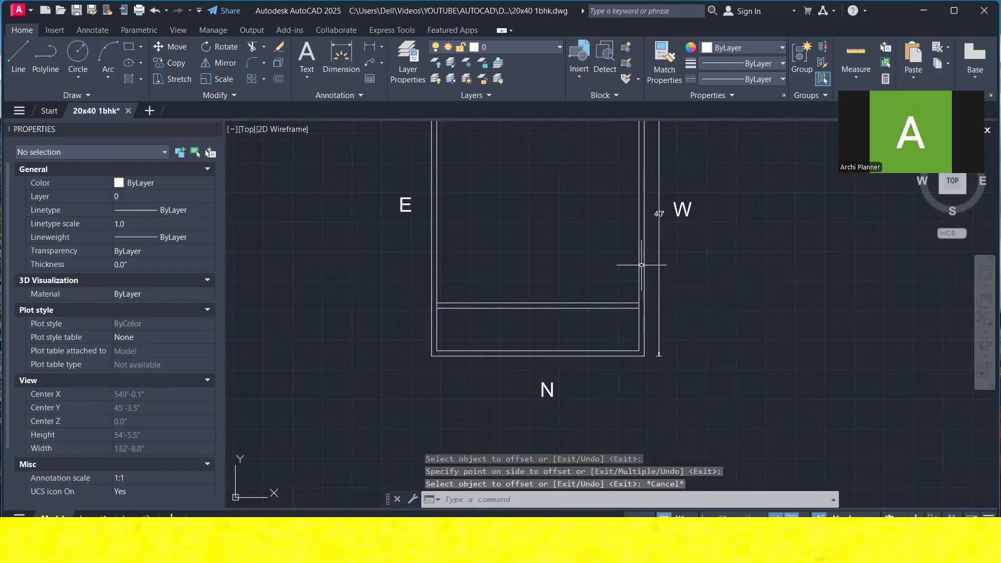
# - Trim the west wall's inner line between the two cross-wall lines, opening the wall junction
pyautogui.write('TR')
pyautogui.press('Return')
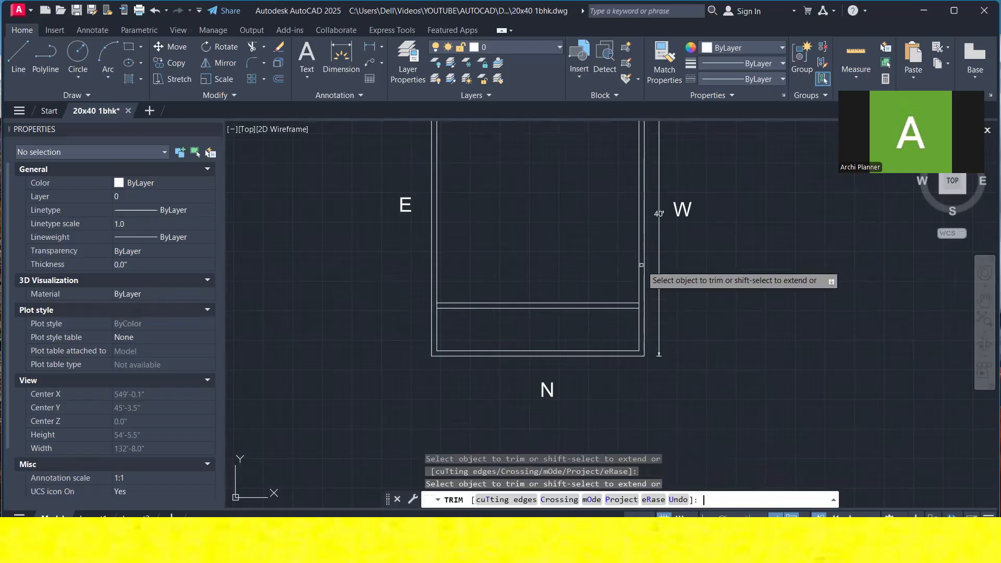
pyautogui.scroll(4, 644, 289)
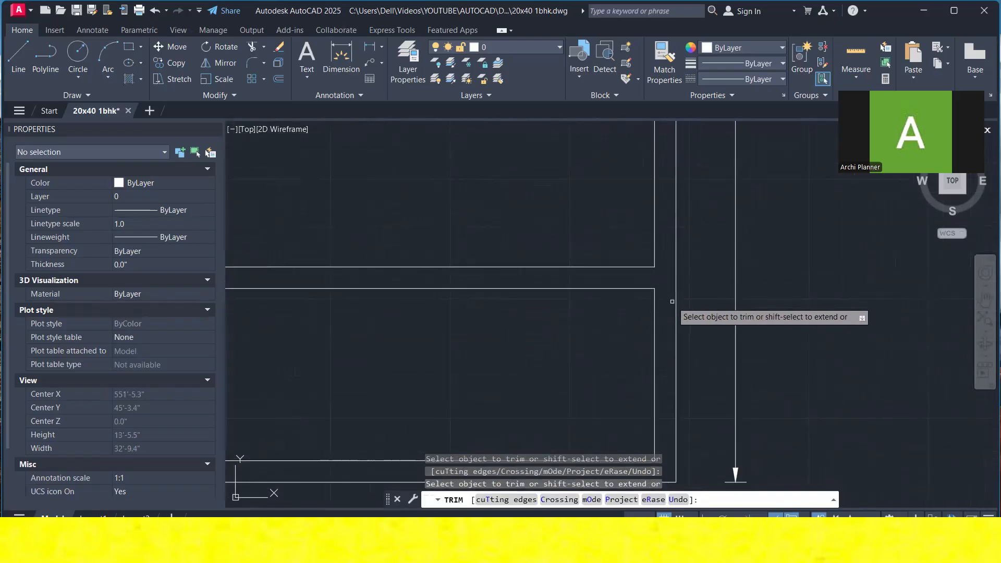
pyautogui.press('Escape')
pyautogui.press('Escape')
# - Offset the west wall's inner line 3' inward within the north strip to mark the staircase landing
pyautogui.write('O')
pyautogui.press('Return')
pyautogui.write("3'")
pyautogui.press('Return')
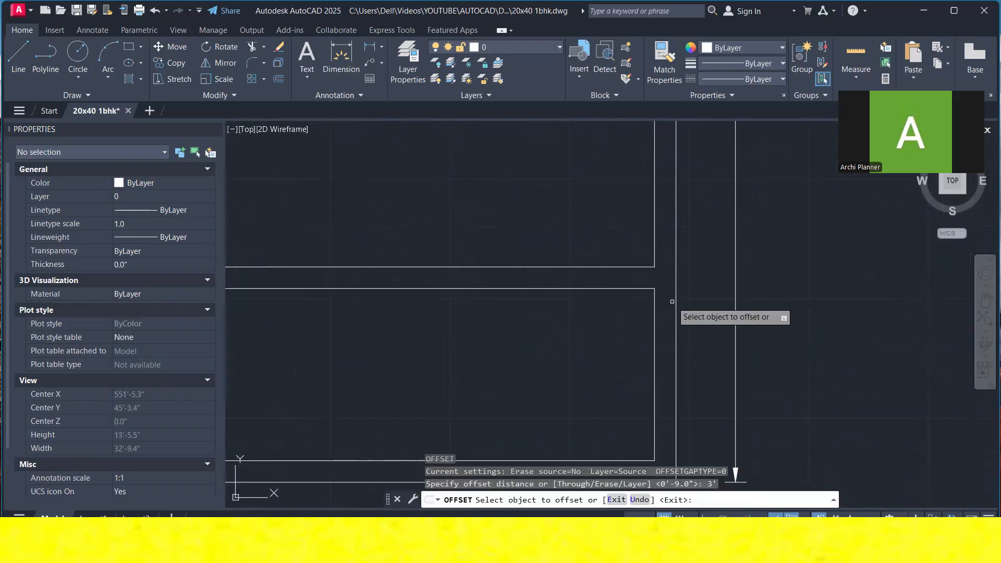
pyautogui.click(655, 299)
pyautogui.click(628, 302)
pyautogui.scroll(-2, 628, 303)
pyautogui.press('Escape')
pyautogui.press('Escape')
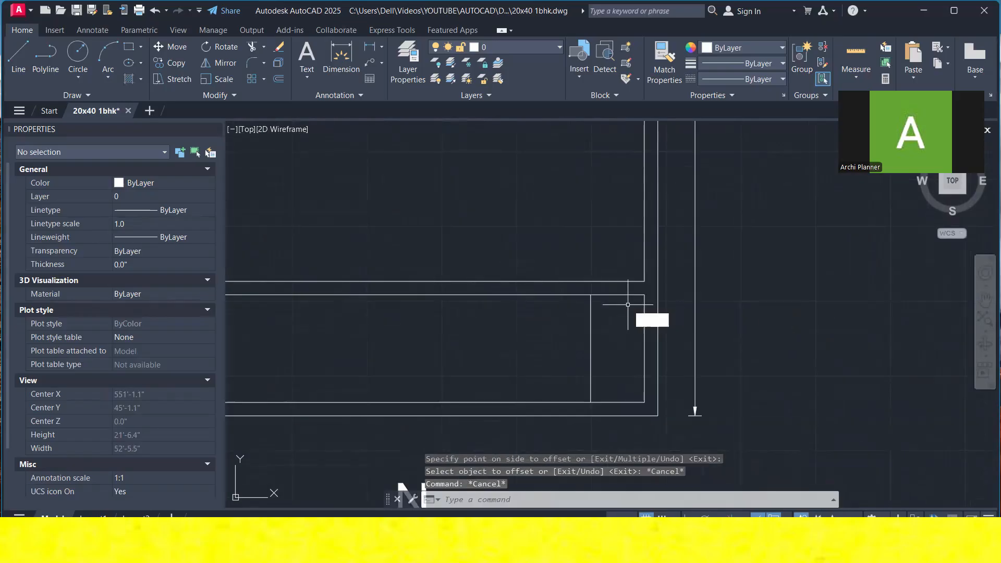
# - Offset the landing line eastward five times in succession at 10" spacing to create the stair treads
pyautogui.write('o')
pyautogui.press('Return')
pyautogui.write('10')
pyautogui.press('Return')
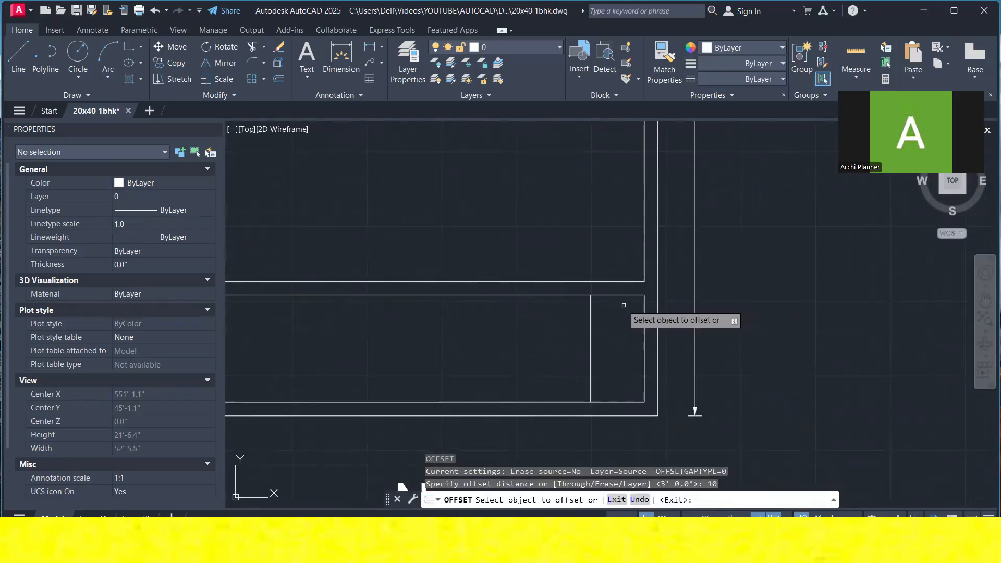
pyautogui.click(591, 309)
pyautogui.click(560, 317)
pyautogui.click(576, 328)
pyautogui.click(566, 330)
pyautogui.click(562, 329)
pyautogui.click(545, 328)
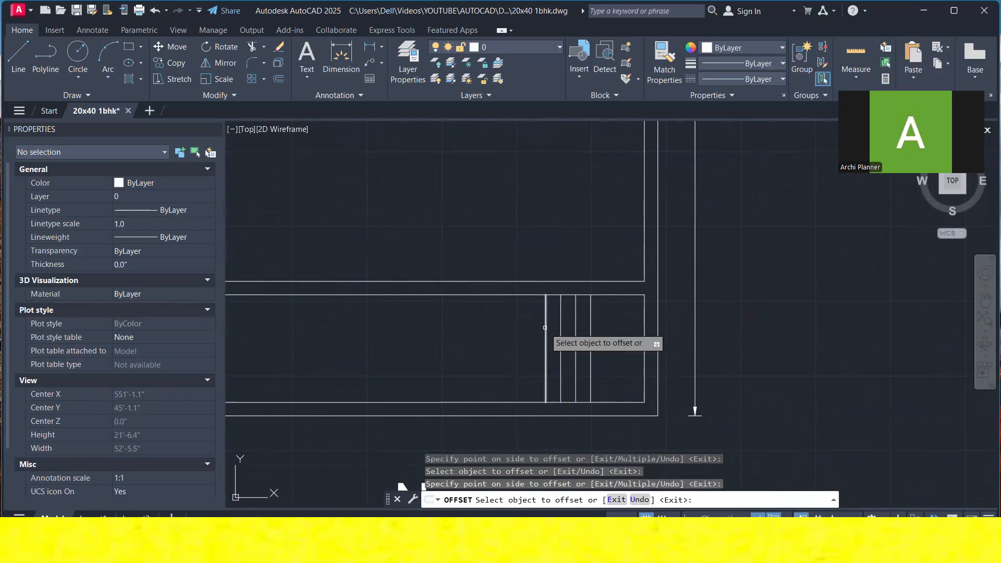
pyautogui.click(545, 330)
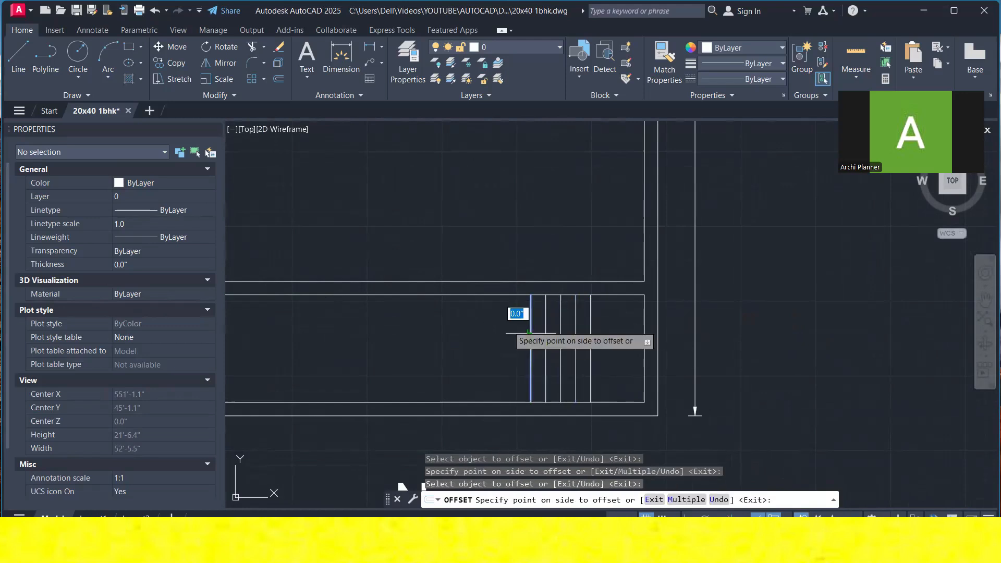
pyautogui.click(529, 332)
pyautogui.press('Escape')
# - Copy the six stair lines eastward so the first copied line lands on the last existing tread
pyautogui.click(500, 246)
pyautogui.click(602, 404)
pyautogui.rightClick(554, 402)
pyautogui.click(574, 342)
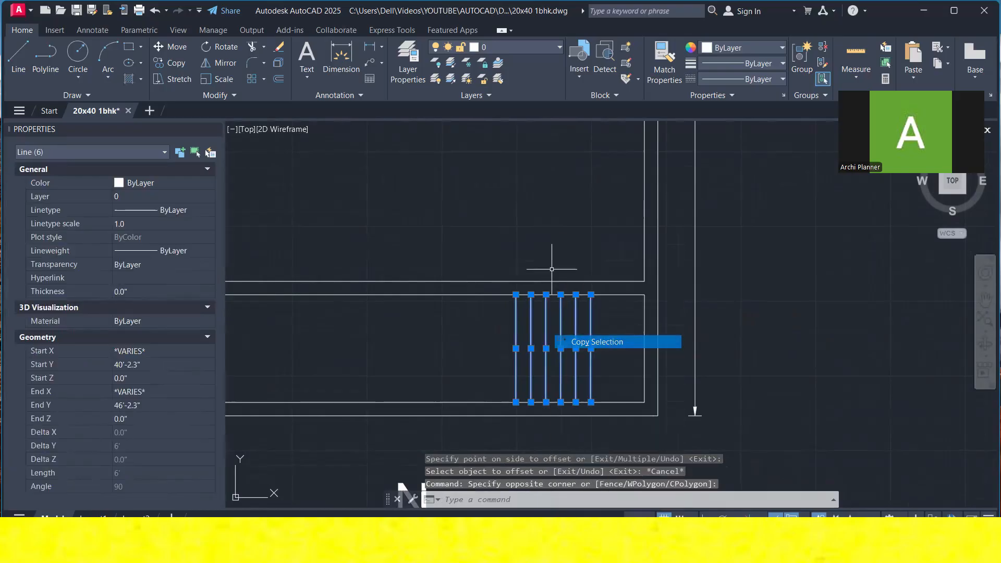
pyautogui.click(591, 295)
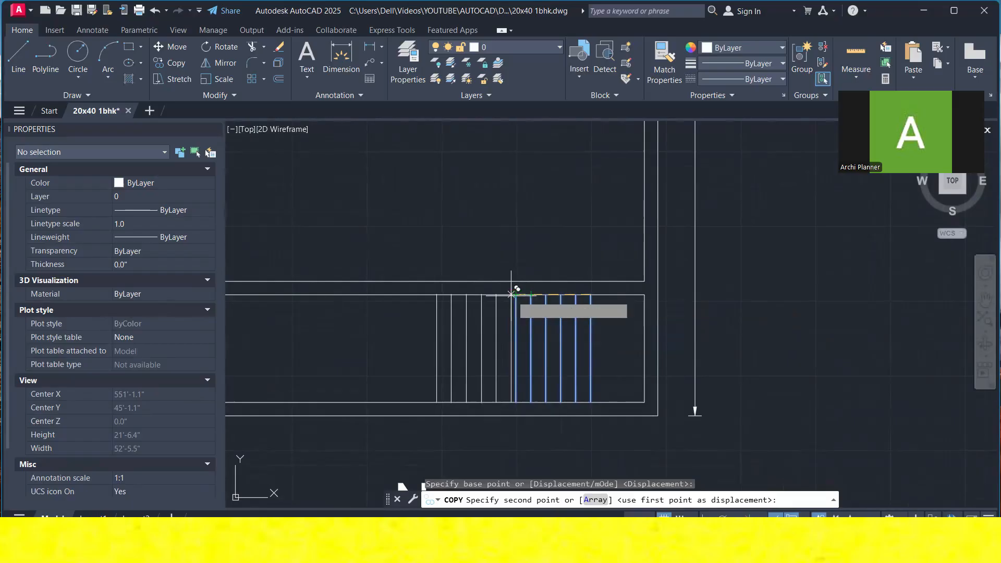
pyautogui.click(517, 296)
pyautogui.press('Escape')
# - Copy the three easternmost tread lines further east, starting from the last tread, to add two more treads
pyautogui.moveTo(485, 272); pyautogui.dragTo(648, 275, button='middle')
pyautogui.click(637, 337)
pyautogui.click(593, 313)
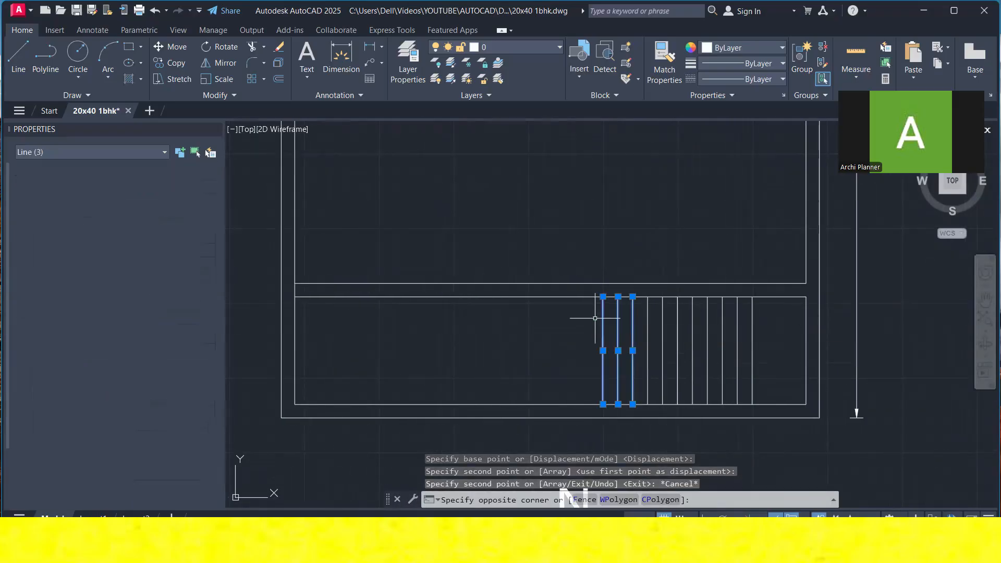
pyautogui.rightClick(656, 312)
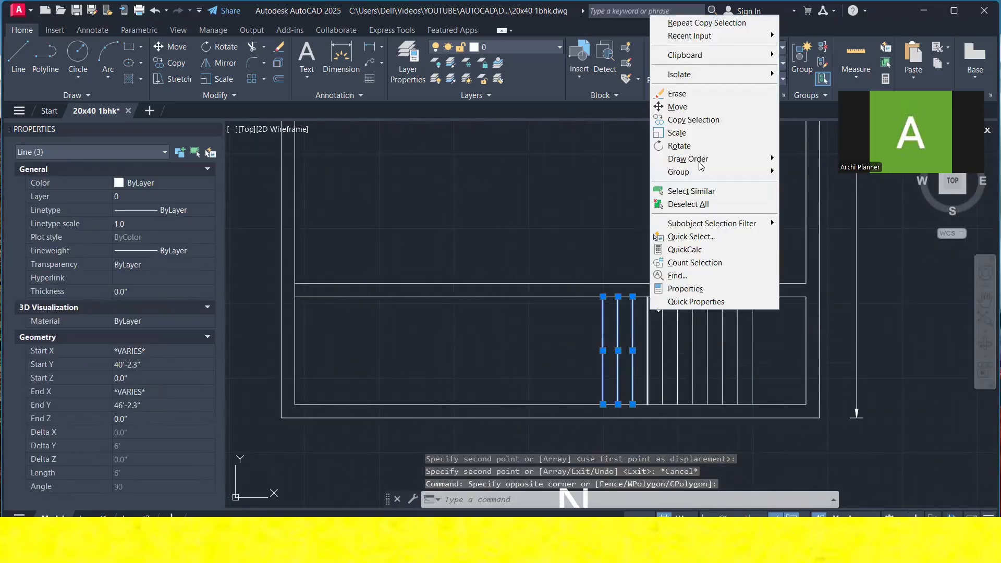
pyautogui.click(694, 119)
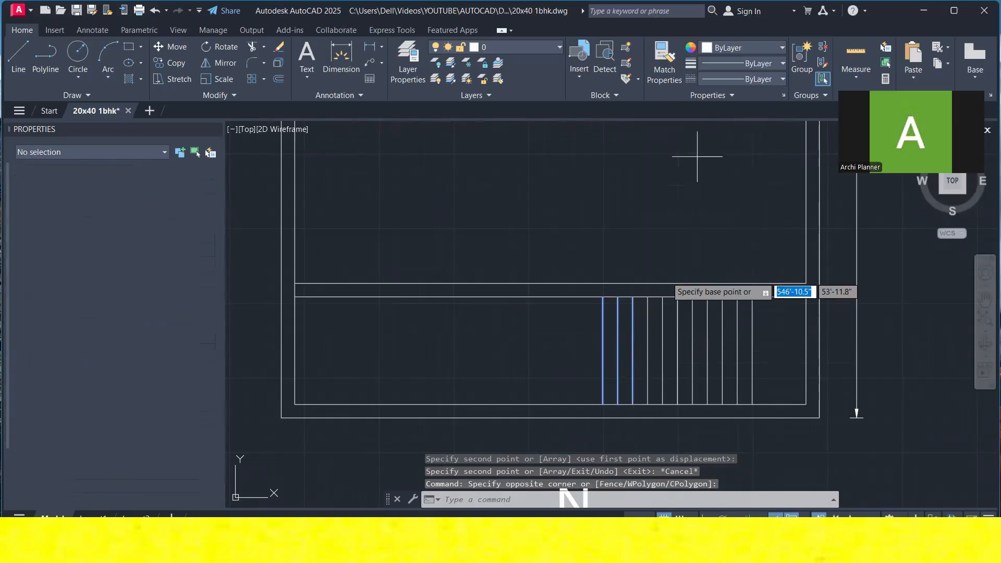
pyautogui.click(632, 297)
pyautogui.click(603, 296)
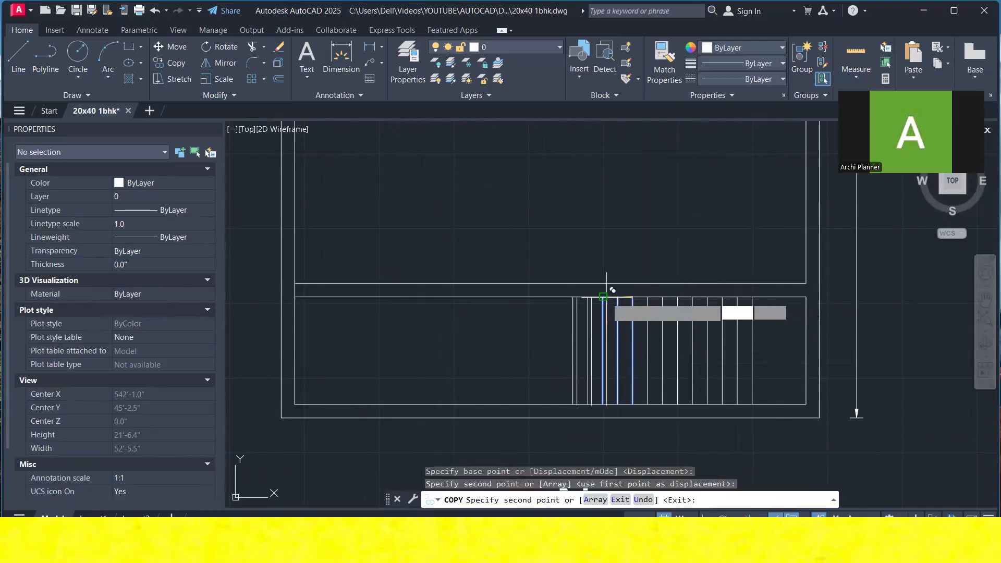
# - Draw a line through the middle of the staircase treads, from the easternmost tread to the westernmost one
pyautogui.press('Escape')
pyautogui.click(9, 81)
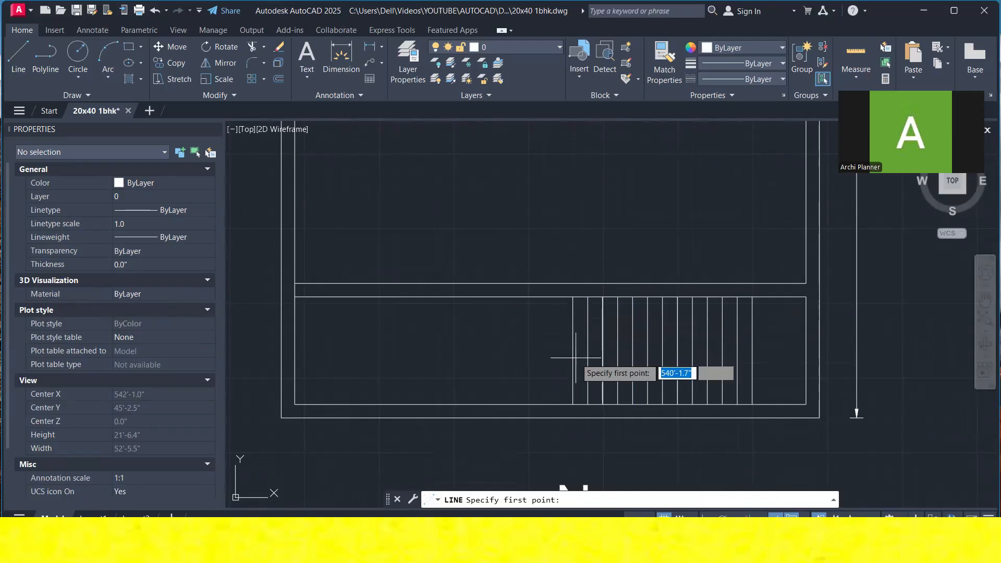
pyautogui.click(573, 351)
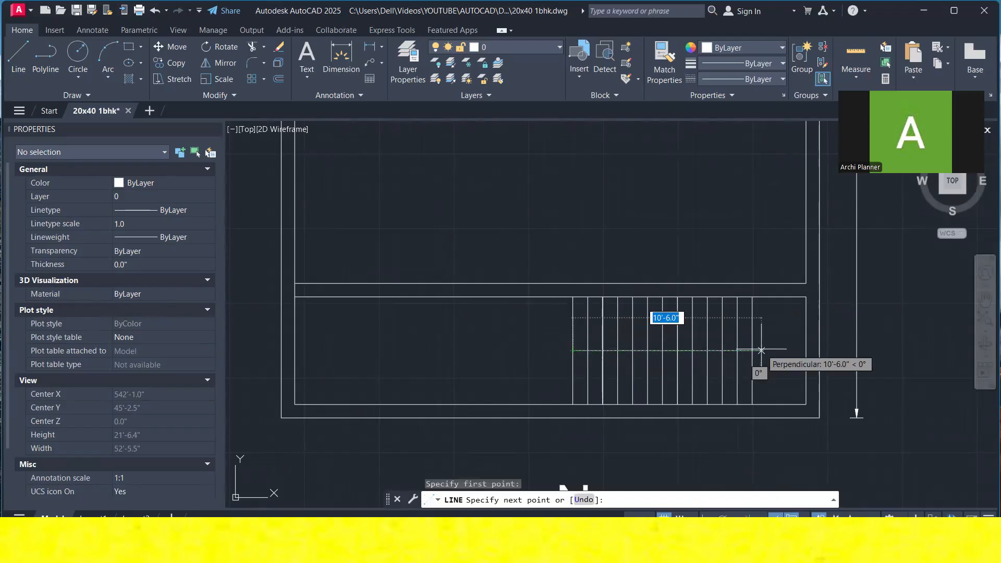
pyautogui.click(753, 351)
pyautogui.press('Escape')
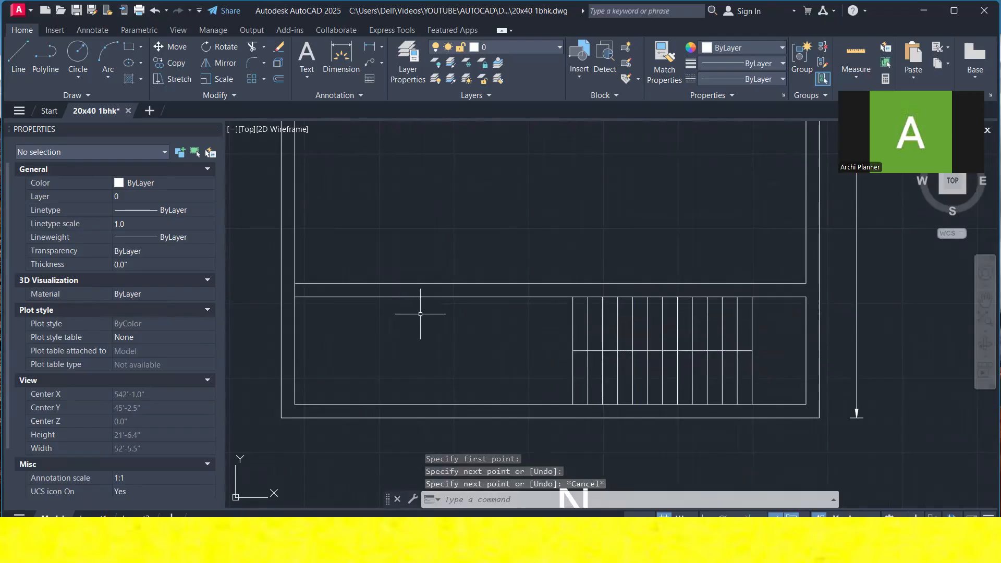
# - Trim the east wall's inner line between the two lines of the north strip's cross wall
pyautogui.scroll(-2, 420, 314)
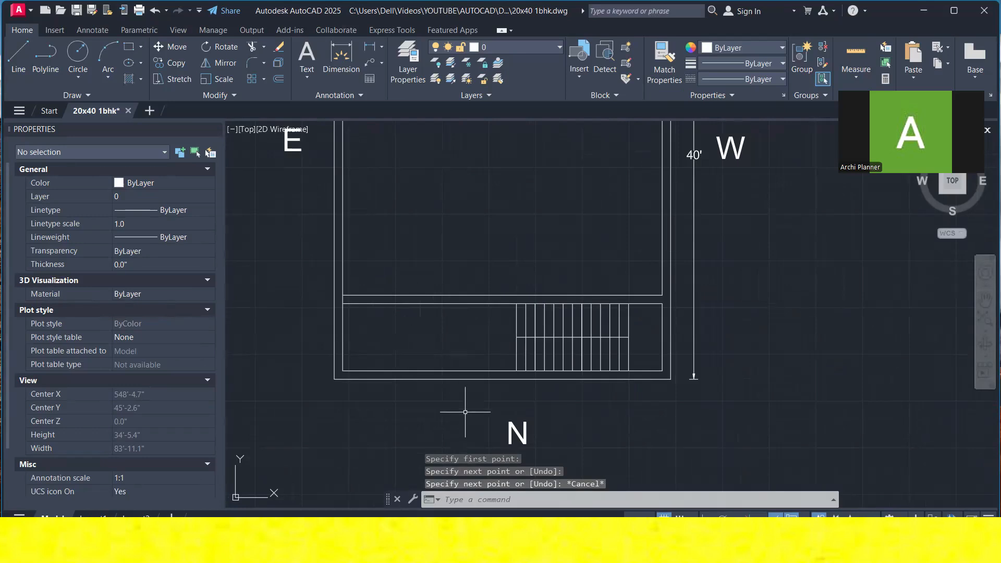
pyautogui.moveTo(495, 442); pyautogui.dragTo(530, 461, button='middle')
pyautogui.scroll(-2, 491, 353)
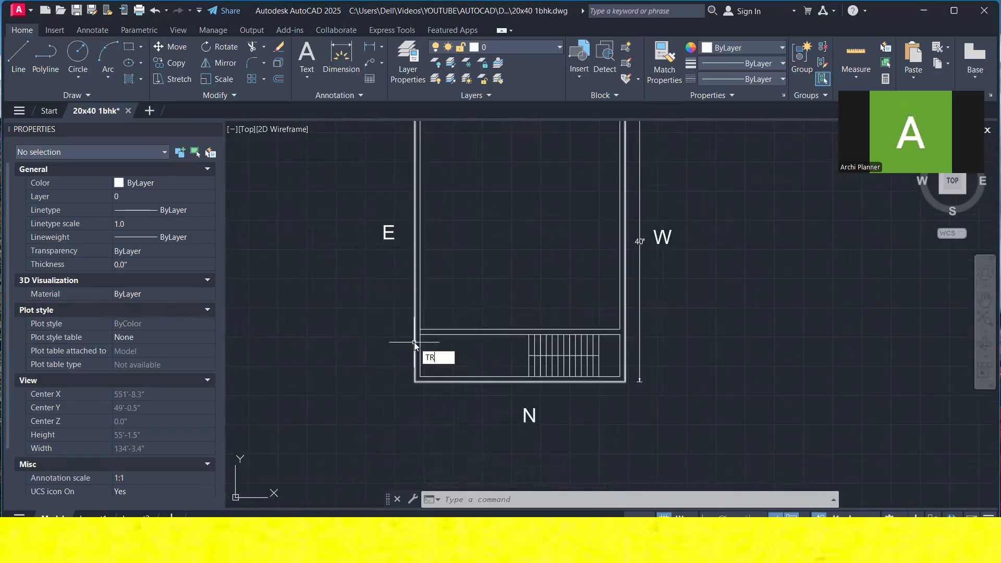
pyautogui.write('tr')
pyautogui.press('Return')
pyautogui.scroll(4, 417, 329)
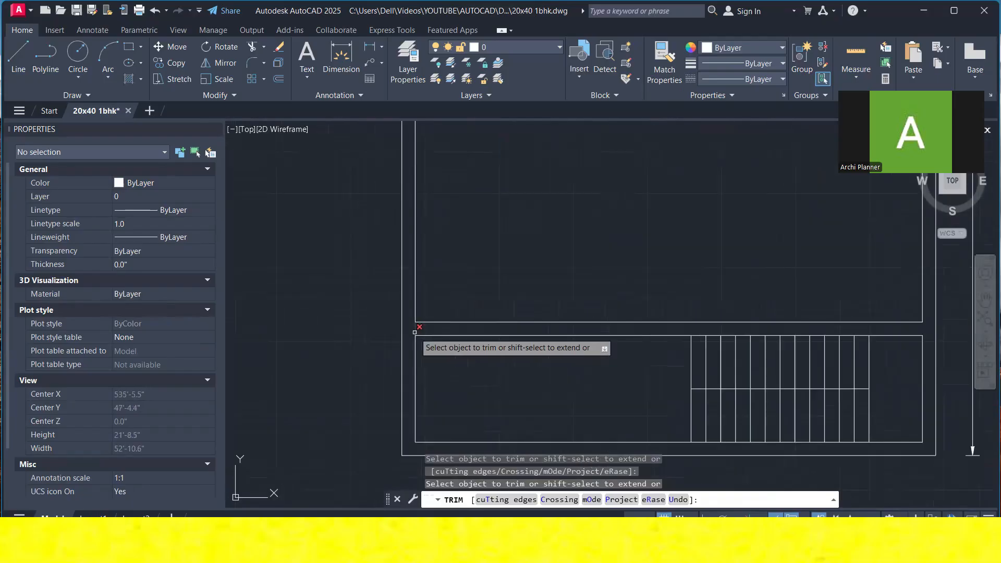
pyautogui.press('Escape')
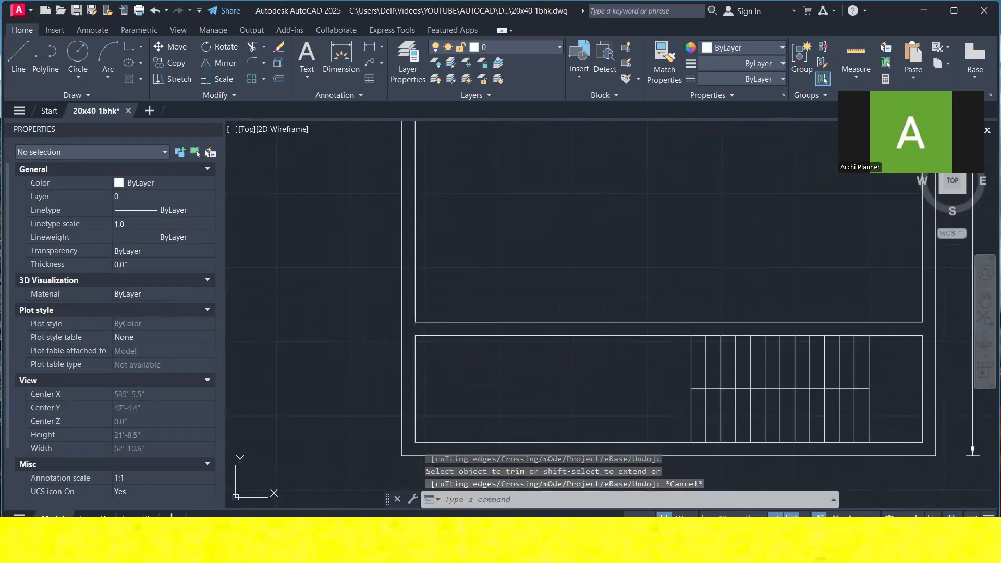
# - Draw a 30' guide line just south of the cross wall, between the outer faces of the east and west walls
pyautogui.click(18, 52)
pyautogui.scroll(-2, 401, 264)
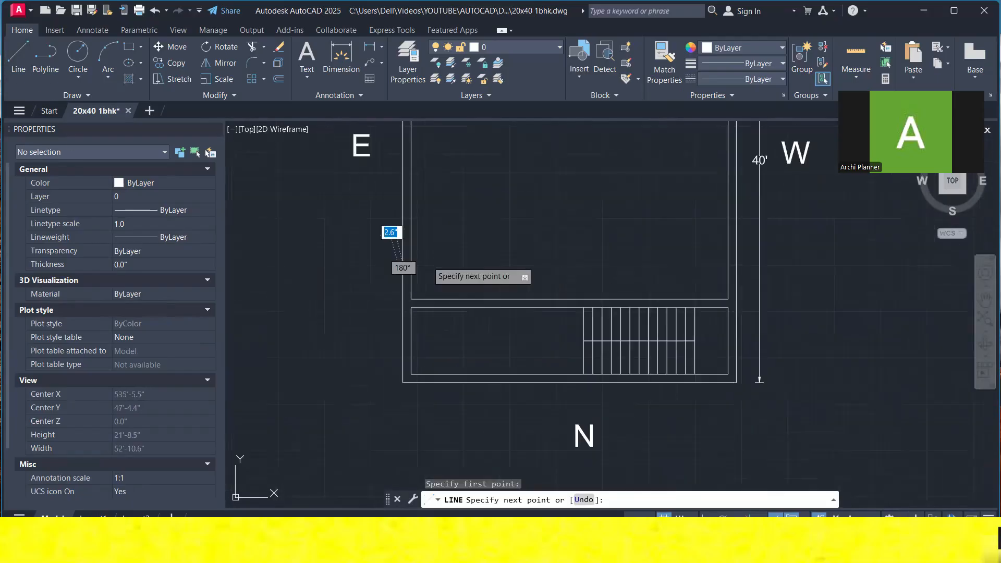
pyautogui.click(403, 264)
pyautogui.click(735, 263)
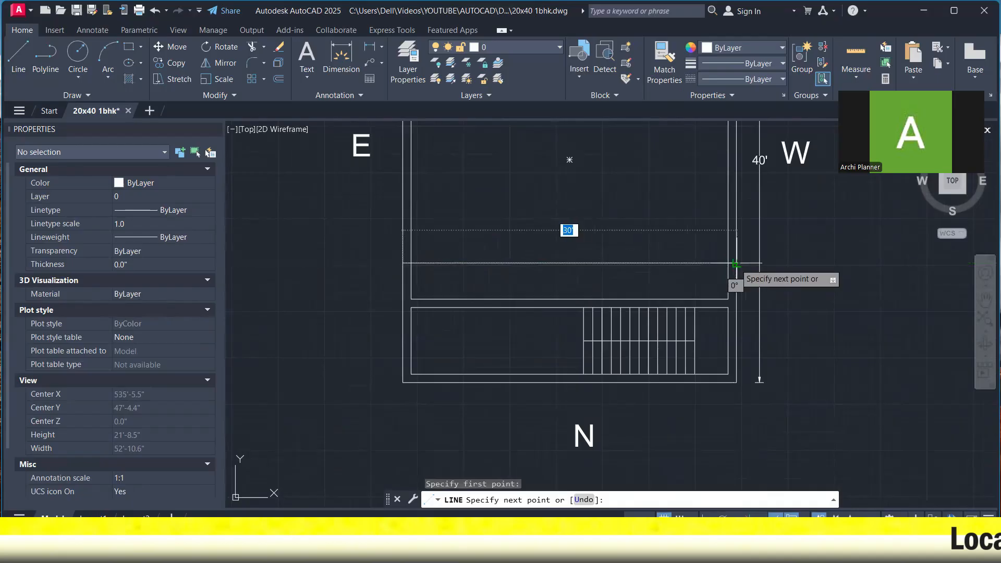
pyautogui.press('Escape')
# - Divide the 30' guide line into 9 equal segments
pyautogui.click(701, 263)
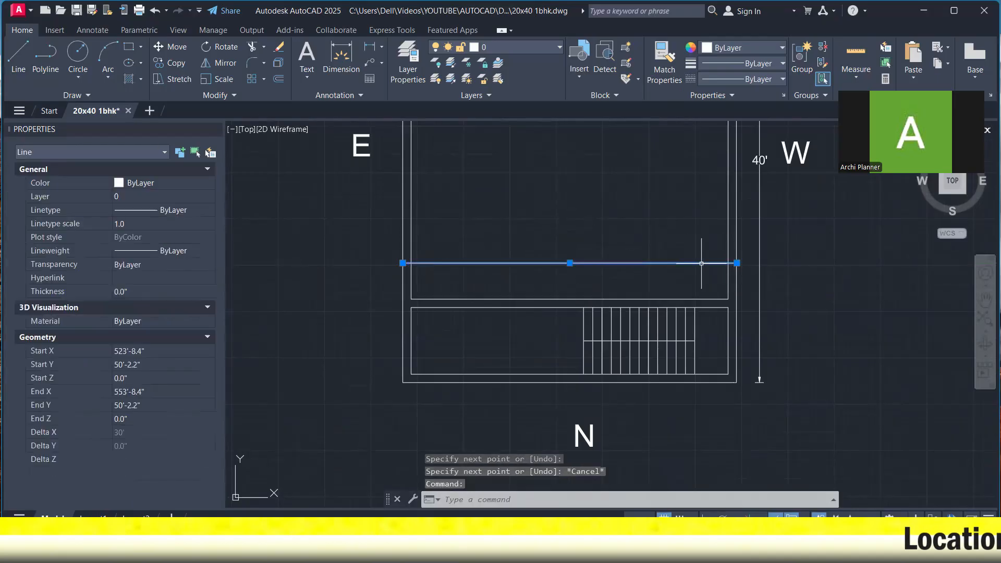
pyautogui.write('DIV')
pyautogui.press('Return')
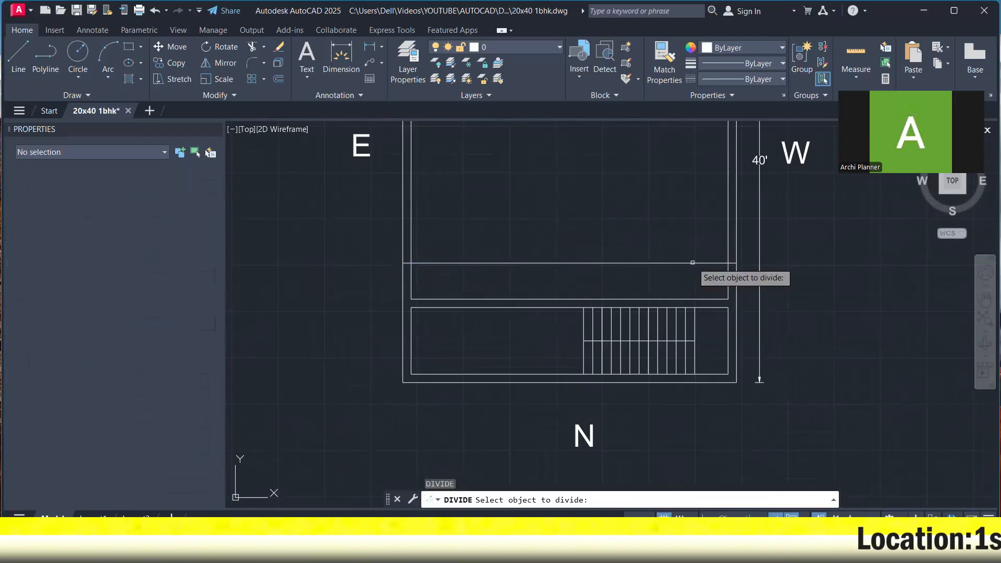
pyautogui.click(692, 263)
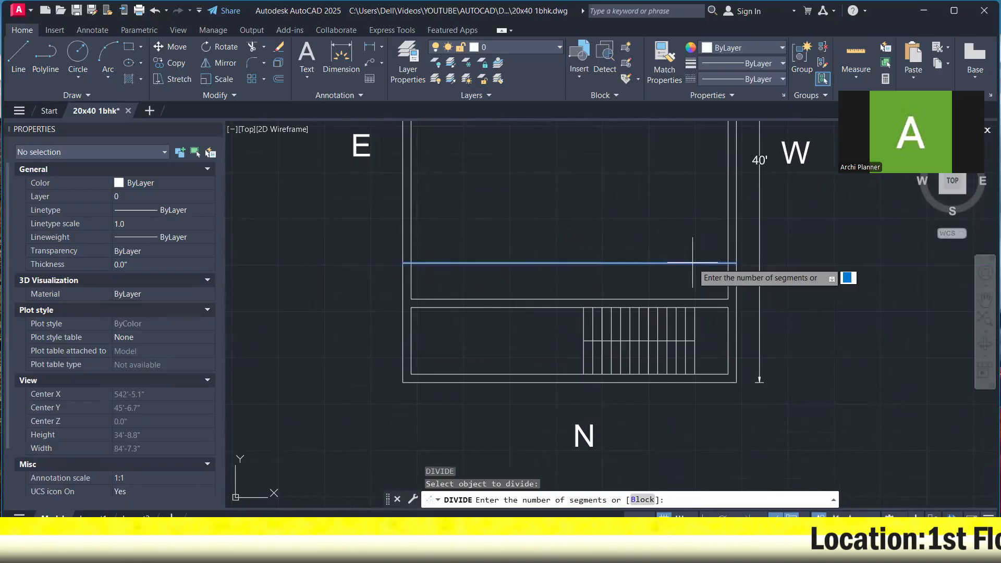
pyautogui.write('9')
pyautogui.press('Return')
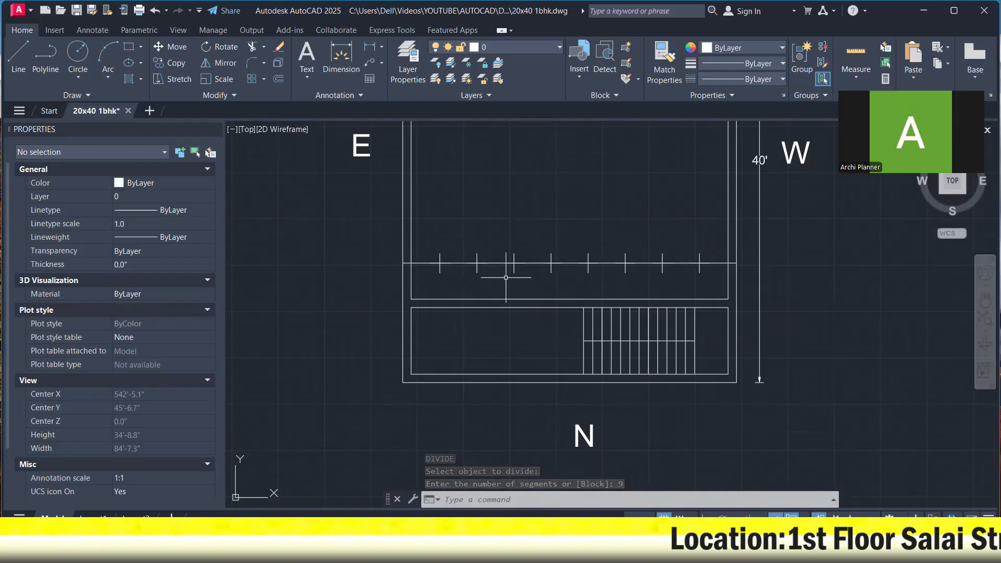
# - Draw a vertical line from the third division mark from the east, down to the cross wall's north line
pyautogui.click(18, 57)
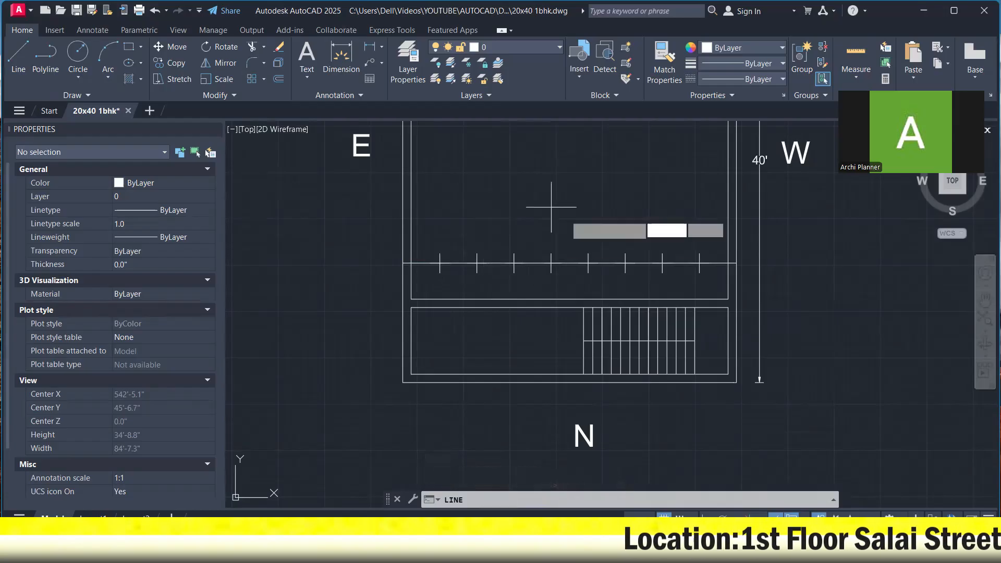
pyautogui.click(514, 264)
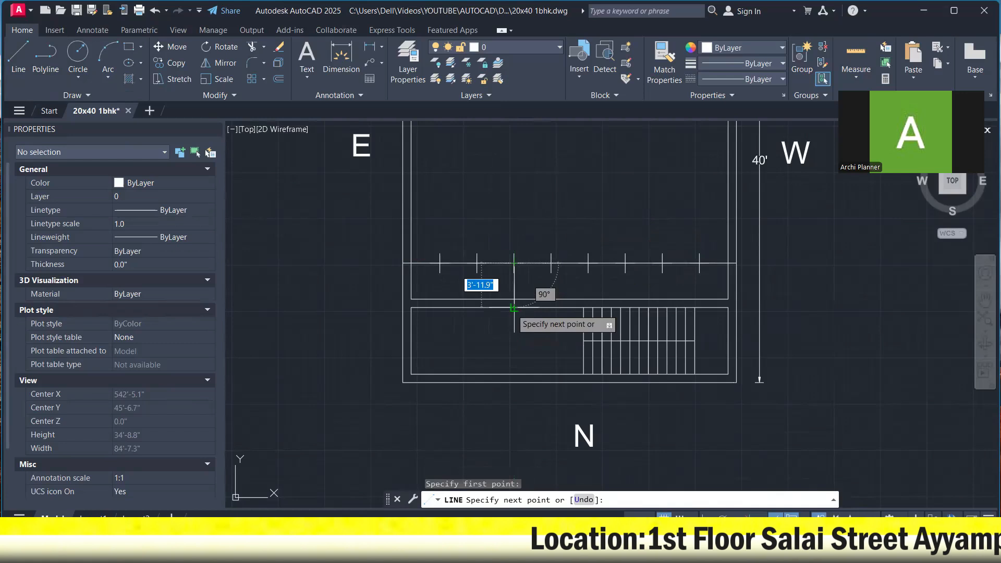
pyautogui.press('Escape')
pyautogui.press('Escape')
pyautogui.press('Escape')
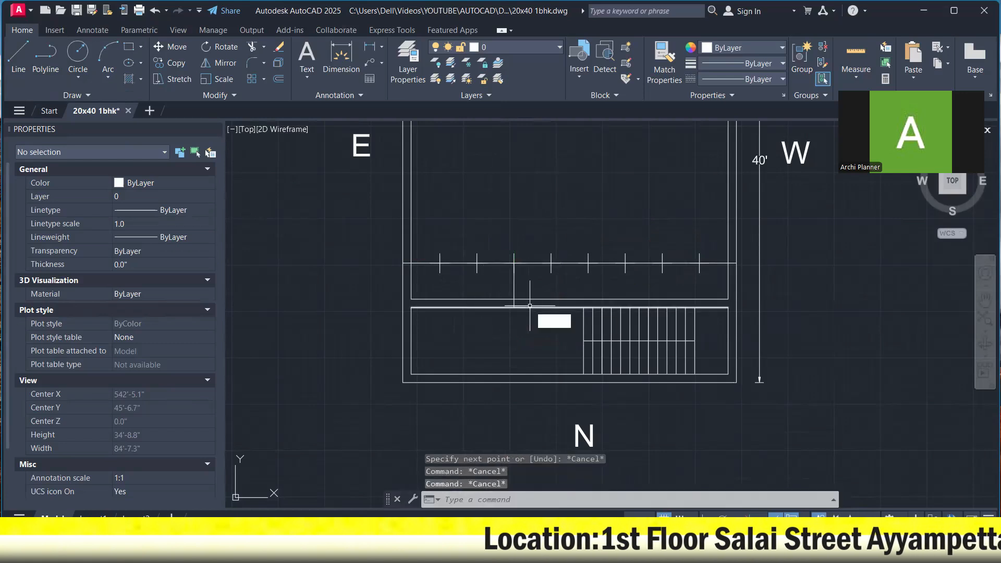
pyautogui.write('o')
pyautogui.press('Return')
pyautogui.write("3'")
pyautogui.press('Return')
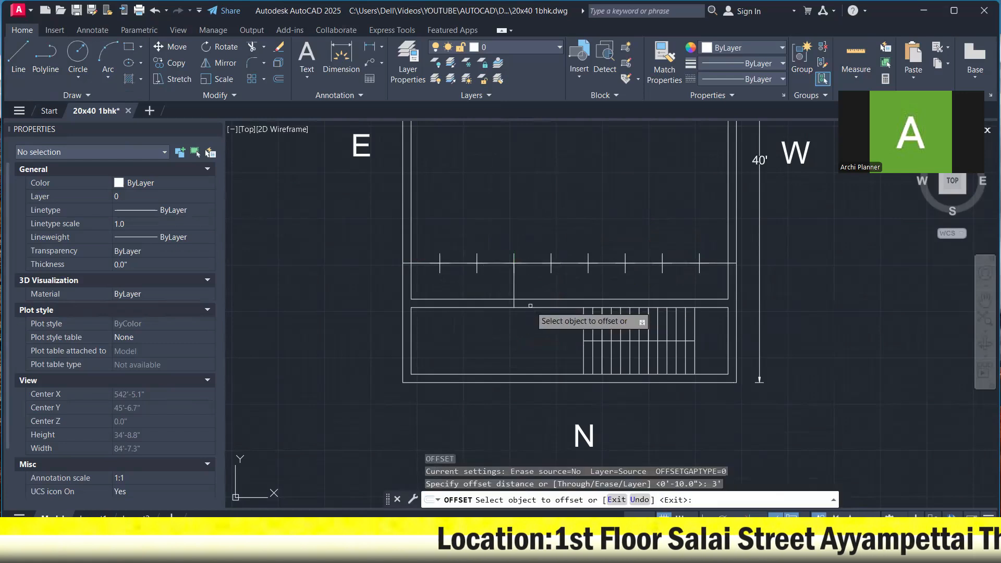
pyautogui.press('Escape')
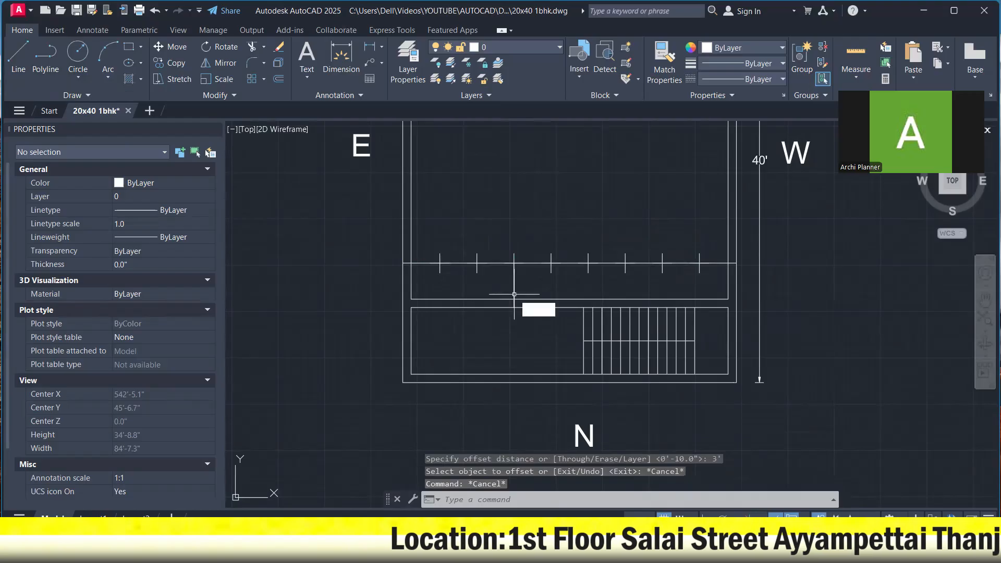
# - Offset the vertical line 3'6" westward to mark the width of the main door opening
pyautogui.press('Return')
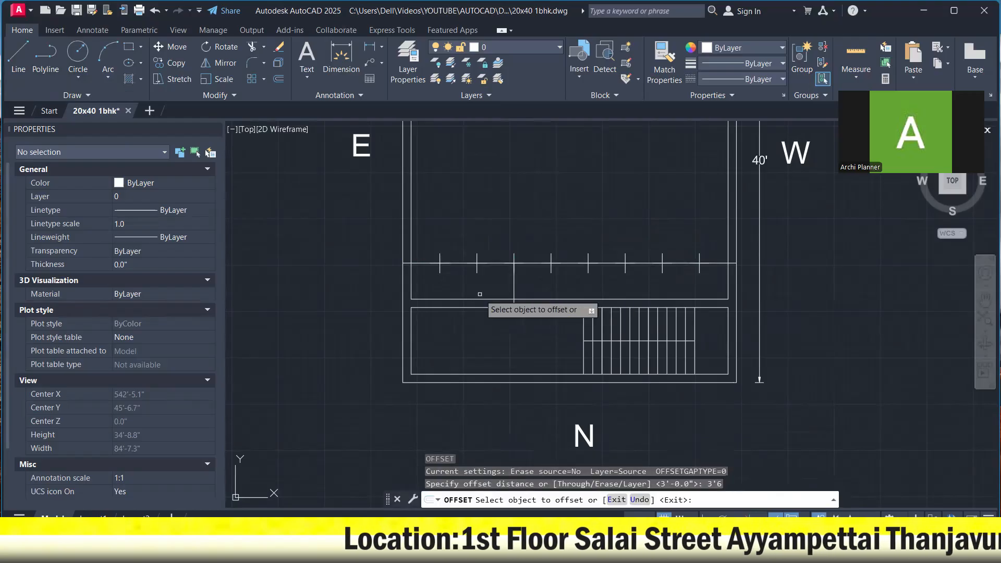
pyautogui.click(516, 293)
pyautogui.click(547, 288)
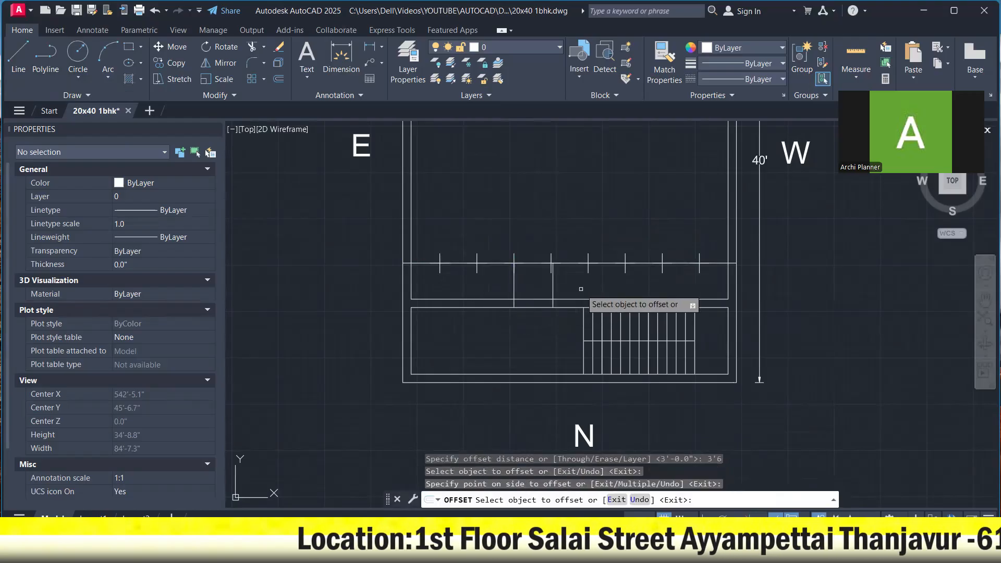
pyautogui.press('Escape')
pyautogui.press('Escape')
pyautogui.press('Escape')
# - Trim the cross wall between the two vertical lines to cut the door opening, and trim away the lines' excess up to the guide line
pyautogui.write('TR')
pyautogui.press('Return')
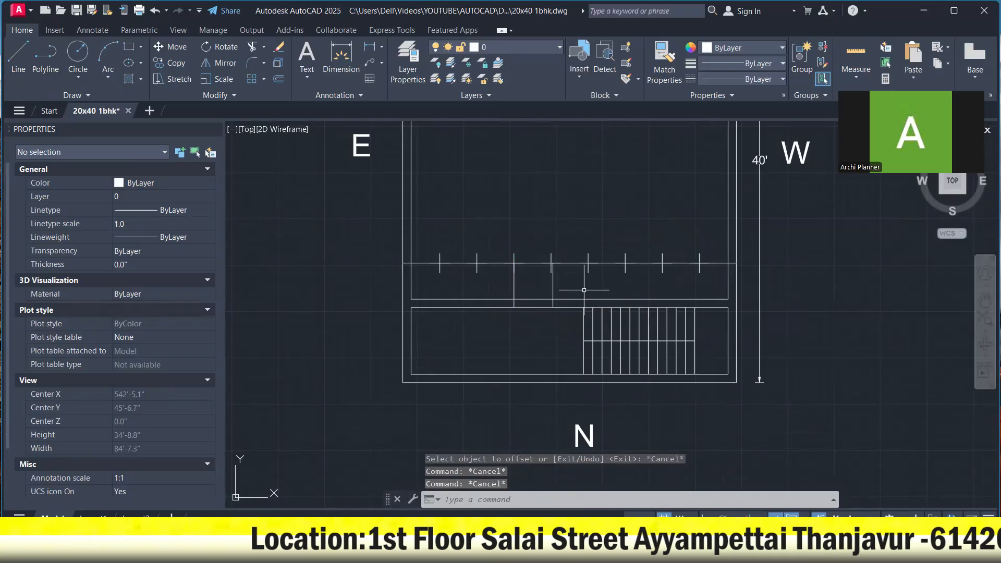
pyautogui.click(548, 295)
pyautogui.press('Return')
pyautogui.press('Escape')
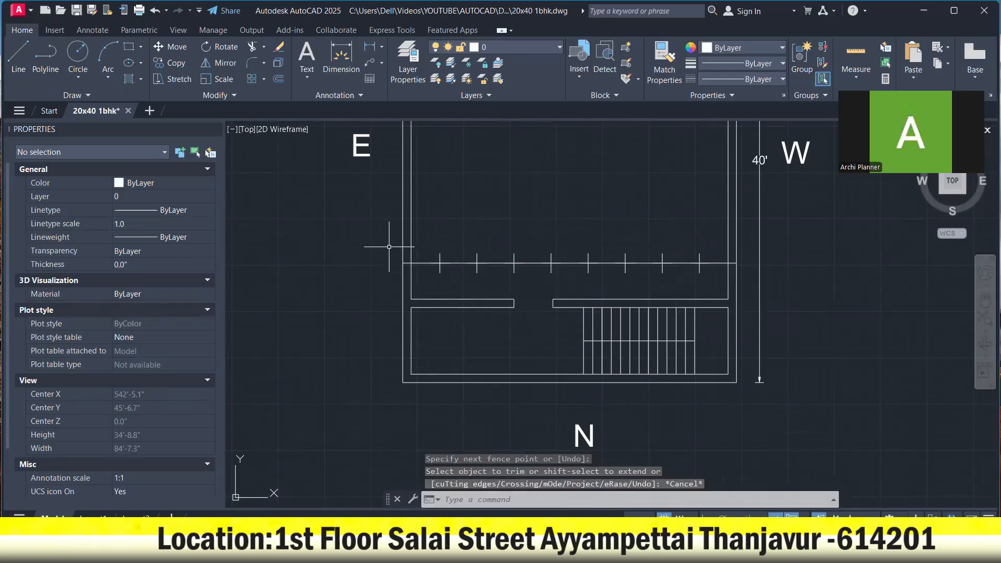
# - Delete the 30' guide line together with its division marks
pyautogui.click(391, 246)
pyautogui.click(746, 286)
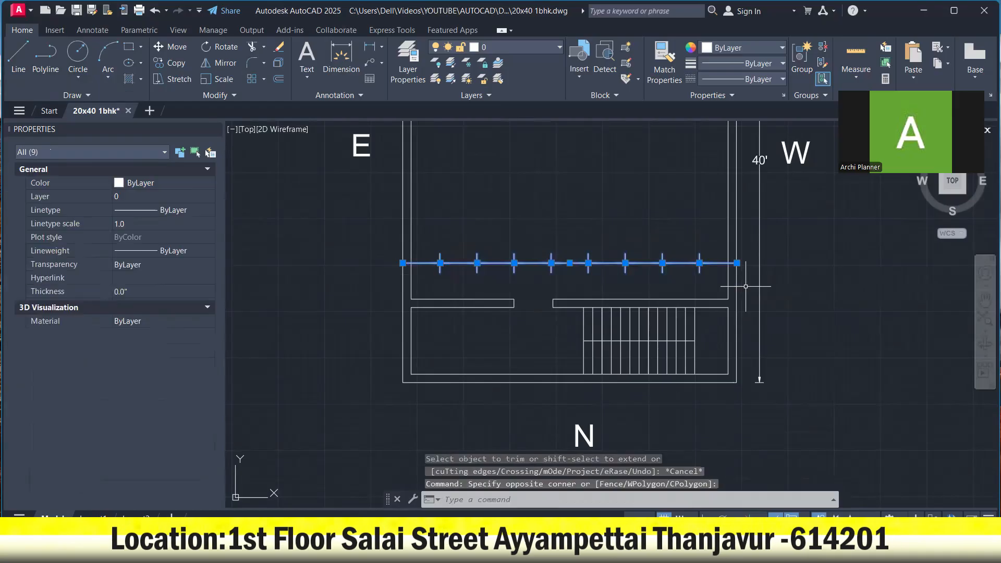
pyautogui.press('Delete')
# - Extend the cross wall's north line to the outer east wall line and the easternmost tread to the outer north line
pyautogui.moveTo(667, 286); pyautogui.dragTo(681, 373, button='middle')
pyautogui.scroll(-2, 651, 340)
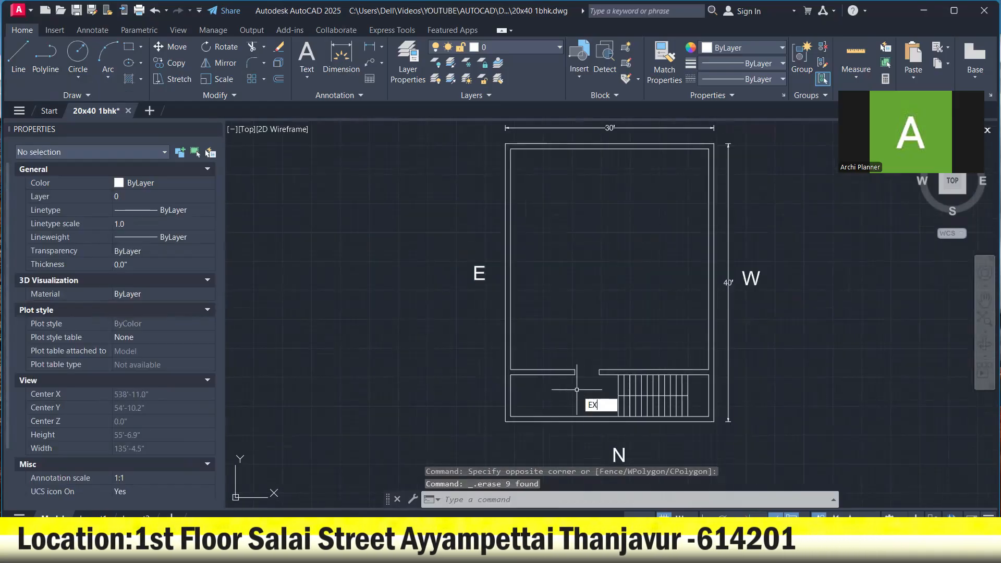
pyautogui.press('Return')
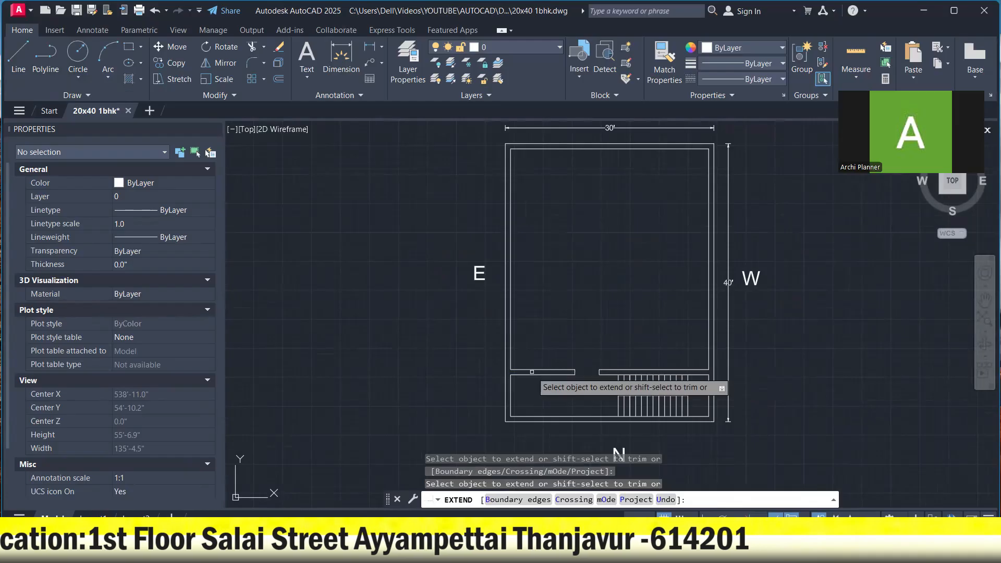
pyautogui.click(535, 374)
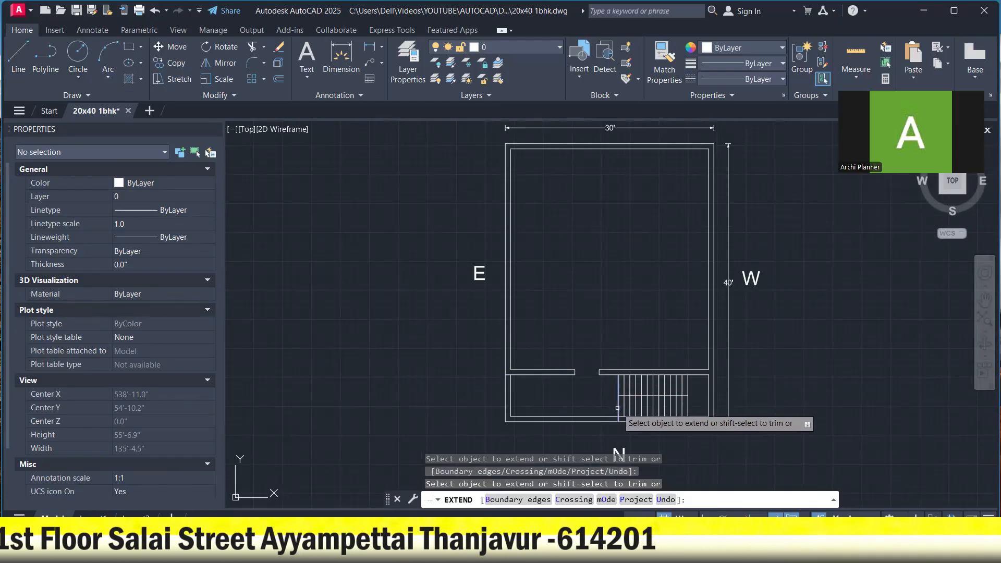
# - Trim away the inner north and east wall lines of the strip area east of the staircase
pyautogui.click(512, 389)
pyautogui.press('Return')
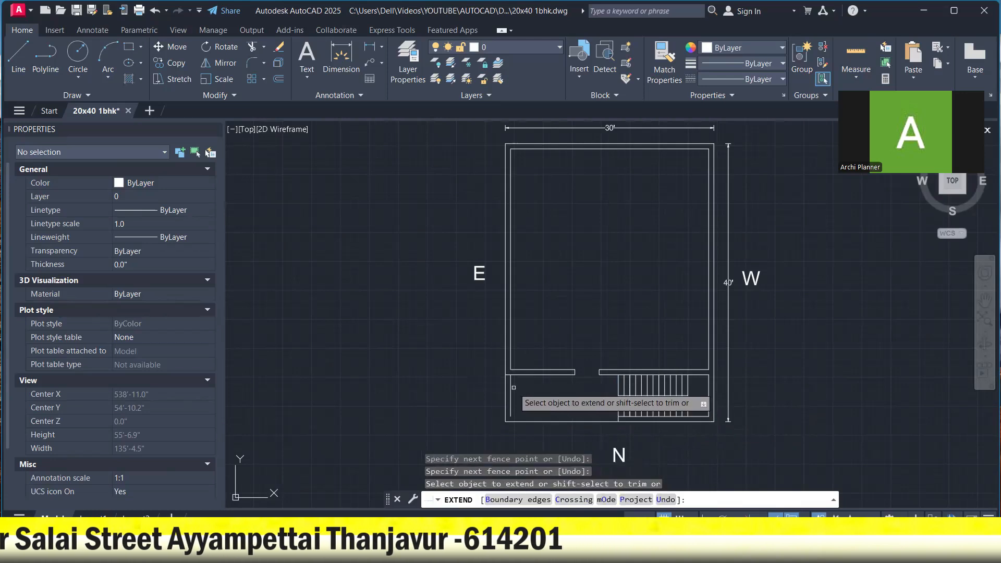
pyautogui.click(512, 386)
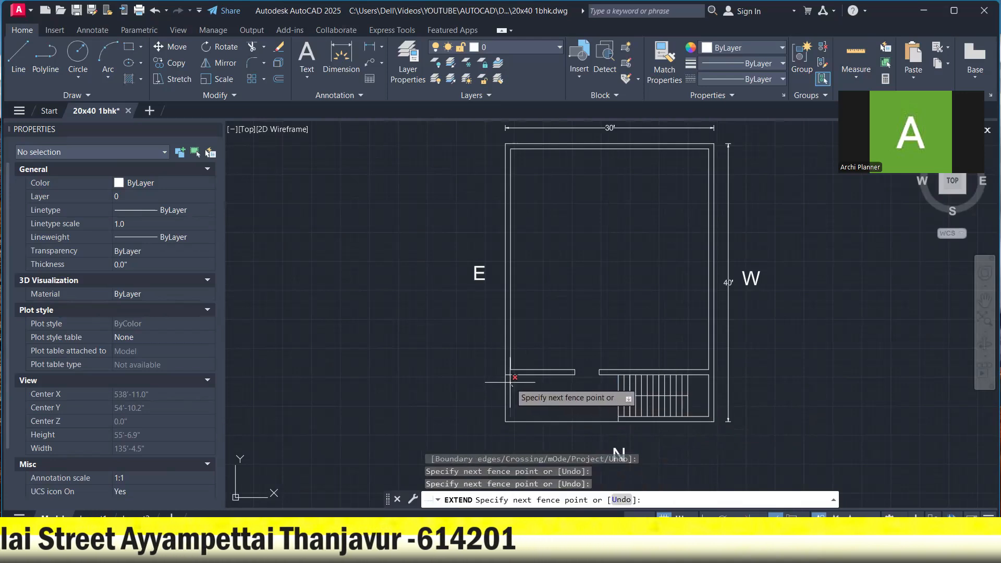
pyautogui.press('Return')
pyautogui.scroll(-2, 649, 316)
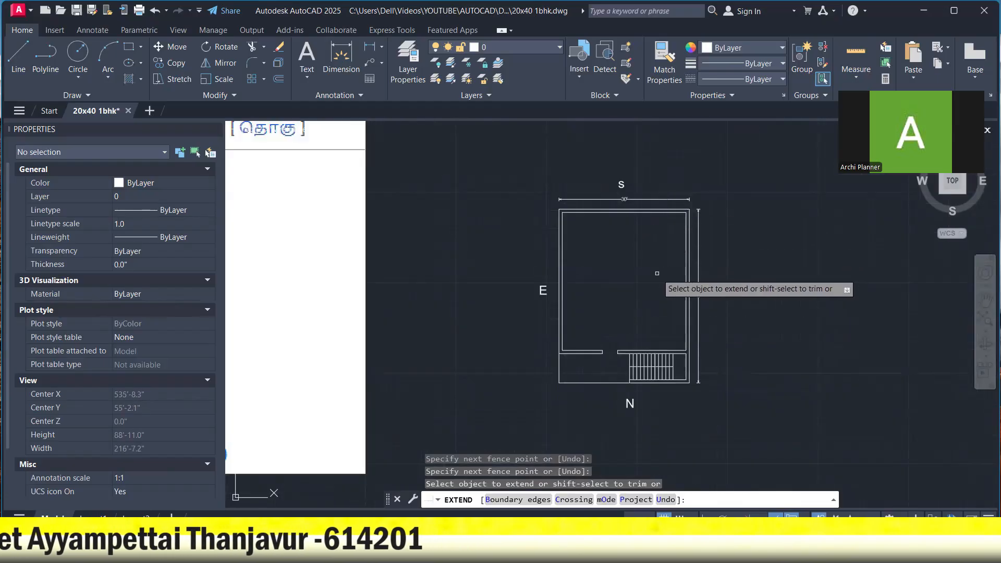
# - Offset the west wall's inner line 11' eastward inside the house to set the width of the western rooms
pyautogui.press('Escape')
pyautogui.write('o')
pyautogui.press('space')
pyautogui.write("11'")
pyautogui.press('Return')
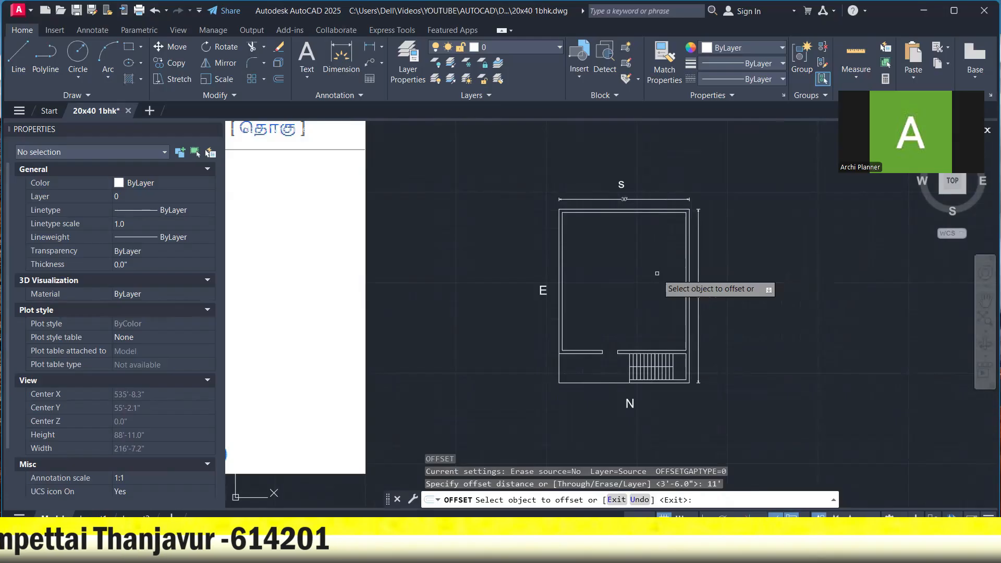
pyautogui.scroll(2, 672, 267)
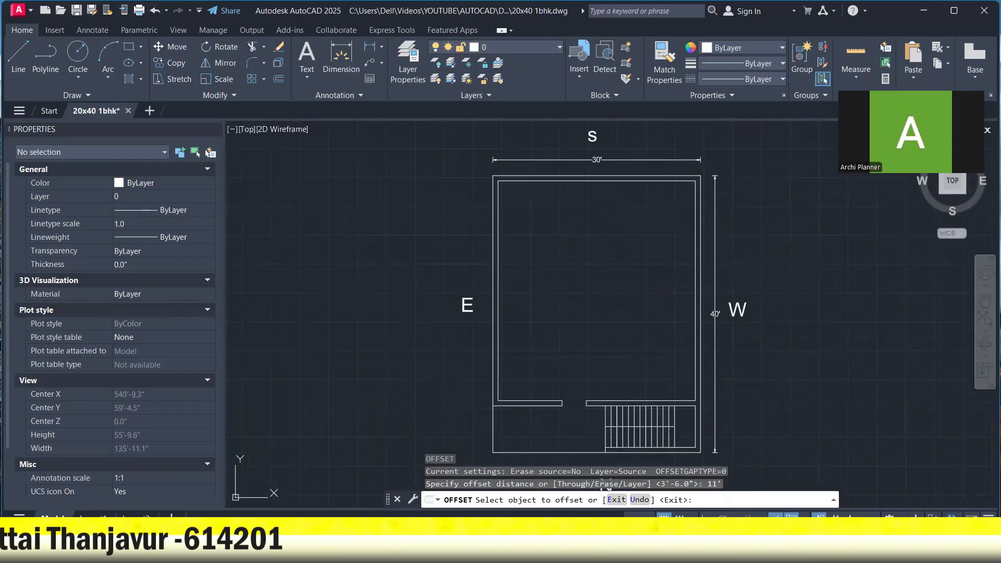
pyautogui.click(695, 250)
pyautogui.click(651, 246)
pyautogui.press('Escape')
pyautogui.press('Escape')
pyautogui.press('Escape')
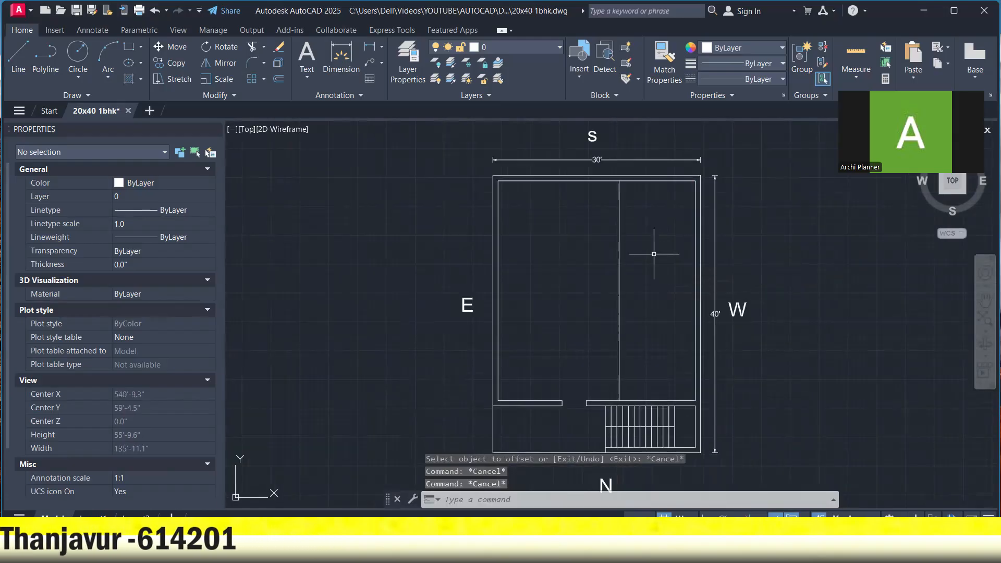
# - Offset the new interior line 9" eastward to form the partition wall's thickness
pyautogui.write('o')
pyautogui.press('space')
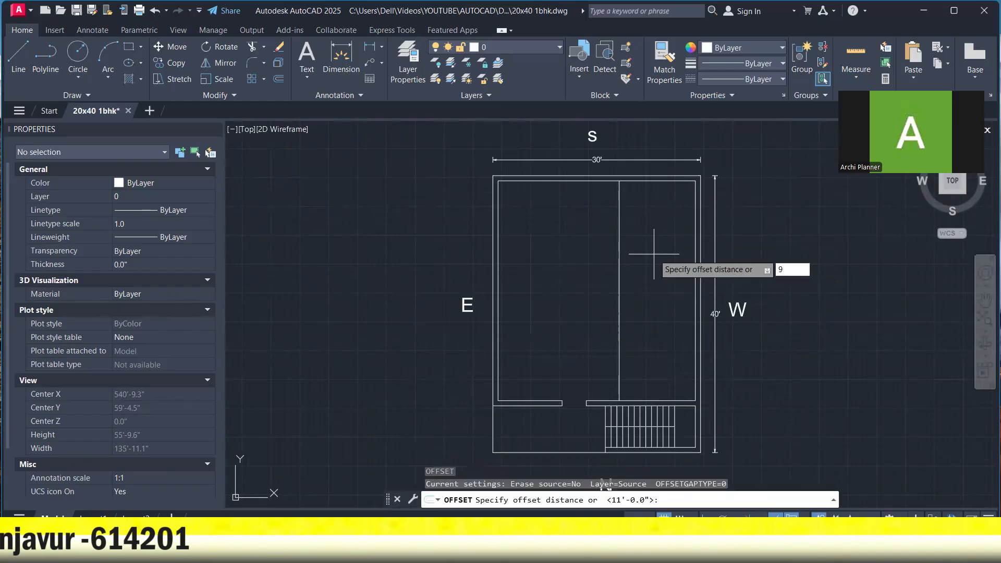
pyautogui.write('9')
pyautogui.press('Return')
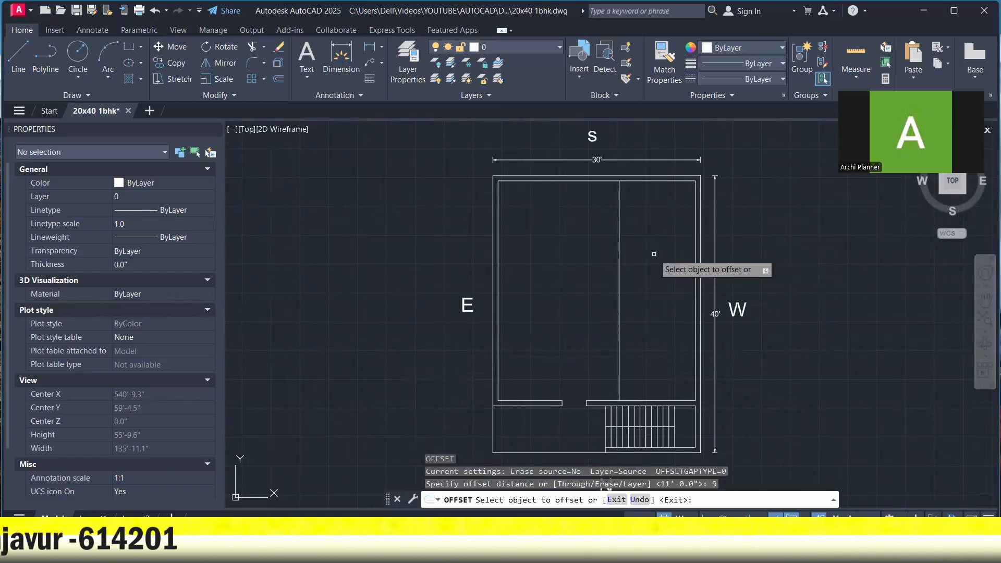
pyautogui.click(617, 221)
pyautogui.click(585, 227)
pyautogui.press('Escape')
pyautogui.press('Escape')
pyautogui.press('Escape')
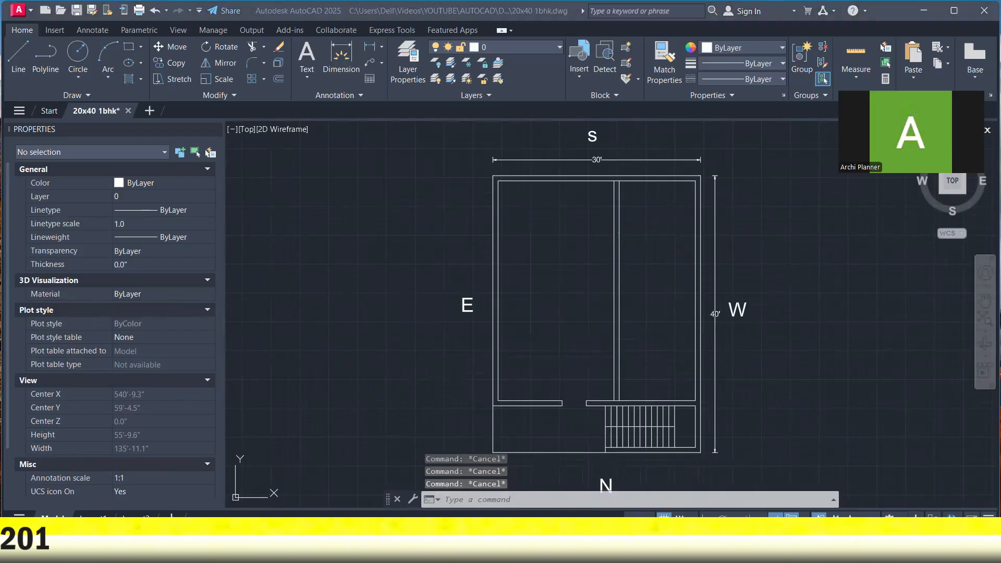
# - Switch to the course syllabus page to check the plan's attached and common toilet requirement, and return to the AutoCAD drawing
pyautogui.hotkey('alt', 'Tab')
pyautogui.moveTo(662, 227); pyautogui.dragTo(684, 230)
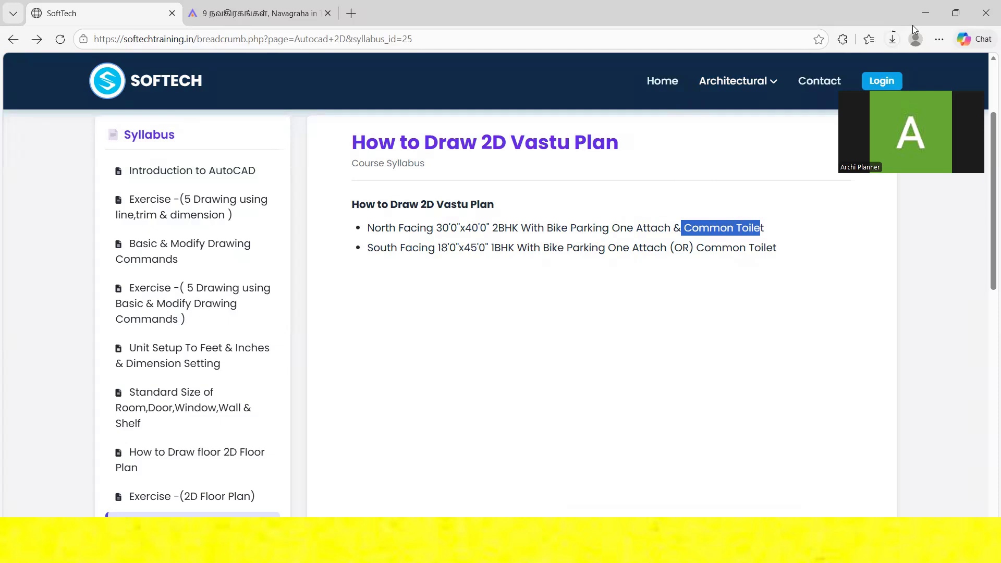
pyautogui.hotkey('alt', 'Tab')
pyautogui.write('o')
pyautogui.press('Return')
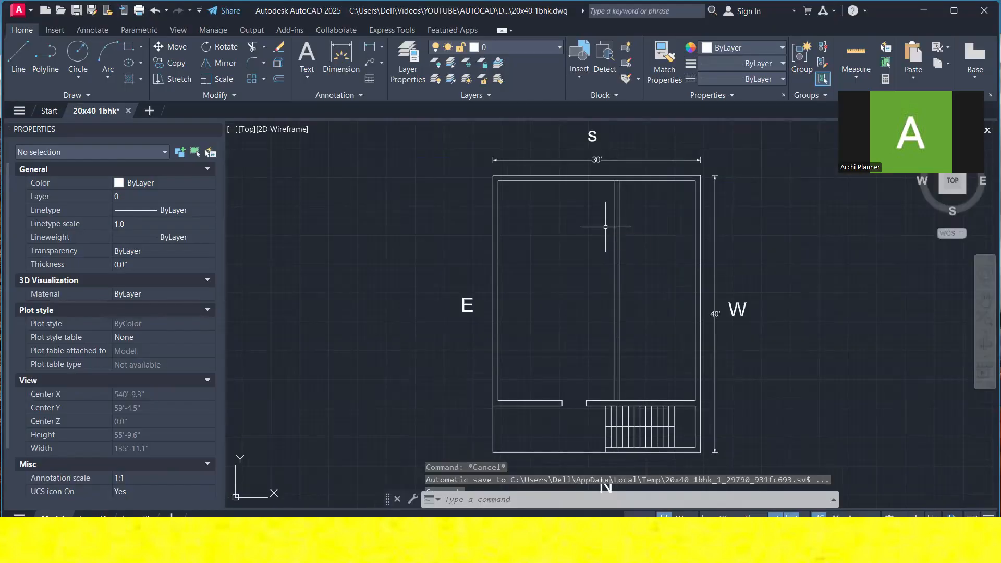
pyautogui.write("4'")
pyautogui.press('Return')
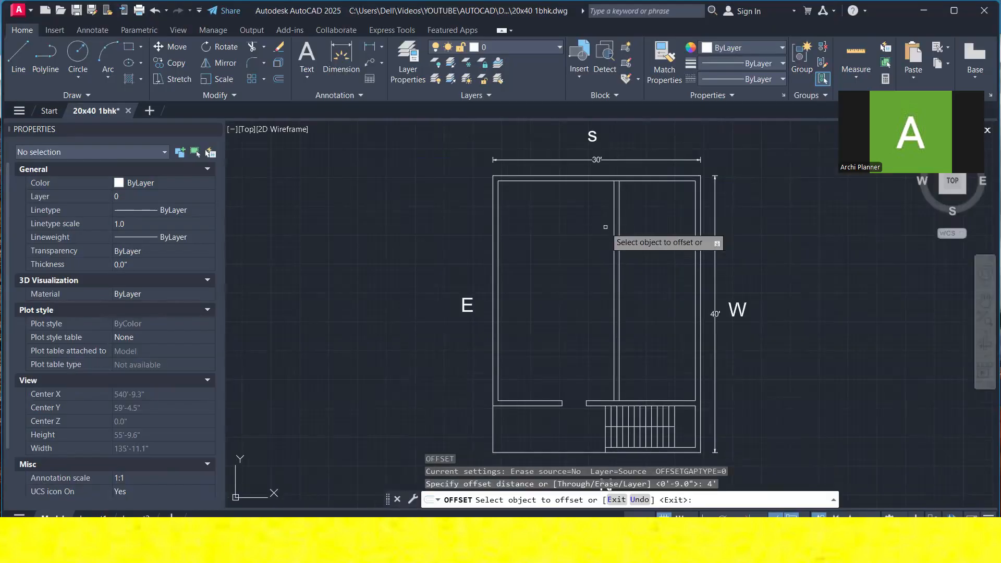
pyautogui.click(579, 181)
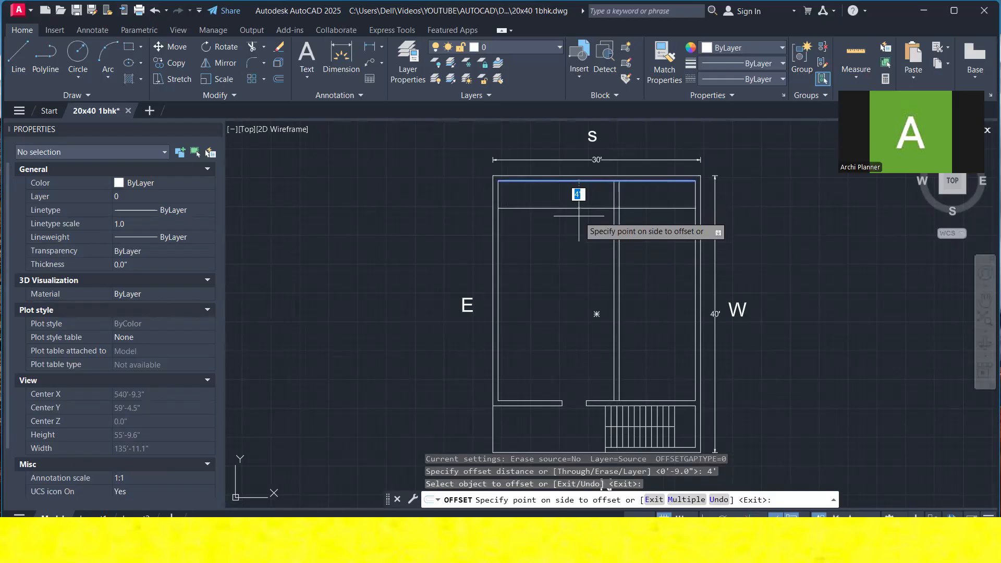
pyautogui.press('Escape')
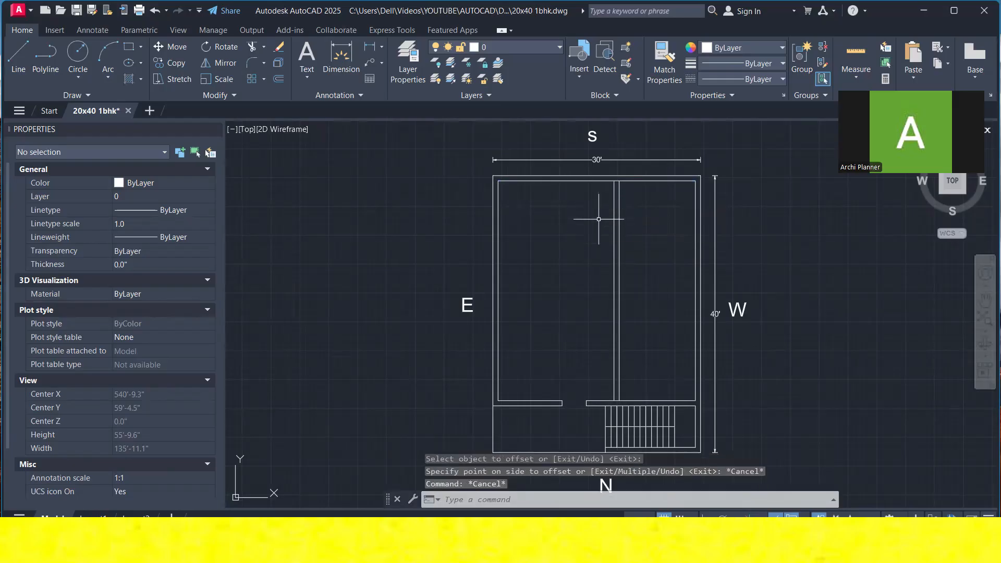
# - Offset the 9" partition's east line 4' eastward to set the toilet width
pyautogui.write('o')
pyautogui.press('Return')
pyautogui.write("4'")
pyautogui.press('Return')
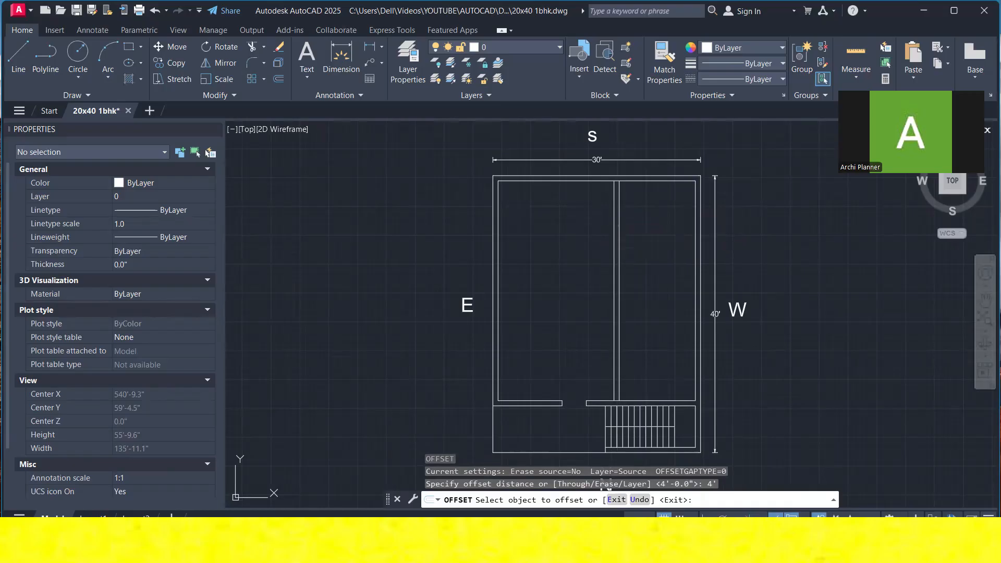
pyautogui.click(613, 229)
pyautogui.click(560, 225)
pyautogui.press('Escape')
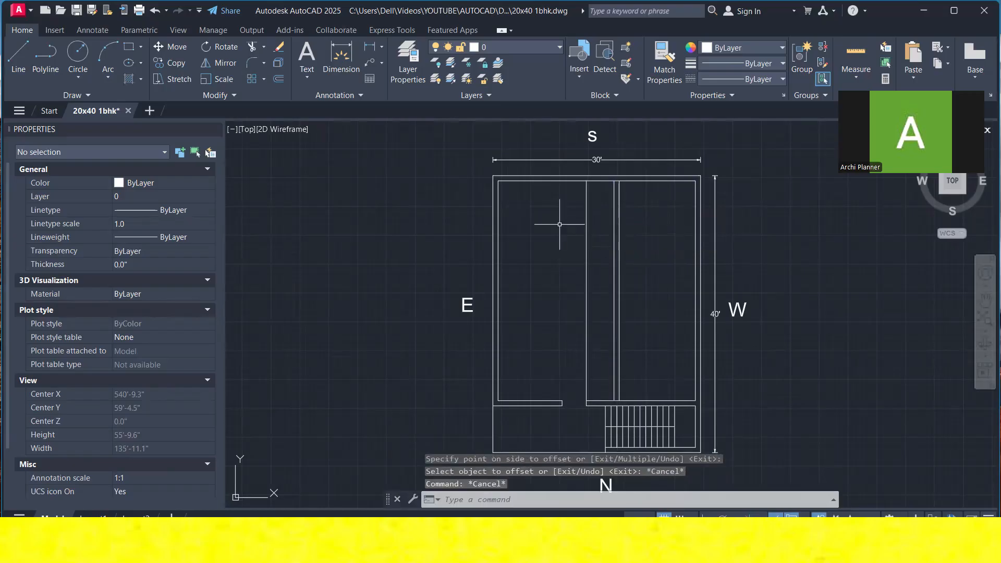
# - Offset the new toilet line 4.5" eastward to form a thin partition wall
pyautogui.write('o')
pyautogui.press('Return')
pyautogui.write('9')
pyautogui.press('Return')
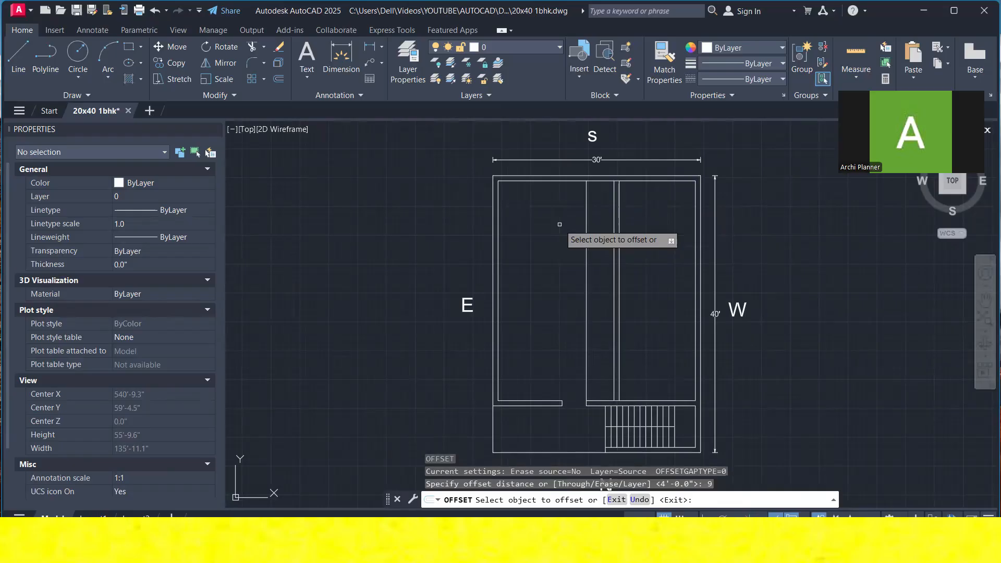
pyautogui.click(586, 227)
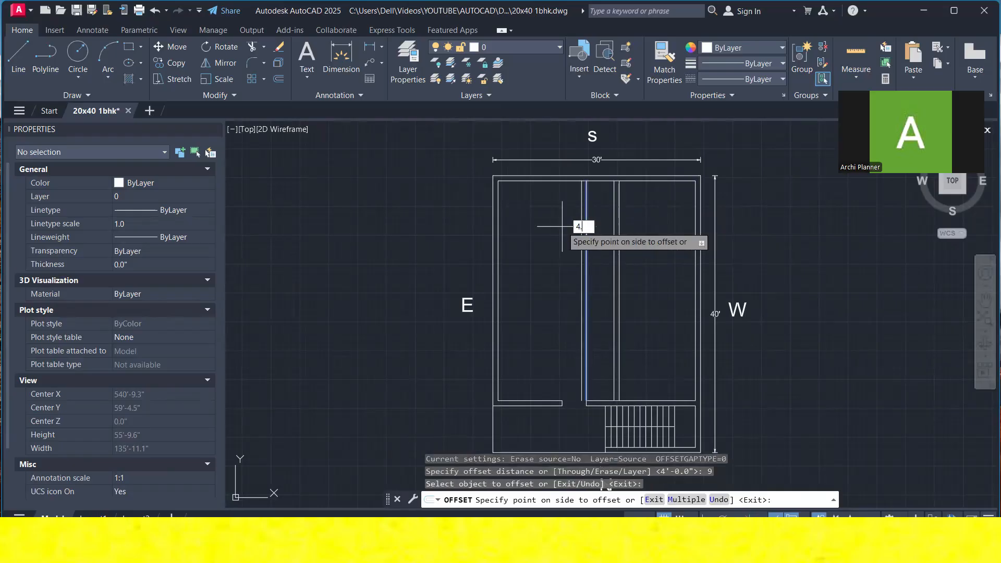
pyautogui.press('Return')
pyautogui.press('Escape')
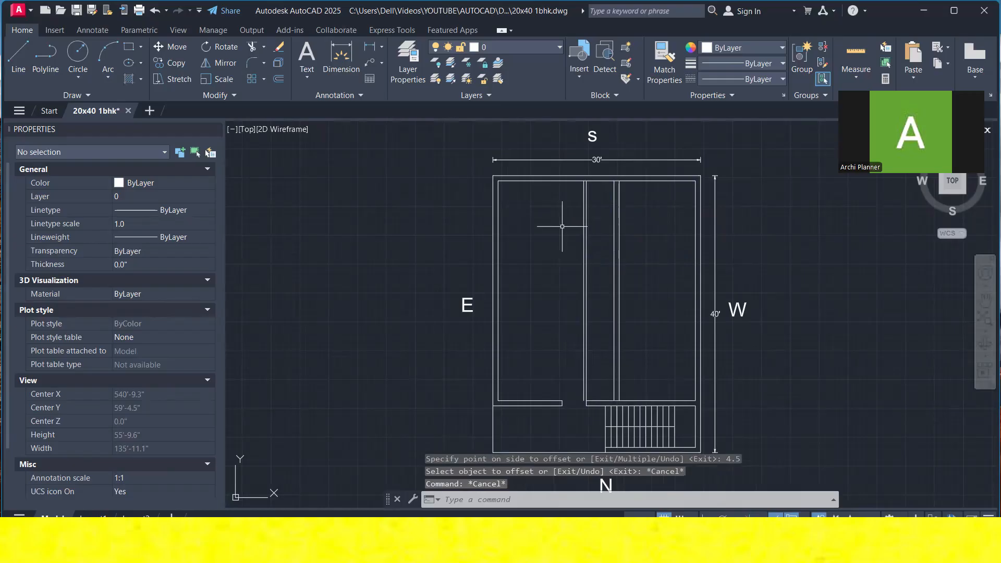
# - Offset the south wall's inner line 10' northward inside the house
pyautogui.write('o')
pyautogui.press('Return')
pyautogui.write("8'")
pyautogui.press('Return')
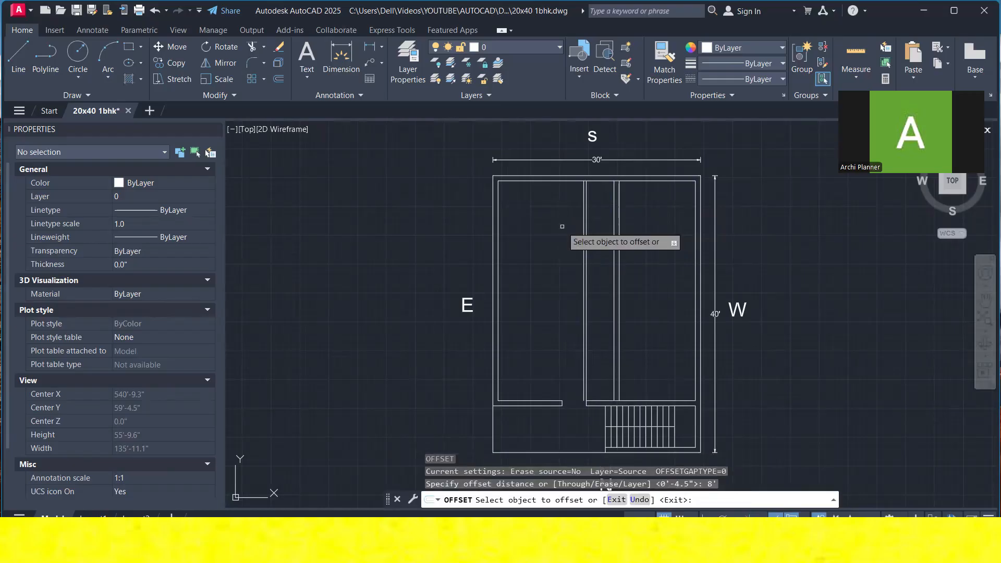
pyautogui.click(560, 181)
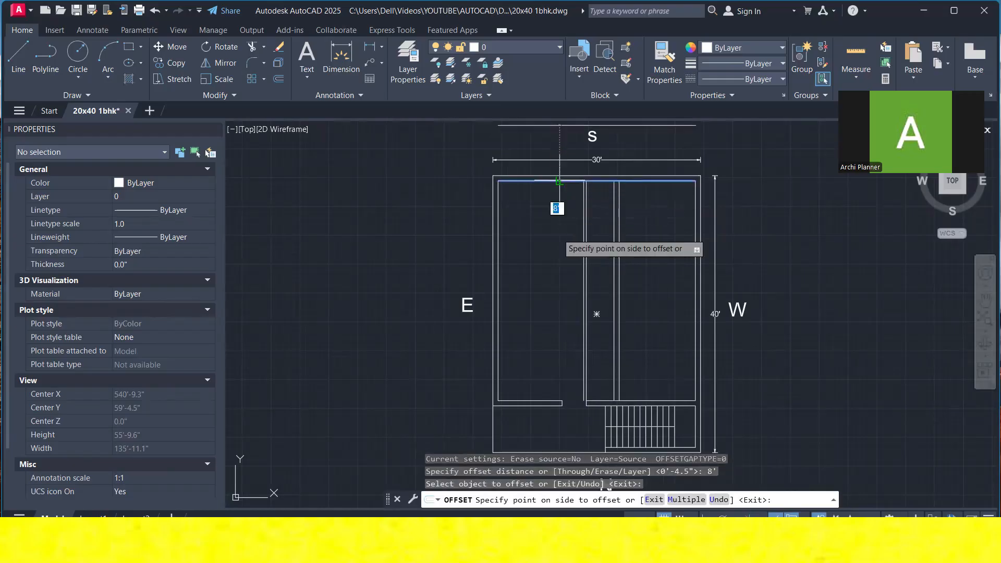
pyautogui.write("10'")
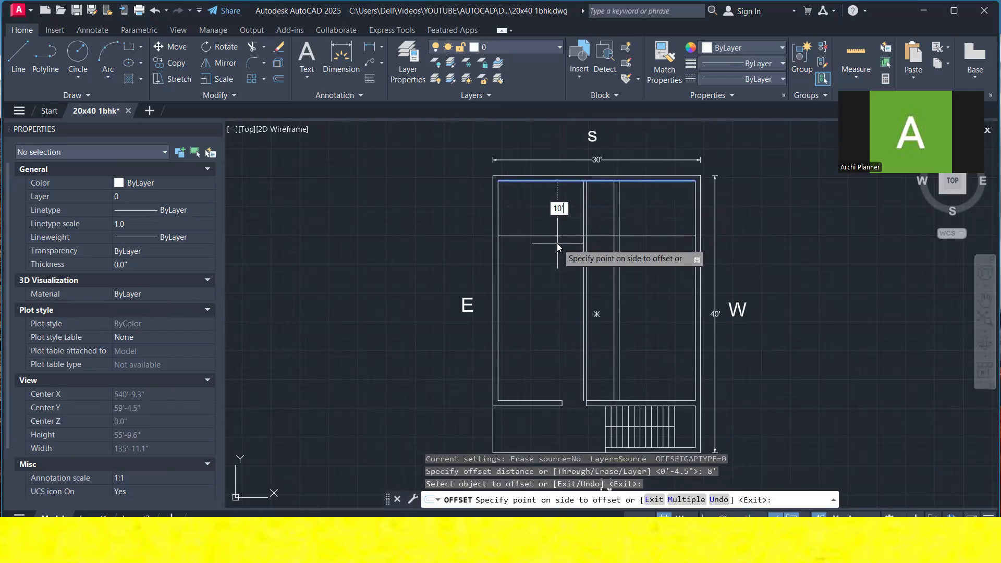
pyautogui.press('Return')
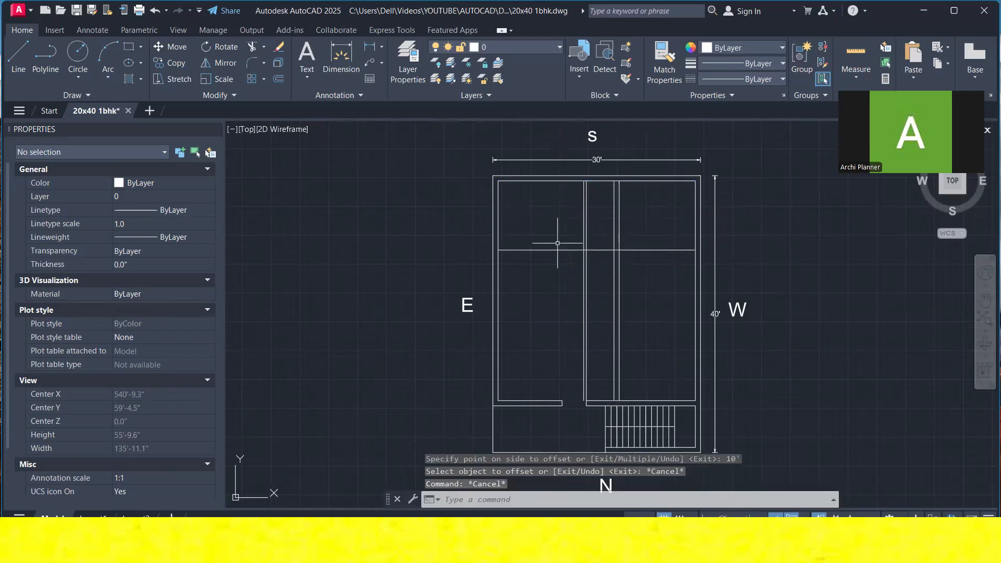
# - Offset the new cross line 4.5" northward to form the cross wall's thickness
pyautogui.write('o')
pyautogui.press('Return')
pyautogui.write('4.5')
pyautogui.press('Return')
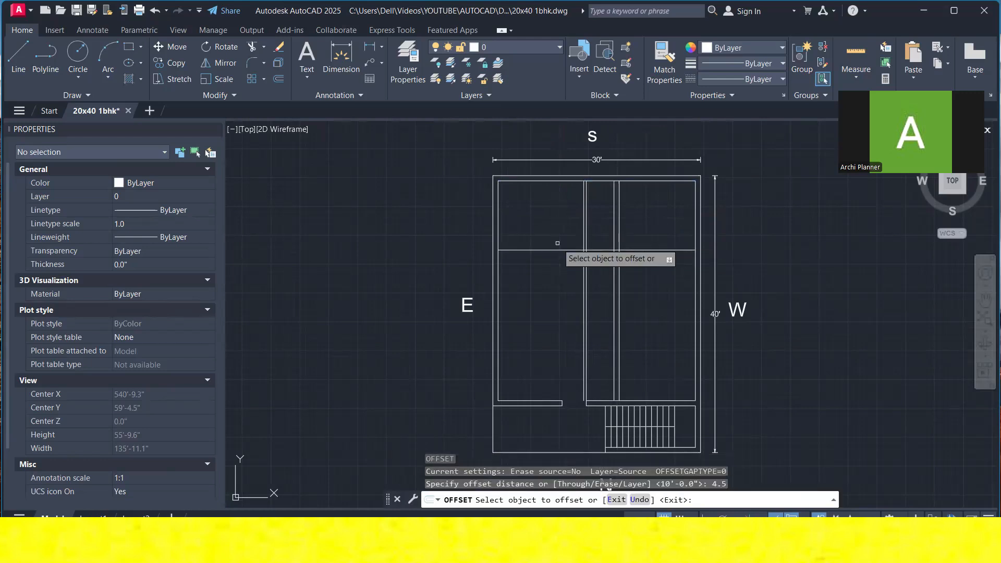
pyautogui.click(608, 250)
pyautogui.click(615, 290)
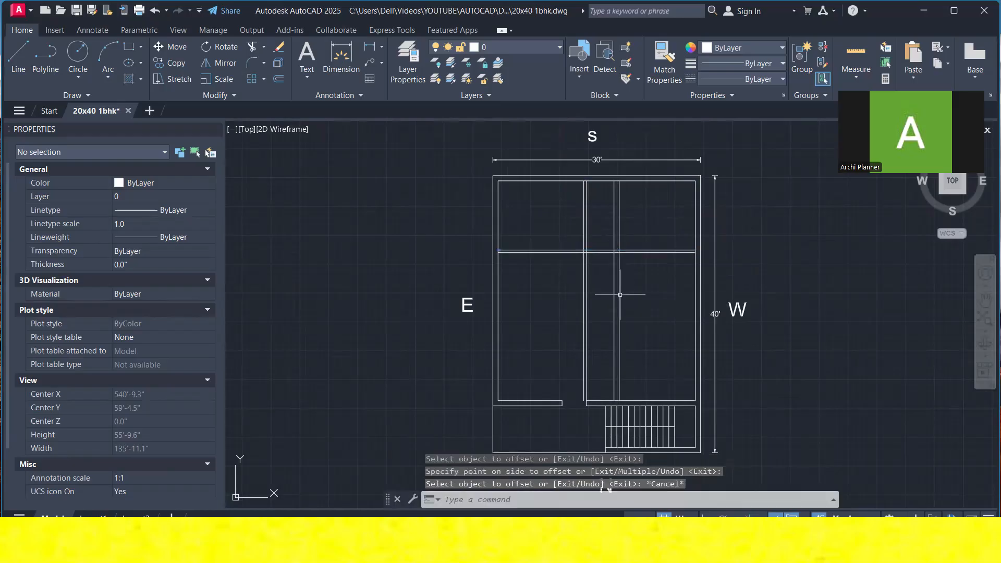
pyautogui.press('Escape')
pyautogui.press('Escape')
# - Trim away both lines of the 4.5" toilet partition north of the new cross wall
pyautogui.write('TR')
pyautogui.press('Return')
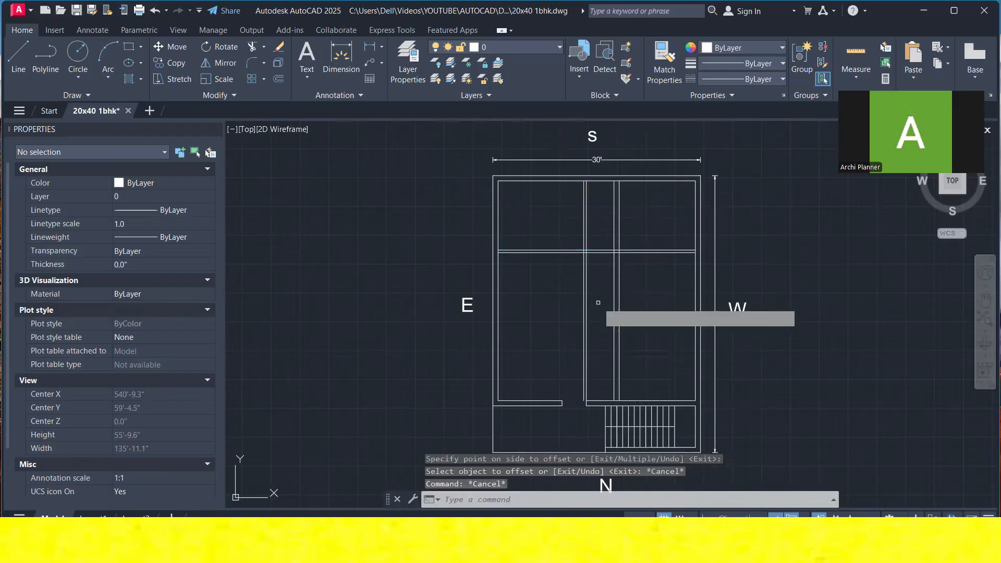
pyautogui.click(615, 304)
pyautogui.click(563, 291)
pyautogui.press('Return')
pyautogui.press('Escape')
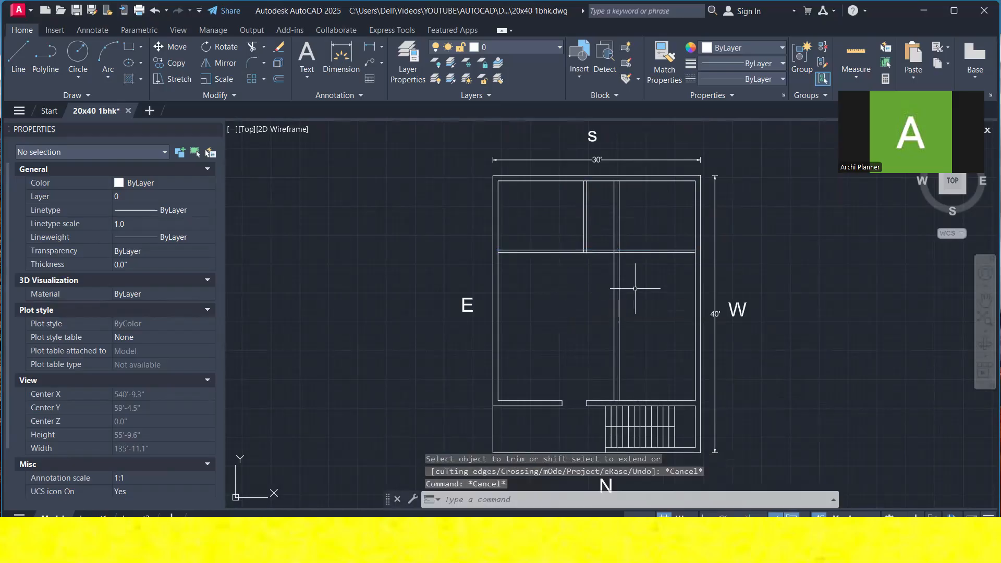
# - Trim away the two 4.5" cross wall lines inside the western room area, west of the 9" partition
pyautogui.write('TR')
pyautogui.press('Return')
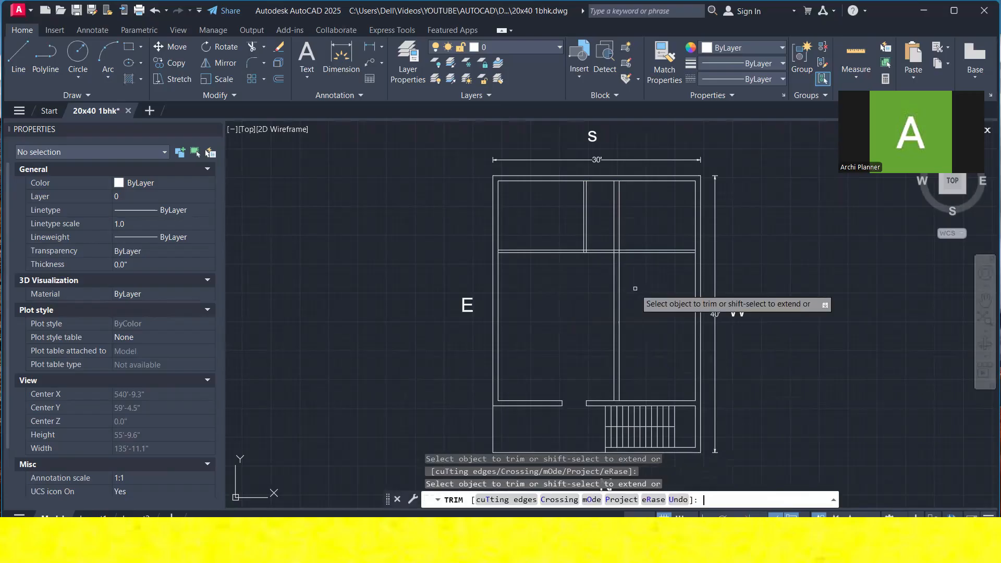
pyautogui.click(635, 289)
pyautogui.click(658, 232)
pyautogui.press('Return')
pyautogui.press('Escape')
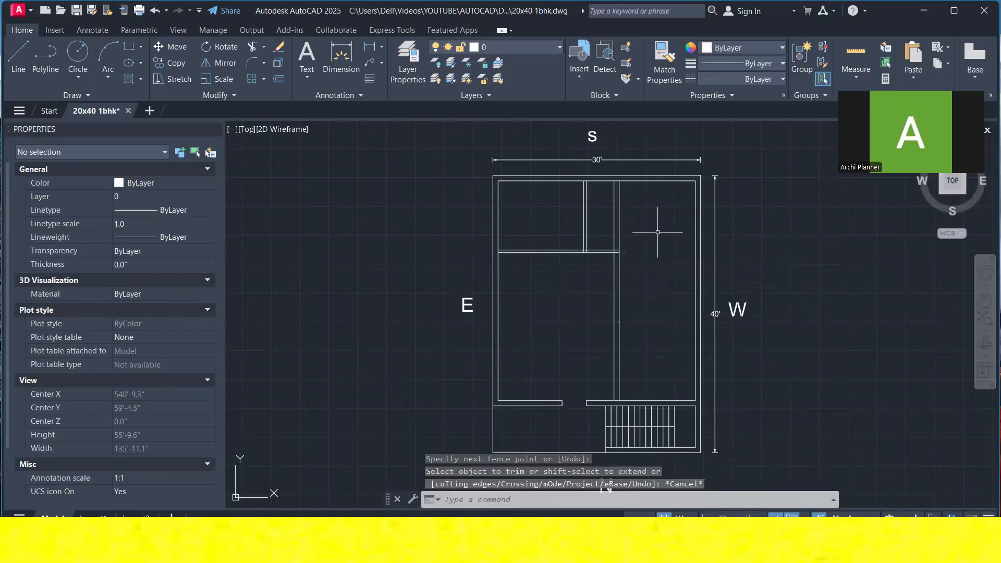
# - With ortho on, draw a line 16' northward along the 9" partition's west face from the south wall, continuing across to the west wall's inner line
pyautogui.click(14, 76)
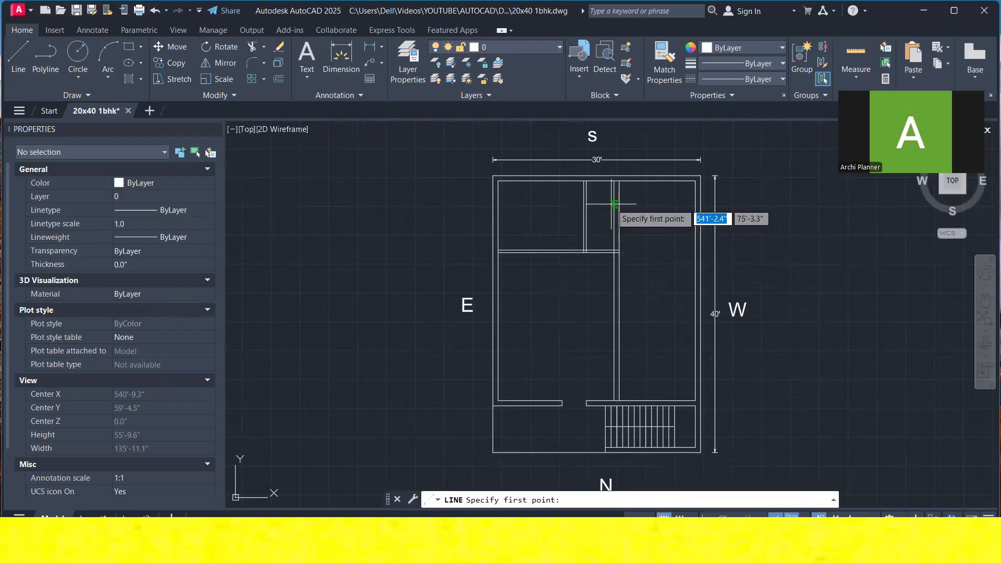
pyautogui.click(619, 181)
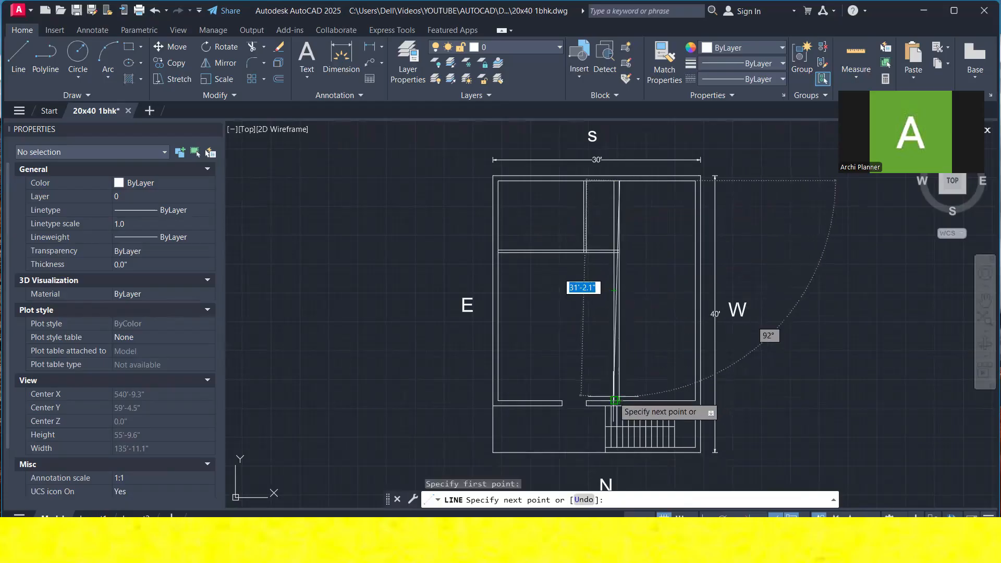
pyautogui.write("16'")
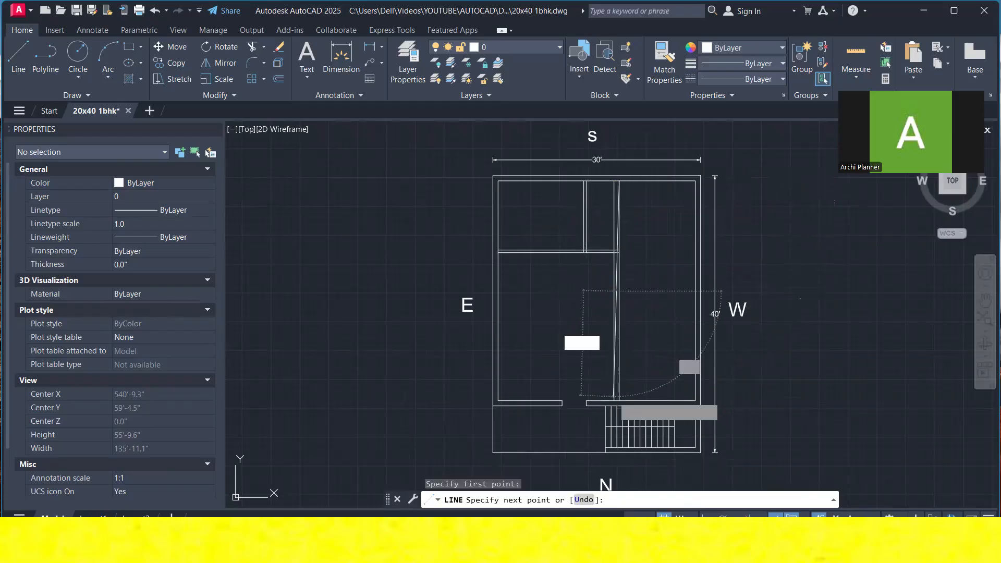
pyautogui.press('Return')
pyautogui.hotkey('ctrl', 'z')
pyautogui.press('F8')
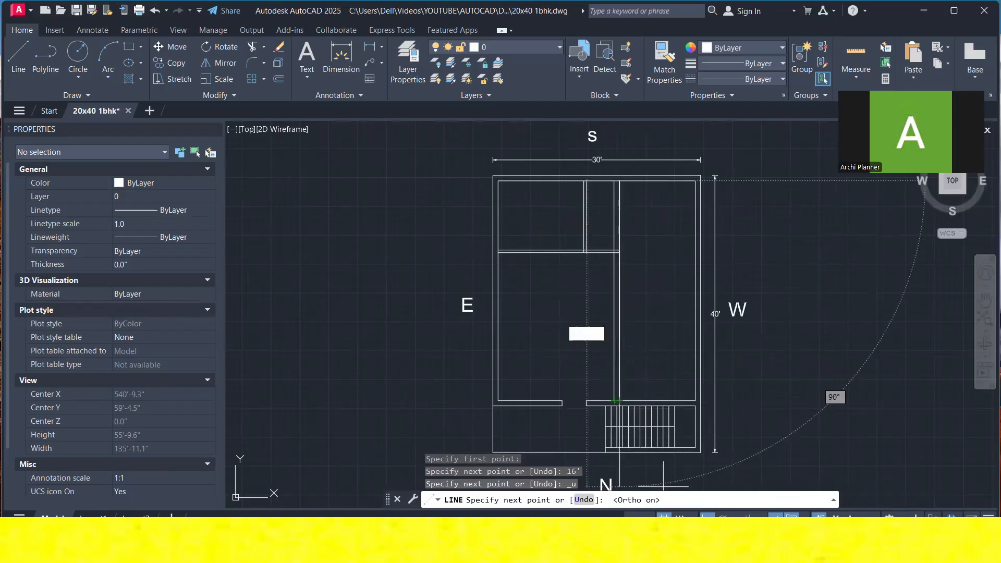
pyautogui.write("16'")
pyautogui.press('Return')
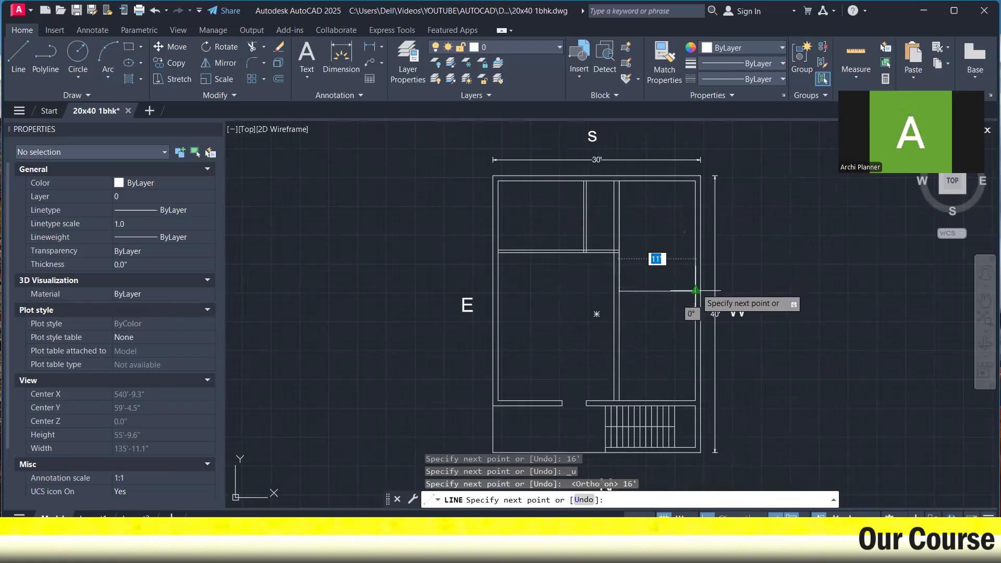
pyautogui.click(696, 289)
pyautogui.press('Escape')
pyautogui.press('Escape')
pyautogui.press('Escape')
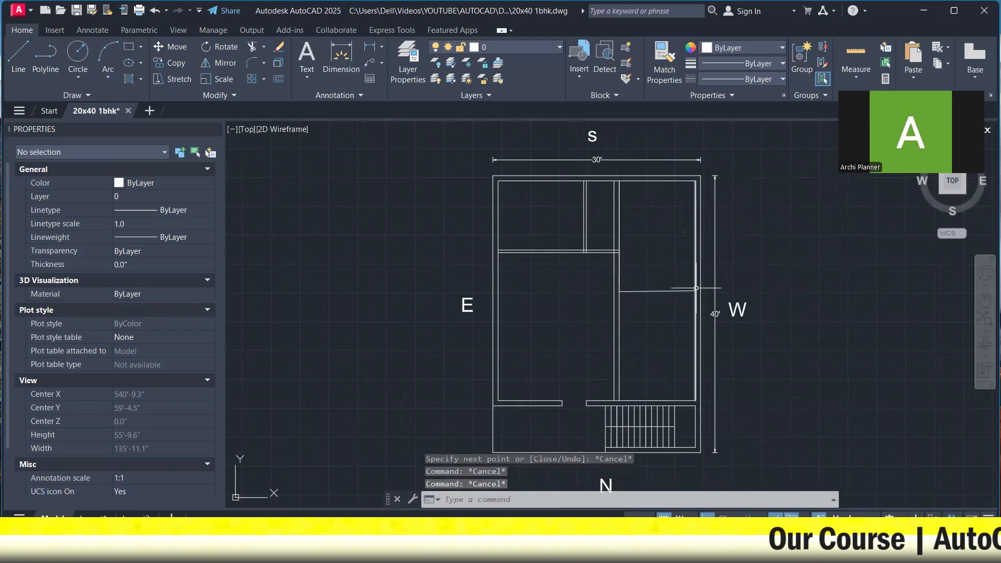
# - Offset the cross line between the western rooms 9" northward to form its wall thickness
pyautogui.write('o')
pyautogui.press('Return')
pyautogui.write('9')
pyautogui.press('Return')
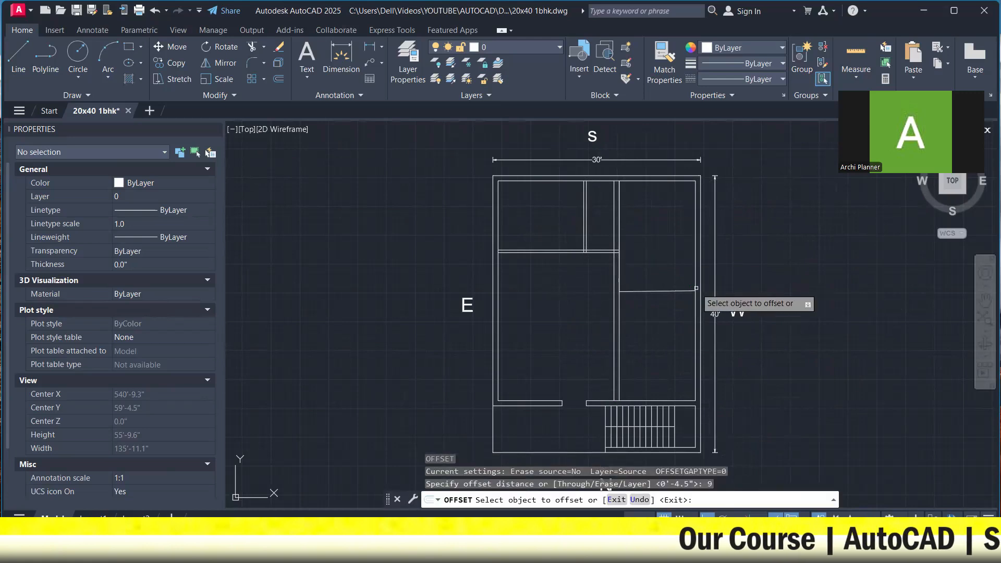
pyautogui.click(671, 289)
pyautogui.click(673, 301)
pyautogui.scroll(-2, 677, 302)
pyautogui.press('Escape')
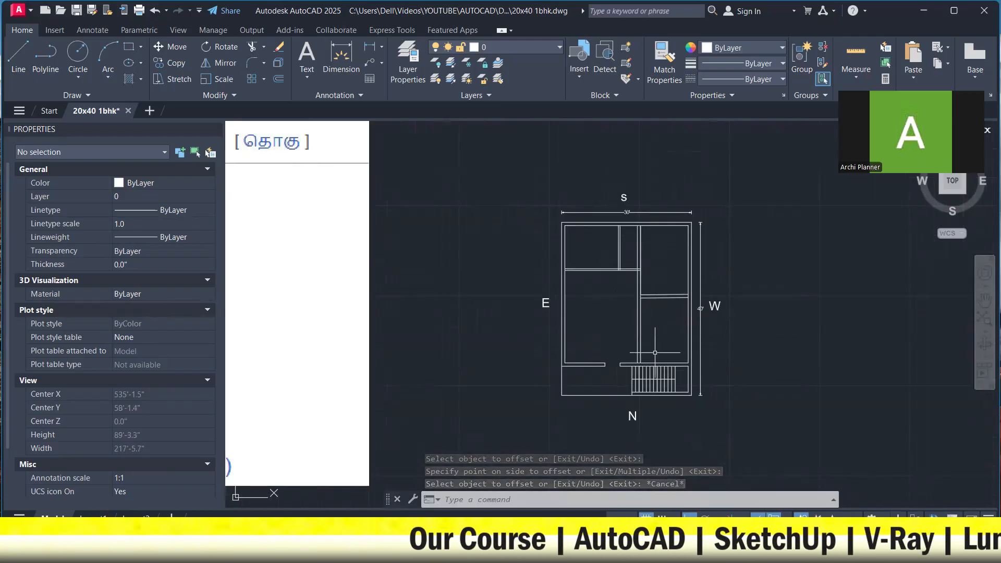
# - Trim the north wall's inner line between the two 9" partition lines to open their junction
pyautogui.scroll(2, 655, 353)
pyautogui.write('tr')
pyautogui.press('Return')
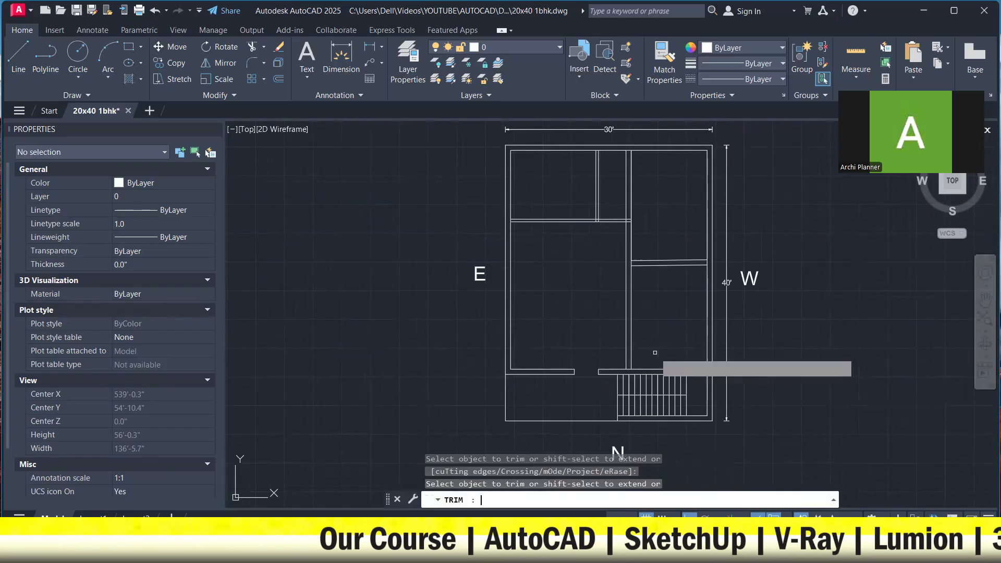
pyautogui.scroll(2, 650, 360)
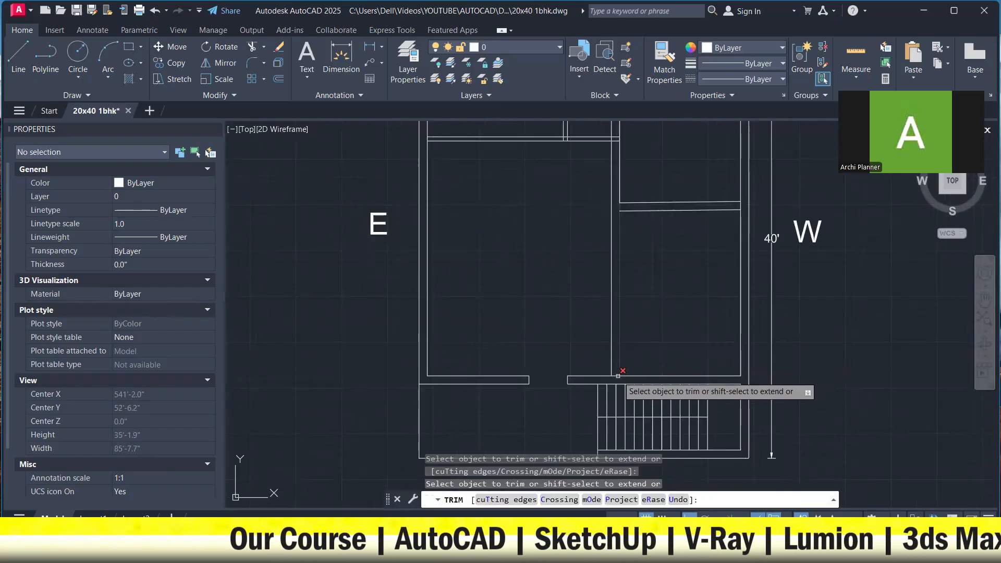
pyautogui.click(621, 371)
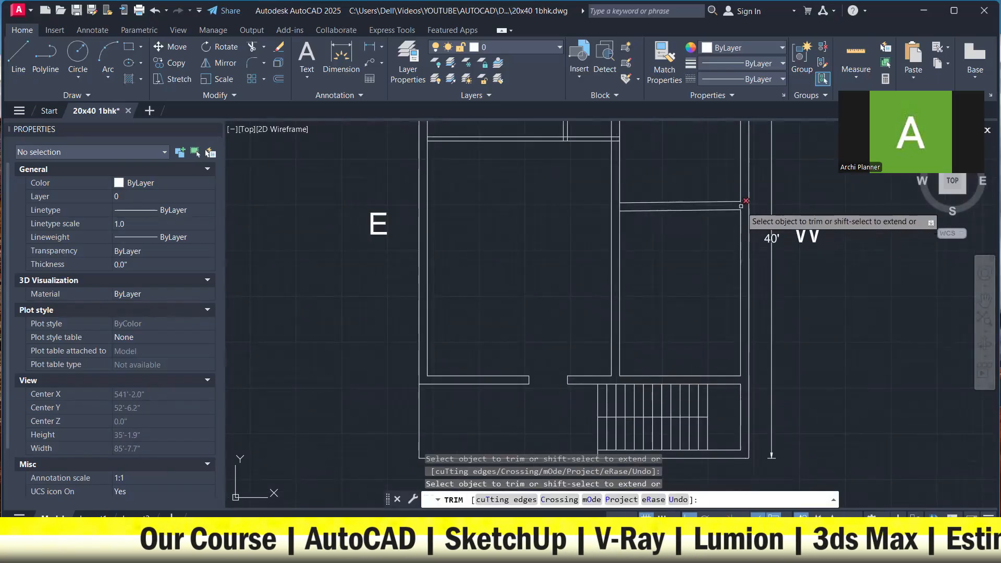
# - Trim the west wall's inner line and the 9" partition's west line where the western cross wall joins them
pyautogui.click(622, 207)
pyautogui.click(617, 206)
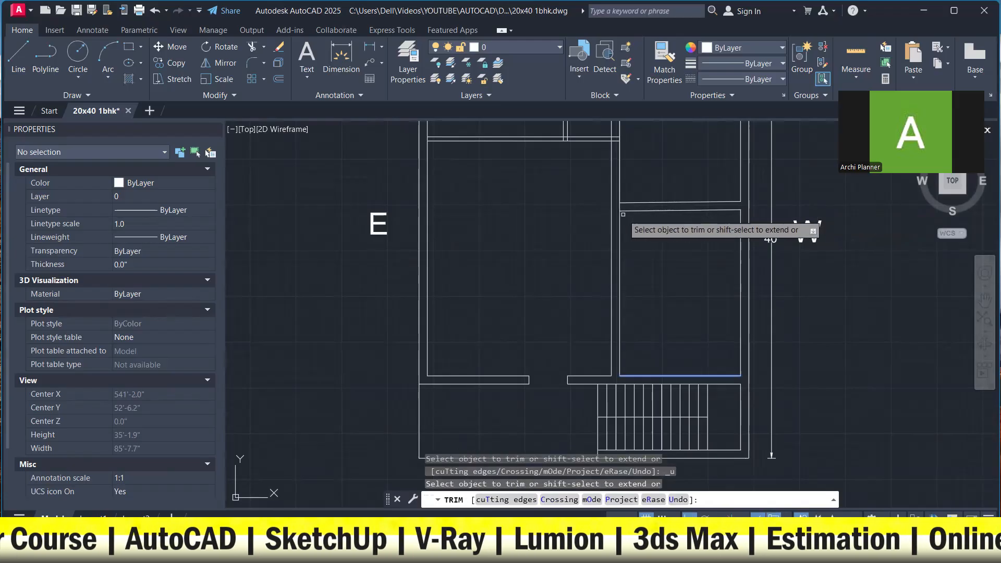
pyautogui.scroll(3, 624, 210)
pyautogui.click(616, 208)
pyautogui.click(607, 205)
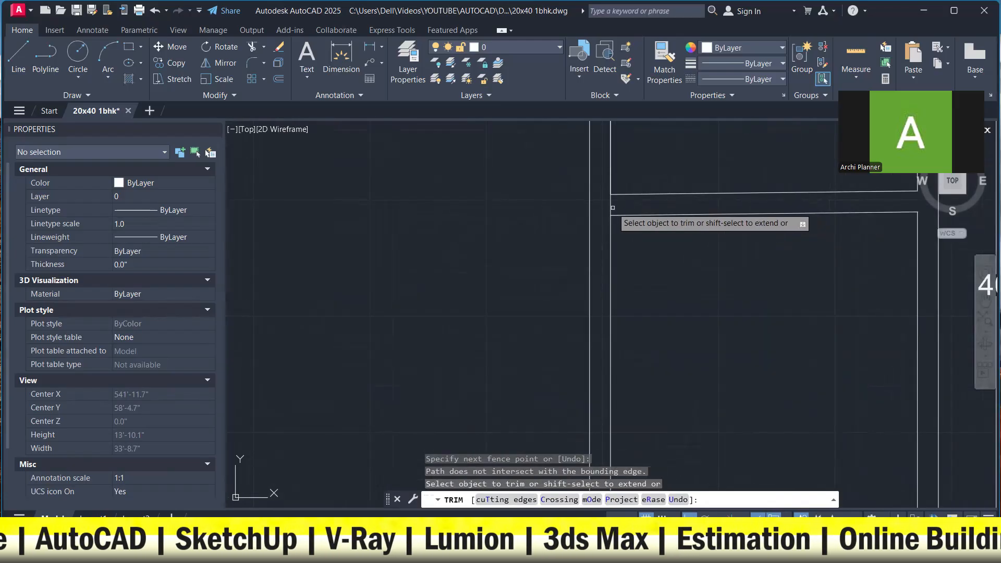
pyautogui.click(611, 207)
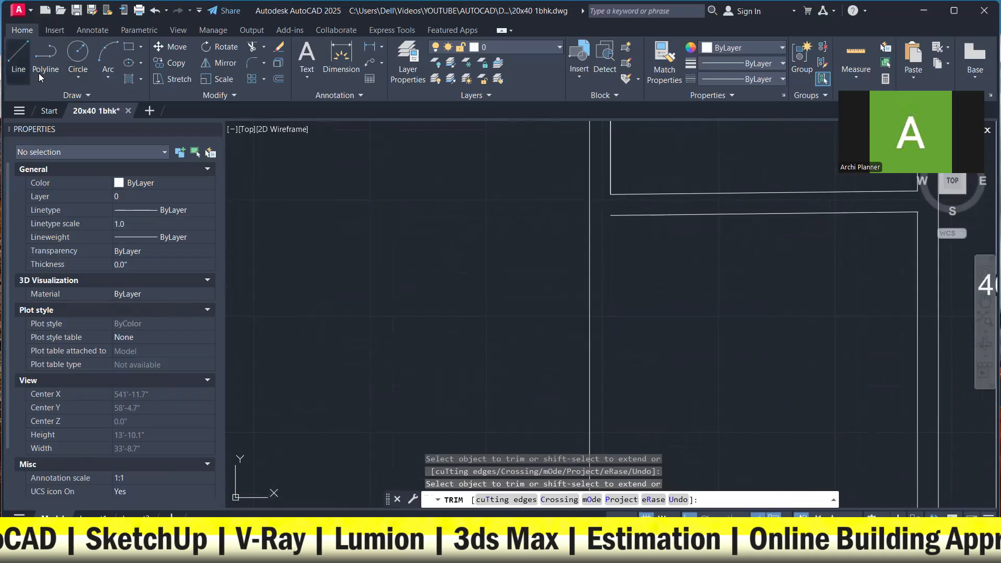
# - Draw a line closing the 9" partition's west face from the western cross wall's north line to the north wall's inner line
pyautogui.click(19, 56)
pyautogui.click(610, 214)
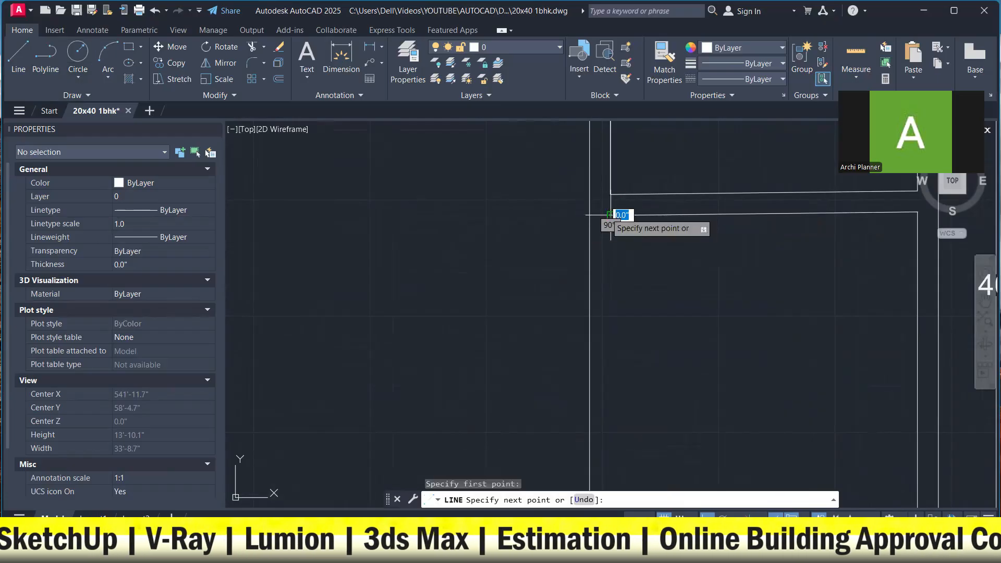
pyautogui.scroll(-4, 611, 214)
pyautogui.click(607, 377)
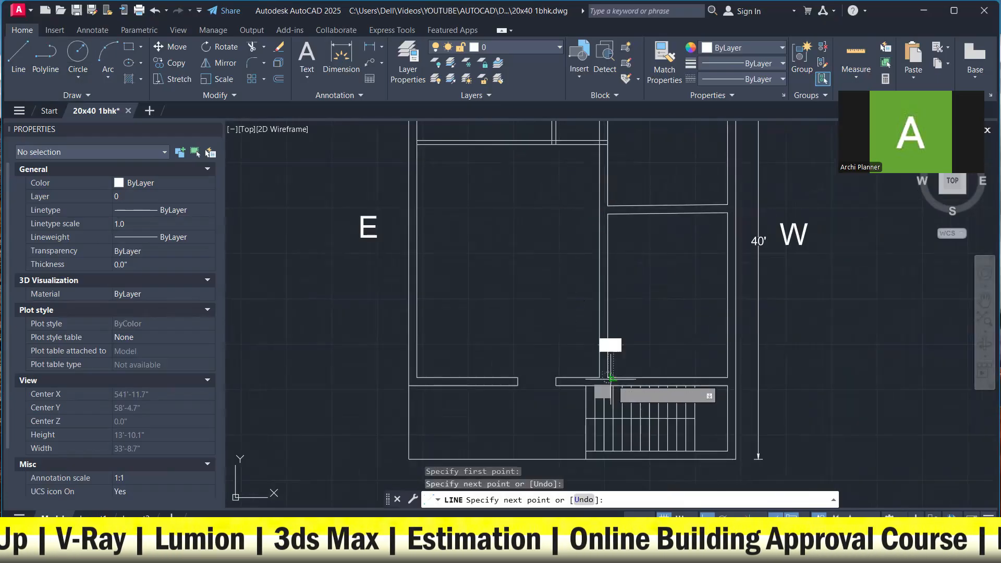
pyautogui.press('Escape')
pyautogui.scroll(-3, 658, 247)
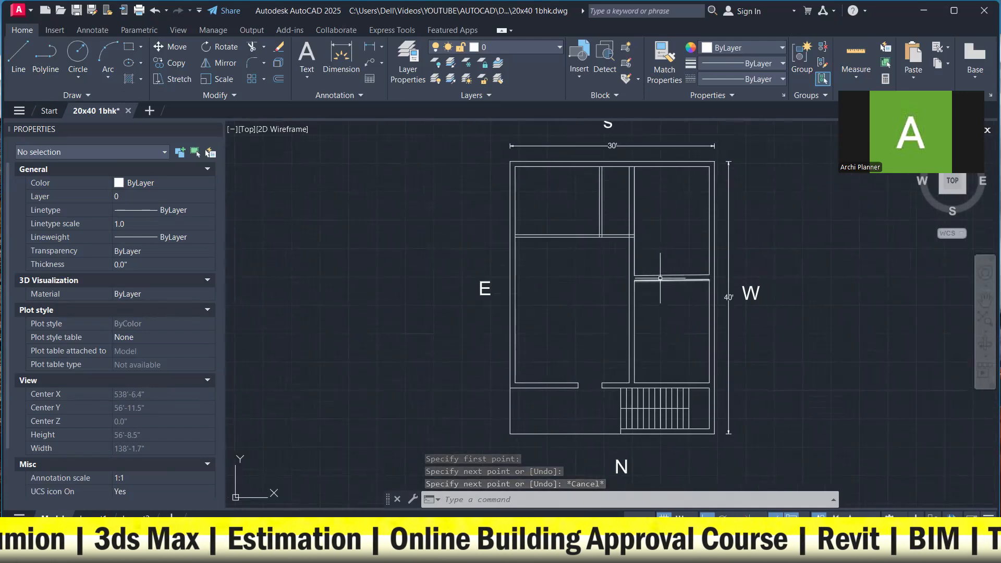
# - Offset the western cross wall's north line 4' northward
pyautogui.write('o')
pyautogui.press('Return')
pyautogui.write("4'")
pyautogui.press('Return')
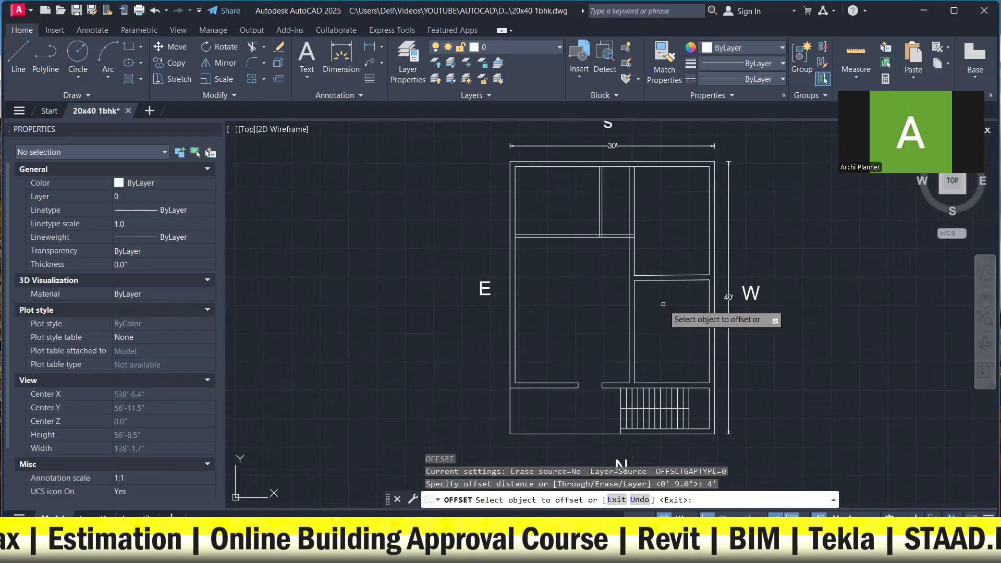
pyautogui.click(662, 281)
pyautogui.click(658, 315)
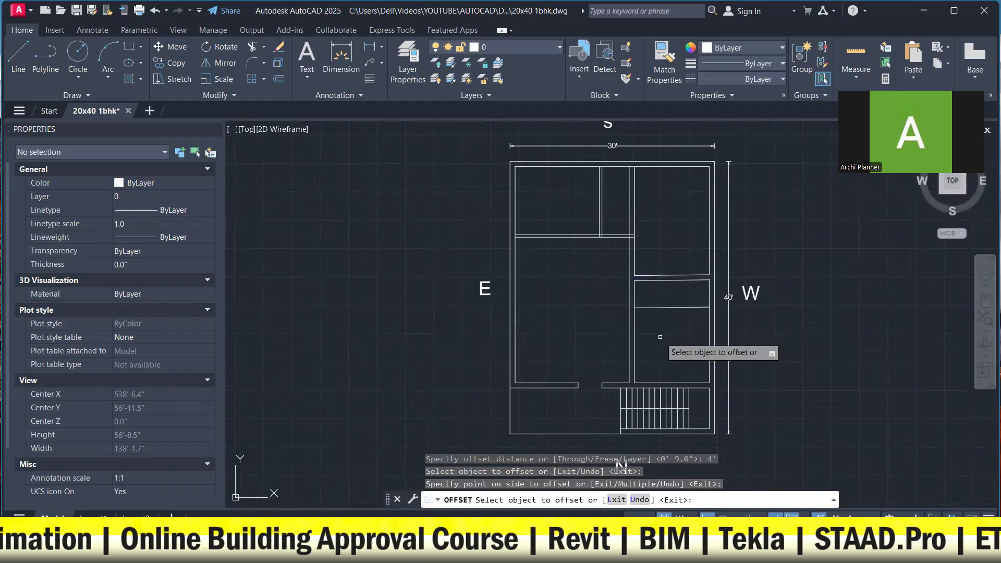
pyautogui.press('Escape')
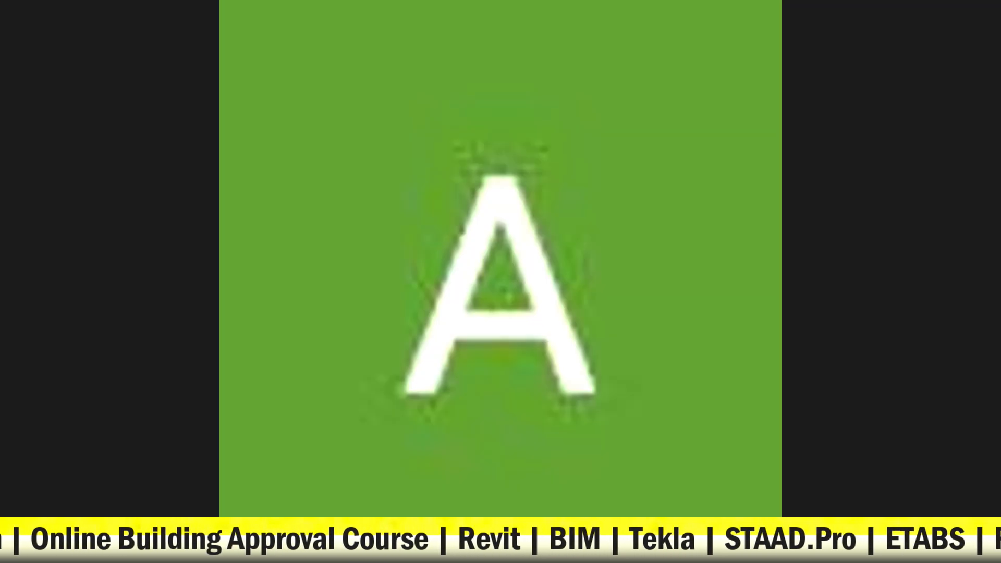
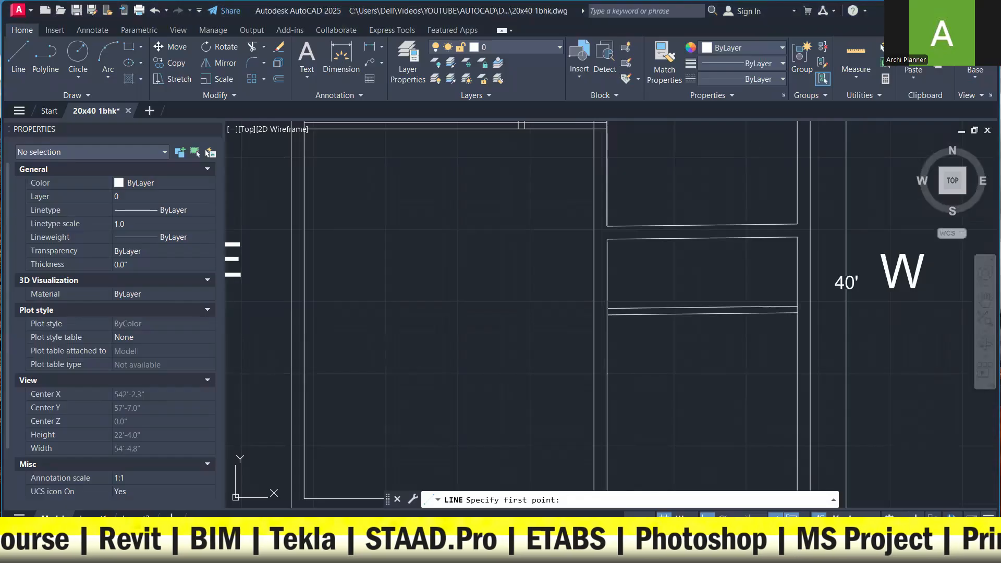
pyautogui.press('Escape')
pyautogui.press('Escape')
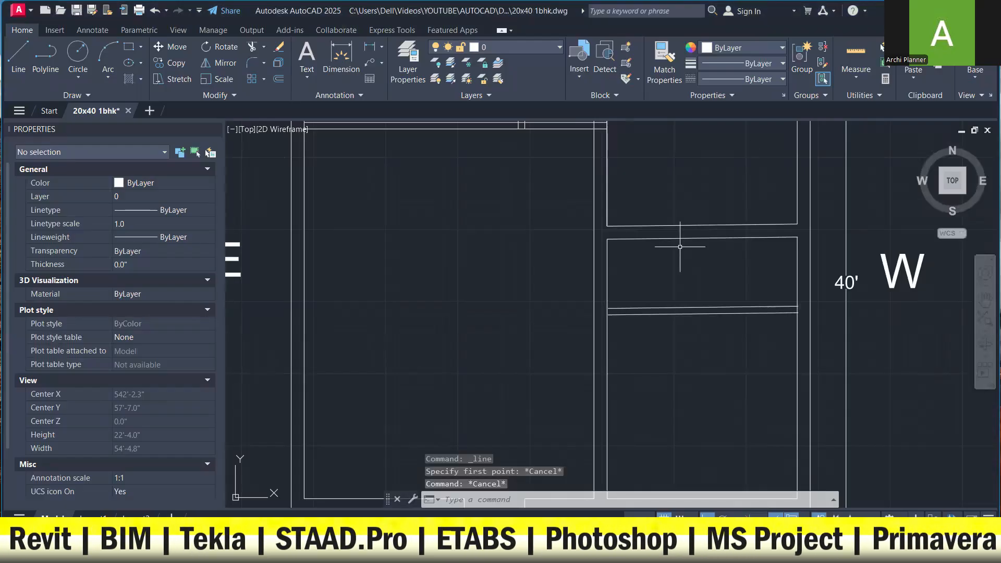
pyautogui.write('o')
pyautogui.press('Return')
pyautogui.write("6'")
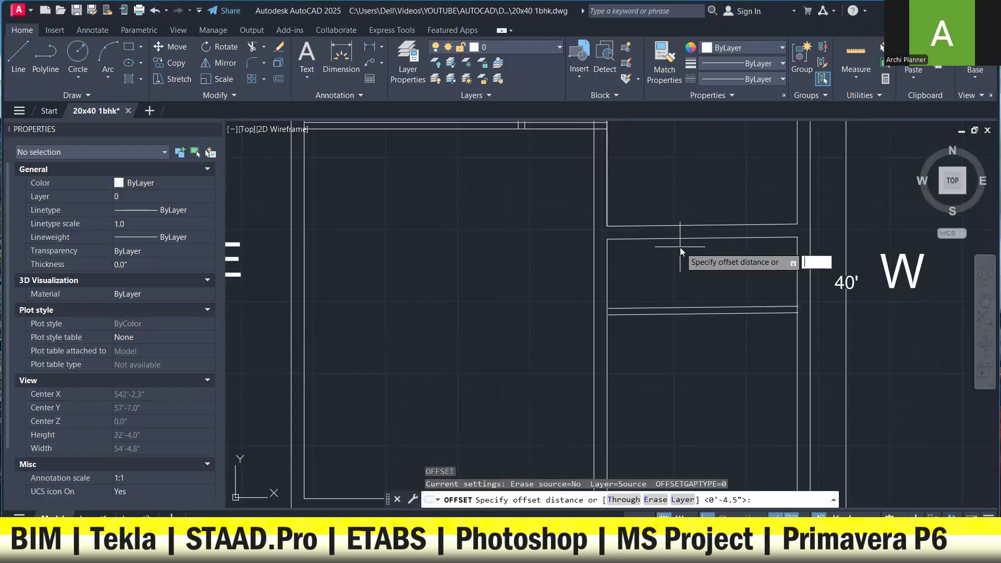
pyautogui.press('Return')
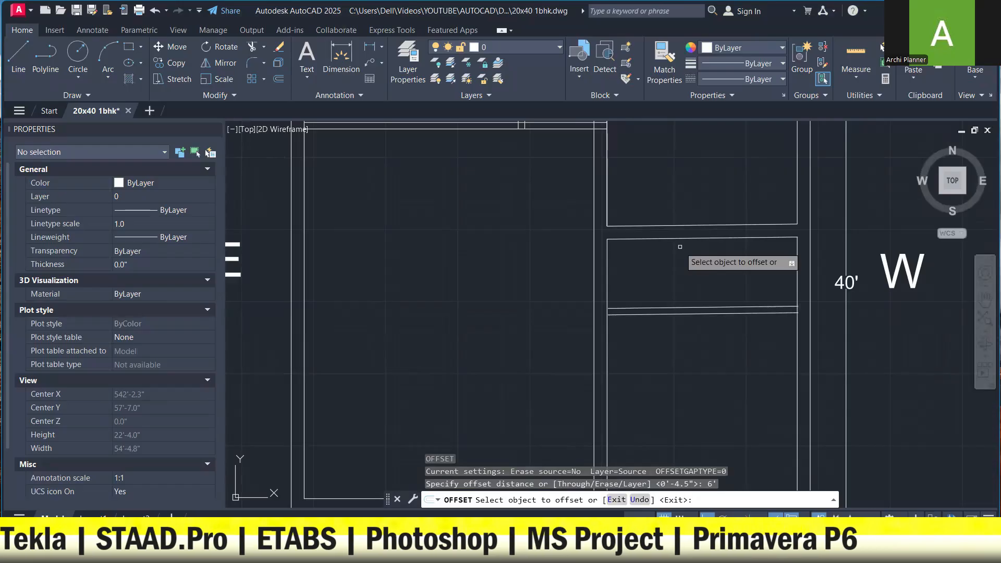
pyautogui.click(798, 271)
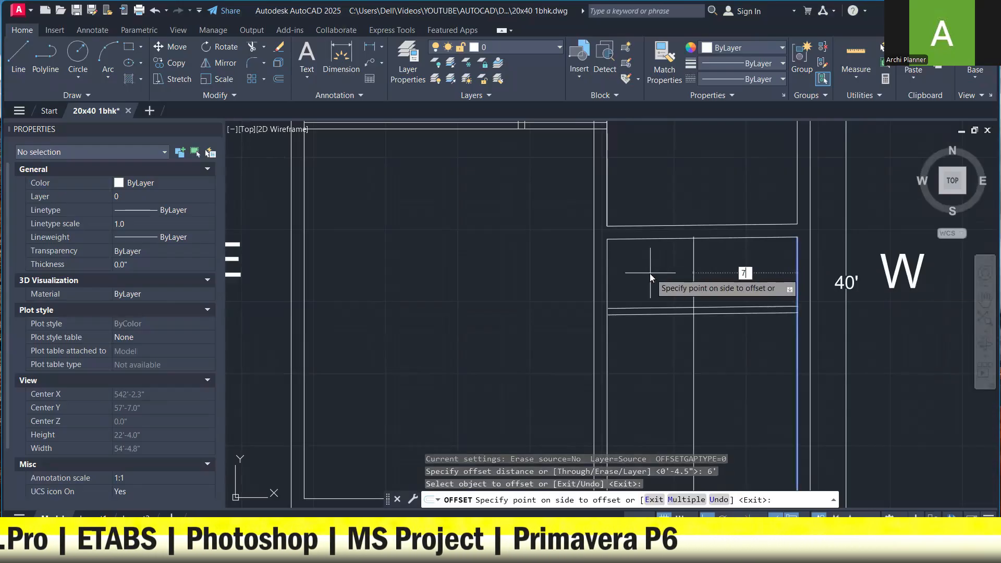
pyautogui.press('Escape')
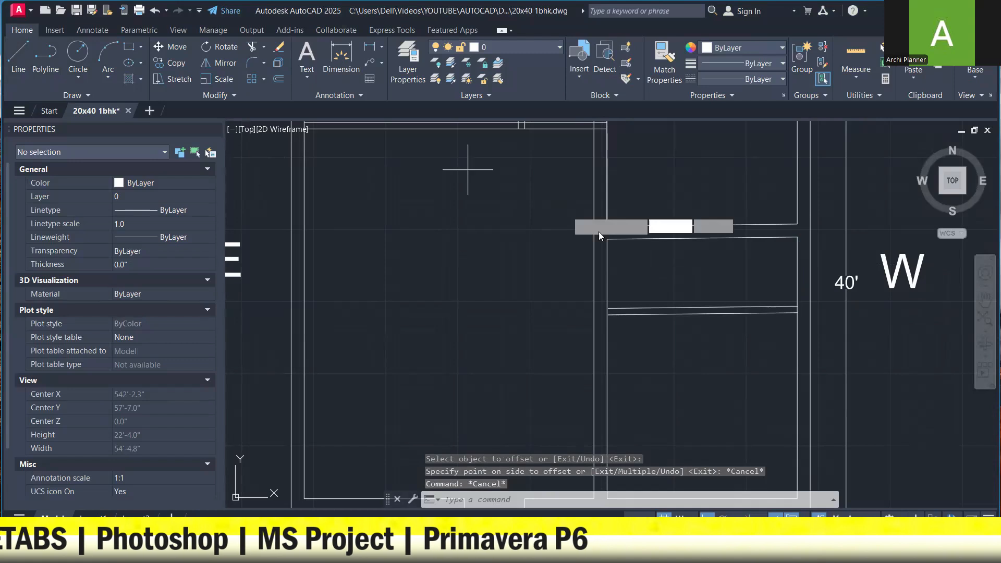
# - Draw a 3'6" line westward from the partition along the cross wall's north line, continuing northward across the 4' strip
pyautogui.write('l')
pyautogui.press('Return')
pyautogui.click(608, 237)
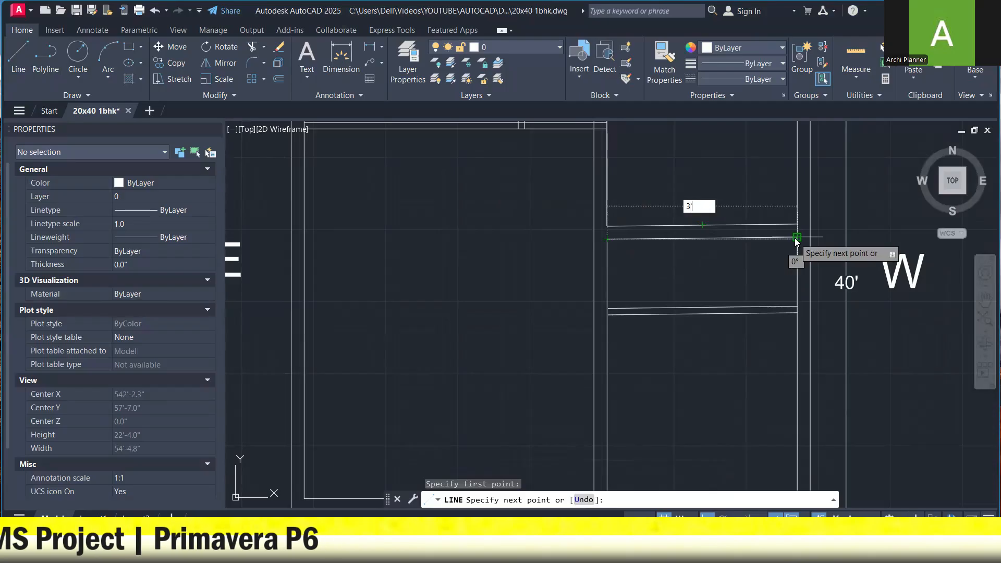
pyautogui.write("3'6")
pyautogui.press('Return')
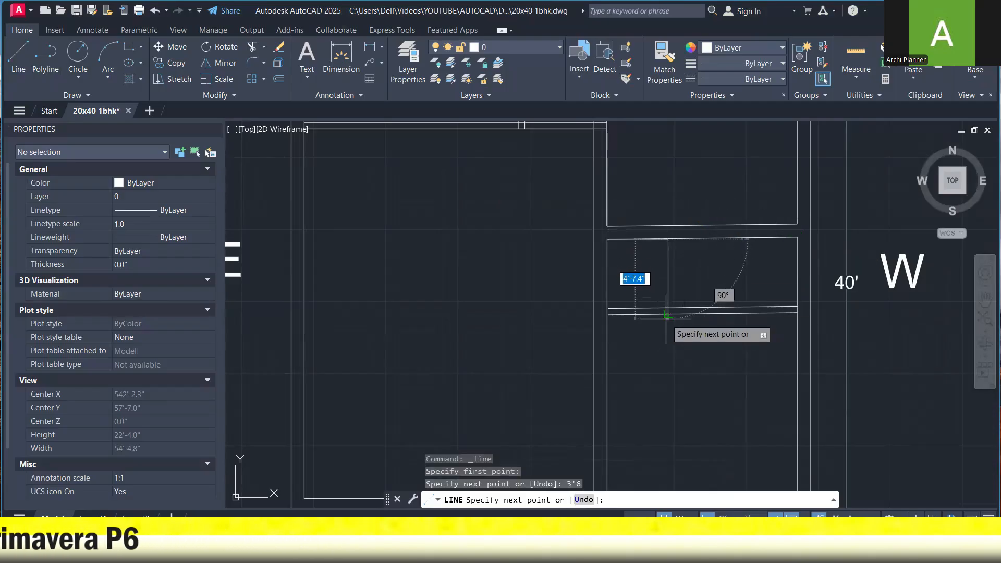
pyautogui.click(667, 316)
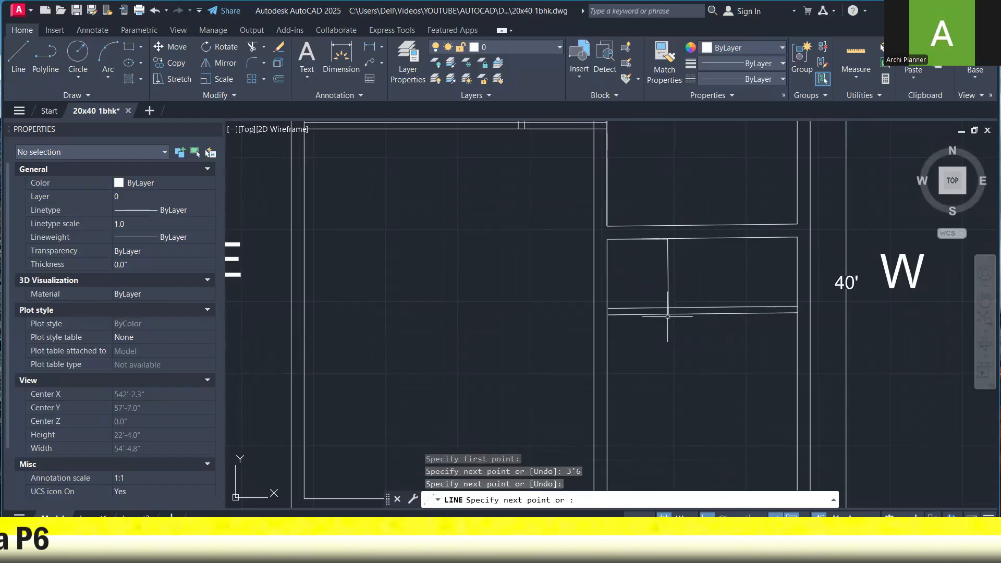
pyautogui.press('Escape')
pyautogui.press('Escape')
# - Erase the vertical line across the 4' strip and the 3'6" line along the cross wall
pyautogui.click(688, 286)
pyautogui.click(639, 273)
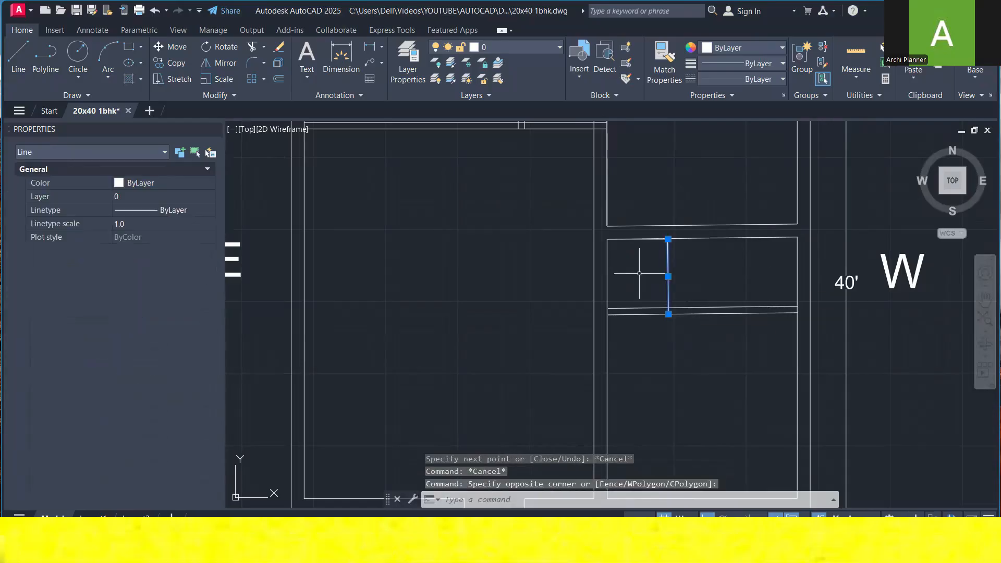
pyautogui.press('Delete')
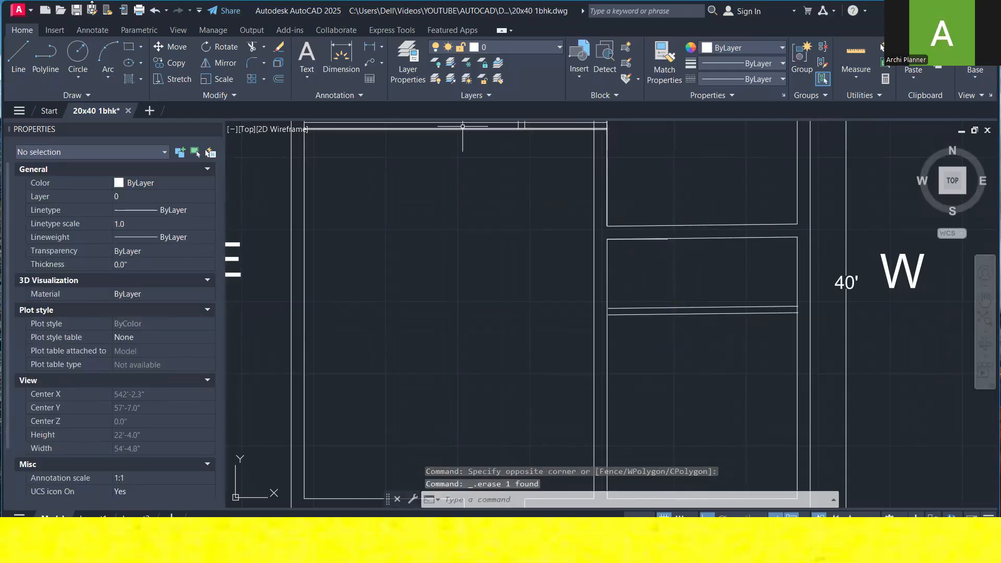
pyautogui.click(19, 52)
pyautogui.scroll(4, 641, 225)
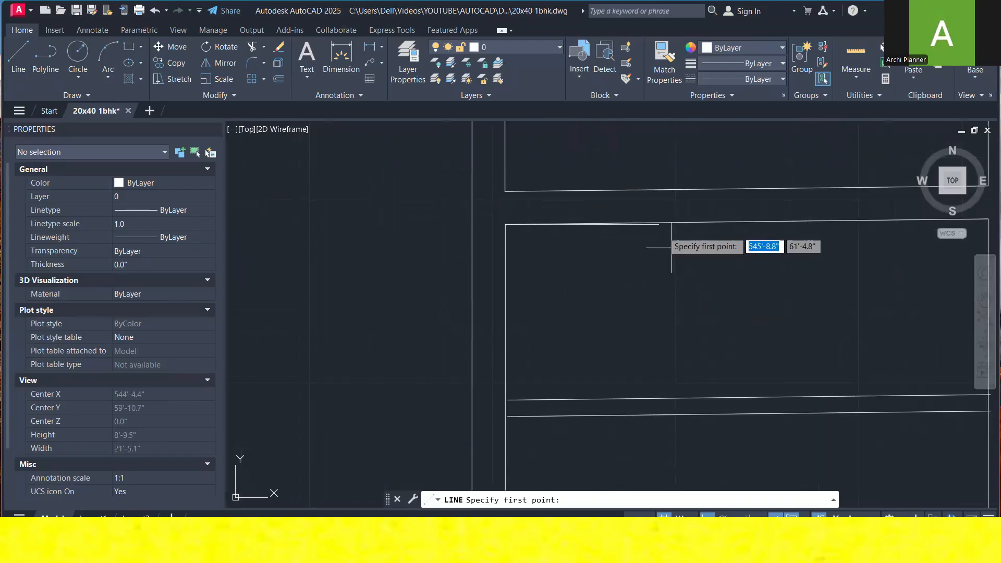
pyautogui.press('Escape')
pyautogui.scroll(2, 643, 219)
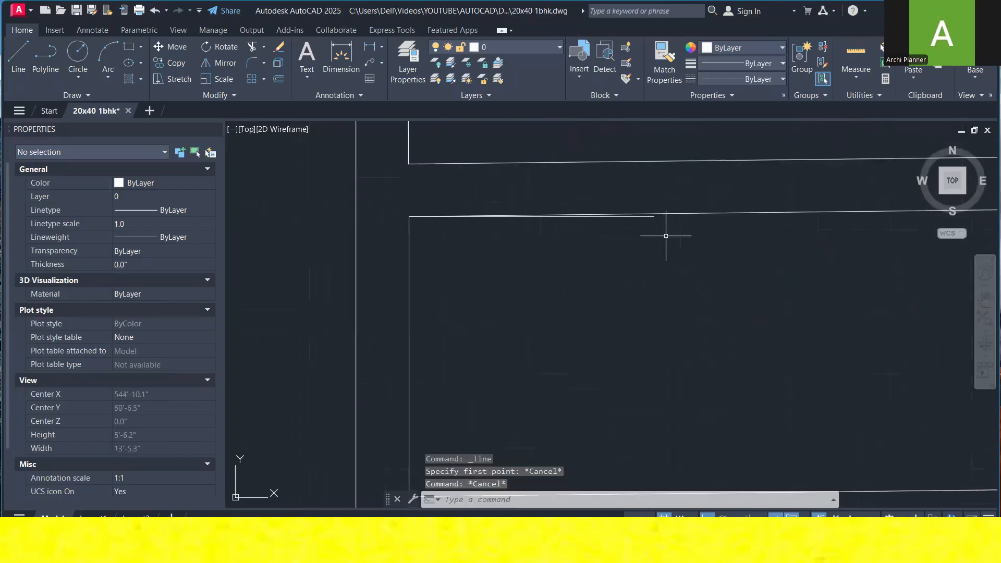
pyautogui.click(648, 216)
pyautogui.press('Delete')
pyautogui.scroll(-2, 608, 206)
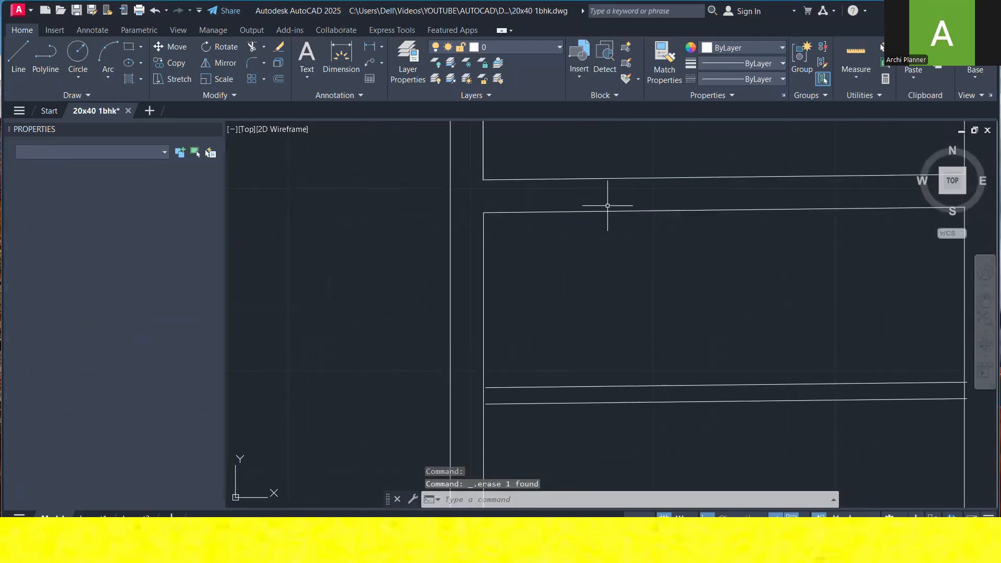
# - Extend both lines of the 4' strip's north wall to the partition's west face and trim the face between them
pyautogui.scroll(-2, 608, 209)
pyautogui.write('tr')
pyautogui.press('space')
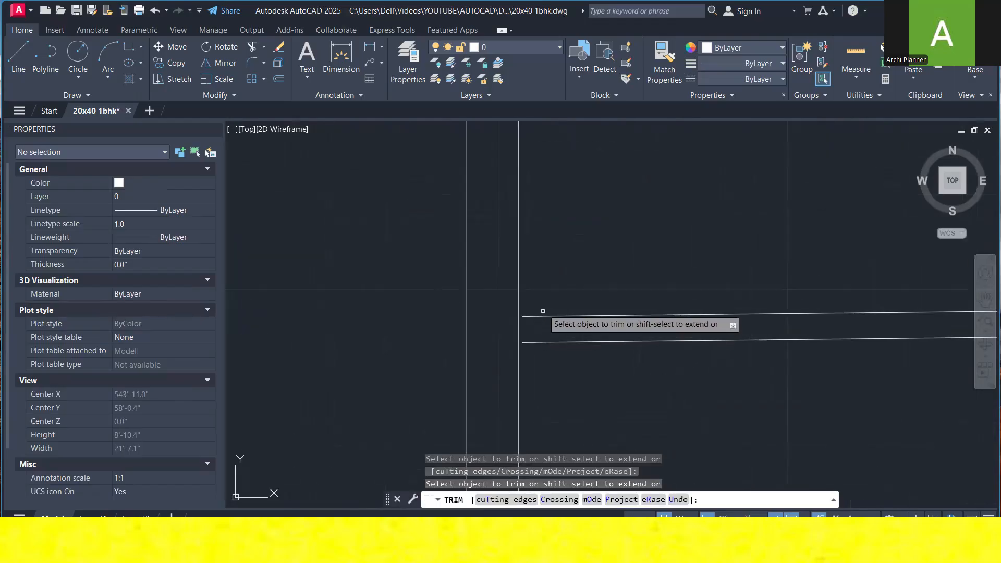
pyautogui.moveTo(530, 324)
pyautogui.mouseDown()
pyautogui.moveTo(530, 363)
pyautogui.moveTo(529, 323)
pyautogui.mouseUp()
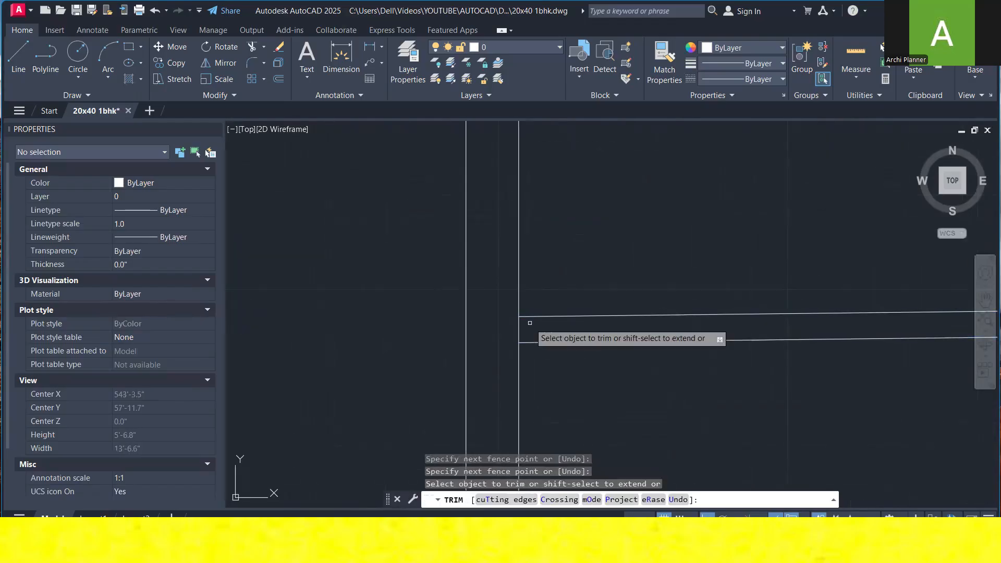
pyautogui.press('Escape')
pyautogui.scroll(-4, 537, 266)
pyautogui.press('Escape')
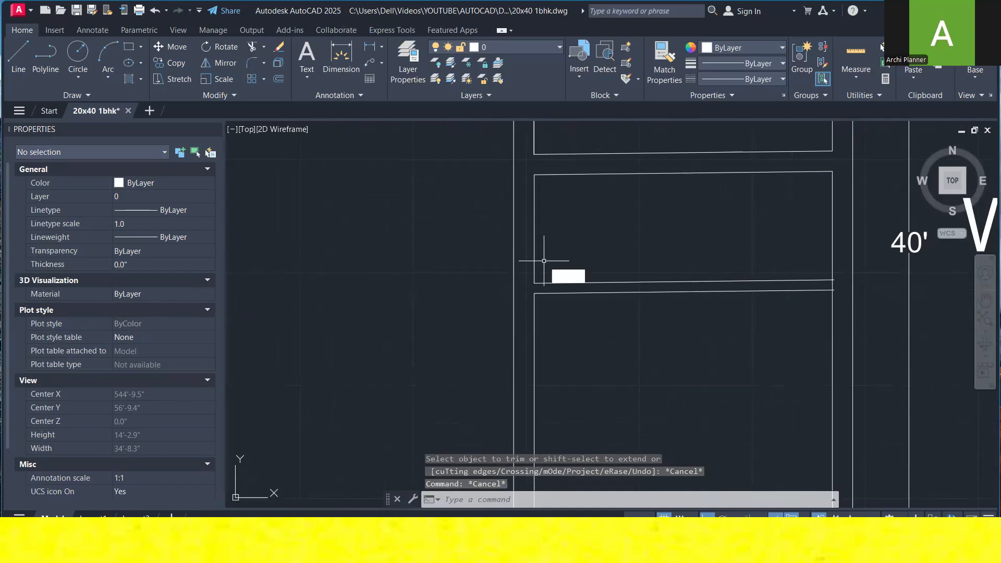
# - Offset the partition's west face 3'6" westward inside the 4' strip
pyautogui.write('o')
pyautogui.press('Return')
pyautogui.write("3'6")
pyautogui.press('Return')
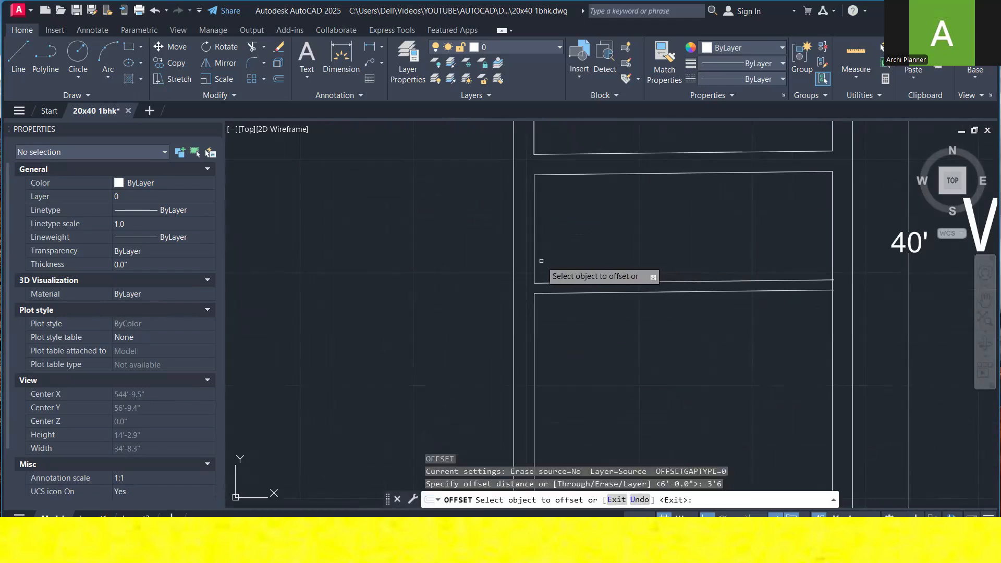
pyautogui.click(534, 255)
pyautogui.click(677, 239)
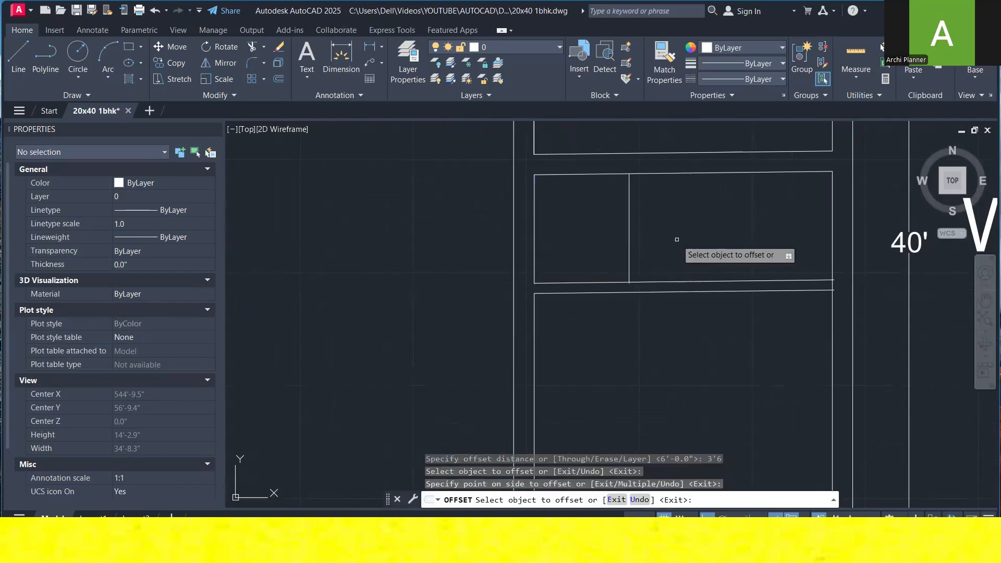
pyautogui.press('Escape')
pyautogui.press('Escape')
# - Offset the new dividing line 4.5" westward to form the divider's wall thickness
pyautogui.write('o')
pyautogui.press('Return')
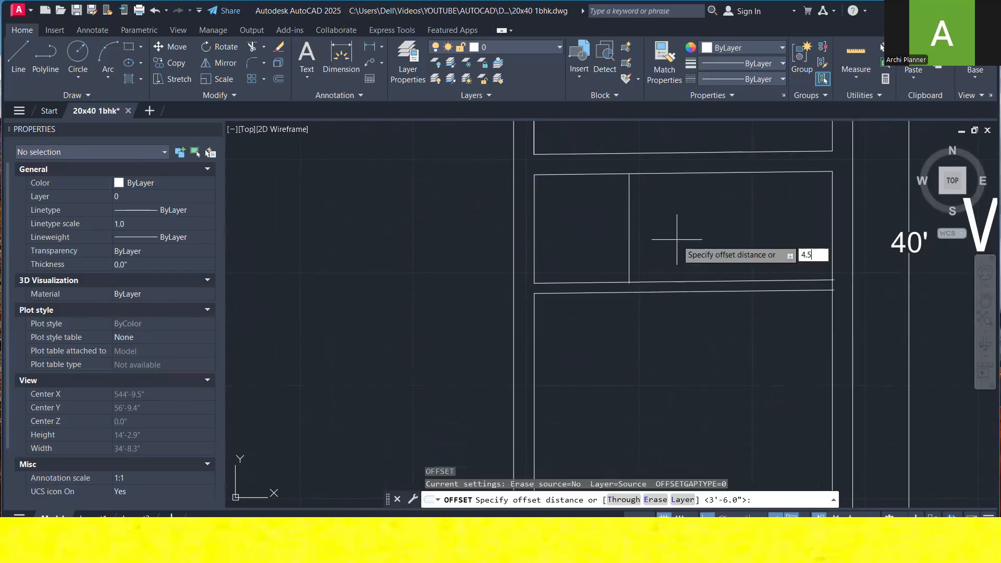
pyautogui.write('4.5')
pyautogui.press('Return')
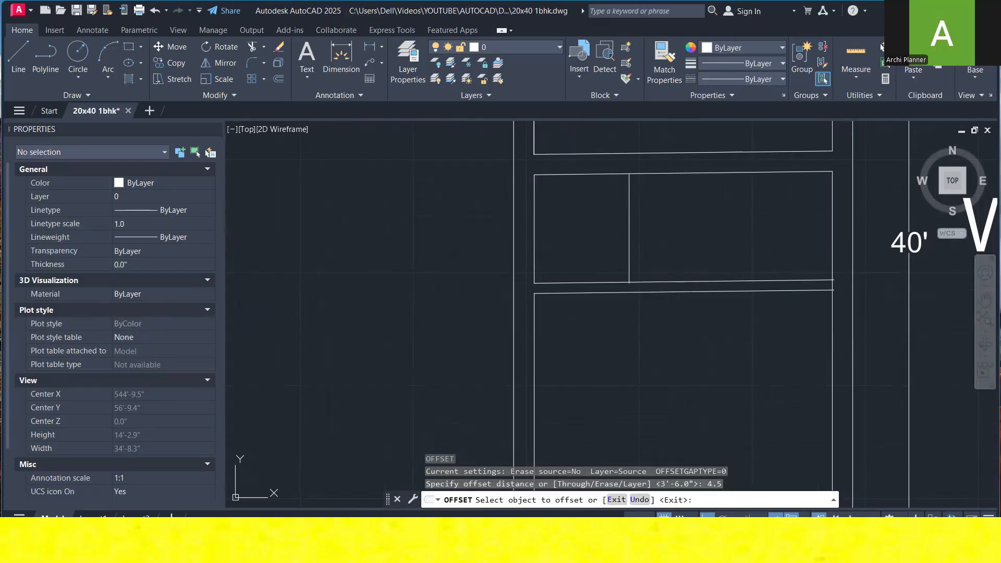
pyautogui.click(630, 203)
pyautogui.click(702, 202)
pyautogui.press('Escape')
pyautogui.press('Escape')
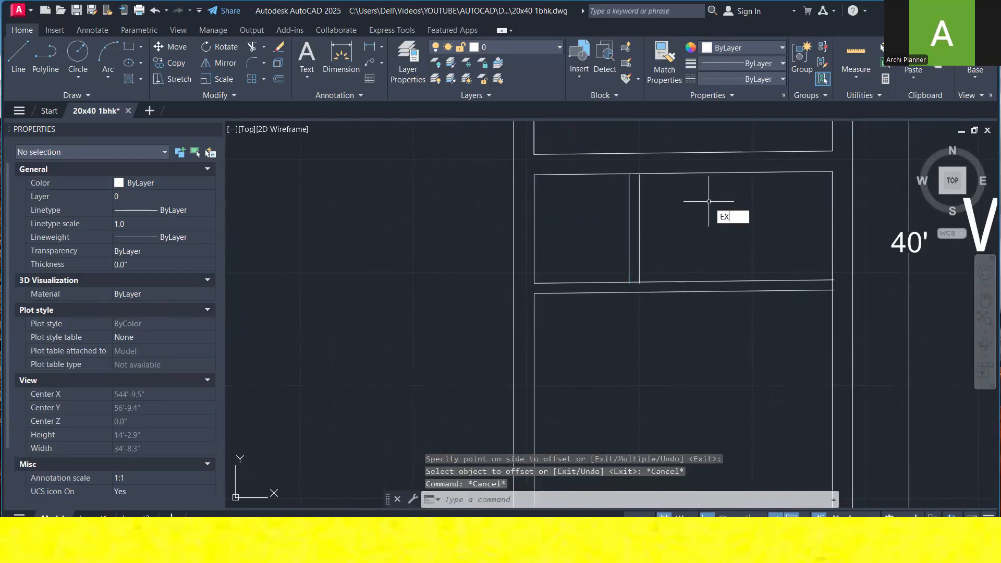
# - Extend the divider's east line to both cross walls' outer lines and trim the strip's north wall east of it
pyautogui.write('EX')
pyautogui.press('Return')
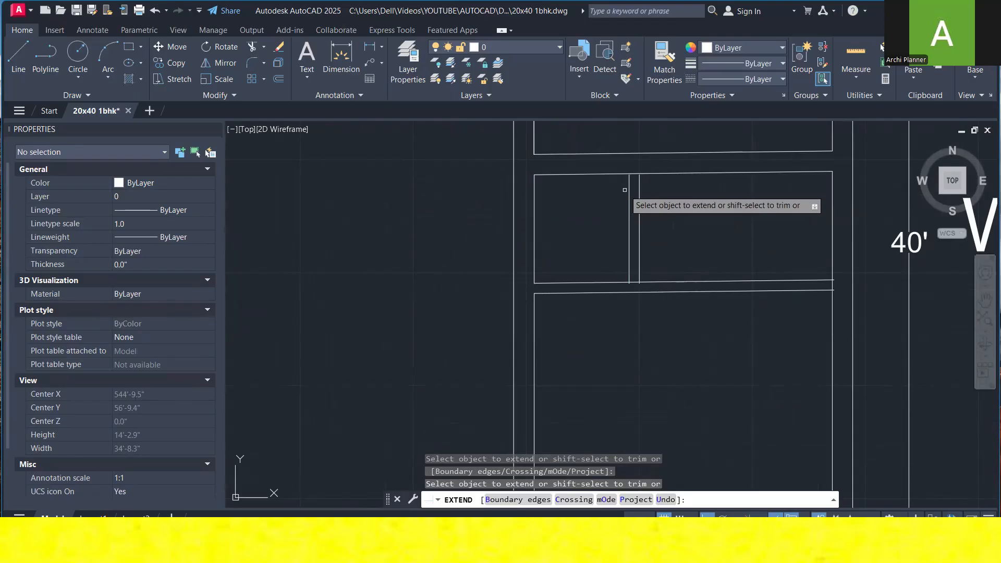
pyautogui.click(629, 214)
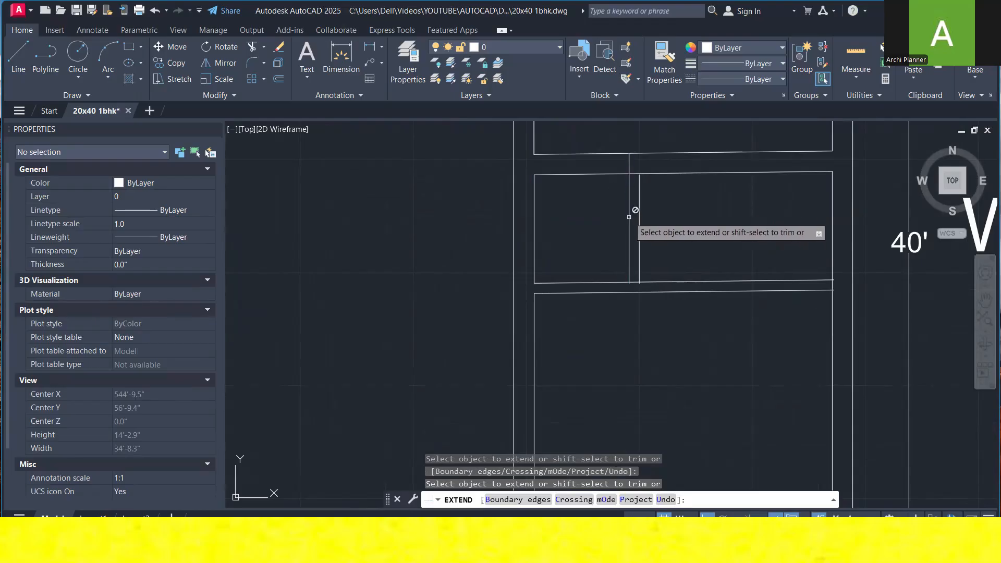
pyautogui.click(603, 240)
pyautogui.keyDown('shift'); pyautogui.click(592, 297); pyautogui.keyUp('shift')
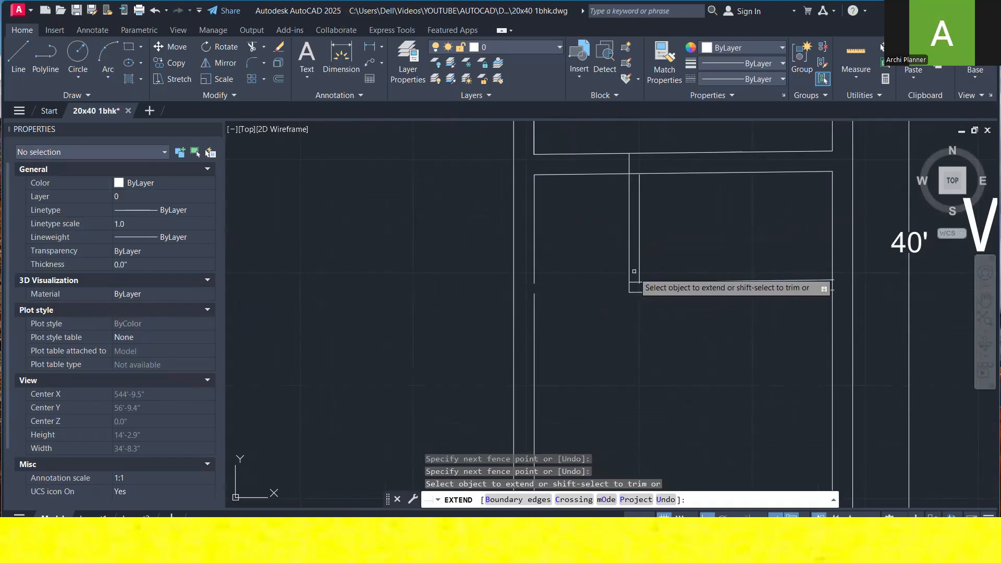
# - Trim the southern cross wall's lines east of the divider and remove the leftover partition face segment between the two cross walls
pyautogui.click(534, 268)
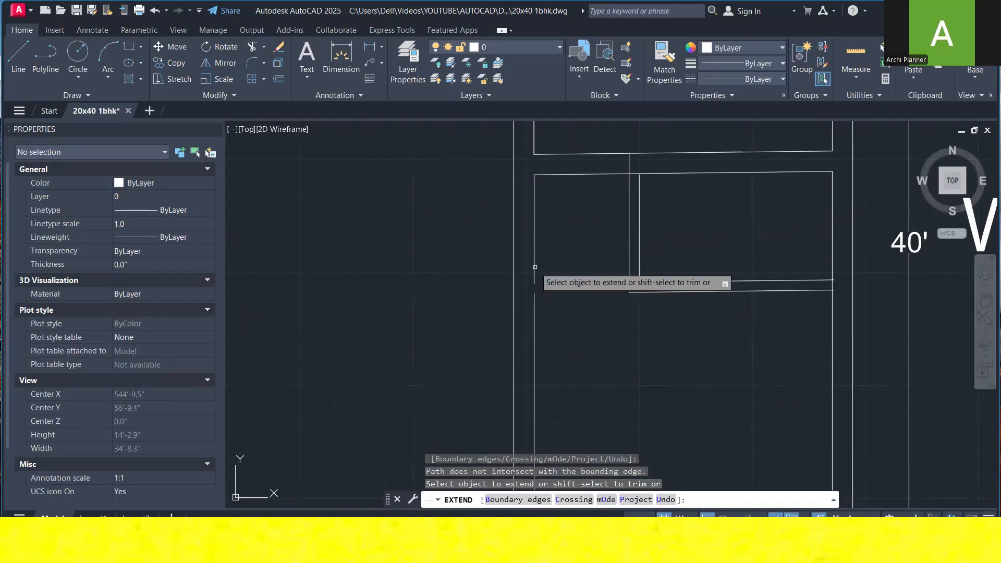
pyautogui.keyDown('shift'); pyautogui.click(580, 172); pyautogui.keyUp('shift')
pyautogui.click(572, 152)
pyautogui.keyDown('shift'); pyautogui.click(571, 173); pyautogui.keyUp('shift')
pyautogui.click(555, 189)
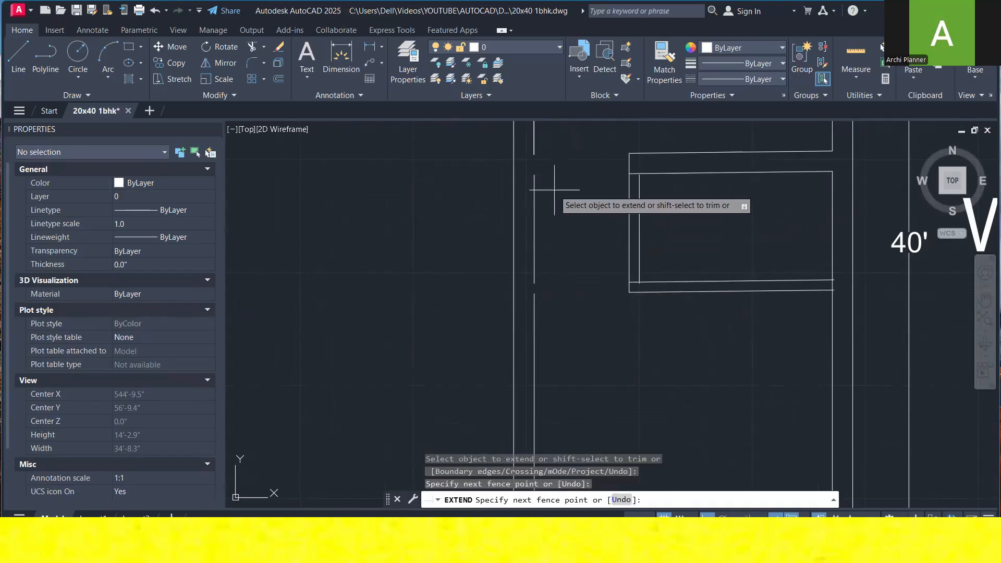
pyautogui.press('Return')
# - Draw lines across the thickness of the long north-south partition to cap both wall ends at the passage opening
pyautogui.click(18, 53)
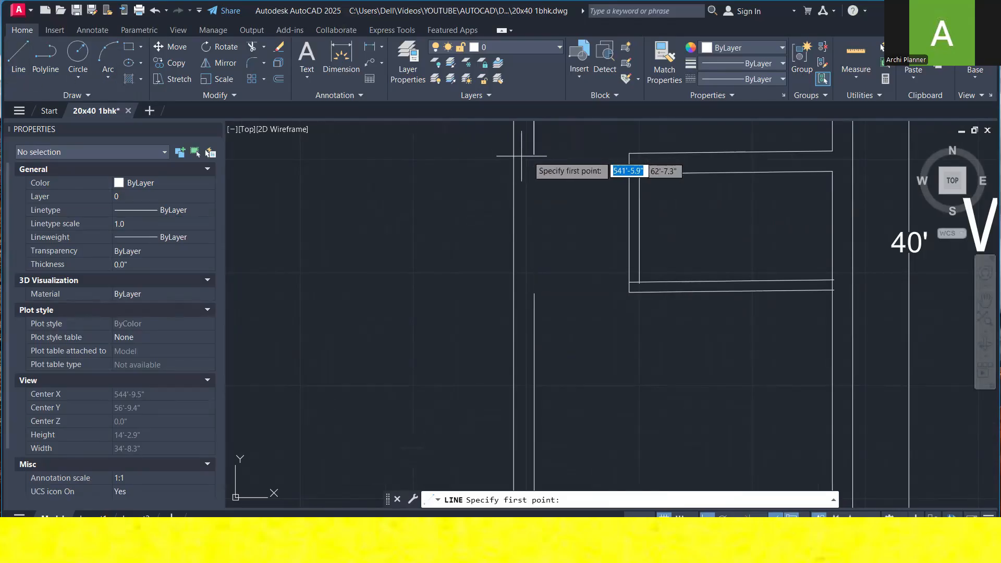
pyautogui.click(533, 153)
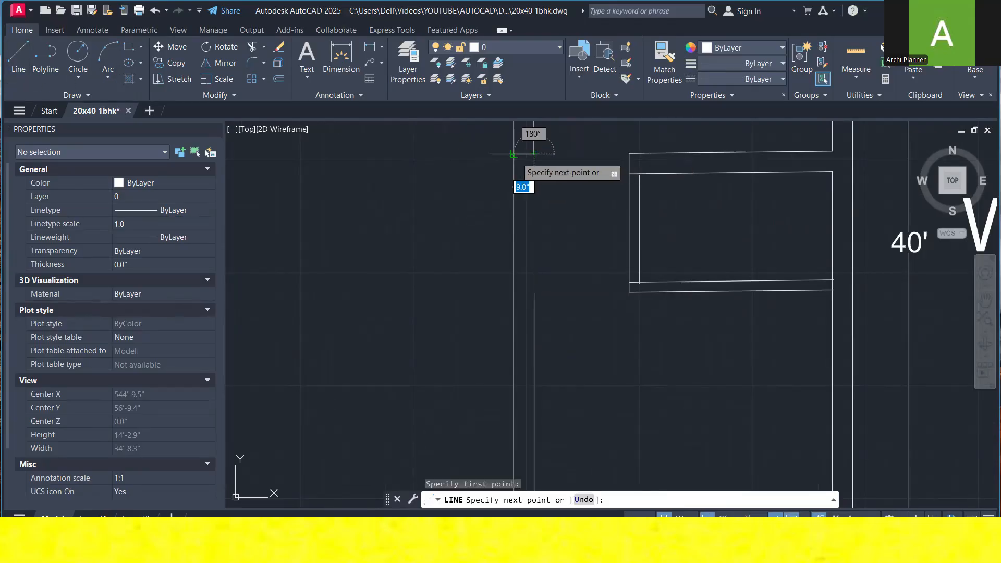
pyautogui.click(514, 154)
pyautogui.press('Escape')
pyautogui.press('Return')
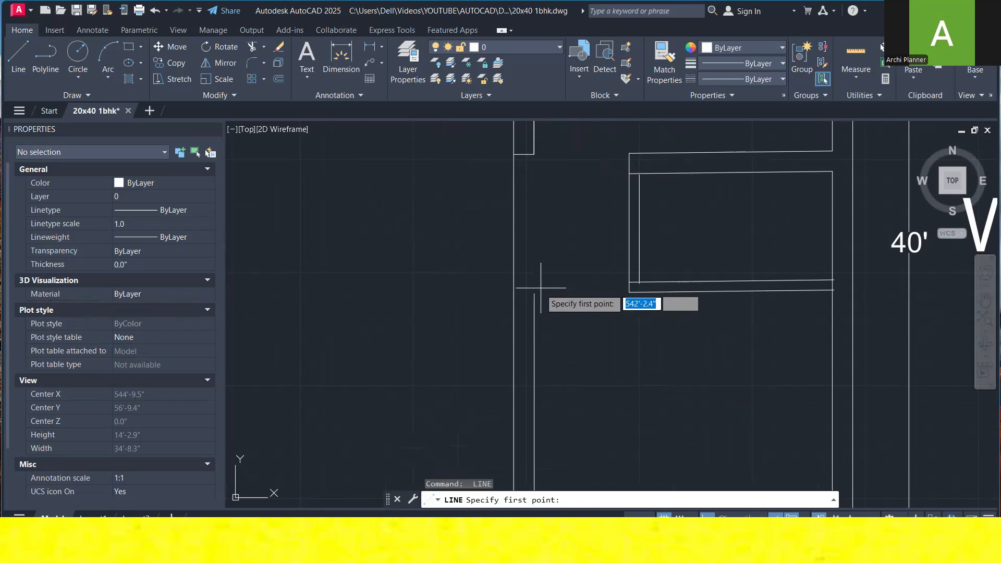
pyautogui.click(536, 290)
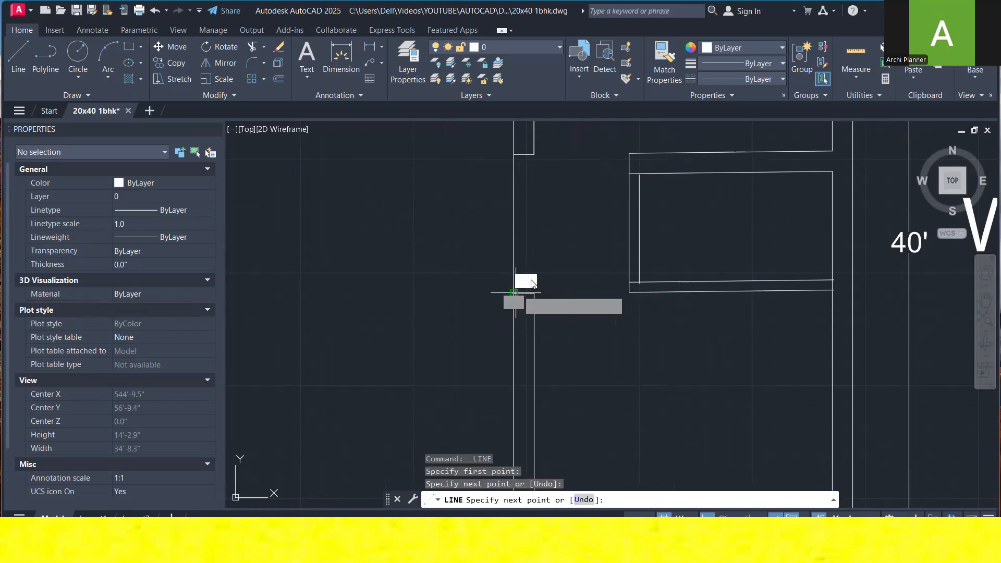
pyautogui.press('Escape')
pyautogui.press('Escape')
pyautogui.press('Escape')
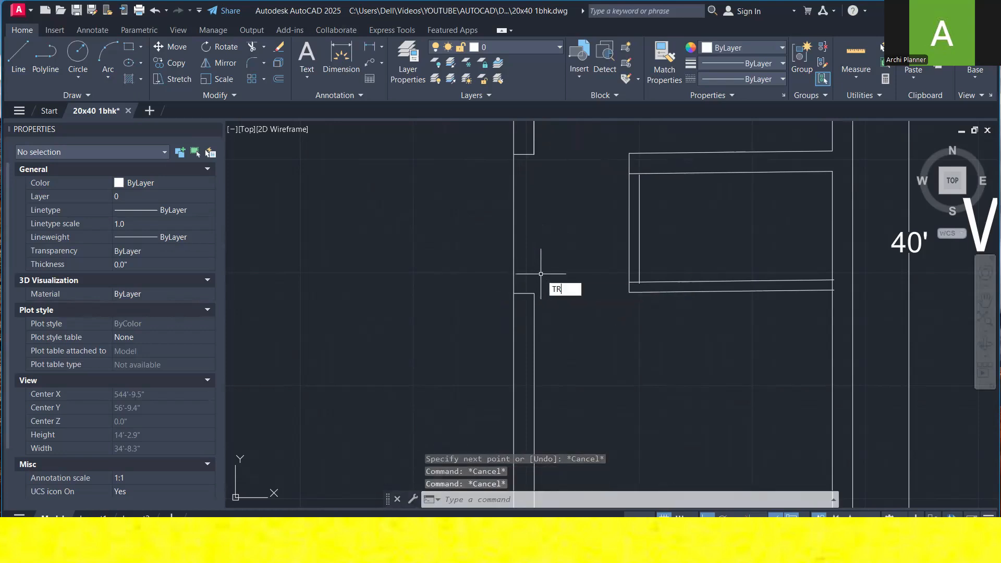
# - Trim the partition's remaining east face between the two end caps to clear the passage opening
pyautogui.write('tr')
pyautogui.press('Return')
pyautogui.click(535, 247)
pyautogui.click(507, 242)
pyautogui.scroll(-3, 549, 233)
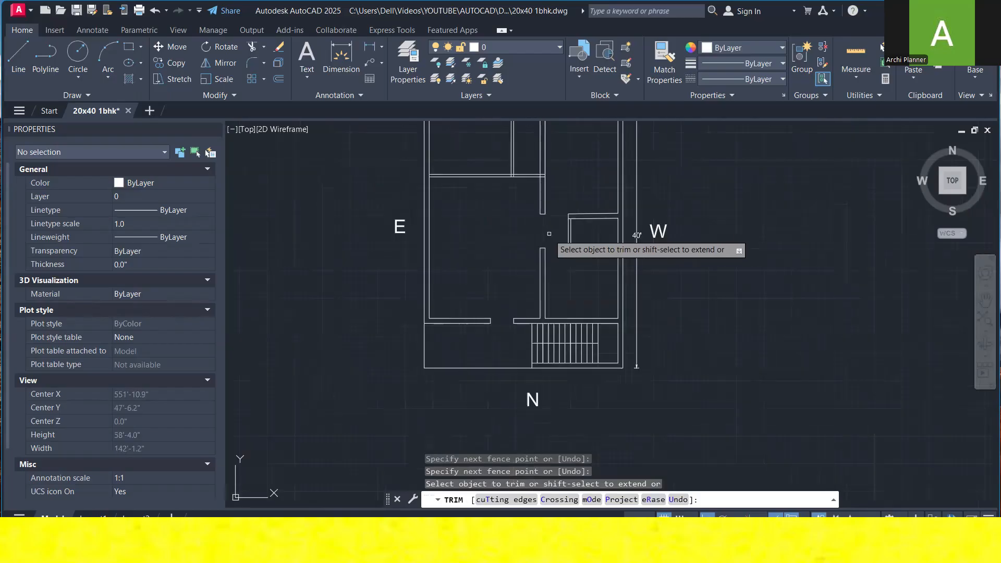
# - Draw a line 2'6" north along the partition from the south outer wall's inner face, then across the partition's thickness
pyautogui.moveTo(549, 234); pyautogui.dragTo(581, 312, button='middle')
pyautogui.click(18, 57)
pyautogui.scroll(2, 569, 197)
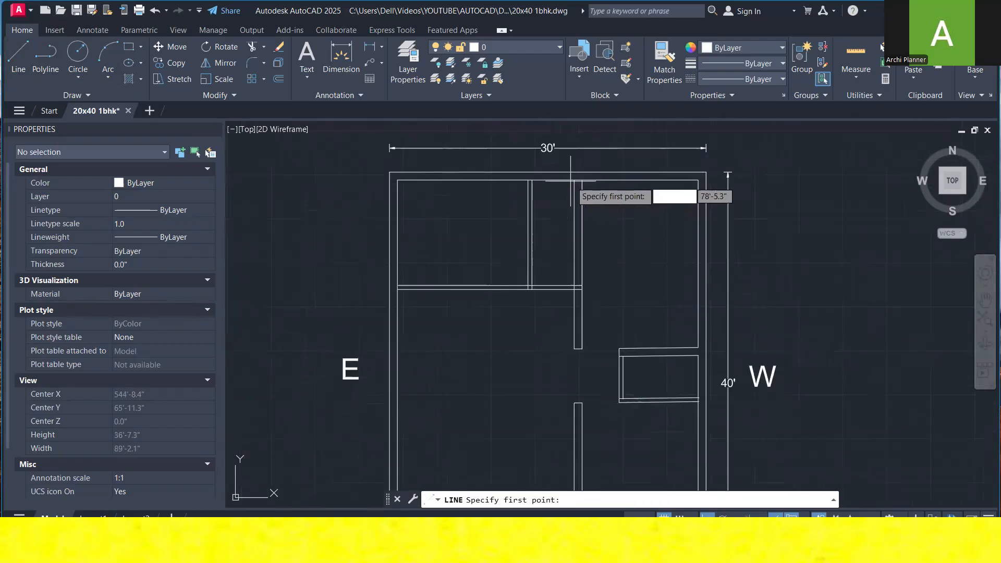
pyautogui.click(542, 180)
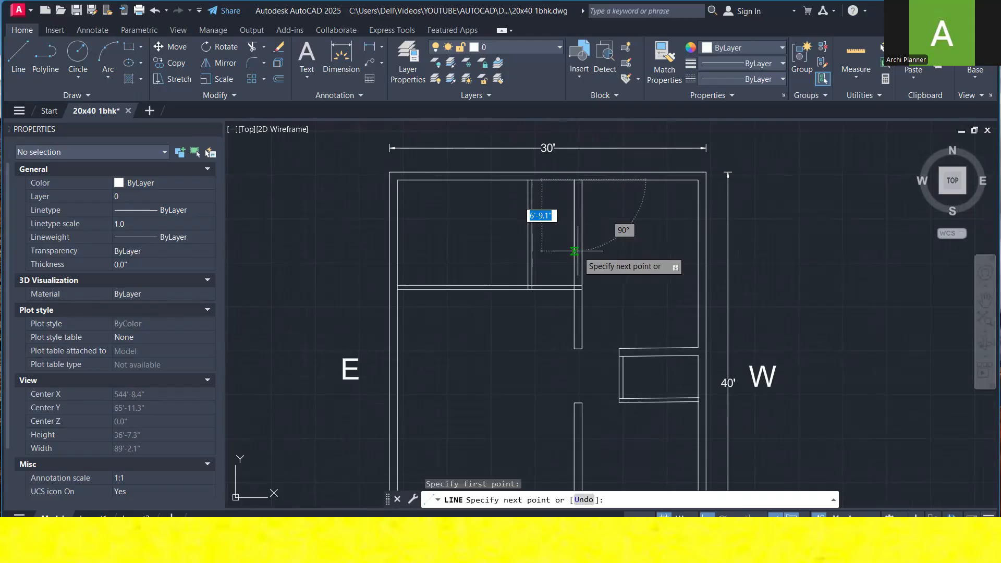
pyautogui.write("2'6")
pyautogui.press('Return')
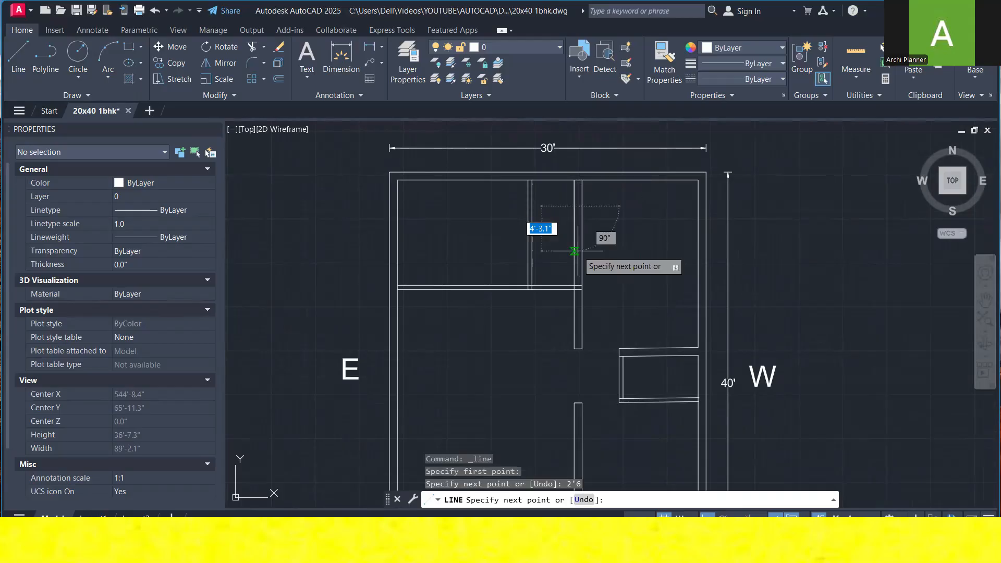
pyautogui.click(581, 207)
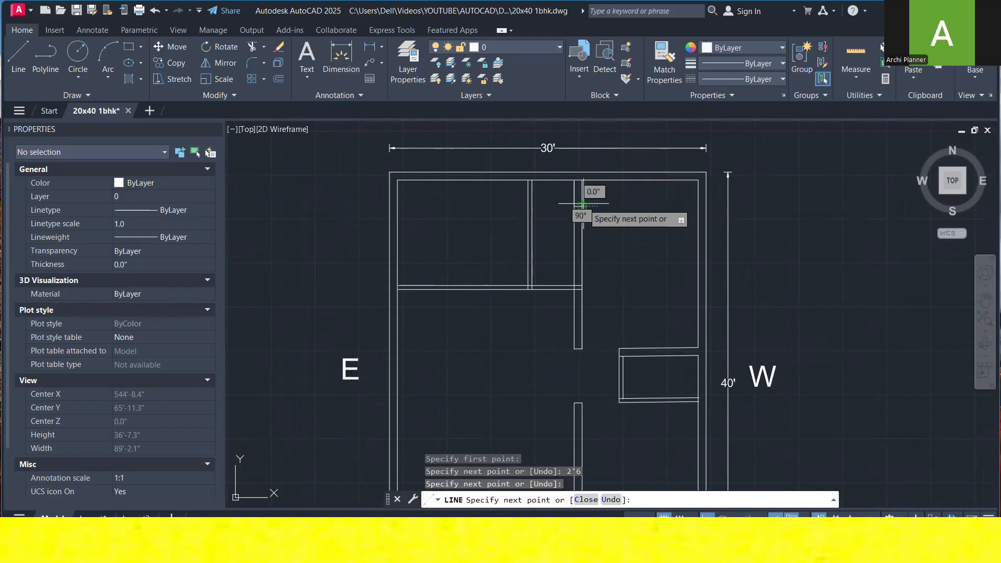
pyautogui.press('Escape')
pyautogui.press('Escape')
# - Trim both partition faces between the south outer wall and the new cross line to open the doorway
pyautogui.press('Return')
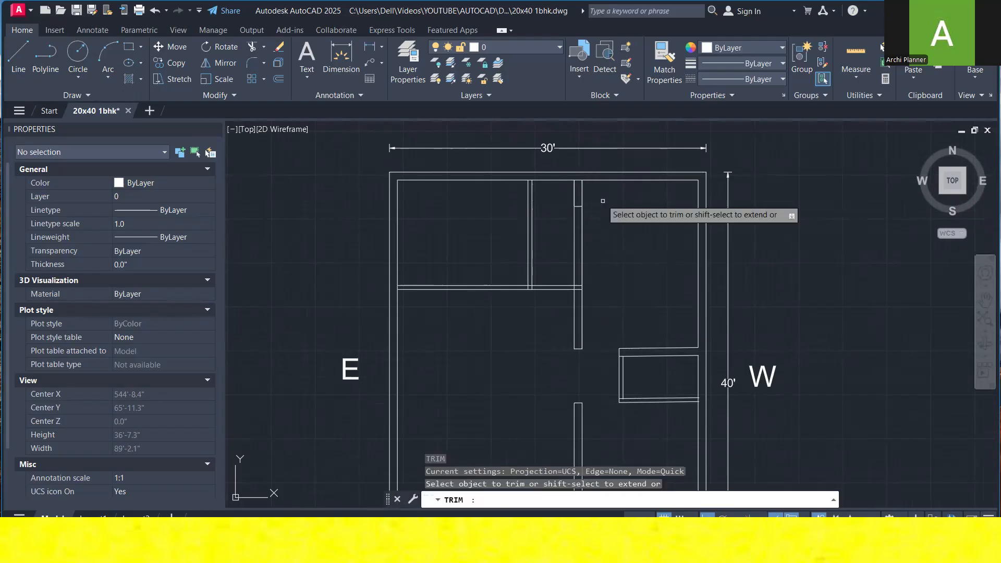
pyautogui.moveTo(600, 193); pyautogui.dragTo(566, 194)
pyautogui.scroll(-2, 566, 194)
pyautogui.press('Escape')
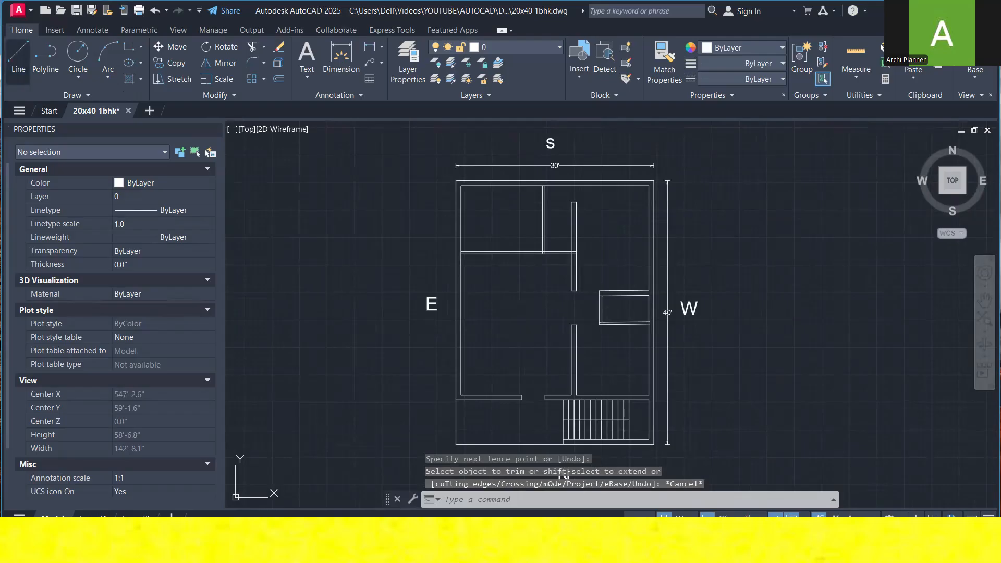
# - Draw a straight 32'6" line from the main door opening's east jamb to the south outer wall's outer face
pyautogui.press('l')
pyautogui.press('Return')
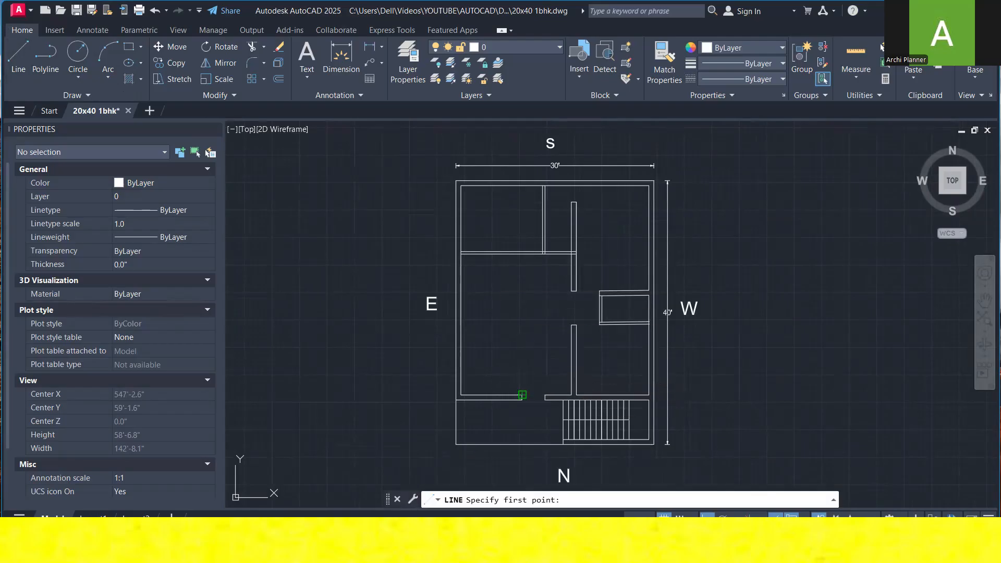
pyautogui.click(522, 395)
pyautogui.scroll(2, 522, 180)
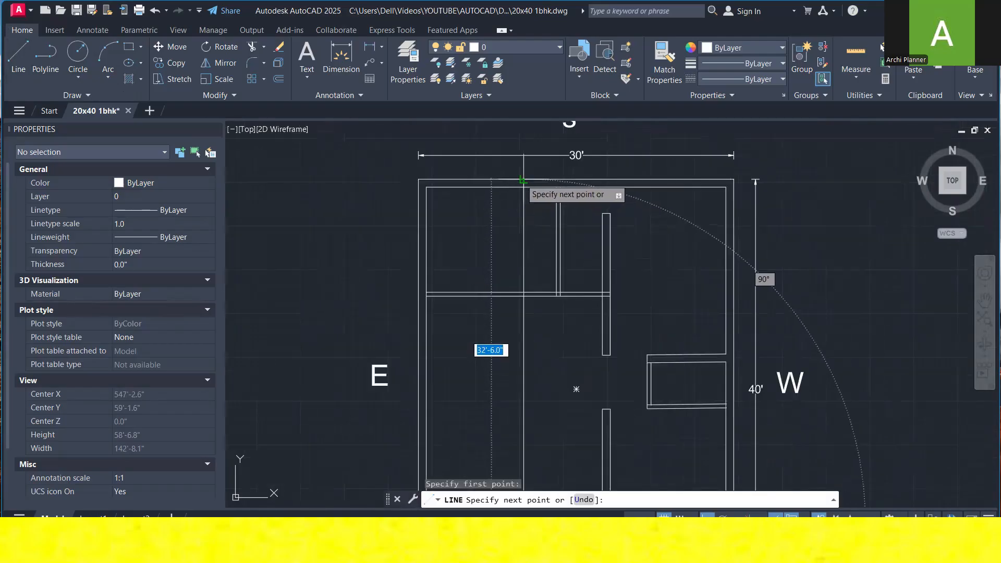
pyautogui.click(523, 180)
pyautogui.press('Escape')
pyautogui.press('Escape')
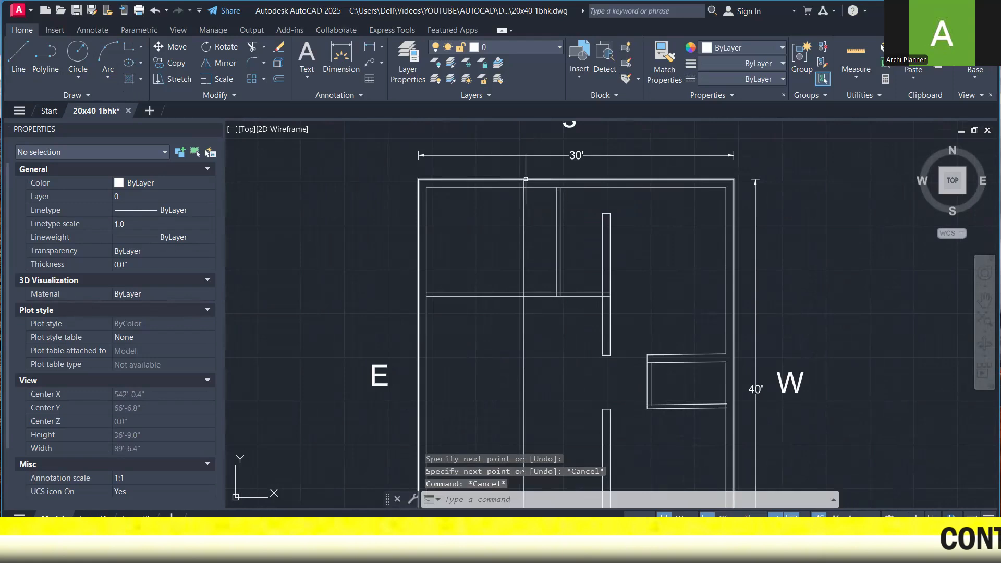
# - Offset the long door alignment line 3' to the west
pyautogui.press('o')
pyautogui.press('Return')
pyautogui.write("3'")
pyautogui.press('Return')
pyautogui.scroll(3, 526, 179)
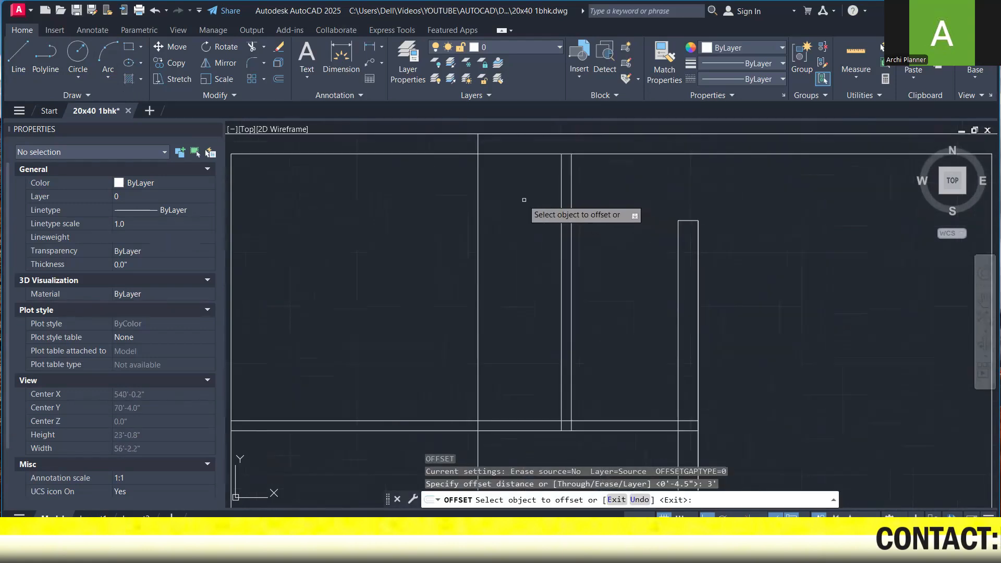
pyautogui.click(477, 177)
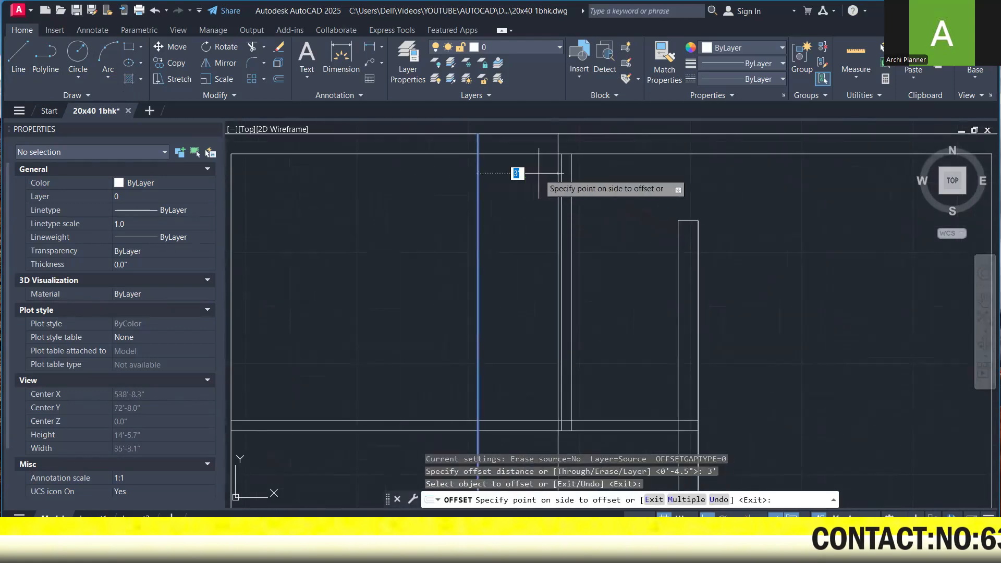
pyautogui.click(527, 171)
pyautogui.press('Escape')
pyautogui.press('Escape')
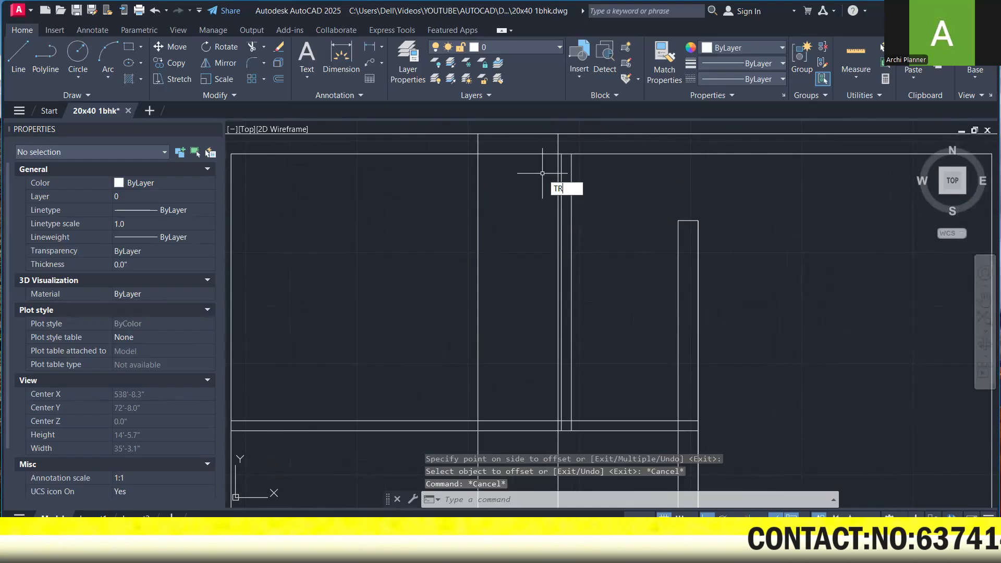
# - Trim the south outer wall and the southeast cross wall between the two alignment lines, and cut away the lines outside the walls
pyautogui.press('Return')
pyautogui.click(521, 127)
pyautogui.scroll(-2, 517, 138)
pyautogui.click(521, 336)
pyautogui.click(566, 354)
pyautogui.click(465, 344)
pyautogui.click(485, 284)
pyautogui.click(503, 281)
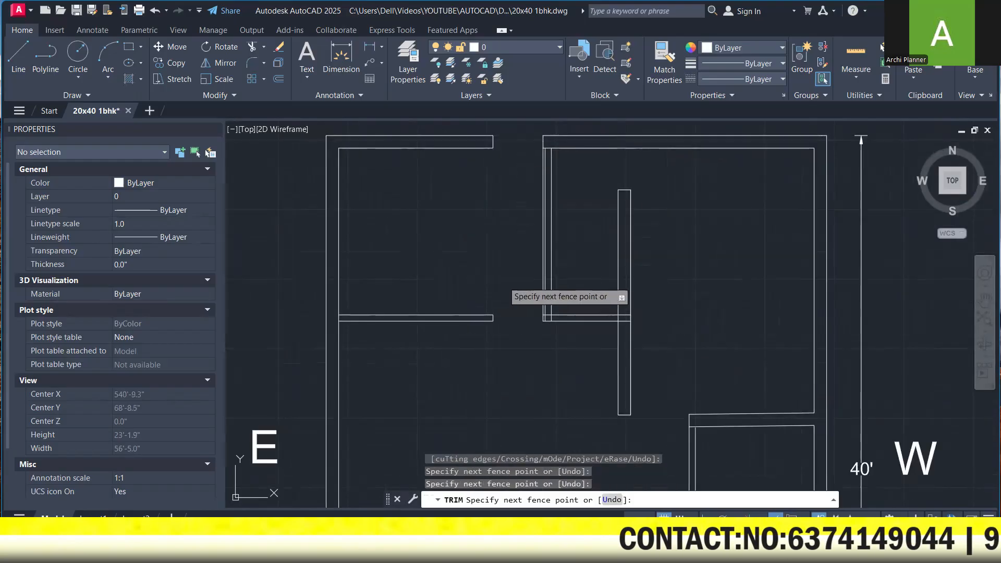
# - Remove the leftover alignment line beside the southeast divider wall and trim the overlapping lines where the divider meets the cross wall
pyautogui.press('Return')
pyautogui.scroll(2, 536, 277)
pyautogui.click(546, 277)
pyautogui.scroll(3, 563, 339)
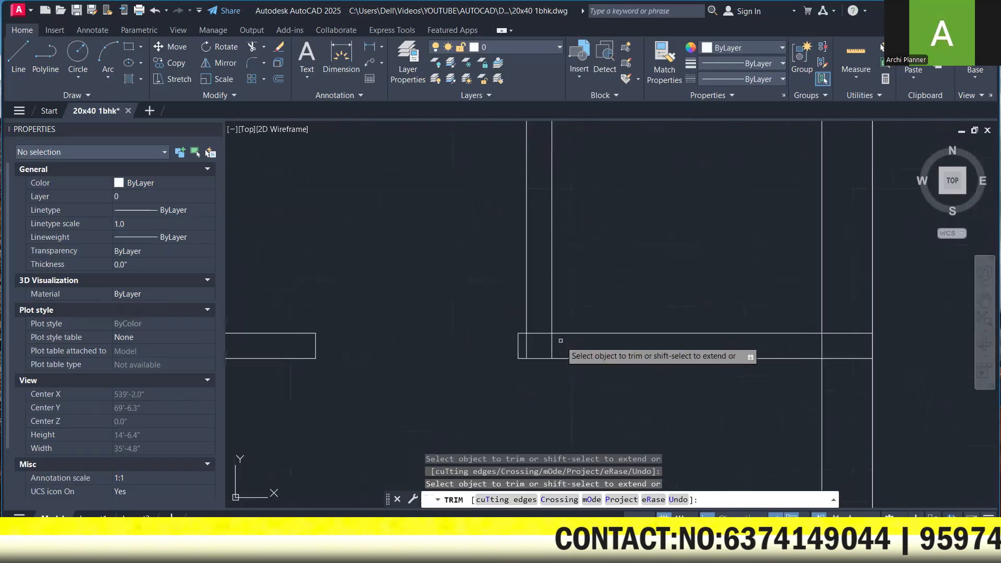
pyautogui.click(561, 341)
pyautogui.click(528, 343)
pyautogui.click(541, 333)
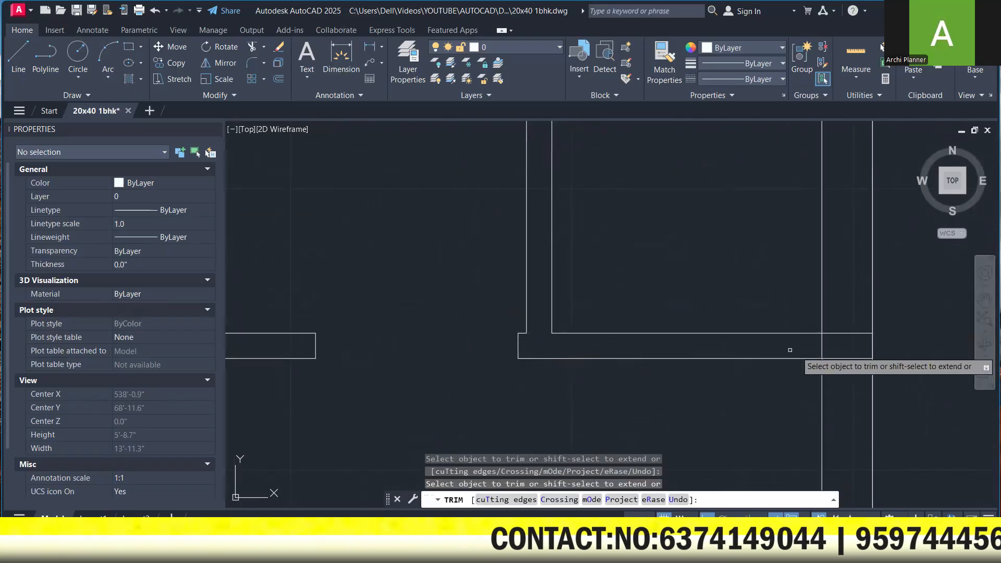
# - Trim the overlapping lines where the southeast cross wall meets the long partition
pyautogui.click(840, 372)
pyautogui.click(836, 322)
pyautogui.click(832, 342)
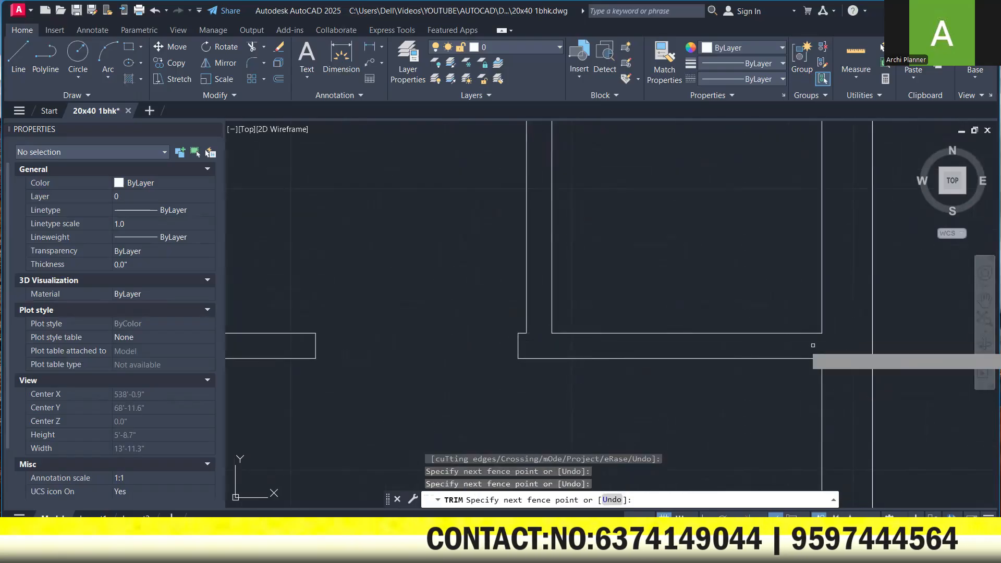
pyautogui.click(810, 345)
# - Extend the southeast divider's east face to the south wall's outer face and trim the wall stubs and overlap at that corner
pyautogui.scroll(-3, 788, 342)
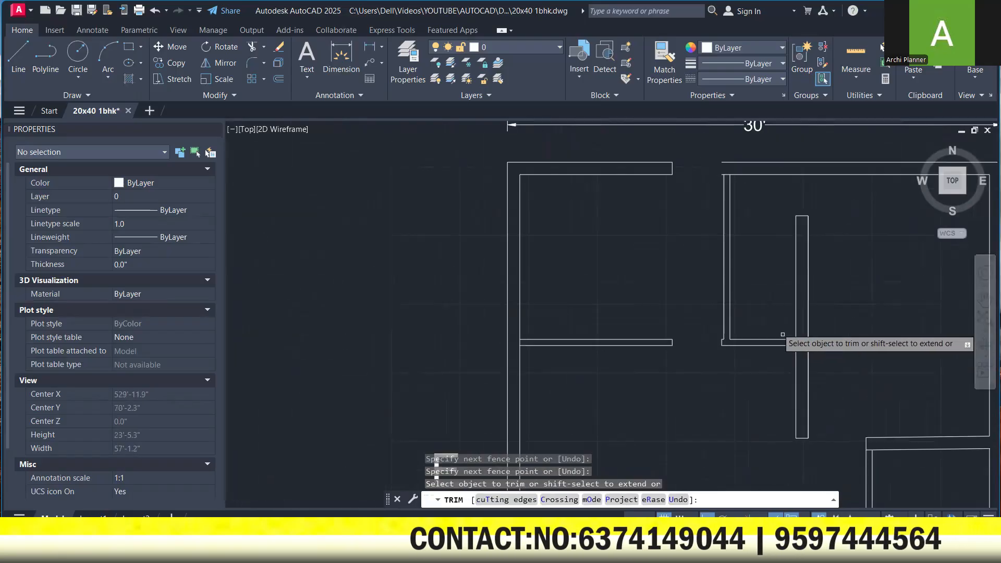
pyautogui.keyDown('shift'); pyautogui.click(724, 187); pyautogui.keyUp('shift')
pyautogui.scroll(5, 726, 164)
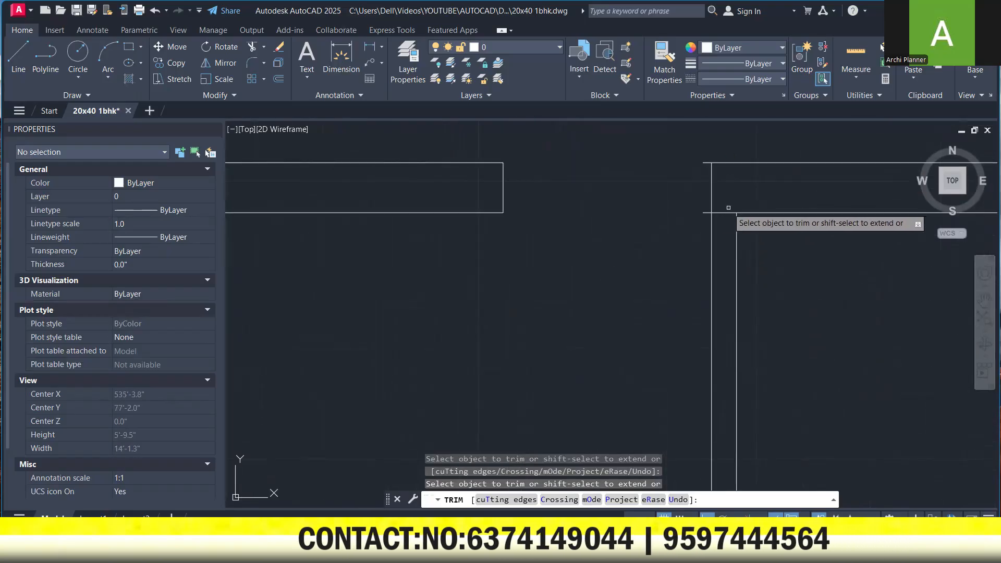
pyautogui.click(709, 163)
pyautogui.moveTo(720, 197); pyautogui.dragTo(728, 228)
pyautogui.scroll(-6, 695, 185)
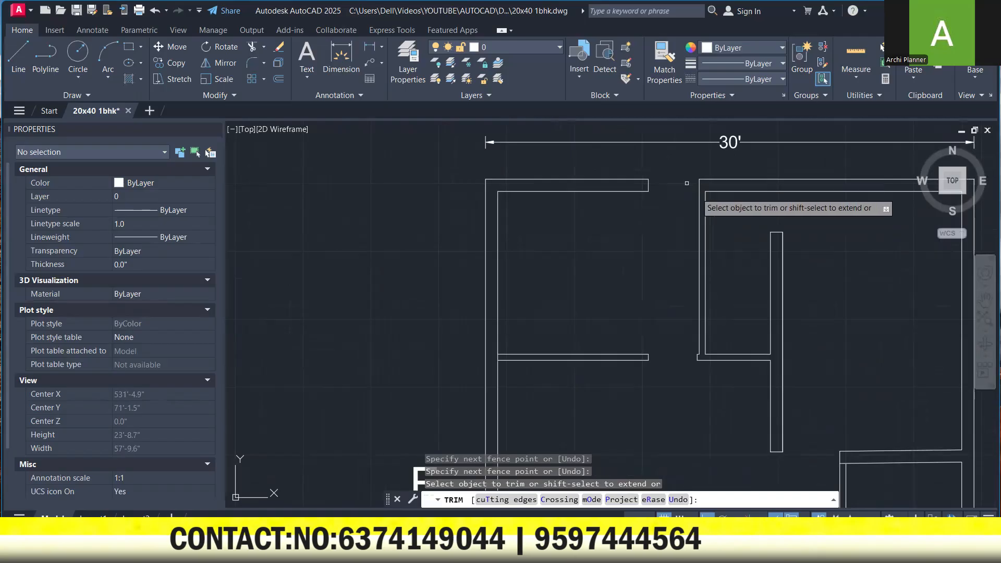
# - Trim the short cross-wall stub projecting east of the southeast divider's north end
pyautogui.scroll(5, 631, 269)
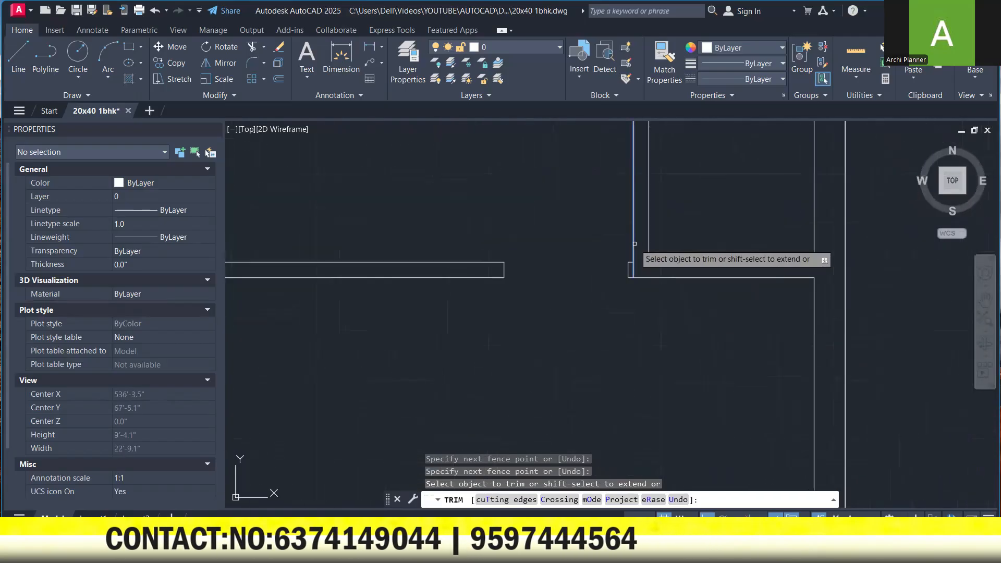
pyautogui.scroll(5, 633, 255)
pyautogui.moveTo(603, 230); pyautogui.dragTo(620, 327)
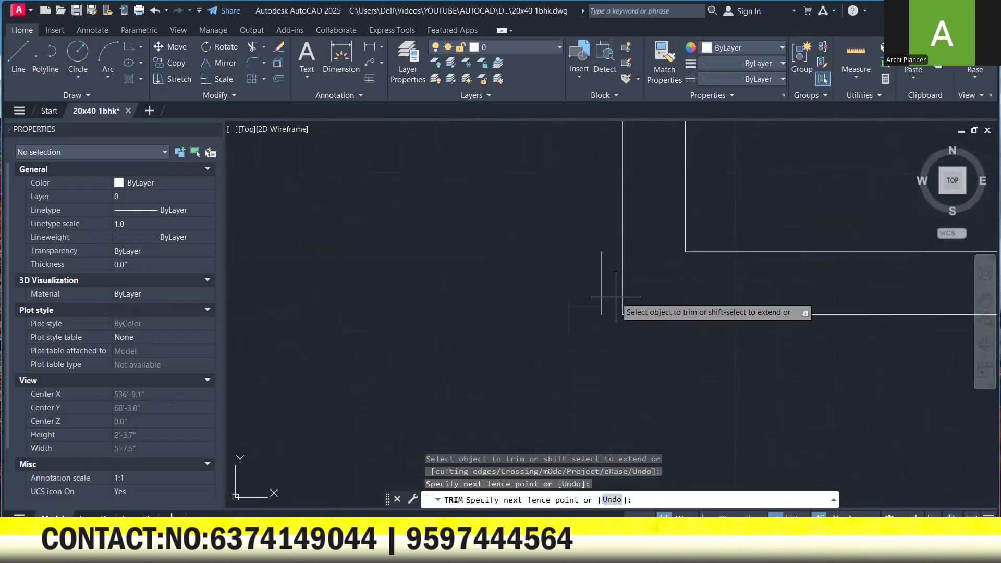
# - Draw a line 2'6" north along the small west room's east wall from its south wall's inner face, then across the wall
pyautogui.scroll(-17, 570, 283)
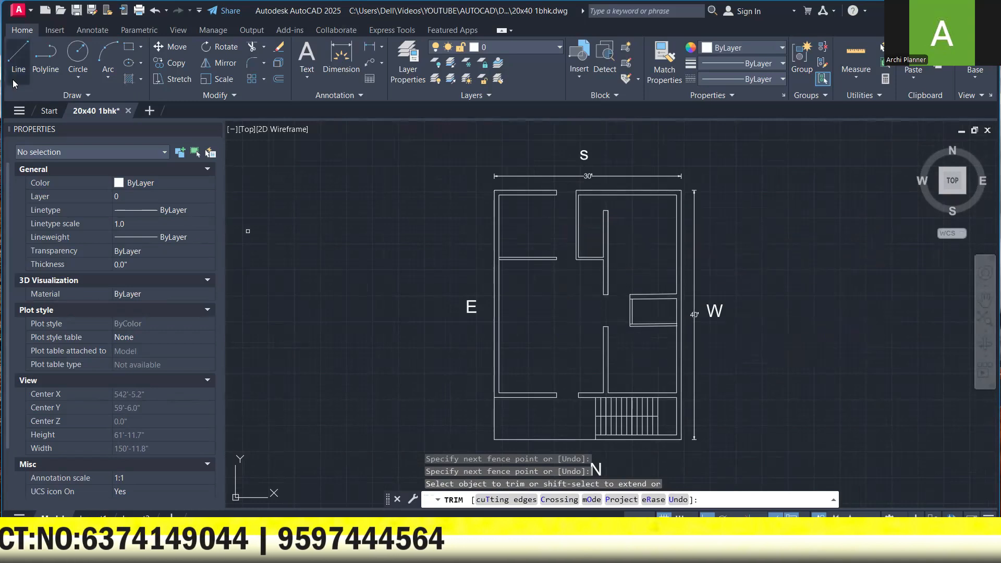
pyautogui.click(17, 58)
pyautogui.scroll(5, 621, 304)
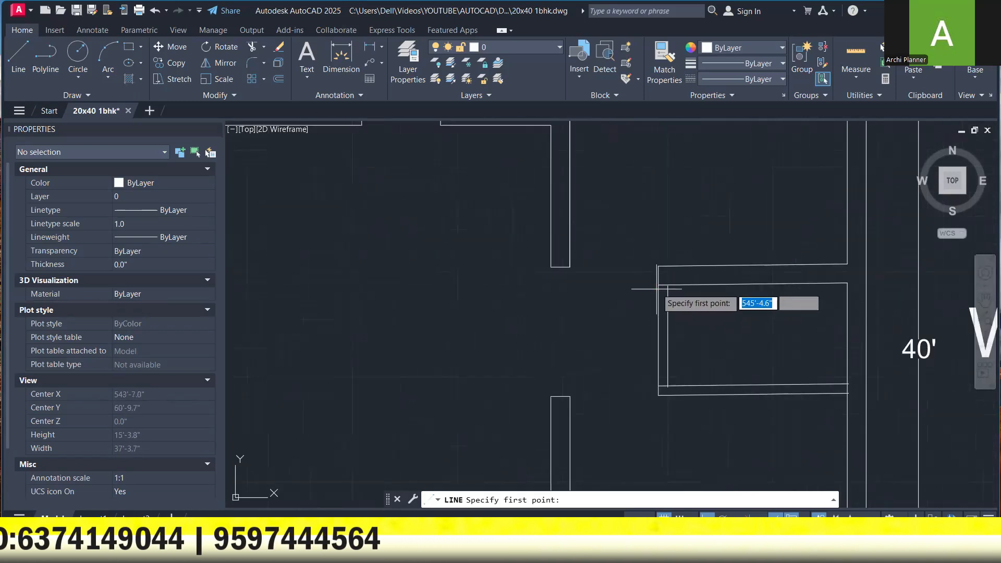
pyautogui.click(659, 285)
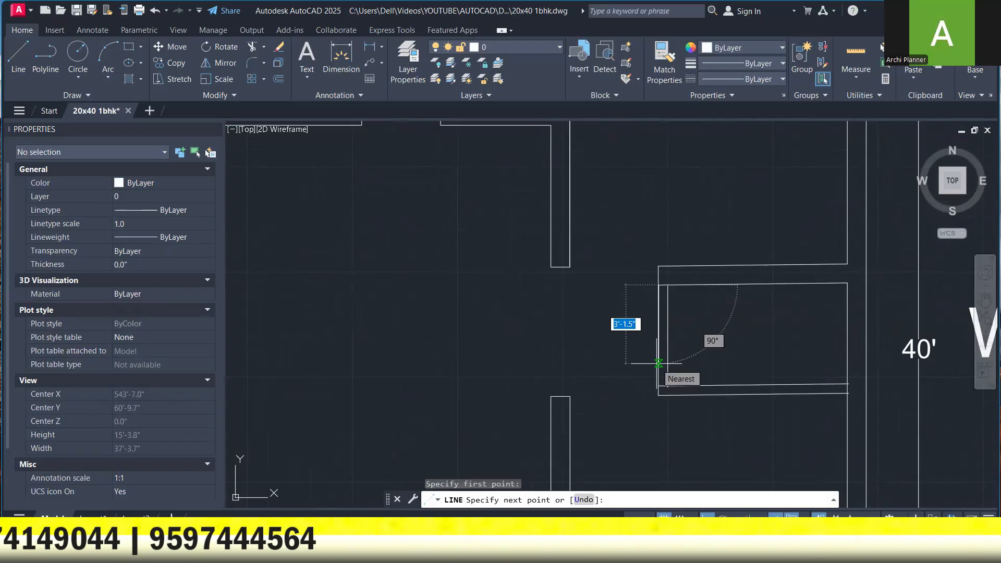
pyautogui.write("2'6")
pyautogui.press('Return')
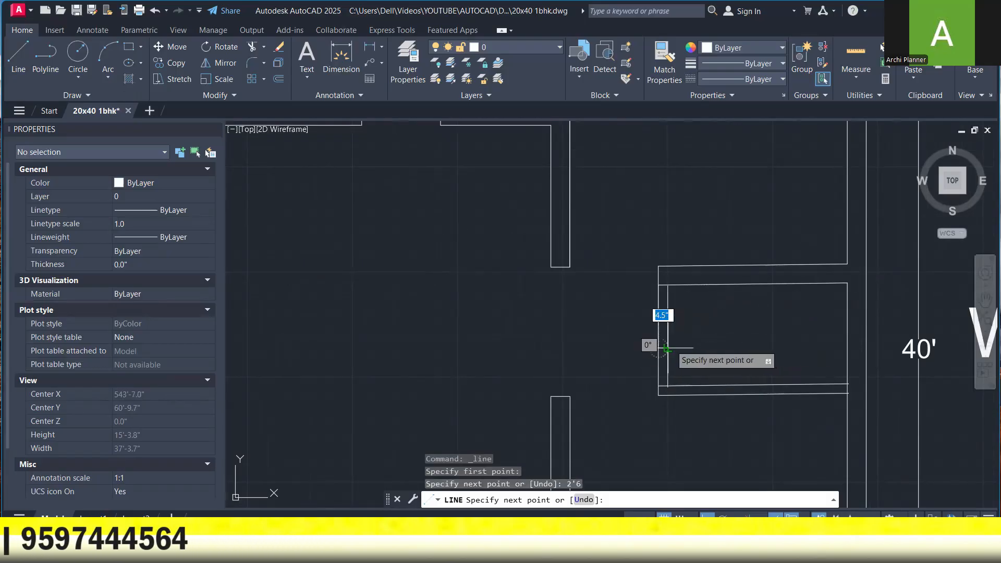
pyautogui.click(668, 348)
pyautogui.press('Escape')
# - Trim out the door opening in the small west room's east wall and clean up its northeast wall corner
pyautogui.press('Return')
pyautogui.moveTo(686, 327); pyautogui.dragTo(645, 327)
pyautogui.scroll(-3, 640, 320)
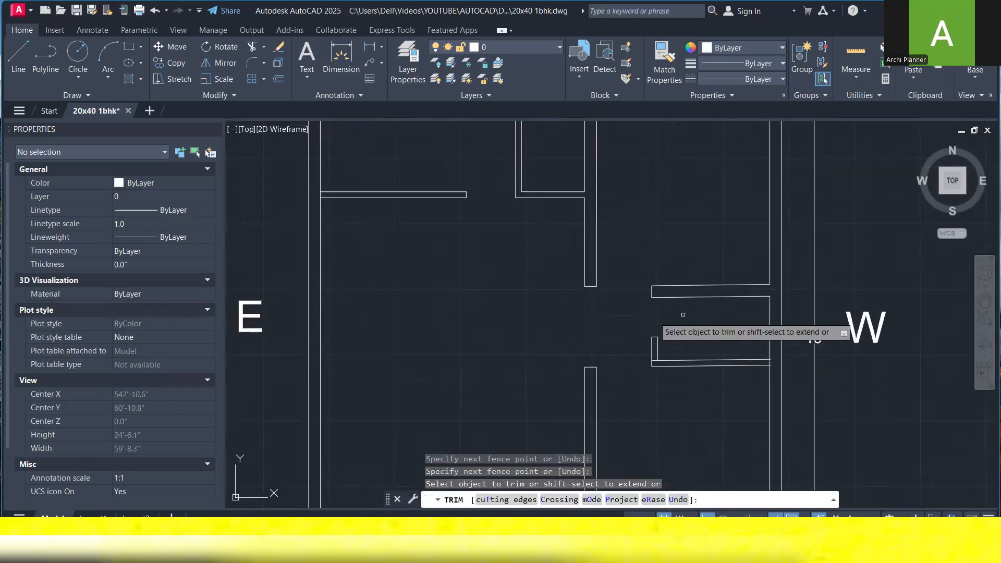
pyautogui.scroll(2, 657, 355)
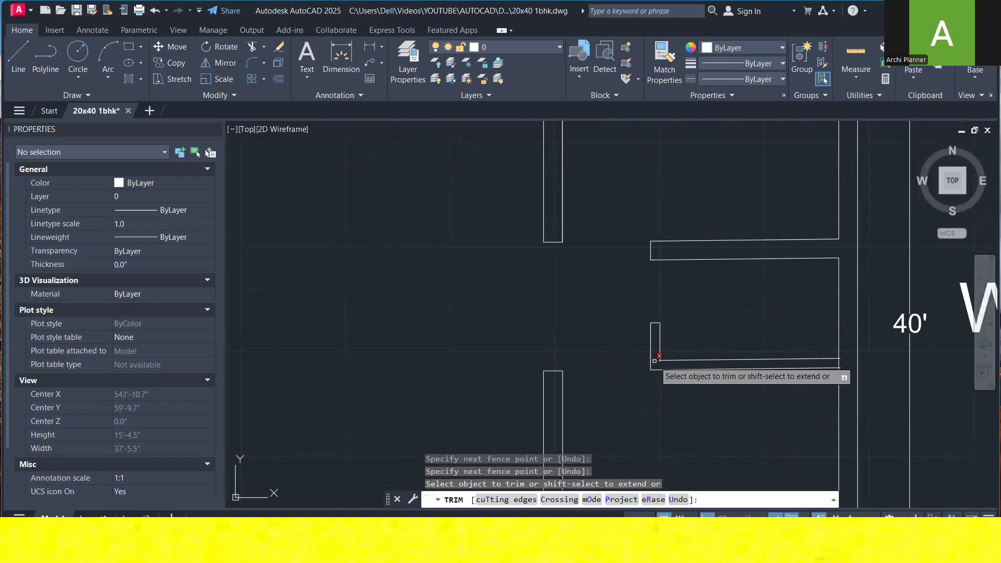
pyautogui.click(655, 359)
pyautogui.scroll(-2, 667, 328)
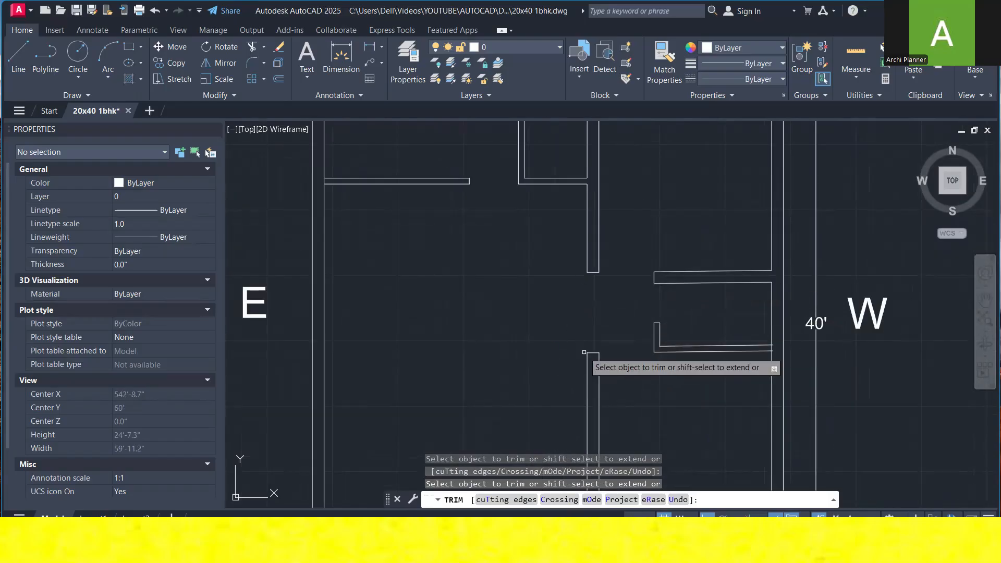
pyautogui.scroll(-4, 584, 353)
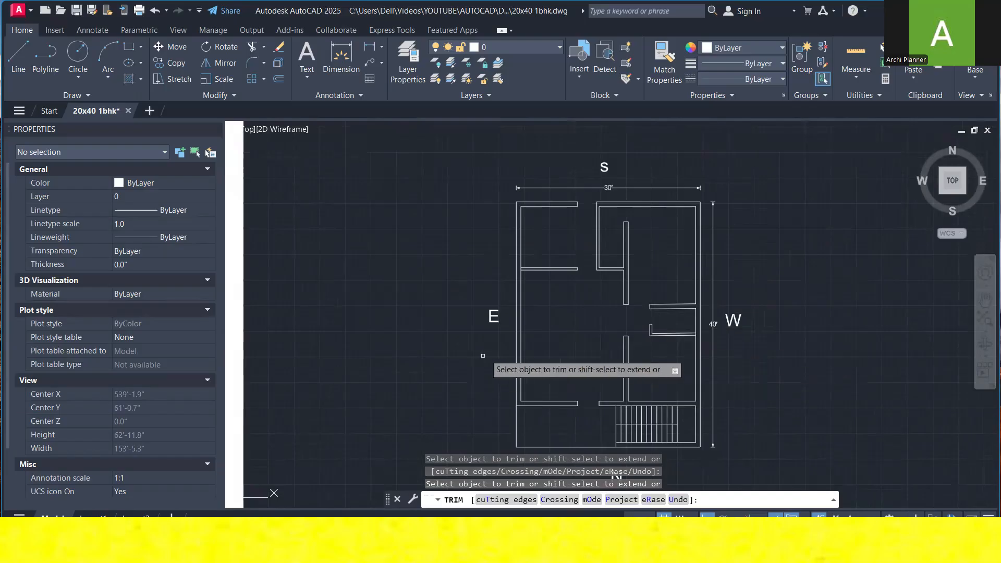
# - Trim the east wall's inner face between the two faces of the southeast room's north wall
pyautogui.scroll(2, 535, 226)
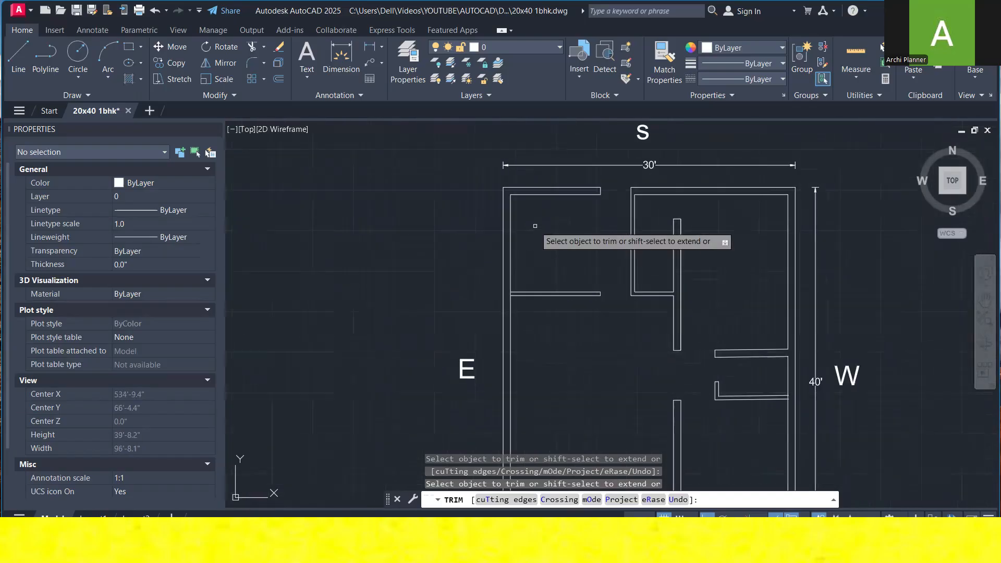
pyautogui.press('Escape')
pyautogui.write('TR')
pyautogui.press('Return')
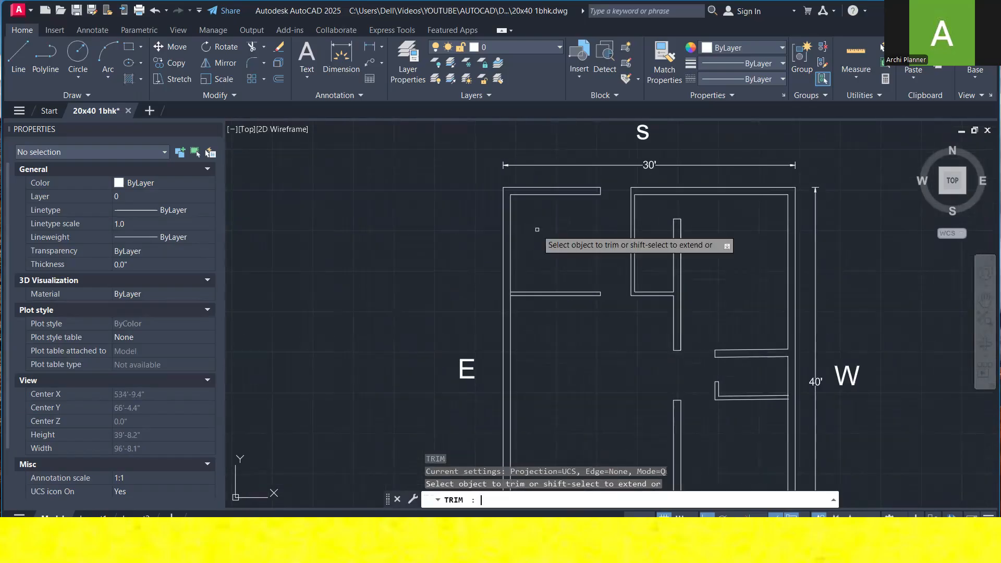
pyautogui.scroll(2, 523, 286)
pyautogui.scroll(4, 499, 302)
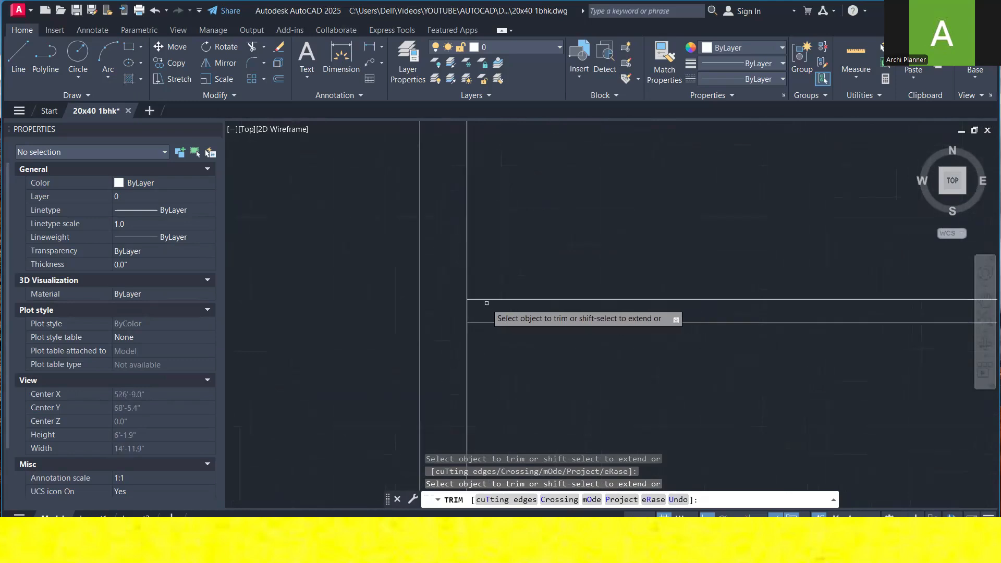
pyautogui.click(460, 310)
pyautogui.click(472, 311)
pyautogui.scroll(-6, 469, 310)
pyautogui.press('Escape')
pyautogui.press('Escape')
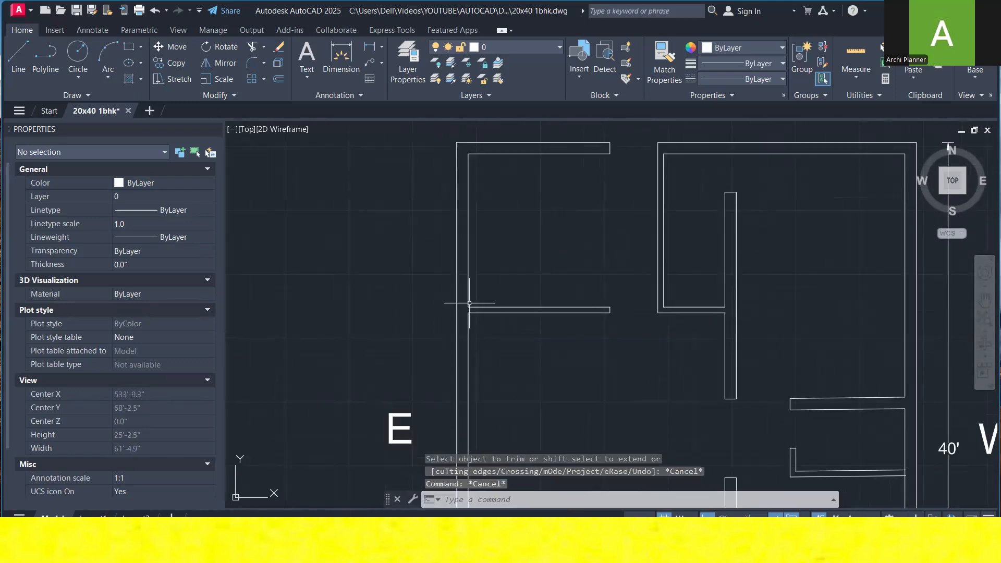
# - Offset the inner faces of the southeast room's east and south walls 2' inward as kitchen counter edges
pyautogui.write('o')
pyautogui.press('Return')
pyautogui.write("2'")
pyautogui.press('Return')
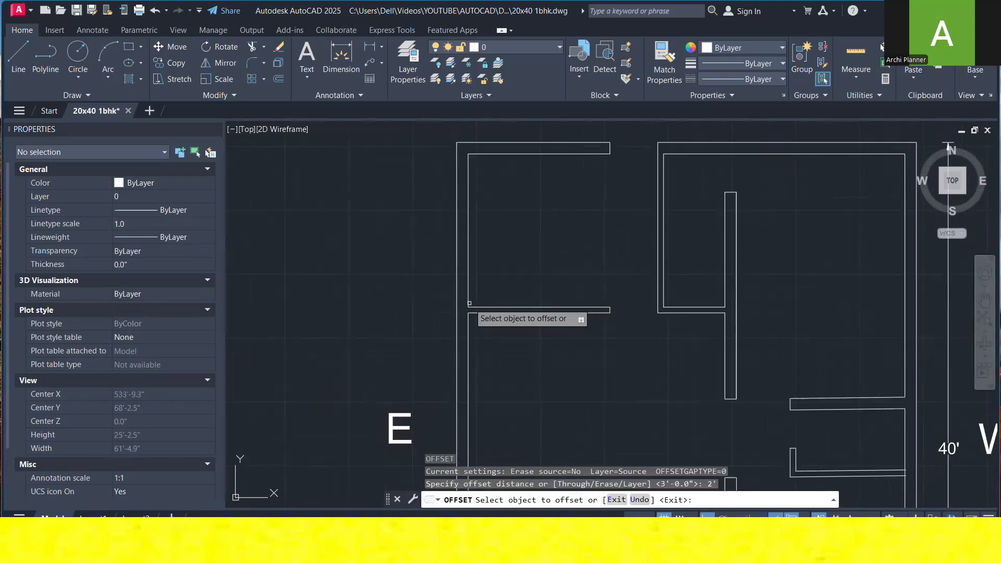
pyautogui.click(469, 278)
pyautogui.click(528, 274)
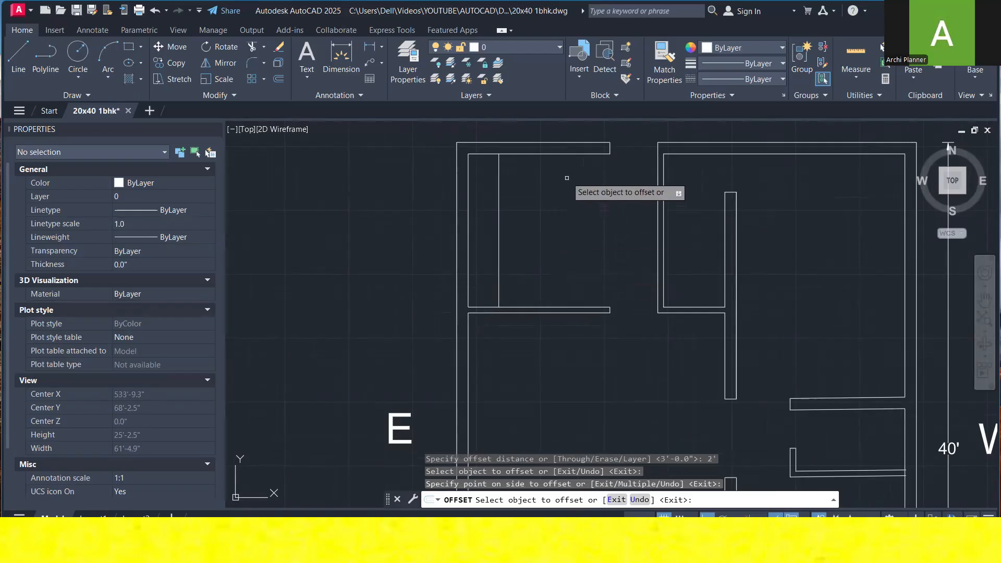
pyautogui.click(565, 154)
pyautogui.click(563, 196)
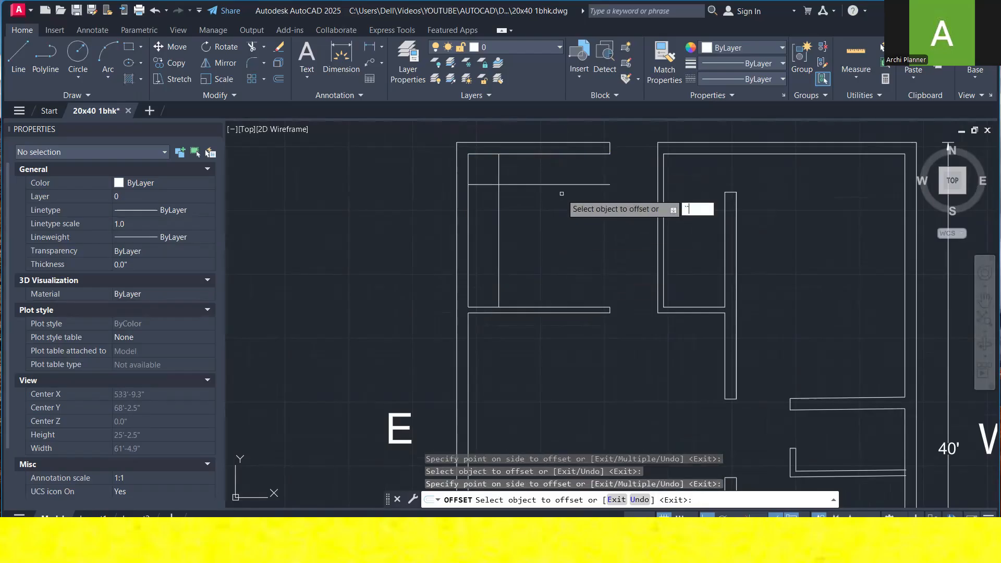
pyautogui.press('Escape')
pyautogui.press('Escape')
# - Trim the two counter edges into an L shape and close the counter's end at the rear door opening with a line
pyautogui.write('TR')
pyautogui.press('Return')
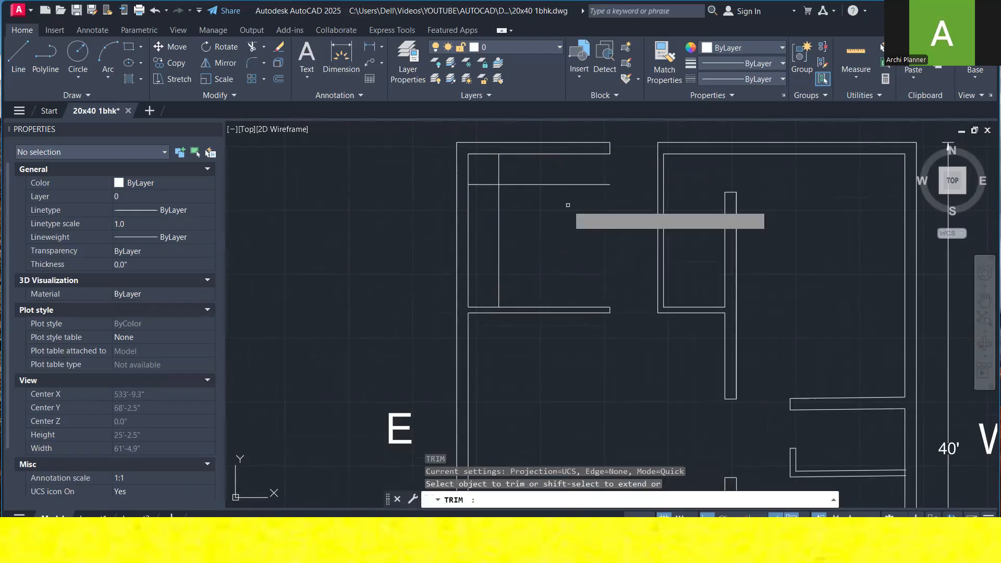
pyautogui.click(19, 55)
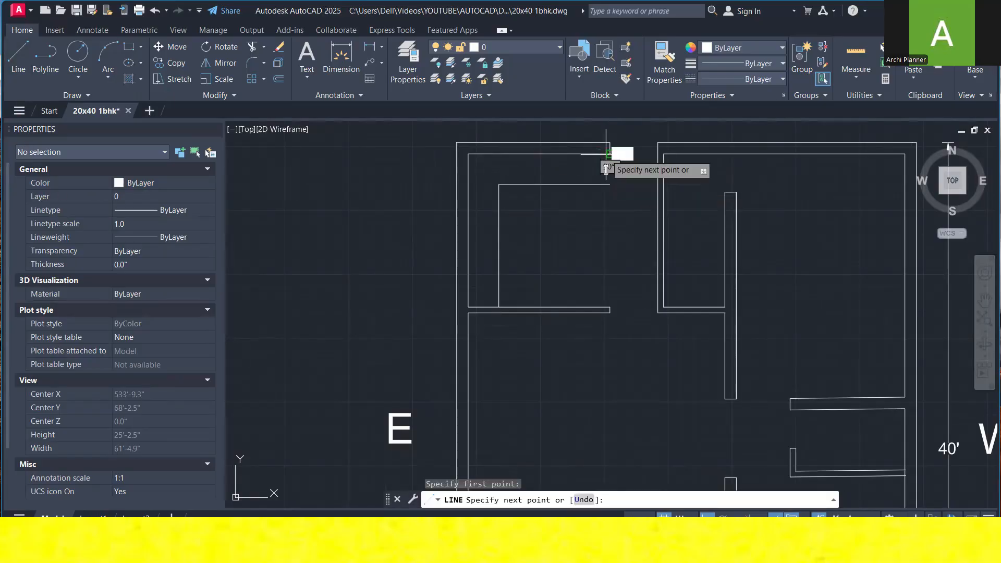
pyautogui.press('Escape')
pyautogui.scroll(-4, 606, 182)
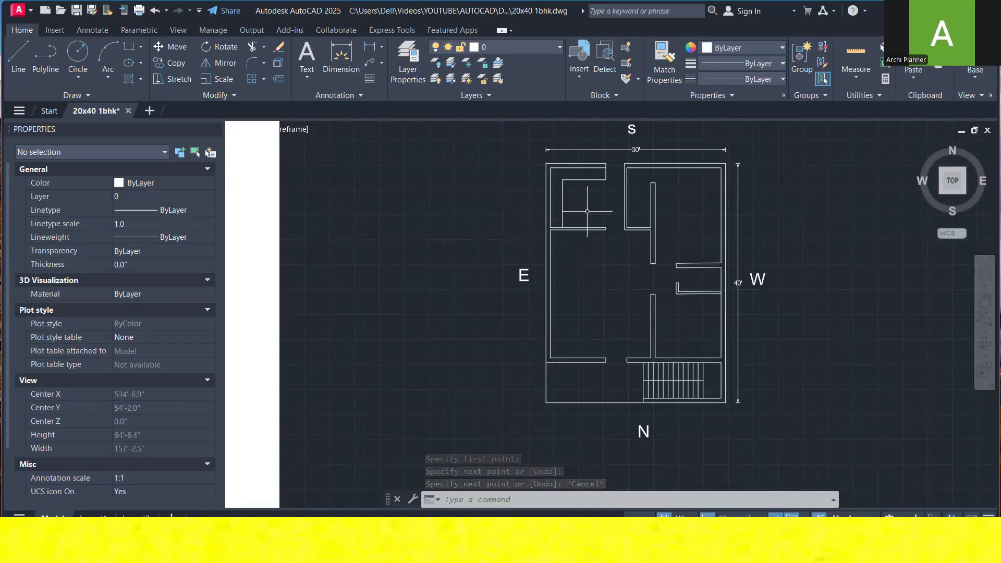
# - Move the whole 30'x40' plan with its direction letters to the empty area above the existing ground and first floor plans
pyautogui.scroll(-2, 583, 218)
pyautogui.moveTo(513, 234); pyautogui.dragTo(806, 228, button='middle')
pyautogui.moveTo(599, 266); pyautogui.dragTo(791, 287, button='middle')
pyautogui.scroll(-1, 755, 282)
pyautogui.moveTo(749, 249); pyautogui.dragTo(549, 248, button='middle')
pyautogui.click(717, 214)
pyautogui.click(861, 361)
pyautogui.rightClick(774, 211)
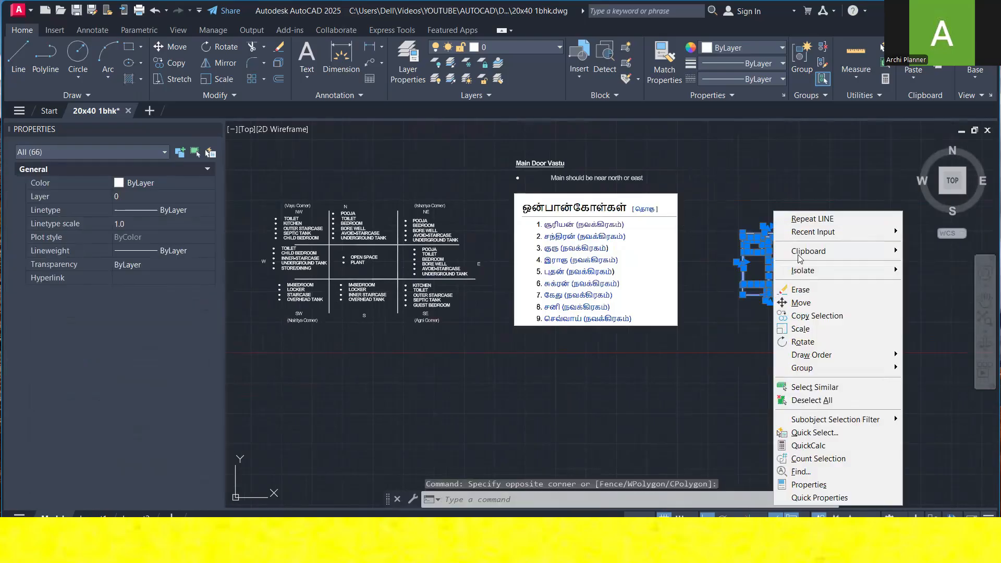
pyautogui.click(814, 302)
pyautogui.click(756, 334)
pyautogui.moveTo(413, 319); pyautogui.dragTo(706, 334, button='middle')
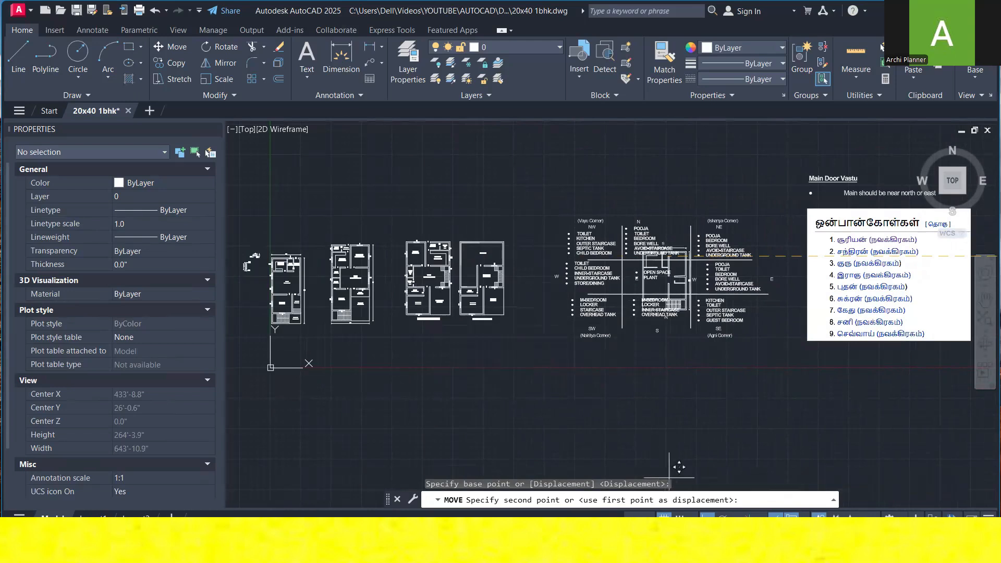
pyautogui.scroll(3, 670, 292)
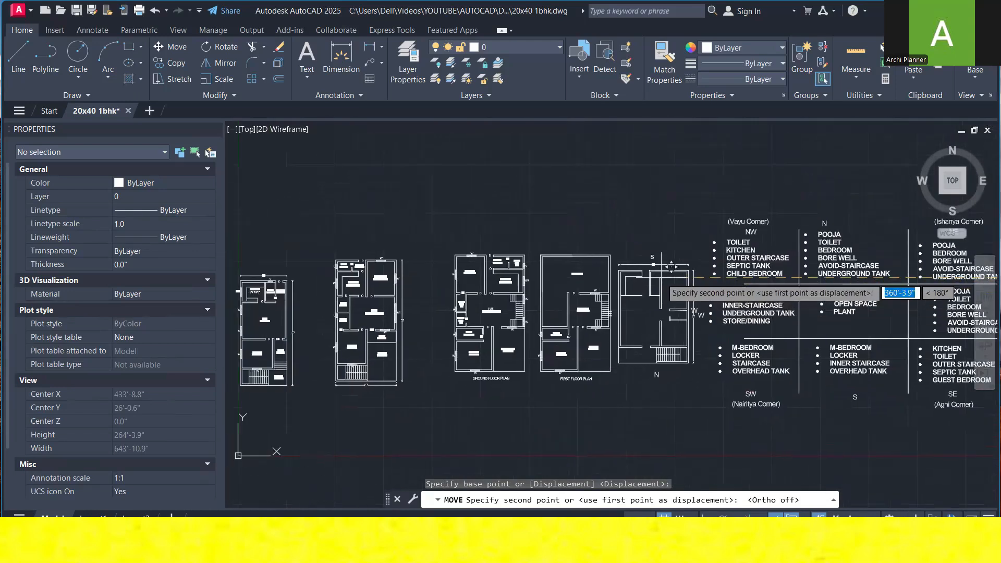
pyautogui.scroll(3, 660, 224)
pyautogui.moveTo(657, 206); pyautogui.dragTo(752, 338, button='middle')
pyautogui.click(612, 178)
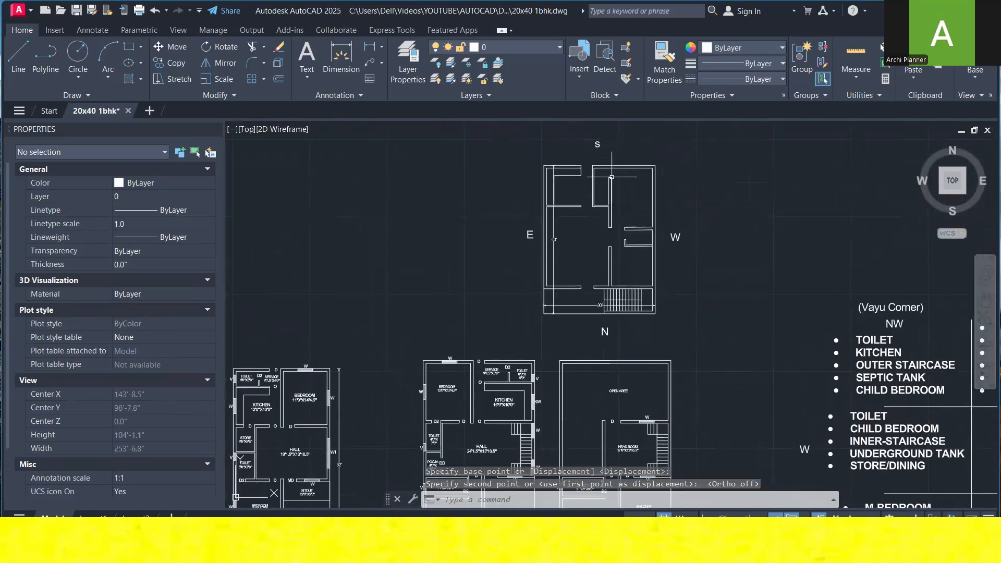
# - Copy the W window from the 12'0"x15'4.5" bedroom's side wall to the southeast room's east wall and the southwest room's west wall
pyautogui.scroll(3, 435, 374)
pyautogui.click(371, 386)
pyautogui.click(425, 450)
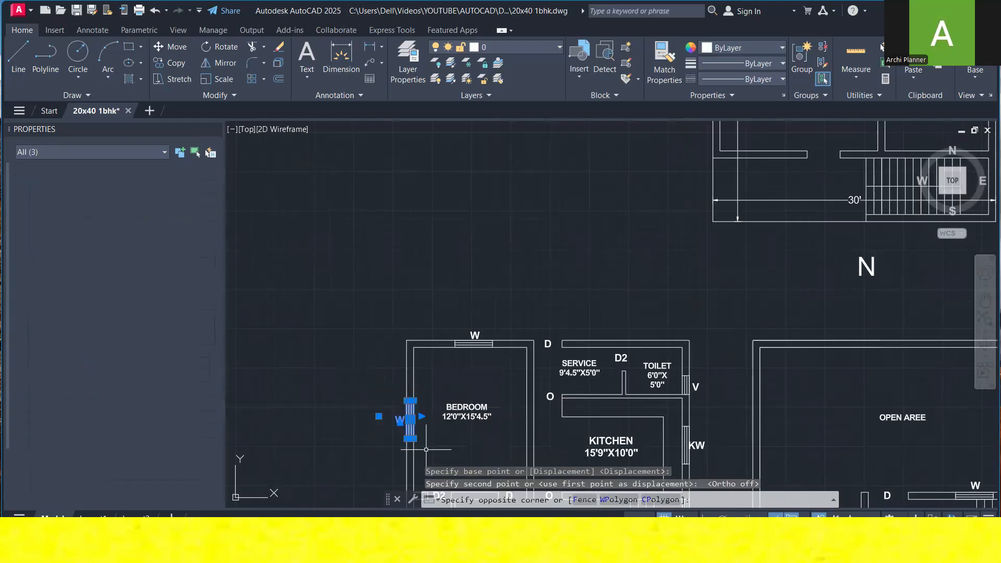
pyautogui.rightClick(406, 238)
pyautogui.click(461, 342)
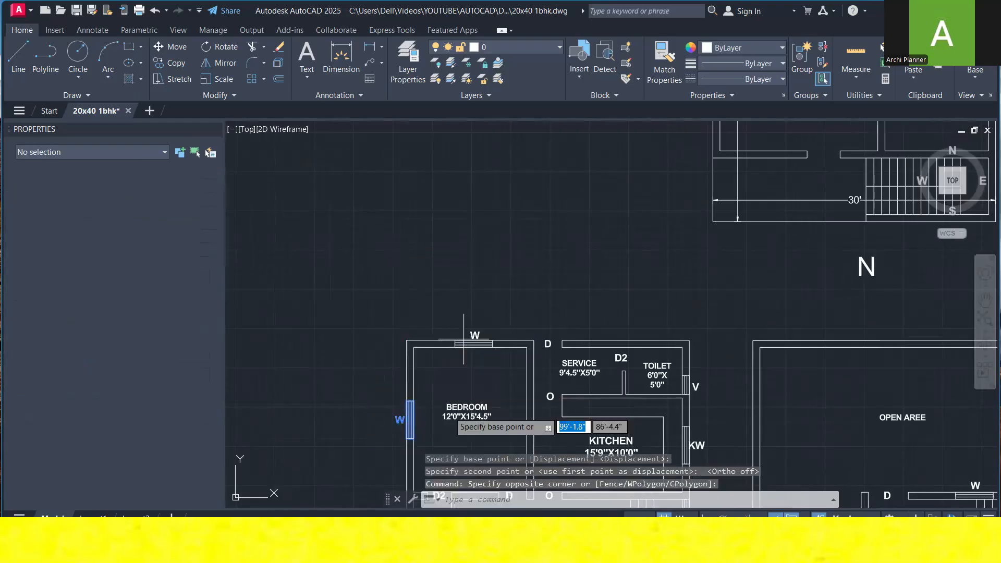
pyautogui.click(410, 420)
pyautogui.scroll(-5, 397, 416)
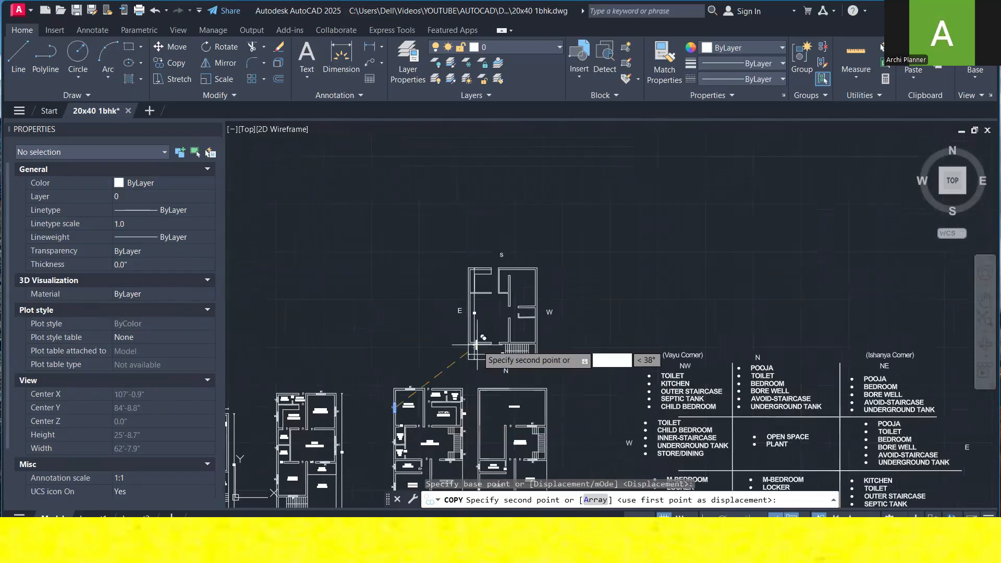
pyautogui.scroll(5, 490, 302)
pyautogui.scroll(2, 414, 268)
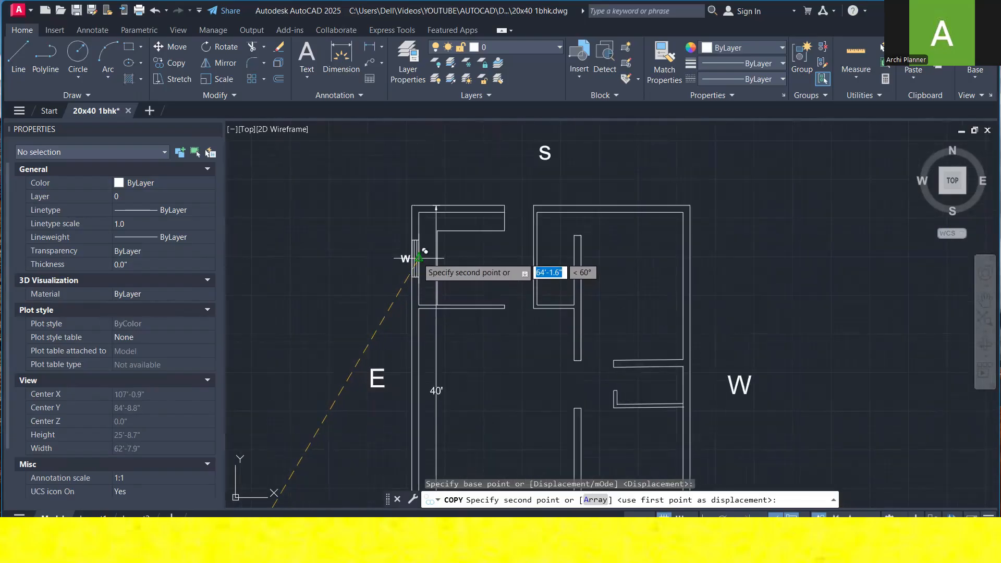
pyautogui.click(417, 257)
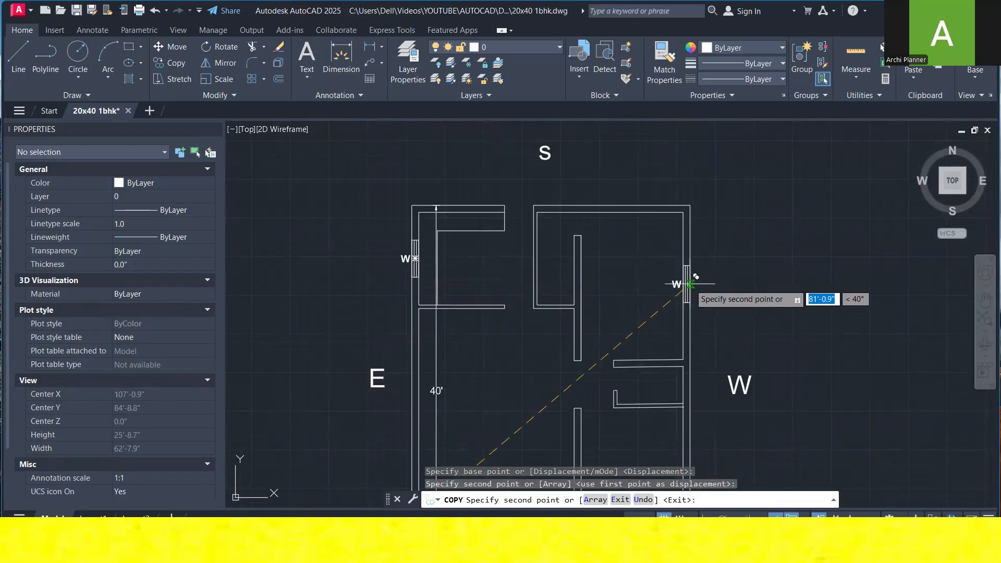
pyautogui.click(690, 284)
pyautogui.press('Escape')
# - Move the southwest room window's W label to the outside of the west wall
pyautogui.scroll(6, 696, 285)
pyautogui.click(595, 270)
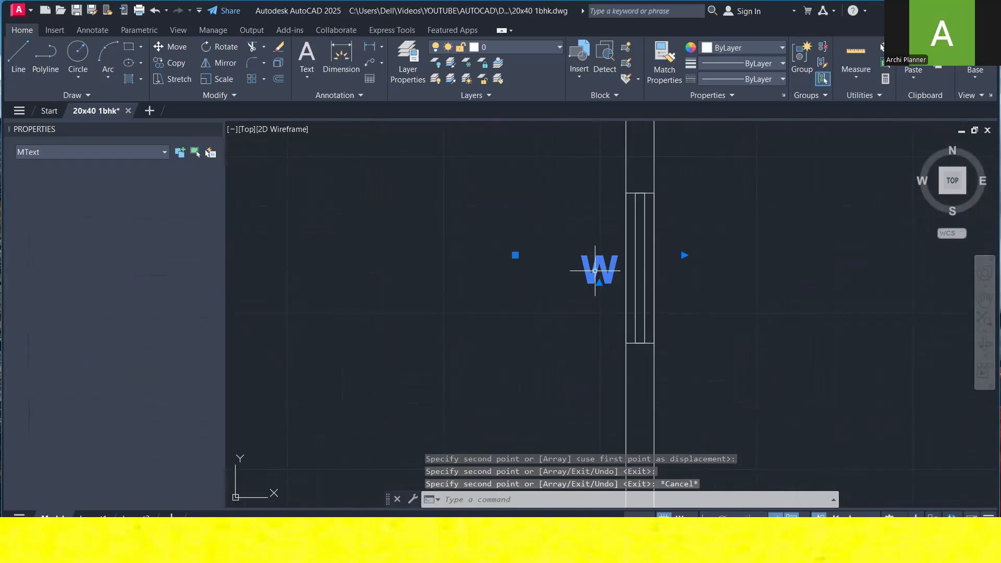
pyautogui.rightClick(633, 292)
pyautogui.click(652, 309)
pyautogui.click(680, 299)
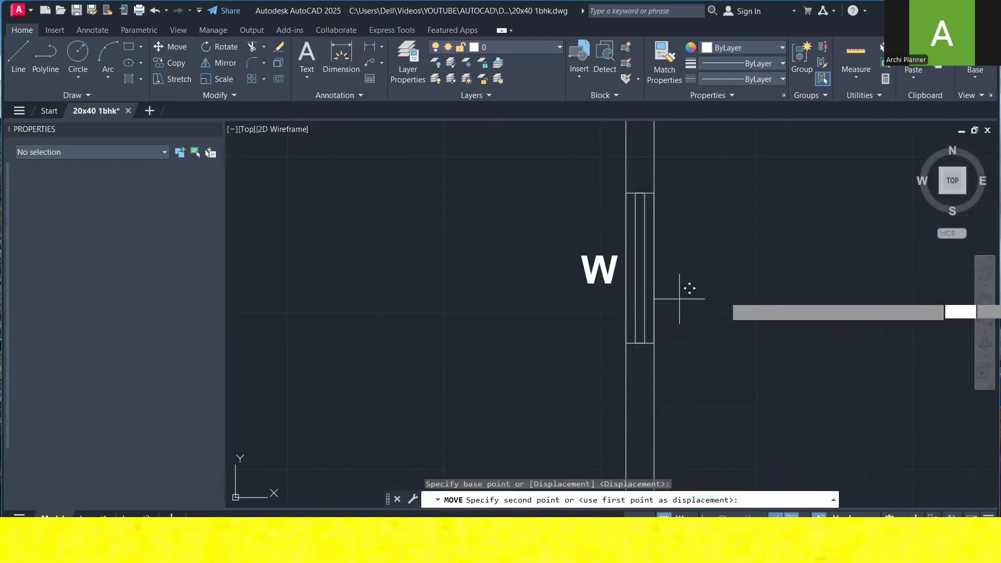
pyautogui.click(773, 295)
pyautogui.scroll(-6, 641, 224)
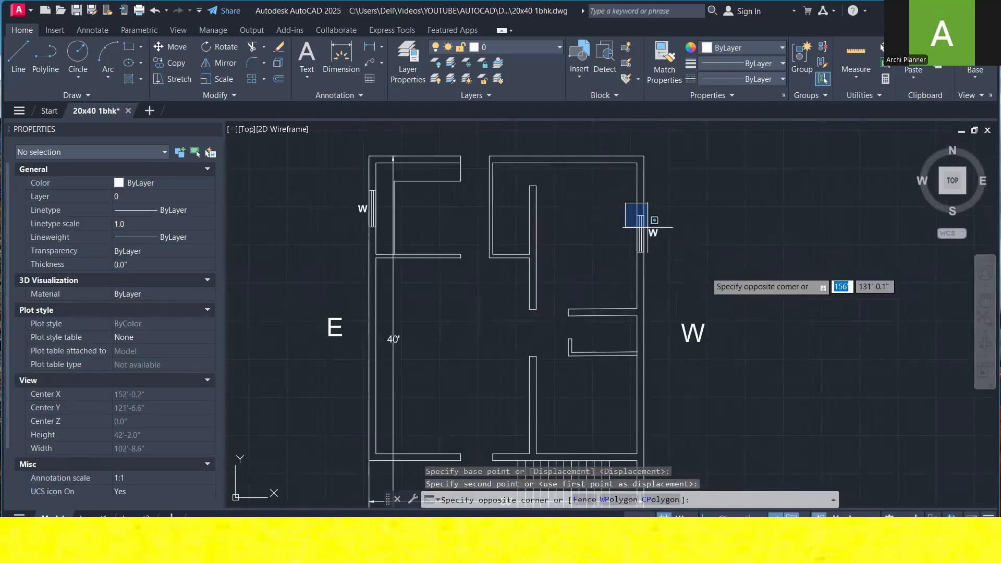
# - Copy the southwest room's window and W label north along the west wall to the northwest room
pyautogui.click(654, 220)
pyautogui.rightClick(691, 272)
pyautogui.click(748, 308)
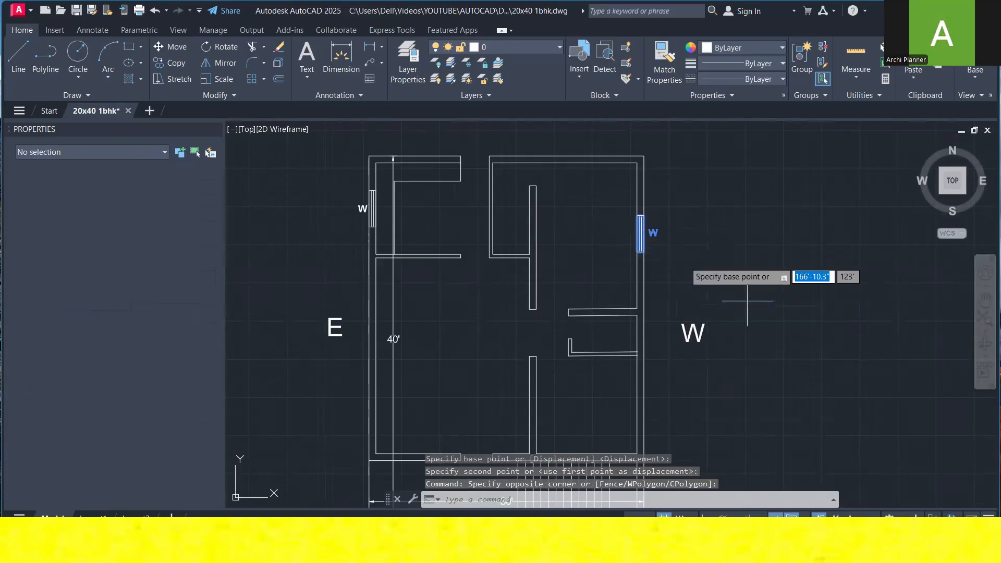
pyautogui.click(639, 234)
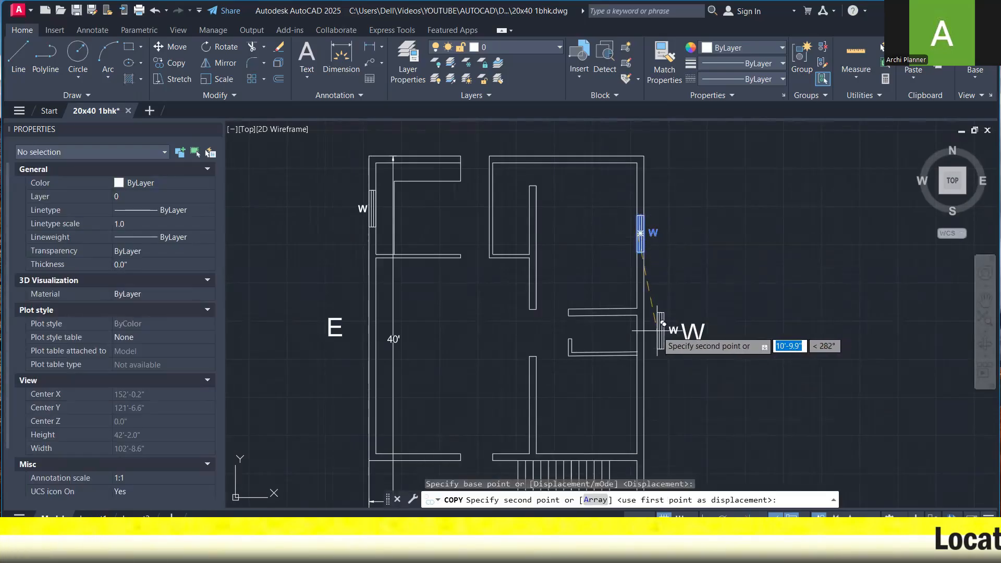
pyautogui.scroll(3, 641, 391)
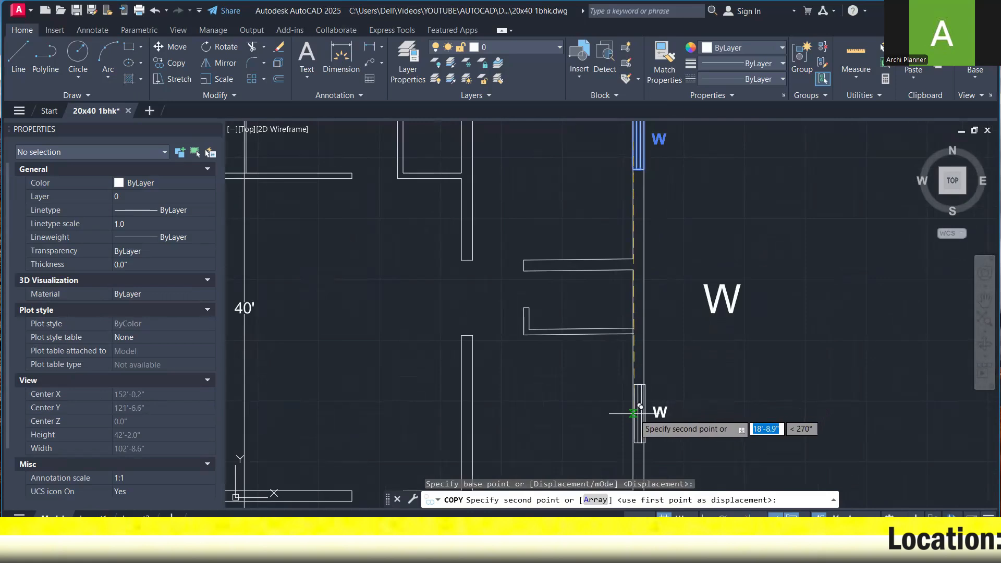
pyautogui.click(634, 426)
pyautogui.scroll(-3, 683, 333)
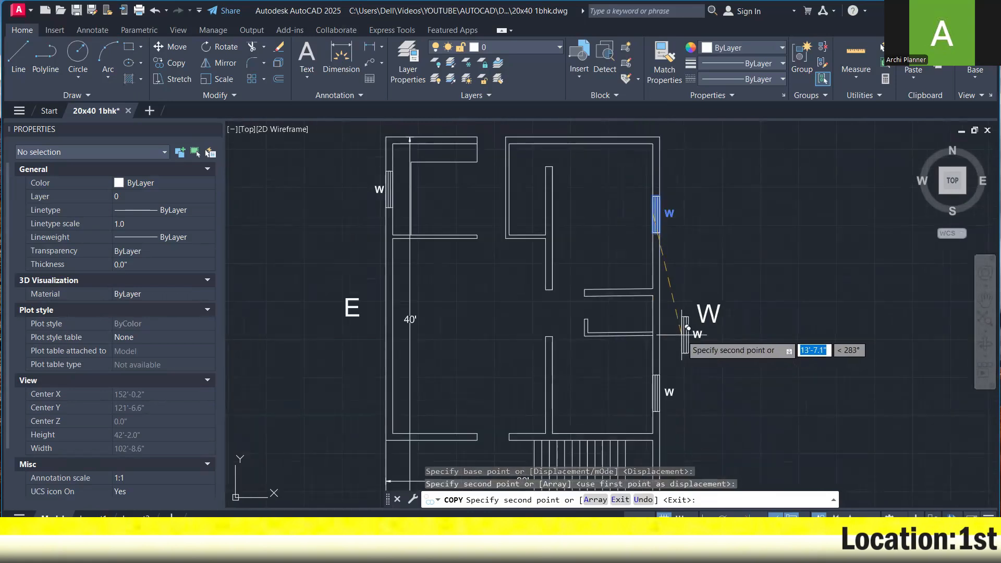
pyautogui.press('Escape')
# - Trim the small west room's north wall overshoots and the west wall's inner face between that wall's two lines
pyautogui.scroll(3, 662, 380)
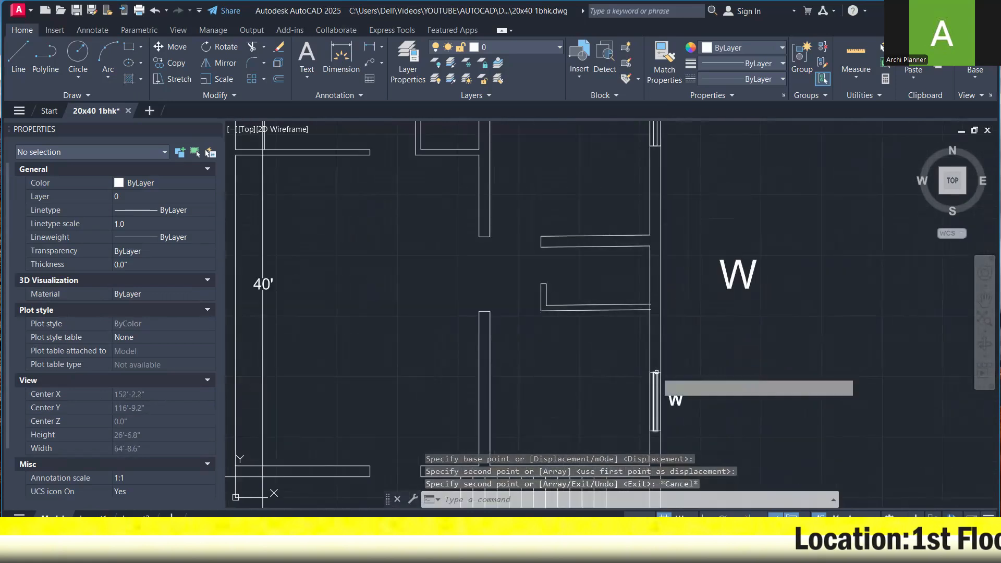
pyautogui.write('tr')
pyautogui.press('Return')
pyautogui.scroll(8, 662, 367)
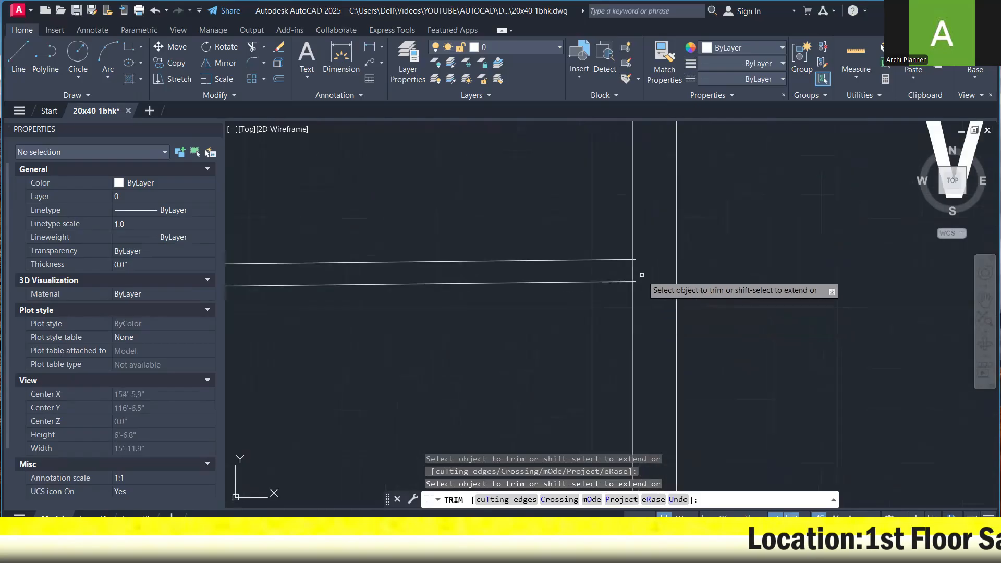
pyautogui.click(634, 255)
pyautogui.click(635, 295)
pyautogui.click(634, 277)
pyautogui.click(622, 276)
pyautogui.scroll(-8, 656, 244)
pyautogui.write('`')
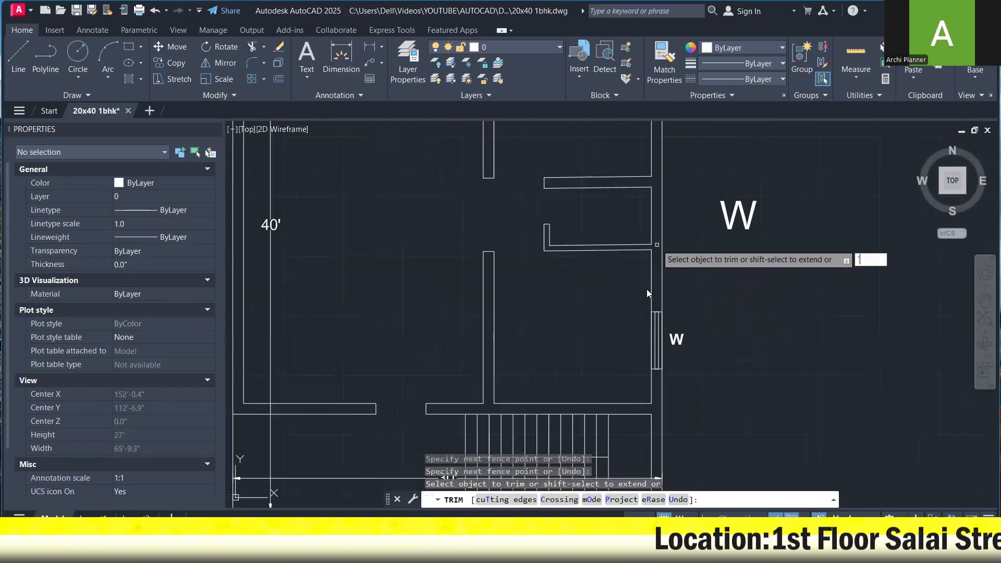
pyautogui.press('Escape')
# - Move the northwest room's window and W label slightly south to the middle of the room's west wall
pyautogui.click(637, 305)
pyautogui.click(711, 385)
pyautogui.rightClick(679, 264)
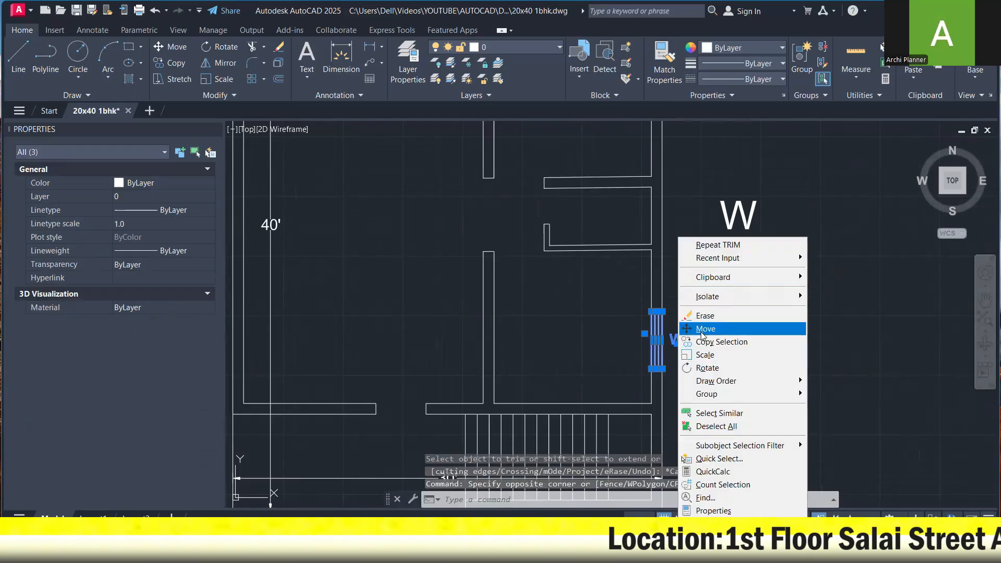
pyautogui.click(704, 329)
pyautogui.click(657, 340)
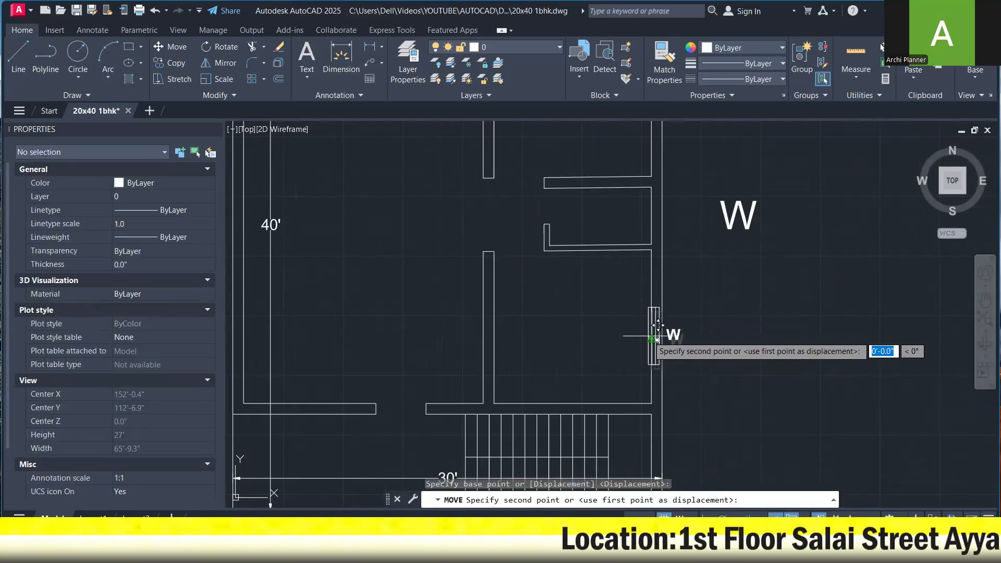
pyautogui.click(653, 326)
pyautogui.scroll(-4, 596, 232)
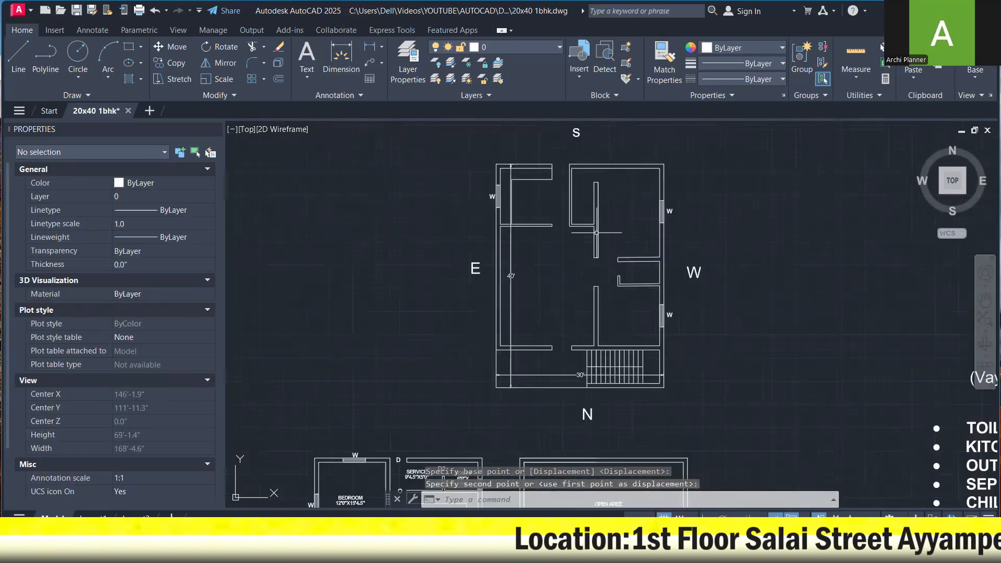
# - Delete the plan's 40' and 30' overall dimensions
pyautogui.click(511, 266)
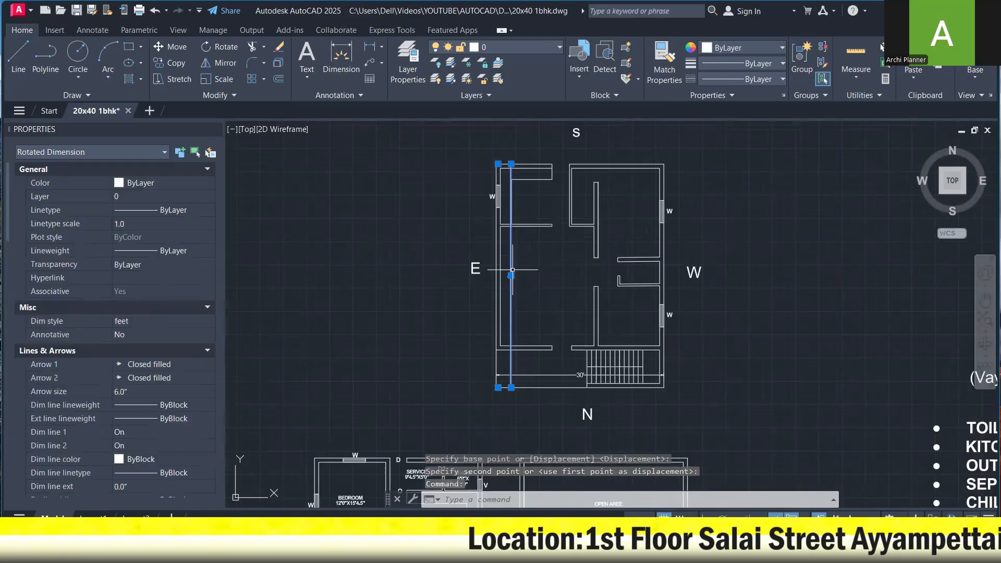
pyautogui.press('Delete')
pyautogui.click(546, 382)
pyautogui.press('Delete')
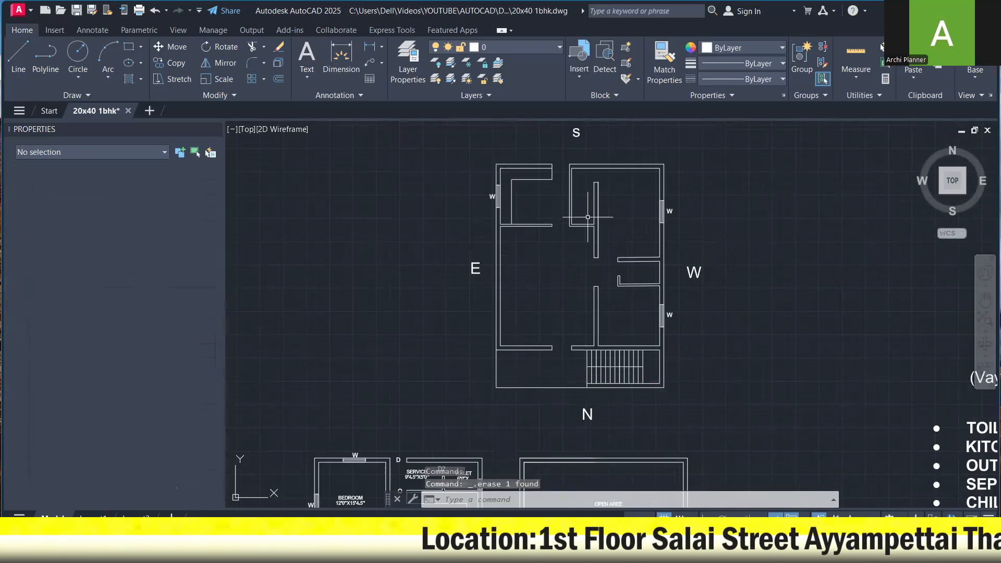
# - Copy the bedroom's horizontal window and W label from the ground floor plan to the hall's north wall, east of the door opening
pyautogui.scroll(-5, 546, 382)
pyautogui.scroll(2, 492, 431)
pyautogui.scroll(6, 507, 408)
pyautogui.click(438, 351)
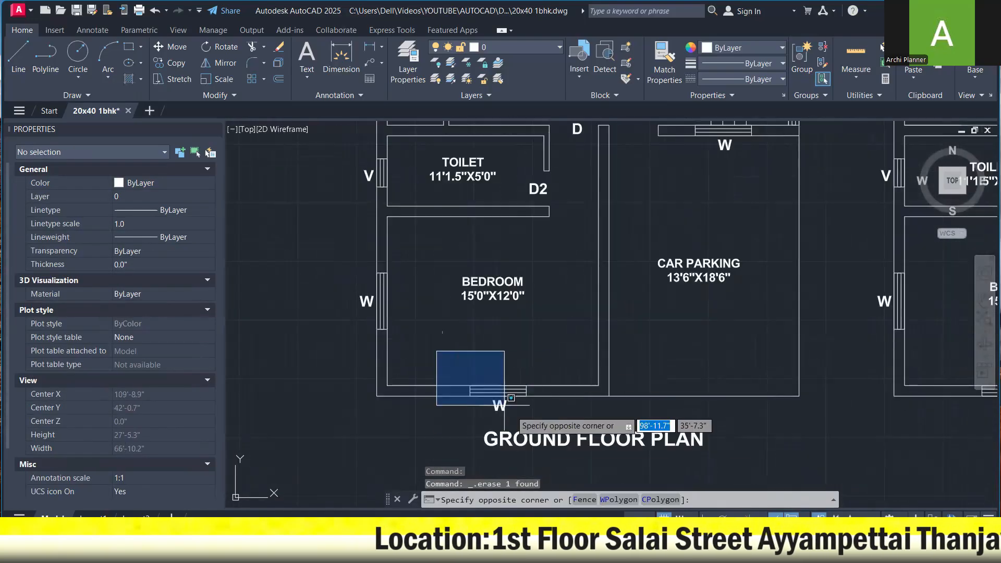
pyautogui.click(513, 412)
pyautogui.rightClick(511, 238)
pyautogui.click(576, 341)
pyautogui.click(498, 386)
pyautogui.scroll(-6, 542, 342)
pyautogui.scroll(5, 638, 228)
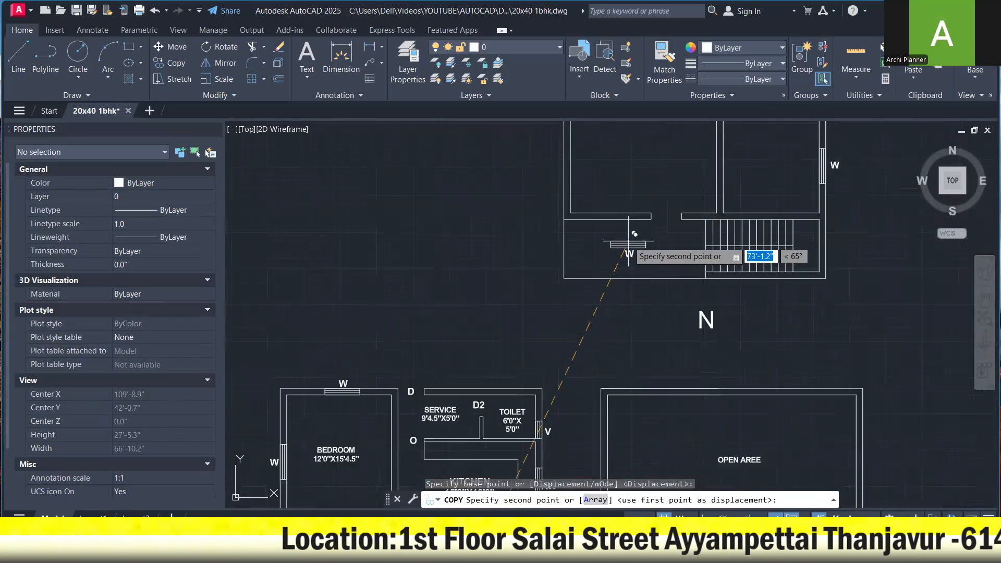
pyautogui.click(599, 195)
pyautogui.press('Escape')
# - Copy the vertical window and W label from the 12'0"X14'0" bedroom of an existing plan to the hall's east wall
pyautogui.scroll(-6, 586, 261)
pyautogui.moveTo(559, 254); pyautogui.dragTo(618, 181, button='middle')
pyautogui.scroll(6, 357, 376)
pyautogui.click(304, 313)
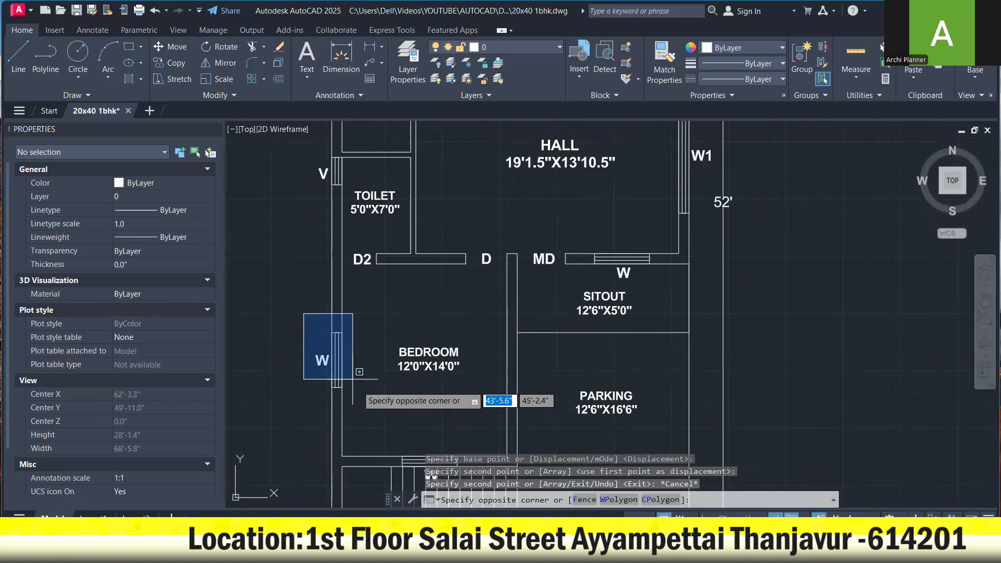
pyautogui.click(370, 393)
pyautogui.rightClick(330, 360)
pyautogui.click(384, 342)
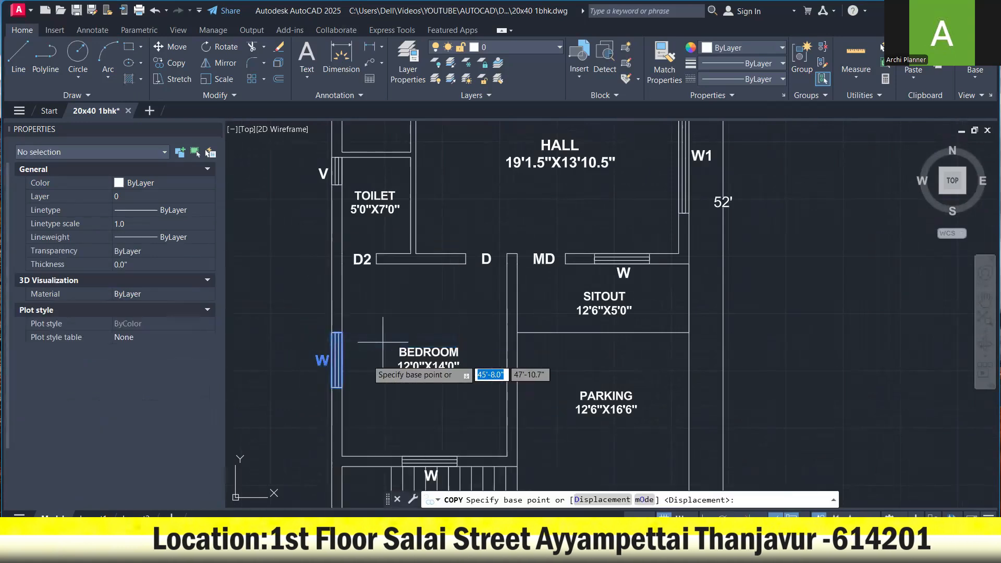
pyautogui.click(341, 360)
pyautogui.scroll(-5, 339, 370)
pyautogui.scroll(6, 559, 353)
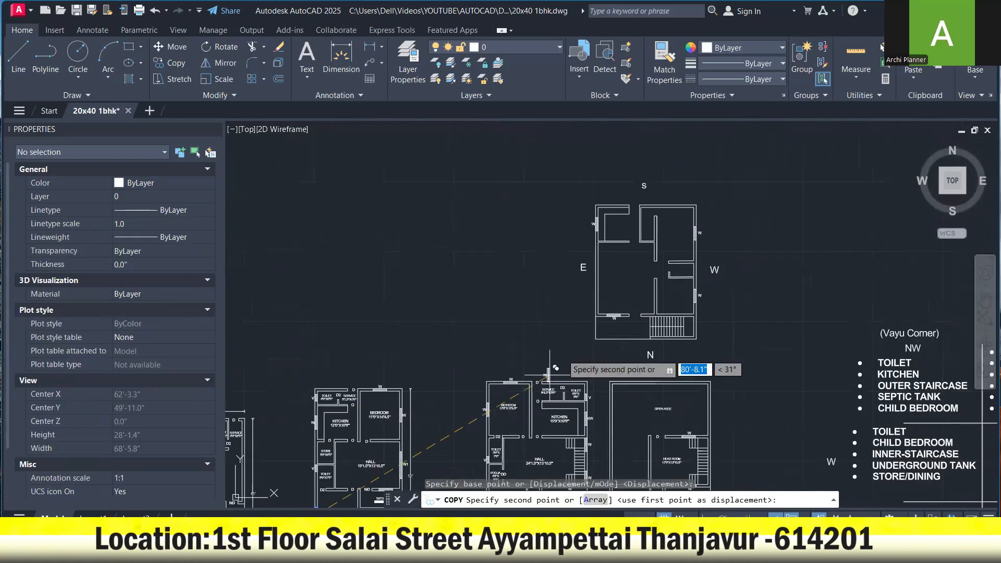
pyautogui.click(528, 286)
pyautogui.press('Escape')
# - Move the hall's east window and W label to the corner where the kitchen's partition meets the east wall
pyautogui.click(490, 253)
pyautogui.click(553, 319)
pyautogui.rightClick(528, 240)
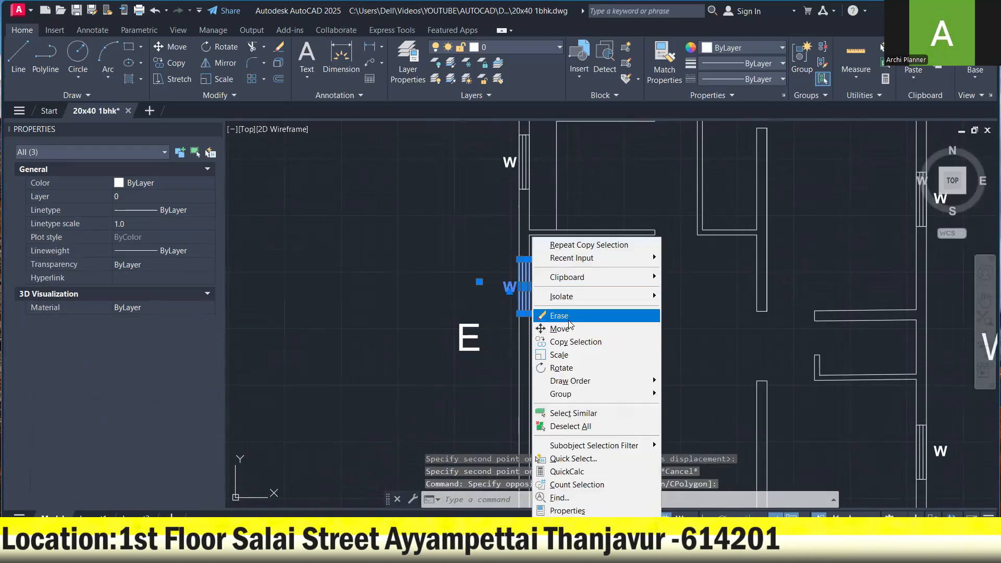
pyautogui.click(571, 329)
pyautogui.click(530, 260)
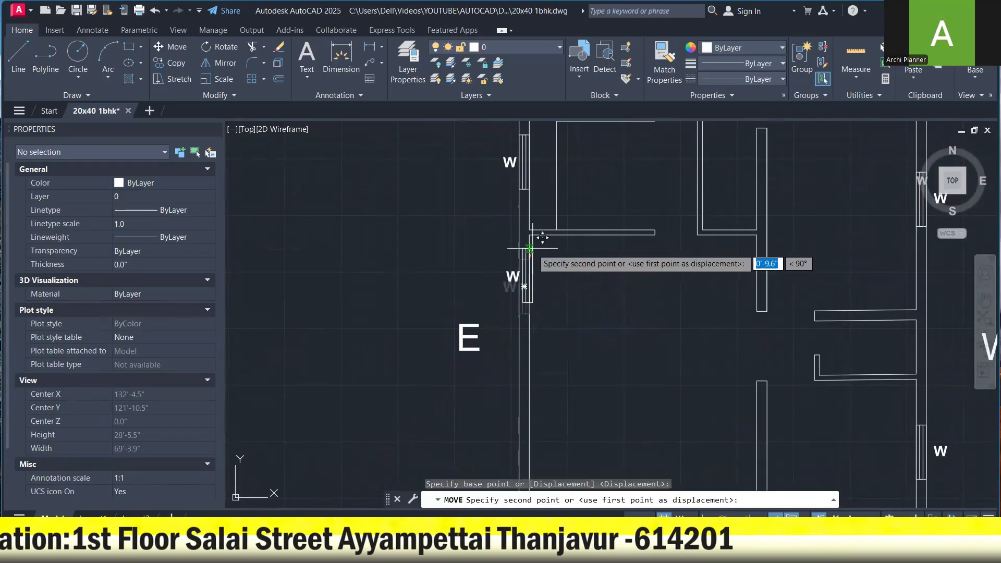
pyautogui.click(531, 235)
# - Move the hall's east window and W label 2' north along the east wall, away from the kitchen partition
pyautogui.click(505, 227)
pyautogui.click(553, 280)
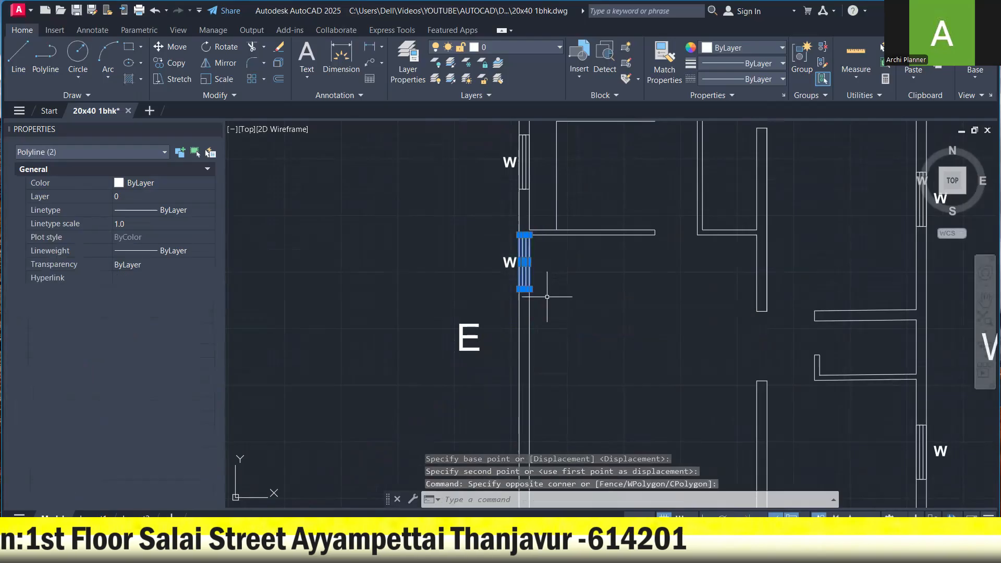
pyautogui.write('M')
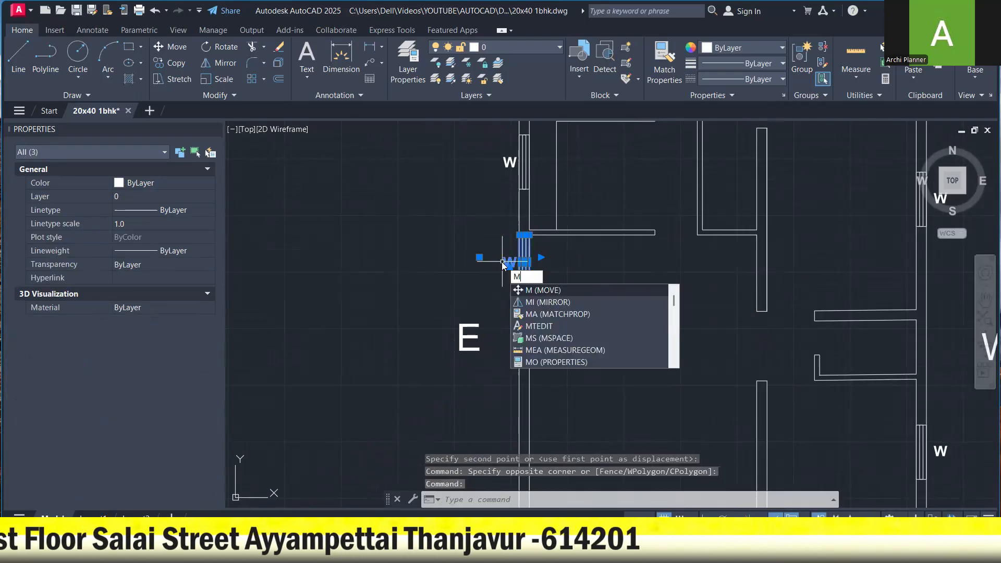
pyautogui.press('Return')
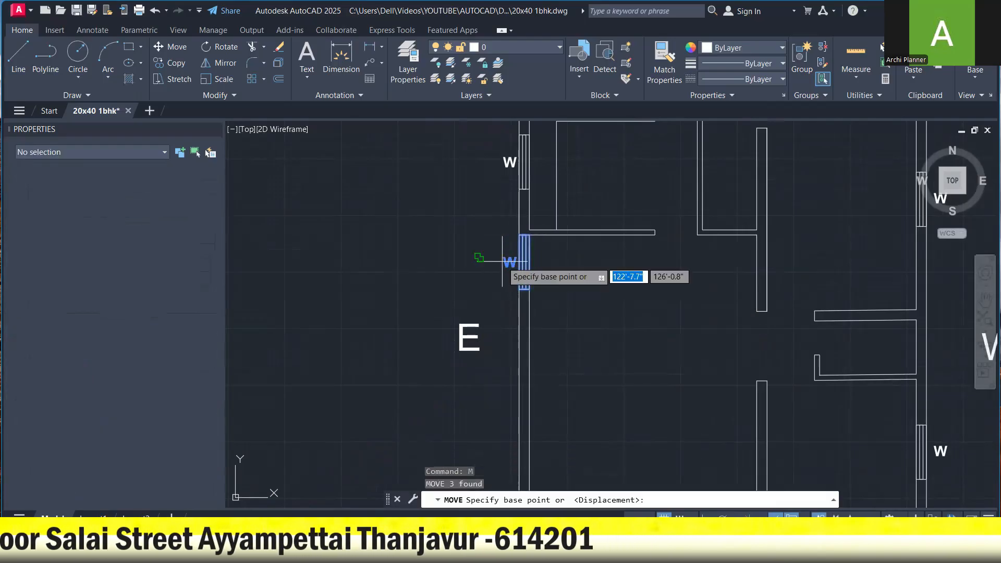
pyautogui.click(529, 235)
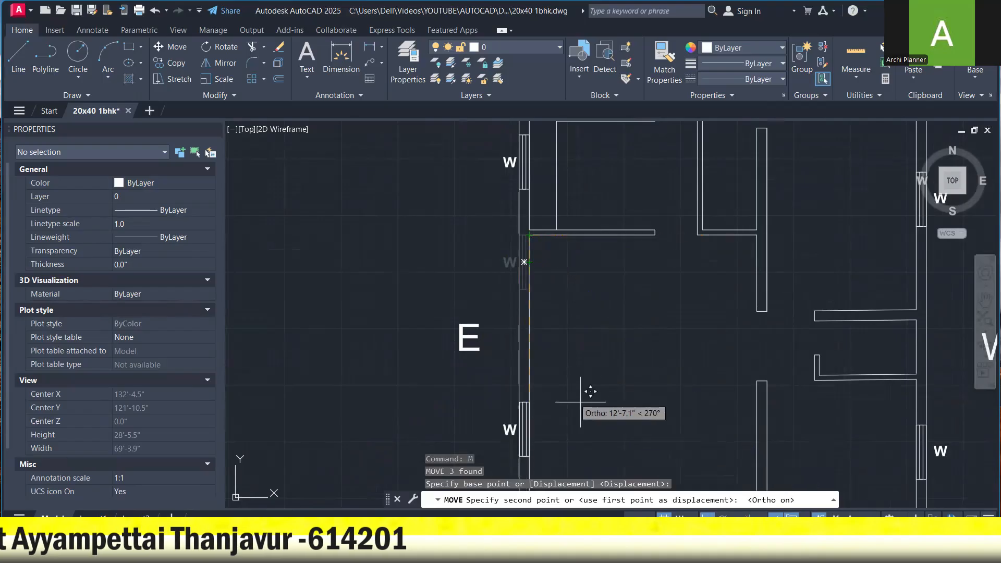
pyautogui.write("2'")
pyautogui.press('Return')
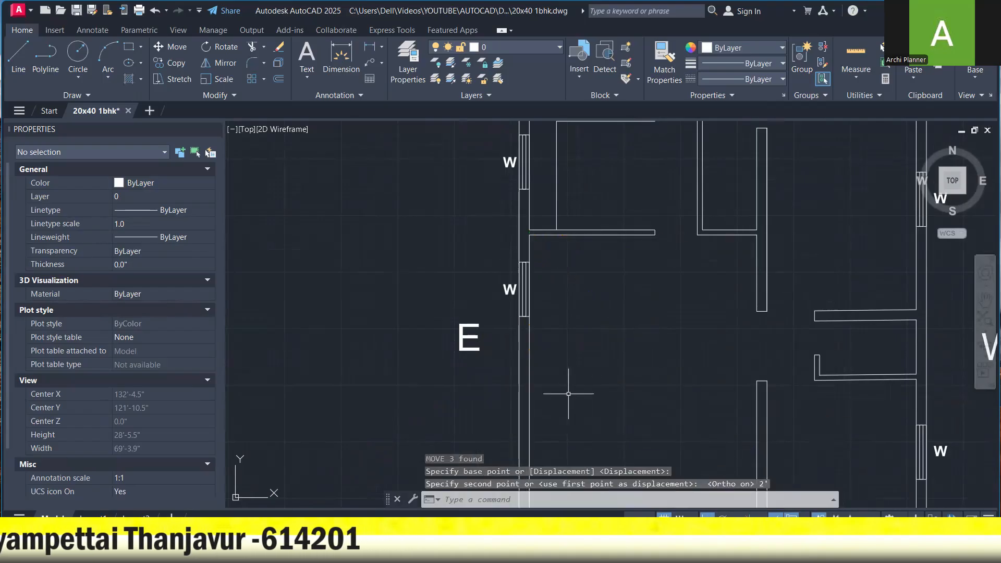
# - Mirror the hall's east window and W label about the middle of the hall's east wall, keeping the original
pyautogui.click(492, 261)
pyautogui.click(552, 325)
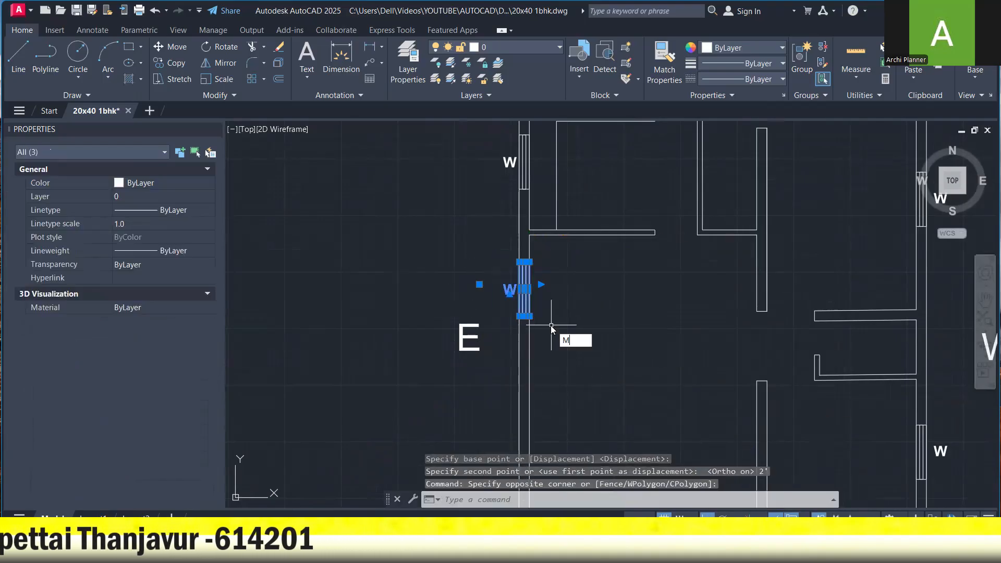
pyautogui.write('MI')
pyautogui.press('Return')
pyautogui.scroll(-3, 528, 313)
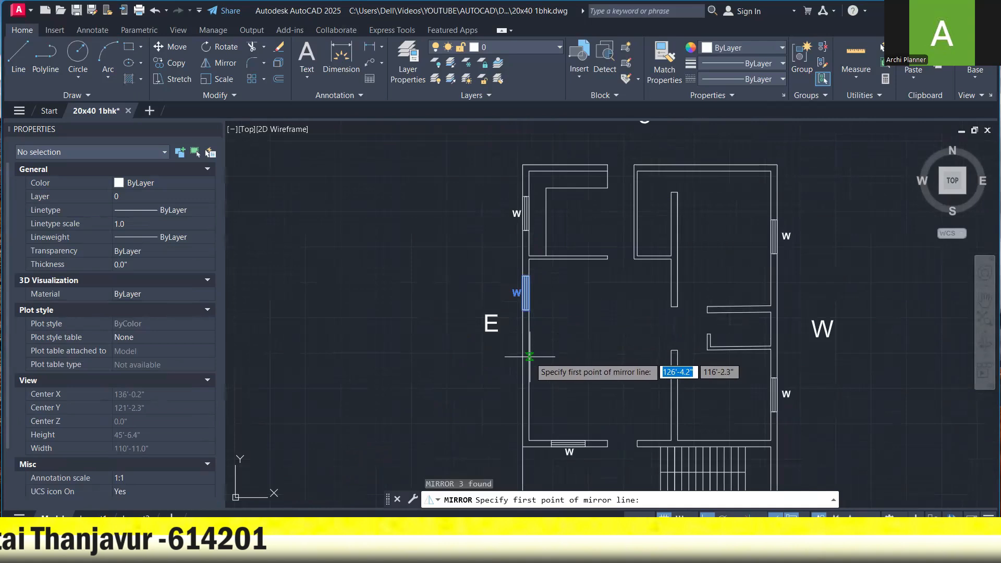
pyautogui.click(582, 343)
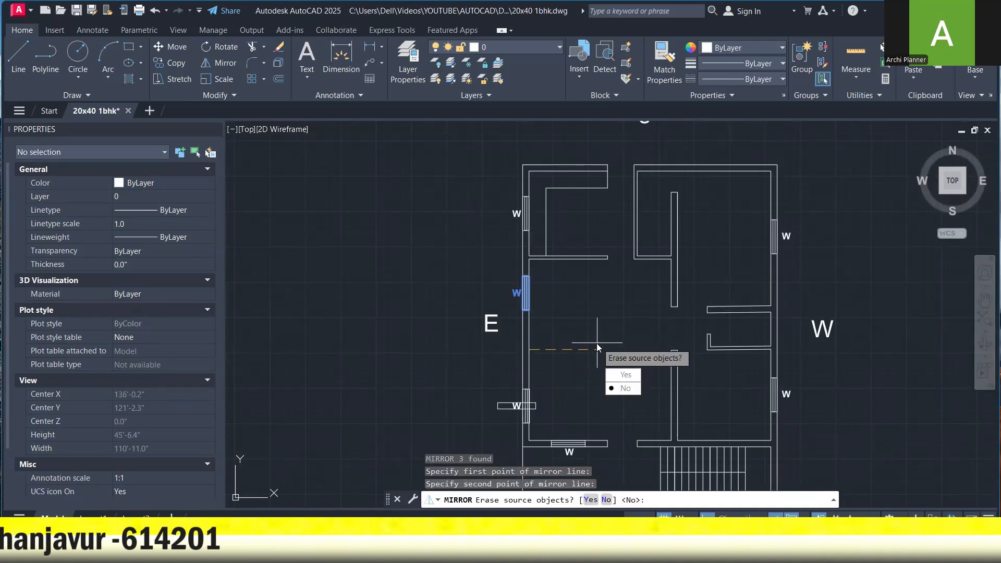
pyautogui.press('Return')
# - Change the kitchen window's label to KW
pyautogui.scroll(2, 515, 221)
pyautogui.doubleClick(516, 212)
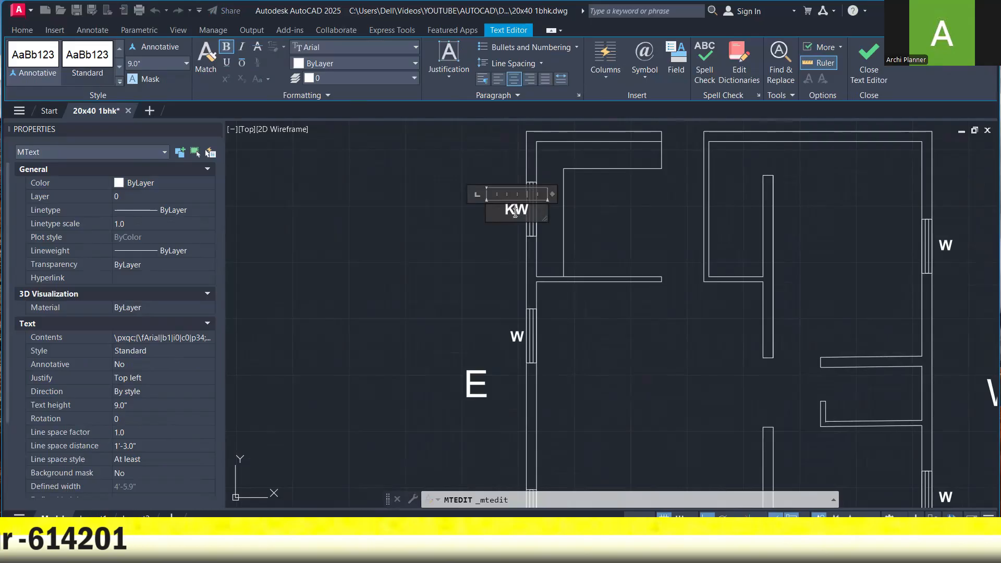
# - Finish editing the KW label and move it outward, clear of the kitchen window on the E-side wall
pyautogui.click(501, 232)
pyautogui.scroll(4, 512, 214)
pyautogui.click(523, 226)
pyautogui.click(492, 174)
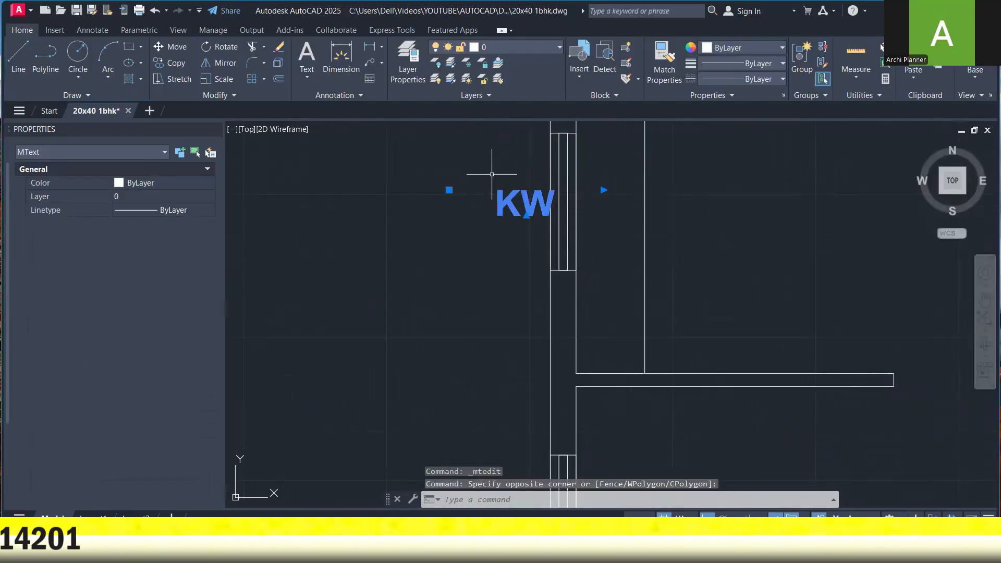
pyautogui.rightClick(492, 174)
pyautogui.click(522, 299)
pyautogui.click(522, 292)
pyautogui.click(500, 294)
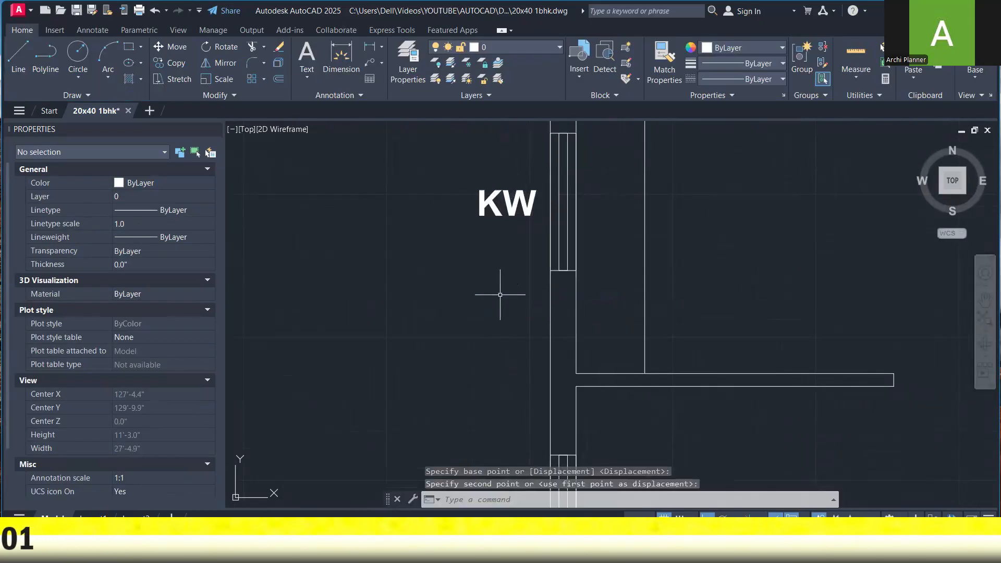
# - Copy the V ventilator and its label from the 4'0"X8'0" toilet into the S-side wall of the new plan
pyautogui.scroll(-6, 546, 209)
pyautogui.scroll(1, 482, 323)
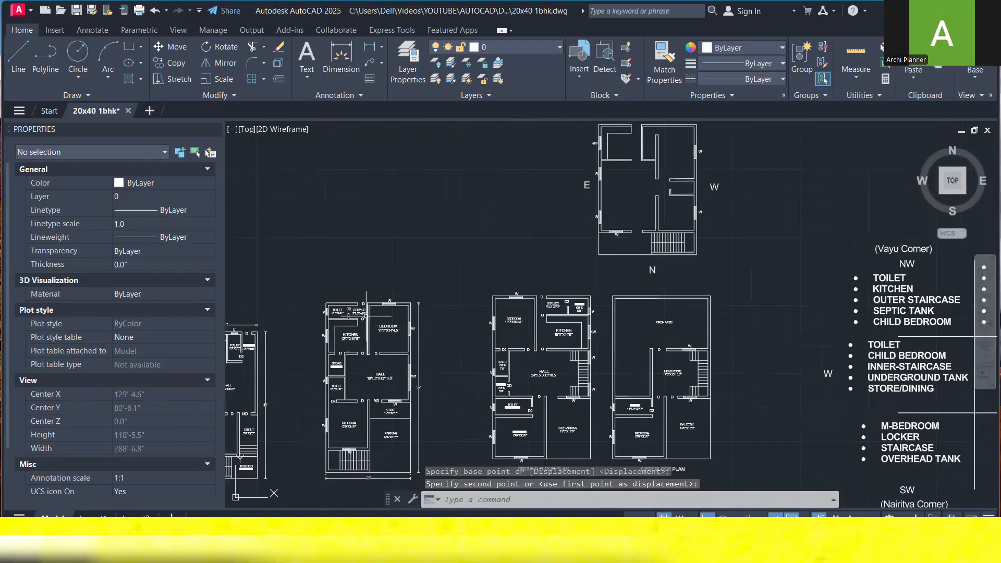
pyautogui.scroll(1, 485, 292)
pyautogui.scroll(5, 368, 314)
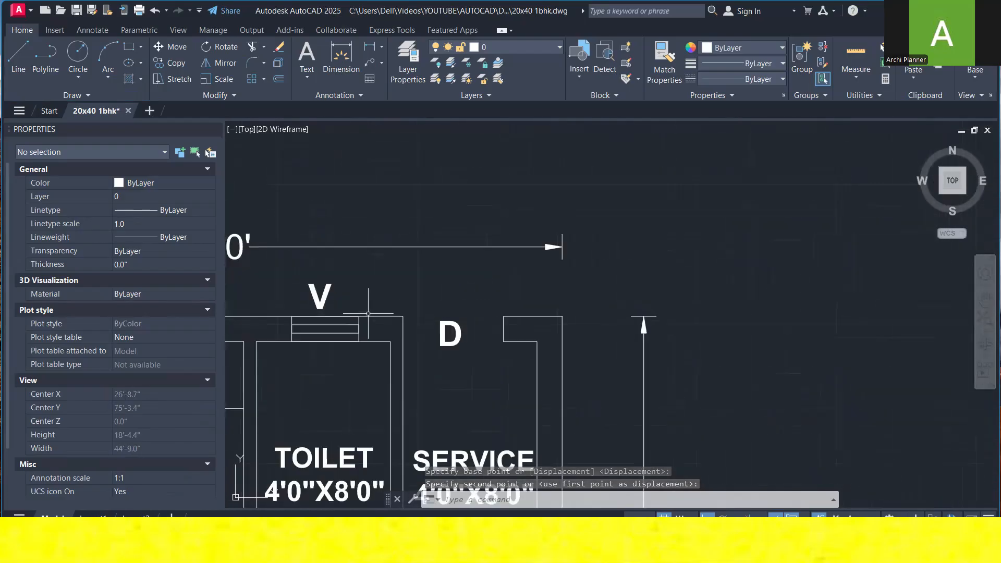
pyautogui.click(273, 270)
pyautogui.click(366, 362)
pyautogui.rightClick(377, 323)
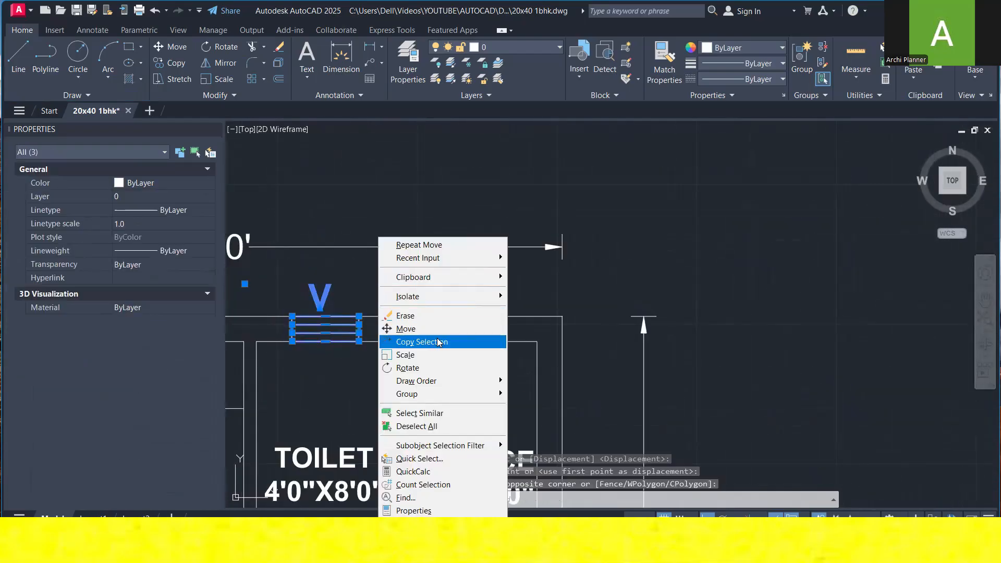
pyautogui.click(438, 342)
pyautogui.click(329, 342)
pyautogui.scroll(-4, 361, 316)
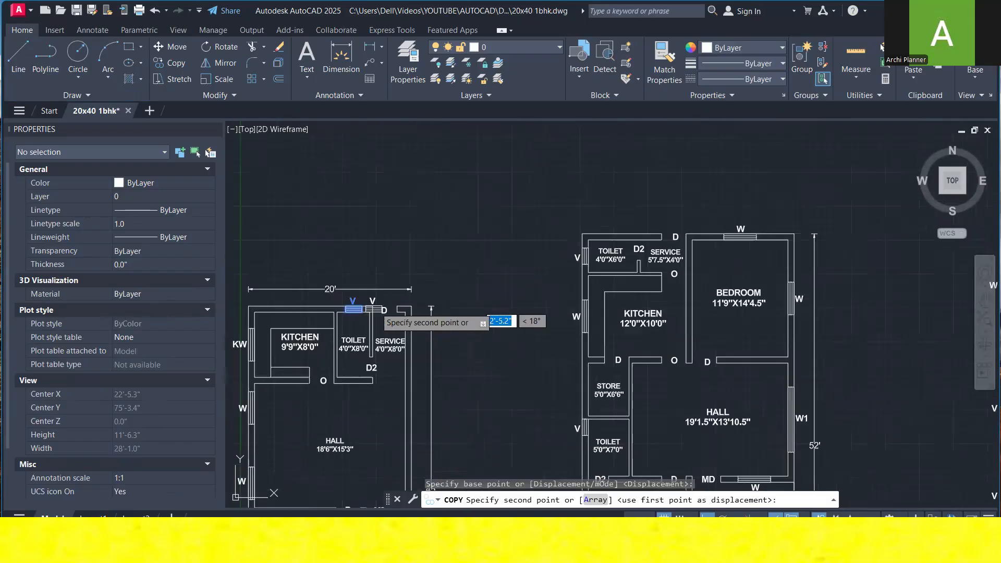
pyautogui.moveTo(737, 205)
pyautogui.mouseDown(button='middle')
pyautogui.moveTo(416, 260)
pyautogui.moveTo(295, 311)
pyautogui.mouseUp(button='middle')
pyautogui.scroll(2, 456, 292)
pyautogui.moveTo(456, 292); pyautogui.dragTo(283, 329, button='middle')
pyautogui.scroll(-5, 446, 291)
pyautogui.scroll(4, 604, 241)
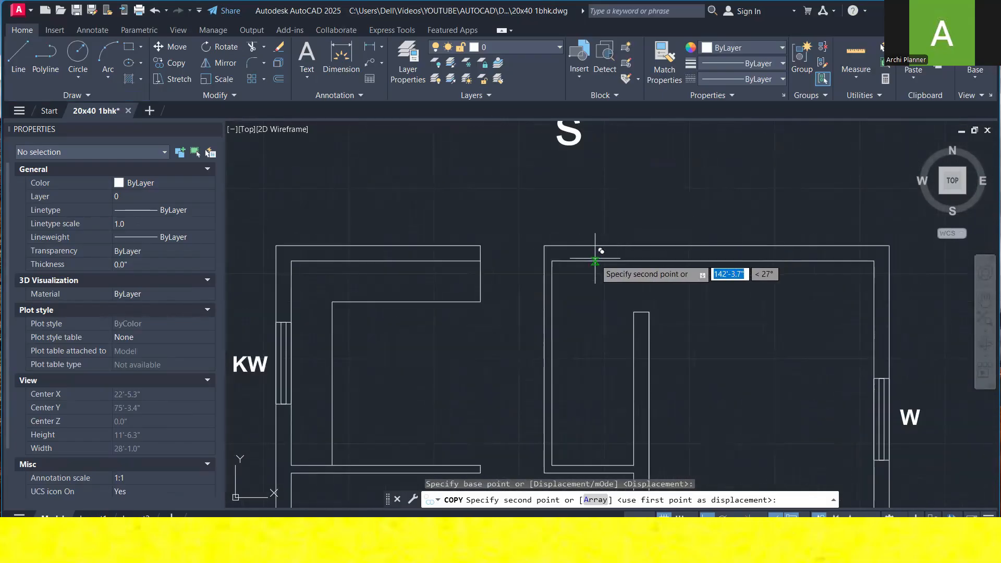
pyautogui.click(595, 256)
pyautogui.scroll(-3, 772, 330)
pyautogui.scroll(-5, 757, 277)
pyautogui.press('Escape')
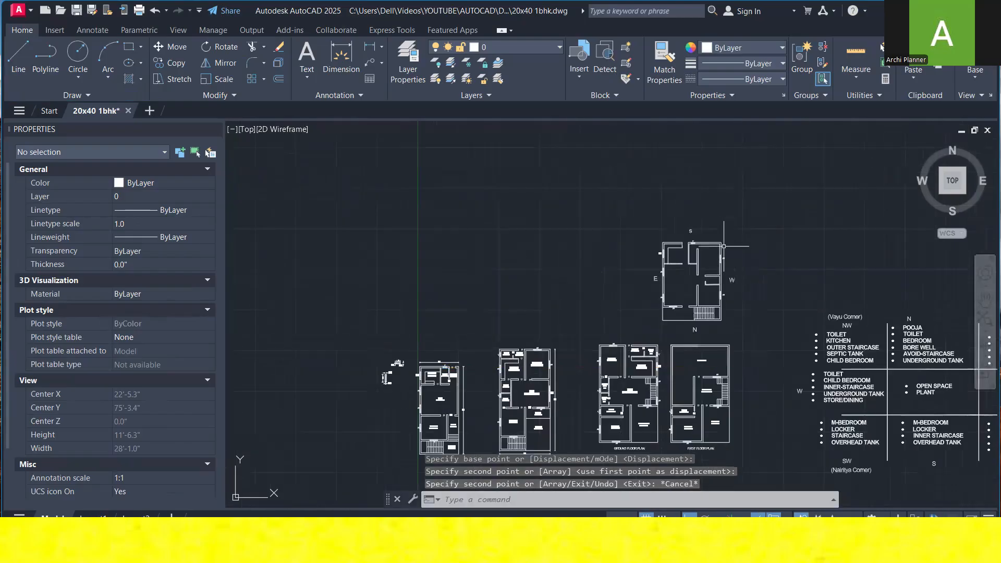
# - Copy the vertical V ventilator and its label from the 5'0"X7'0" toilet to the space outside the new plan's W-side wall
pyautogui.scroll(8, 513, 358)
pyautogui.click(516, 274)
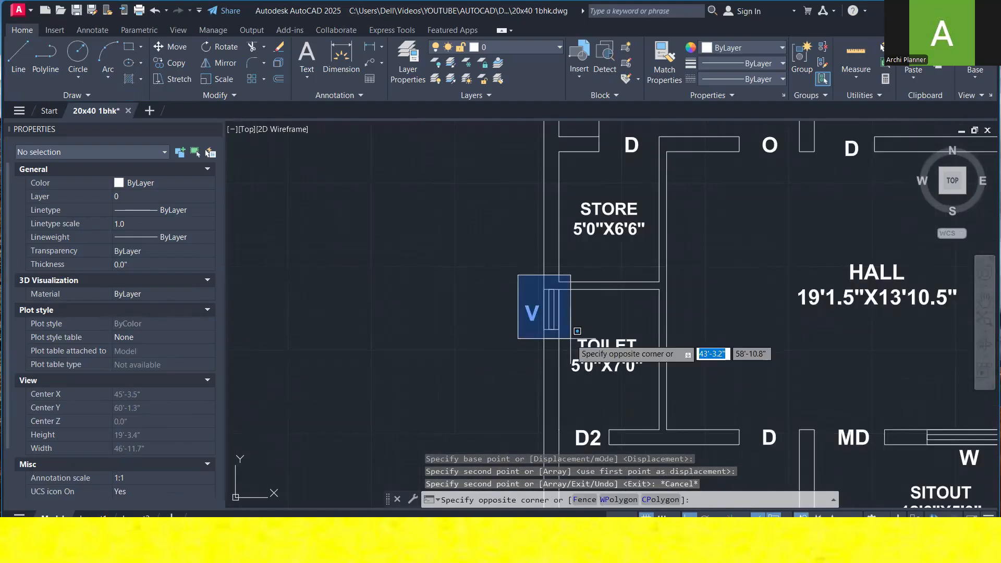
pyautogui.click(579, 350)
pyautogui.rightClick(539, 284)
pyautogui.click(574, 340)
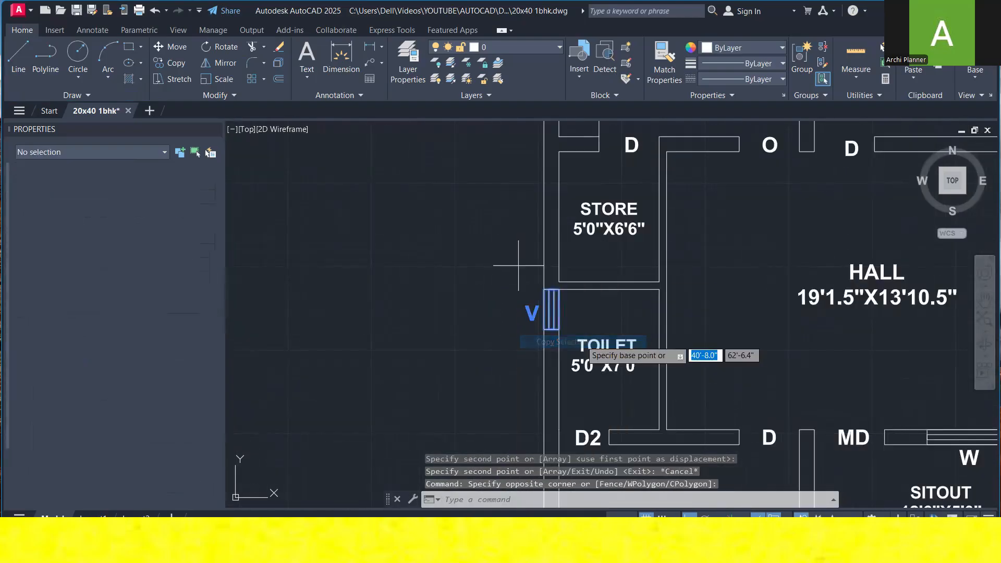
pyautogui.click(552, 310)
pyautogui.scroll(-5, 552, 310)
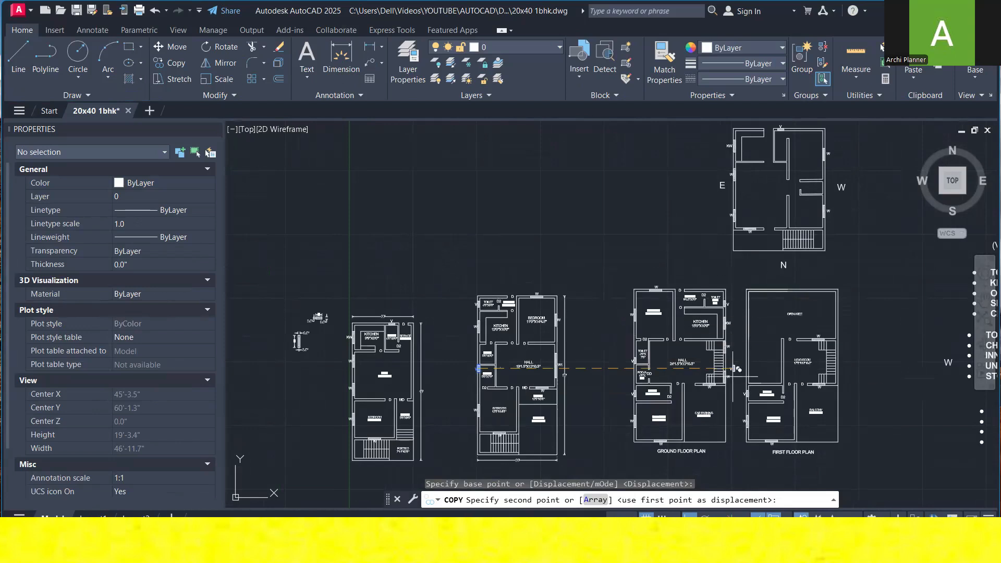
pyautogui.scroll(6, 753, 255)
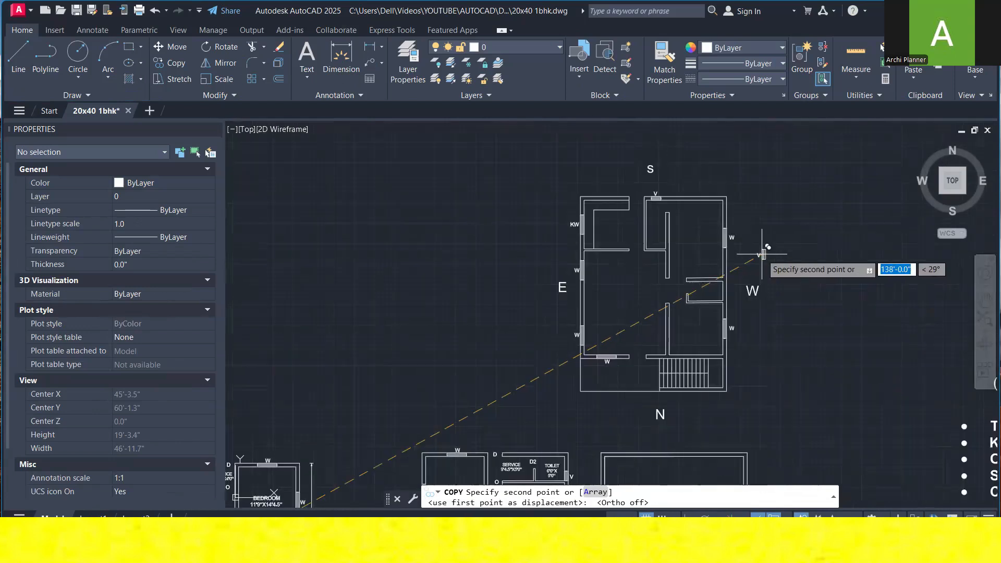
pyautogui.click(748, 262)
pyautogui.press('Escape')
# - Move the copied ventilator symbol, without its label, into the W-side wall between the two short toilet partitions
pyautogui.scroll(4, 752, 254)
pyautogui.click(768, 305)
pyautogui.click(733, 225)
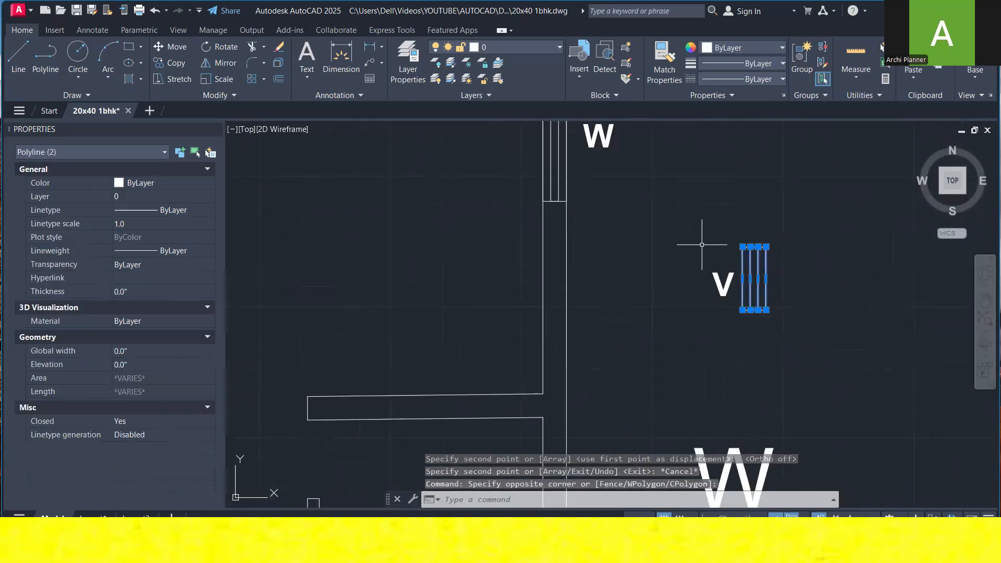
pyautogui.rightClick(676, 214)
pyautogui.click(704, 306)
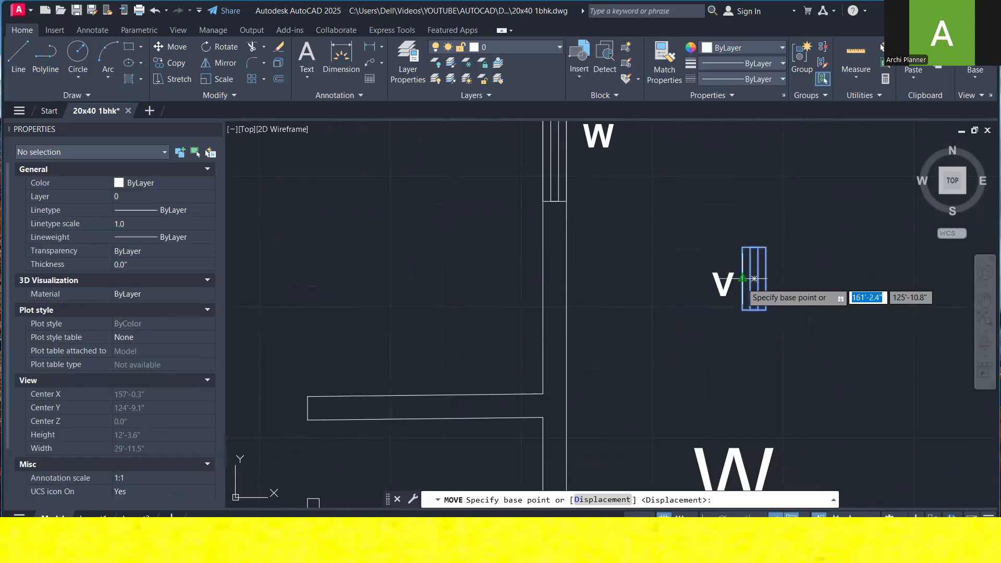
pyautogui.click(755, 284)
pyautogui.scroll(-2, 772, 255)
pyautogui.click(638, 378)
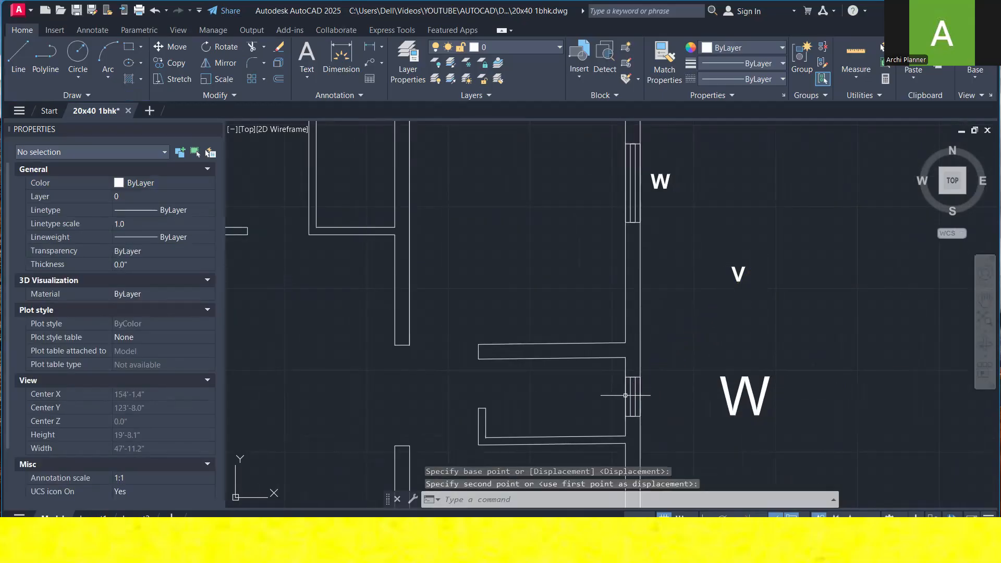
pyautogui.press('Escape')
# - Move the V label next to the ventilator in the W-side wall
pyautogui.click(743, 306)
pyautogui.click(711, 246)
pyautogui.rightClick(739, 186)
pyautogui.click(769, 308)
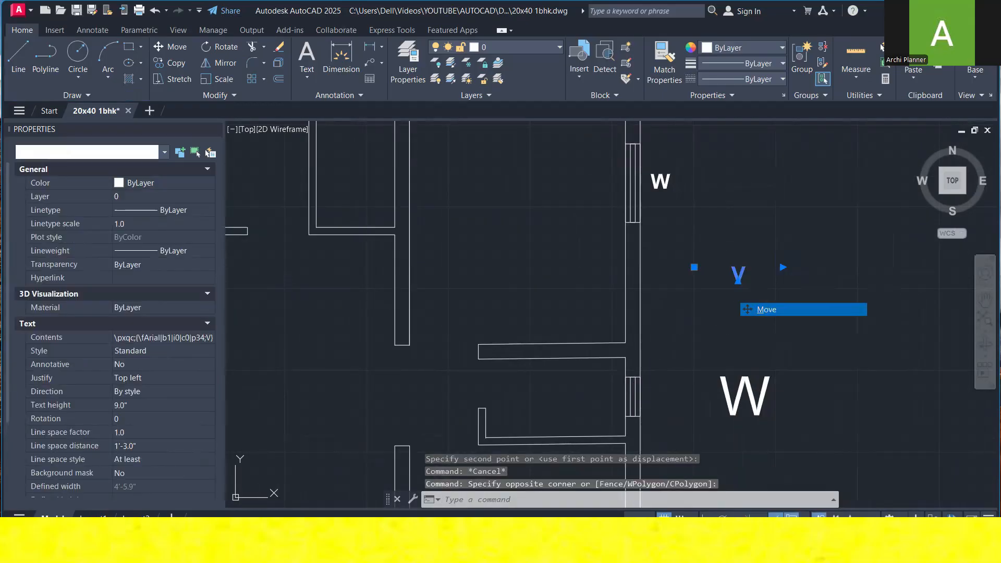
pyautogui.click(828, 273)
pyautogui.press('Escape')
# - Copy the D door label from the ground floor plan to the openings of the two W-side rooms in the new plan
pyautogui.scroll(-6, 742, 394)
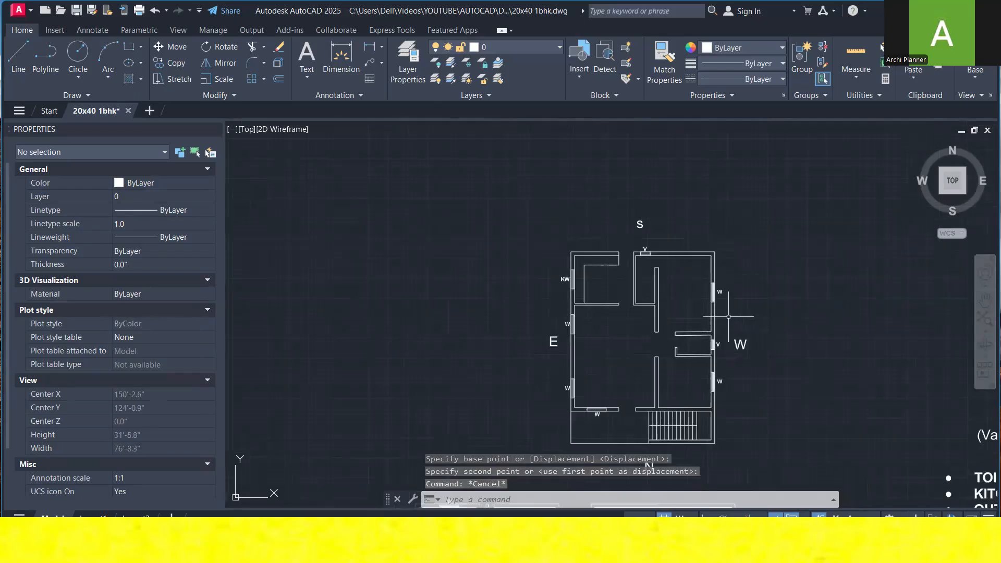
pyautogui.moveTo(669, 353); pyautogui.dragTo(740, 195, button='middle')
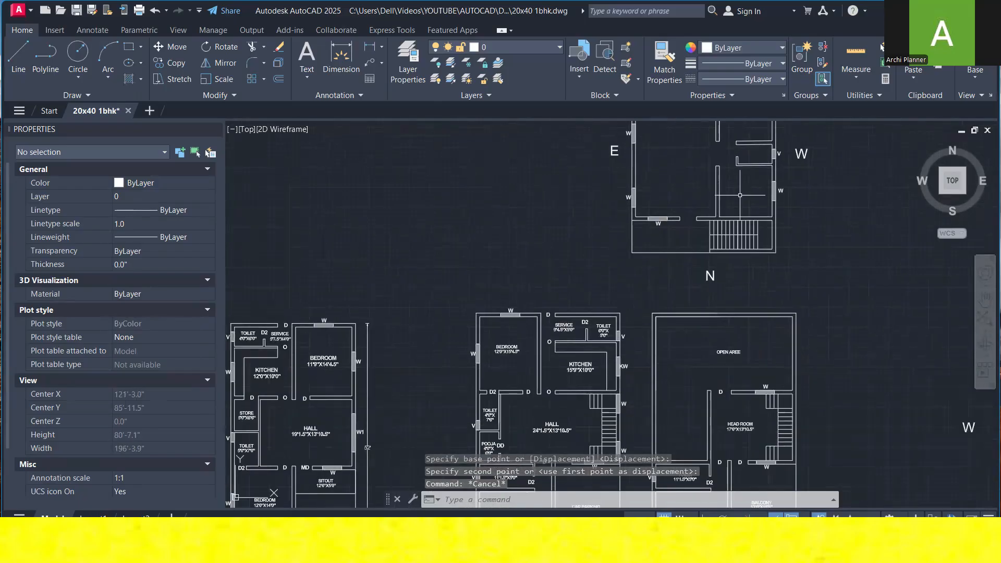
pyautogui.scroll(8, 538, 391)
pyautogui.click(483, 423)
pyautogui.click(450, 336)
pyautogui.rightClick(452, 335)
pyautogui.click(482, 324)
pyautogui.click(477, 404)
pyautogui.scroll(-8, 466, 321)
pyautogui.moveTo(596, 249); pyautogui.dragTo(569, 393, button='middle')
pyautogui.scroll(6, 641, 232)
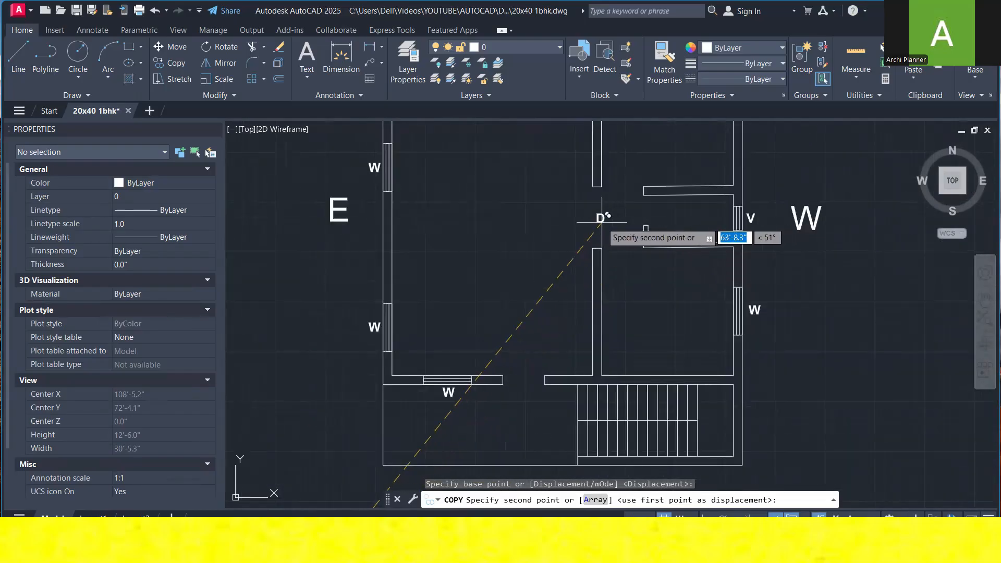
pyautogui.click(624, 189)
pyautogui.click(631, 269)
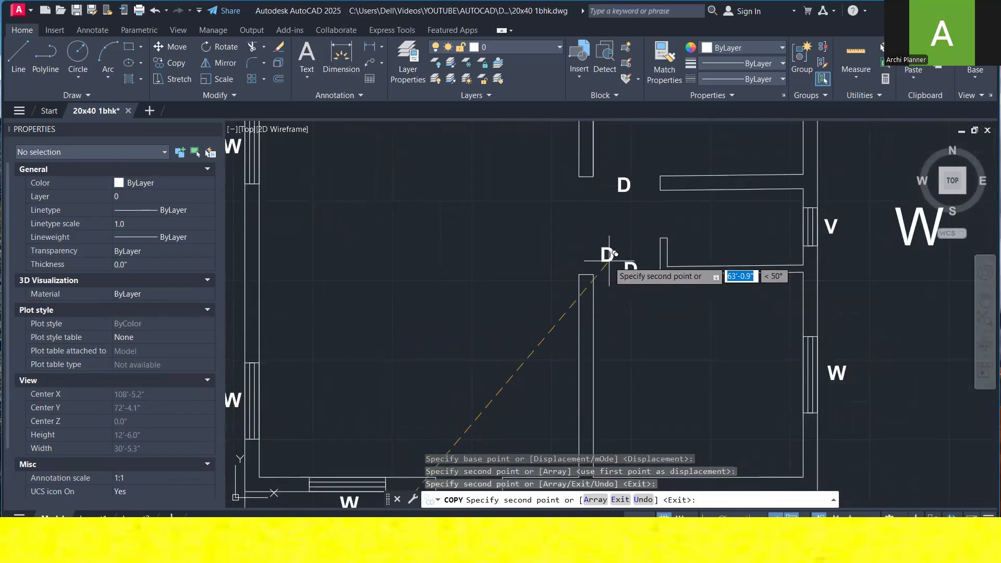
# - Place further D label copies at the S-side wall opening and at the end of the long inner wall, ending the copy
pyautogui.scroll(-4, 631, 272)
pyautogui.moveTo(604, 271); pyautogui.dragTo(589, 339, button='middle')
pyautogui.scroll(4, 574, 199)
pyautogui.click(518, 147)
pyautogui.click(636, 183)
pyautogui.press('Return')
# - Change the door label at the end of the long inner wall to D2 and copy it to the opening beside the kitchen wall
pyautogui.doubleClick(641, 178)
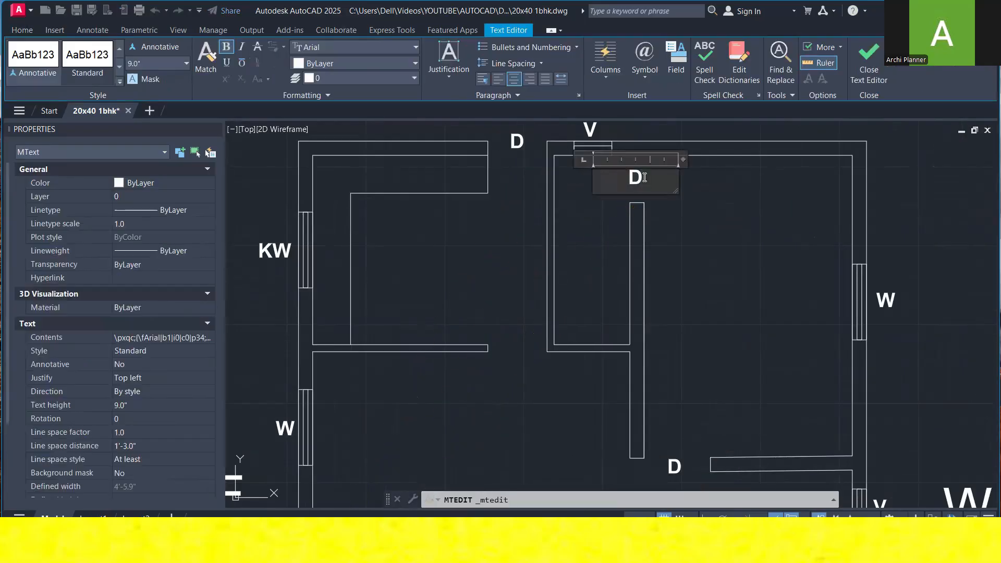
pyautogui.click(655, 212)
pyautogui.click(633, 178)
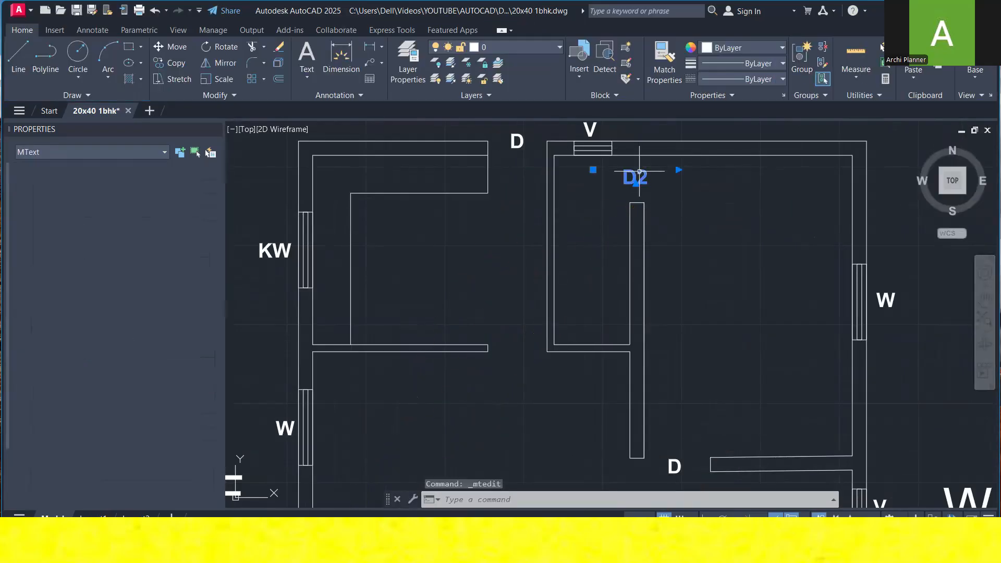
pyautogui.rightClick(646, 164)
pyautogui.click(688, 300)
pyautogui.click(723, 213)
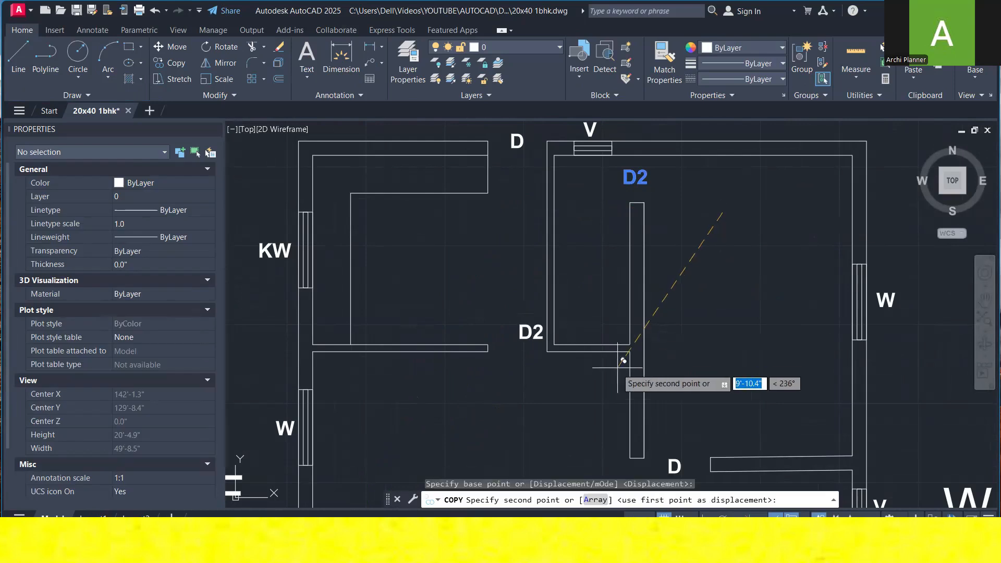
pyautogui.click(607, 381)
pyautogui.press('Escape')
# - Change the label at the kitchen-side opening to O and move it to the middle of the opening
pyautogui.doubleClick(520, 343)
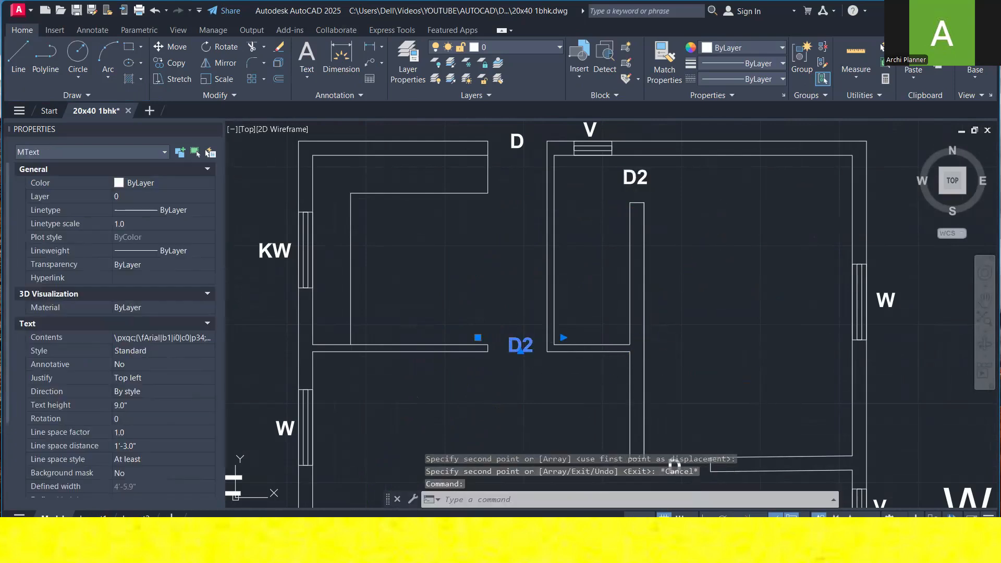
pyautogui.click(565, 299)
pyautogui.moveTo(573, 284); pyautogui.dragTo(613, 218, button='middle')
pyautogui.scroll(2, 584, 289)
pyautogui.click(577, 290)
pyautogui.click(530, 240)
pyautogui.rightClick(531, 239)
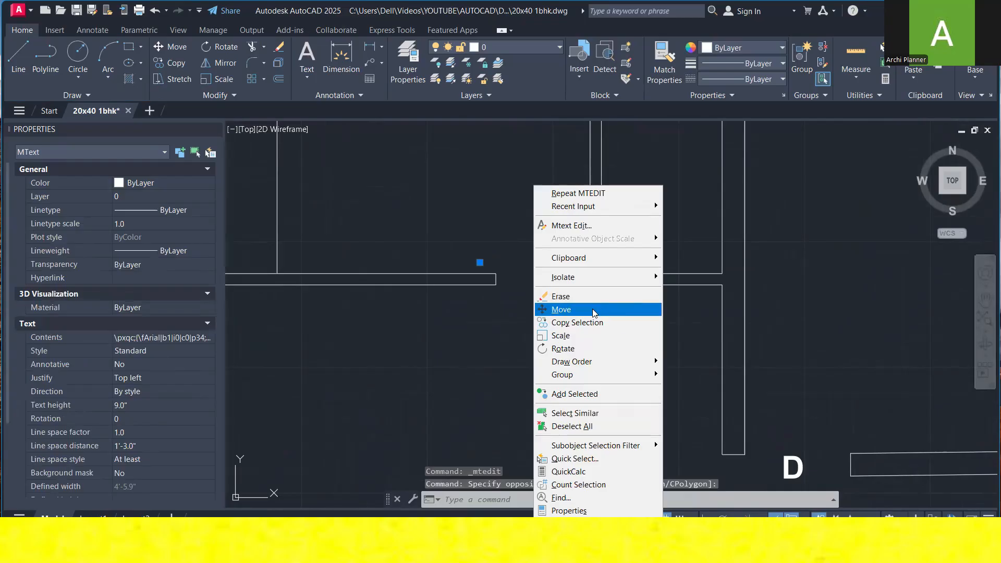
pyautogui.click(561, 308)
pyautogui.click(604, 323)
pyautogui.click(592, 332)
pyautogui.click(570, 328)
pyautogui.click(527, 235)
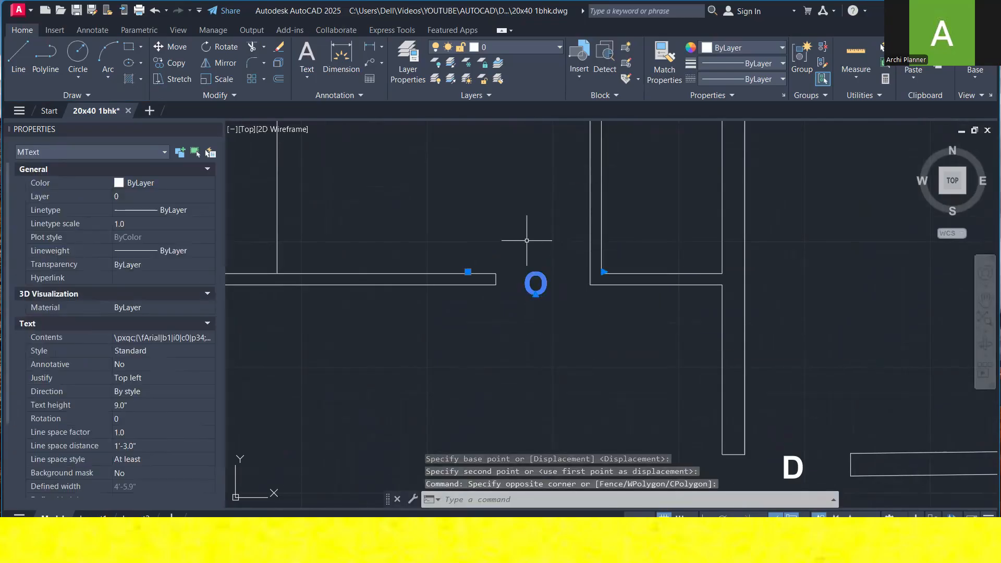
pyautogui.scroll(-3, 527, 235)
pyautogui.rightClick(537, 186)
pyautogui.click(584, 315)
pyautogui.press('Escape')
# - Copy the O label to the opening of the small toilet on the W side
pyautogui.click(539, 283)
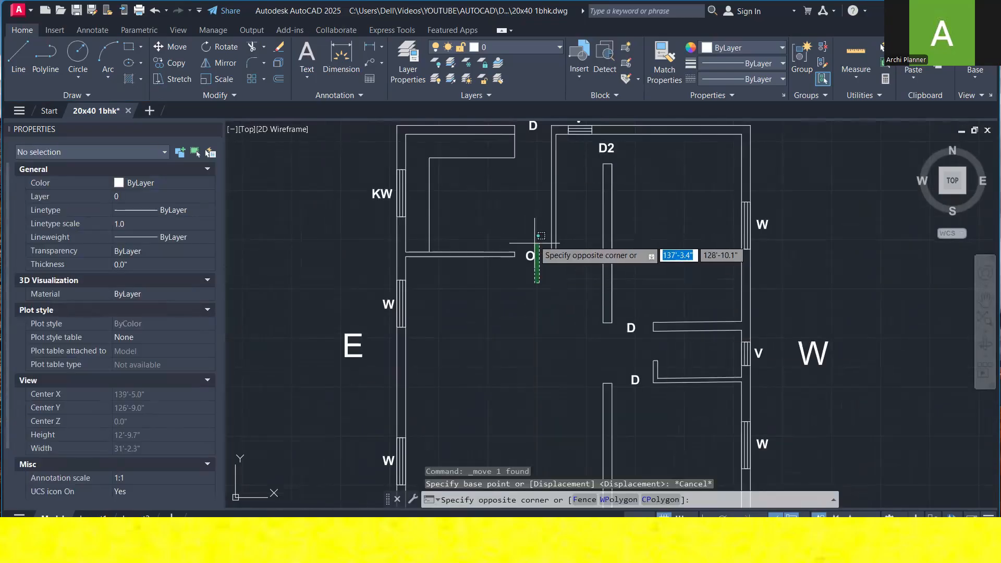
pyautogui.click(530, 236)
pyautogui.rightClick(533, 232)
pyautogui.click(577, 322)
pyautogui.click(579, 287)
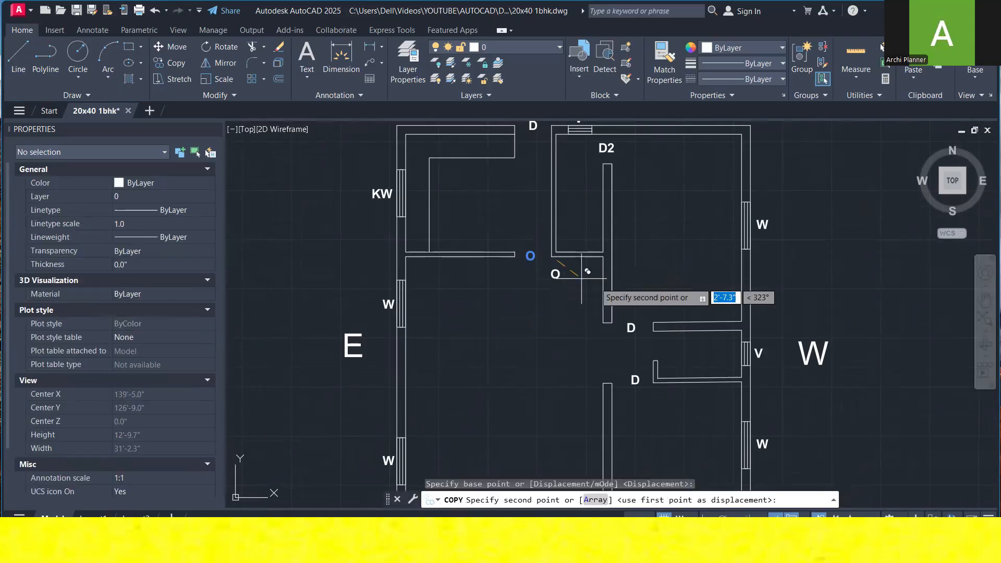
pyautogui.scroll(5, 678, 260)
pyautogui.click(705, 275)
pyautogui.press('Escape')
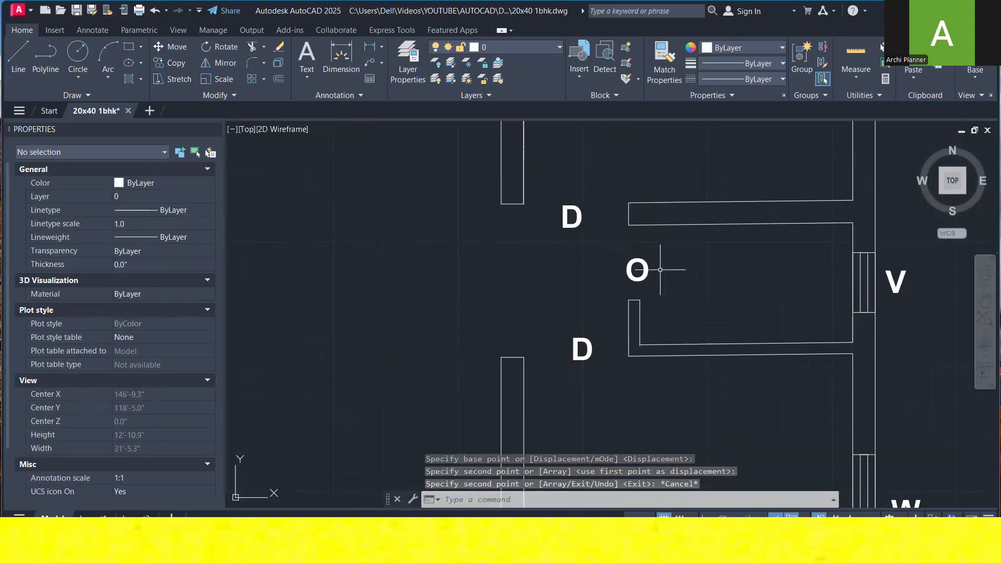
# - Change the label at the small toilet's opening to D2
pyautogui.click(637, 269)
pyautogui.doubleClick(638, 270)
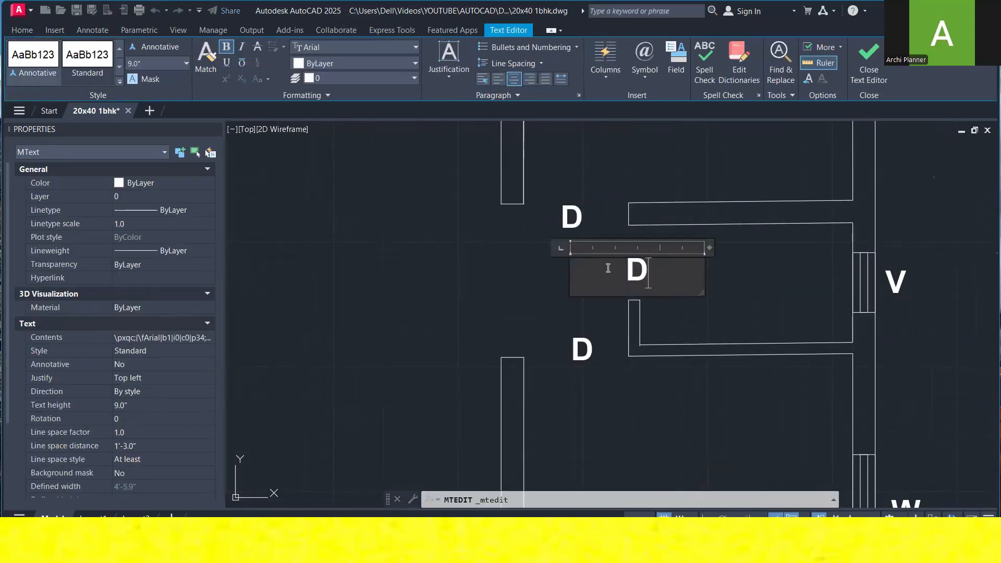
pyautogui.click(719, 289)
pyautogui.click(719, 289)
# - Copy the toilet's D2 label to the entrance opening in the N-side wall beside the staircase
pyautogui.click(628, 240)
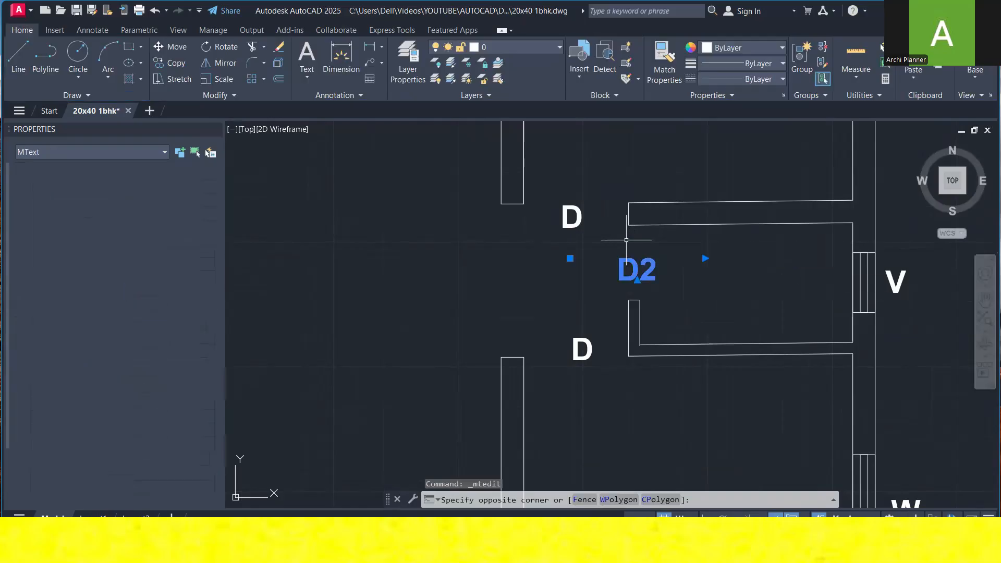
pyautogui.scroll(-5, 628, 241)
pyautogui.rightClick(640, 217)
pyautogui.click(704, 322)
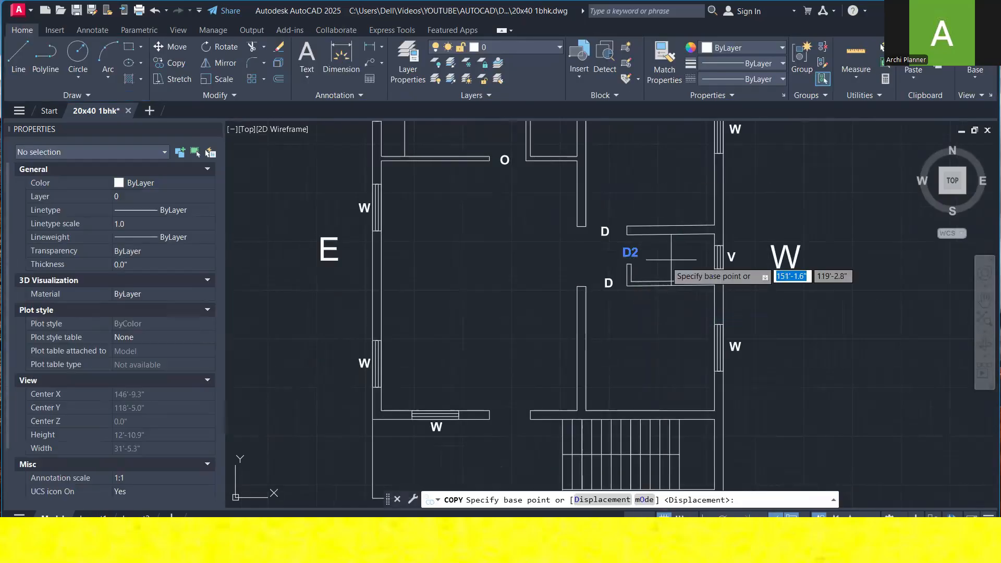
pyautogui.click(671, 245)
pyautogui.scroll(2, 539, 428)
pyautogui.click(548, 412)
pyautogui.press('Escape')
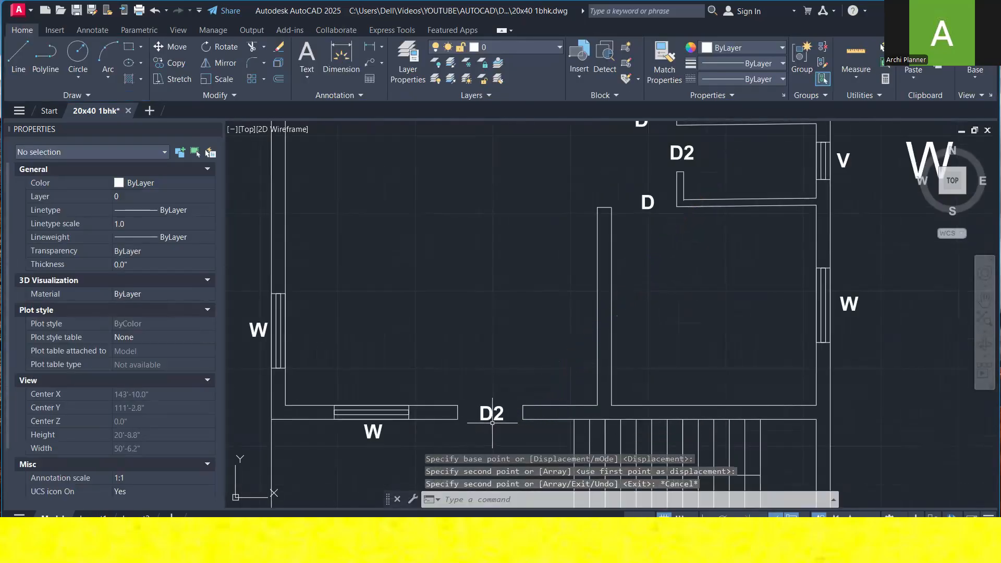
# - Edit the D2 label at the N-side entrance opening, deleting its existing text
pyautogui.doubleClick(491, 418)
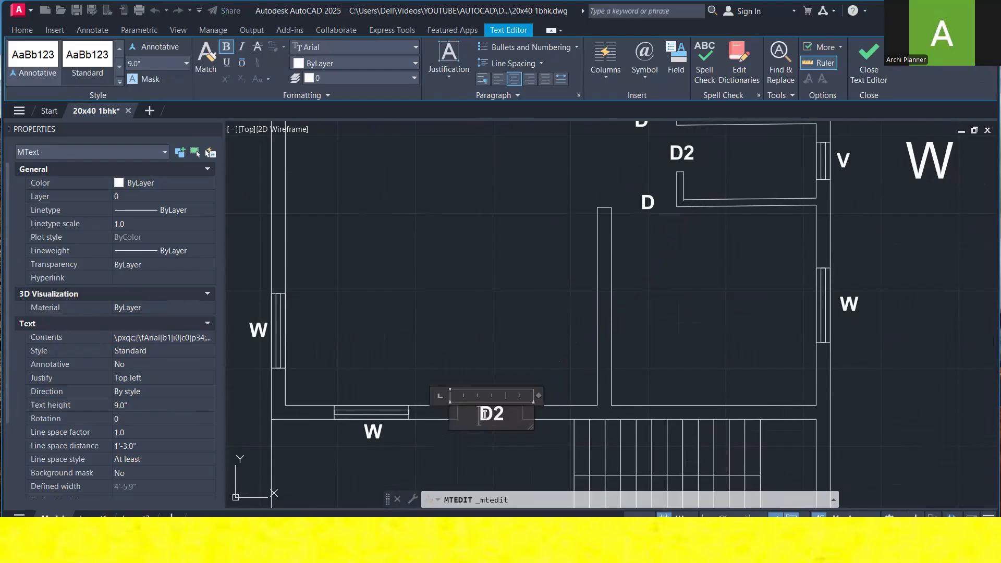
pyautogui.press('BackSpace')
pyautogui.click(544, 339)
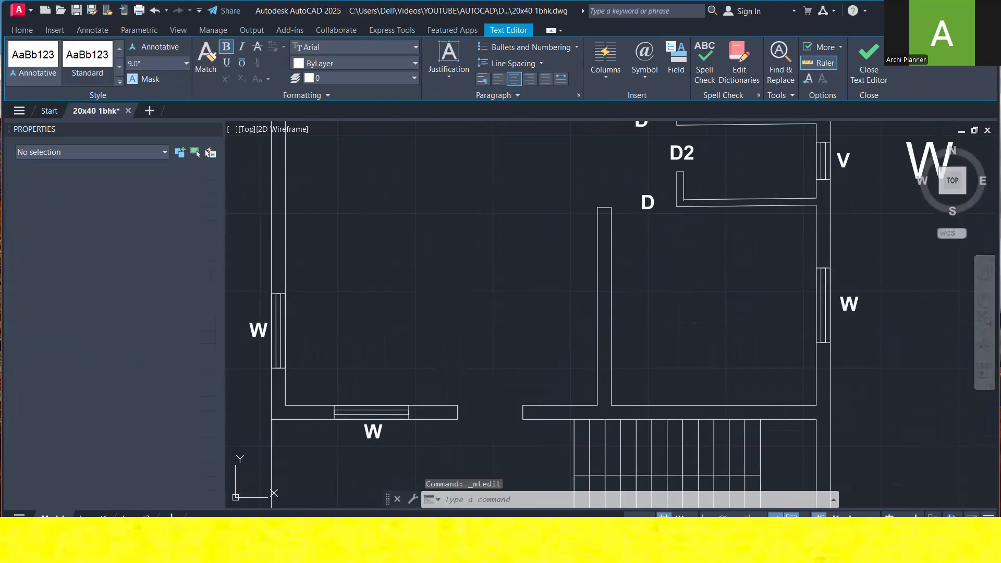
# - Copy the BEDROOM 12'0"X15'4.5" label from the existing plan into the new plan's southwest room
pyautogui.scroll(-8, 544, 338)
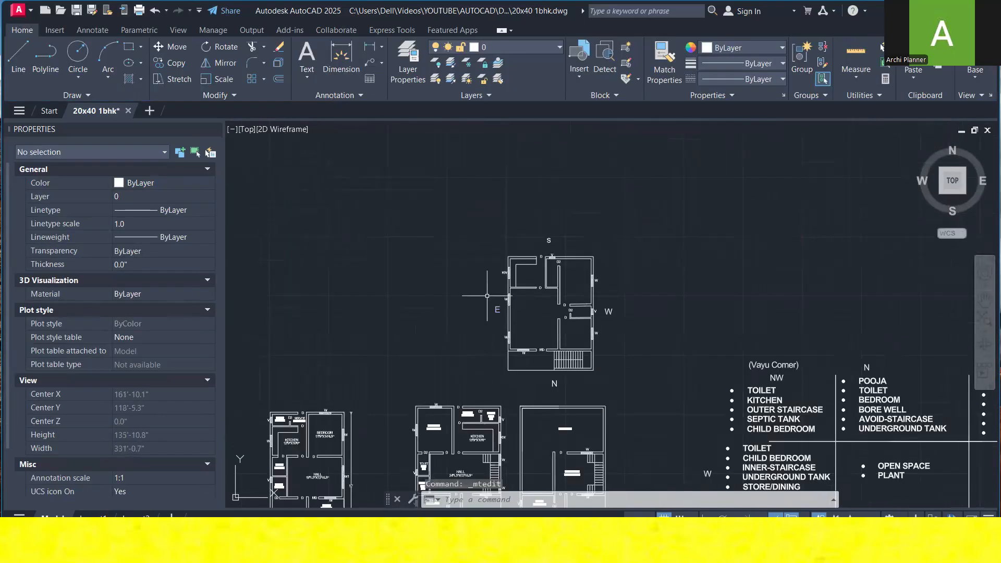
pyautogui.scroll(2, 538, 369)
pyautogui.moveTo(583, 233); pyautogui.dragTo(609, 150, button='middle')
pyautogui.scroll(4, 417, 365)
pyautogui.click(394, 419)
pyautogui.click(359, 367)
pyautogui.rightClick(372, 366)
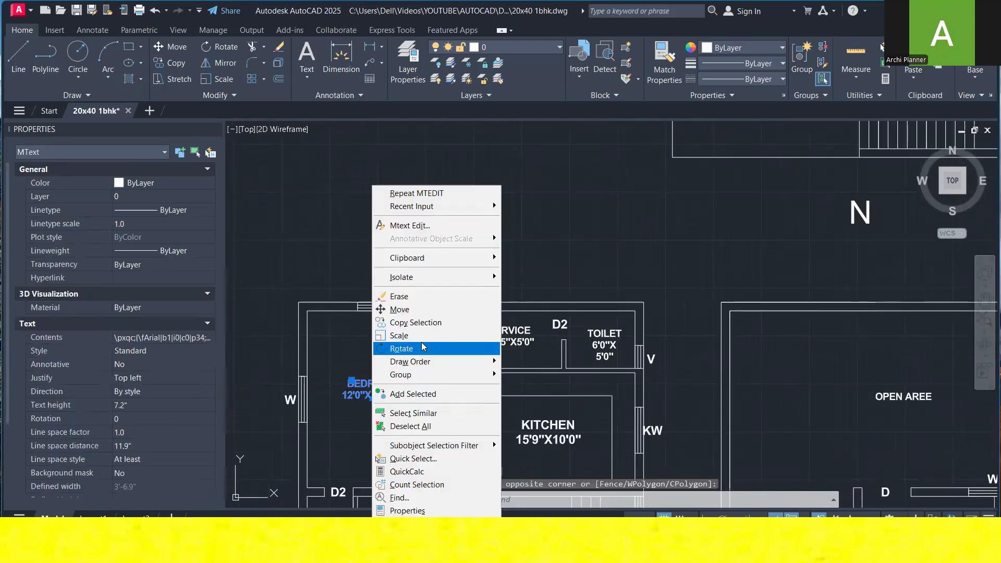
pyautogui.click(420, 322)
pyautogui.click(393, 399)
pyautogui.scroll(-4, 391, 432)
pyautogui.moveTo(463, 367); pyautogui.dragTo(448, 450, button='middle')
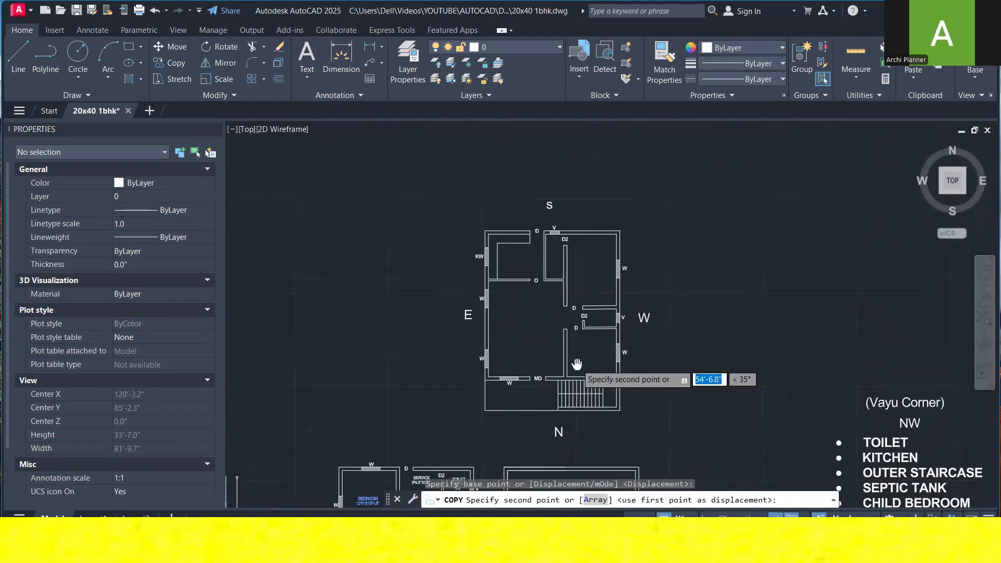
pyautogui.scroll(4, 612, 270)
pyautogui.click(598, 277)
pyautogui.press('Escape')
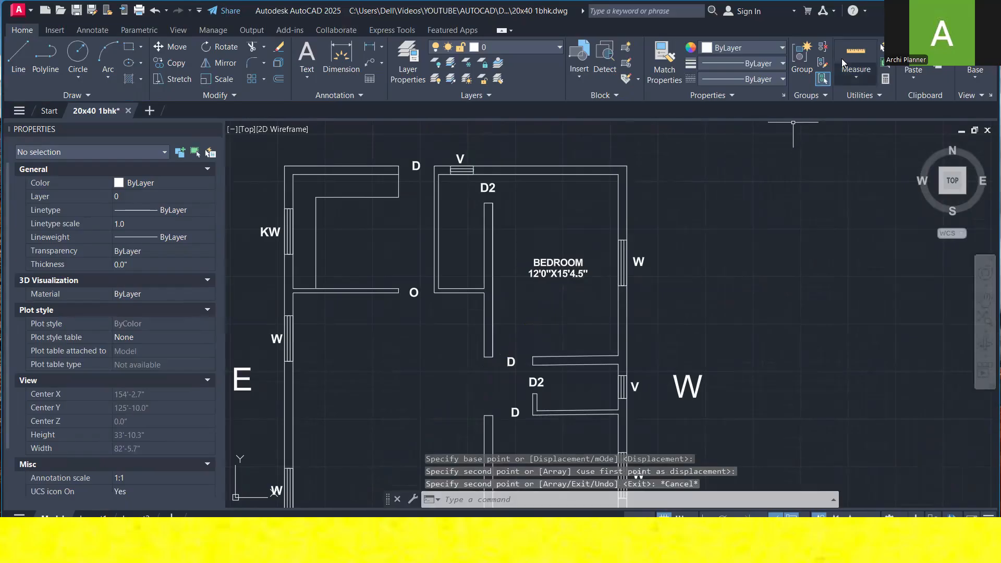
# - Measure the southwest bedroom and change the size in its label to 11'0"X16'0"
pyautogui.click(856, 57)
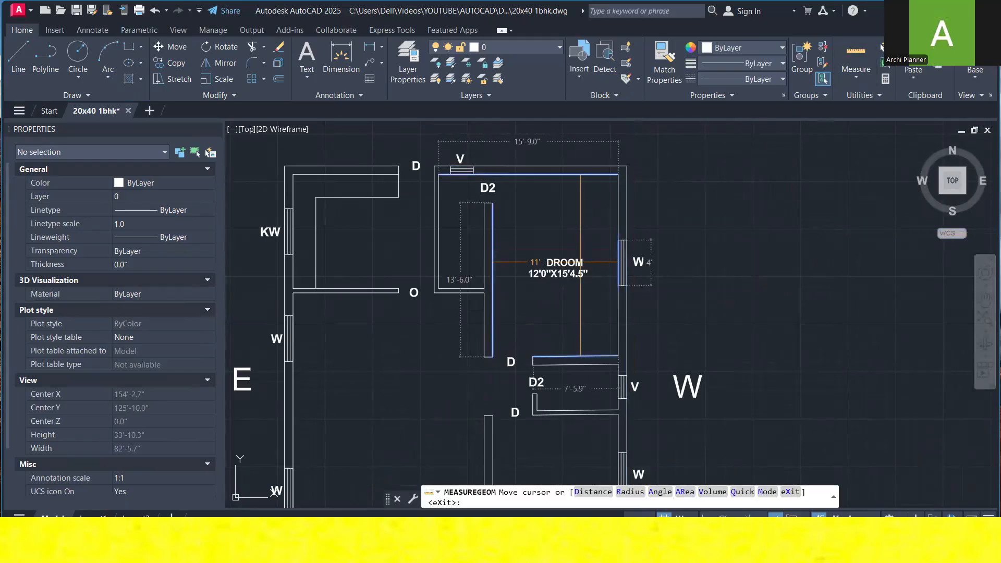
pyautogui.press('Escape')
pyautogui.click(550, 262)
pyautogui.doubleClick(550, 262)
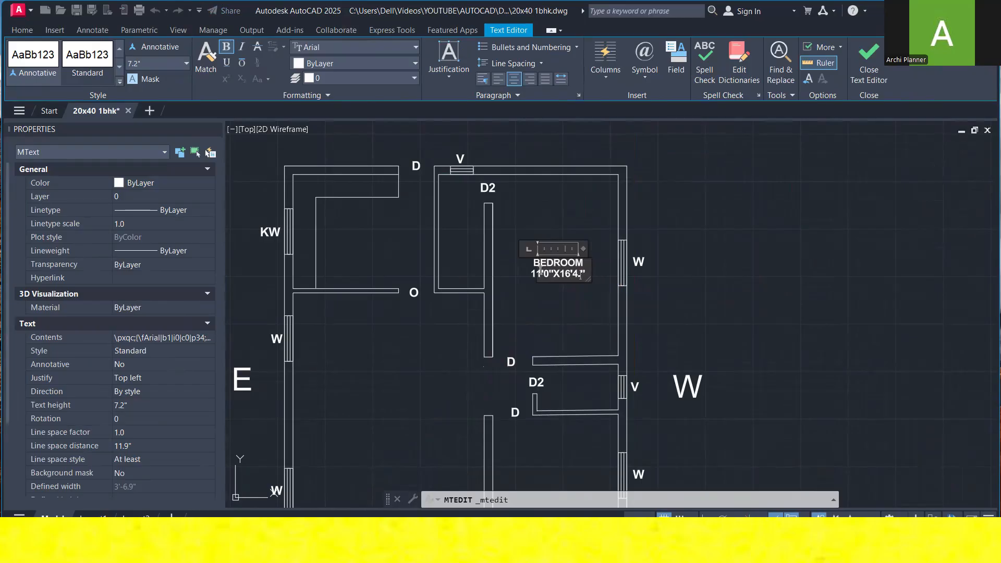
pyautogui.click(680, 279)
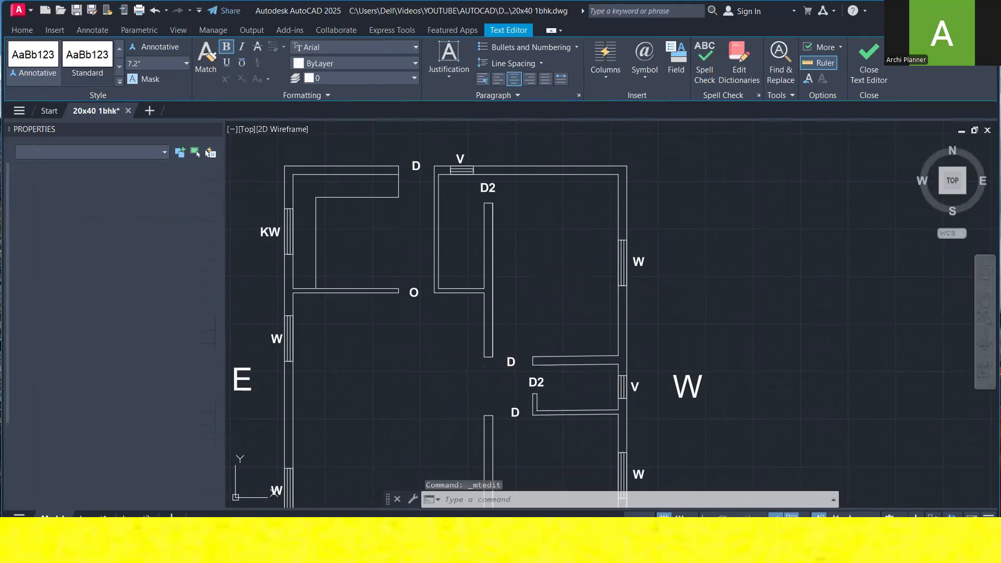
pyautogui.press('Escape')
# - Copy the southwest room's BEDROOM label into the northwest room beside the staircase
pyautogui.click(606, 276)
pyautogui.click(563, 233)
pyautogui.rightClick(566, 231)
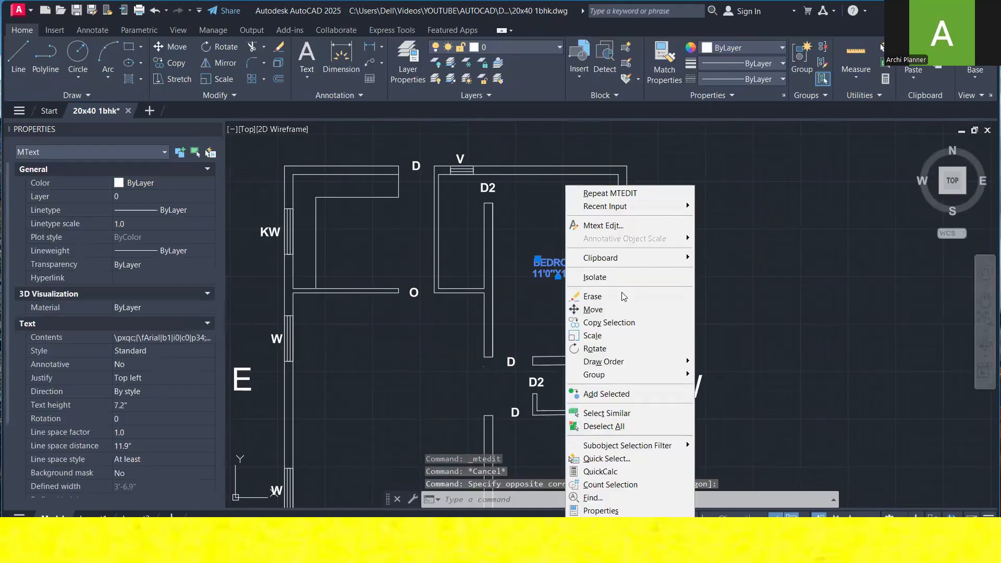
pyautogui.click(633, 319)
pyautogui.click(605, 285)
pyautogui.moveTo(602, 291); pyautogui.dragTo(668, 126, button='middle')
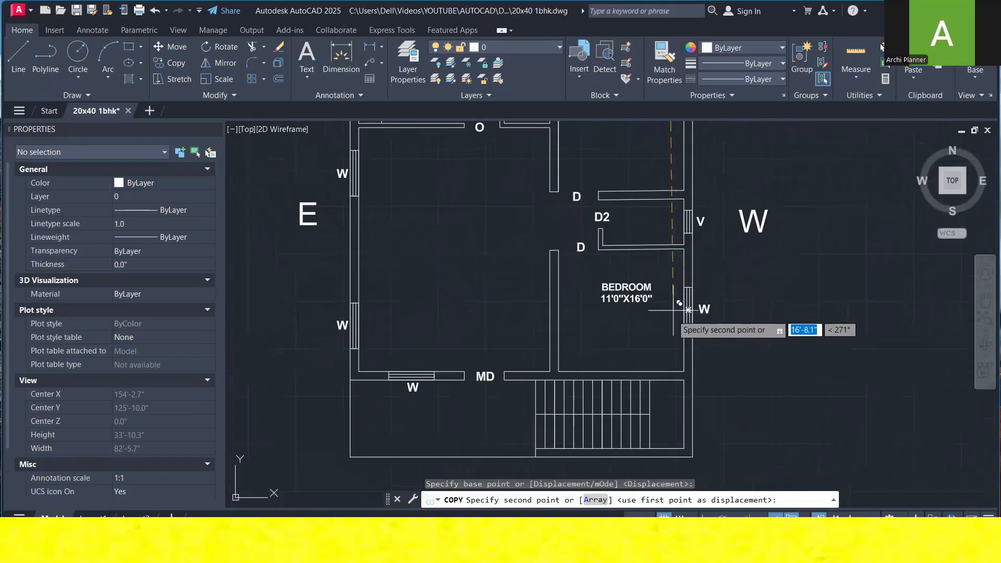
pyautogui.click(683, 333)
pyautogui.press('Escape')
# - Measure the northwest bedroom's width and its length between the toilet wall and the staircase wall
pyautogui.click(855, 52)
pyautogui.scroll(2, 678, 308)
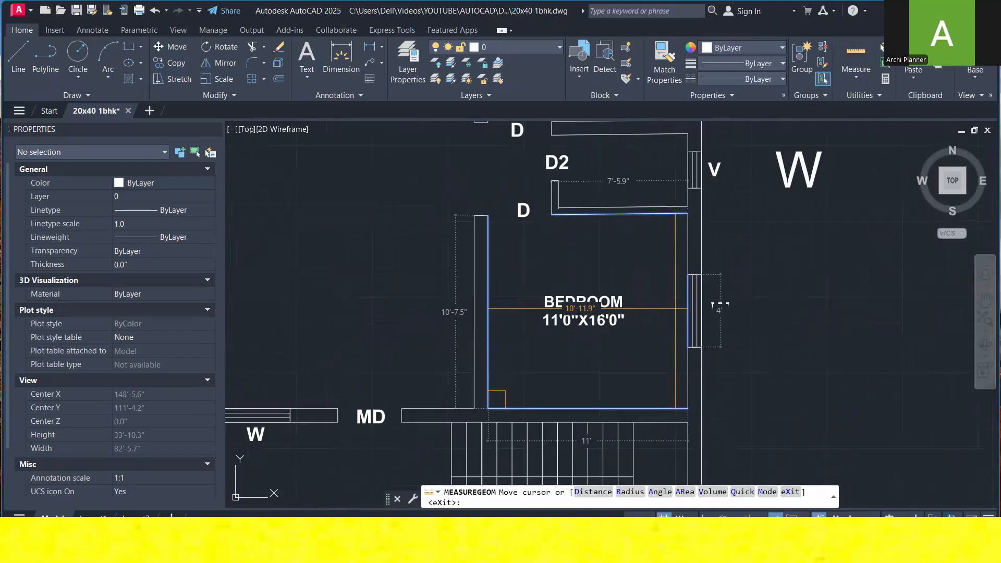
pyautogui.press('Escape')
pyautogui.click(369, 48)
pyautogui.click(627, 214)
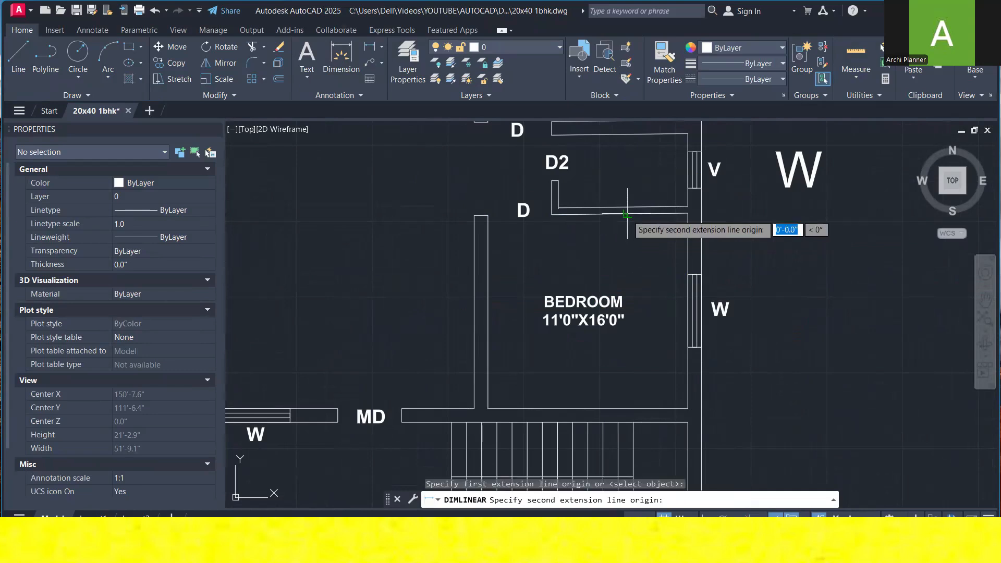
pyautogui.click(633, 408)
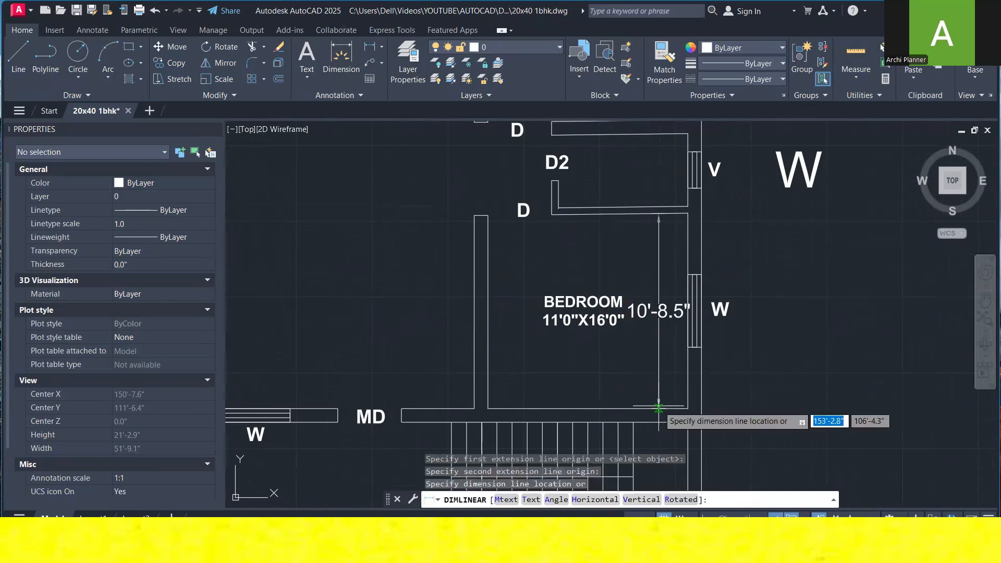
pyautogui.press('Escape')
# - Change the size in the northwest bedroom's label to 11'0"X10'8.5"
pyautogui.doubleClick(604, 326)
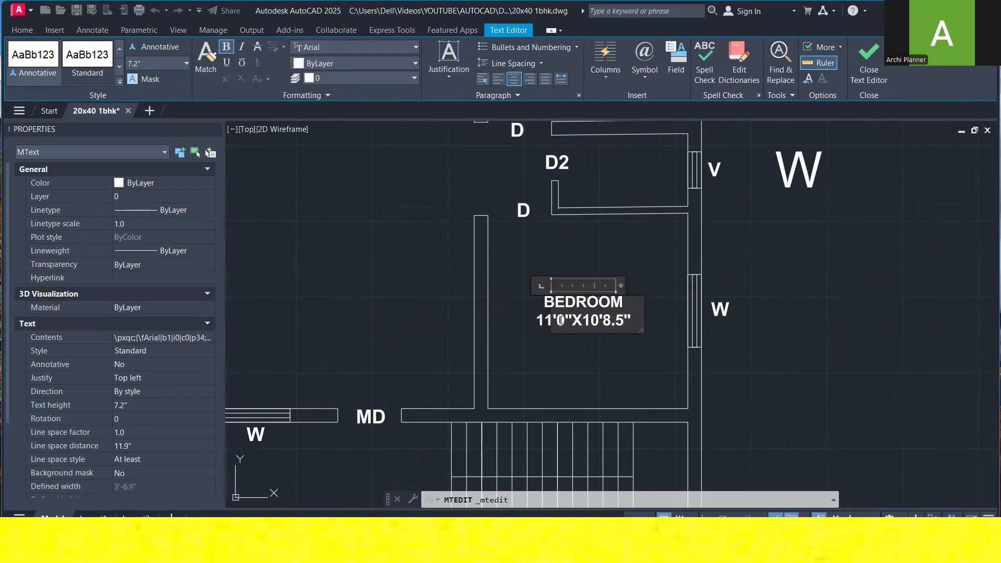
pyautogui.click(591, 358)
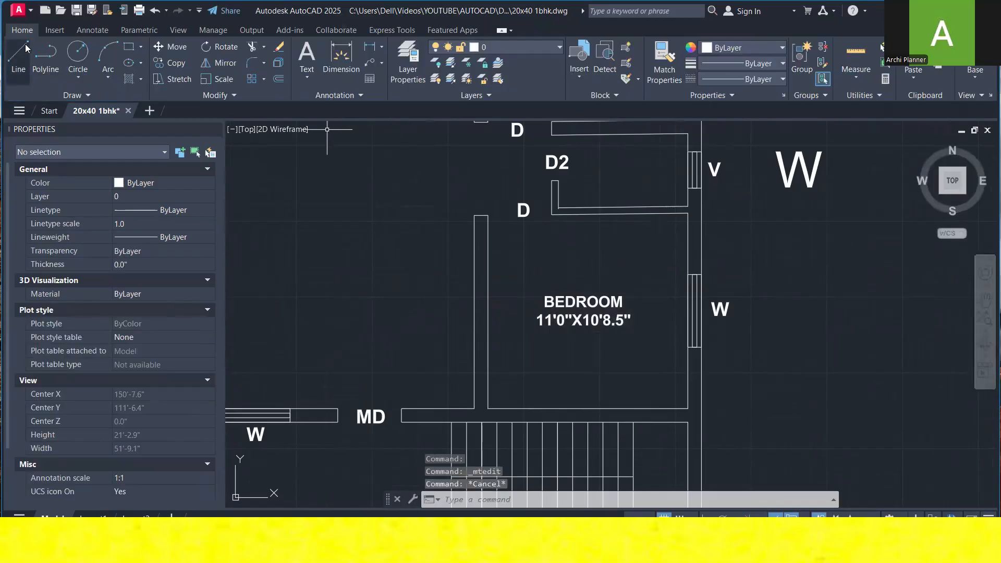
pyautogui.click(22, 53)
pyautogui.press('Escape')
# - Copy the TOILET 5'0"X7'0" label from the existing plan into the toilet between the two bedrooms
pyautogui.scroll(-5, 300, 417)
pyautogui.scroll(4, 300, 417)
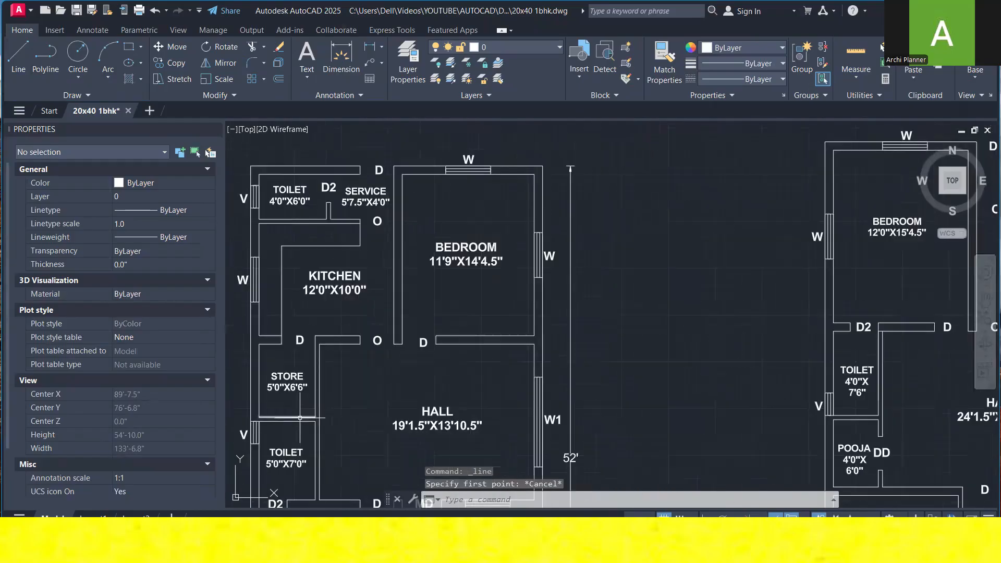
pyautogui.click(287, 455)
pyautogui.rightClick(334, 185)
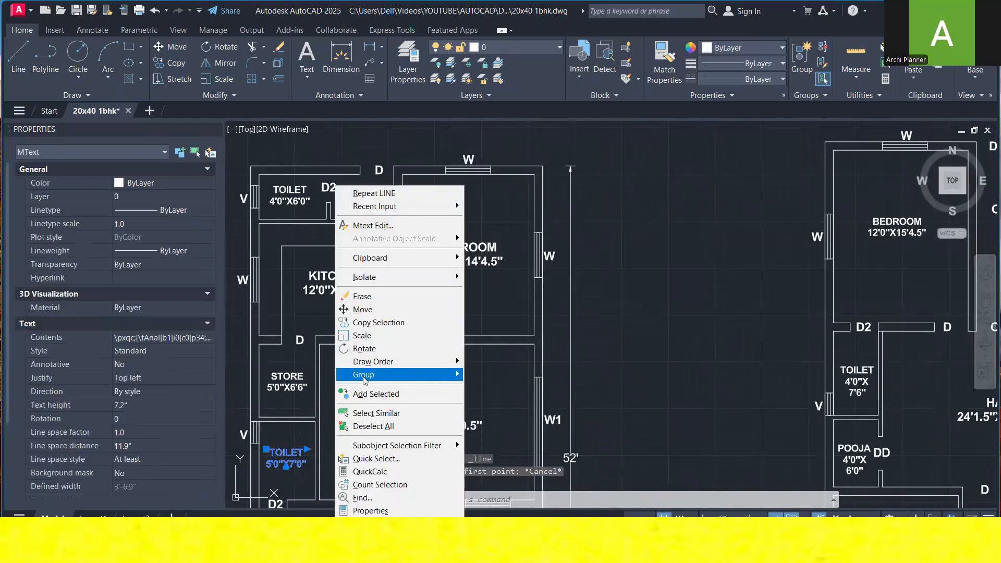
pyautogui.click(379, 323)
pyautogui.click(271, 459)
pyautogui.scroll(-5, 608, 328)
pyautogui.scroll(5, 589, 280)
pyautogui.scroll(2, 578, 292)
pyautogui.click(534, 313)
pyautogui.press('Escape')
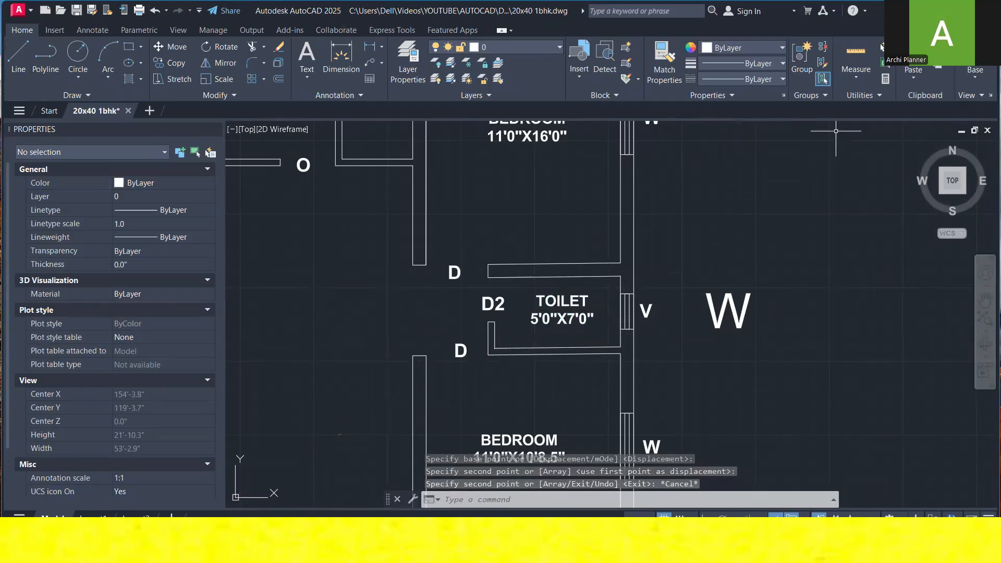
# - Measure the inside width of the toilet between the bedrooms using a linear dimension
pyautogui.click(370, 47)
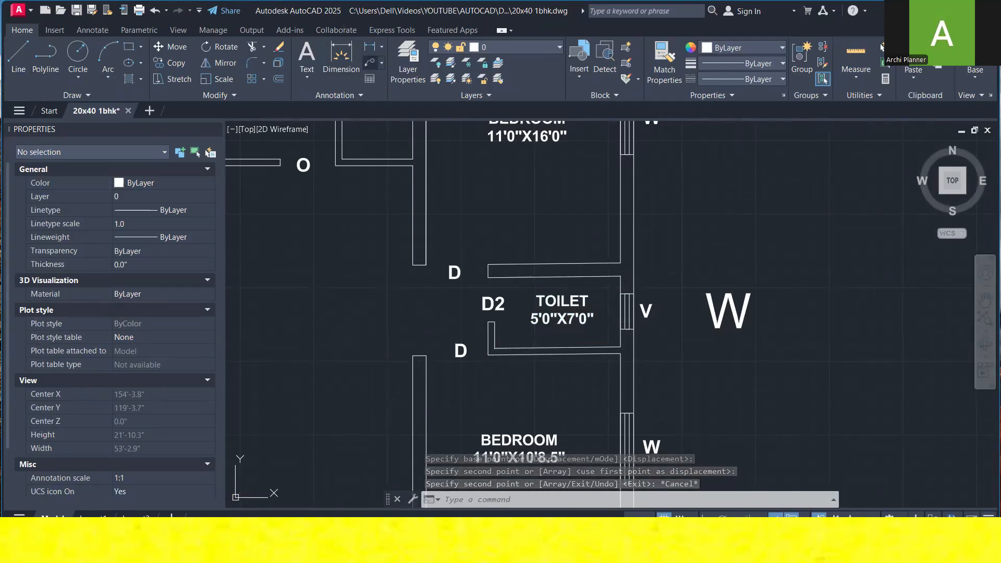
pyautogui.click(495, 348)
pyautogui.click(620, 347)
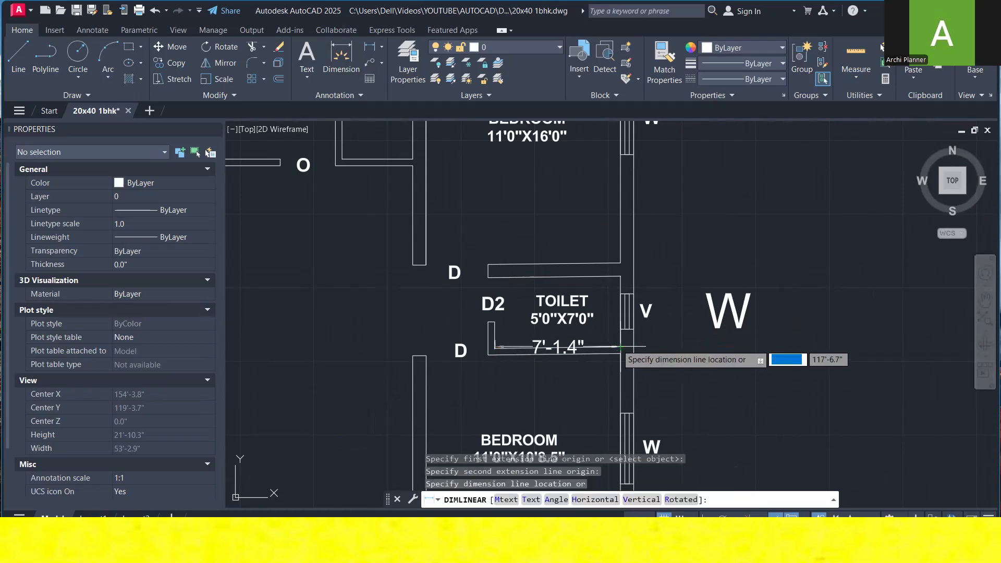
pyautogui.press('Escape')
# - Change the size in the label of the toilet between the bedrooms to 7'1.5"X4'0"
pyautogui.doubleClick(584, 320)
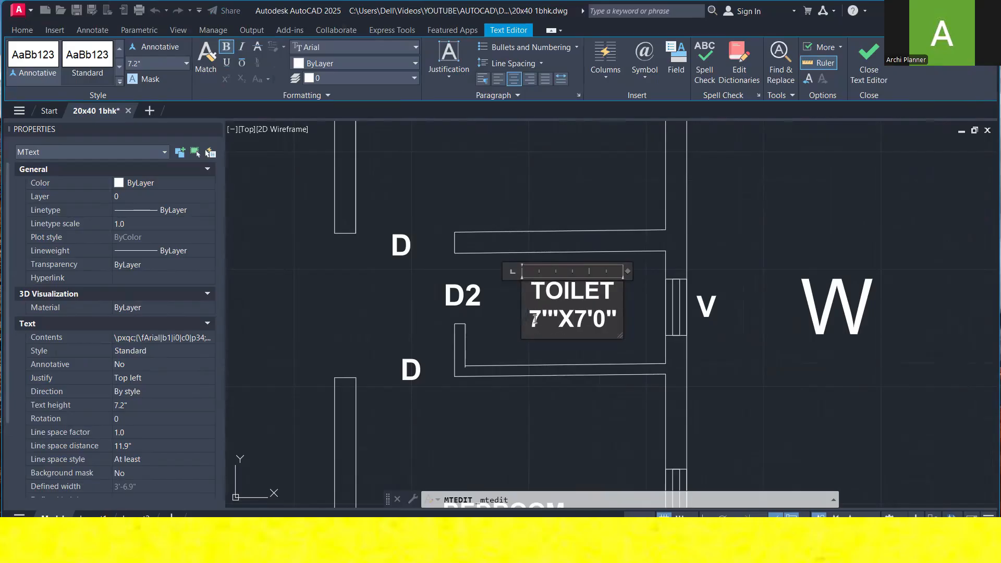
pyautogui.write('.5')
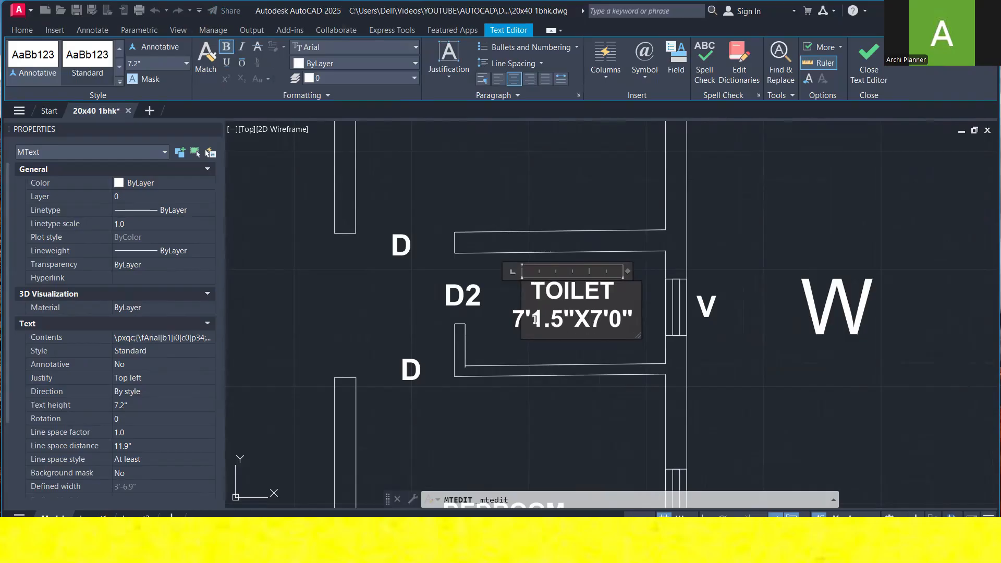
pyautogui.press('Right')
pyautogui.press('Right')
pyautogui.press('Right')
pyautogui.press('BackSpace')
pyautogui.write('4')
pyautogui.click(544, 412)
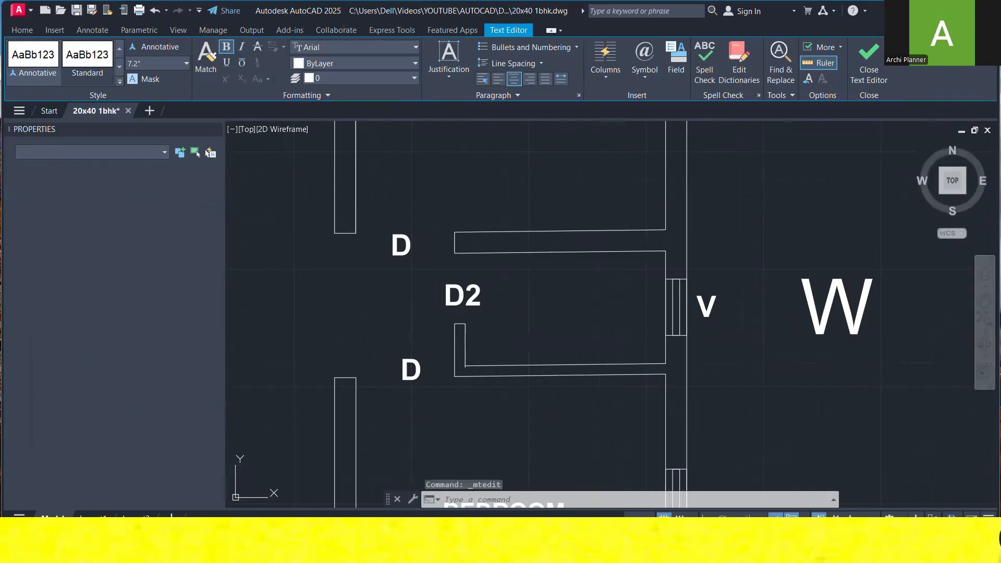
pyautogui.press('Escape')
# - Copy the TOILET label into the narrow room between the kitchen area and the southwest bedroom
pyautogui.click(602, 286)
pyautogui.rightClick(601, 273)
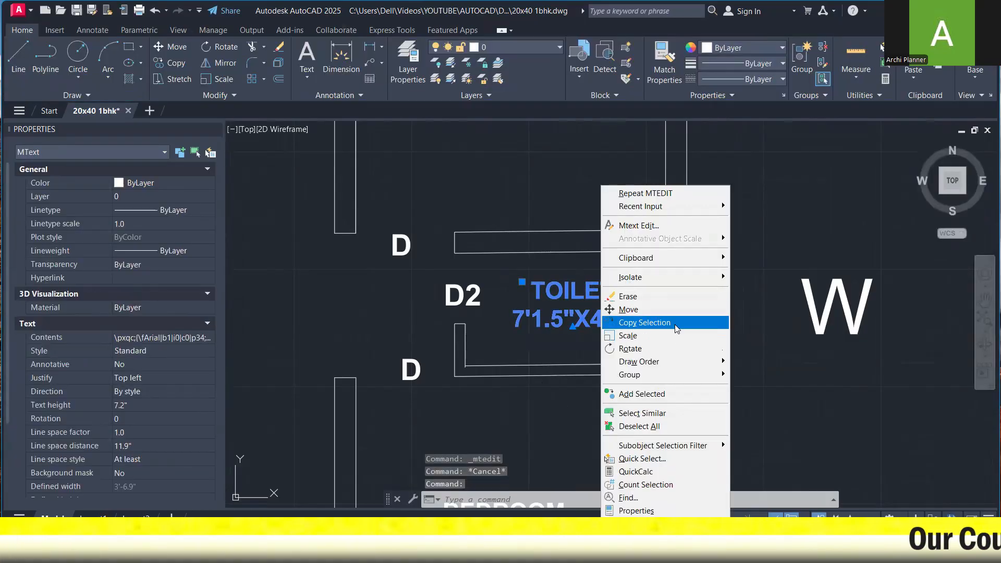
pyautogui.click(677, 327)
pyautogui.click(619, 327)
pyautogui.scroll(-4, 619, 326)
pyautogui.moveTo(619, 326); pyautogui.dragTo(647, 400, button='middle')
pyautogui.scroll(2, 505, 196)
pyautogui.scroll(2, 559, 262)
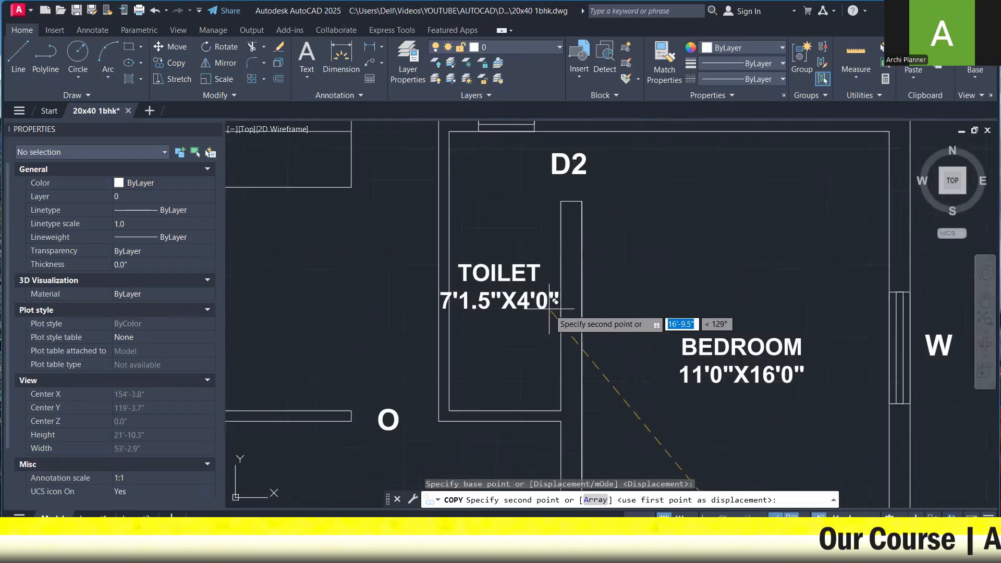
pyautogui.click(560, 313)
pyautogui.press('Escape')
# - Break the size in the copied TOILET label so that X4'0" sits on its own line
pyautogui.click(523, 304)
pyautogui.doubleClick(523, 302)
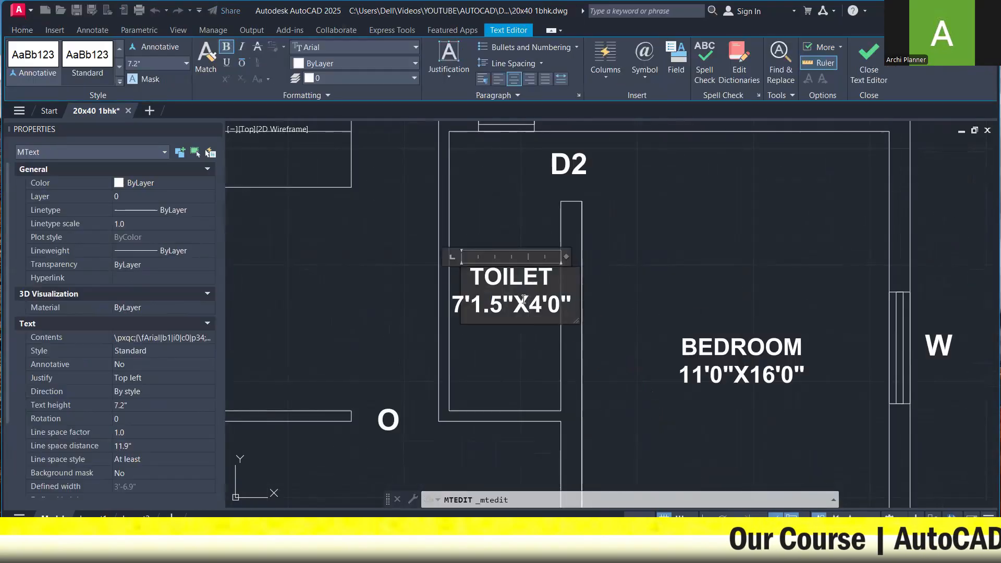
pyautogui.press('Return')
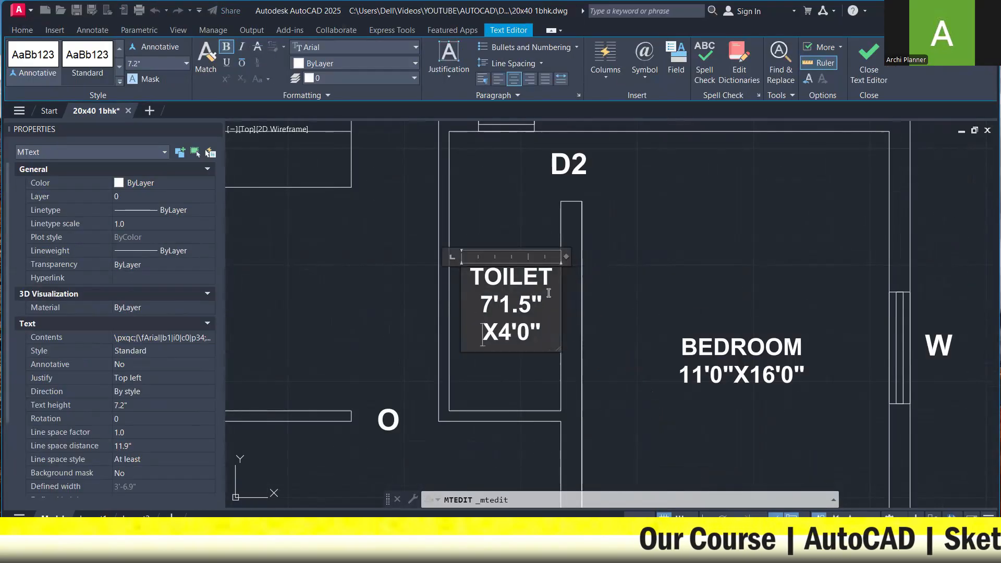
pyautogui.click(646, 251)
# - Measure the toilet beside the southwest bedroom and set the first dimension in its label to 10'0"
pyautogui.click(846, 54)
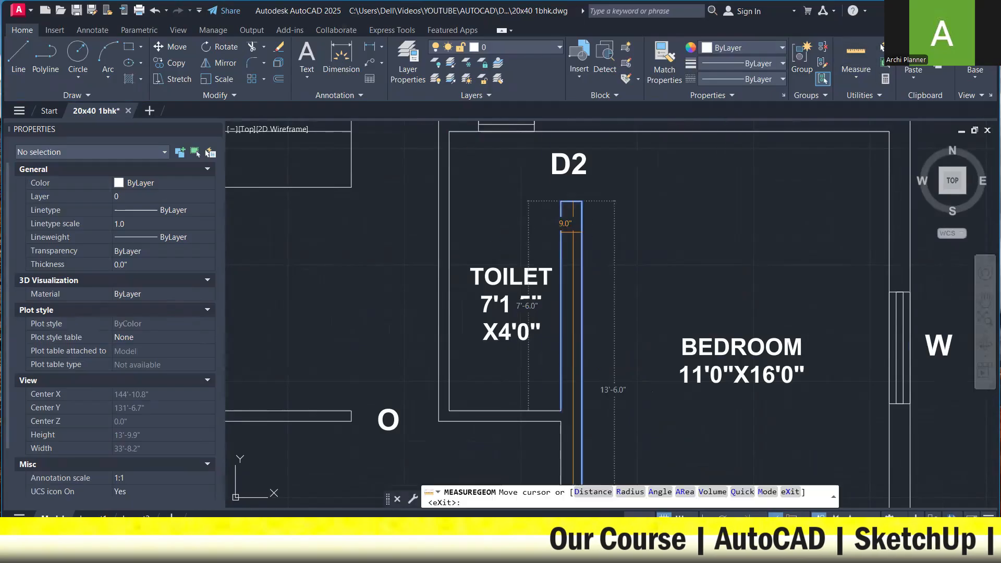
pyautogui.press('Escape')
pyautogui.click(523, 326)
pyautogui.doubleClick(494, 296)
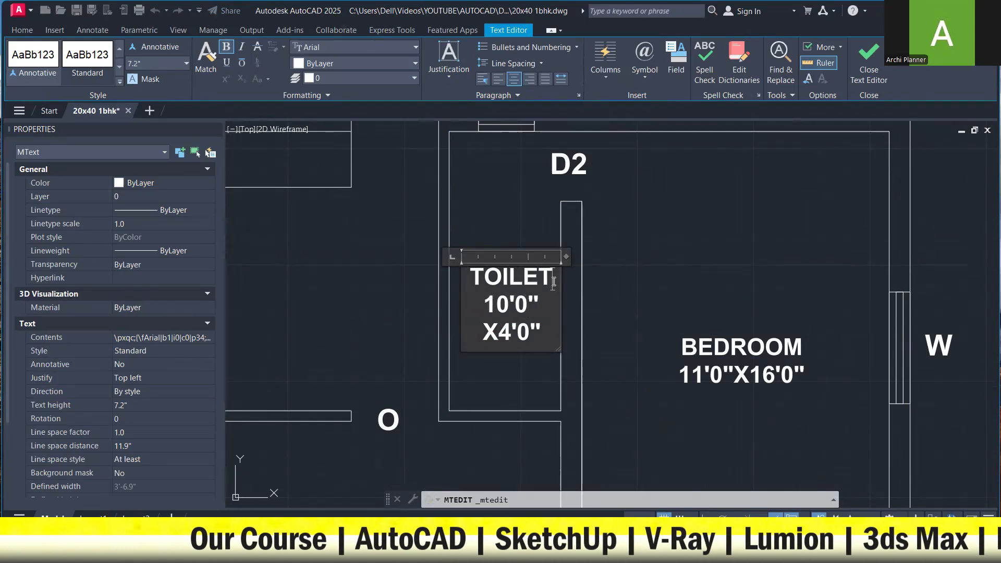
pyautogui.scroll(-5, 554, 281)
pyautogui.click(605, 235)
pyautogui.scroll(-4, 522, 302)
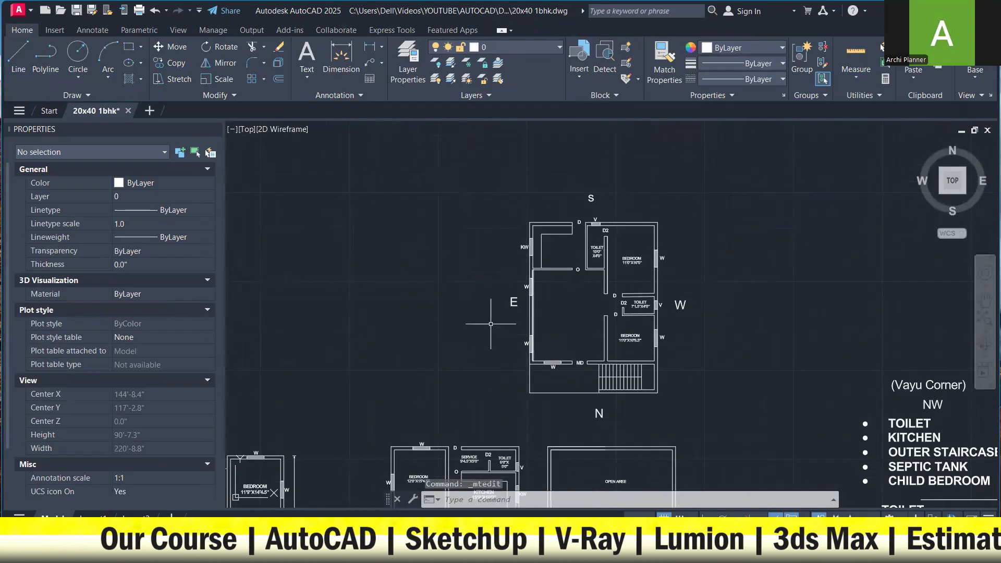
pyautogui.moveTo(490, 324); pyautogui.dragTo(578, 231, button='middle')
pyautogui.scroll(4, 300, 372)
pyautogui.click(275, 354)
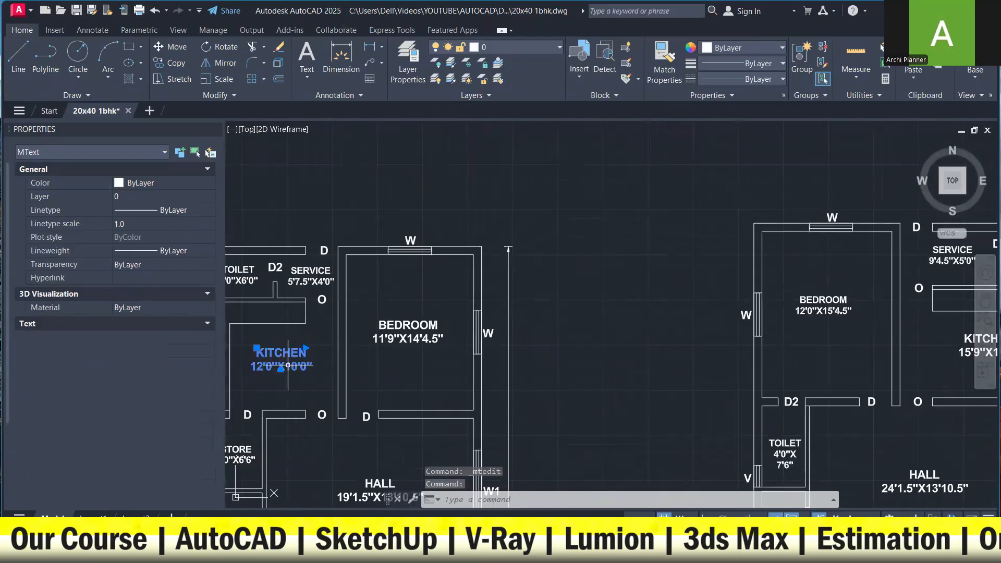
pyautogui.rightClick(298, 360)
pyautogui.click(334, 333)
pyautogui.press('Escape')
# - Copy the KITCHEN 12'0"X10'0" label from the existing plan into the new plan's southeast room
pyautogui.click(304, 355)
pyautogui.rightClick(356, 252)
pyautogui.click(402, 322)
pyautogui.click(305, 370)
pyautogui.scroll(-5, 366, 338)
pyautogui.moveTo(547, 185); pyautogui.dragTo(407, 395, button='middle')
pyautogui.scroll(7, 515, 313)
pyautogui.click(616, 320)
pyautogui.press('Escape')
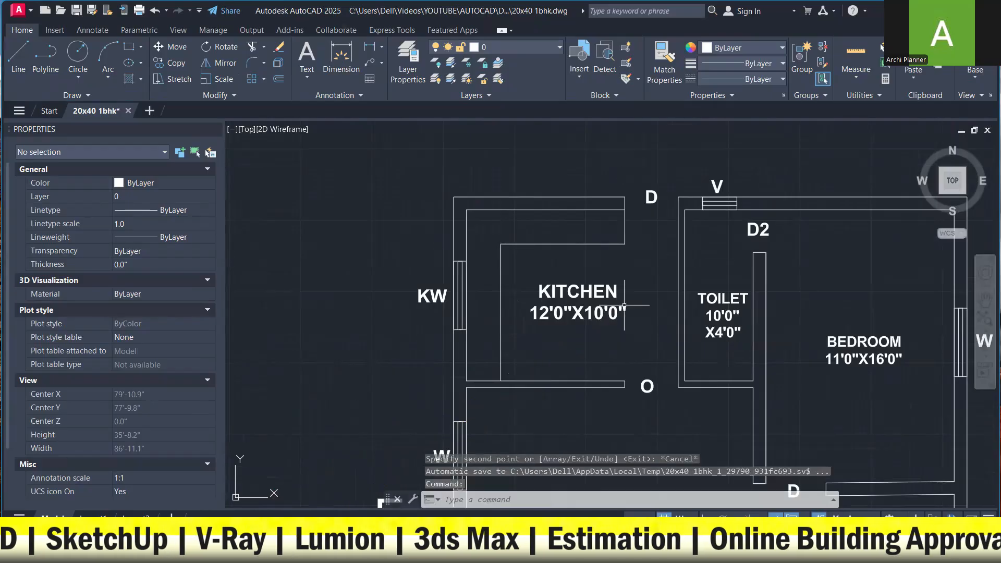
# - Add a horizontal linear dimension across the kitchen, from the east wall's inner corner to the toilet wall
pyautogui.click(336, 66)
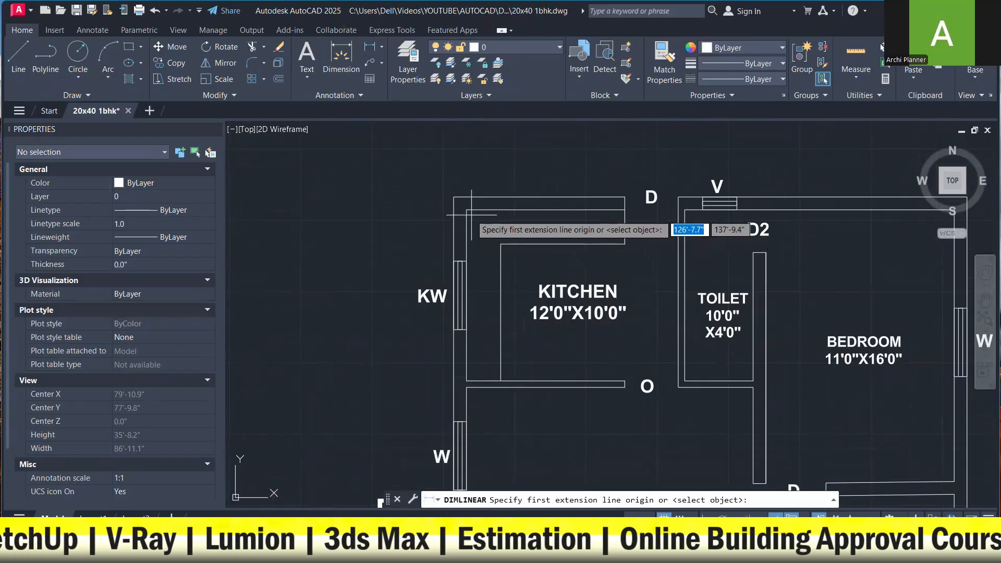
pyautogui.click(466, 209)
pyautogui.click(678, 209)
pyautogui.click(599, 244)
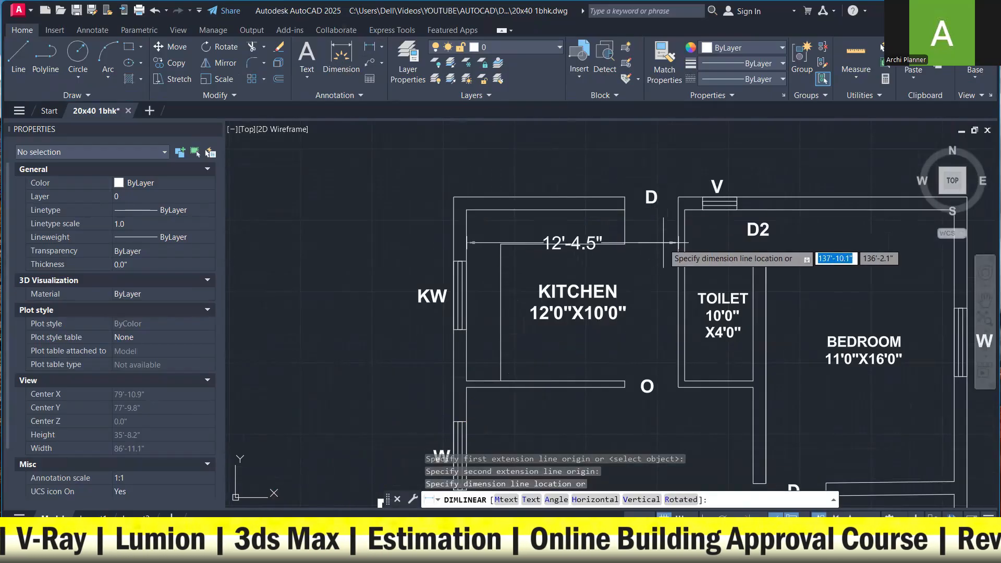
# - Set the first dimension in the KITCHEN label to 12'4.5" and erase the temporary dimension across the kitchen
pyautogui.click(577, 315)
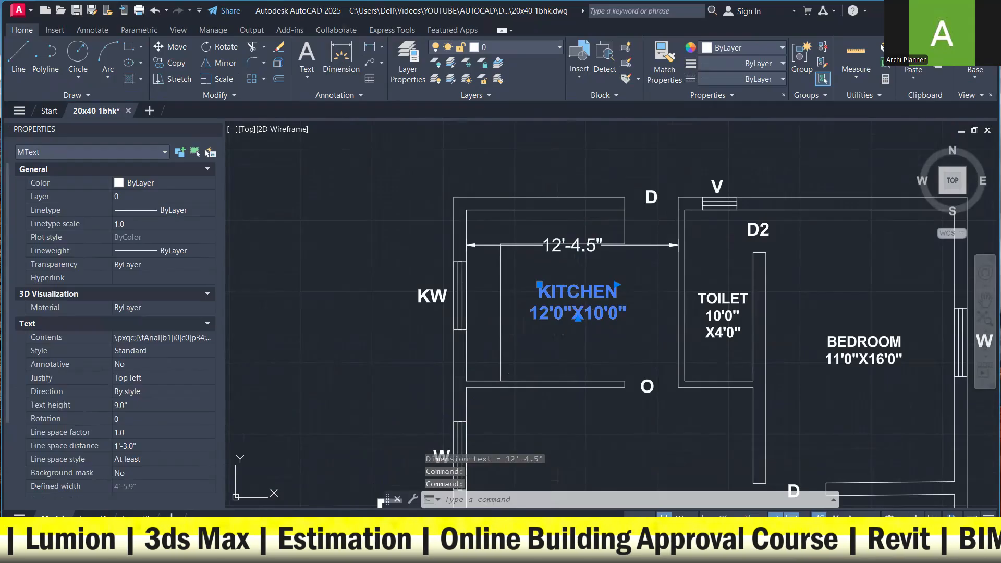
pyautogui.doubleClick(565, 310)
pyautogui.press('BackSpace')
pyautogui.write('4.5')
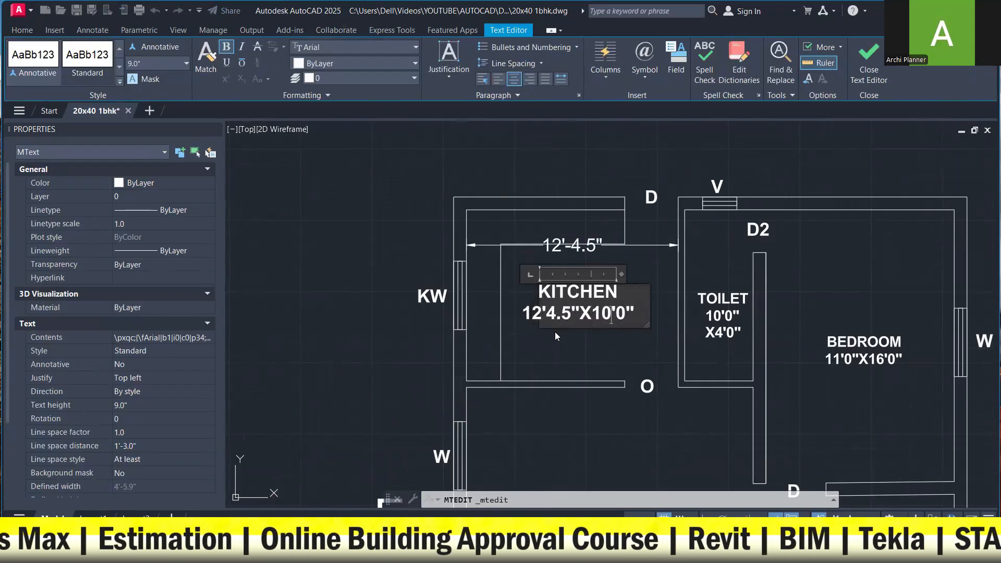
pyautogui.press('Escape')
pyautogui.click(664, 244)
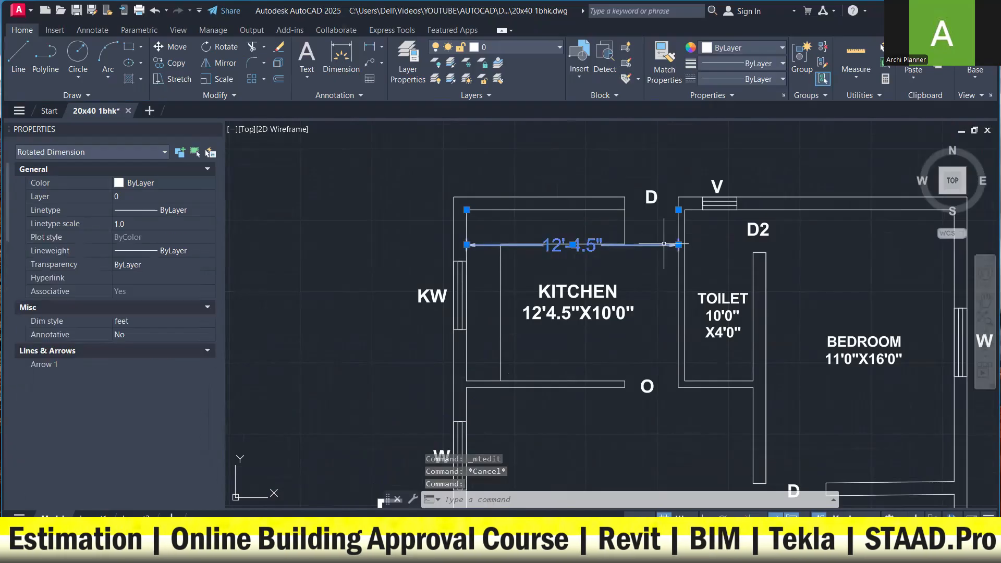
pyautogui.press('Delete')
# - Copy the southwest bedroom's BEDROOM 11'0"X16'0" label into the large room between the kitchen and the main door
pyautogui.moveTo(613, 232); pyautogui.dragTo(570, 163, button='middle')
pyautogui.click(813, 276)
pyautogui.rightClick(815, 282)
pyautogui.click(855, 322)
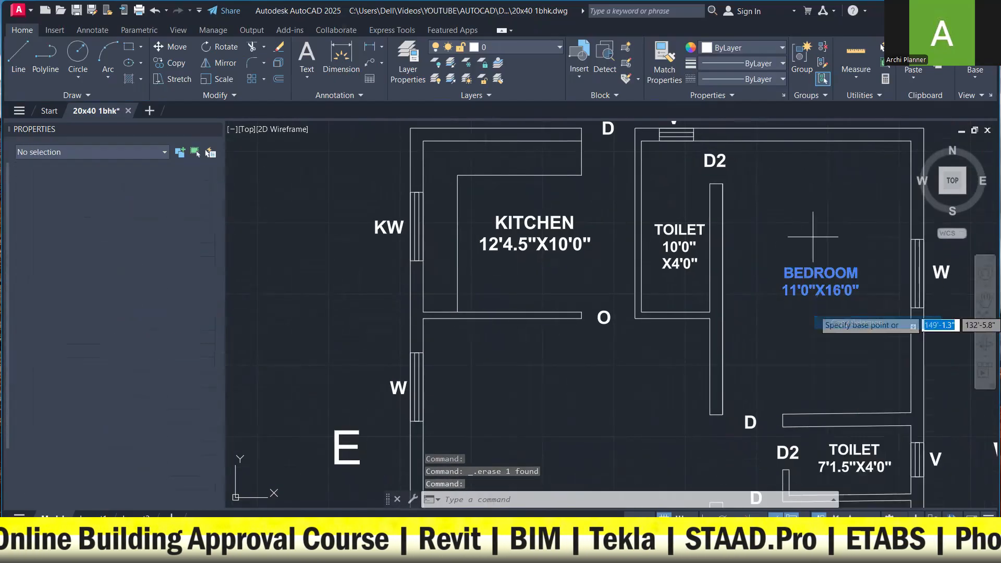
pyautogui.click(852, 296)
pyautogui.scroll(-4, 766, 214)
pyautogui.scroll(2, 721, 322)
pyautogui.click(682, 326)
pyautogui.press('Escape')
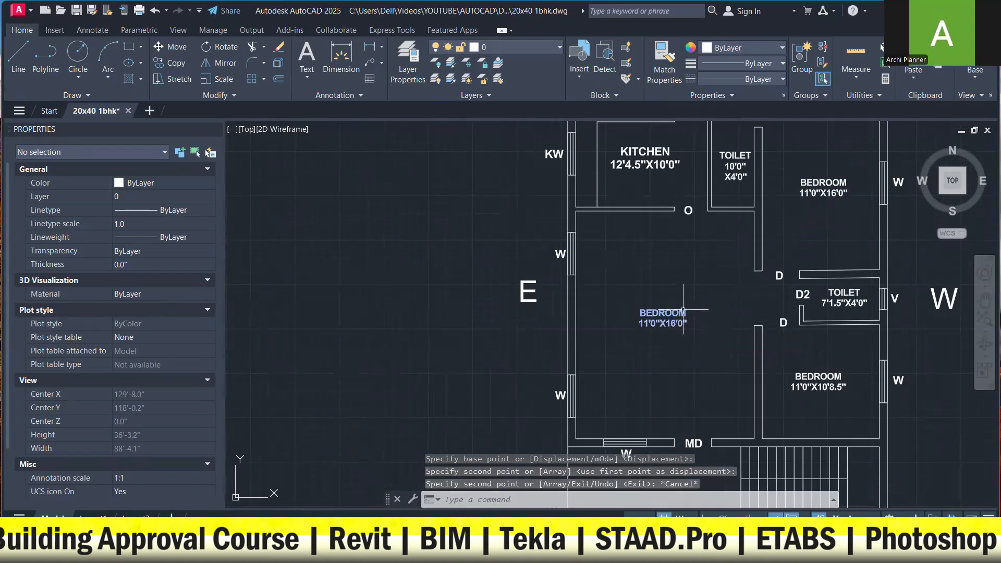
# - Rename the copied BEDROOM label in the large central room as HALL
pyautogui.doubleClick(662, 316)
pyautogui.write('HALL')
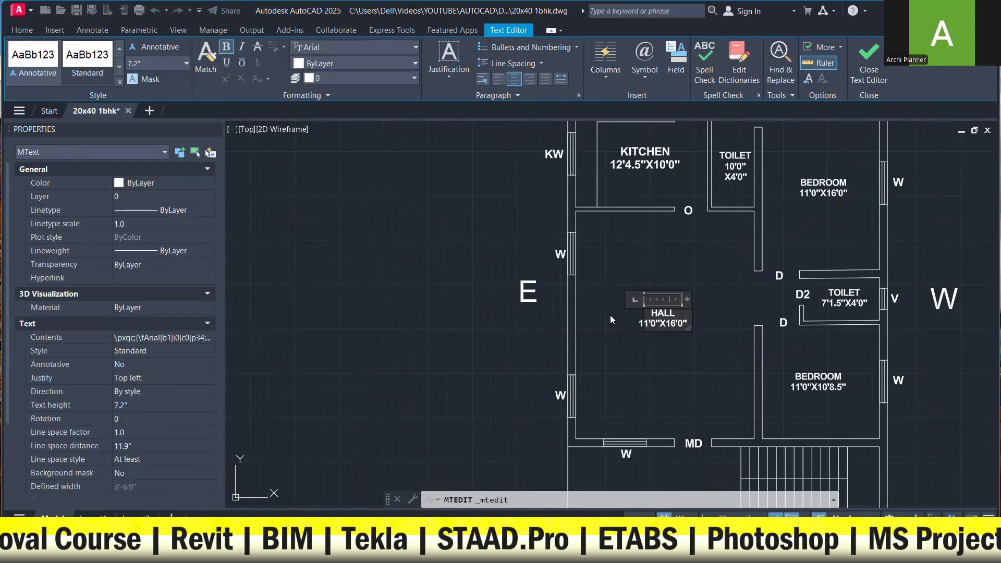
pyautogui.click(610, 373)
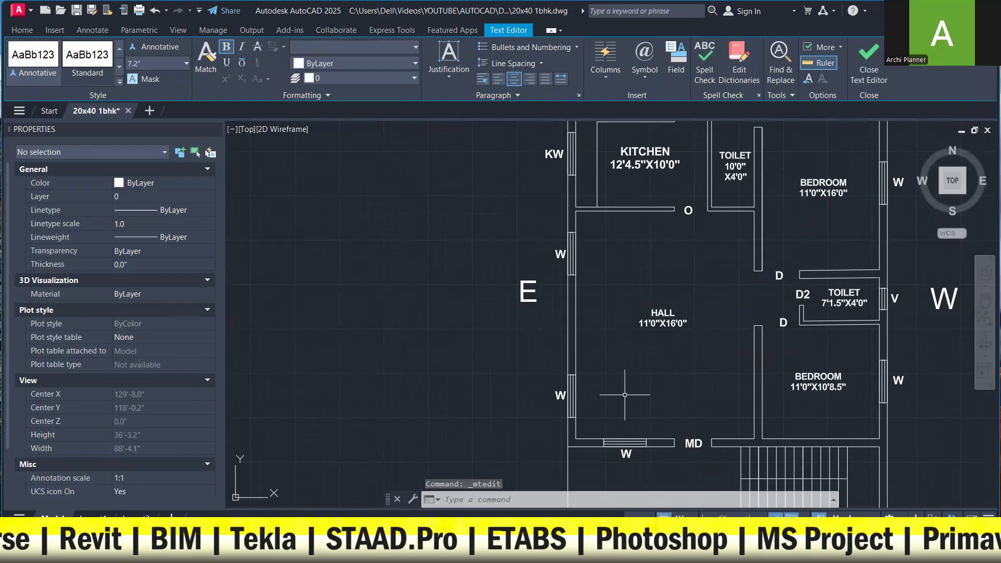
# - Measure the hall and set the first dimension in its label to 21'0"
pyautogui.write('mea')
pyautogui.press('Return')
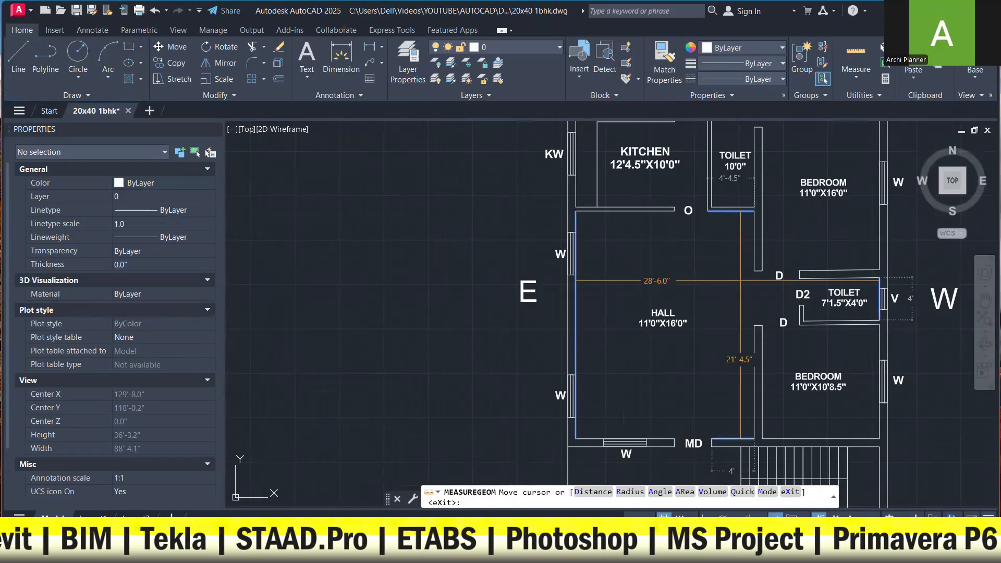
pyautogui.press('Escape')
pyautogui.click(683, 321)
pyautogui.click(652, 319)
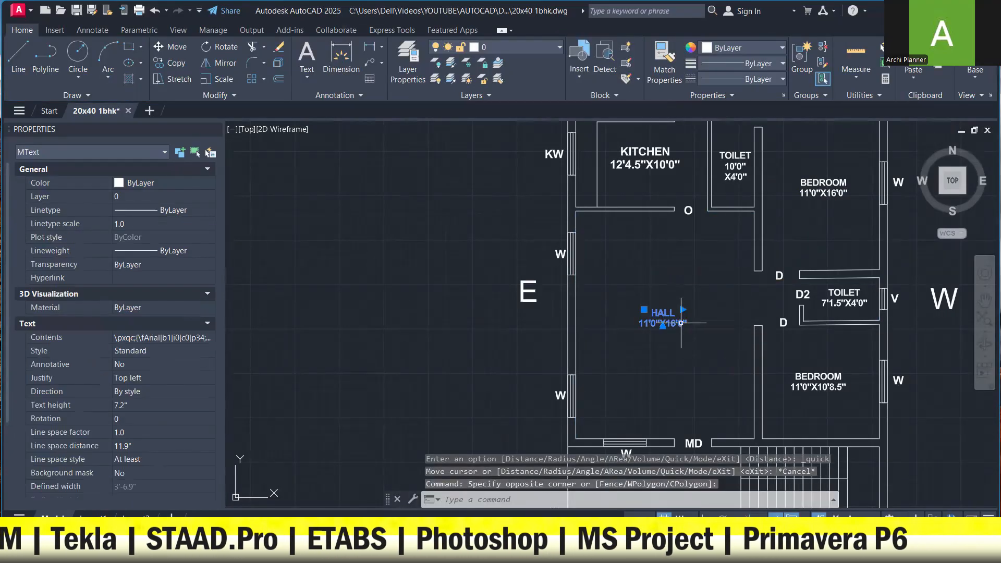
pyautogui.doubleClick(652, 320)
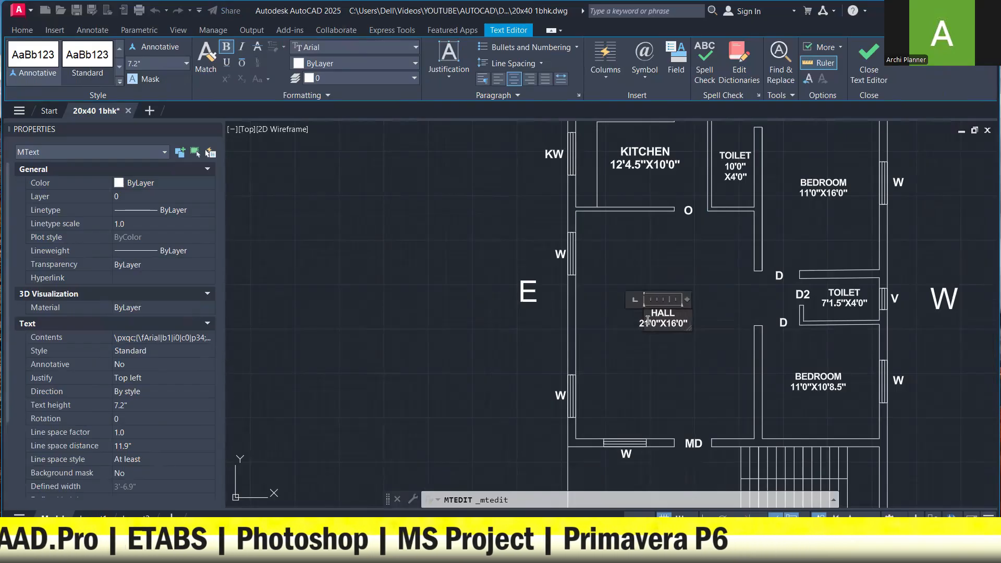
pyautogui.click(723, 299)
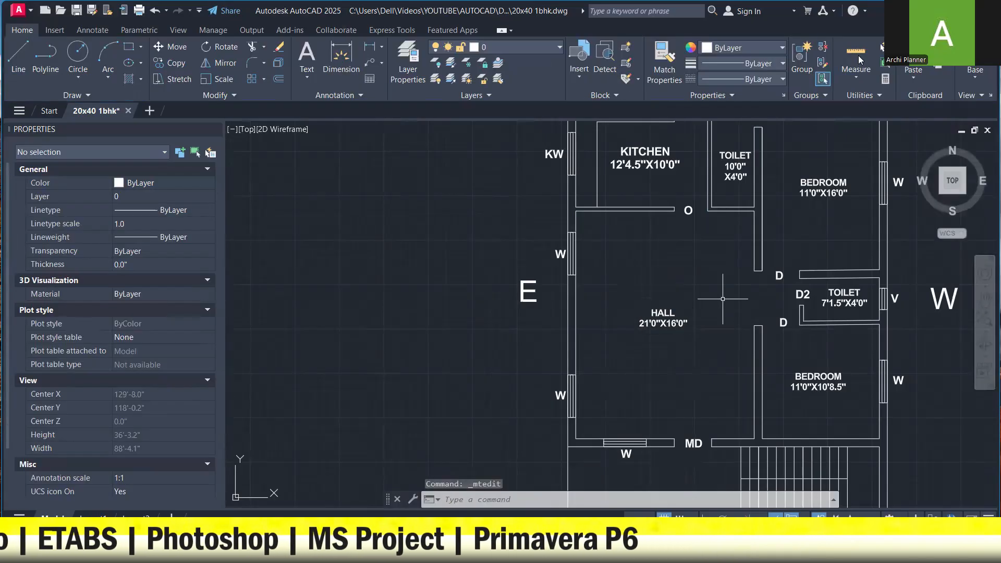
# - Measure the hall's width between its side walls and set the first dimension in its label to 16'9"
pyautogui.click(859, 65)
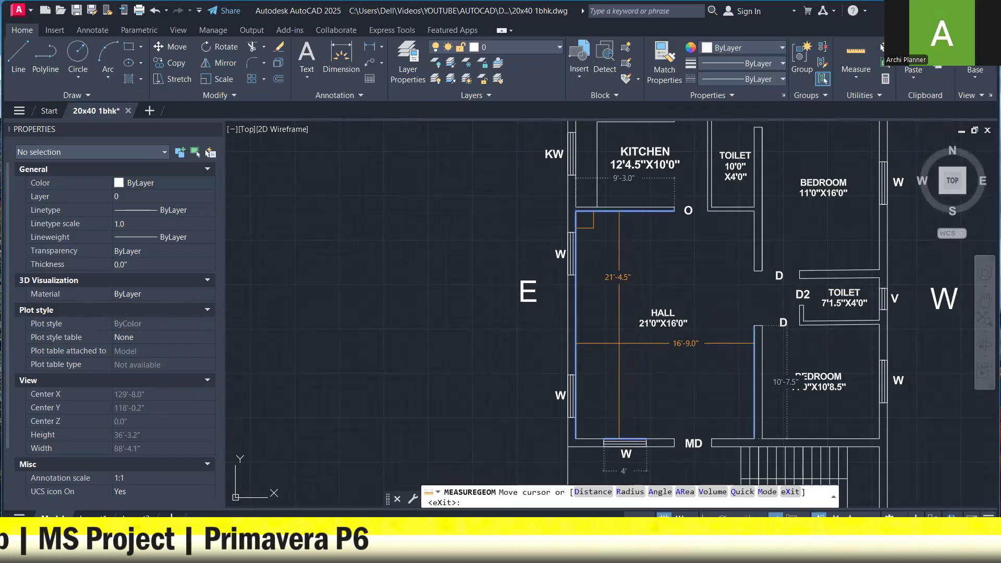
pyautogui.press('Escape')
pyautogui.doubleClick(644, 326)
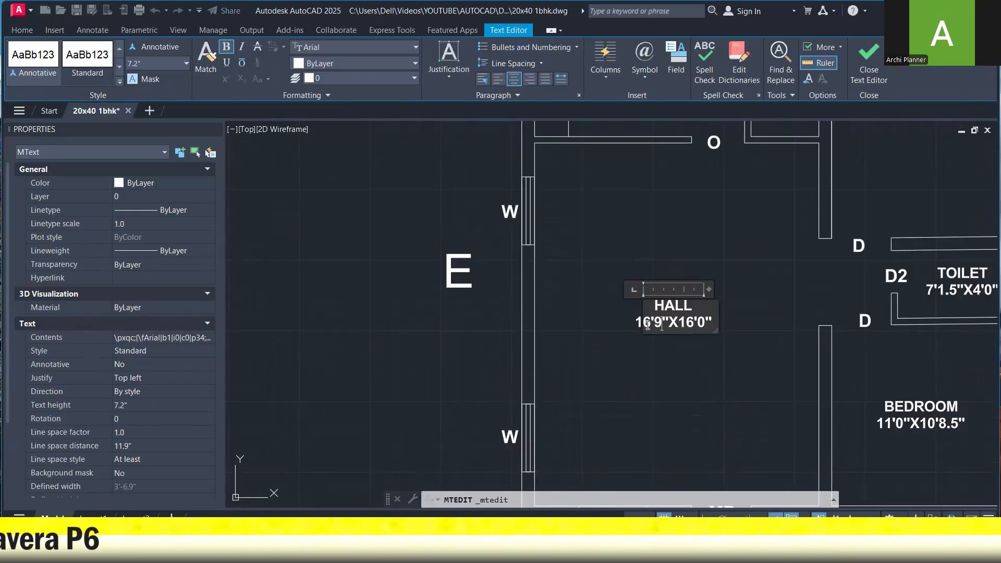
pyautogui.press('Escape')
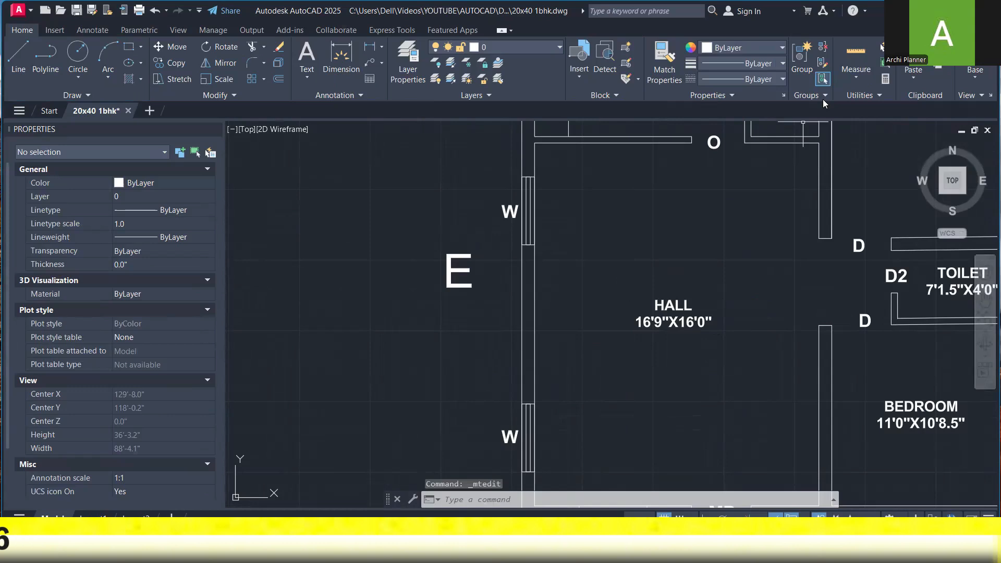
# - Set the second dimension in the HALL label to 21'4.5"
pyautogui.doubleClick(700, 323)
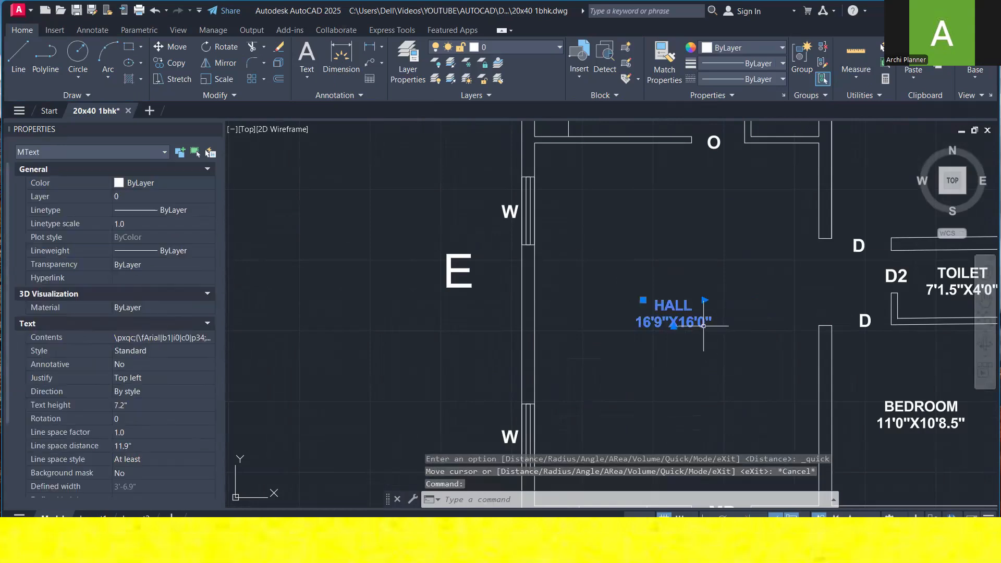
pyautogui.press('BackSpace')
pyautogui.press('BackSpace')
pyautogui.write("21'")
pyautogui.write('4.5')
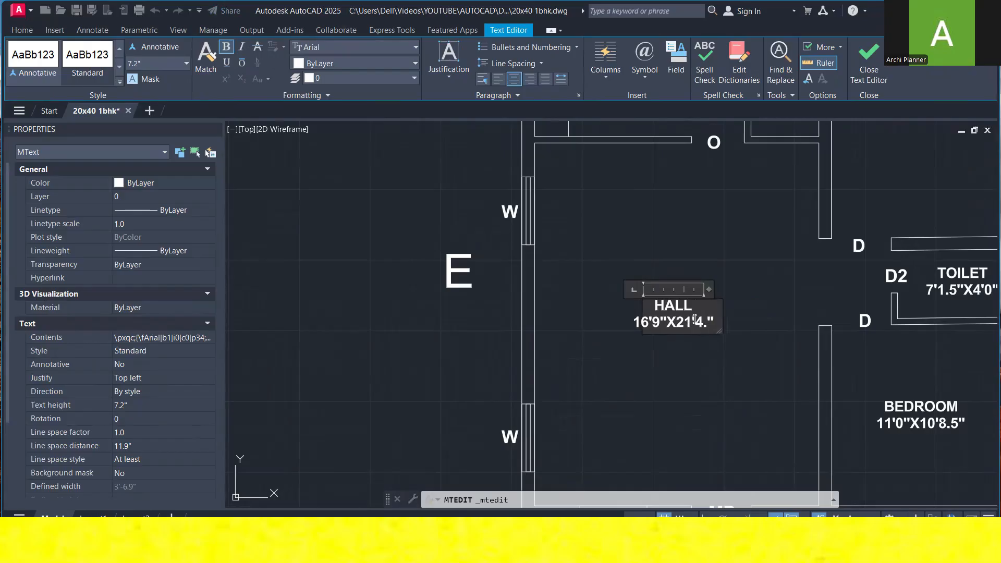
pyautogui.click(672, 359)
# - Copy the HALL label into the open front area on the north side, beside the staircase
pyautogui.scroll(-2, 638, 244)
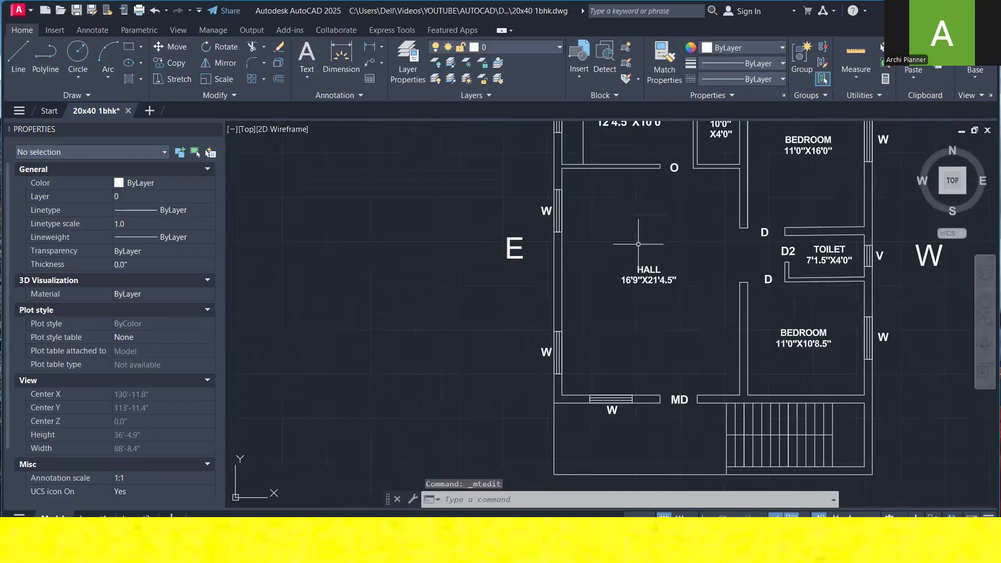
pyautogui.click(645, 268)
pyautogui.rightClick(658, 212)
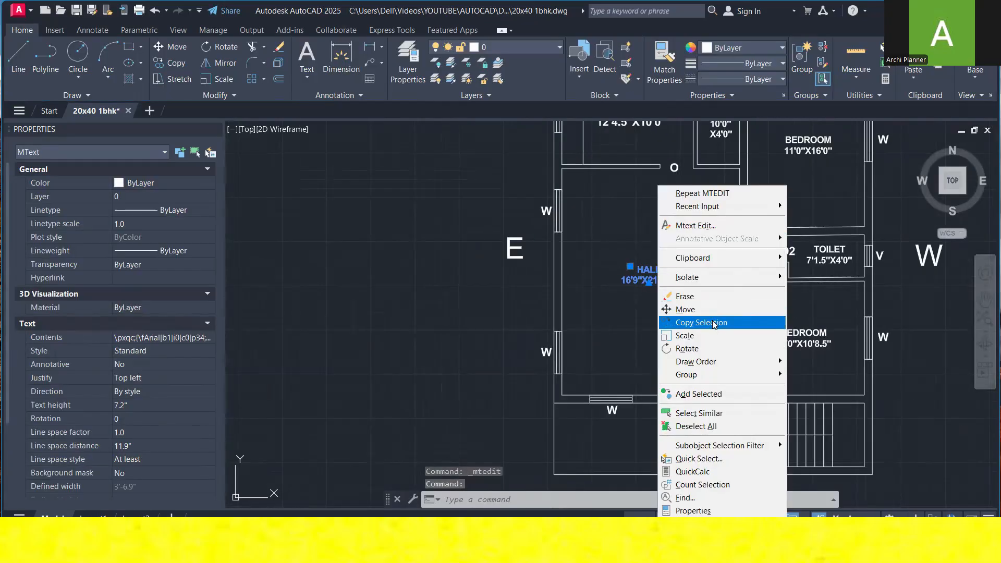
pyautogui.click(699, 323)
pyautogui.click(718, 330)
pyautogui.scroll(-2, 725, 418)
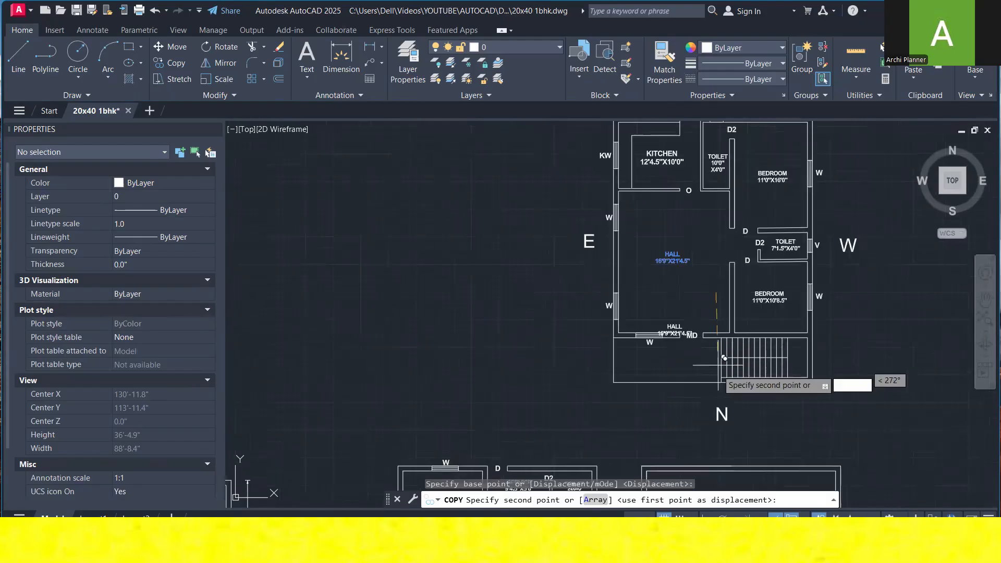
pyautogui.scroll(3, 718, 401)
pyautogui.click(717, 401)
pyautogui.press('Escape')
# - Replace the name in the copied label beside the staircase with PARKING, keeping the size on its own line
pyautogui.doubleClick(624, 302)
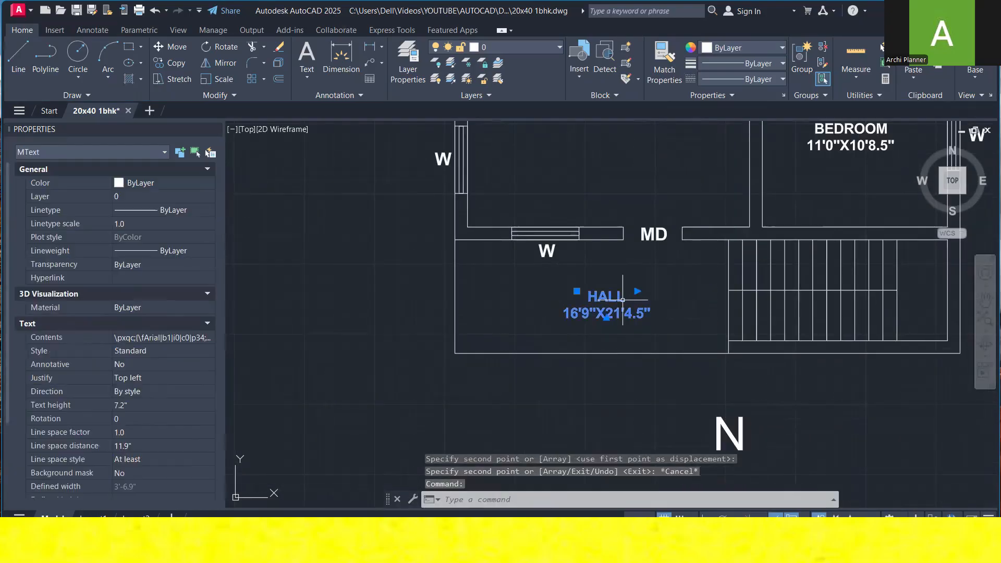
pyautogui.moveTo(630, 297); pyautogui.dragTo(586, 297)
pyautogui.write('PAR')
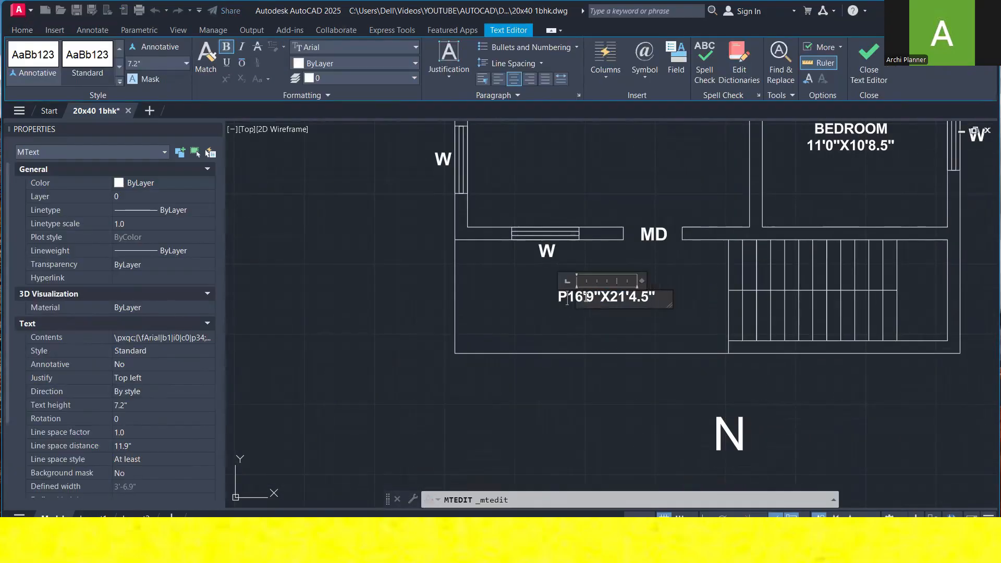
pyautogui.write('KING')
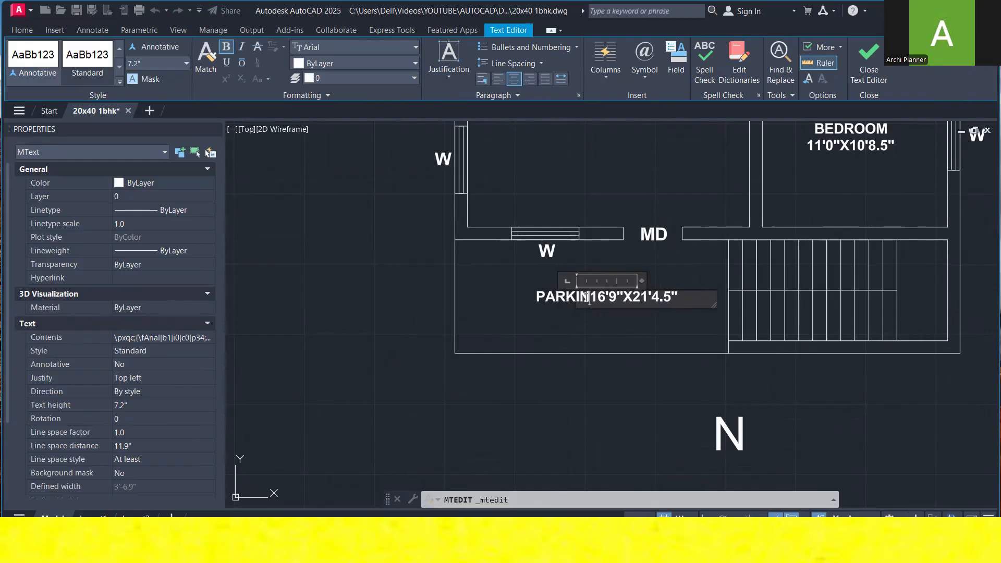
pyautogui.press('Return')
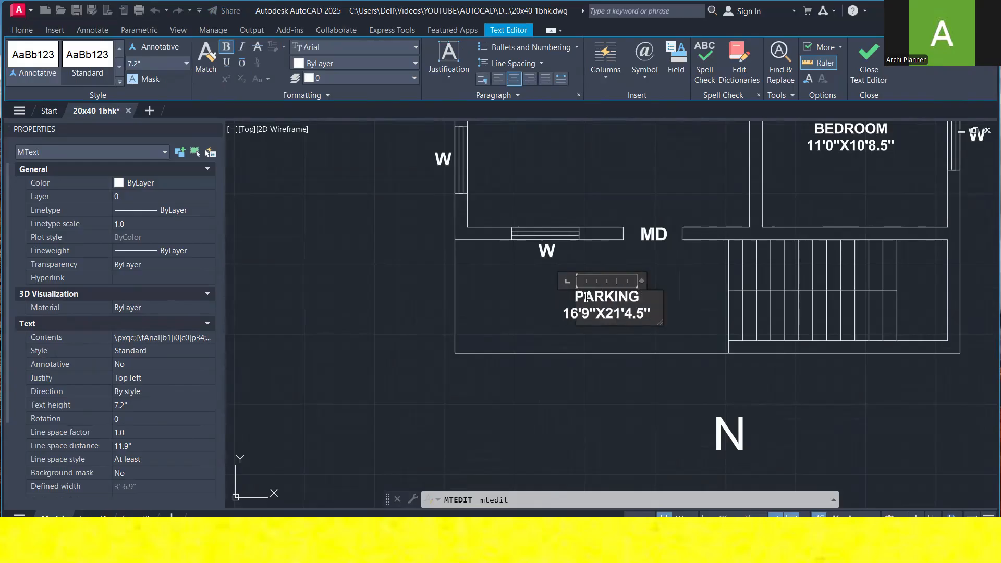
pyautogui.click(564, 390)
pyautogui.press('Escape')
# - Measure the parking area and set the first dimension in the PARKING label to 16'3"
pyautogui.click(852, 59)
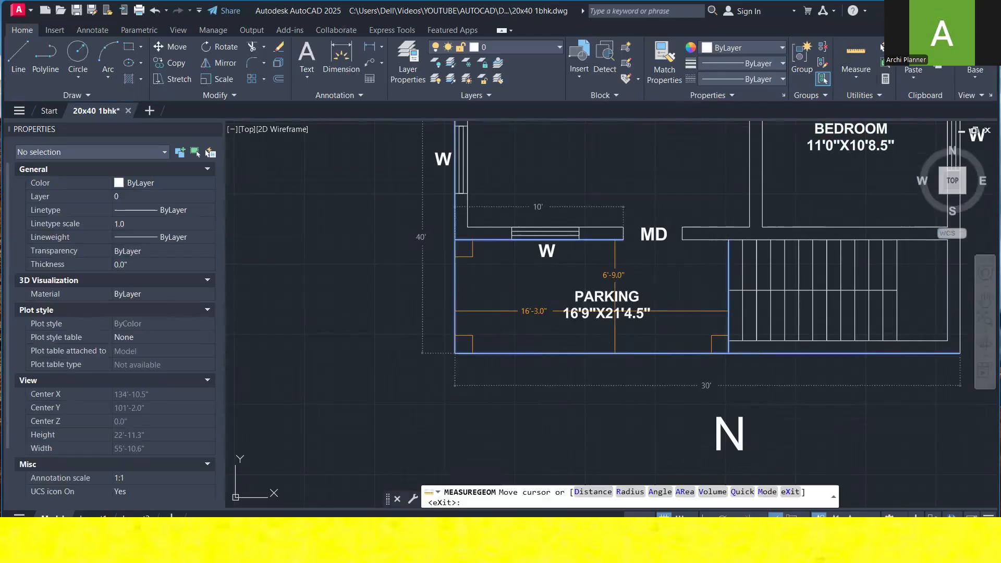
pyautogui.press('Escape')
pyautogui.click(596, 306)
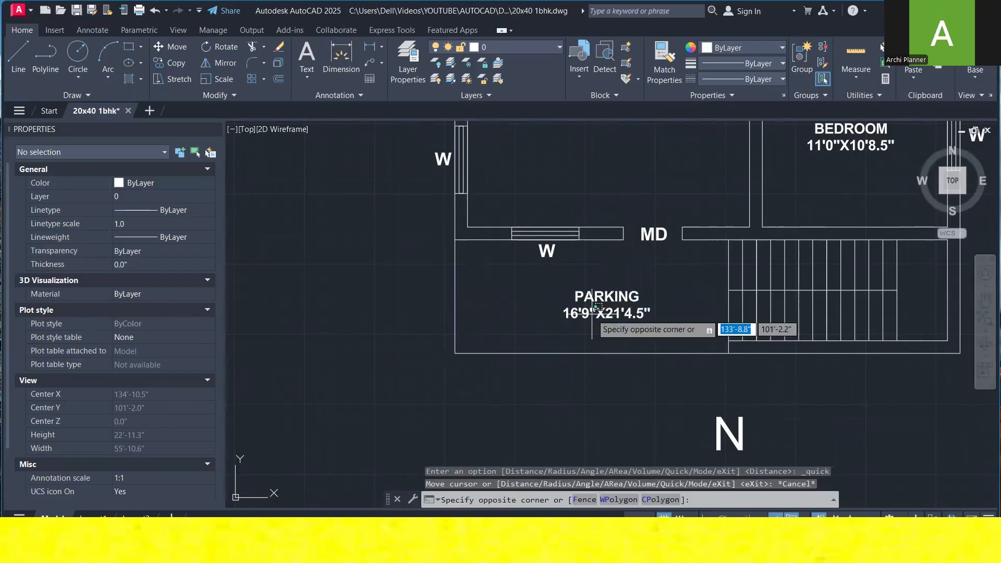
pyautogui.click(590, 313)
pyautogui.doubleClick(587, 313)
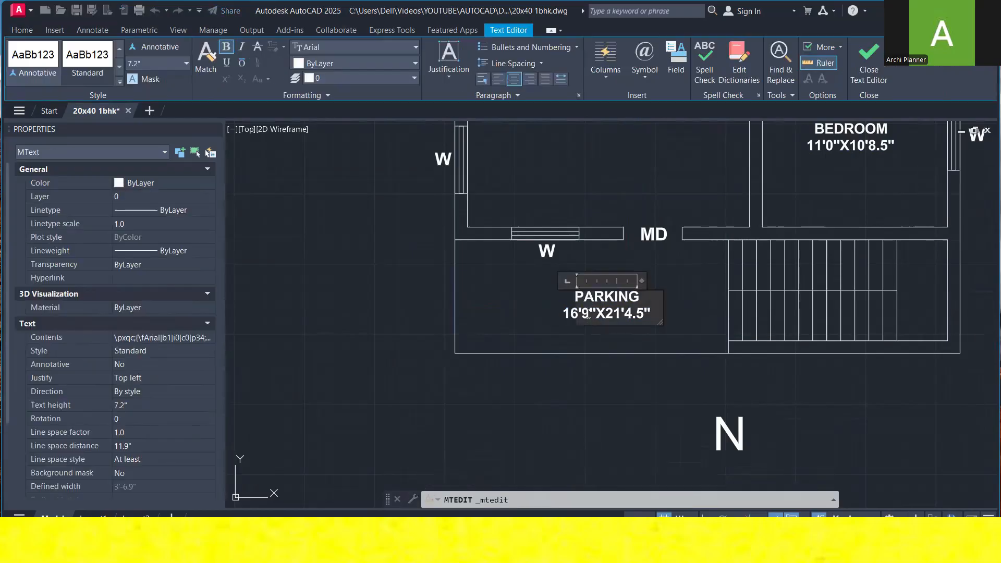
pyautogui.press('BackSpace')
pyautogui.write('3')
# - Set the second dimension in the PARKING label to 6'9"
pyautogui.press('BackSpace')
pyautogui.press('BackSpace')
pyautogui.write('6')
pyautogui.press('Right')
pyautogui.press('BackSpace')
pyautogui.press('BackSpace')
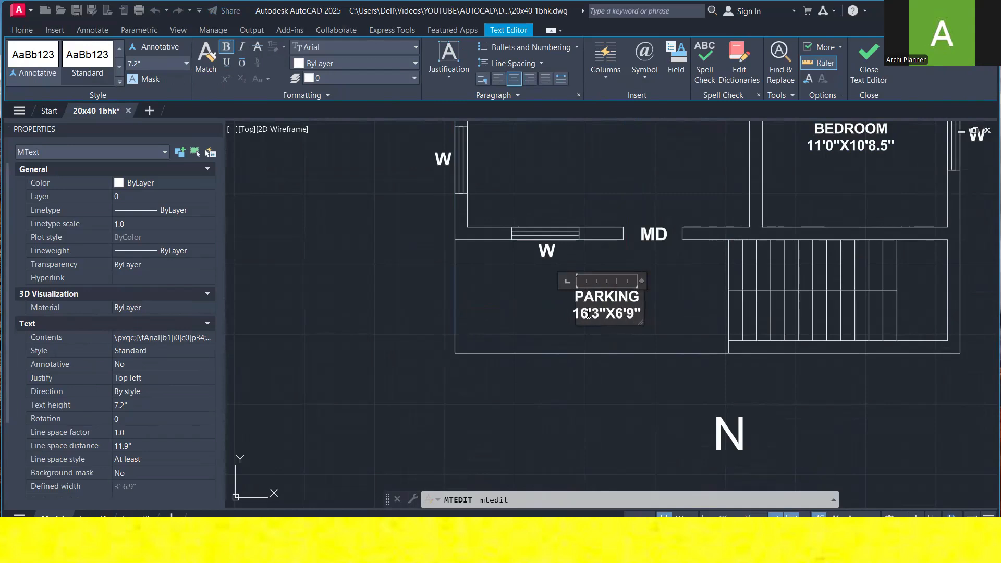
pyautogui.click(543, 368)
# - Add a horizontal linear dimension for the plan's overall width, just outside the south wall
pyautogui.scroll(-4, 542, 370)
pyautogui.moveTo(552, 297); pyautogui.dragTo(508, 444, button='middle')
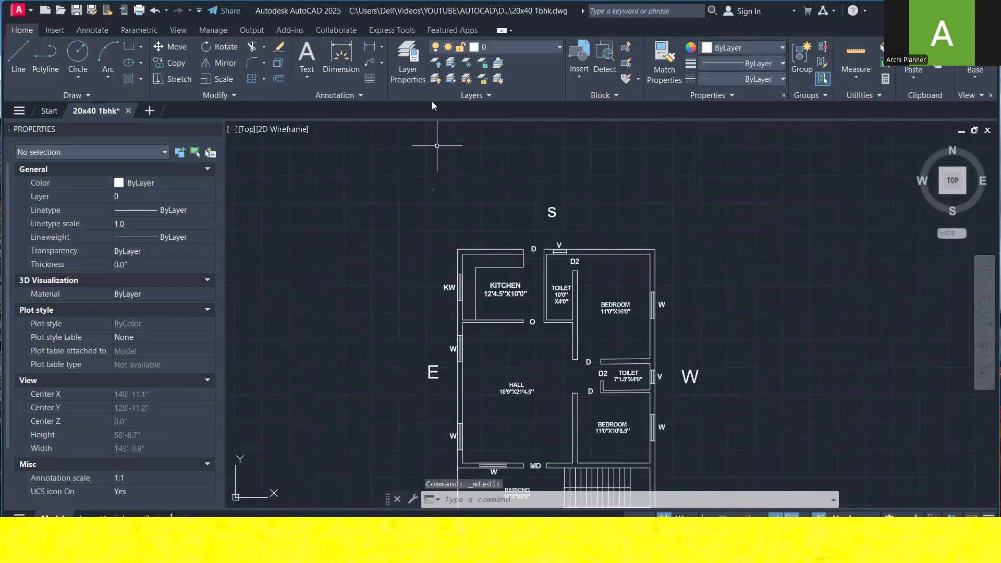
pyautogui.click(370, 47)
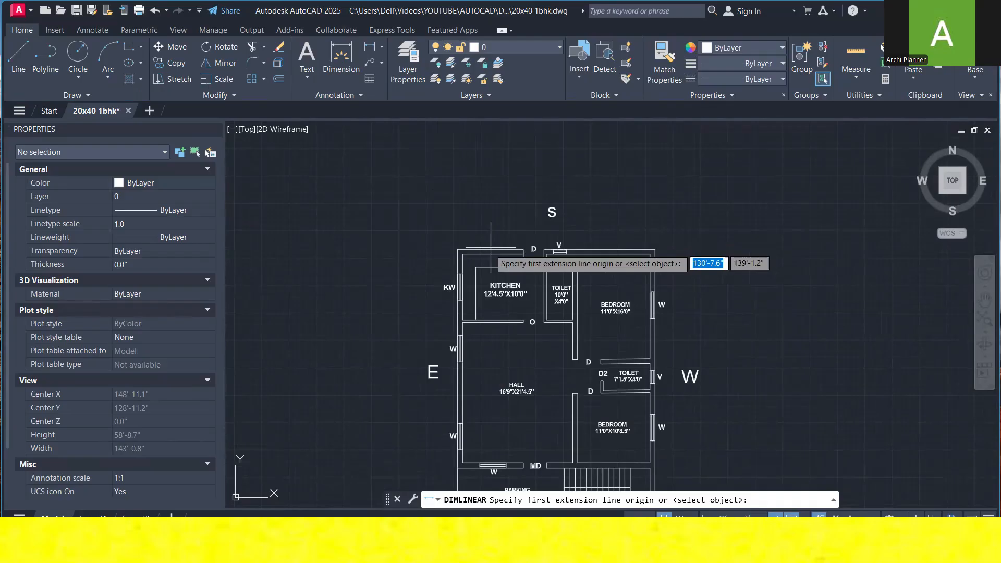
pyautogui.click(458, 250)
pyautogui.click(655, 250)
pyautogui.click(656, 232)
# - Add a vertical linear dimension for the plan's full length, just outside the west wall
pyautogui.press('Return')
pyautogui.click(655, 250)
pyautogui.scroll(-2, 655, 249)
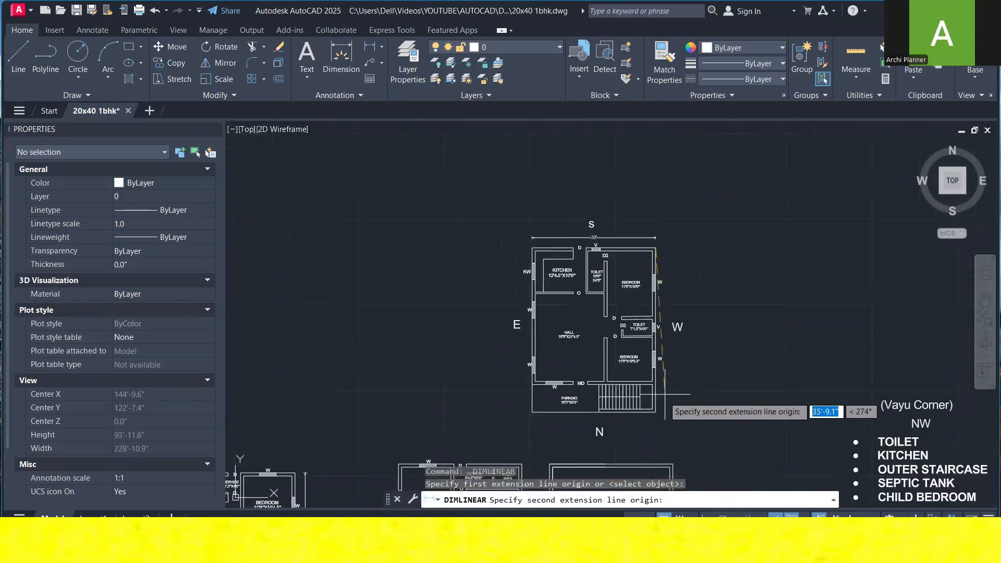
pyautogui.click(655, 411)
pyautogui.scroll(2, 674, 412)
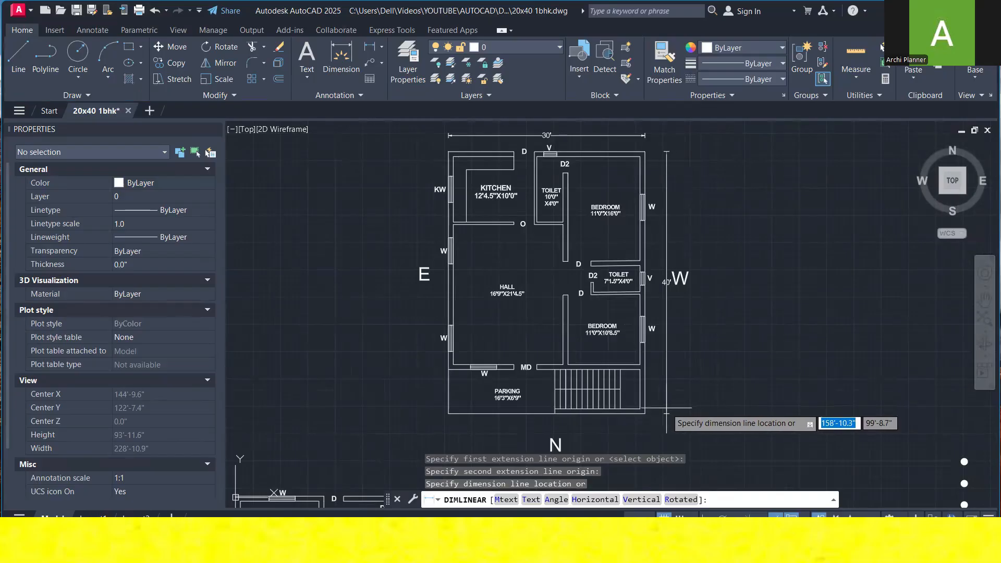
pyautogui.click(668, 410)
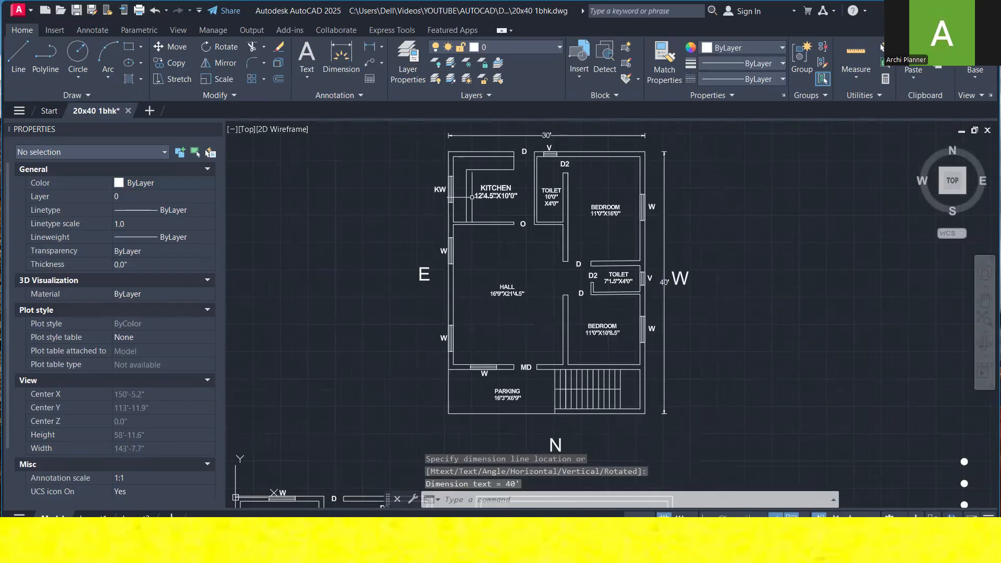
pyautogui.click(524, 544)
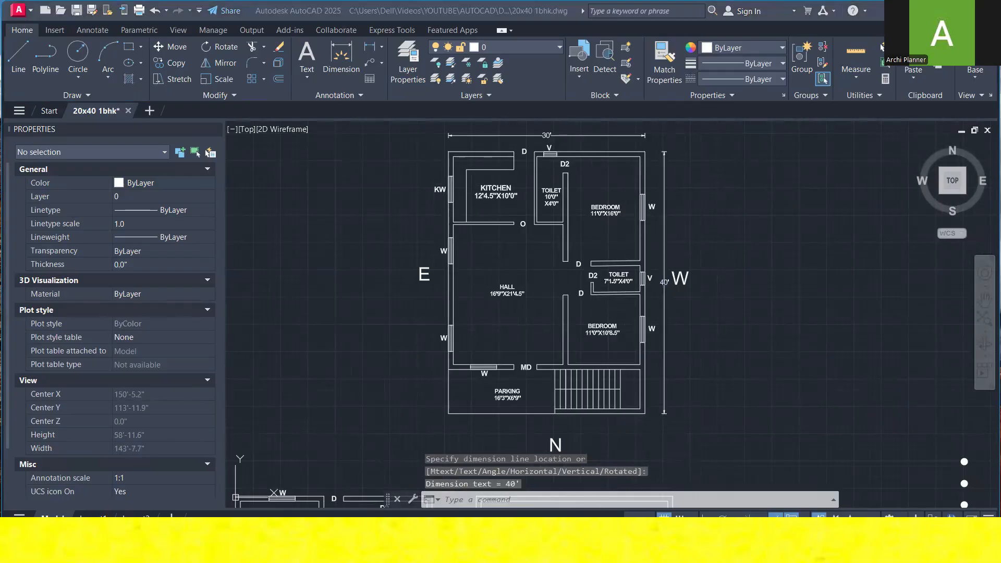
pyautogui.click(523, 464)
# - Draw an 18' by 45' rectangle in the empty area beside the finished plan as the new plot outline
pyautogui.moveTo(367, 252); pyautogui.dragTo(812, 255)
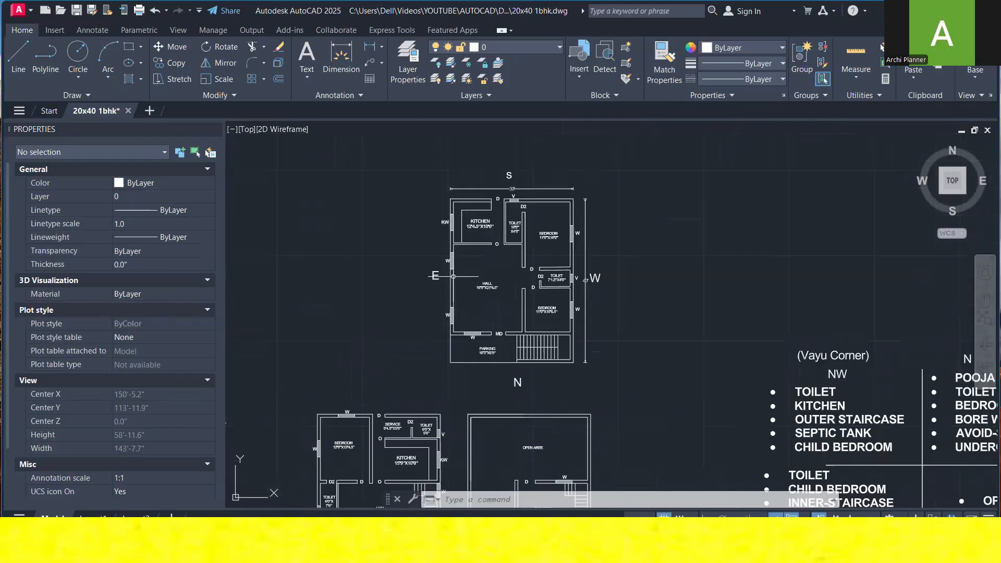
pyautogui.click(127, 49)
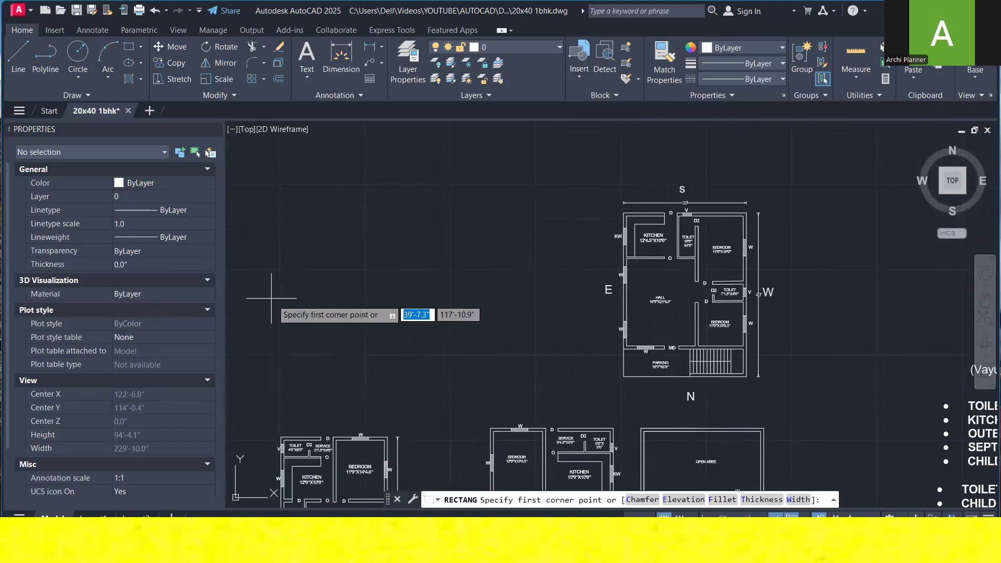
pyautogui.click(318, 373)
pyautogui.write('18')
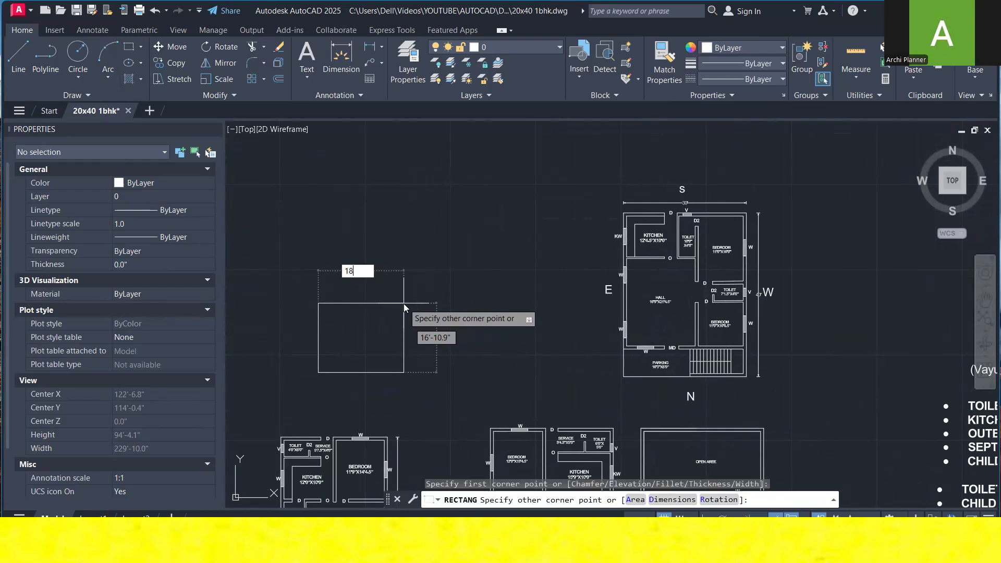
pyautogui.write("'")
pyautogui.press('Tab')
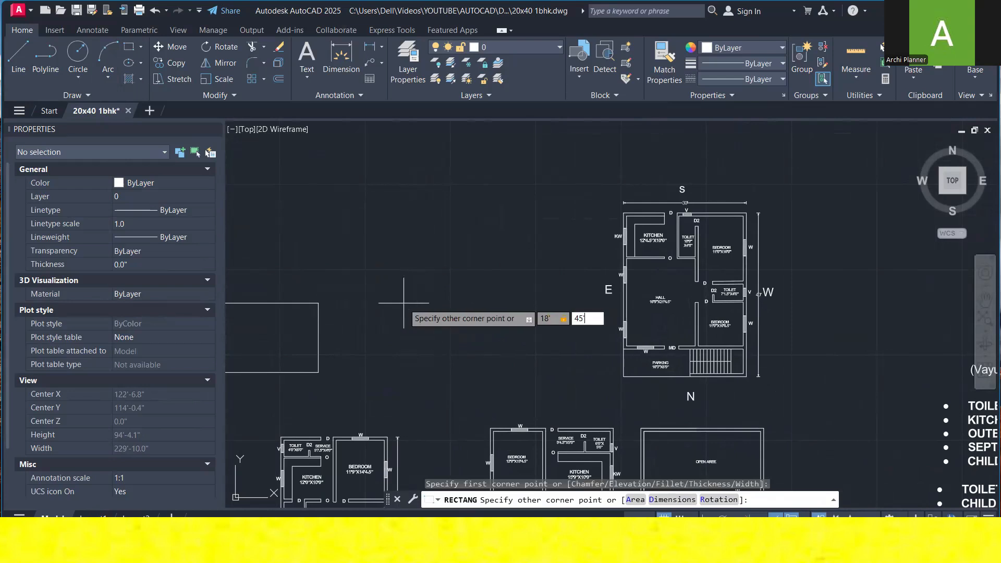
pyautogui.write("45'")
pyautogui.press('Return')
# - Offset the 18' by 45' outline 9" inward to form the outer wall
pyautogui.write('O')
pyautogui.press('Return')
pyautogui.write('9')
pyautogui.press('Return')
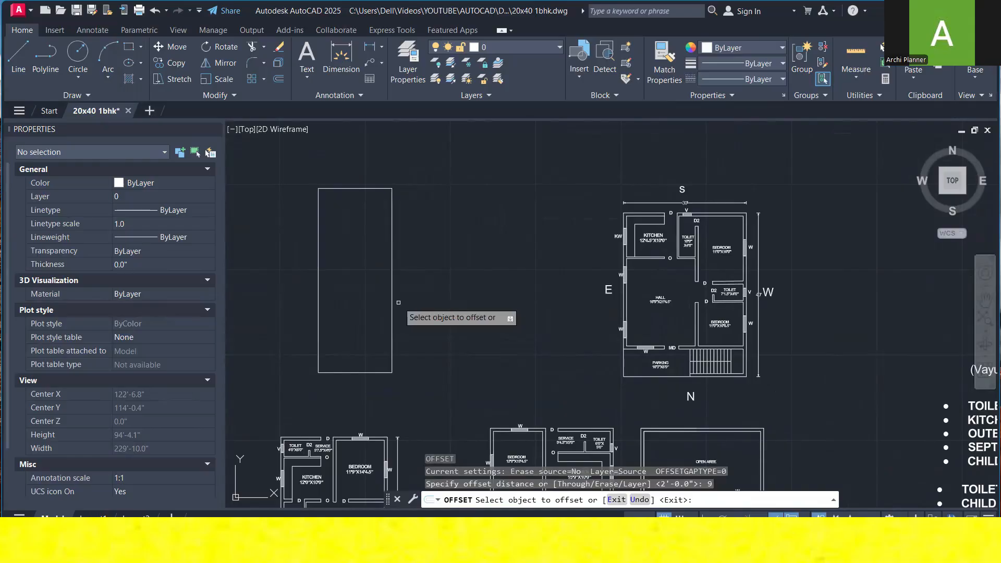
pyautogui.click(391, 302)
pyautogui.click(369, 289)
pyautogui.press('Escape')
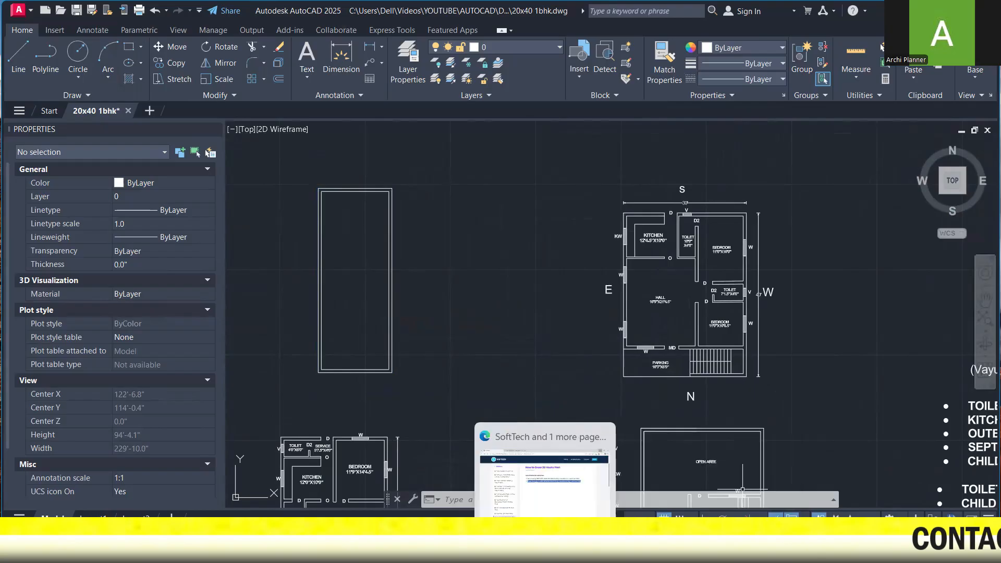
# - Check the South Facing 18'0"x45'0" brief in the browser syllabus, and examine the southern zones of the drawing's Vastu chart
pyautogui.click(550, 484)
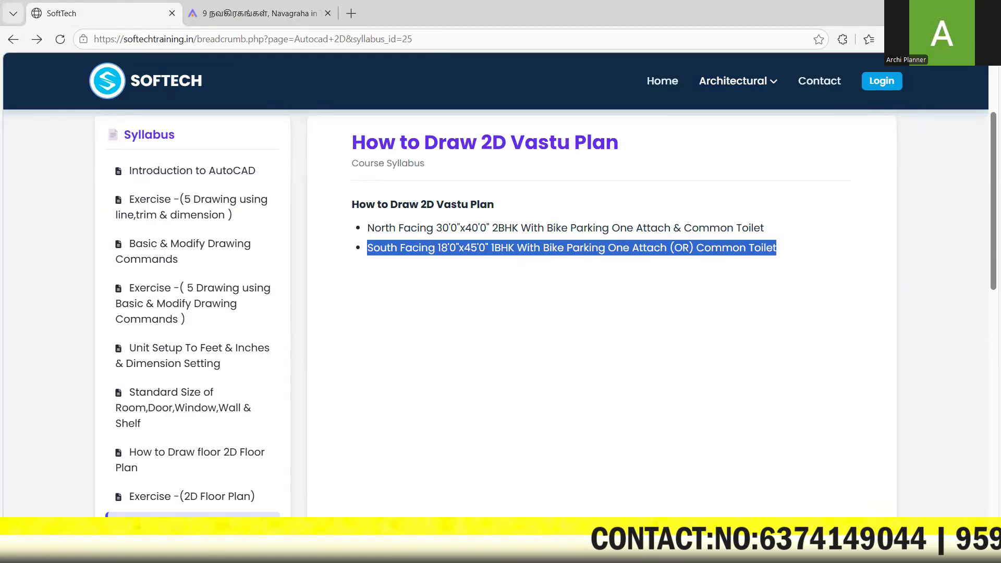
pyautogui.hotkey('alt', 'Tab')
pyautogui.scroll(-2, 703, 375)
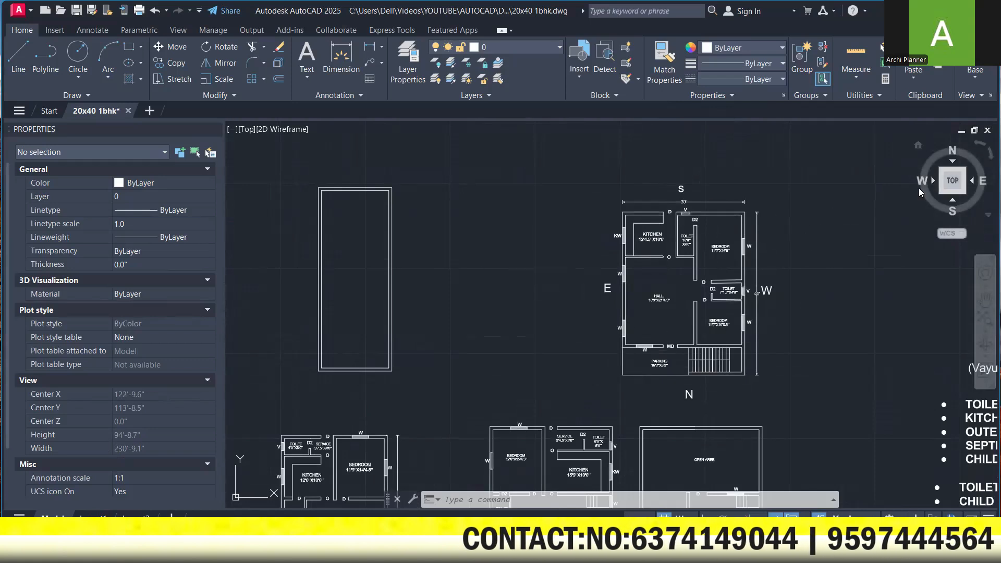
pyautogui.moveTo(929, 462); pyautogui.dragTo(631, 184, button='middle')
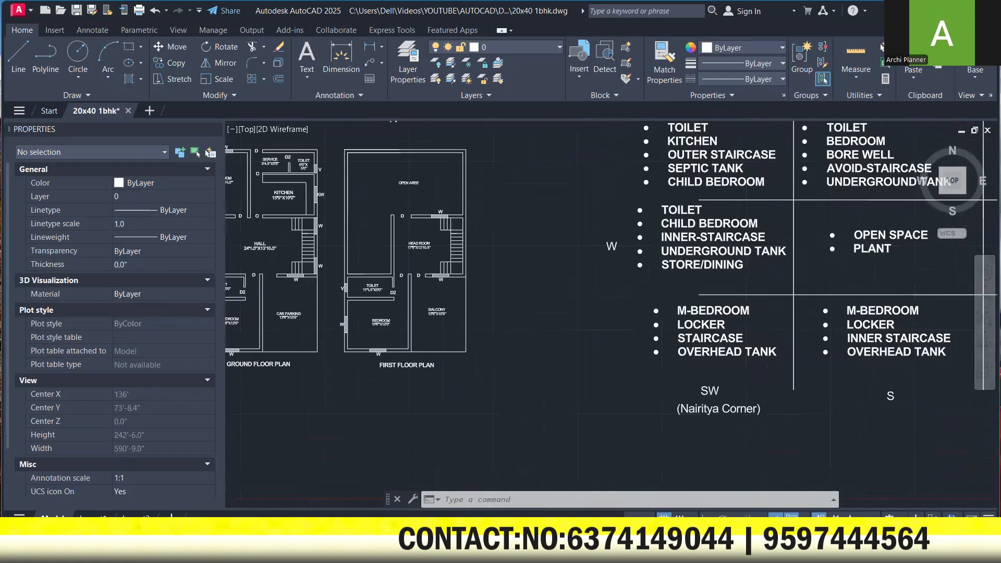
pyautogui.scroll(2, 652, 317)
pyautogui.scroll(-3, 725, 305)
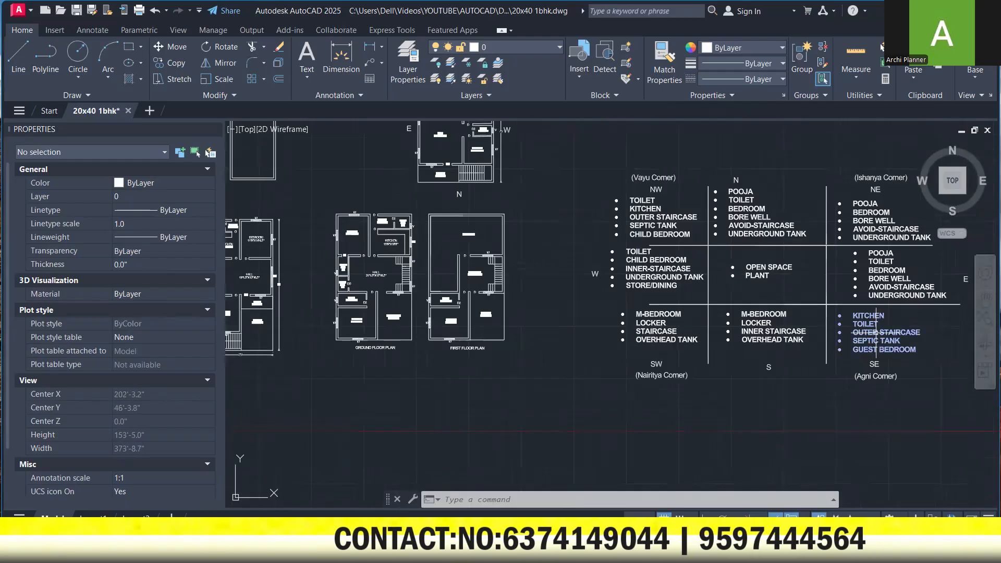
pyautogui.scroll(3, 842, 346)
pyautogui.moveTo(831, 337); pyautogui.dragTo(749, 342, button='middle')
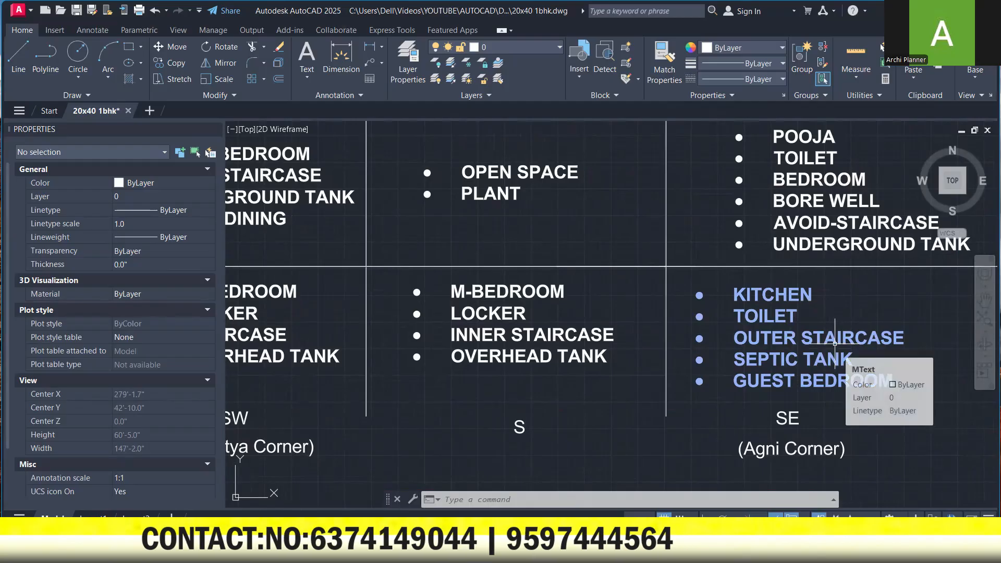
pyautogui.scroll(-2, 835, 344)
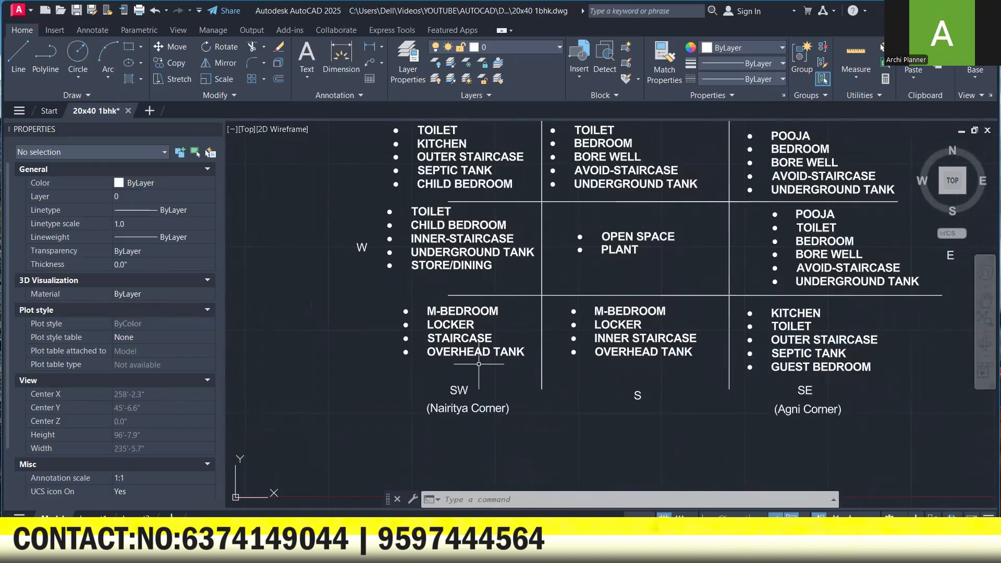
pyautogui.scroll(-2, 488, 383)
pyautogui.moveTo(490, 383); pyautogui.dragTo(939, 457, button='middle')
pyautogui.moveTo(599, 320); pyautogui.dragTo(611, 382, button='middle')
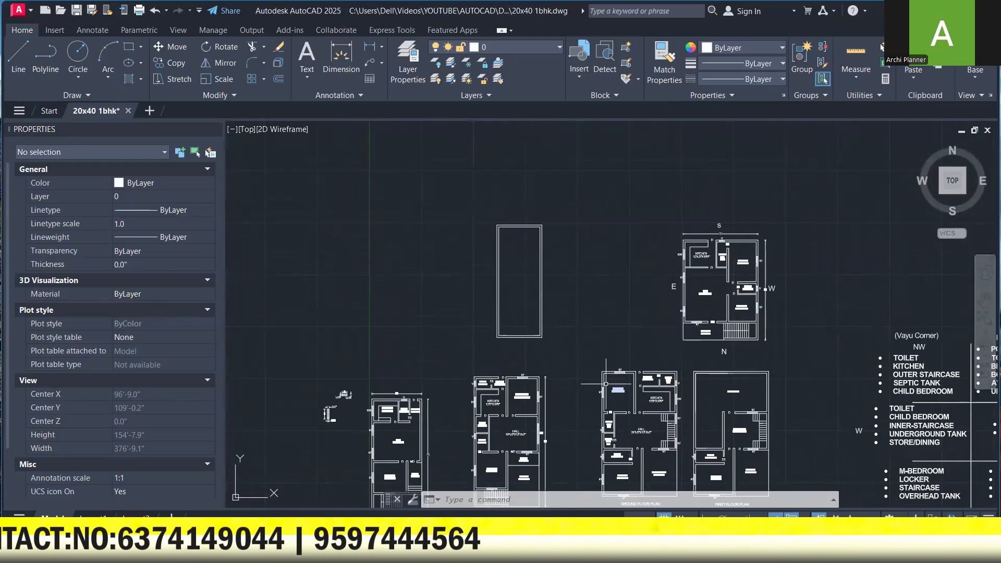
# - Draw a trial rectangle in the lower-right corner of the new plan's inner outline
pyautogui.scroll(2, 538, 329)
pyautogui.moveTo(544, 352); pyautogui.dragTo(558, 420, button='middle')
pyautogui.scroll(2, 543, 390)
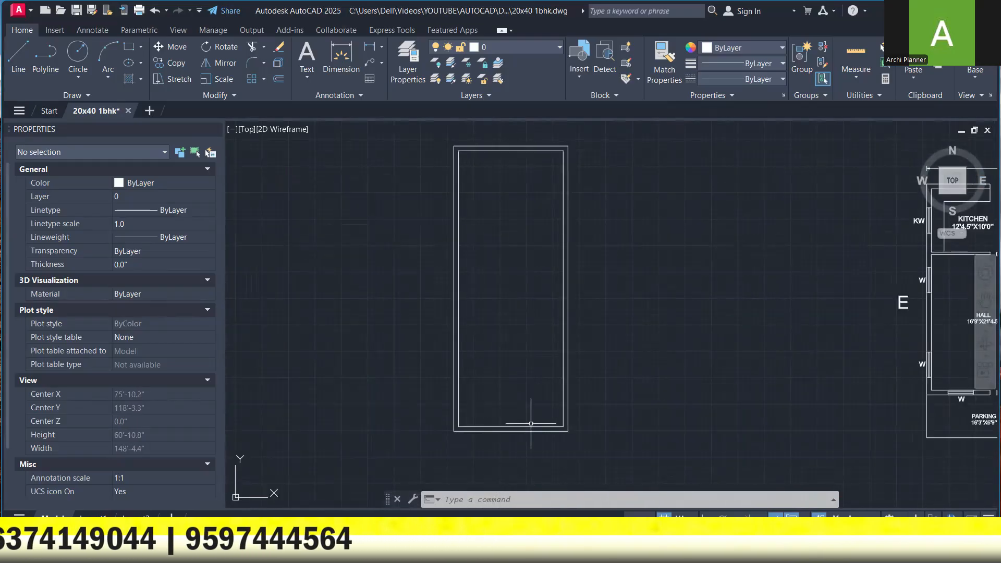
pyautogui.click(128, 46)
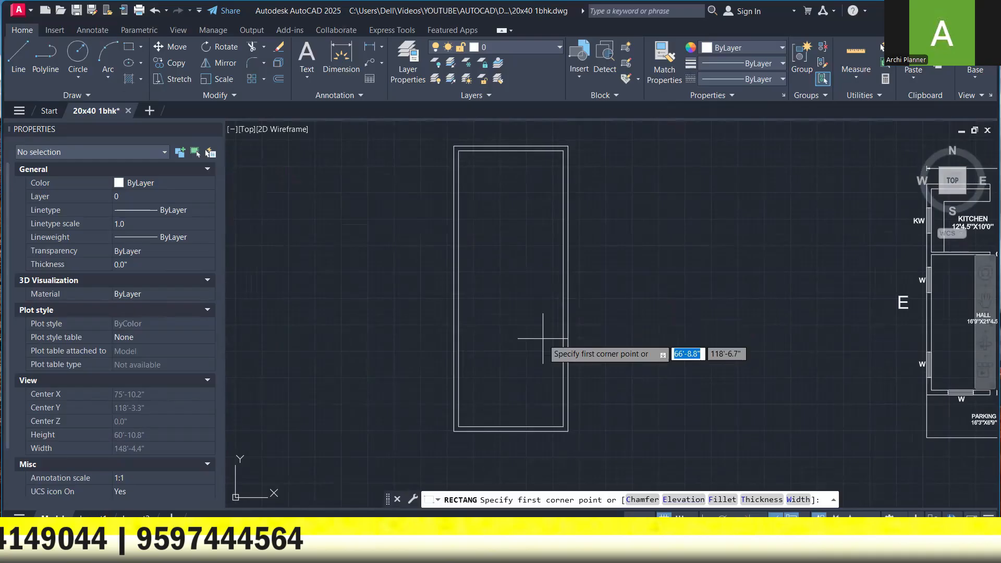
pyautogui.click(494, 426)
pyautogui.click(563, 359)
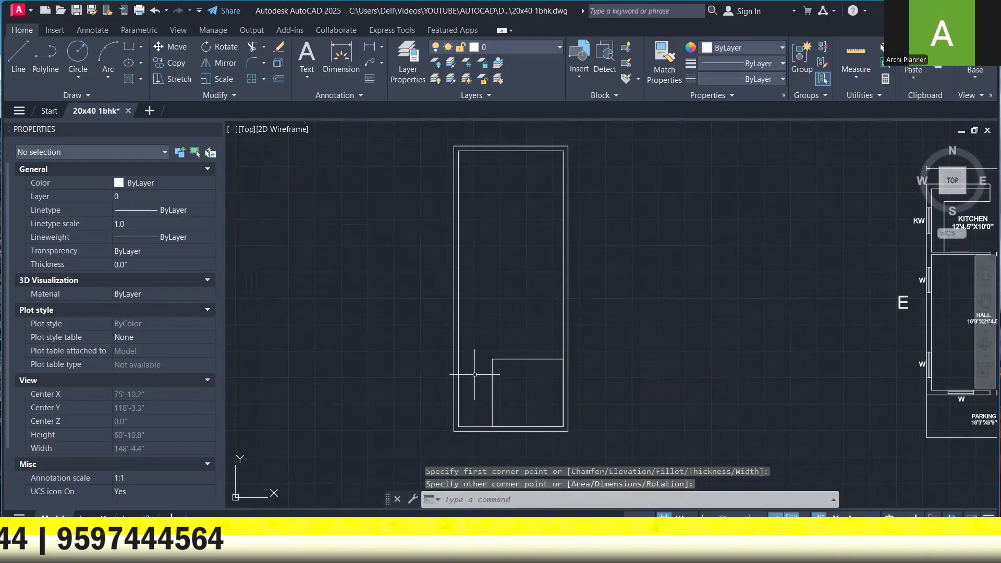
# - Move the trial rectangle to the inner outline's lower-left corner and erase it
pyautogui.moveTo(509, 379); pyautogui.dragTo(486, 350)
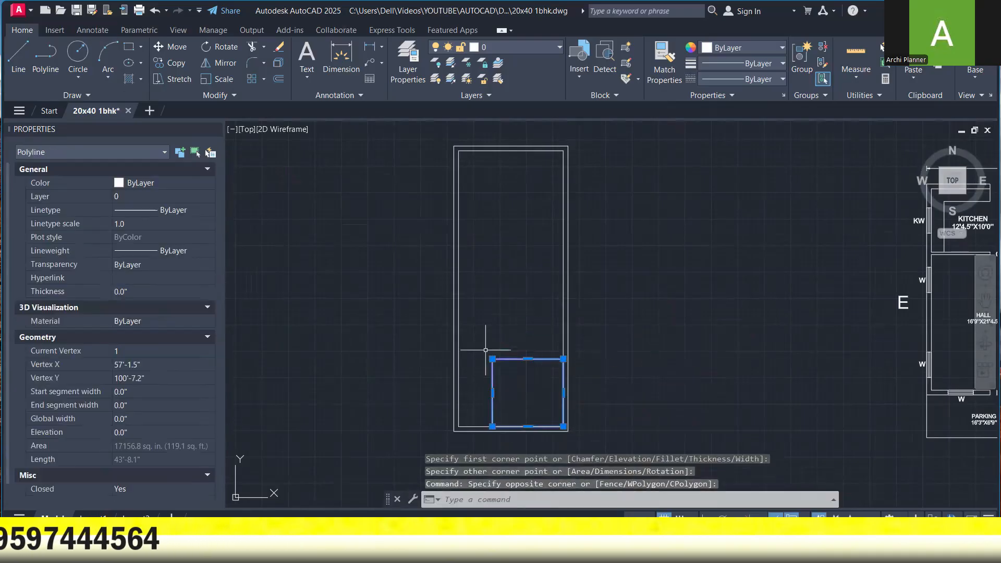
pyautogui.rightClick(504, 334)
pyautogui.click(533, 310)
pyautogui.click(533, 389)
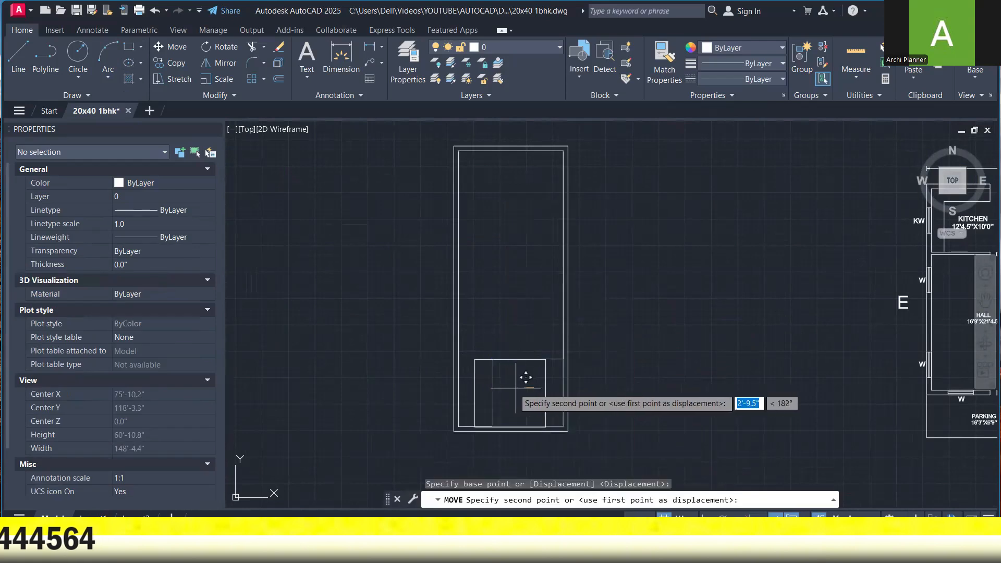
pyautogui.click(502, 390)
pyautogui.click(545, 380)
pyautogui.click(527, 363)
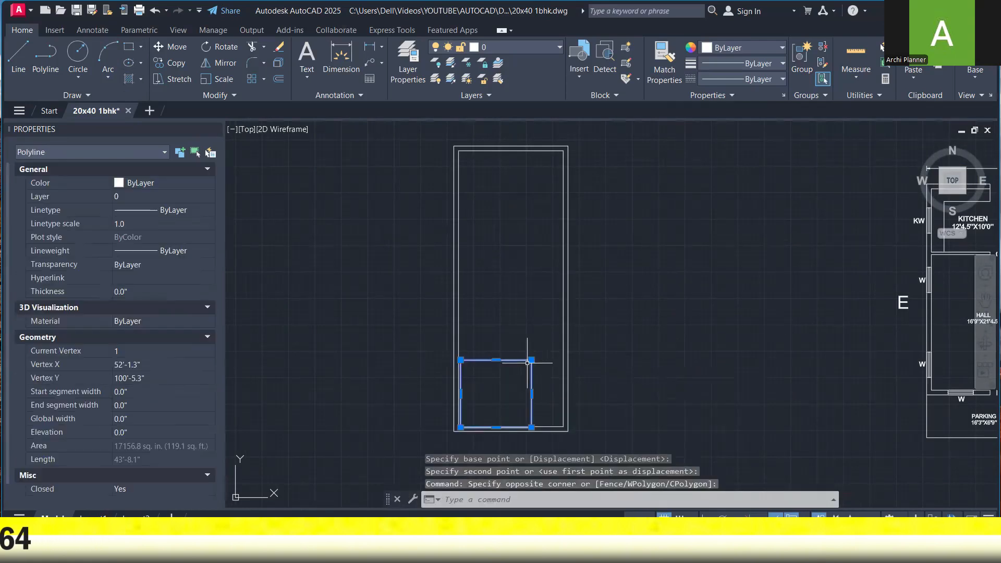
pyautogui.press('Delete')
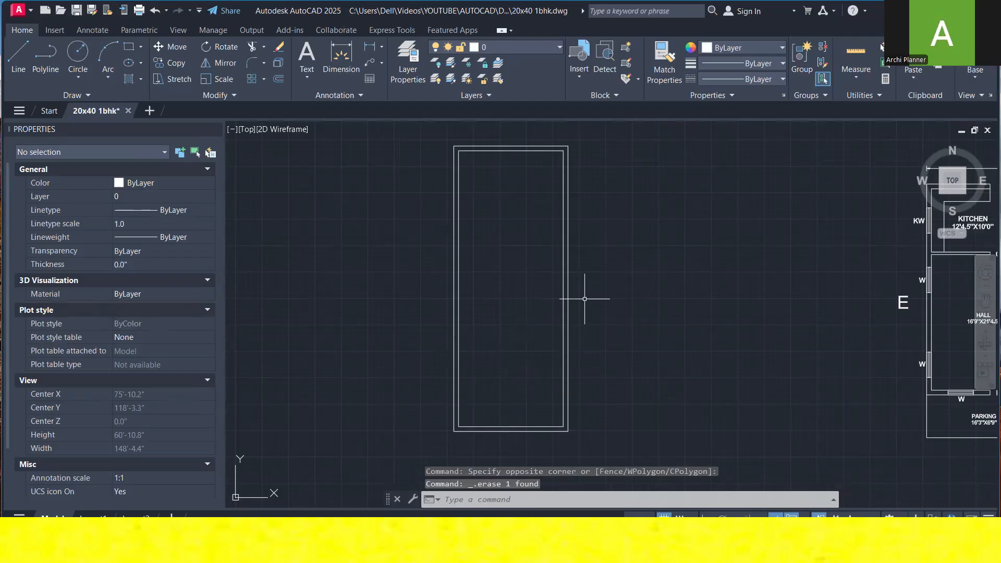
# - Explode the new plan's inner outline and offset its lower line 6' upward into the plan
pyautogui.click(469, 427)
pyautogui.press('Return')
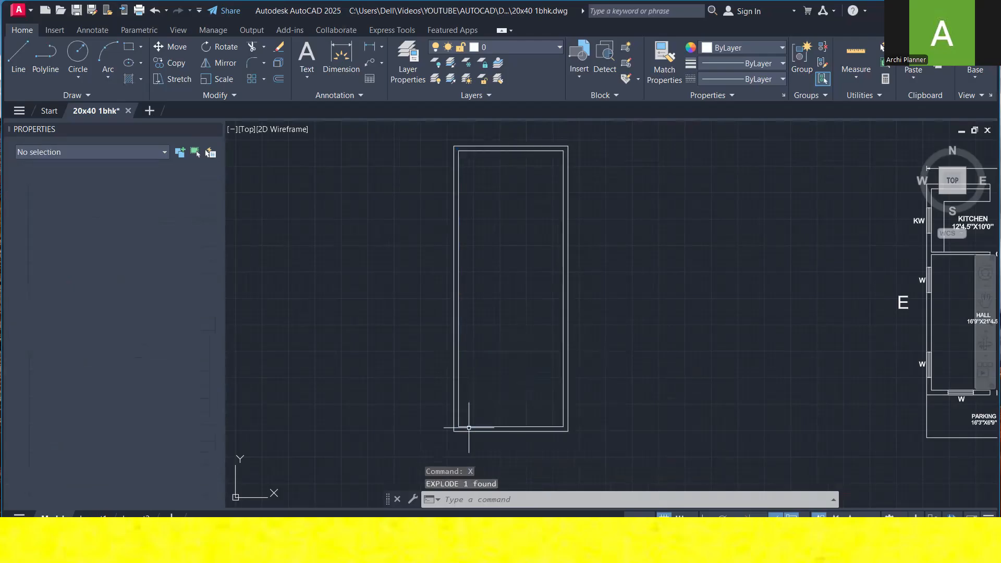
pyautogui.write('o')
pyautogui.press('Return')
pyautogui.write("6'")
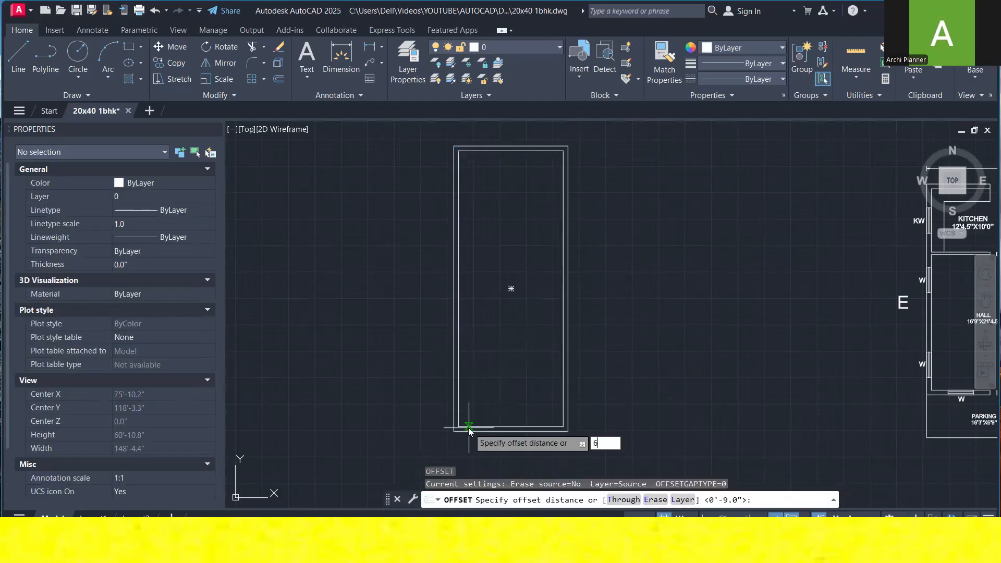
pyautogui.press('Return')
pyautogui.click(469, 427)
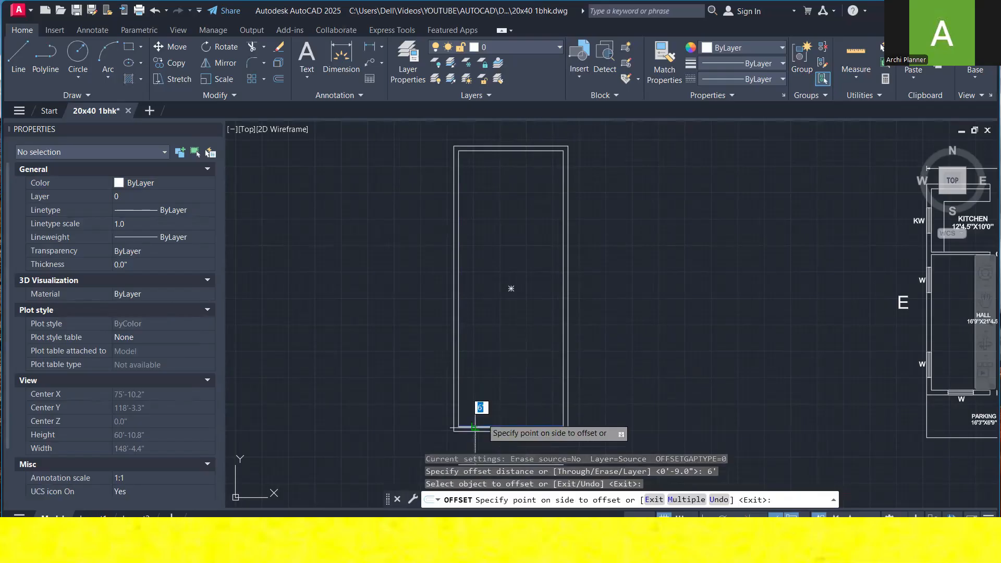
pyautogui.click(494, 351)
pyautogui.press('Escape')
pyautogui.press('Escape')
pyautogui.press('Escape')
# - Offset the new cross line 9" upward to give the cross wall its thickness
pyautogui.write('o')
pyautogui.press('Return')
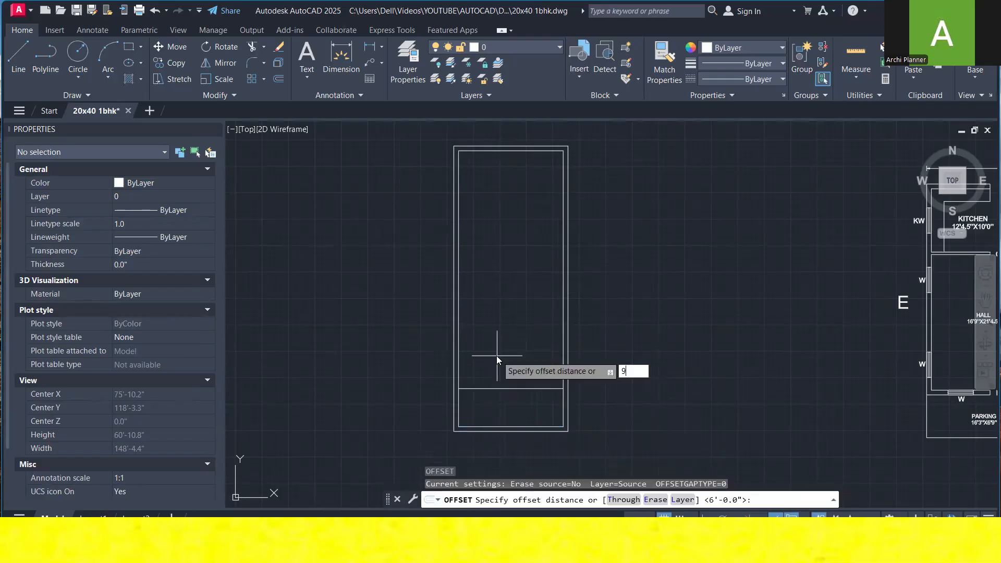
pyautogui.write('9')
pyautogui.press('Return')
pyautogui.scroll(2, 496, 396)
pyautogui.click(495, 383)
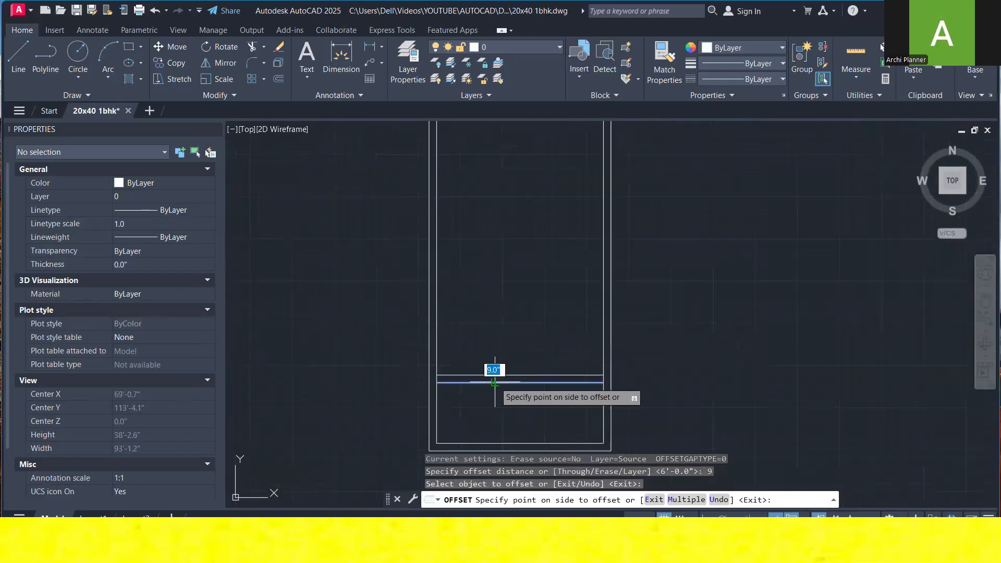
pyautogui.click(513, 324)
pyautogui.press('Escape')
# - Trim the left inner wall line between the two cross-wall lines to open the junction
pyautogui.write('TR')
pyautogui.press('Return')
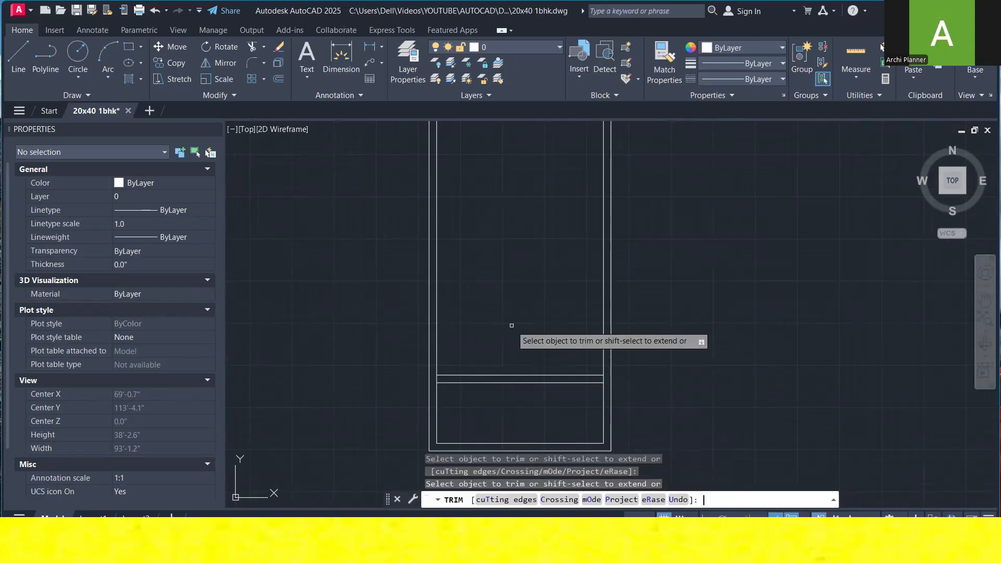
pyautogui.scroll(2, 511, 417)
pyautogui.scroll(4, 428, 371)
pyautogui.moveTo(362, 337); pyautogui.dragTo(330, 333)
pyautogui.press('Escape')
pyautogui.scroll(-6, 408, 293)
pyautogui.press('Escape')
# - Offset the left inner wall line below the cross wall 3' to the right for the stair landing
pyautogui.write('O')
pyautogui.press('Return')
pyautogui.write("3'")
pyautogui.press('Return')
pyautogui.click(389, 328)
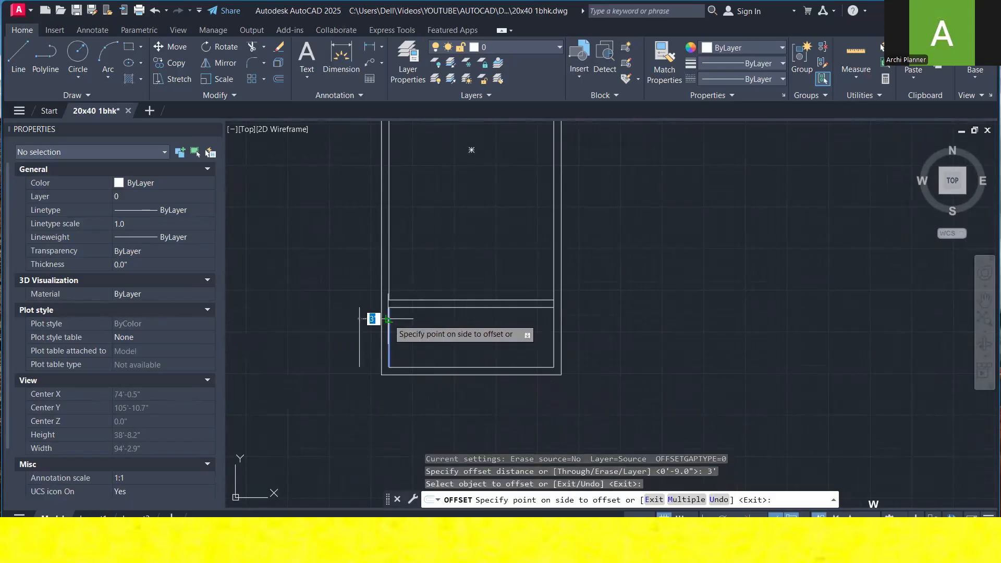
pyautogui.click(476, 319)
pyautogui.press('Escape')
# - Offset the landing line 10" to the right five times in succession to create stair treads
pyautogui.press('Return')
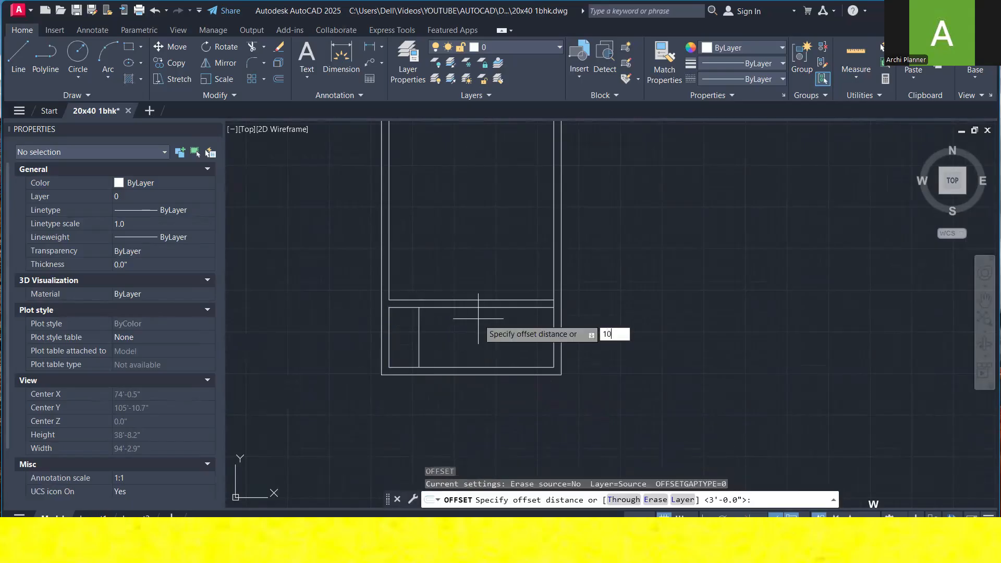
pyautogui.press('Return')
pyautogui.click(420, 320)
pyautogui.click(445, 320)
pyautogui.click(427, 327)
pyautogui.click(448, 323)
pyautogui.click(435, 328)
pyautogui.click(458, 318)
pyautogui.click(444, 327)
pyautogui.click(468, 317)
pyautogui.click(453, 318)
pyautogui.click(477, 319)
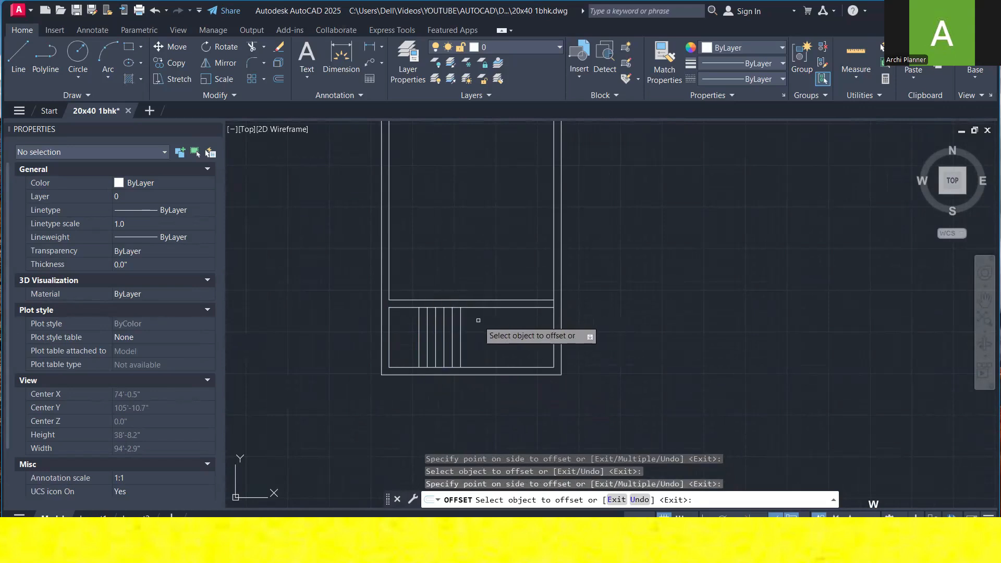
pyautogui.press('Escape')
# - Copy the six tread lines to the right, from the first line's lower end to the last line's lower end
pyautogui.click(405, 285)
pyautogui.click(477, 381)
pyautogui.rightClick(464, 295)
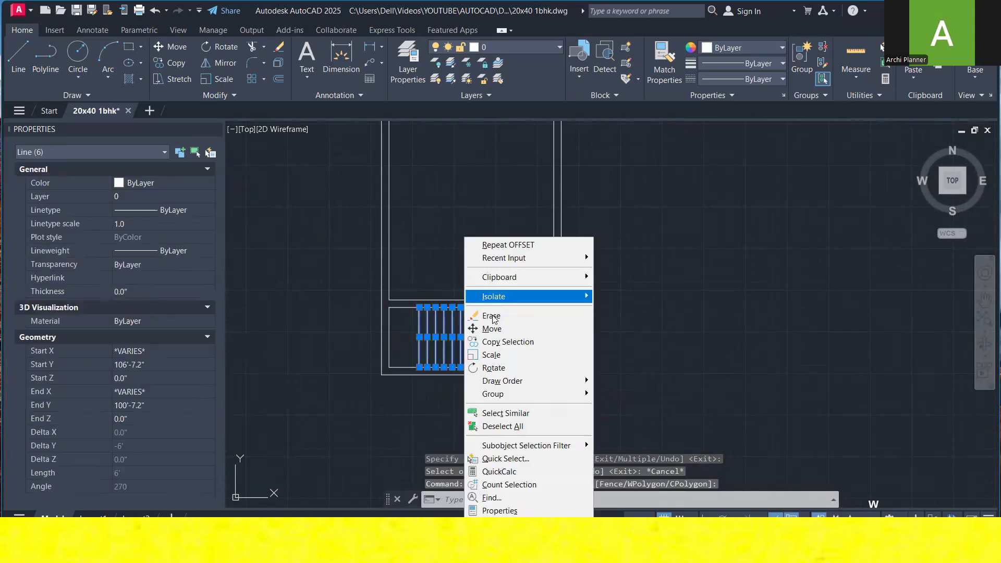
pyautogui.click(501, 342)
pyautogui.click(419, 368)
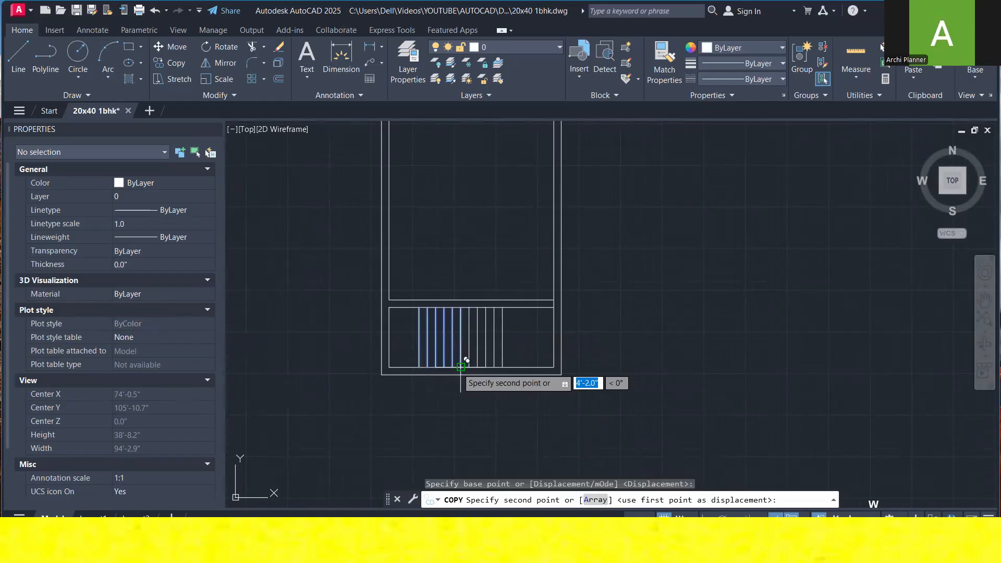
pyautogui.click(461, 365)
pyautogui.press('Escape')
# - Draw a horizontal line across all the treads at mid-height to divide the two stair flights
pyautogui.write('l')
pyautogui.press('Return')
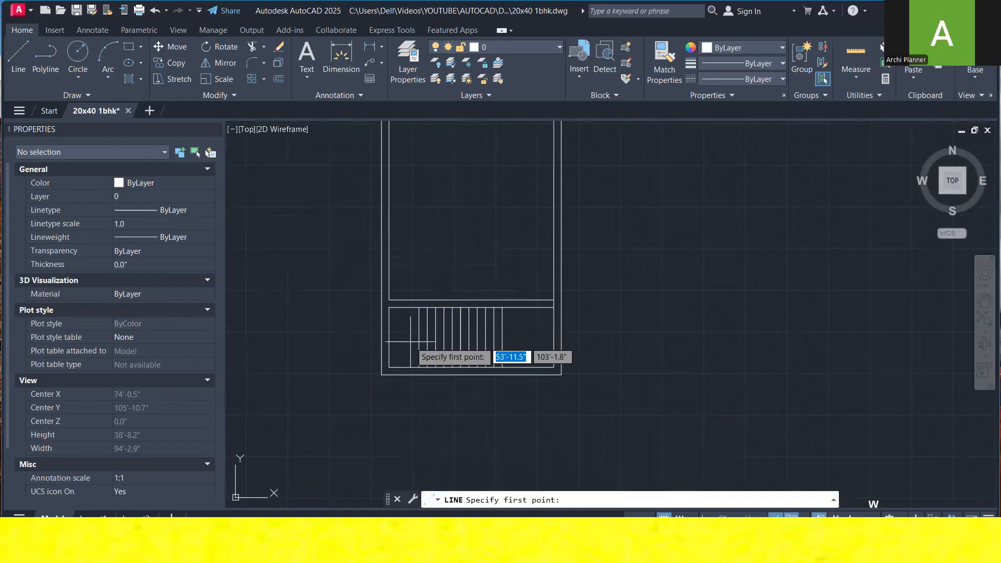
pyautogui.click(419, 337)
pyautogui.press('Escape')
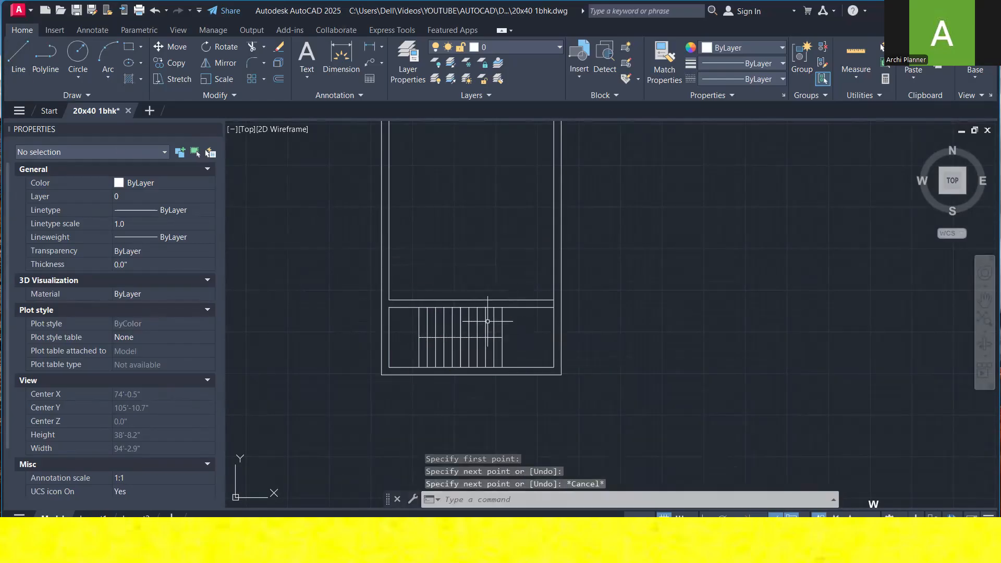
# - Offset the right inner wall line of the 18'x45' plan 4' to the left
pyautogui.scroll(-5, 487, 321)
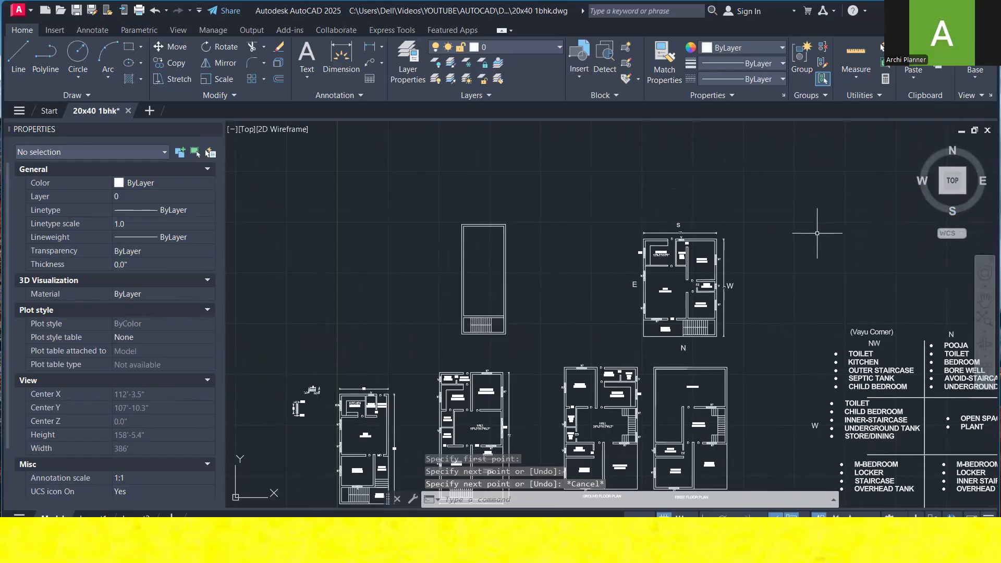
pyautogui.scroll(2, 808, 353)
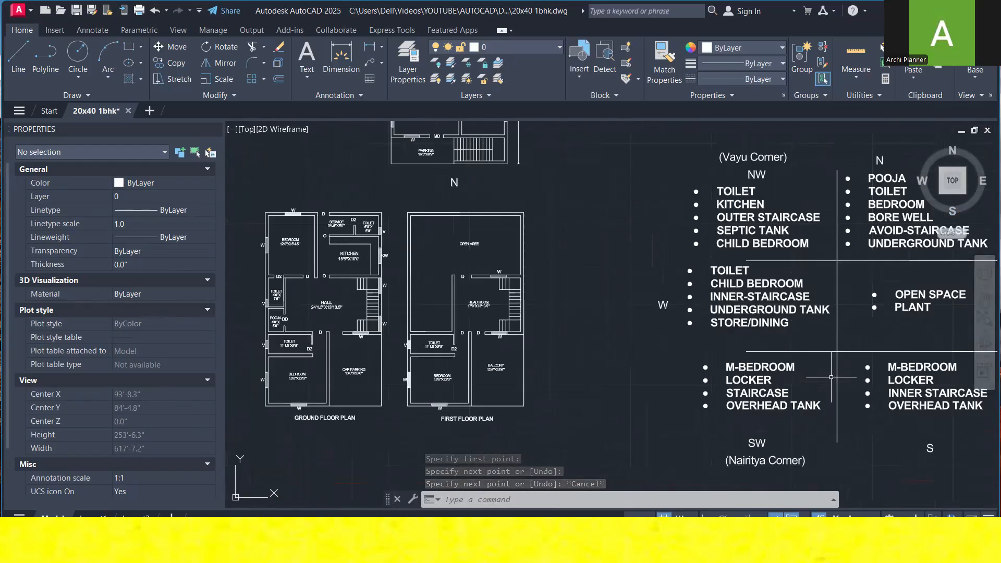
pyautogui.scroll(-3, 798, 370)
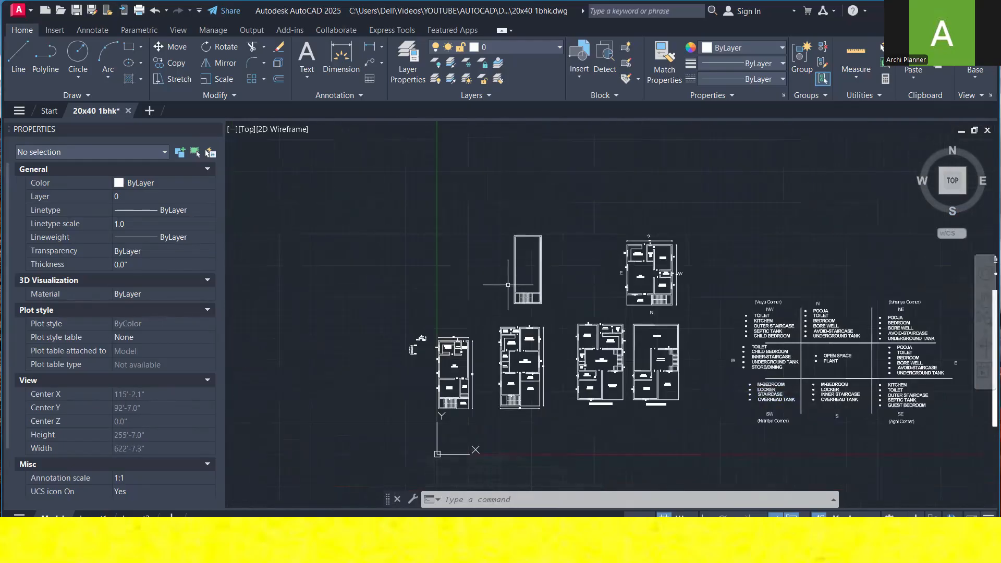
pyautogui.scroll(3, 530, 287)
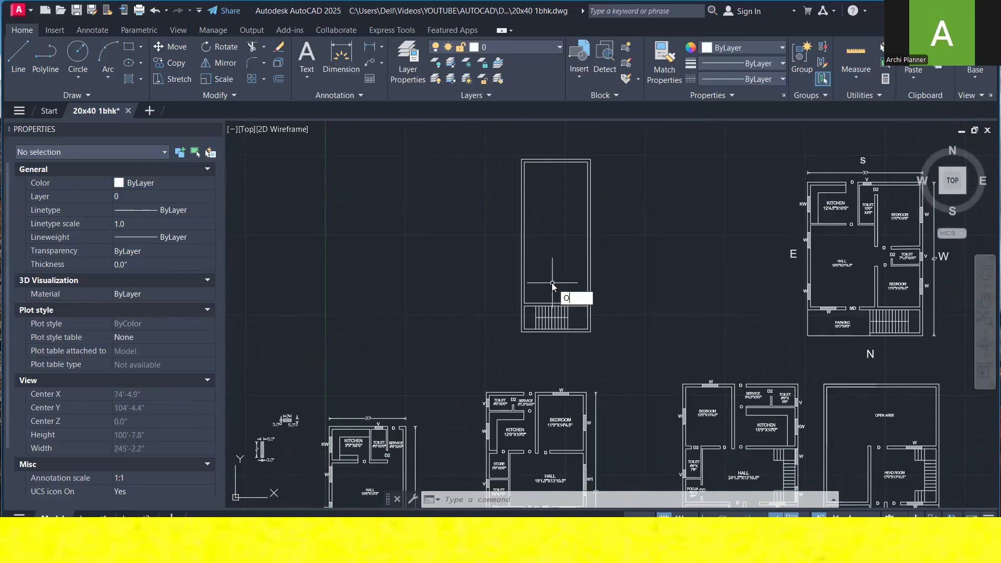
pyautogui.press('Return')
pyautogui.write("4'")
pyautogui.press('Return')
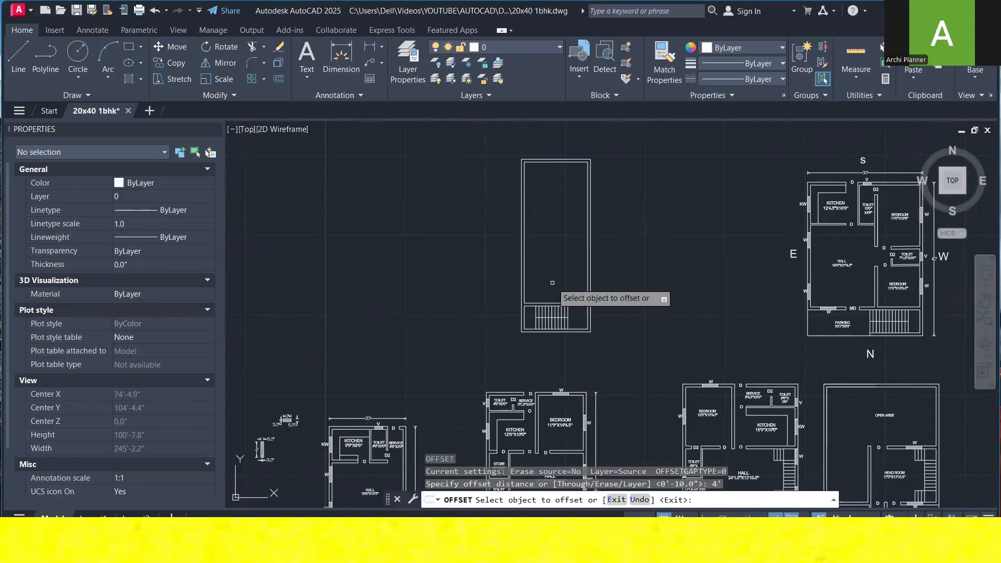
pyautogui.scroll(2, 552, 283)
pyautogui.click(607, 286)
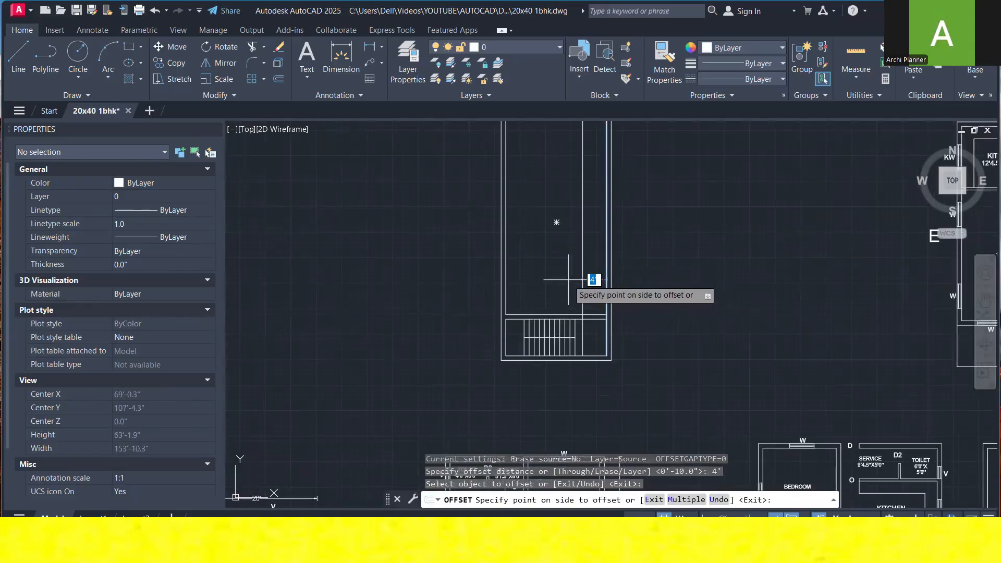
# - Offset the new vertical line 9" to the left to form the passage wall's thickness
pyautogui.press('Escape')
pyautogui.press('Return')
pyautogui.write('9')
pyautogui.press('Return')
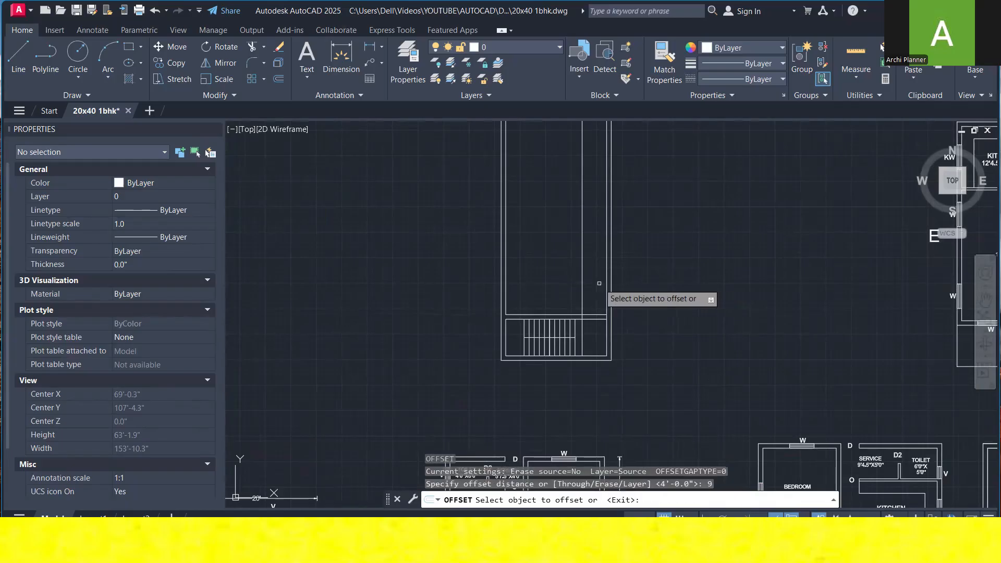
pyautogui.scroll(2, 576, 290)
pyautogui.click(586, 296)
pyautogui.click(557, 289)
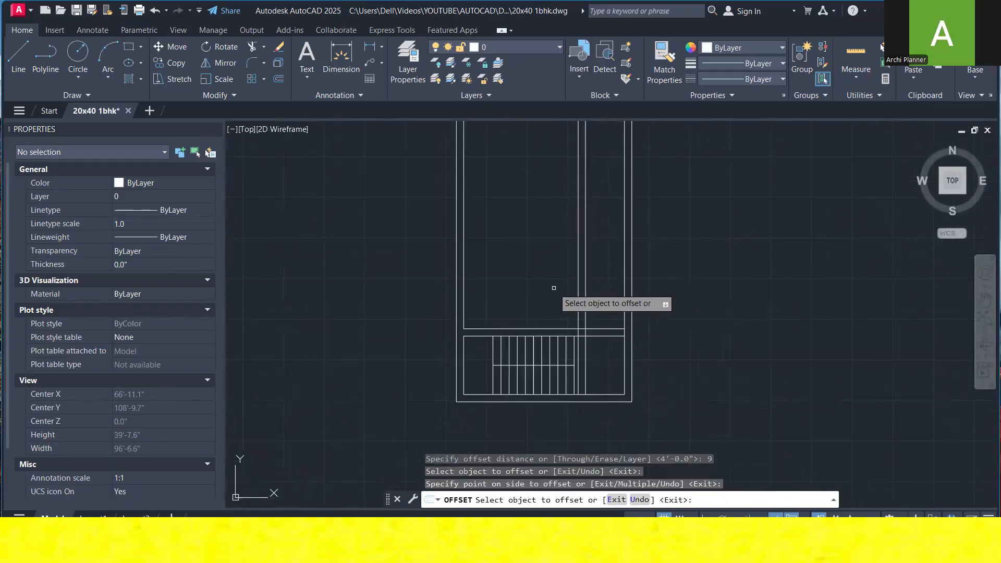
pyautogui.press('Escape')
pyautogui.press('Escape')
# - Offset the upper line of the cross wall above the staircase 12' upward
pyautogui.scroll(-2, 564, 294)
pyautogui.write('O')
pyautogui.press('Return')
pyautogui.write('1')
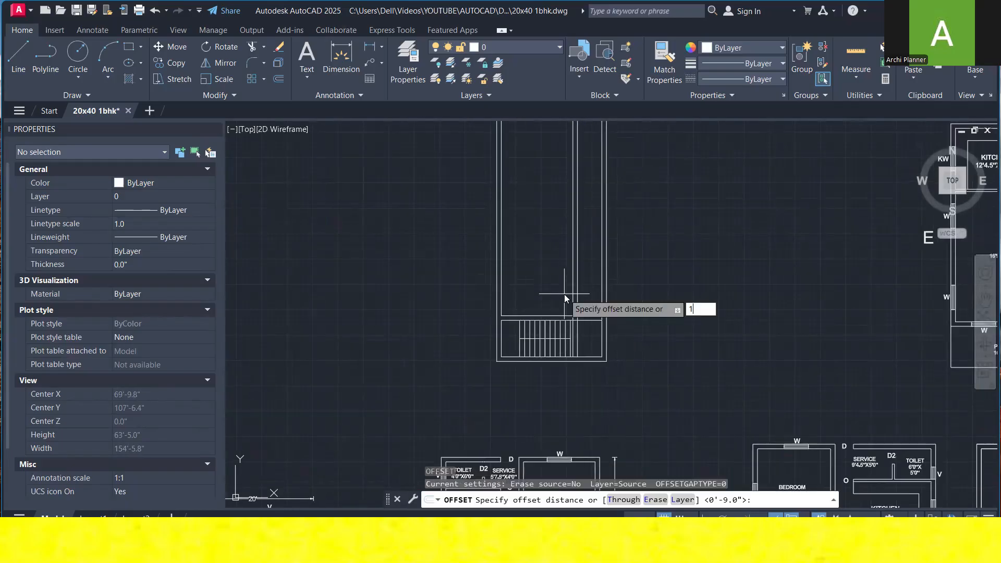
pyautogui.write("0'")
pyautogui.press('Return')
pyautogui.scroll(-2, 566, 308)
pyautogui.scroll(2, 579, 378)
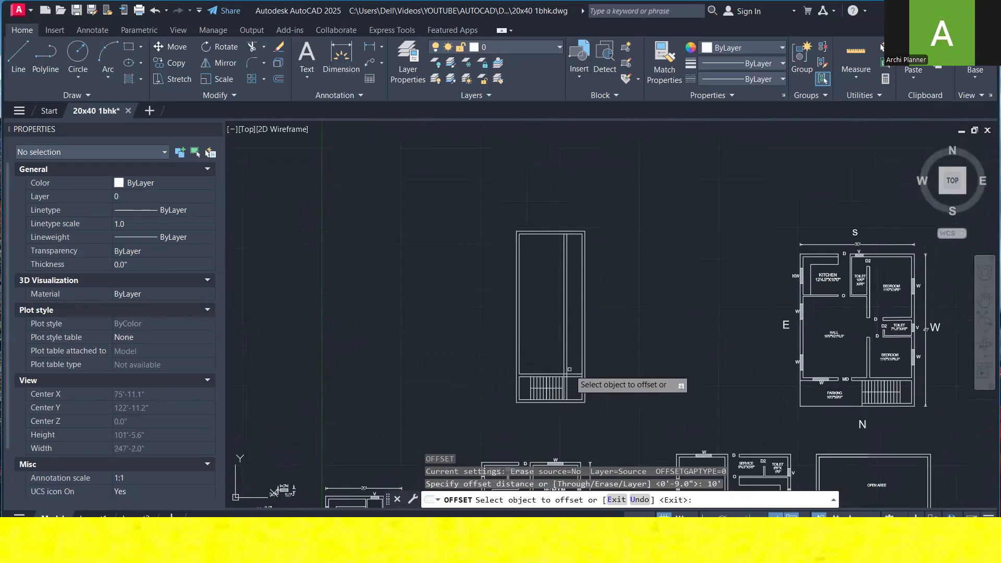
pyautogui.click(579, 377)
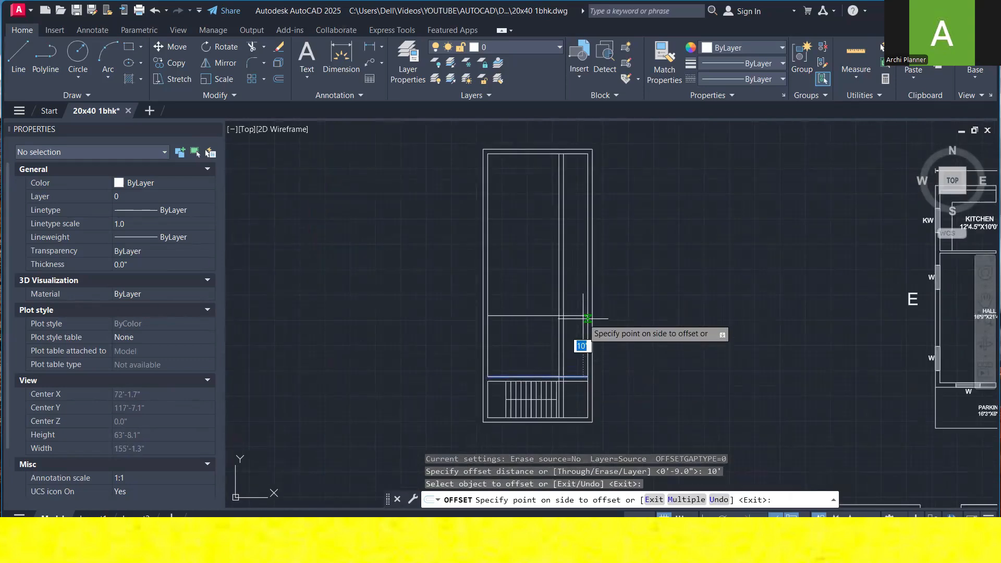
pyautogui.press('Return')
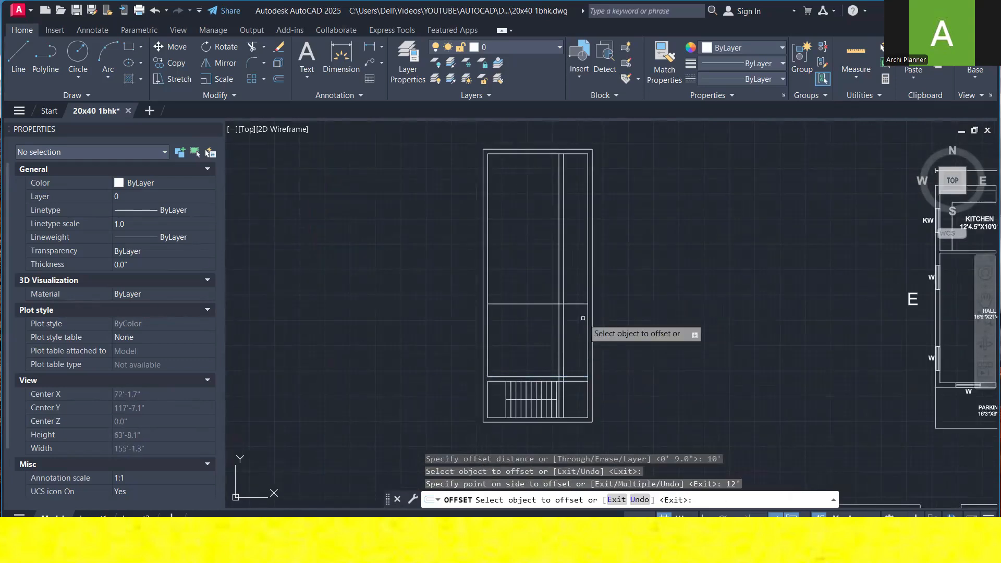
pyautogui.press('Escape')
pyautogui.press('Escape')
# - Offset the new horizontal line 9" upward to form a second cross wall
pyautogui.press('Return')
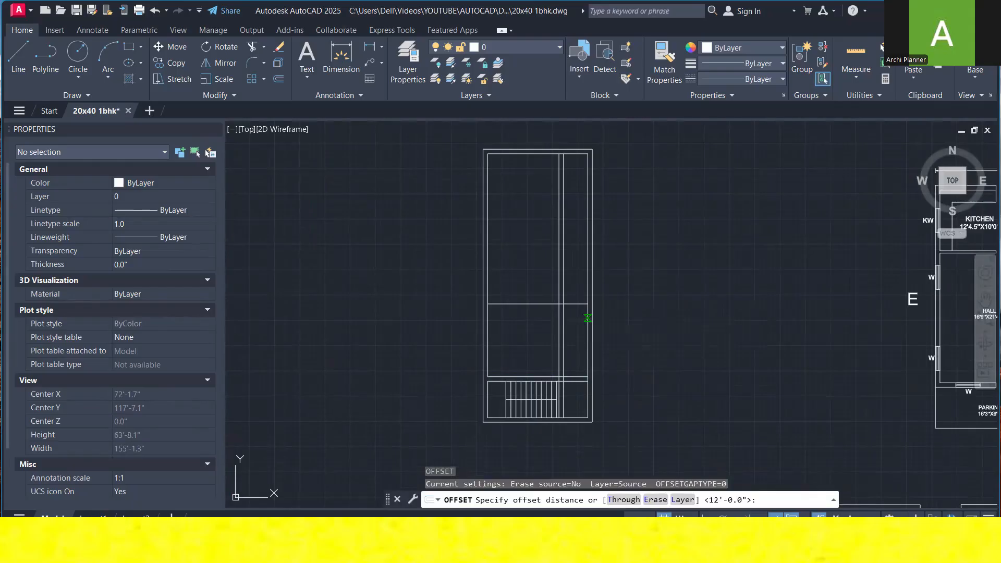
pyautogui.write('9')
pyautogui.press('Return')
pyautogui.click(579, 304)
pyautogui.click(577, 297)
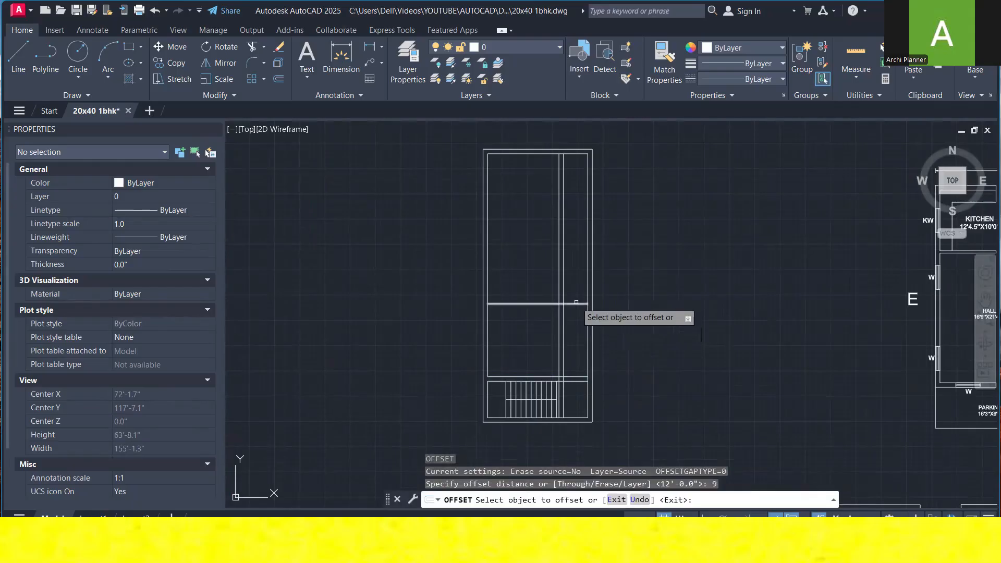
pyautogui.press('Escape')
pyautogui.press('Escape')
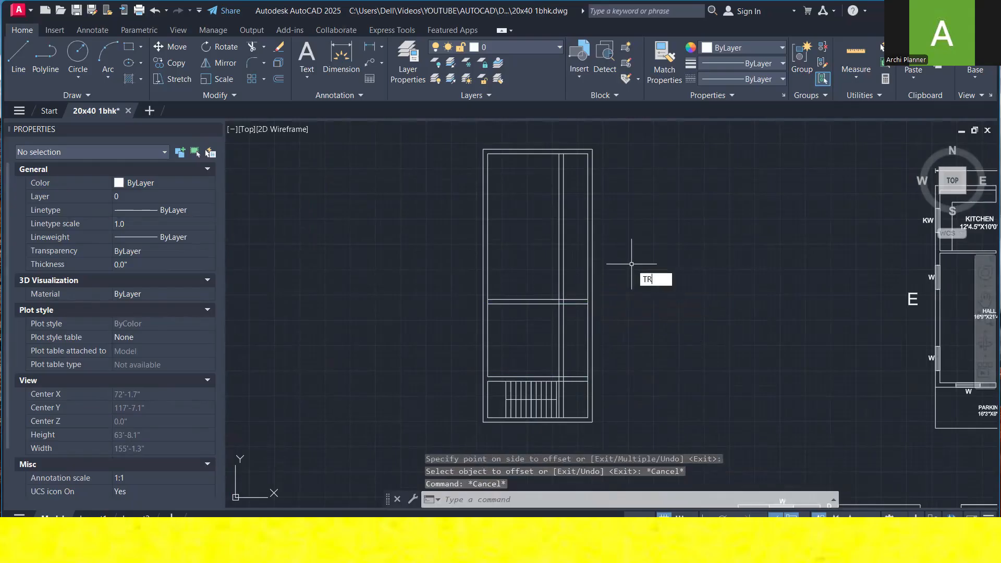
# - Trim the two vertical passage wall lines below the lower cross wall, beside the staircase
pyautogui.press('Return')
pyautogui.scroll(6, 569, 408)
pyautogui.click(566, 386)
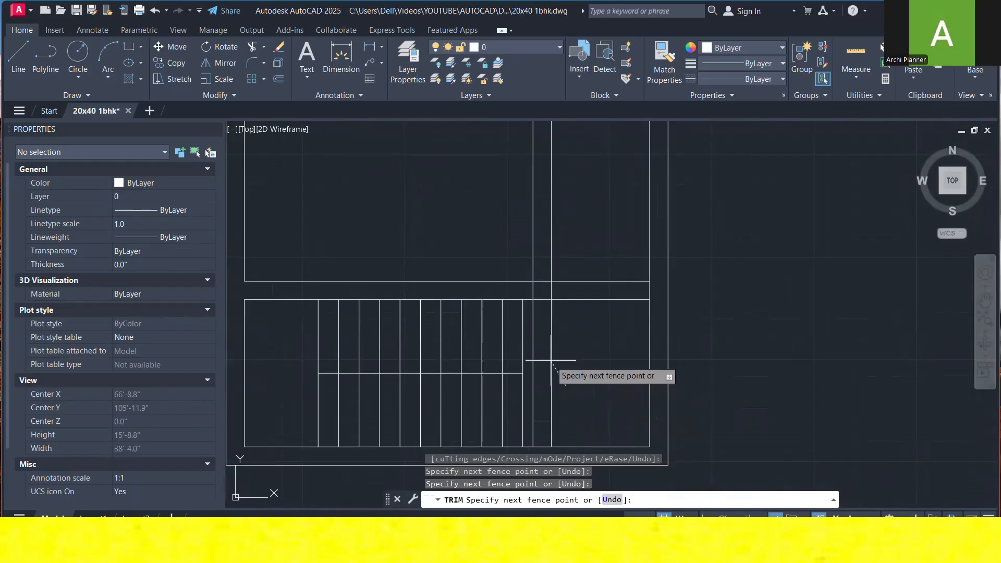
pyautogui.click(527, 341)
pyautogui.press('Return')
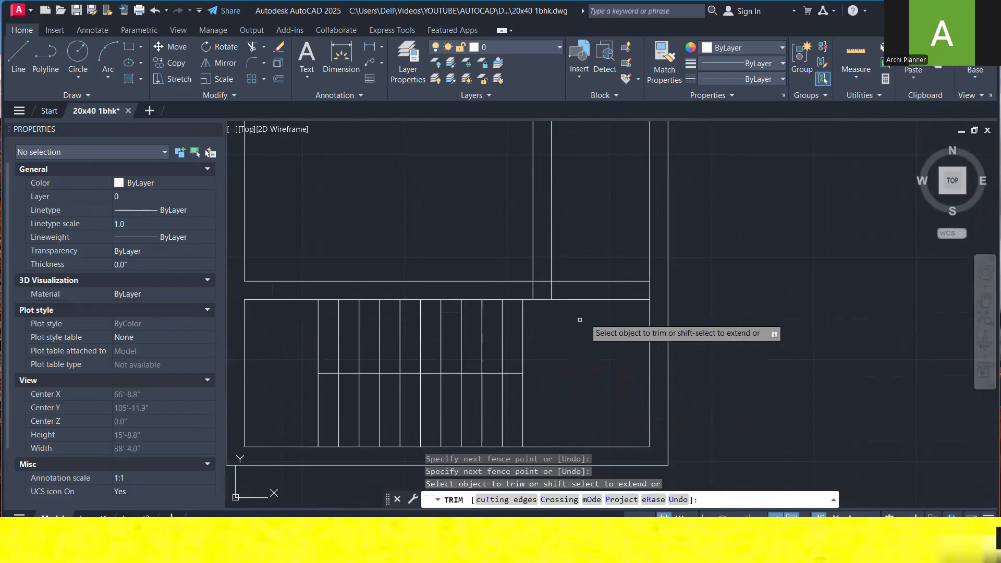
# - Extend the lower cross wall's upper line to the right outer wall line and trim both cross wall lines across the passage
pyautogui.keyDown('shift'); pyautogui.click(617, 282); pyautogui.keyUp('shift')
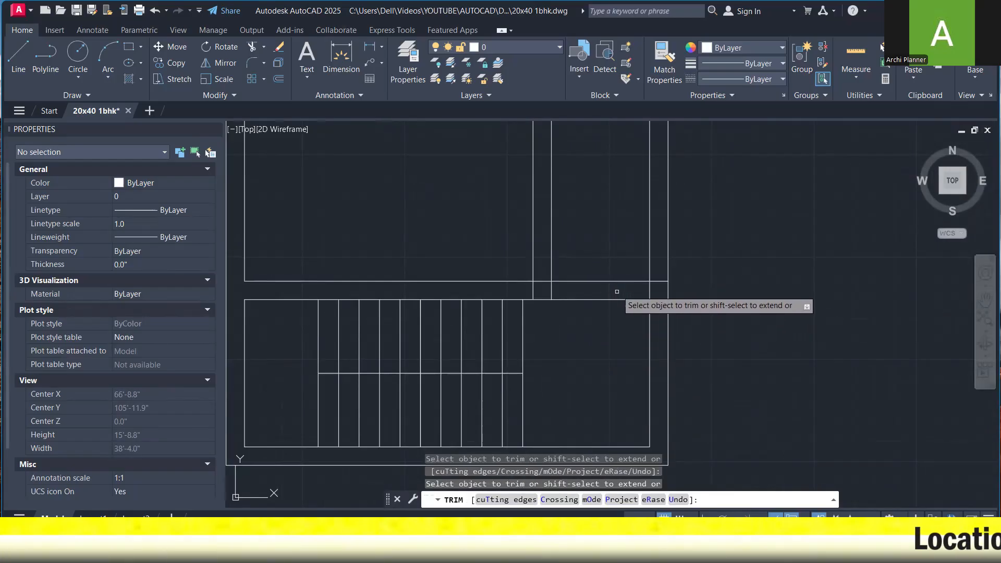
pyautogui.click(617, 292)
pyautogui.click(610, 326)
pyautogui.press('Return')
# - Extend the upper cross wall's lower line to the right outer wall line and trim the inner wall lines enclosing the passage and front area
pyautogui.scroll(-4, 610, 318)
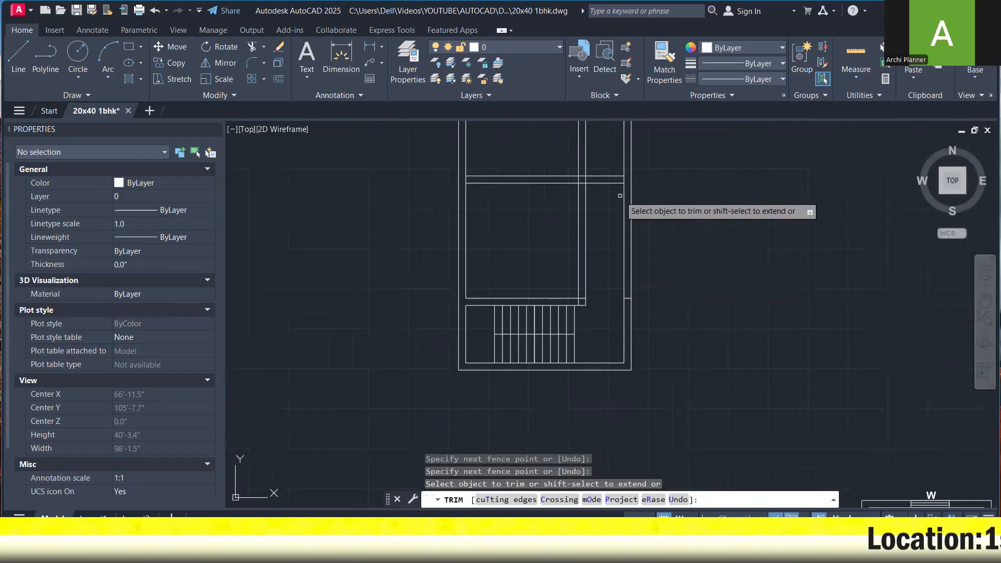
pyautogui.keyDown('shift'); pyautogui.click(620, 183); pyautogui.keyUp('shift')
pyautogui.click(623, 207)
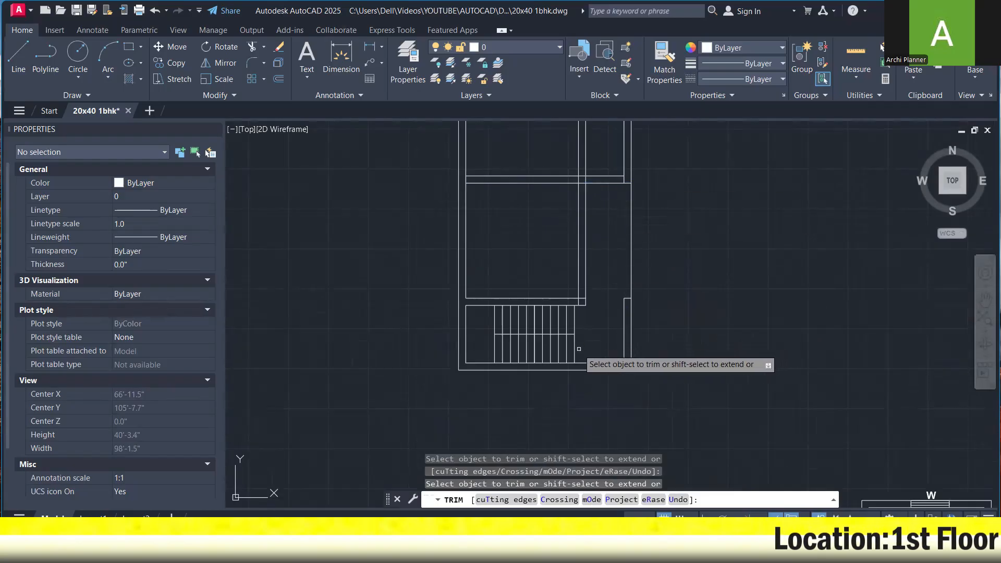
pyautogui.moveTo(626, 345); pyautogui.dragTo(624, 294)
pyautogui.moveTo(625, 294); pyautogui.dragTo(627, 305, button='middle')
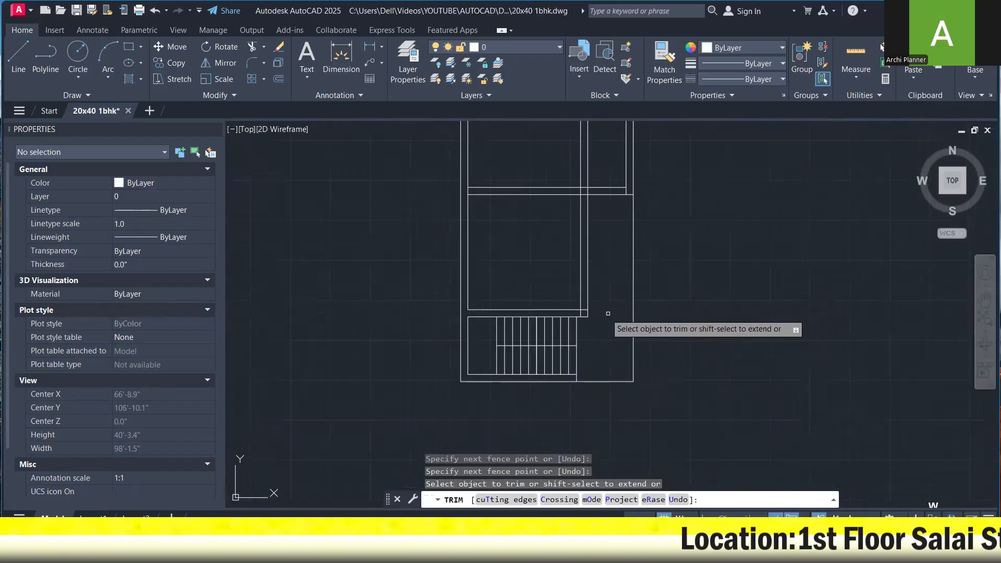
# - Draw a horizontal line from the passage wall's lower corner to the right outer wall line
pyautogui.click(19, 57)
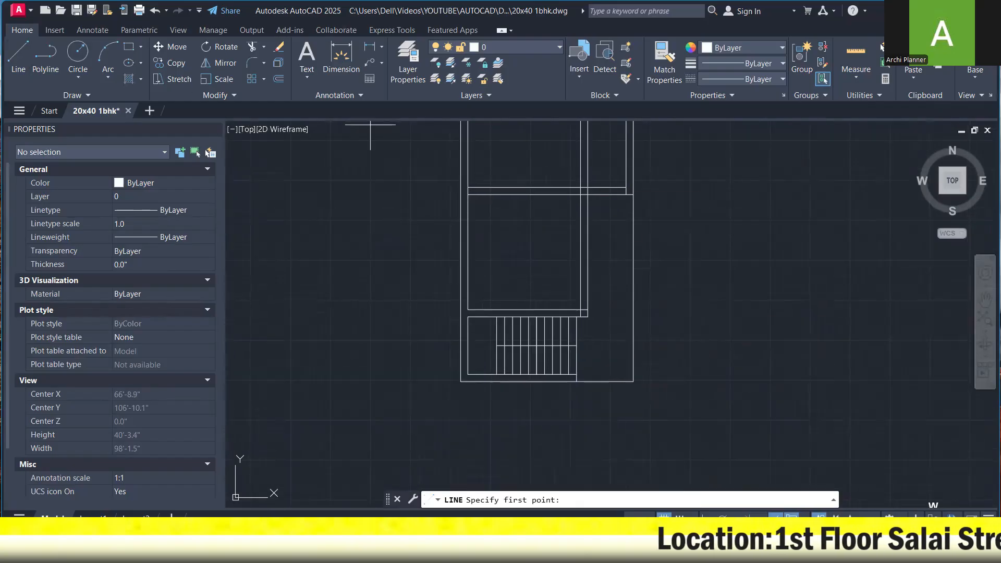
pyautogui.click(588, 316)
pyautogui.press('Escape')
pyautogui.press('Escape')
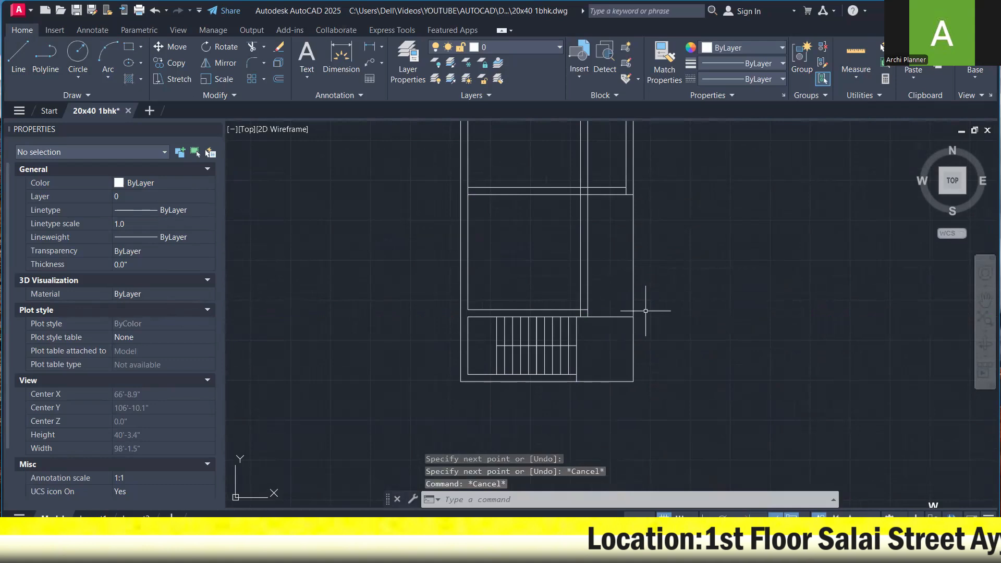
# - Offset the line across the passage 10" upward four times in succession to create entrance steps
pyautogui.write('O')
pyautogui.press('Return')
pyautogui.press('Return')
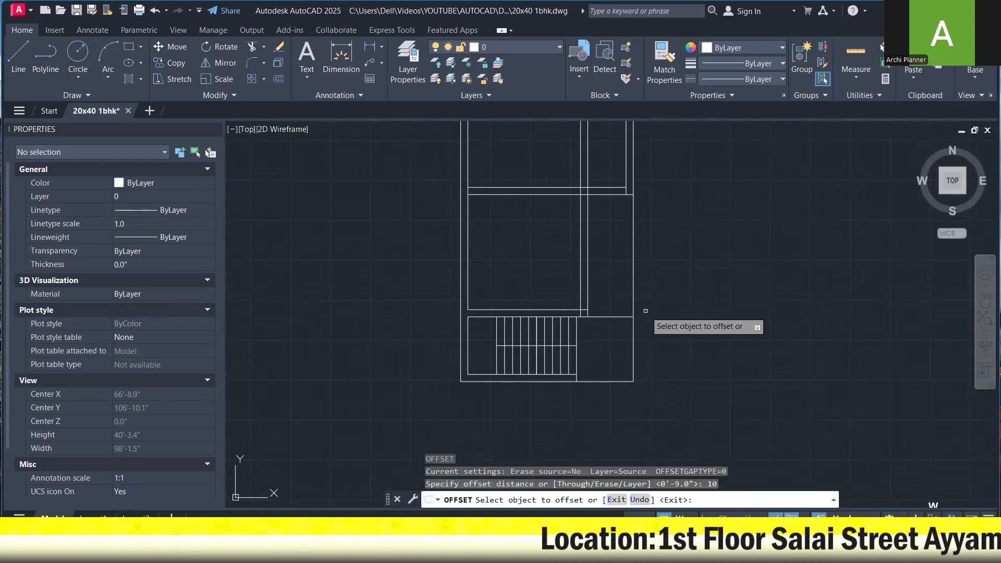
pyautogui.moveTo(635, 349); pyautogui.dragTo(631, 432, button='middle')
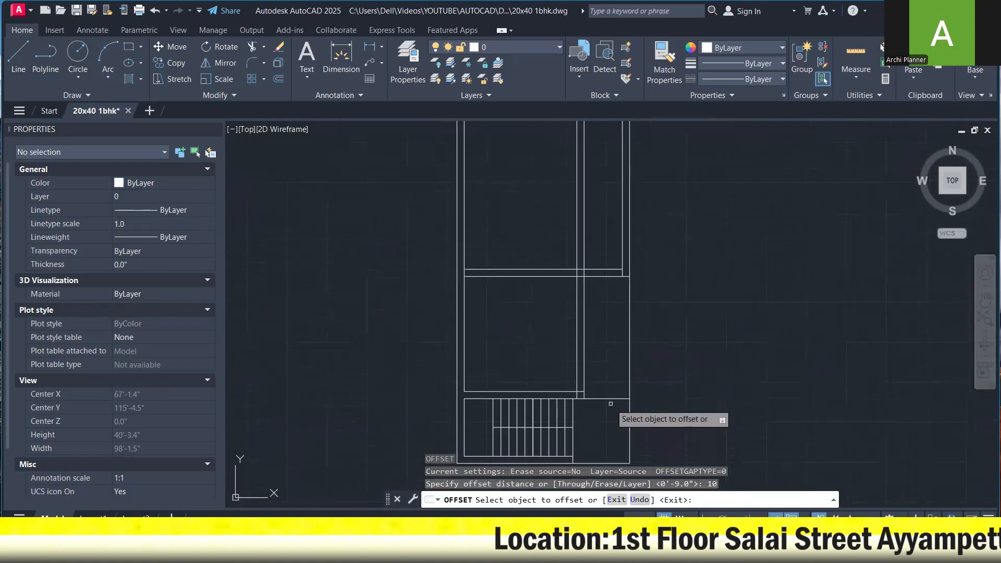
pyautogui.click(609, 398)
pyautogui.click(617, 391)
pyautogui.click(619, 391)
pyautogui.click(618, 385)
pyautogui.click(619, 382)
pyautogui.click(619, 371)
pyautogui.click(622, 375)
pyautogui.click(628, 350)
pyautogui.press('Escape')
pyautogui.scroll(-2, 639, 335)
pyautogui.press('Escape')
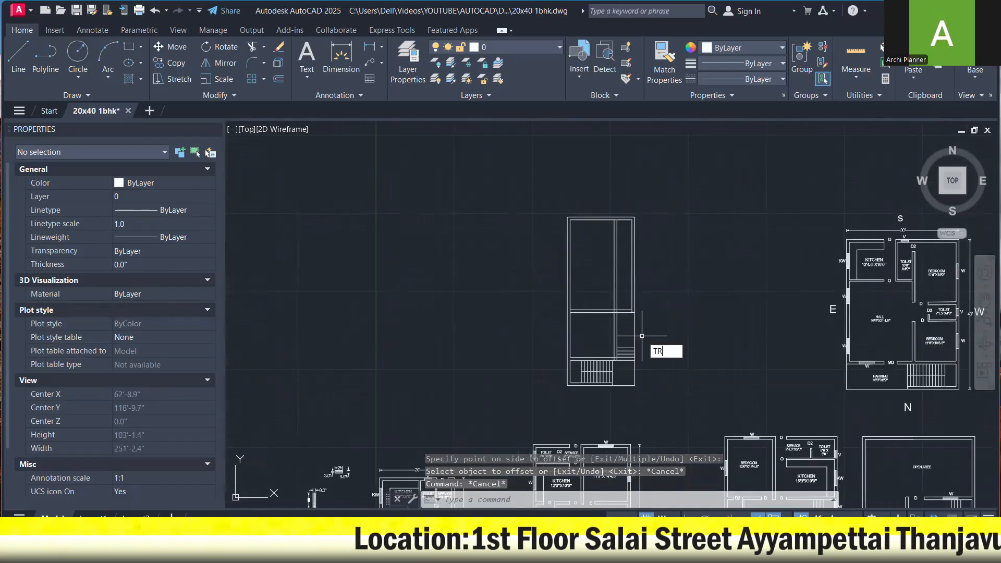
# - Trim the two vertical passage wall lines above the upper cross wall
pyautogui.write('TR')
pyautogui.press('Return')
pyautogui.scroll(4, 636, 313)
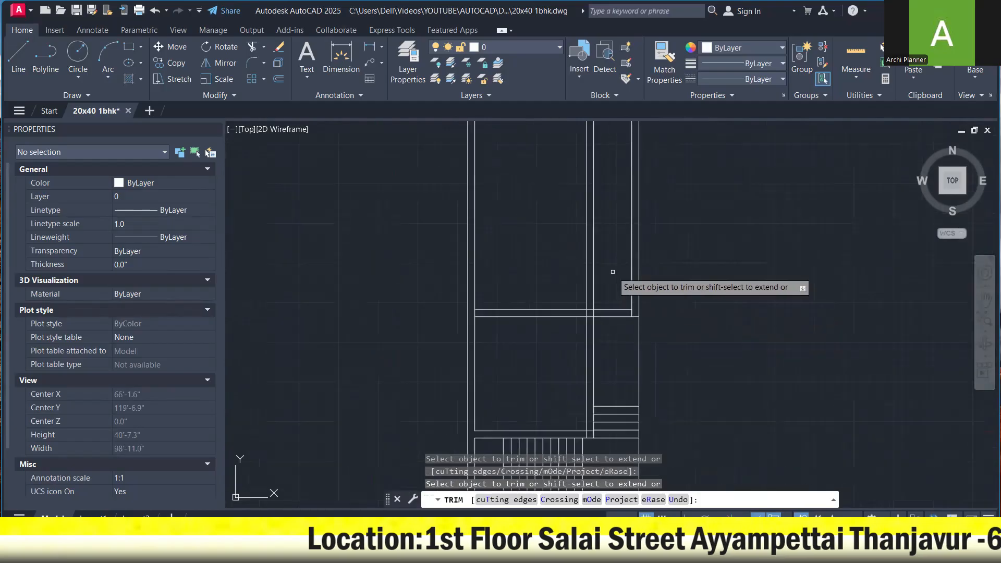
pyautogui.moveTo(613, 272); pyautogui.dragTo(573, 255)
pyautogui.scroll(-3, 578, 260)
pyautogui.press('Escape')
pyautogui.scroll(-3, 751, 197)
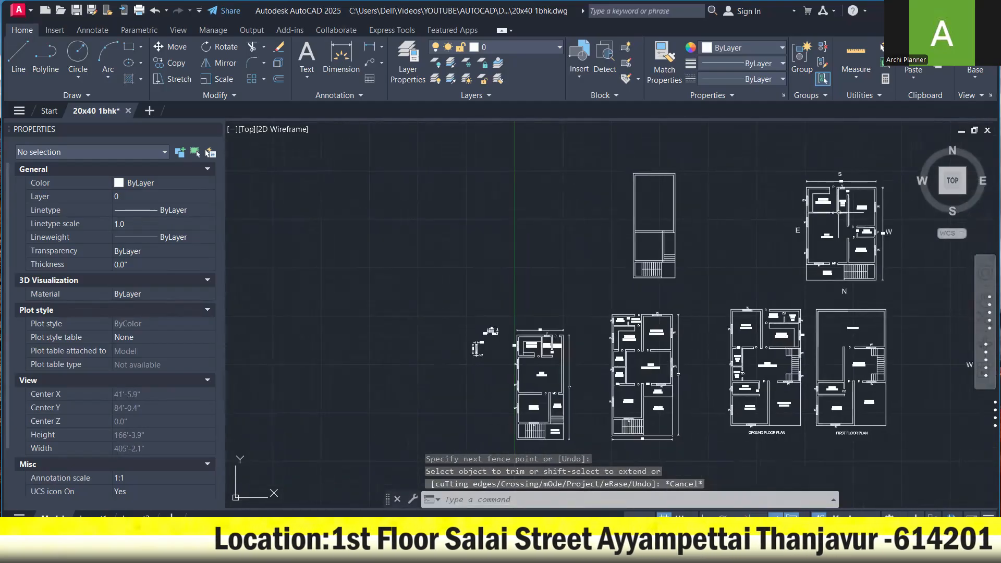
pyautogui.scroll(4, 868, 181)
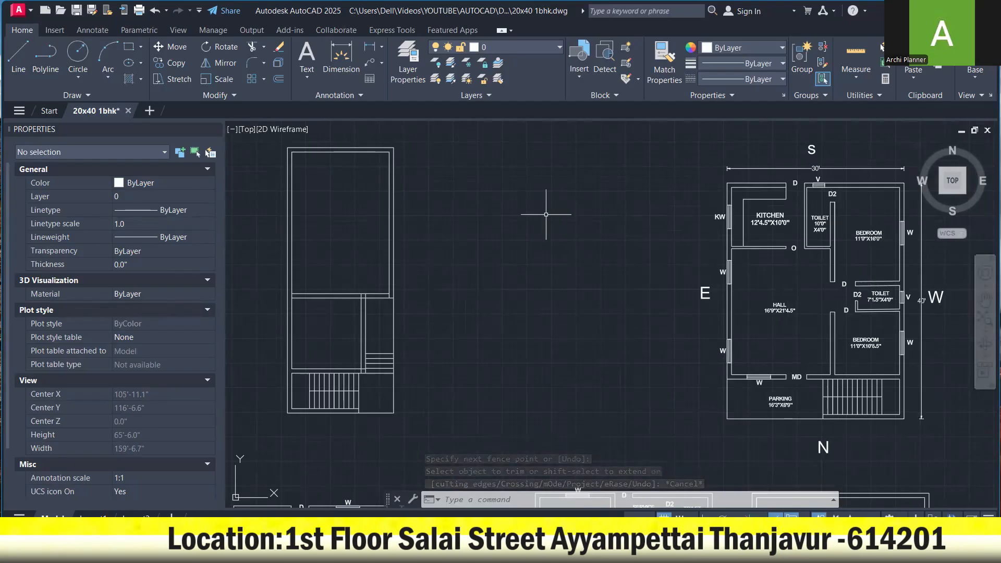
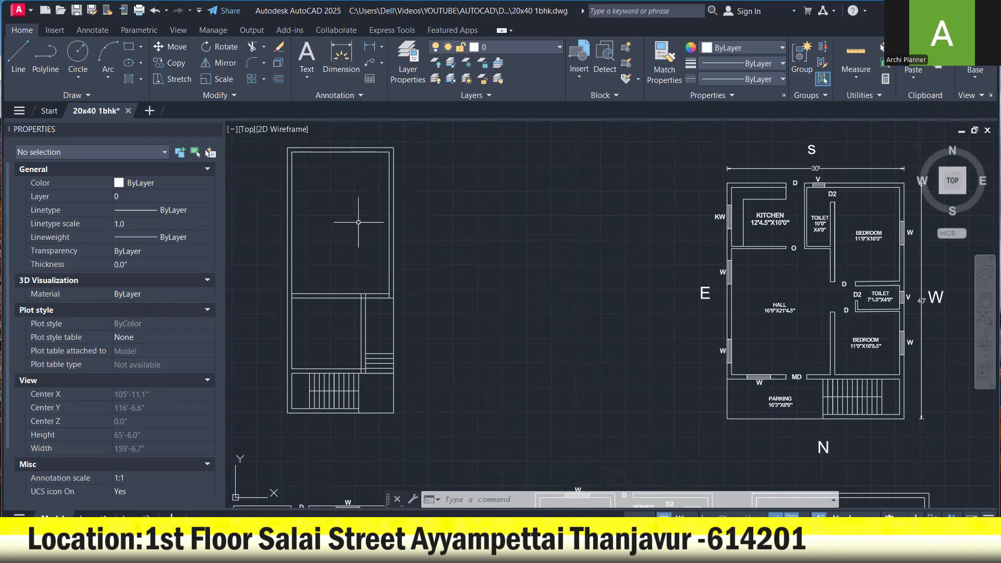
pyautogui.moveTo(358, 222); pyautogui.dragTo(395, 264, button='middle')
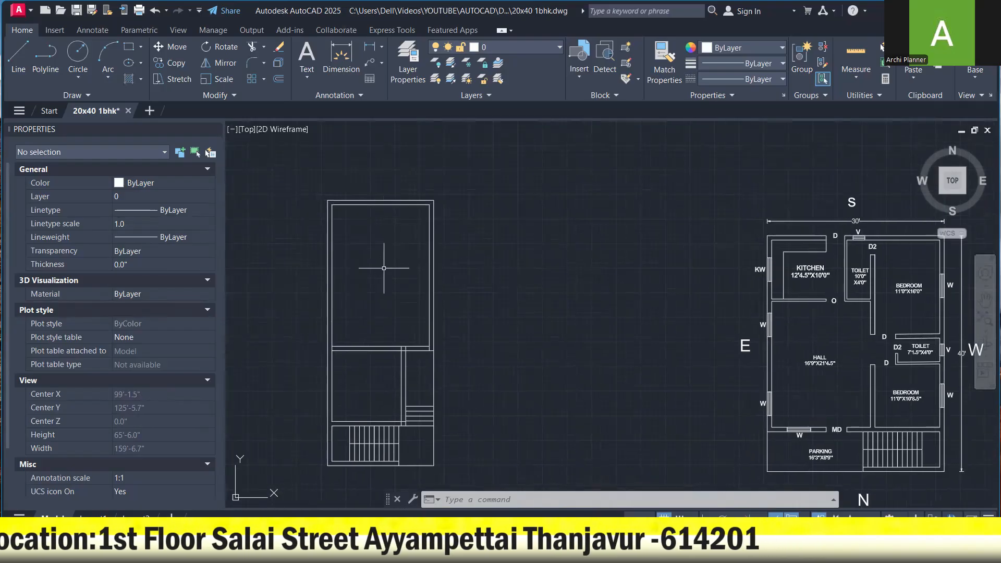
pyautogui.scroll(-2, 384, 268)
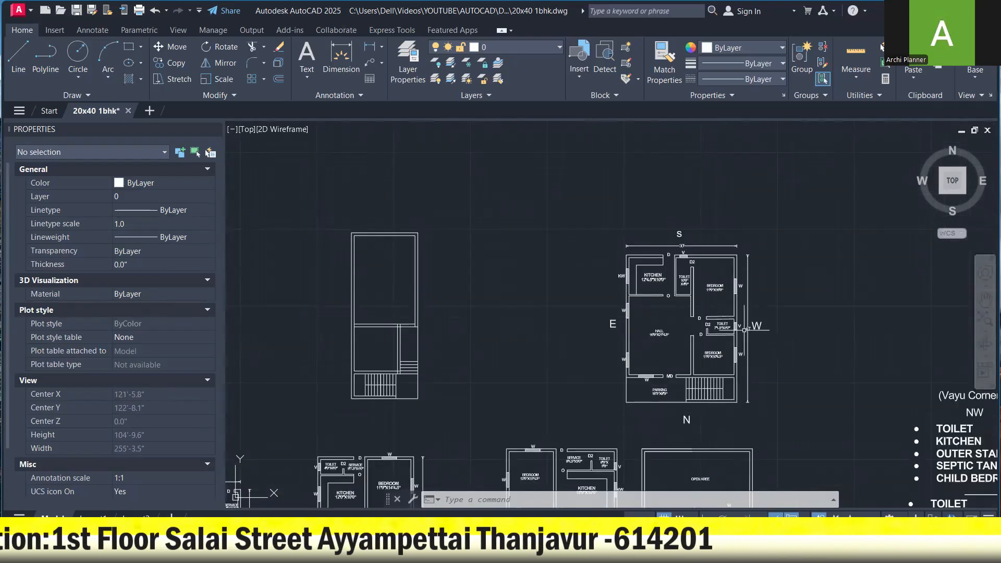
pyautogui.moveTo(762, 332); pyautogui.dragTo(730, 324, button='middle')
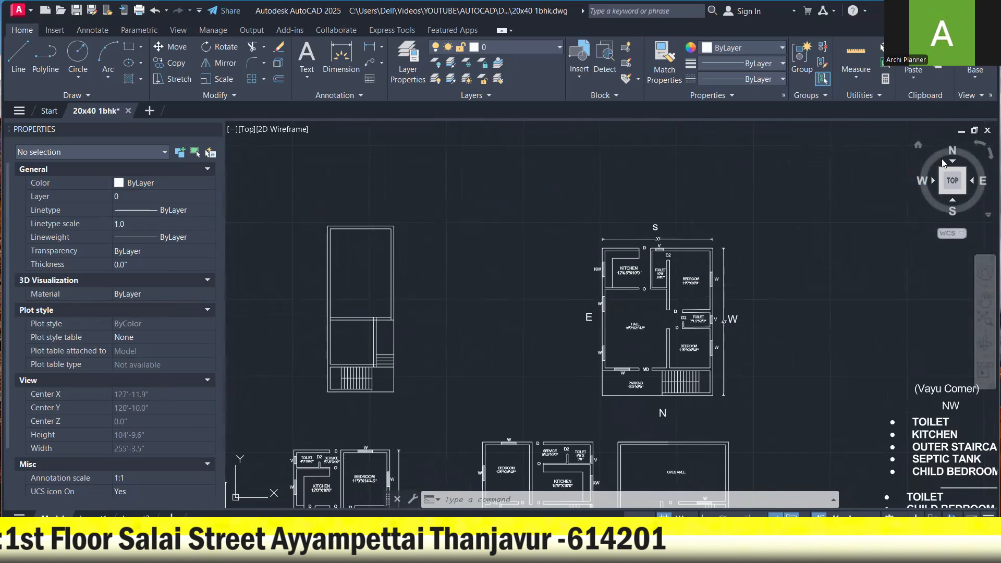
# - Offset the upper inner wall line of the 18'x45' plan 10' downward to define the rear room
pyautogui.scroll(2, 362, 284)
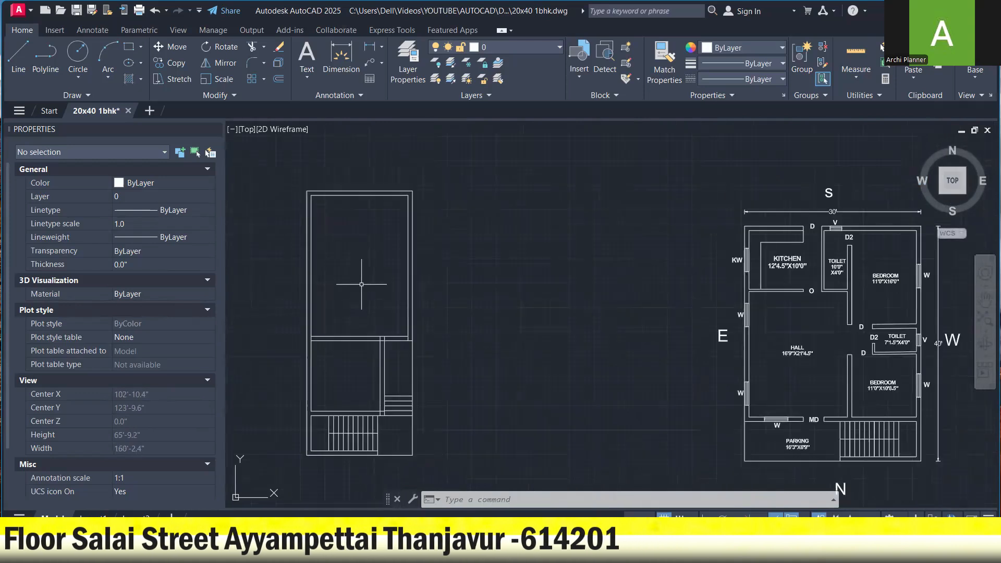
pyautogui.write('o')
pyautogui.press('Return')
pyautogui.write("8'")
pyautogui.press('Return')
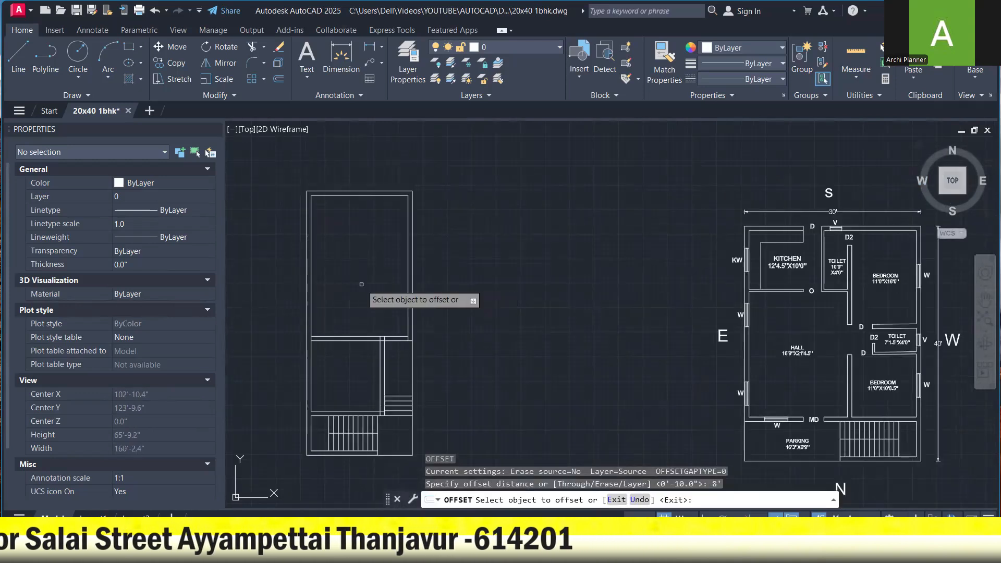
pyautogui.click(355, 197)
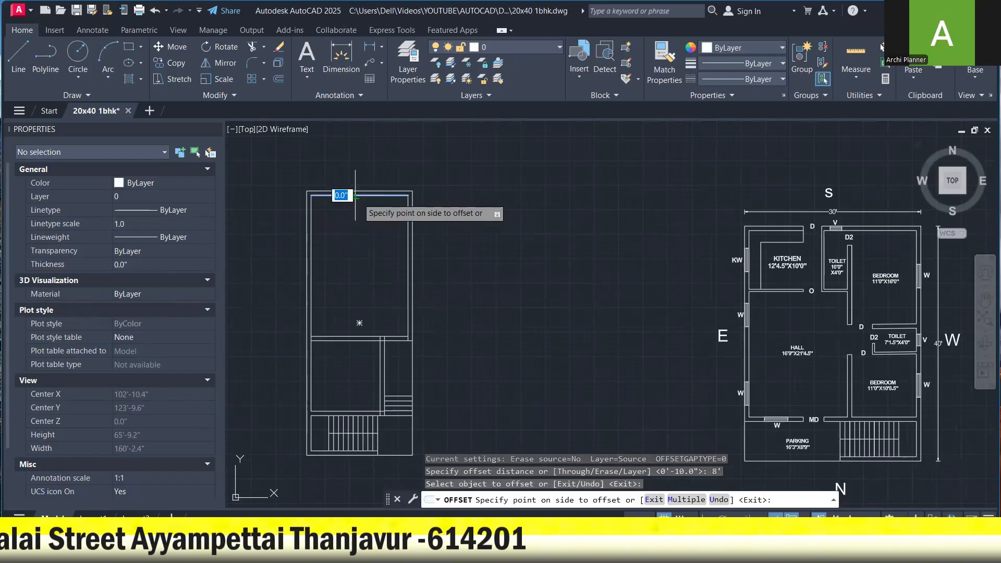
pyautogui.write('10')
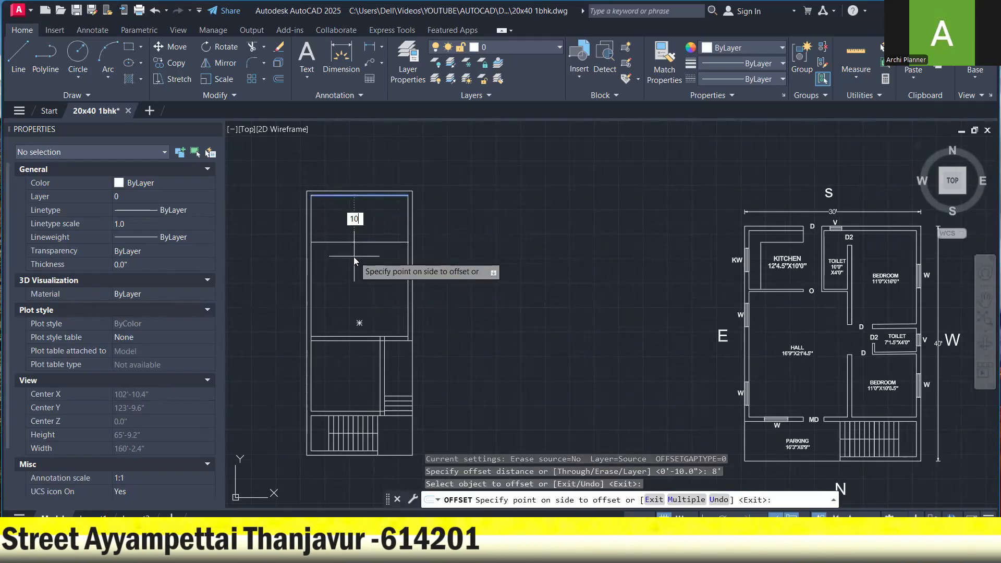
pyautogui.write("'")
pyautogui.press('Return')
pyautogui.press('Escape')
# - Offset the new horizontal line 9" downward to give the cross wall its thickness
pyautogui.write('o')
pyautogui.press('Return')
pyautogui.write('9')
pyautogui.press('Return')
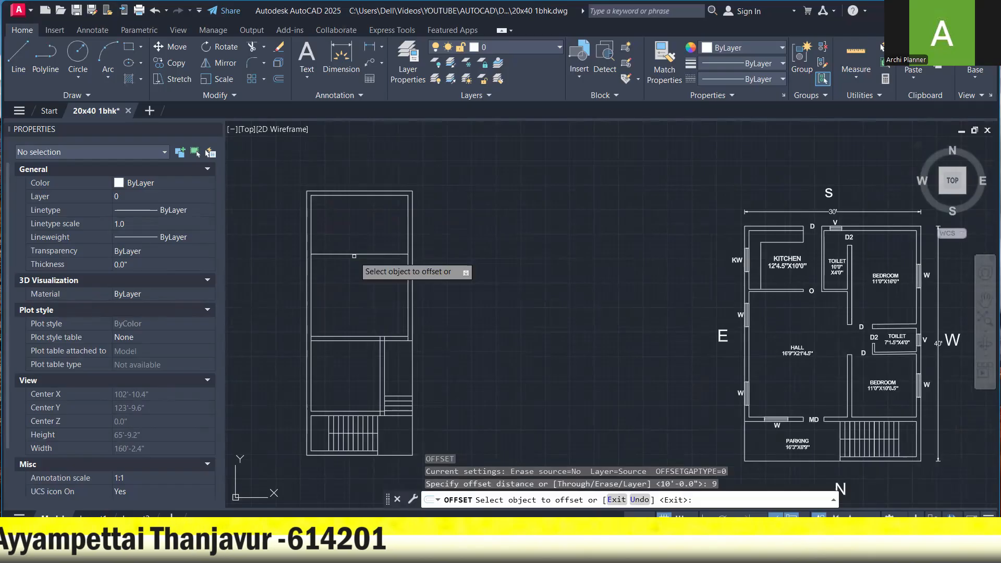
pyautogui.scroll(4, 354, 256)
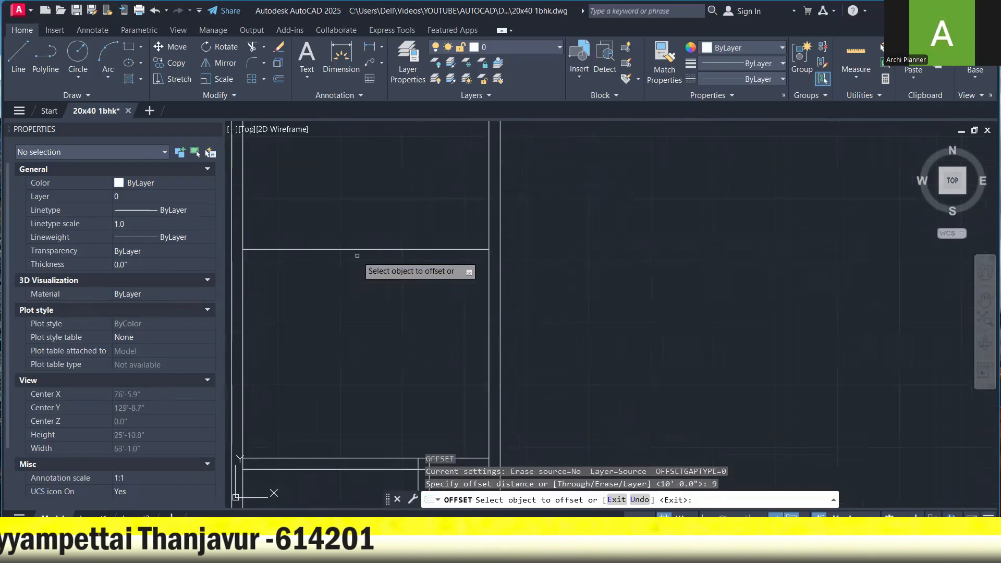
pyautogui.click(384, 251)
pyautogui.click(396, 271)
pyautogui.scroll(-2, 401, 279)
pyautogui.press('Escape')
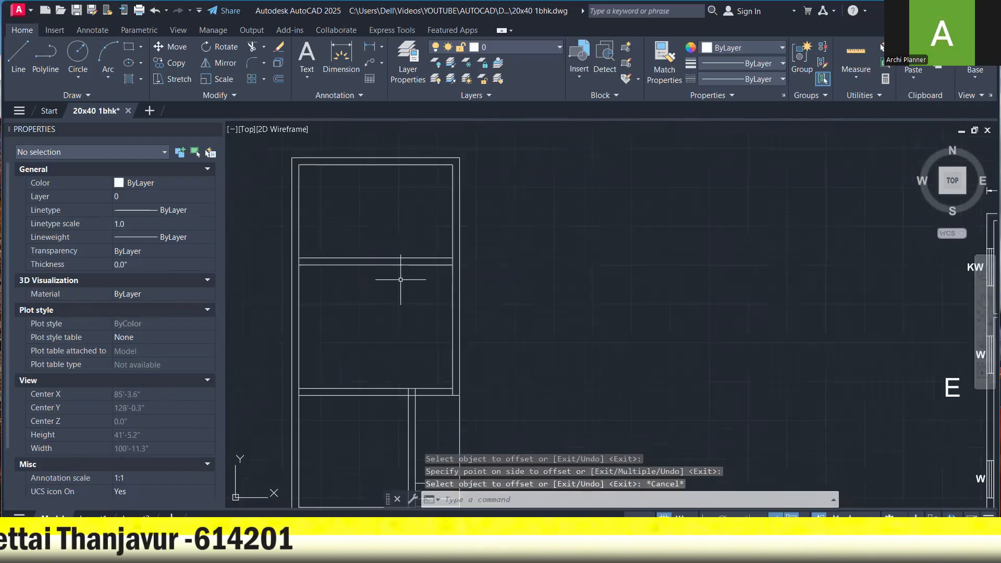
# - Move both lines of the new cross wall 2' upward
pyautogui.click(401, 279)
pyautogui.click(391, 237)
pyautogui.rightClick(392, 214)
pyautogui.click(439, 309)
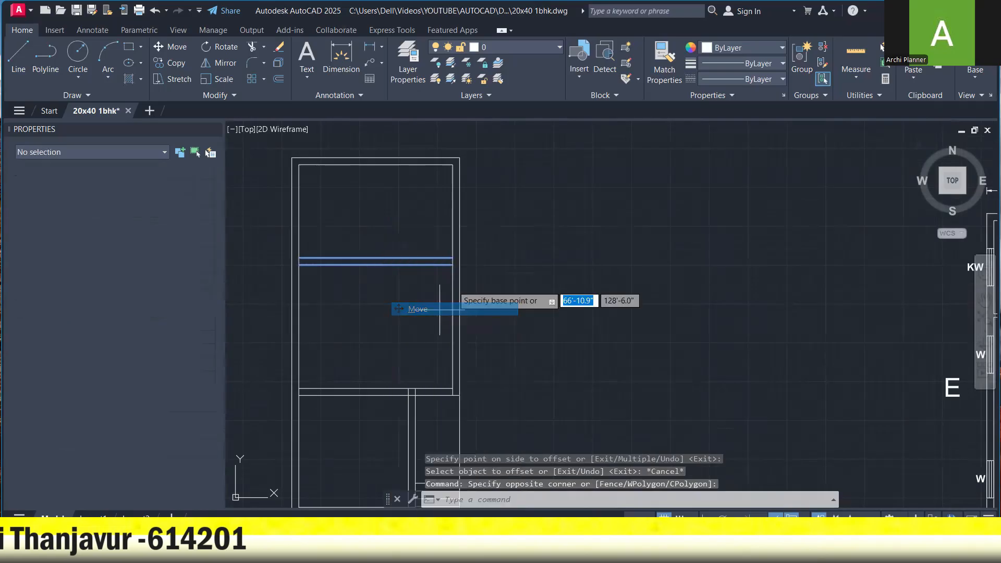
pyautogui.click(453, 258)
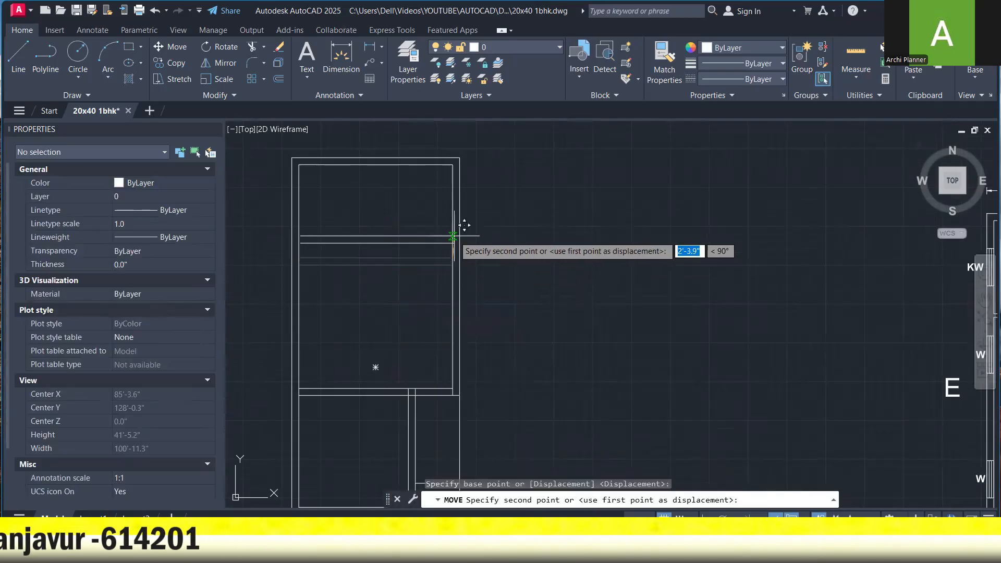
pyautogui.write("2'")
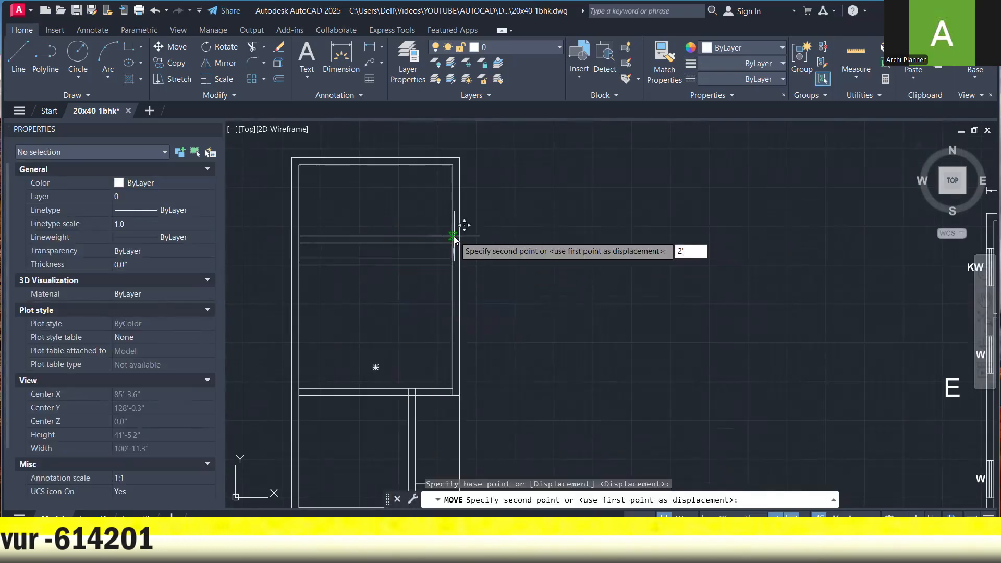
pyautogui.press('Escape')
pyautogui.press('Escape')
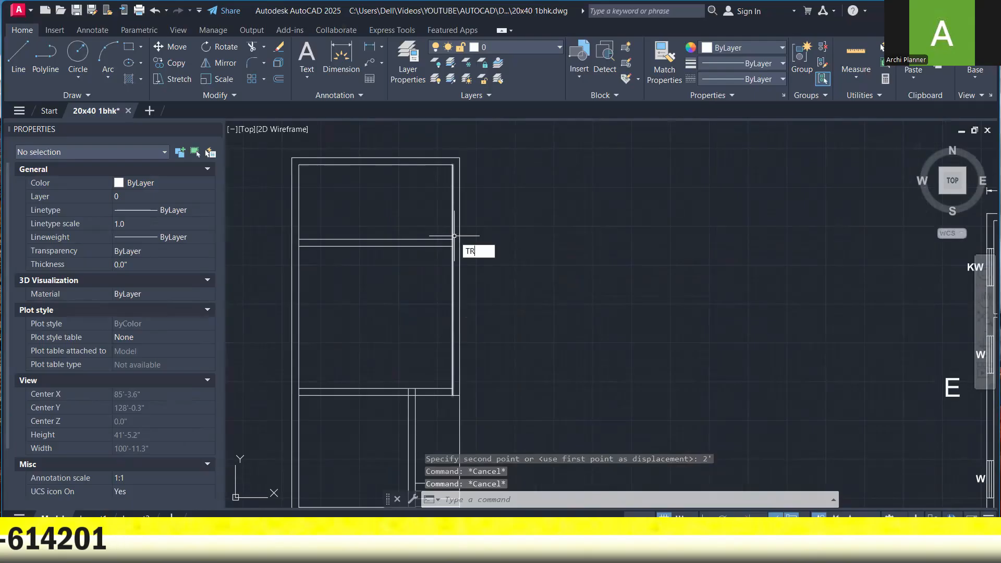
# - Trim the left inner wall line between the two lines of the new cross wall
pyautogui.press('Return')
pyautogui.scroll(4, 309, 243)
pyautogui.click(281, 249)
pyautogui.scroll(-4, 343, 247)
pyautogui.scroll(2, 335, 385)
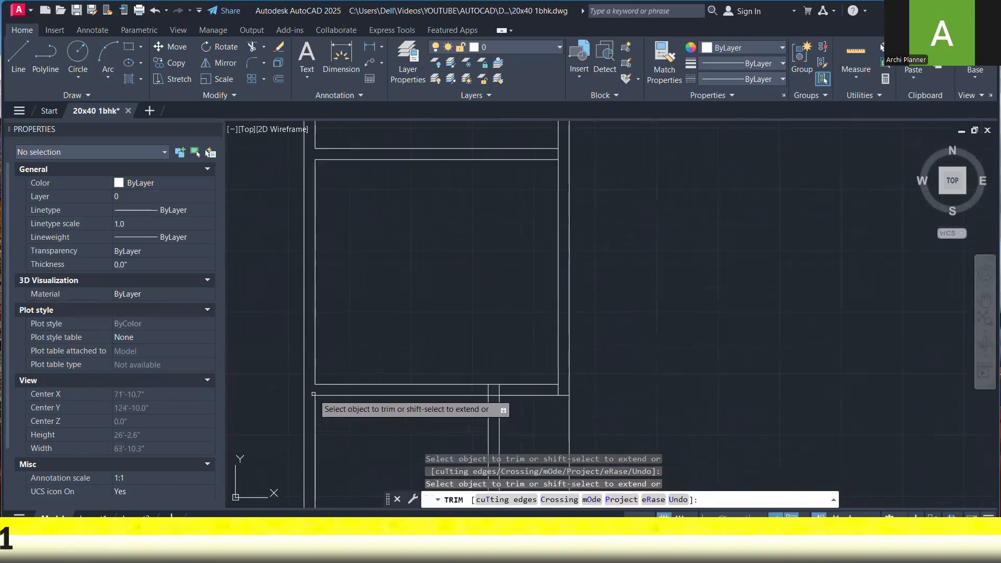
# - Offset the left inner wall line of the middle room 4' to the right
pyautogui.press('Escape')
pyautogui.write('O')
pyautogui.press('Return')
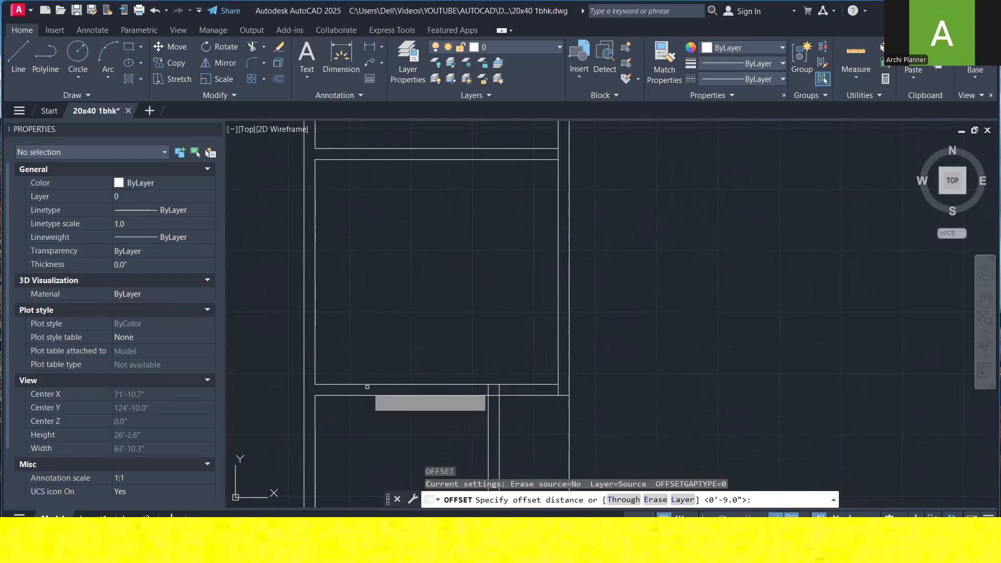
pyautogui.write('4')
pyautogui.press('Return')
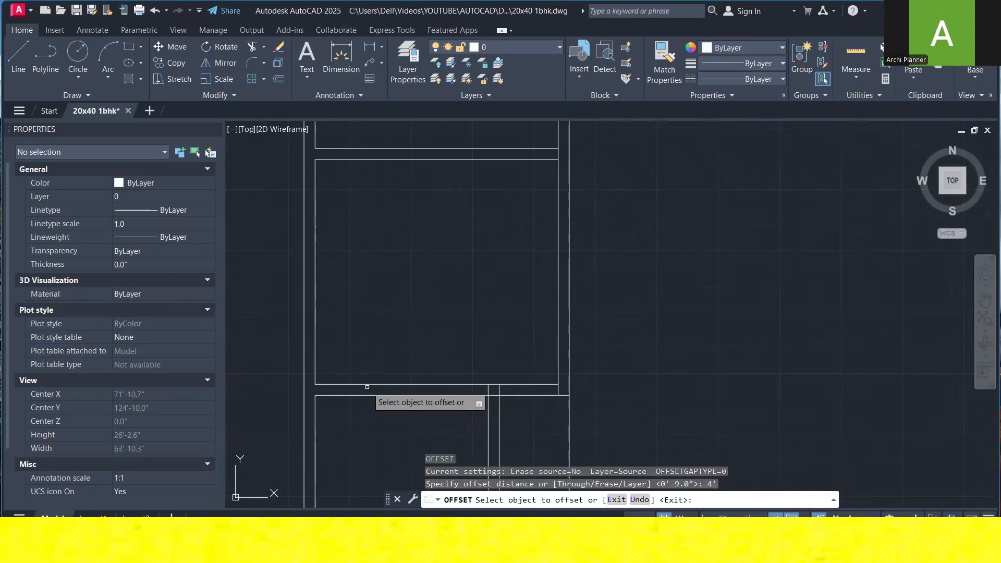
pyautogui.click(315, 336)
pyautogui.click(393, 322)
pyautogui.press('Escape')
# - Offset the new vertical line 4.5" to the right to form a partition wall
pyautogui.write('O')
pyautogui.press('Return')
pyautogui.write('4.5')
pyautogui.press('Return')
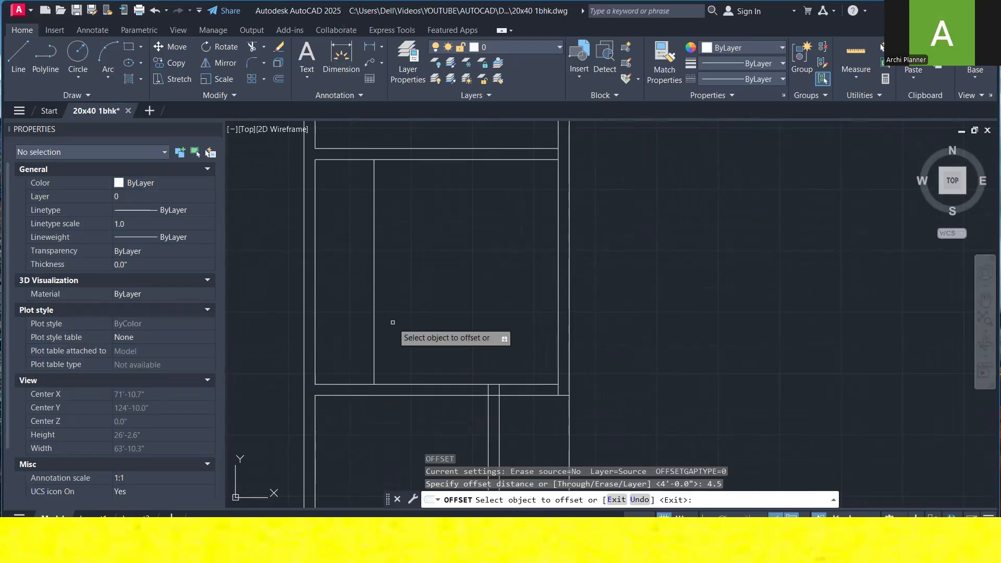
pyautogui.click(375, 298)
pyautogui.click(436, 291)
pyautogui.press('Escape')
pyautogui.press('Escape')
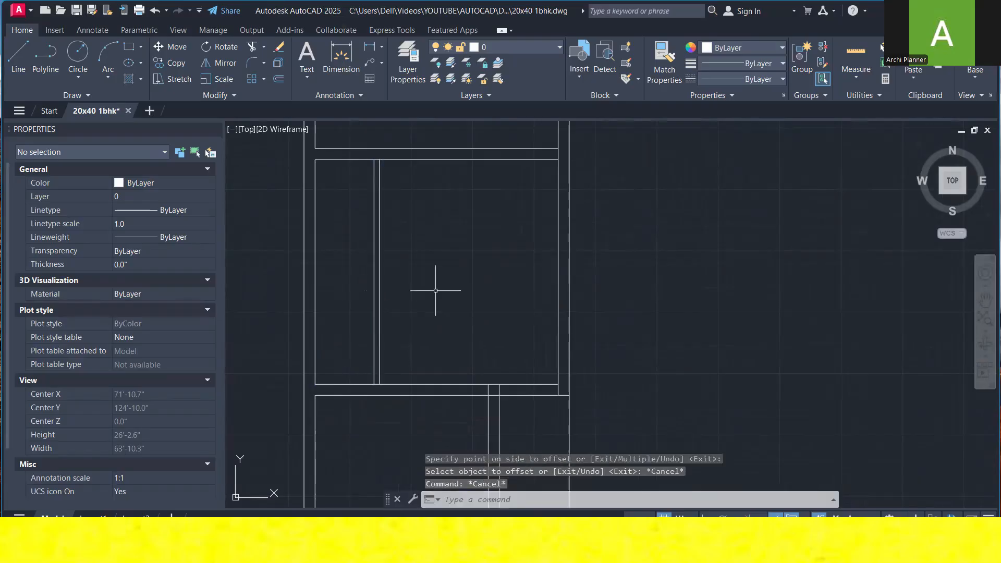
# - Trim the cross wall lines at the upper and lower ends of the vertical partition wall
pyautogui.write('TR')
pyautogui.press('Return')
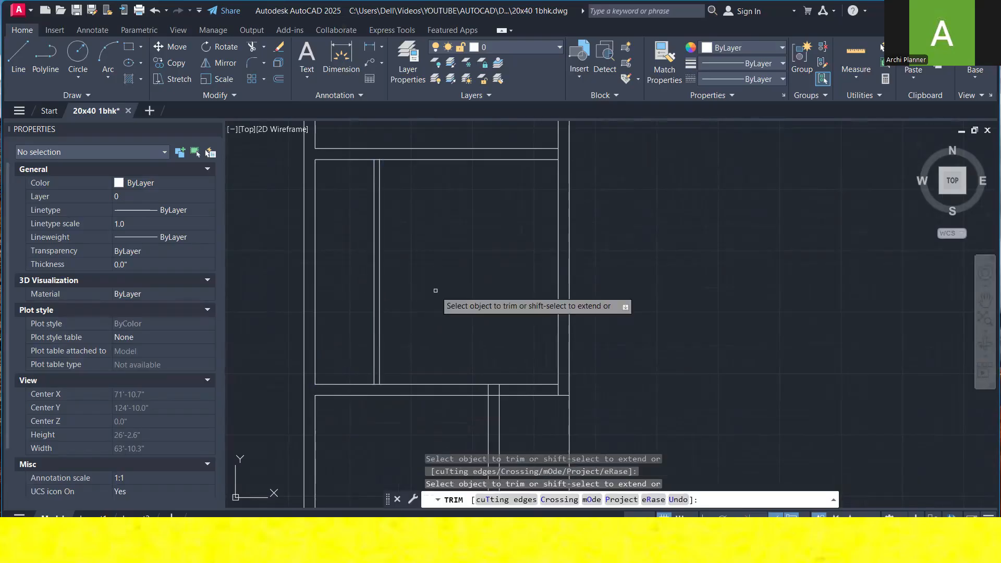
pyautogui.scroll(2, 404, 164)
pyautogui.click(340, 155)
pyautogui.moveTo(340, 416); pyautogui.dragTo(366, 363, button='middle')
pyautogui.click(364, 470)
pyautogui.press('Escape')
pyautogui.scroll(-2, 399, 396)
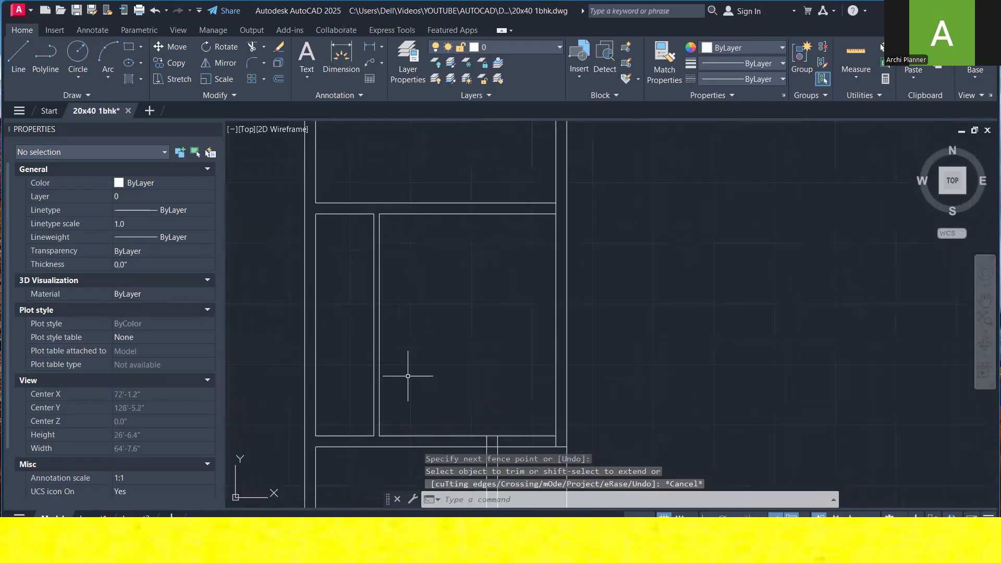
# - Offset the upper wall line of the narrow left strip 5' downward
pyautogui.write('o')
pyautogui.press('Return')
pyautogui.write("5'")
pyautogui.press('Return')
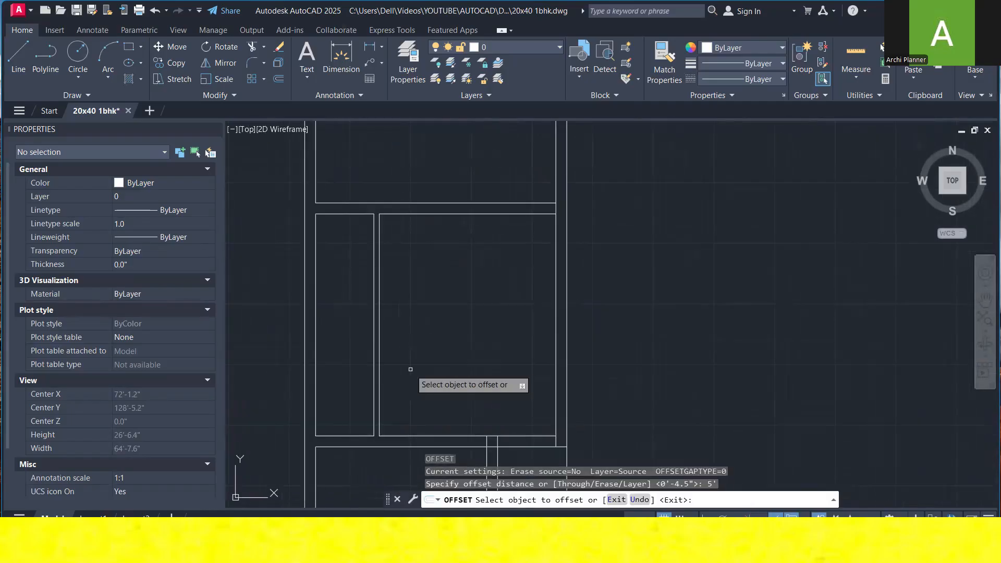
pyautogui.click(360, 214)
pyautogui.click(398, 324)
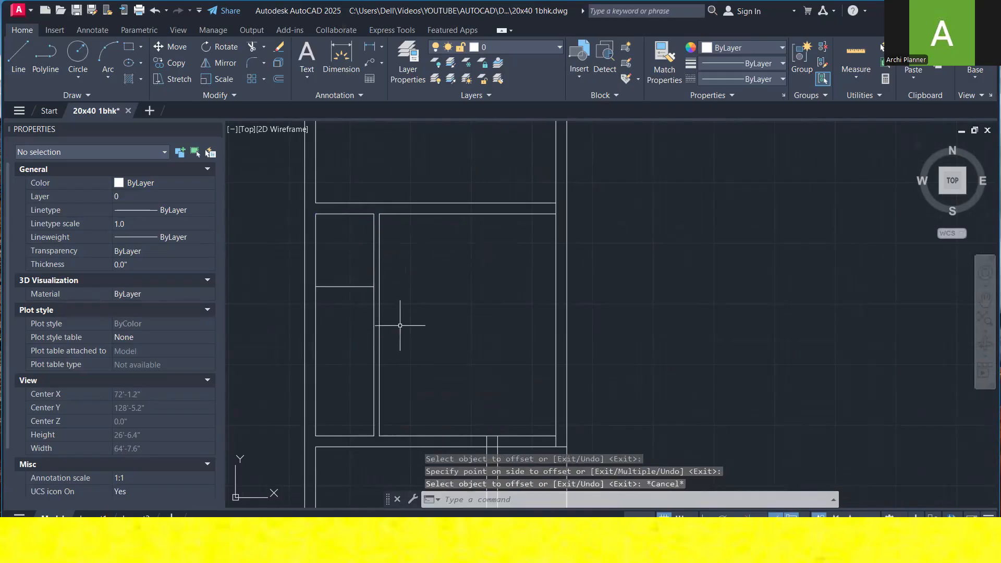
pyautogui.press('Escape')
# - Offset the strip's new dividing line 4.5" downward to form a horizontal partition wall
pyautogui.press('Escape')
pyautogui.write('o')
pyautogui.press('Return')
pyautogui.write('4.5')
pyautogui.press('Return')
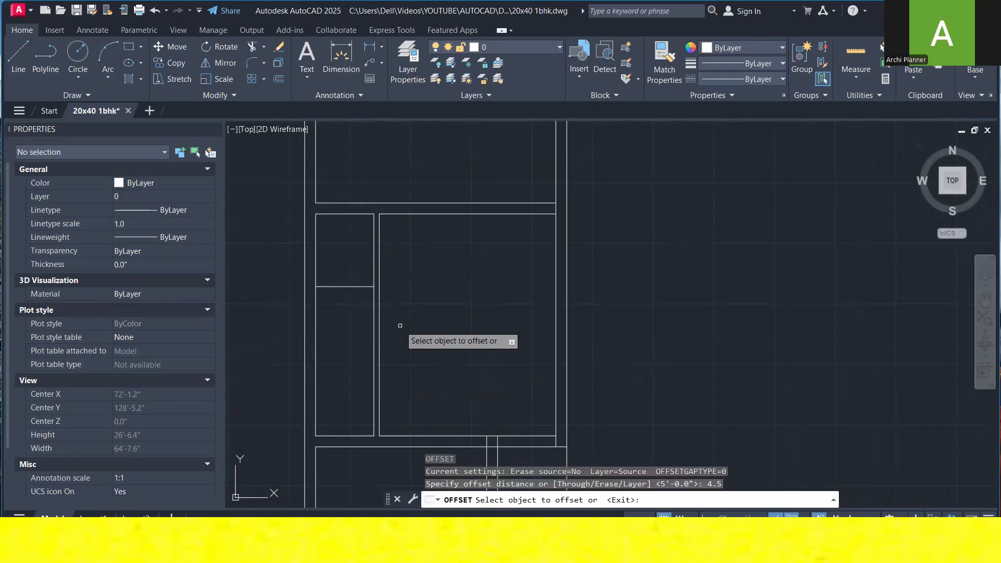
pyautogui.click(362, 286)
pyautogui.click(359, 313)
pyautogui.press('Escape')
pyautogui.press('Escape')
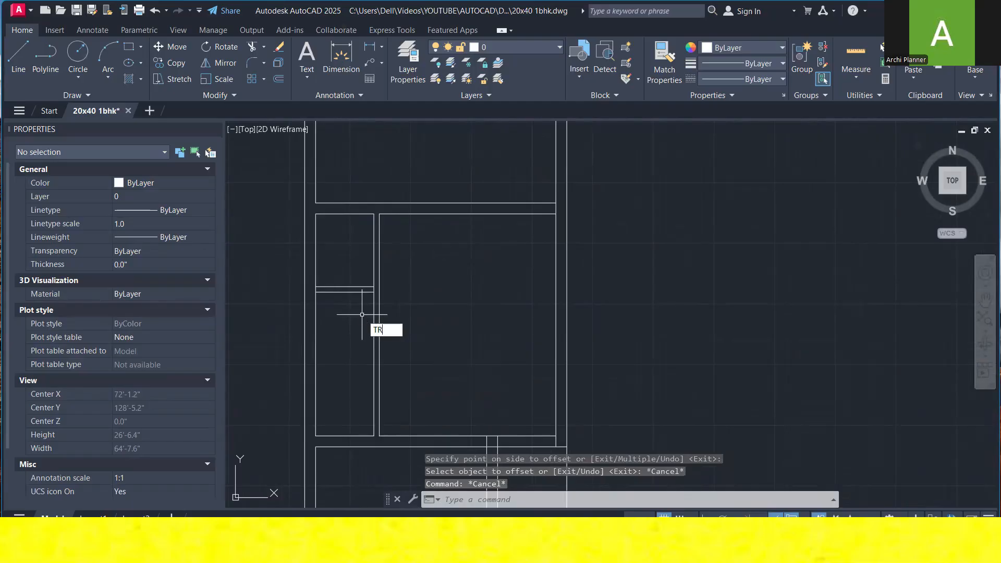
# - Trim the vertical wall lines at both ends of the horizontal partition in the narrow left strip
pyautogui.write('TR')
pyautogui.press('Return')
pyautogui.scroll(3, 371, 284)
pyautogui.click(383, 300)
pyautogui.click(373, 297)
pyautogui.moveTo(378, 297); pyautogui.dragTo(454, 294, button='middle')
# - Measure the large middle room with the Quick measure tool
pyautogui.click(856, 52)
pyautogui.scroll(-2, 494, 355)
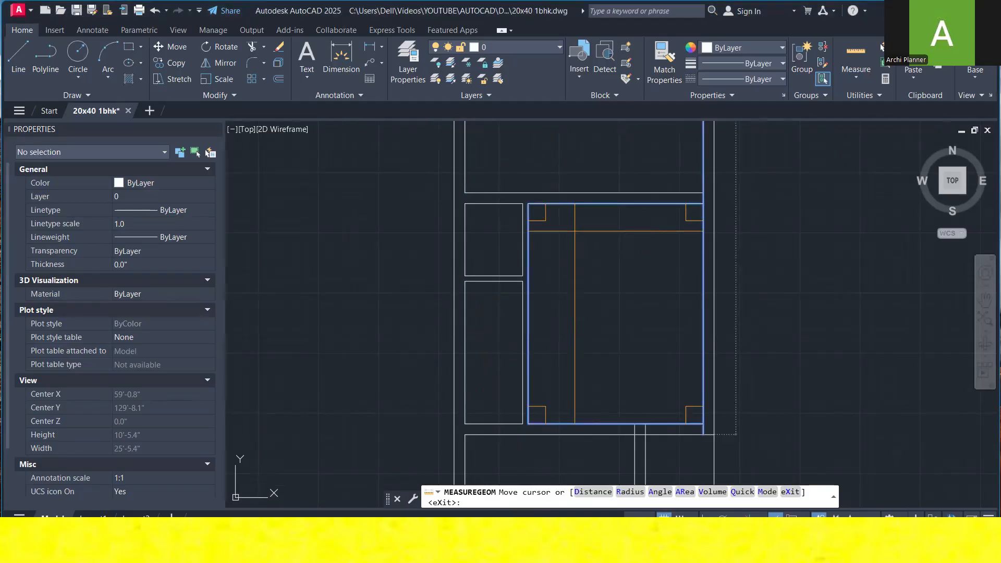
pyautogui.press('Escape')
# - Trim the right inner wall line between the two lines of the rear cross wall
pyautogui.moveTo(576, 228); pyautogui.dragTo(576, 257, button='middle')
pyautogui.scroll(-3, 558, 339)
pyautogui.write('TR')
pyautogui.press('Return')
pyautogui.scroll(6, 594, 250)
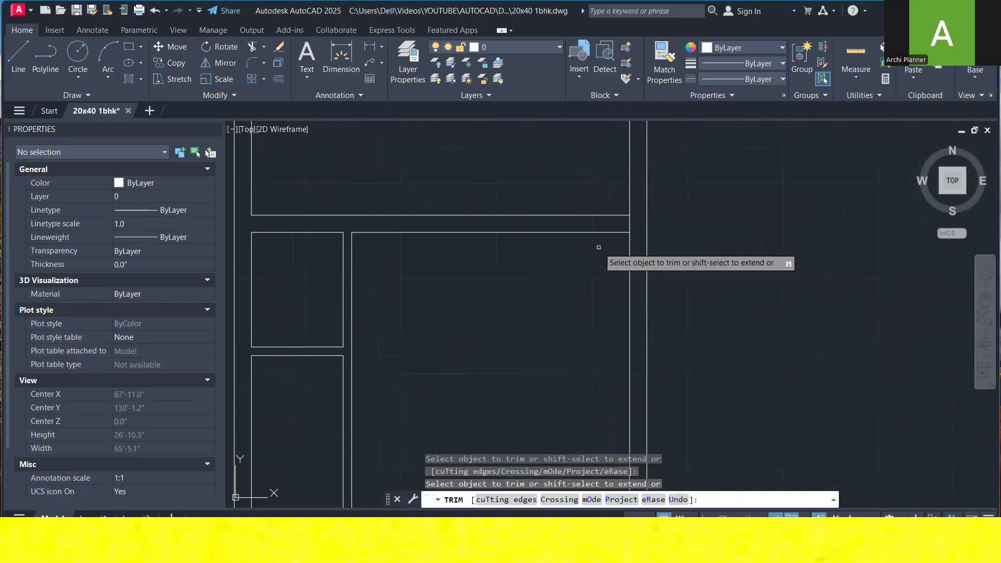
pyautogui.click(642, 223)
pyautogui.press('Return')
pyautogui.scroll(-2, 635, 225)
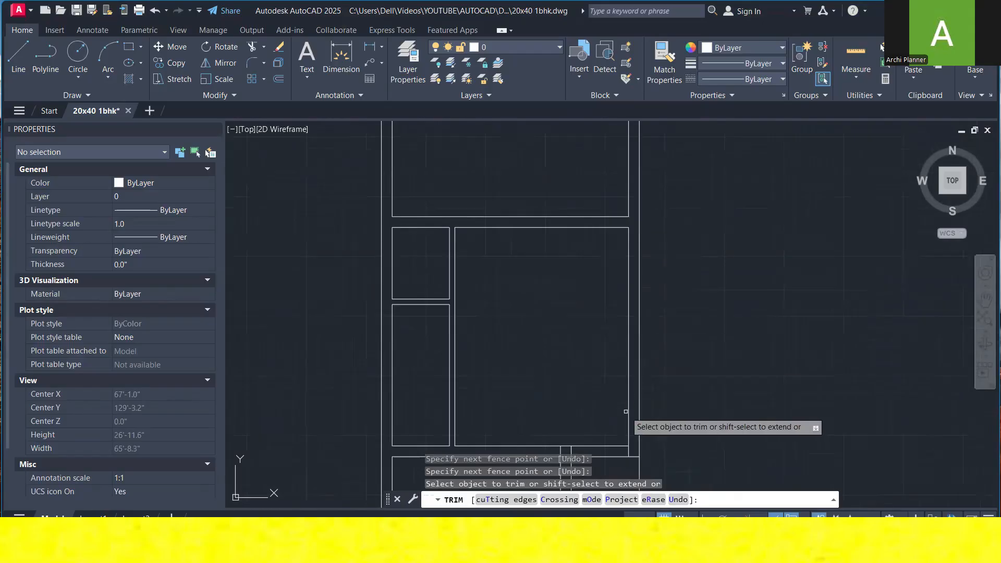
pyautogui.scroll(-1, 635, 443)
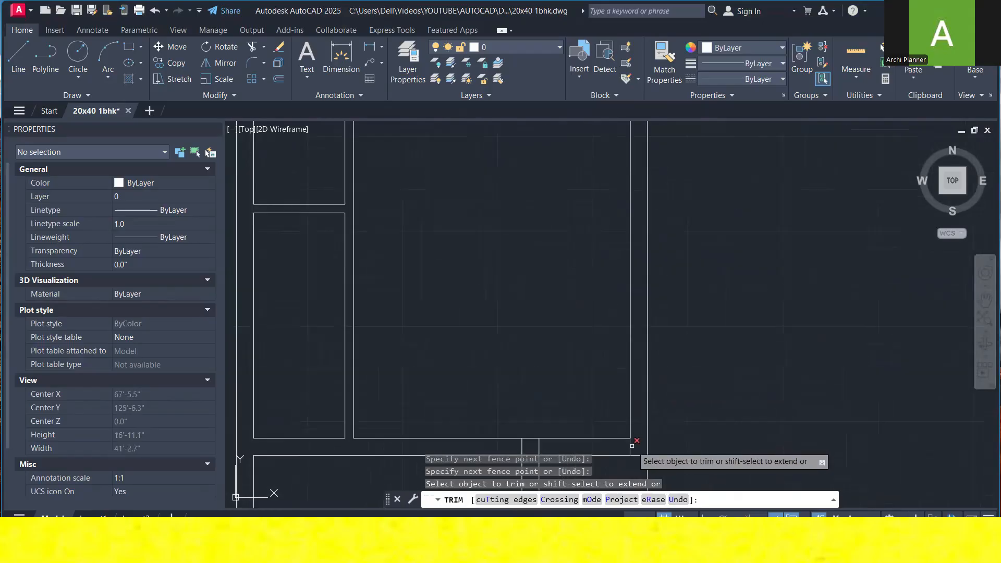
pyautogui.scroll(-1, 607, 372)
pyautogui.scroll(2, 607, 371)
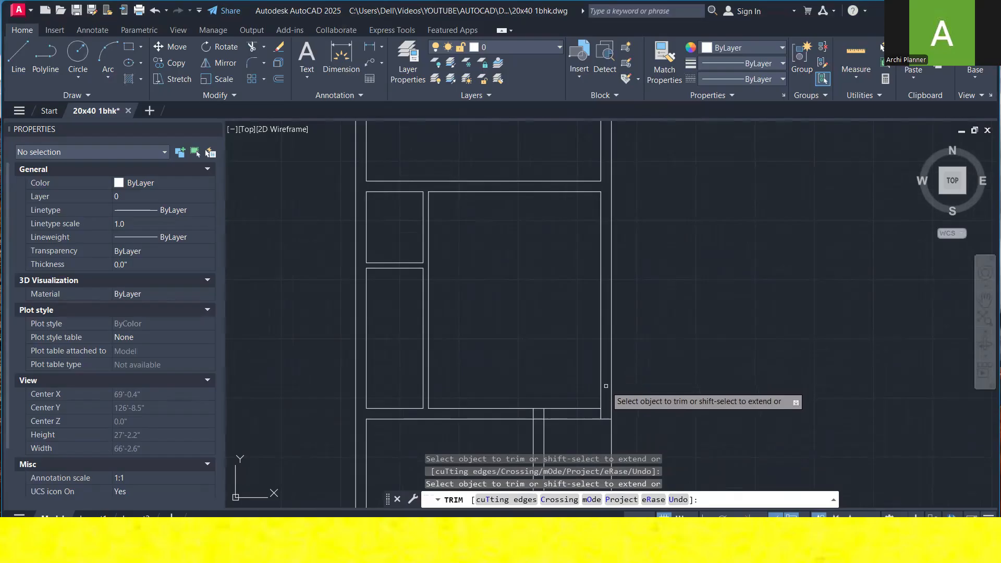
pyautogui.press('Escape')
# - Offset the right inner wall line 3'6" inward at the cross wall below the large middle room
pyautogui.write('o')
pyautogui.press('Return')
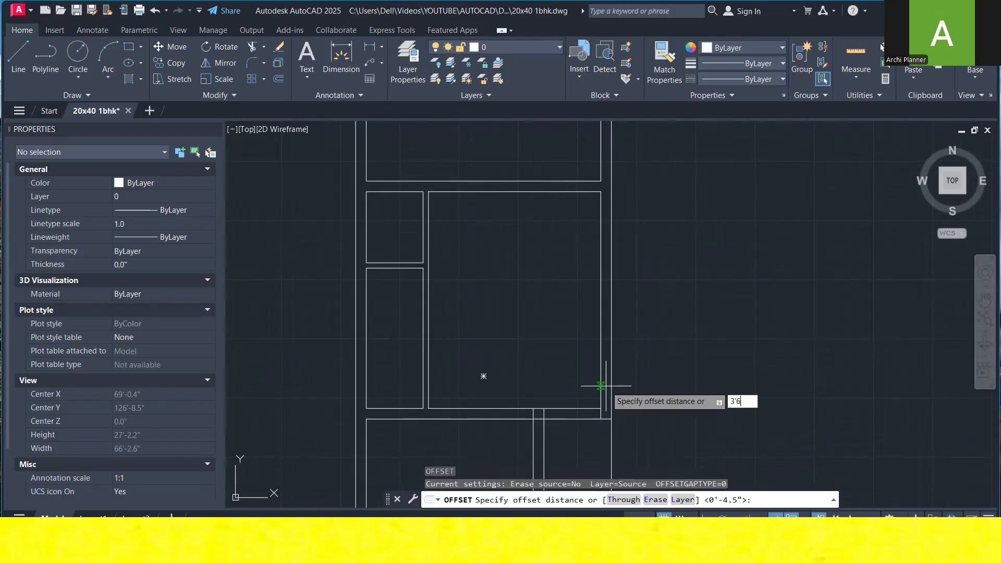
pyautogui.write("3'6")
pyautogui.press('Return')
pyautogui.scroll(4, 619, 428)
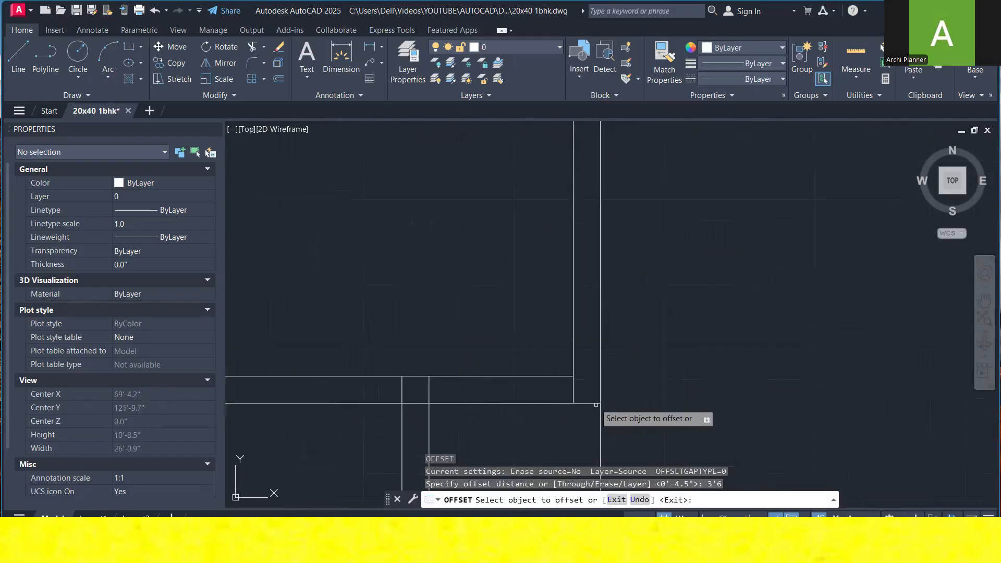
pyautogui.click(574, 385)
pyautogui.click(560, 376)
pyautogui.press('Escape')
pyautogui.press('Escape')
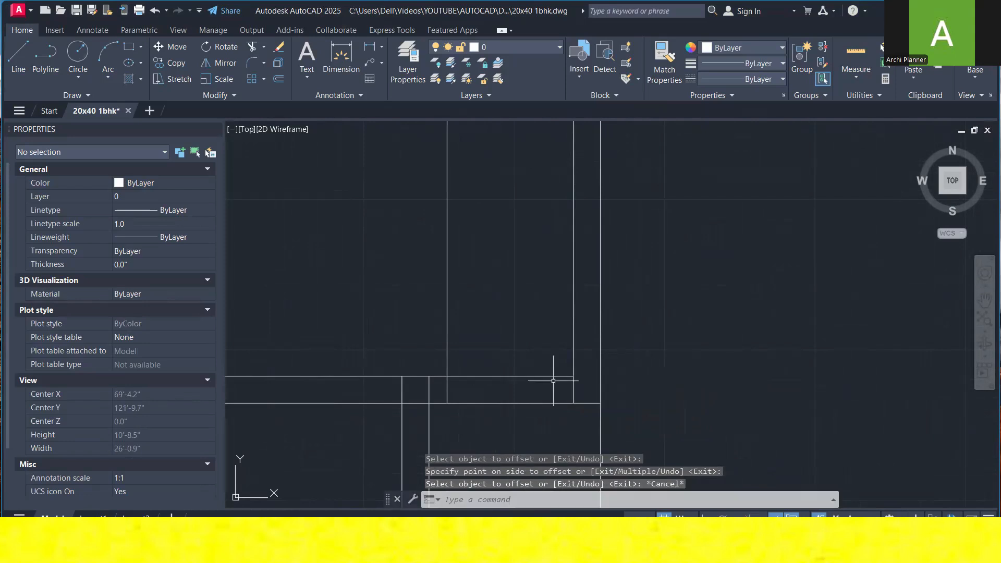
# - Trim both cross wall lines between the offset line and the right inner wall to open a passage, and remove the excess offset line
pyautogui.press('Return')
pyautogui.click(513, 352)
pyautogui.click(512, 402)
pyautogui.click(508, 390)
pyautogui.click(507, 410)
pyautogui.scroll(-6, 469, 324)
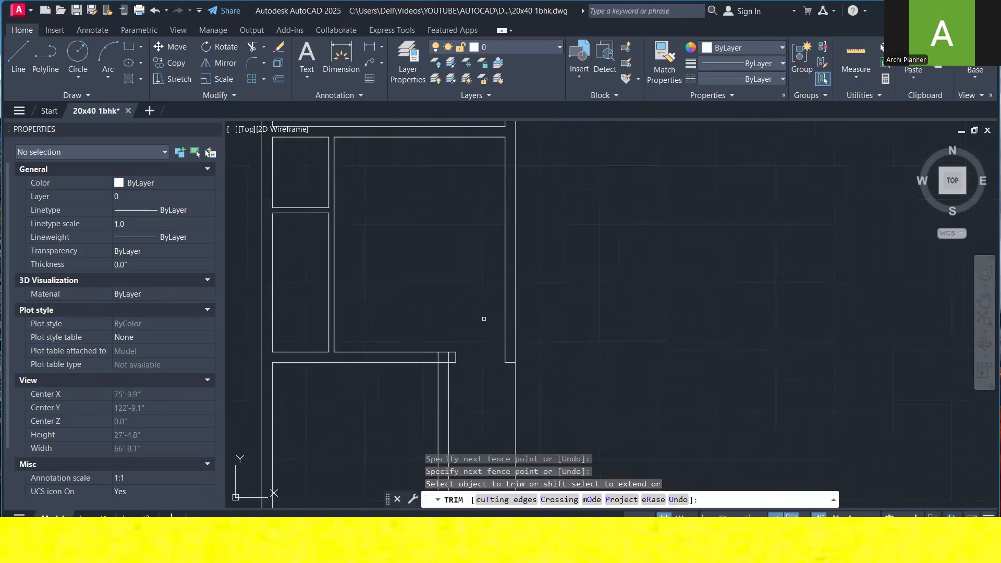
# - Draw two vertical guide lines up to the north outer wall line, one from the cross wall's open end and one from the right inner wall
pyautogui.click(18, 59)
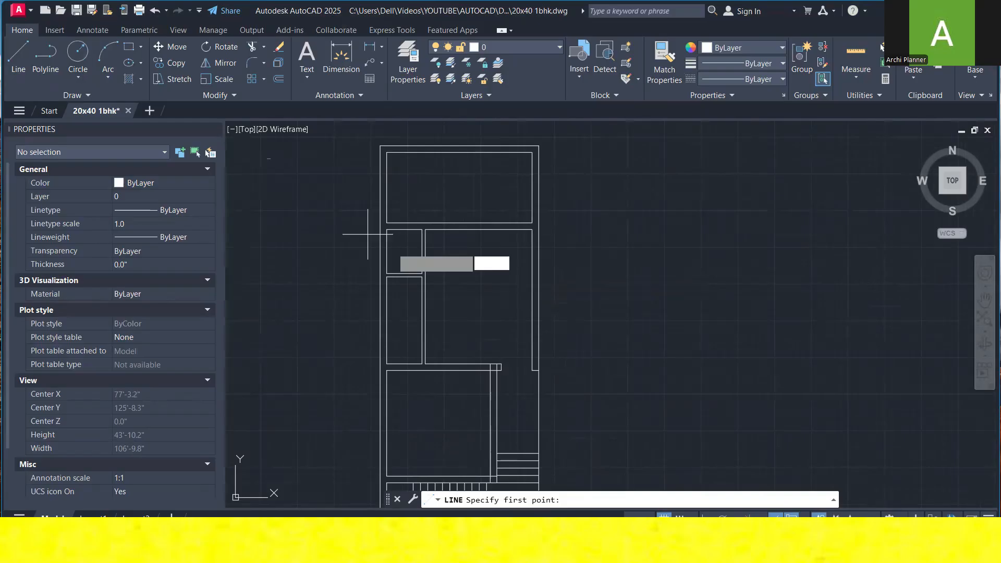
pyautogui.click(501, 364)
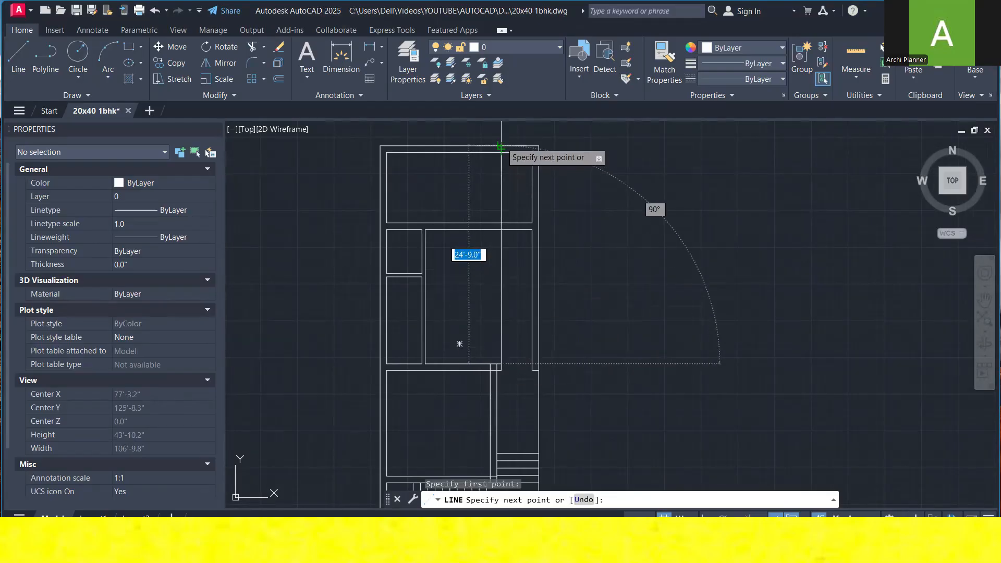
pyautogui.click(503, 146)
pyautogui.press('Return')
pyautogui.press('Return')
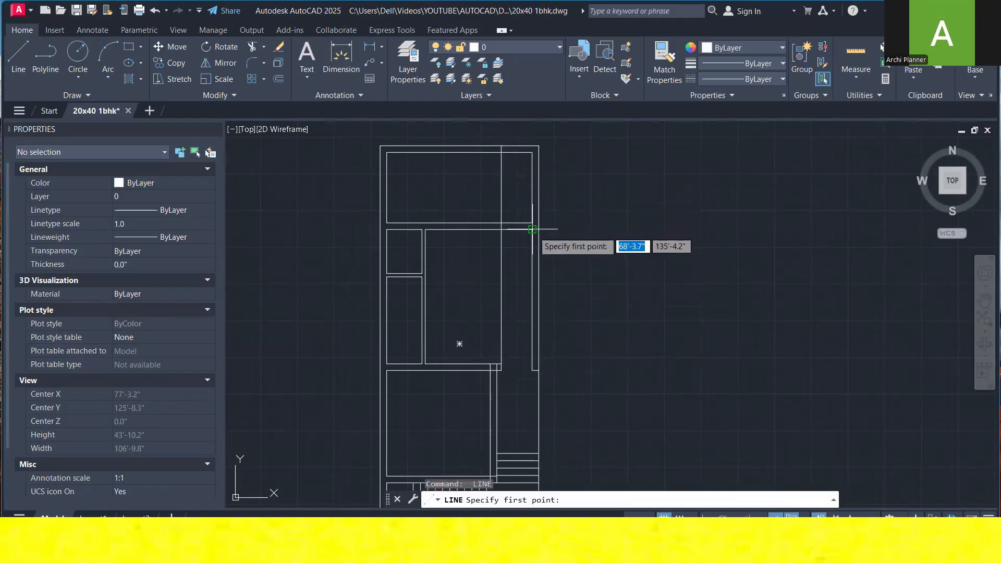
pyautogui.click(531, 224)
pyautogui.click(532, 146)
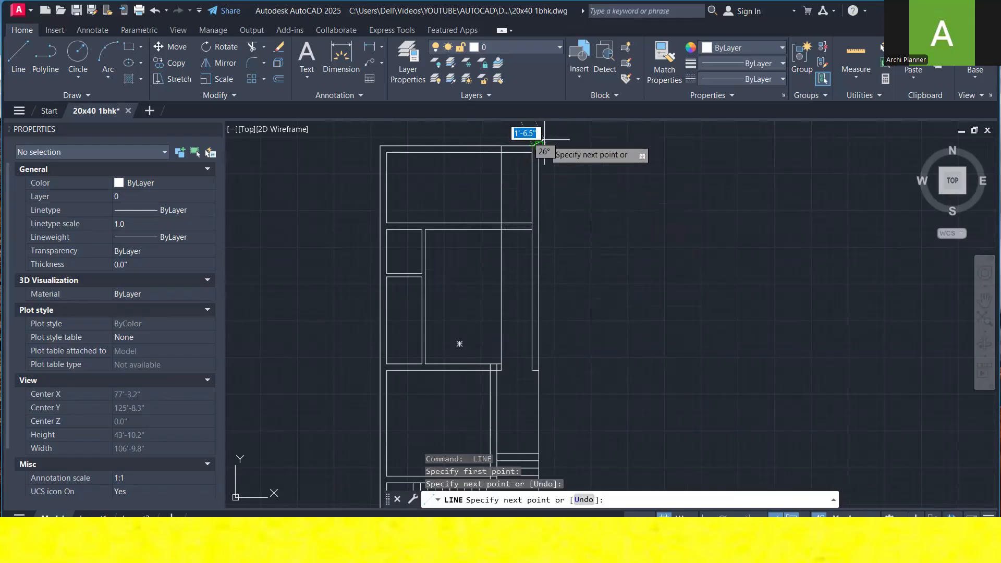
pyautogui.press('Escape')
pyautogui.press('Escape')
# - Trim the two northern wall lines between the guides and the surplus guide segments to continue the passage through both walls
pyautogui.write('t or')
pyautogui.press('Return')
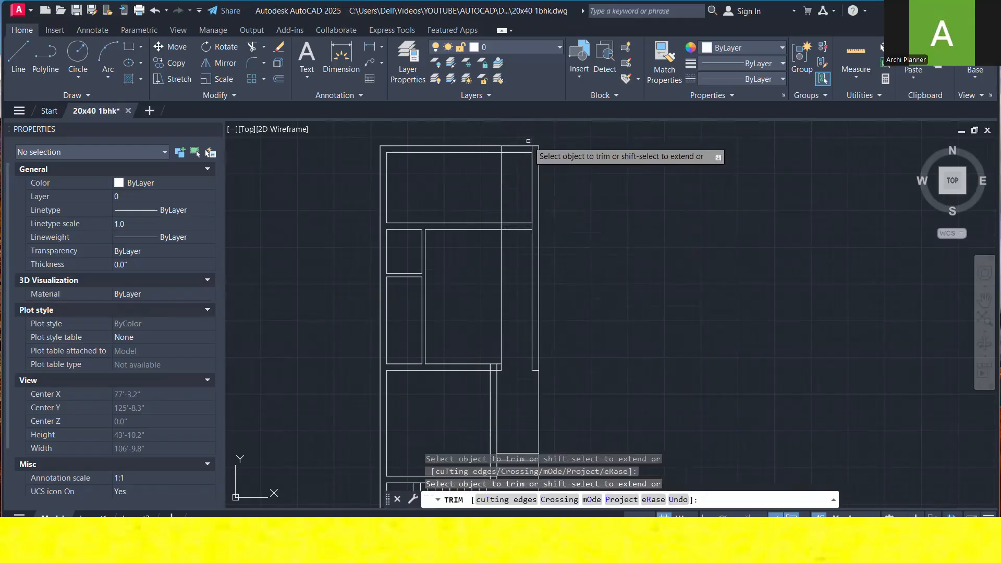
pyautogui.moveTo(521, 137)
pyautogui.mouseDown()
pyautogui.moveTo(518, 248)
pyautogui.moveTo(494, 246)
pyautogui.mouseUp()
pyautogui.moveTo(488, 195); pyautogui.dragTo(511, 189)
pyautogui.press('Escape')
pyautogui.press('Escape')
pyautogui.write('o')
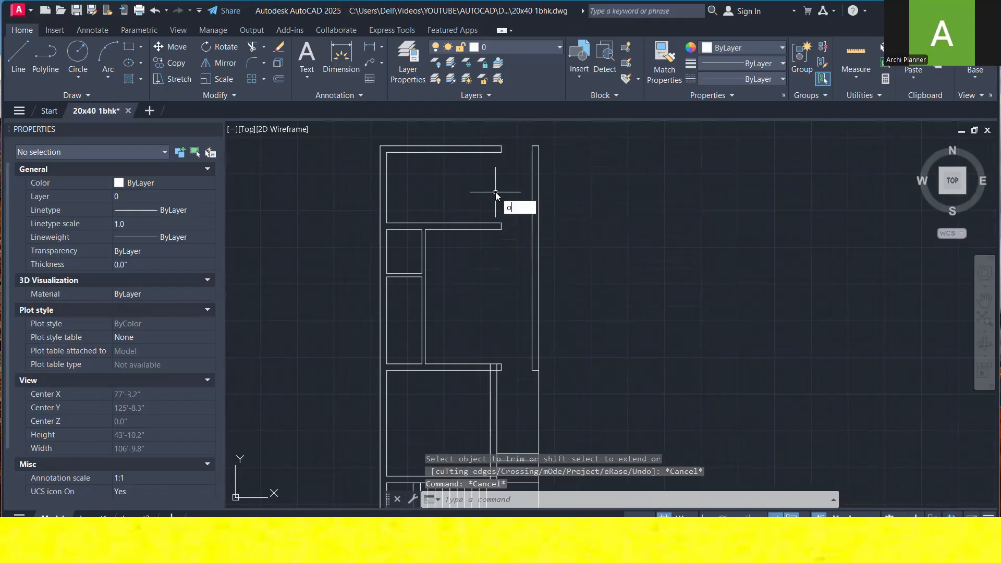
pyautogui.press('Return')
pyautogui.write("2'")
pyautogui.press('Return')
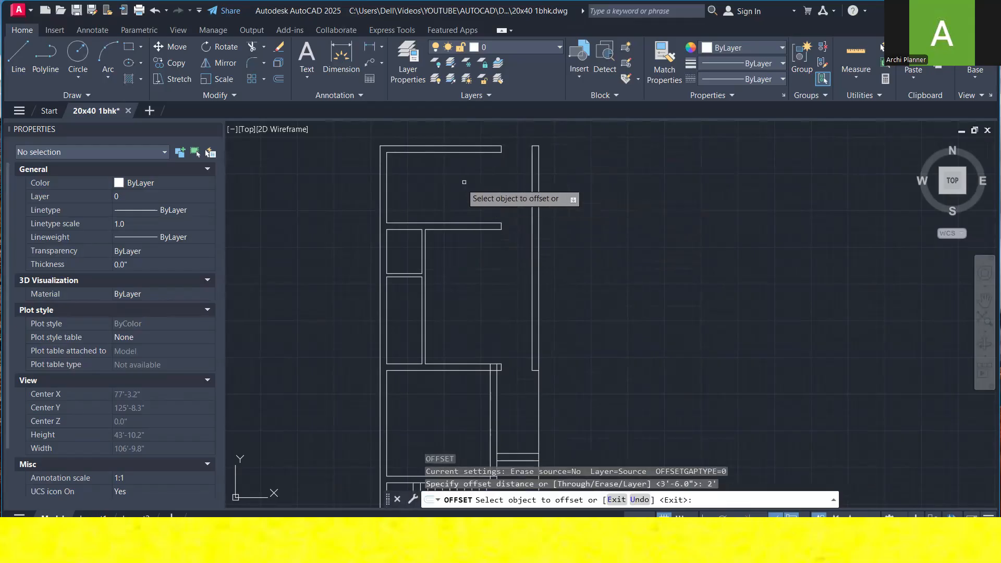
pyautogui.scroll(2, 370, 166)
pyautogui.click(401, 186)
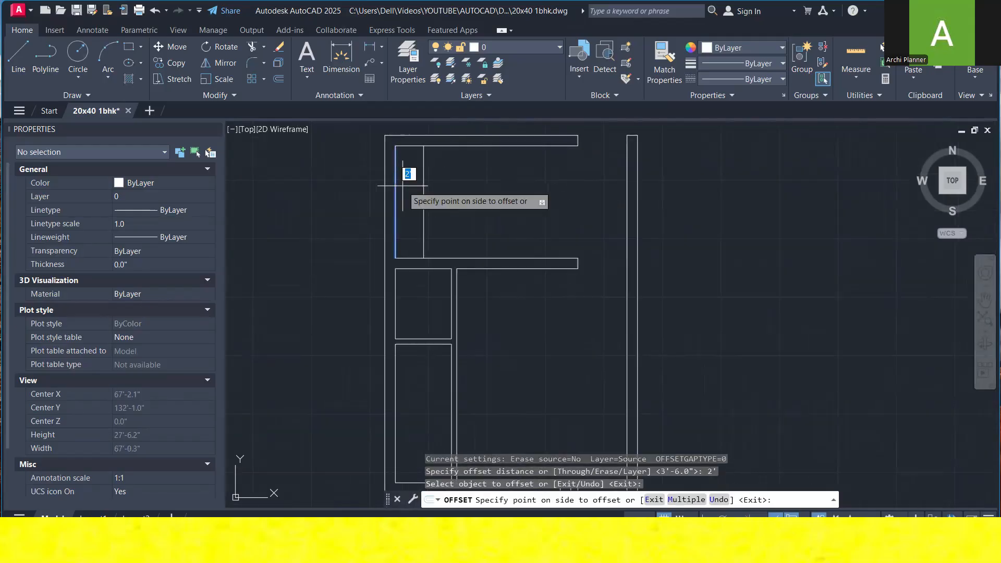
pyautogui.scroll(-1, 402, 185)
pyautogui.press('Escape')
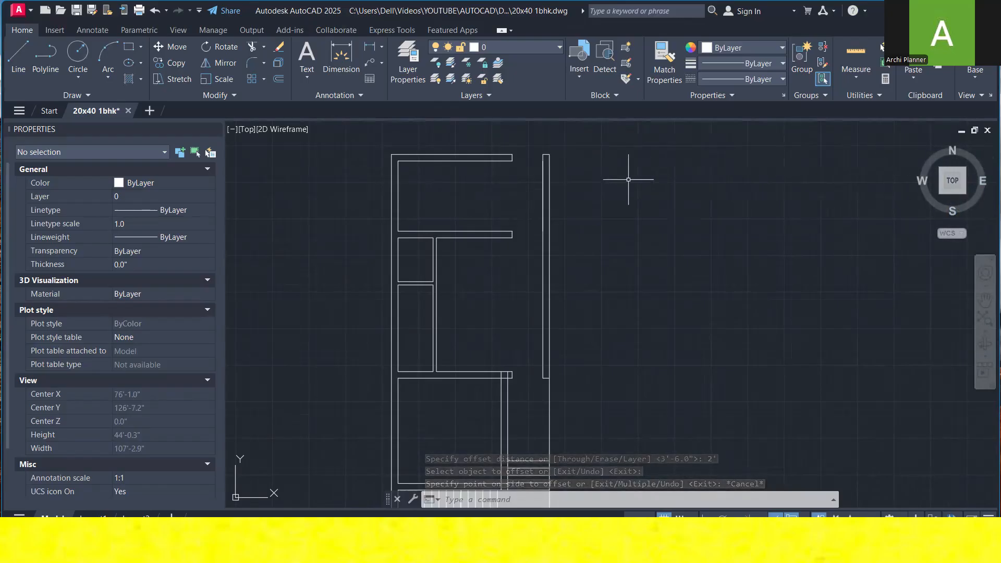
pyautogui.scroll(2, 629, 179)
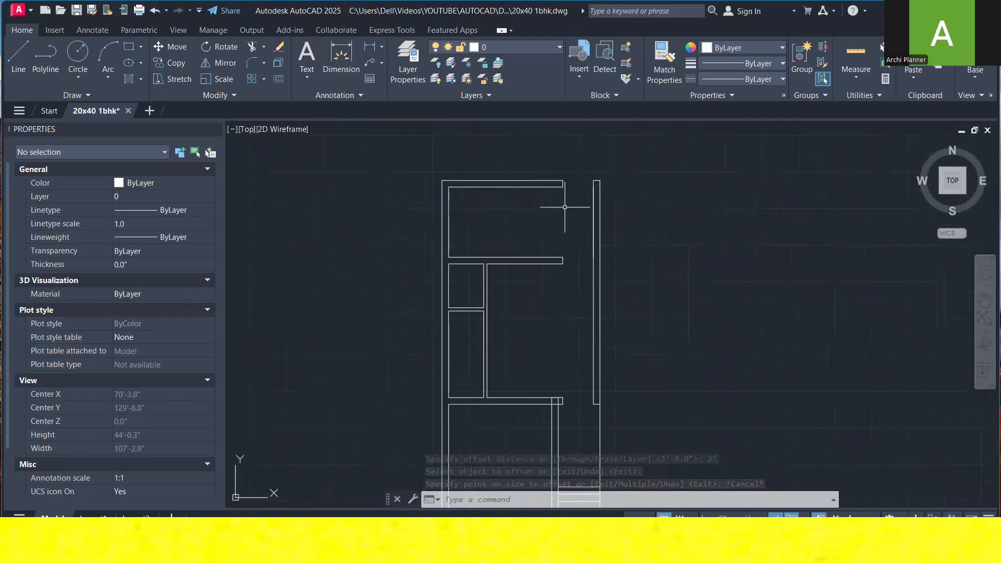
pyautogui.click(18, 57)
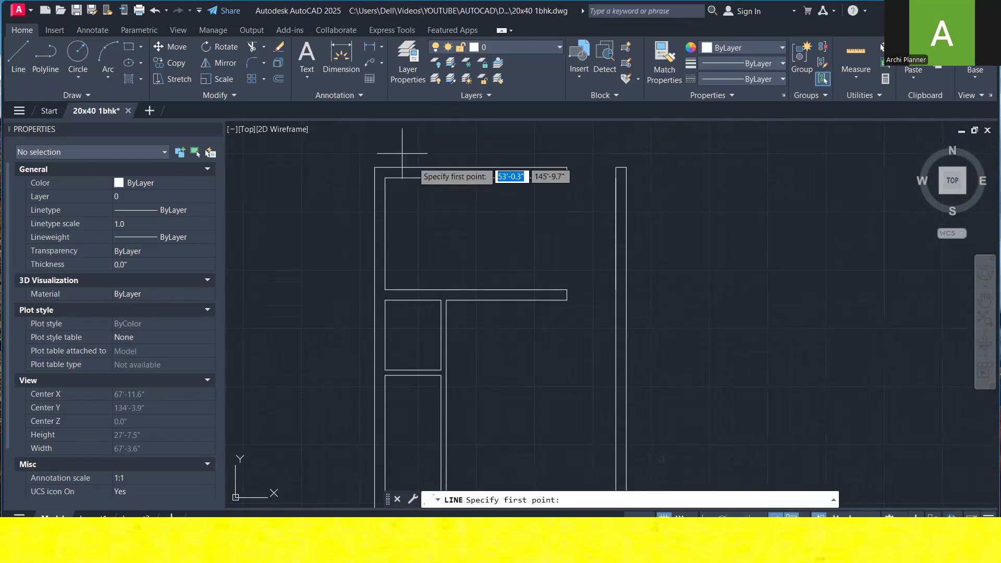
pyautogui.click(476, 288)
pyautogui.press('Escape')
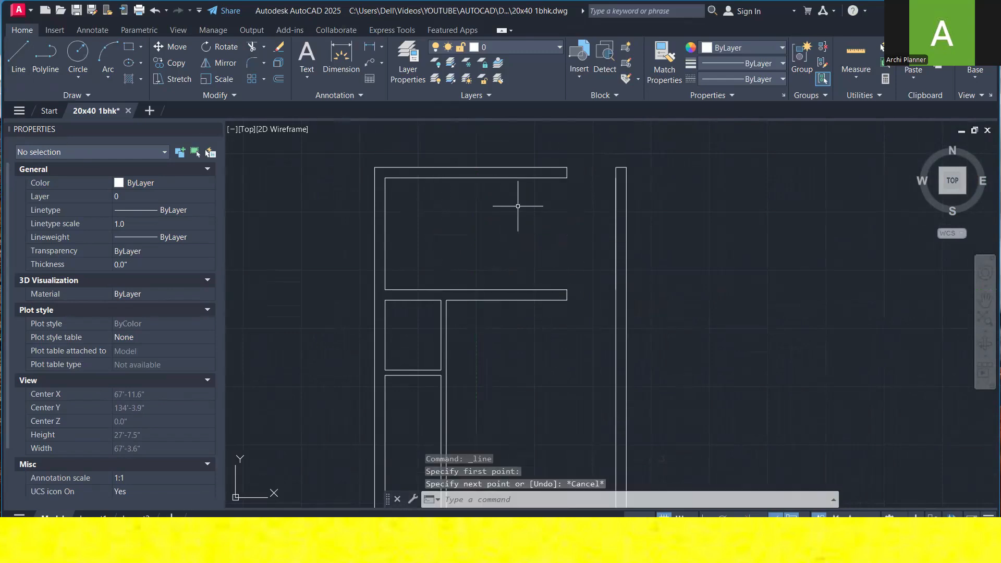
# - Draw a vertical line closing the open east side of the north room between its two walls
pyautogui.press('Return')
pyautogui.click(567, 177)
pyautogui.click(567, 289)
pyautogui.press('Escape')
# - Offset the north room's east closing line and its top inner wall line 2' into the room to outline a counter
pyautogui.write('o')
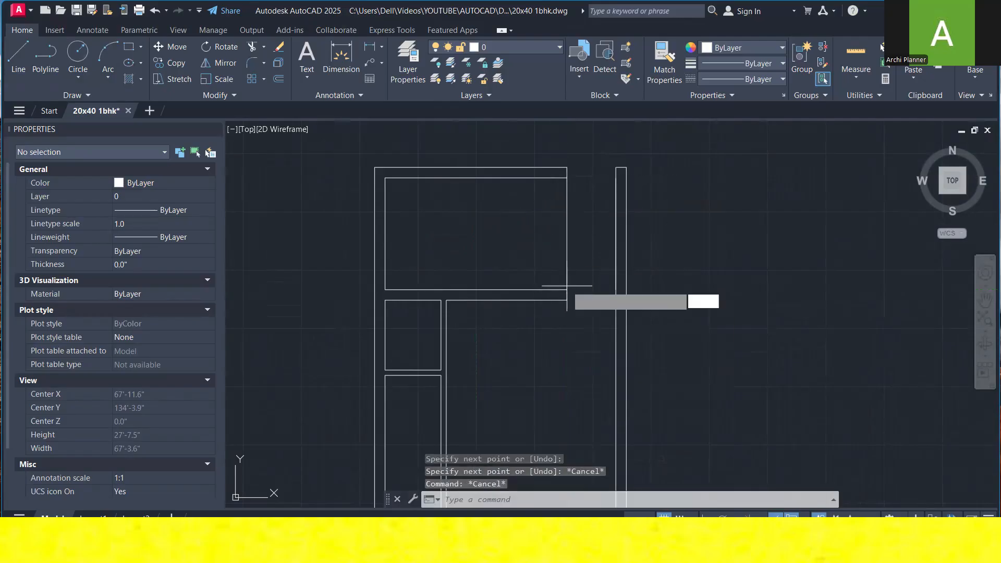
pyautogui.press('Return')
pyautogui.write("2'")
pyautogui.press('Return')
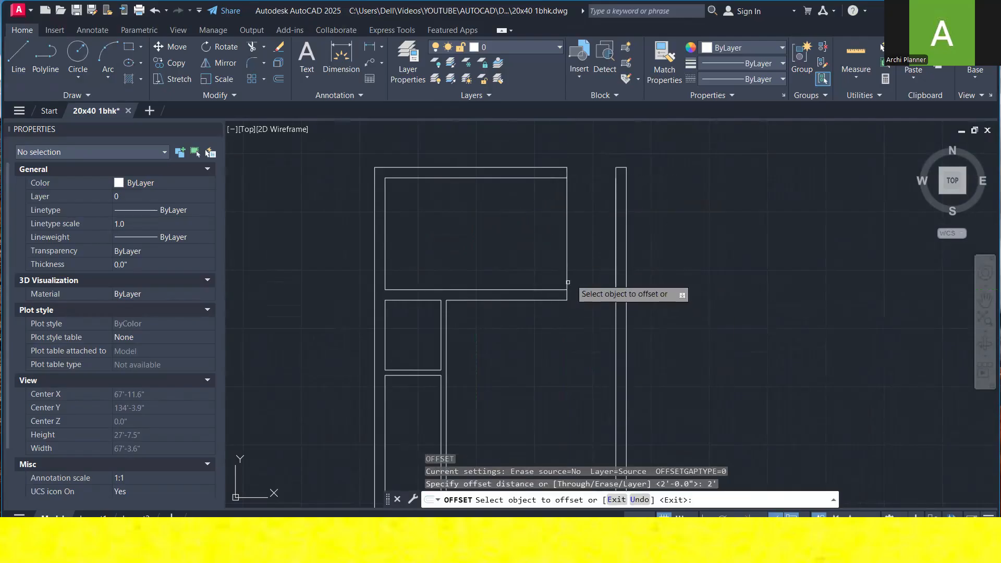
pyautogui.click(567, 286)
pyautogui.click(531, 222)
pyautogui.click(506, 178)
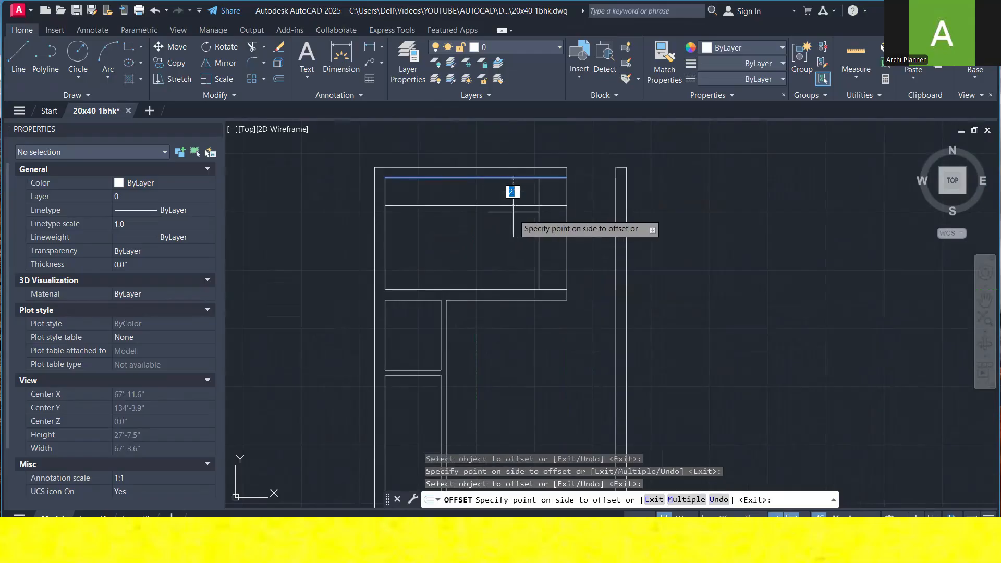
pyautogui.click(525, 217)
pyautogui.press('Escape')
pyautogui.press('Escape')
pyautogui.press('Escape')
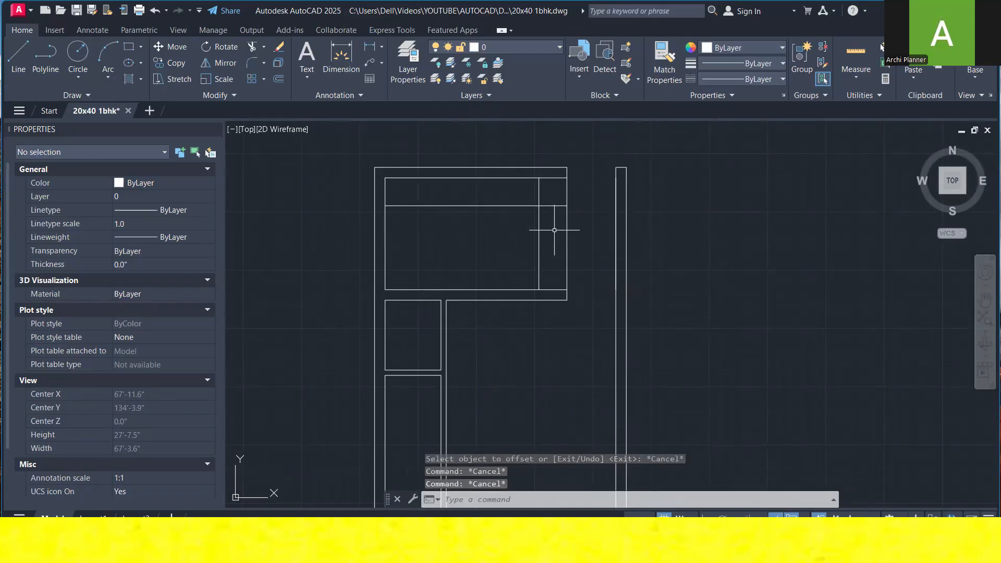
# - Trim the crossing ends of the two counter lines to form a clean inner corner
pyautogui.press('Return')
pyautogui.press('Return')
pyautogui.moveTo(557, 216); pyautogui.dragTo(529, 185)
# - Draw the counter's end line across to the east closing line, 3' above the room's lower wall
pyautogui.click(17, 58)
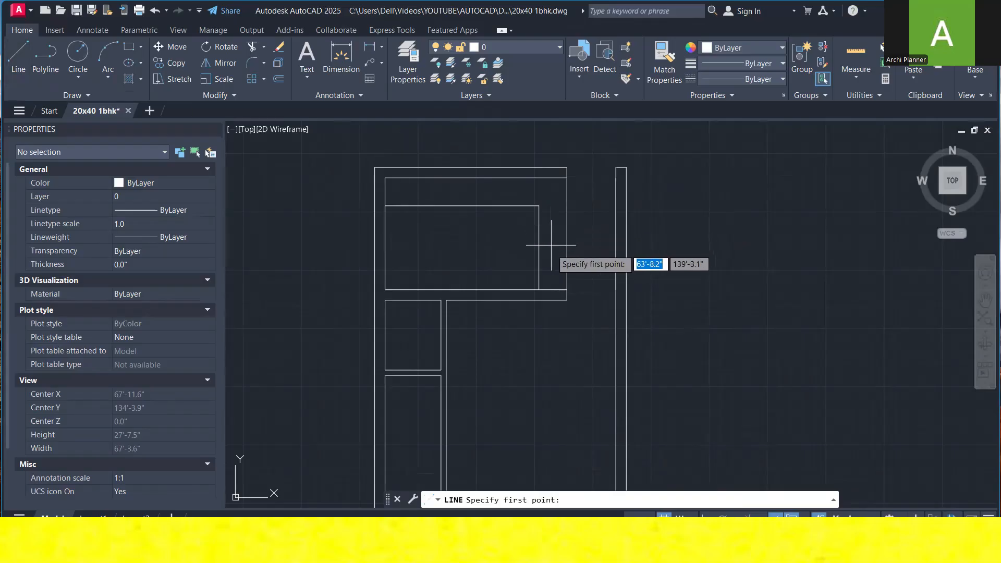
pyautogui.click(539, 290)
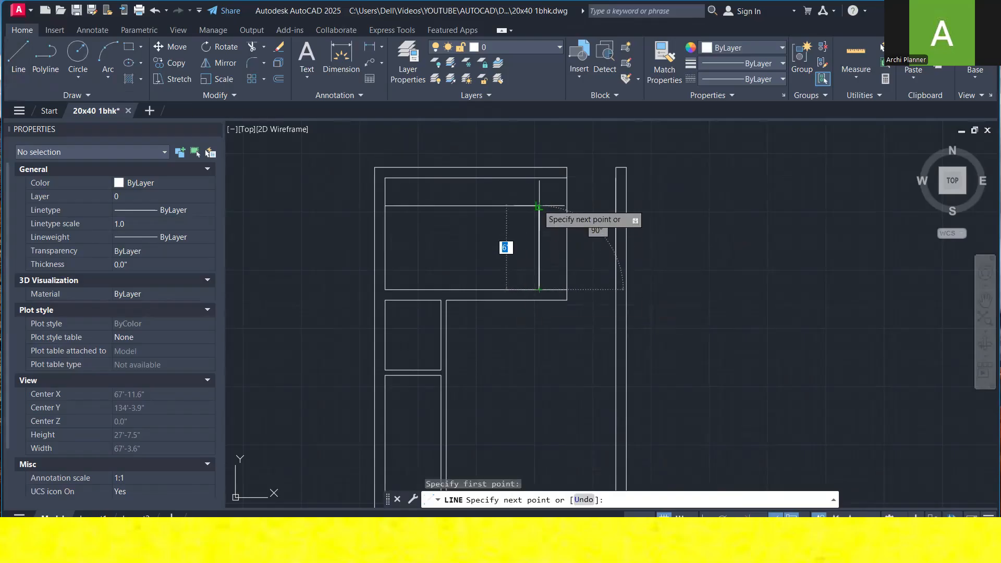
pyautogui.press('Return')
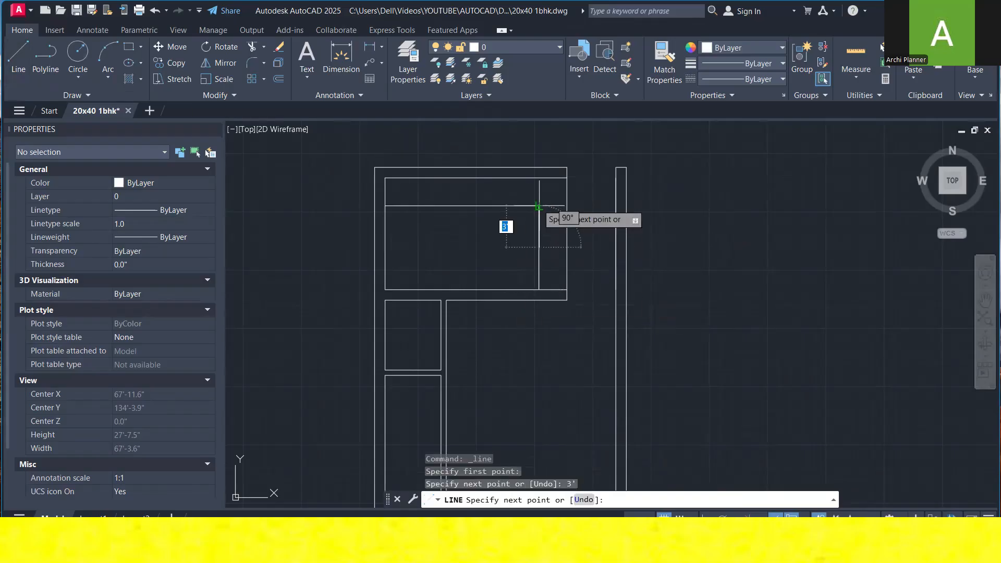
pyautogui.click(568, 248)
pyautogui.press('Escape')
pyautogui.press('Escape')
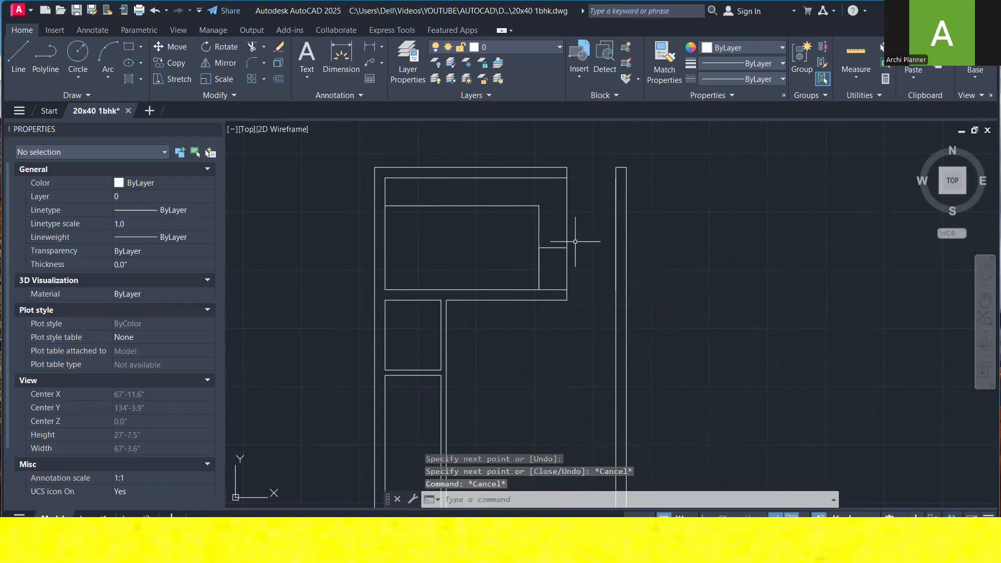
# - Trim both vertical counter lines below the counter's end line
pyautogui.press('Return')
pyautogui.click(576, 266)
pyautogui.click(508, 266)
pyautogui.moveTo(575, 233); pyautogui.dragTo(600, 259, button='middle')
pyautogui.press('Escape')
# - Move the three lines of the counter's short leg westward along the long counter edge
pyautogui.click(607, 291)
pyautogui.click(555, 235)
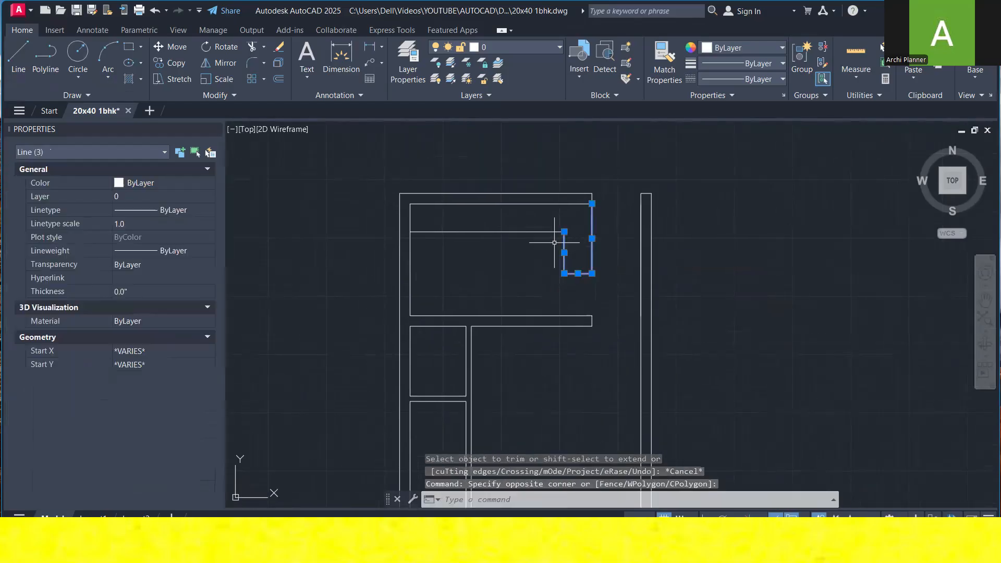
pyautogui.rightClick(555, 207)
pyautogui.click(574, 297)
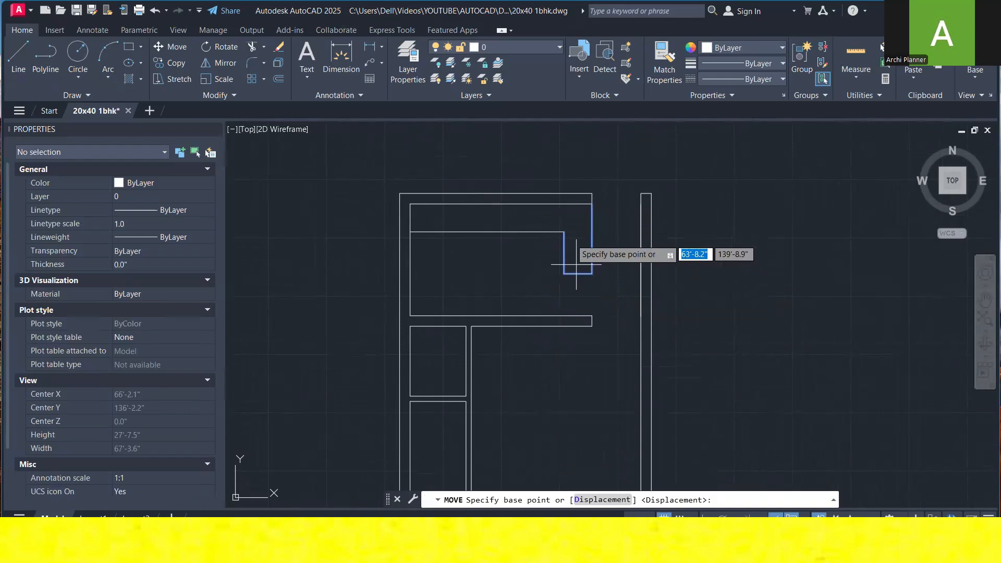
pyautogui.click(564, 232)
pyautogui.click(509, 232)
pyautogui.press('Escape')
pyautogui.press('Escape')
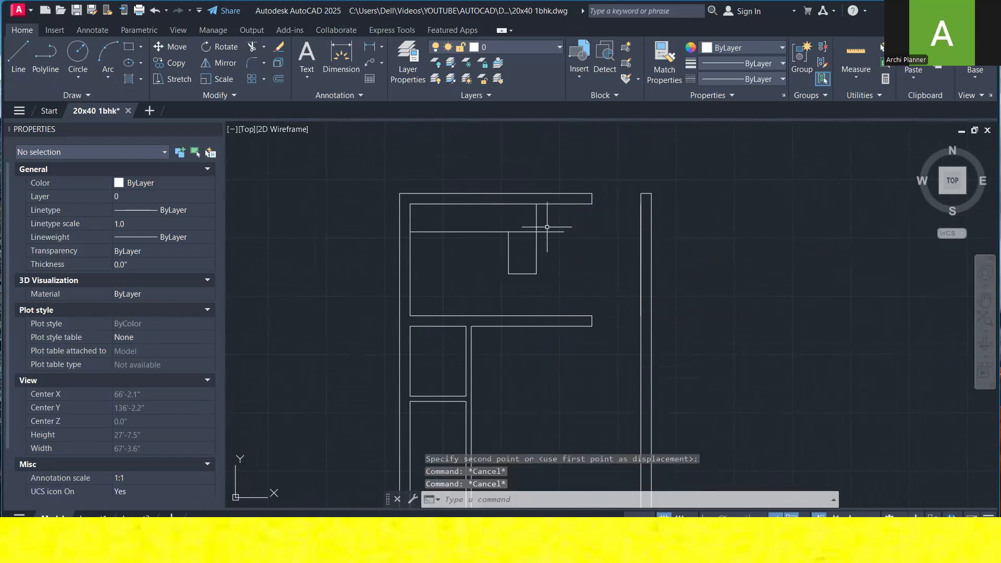
# - Trim the long counter edge beyond and across the moved leg to complete the L-shaped counter
pyautogui.write('tr')
pyautogui.press('Return')
pyautogui.click(551, 232)
pyautogui.moveTo(522, 241); pyautogui.dragTo(525, 230)
pyautogui.press('Escape')
pyautogui.scroll(-2, 468, 167)
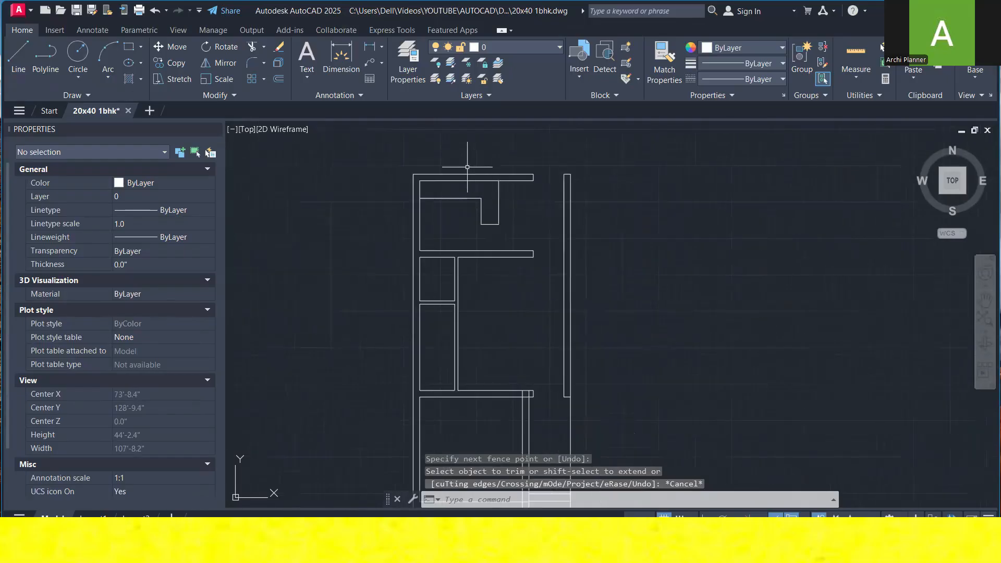
# - Draw a short vertical line across the wall below the counter room, in line with the small room's right inner edge
pyautogui.write('l')
pyautogui.press('Return')
pyautogui.scroll(4, 459, 245)
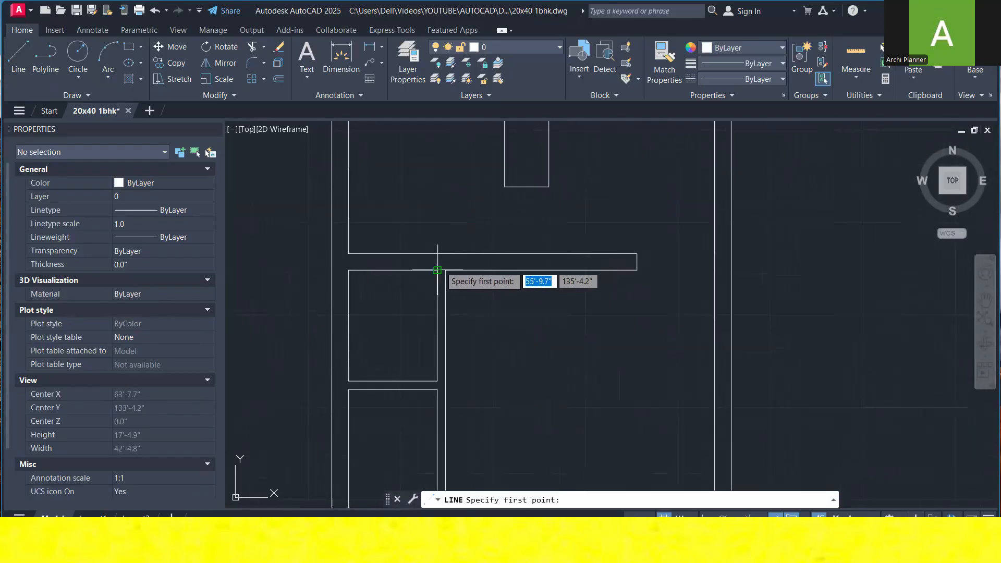
pyautogui.click(437, 261)
pyautogui.press('Escape')
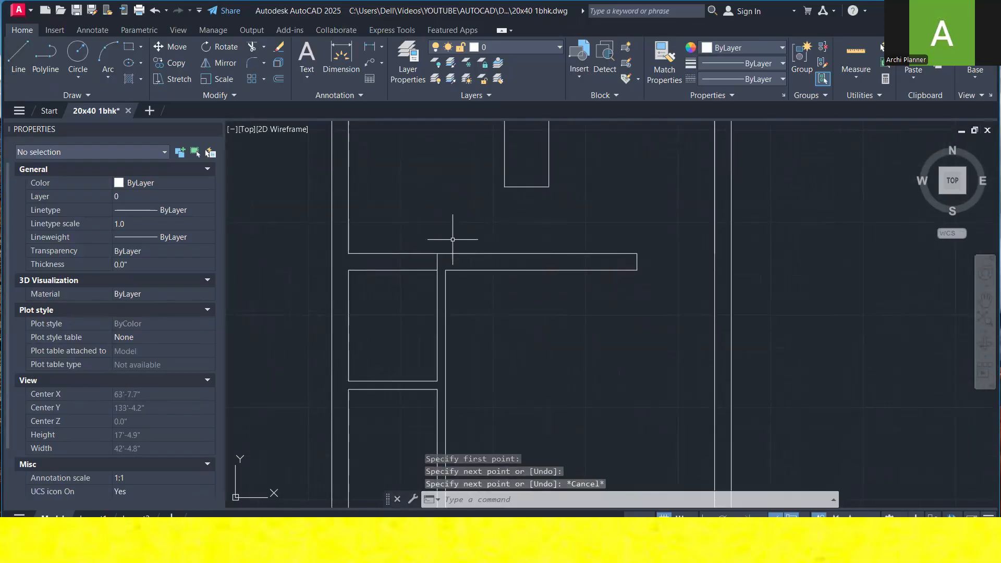
# - Offset the short line across the wall 3' to the left to mark the small room's door width
pyautogui.write('o')
pyautogui.press('Return')
pyautogui.press('BackSpace')
pyautogui.write("3'")
pyautogui.press('Return')
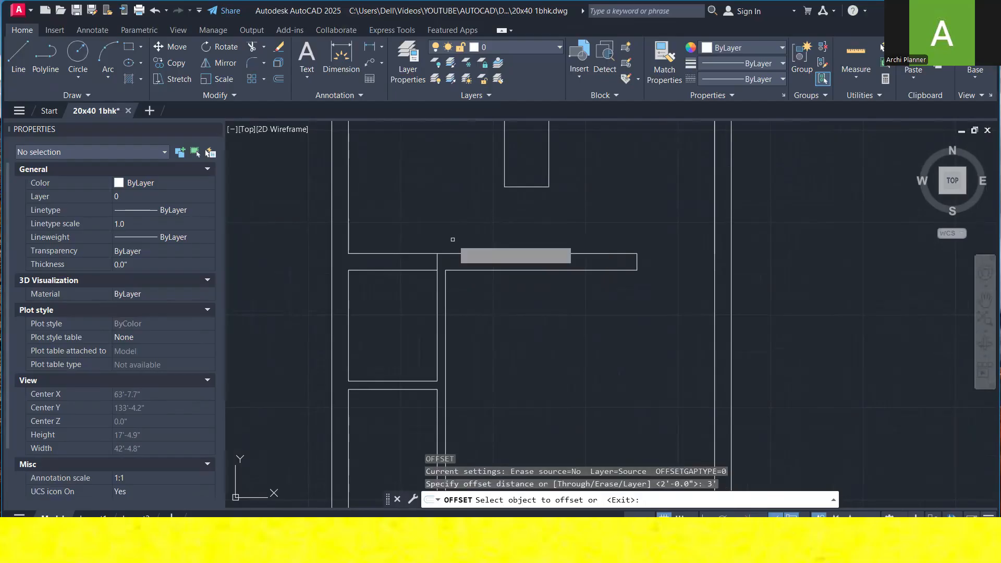
pyautogui.click(436, 264)
pyautogui.click(402, 263)
pyautogui.press('Escape')
pyautogui.press('Escape')
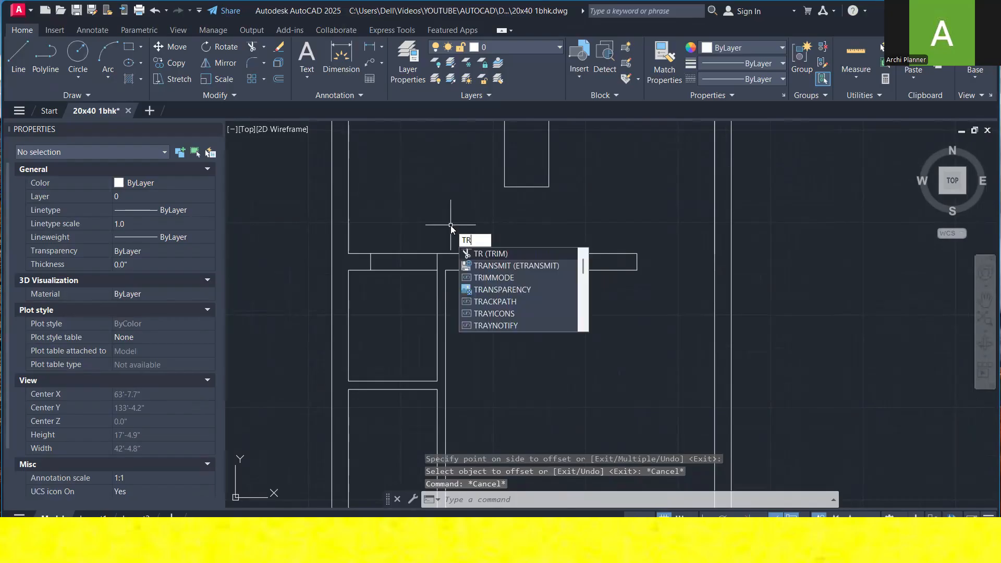
# - Trim both wall lines between the two short lines to open the small room's doorway
pyautogui.press('Return')
pyautogui.click(420, 222)
pyautogui.click(418, 278)
pyautogui.press('Escape')
pyautogui.scroll(-2, 433, 224)
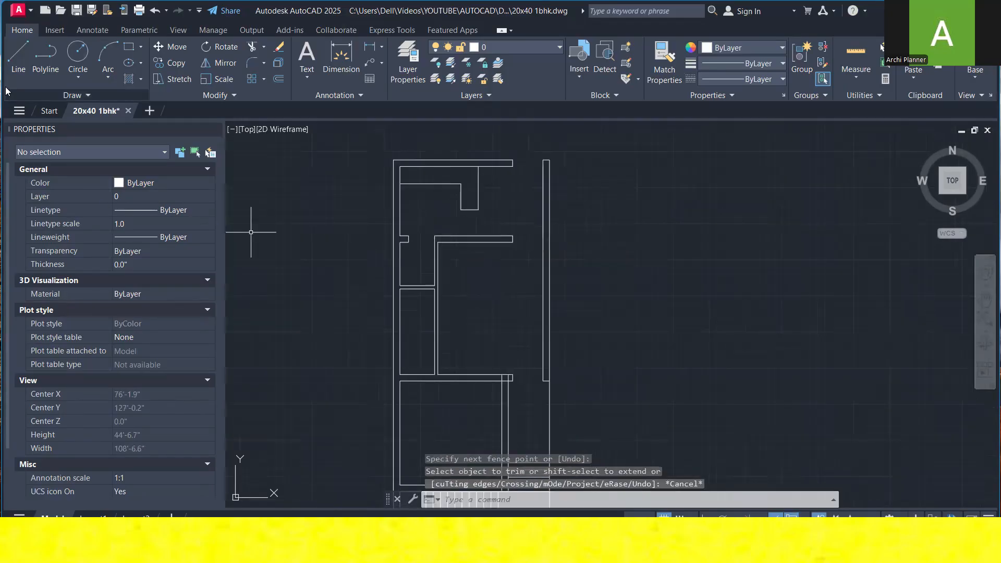
# - Draw a line 3' along the wall above the lower room from the vertical wall's corner, then continue it across the wall
pyautogui.click(19, 57)
pyautogui.scroll(2, 496, 372)
pyautogui.click(509, 361)
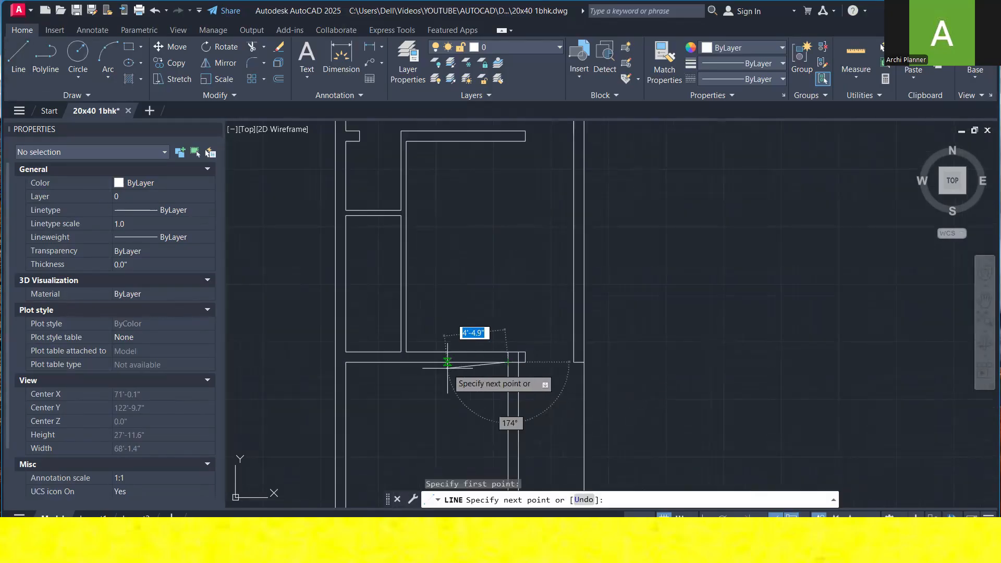
pyautogui.write("3'")
pyautogui.press('Return')
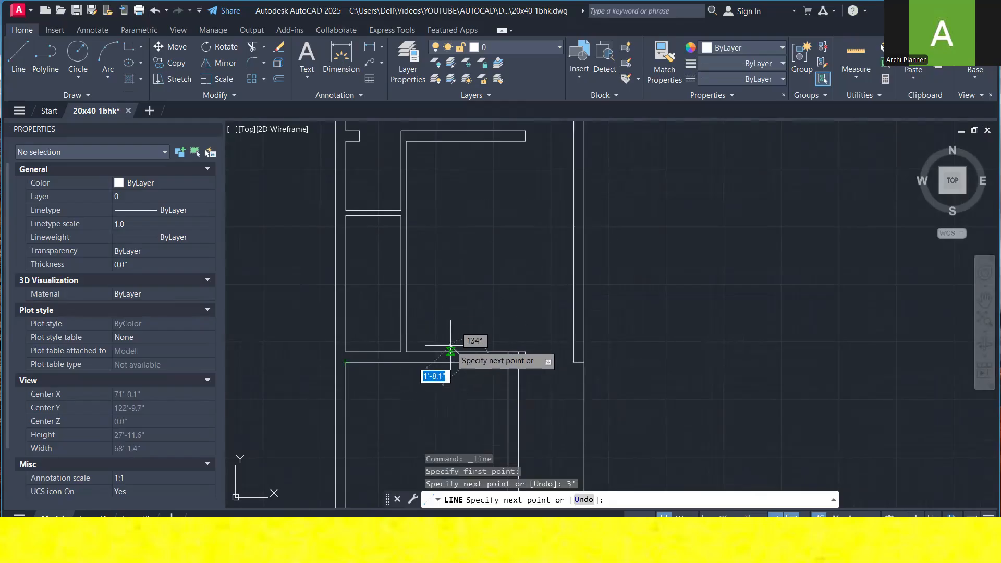
pyautogui.press('Escape')
pyautogui.scroll(2, 465, 380)
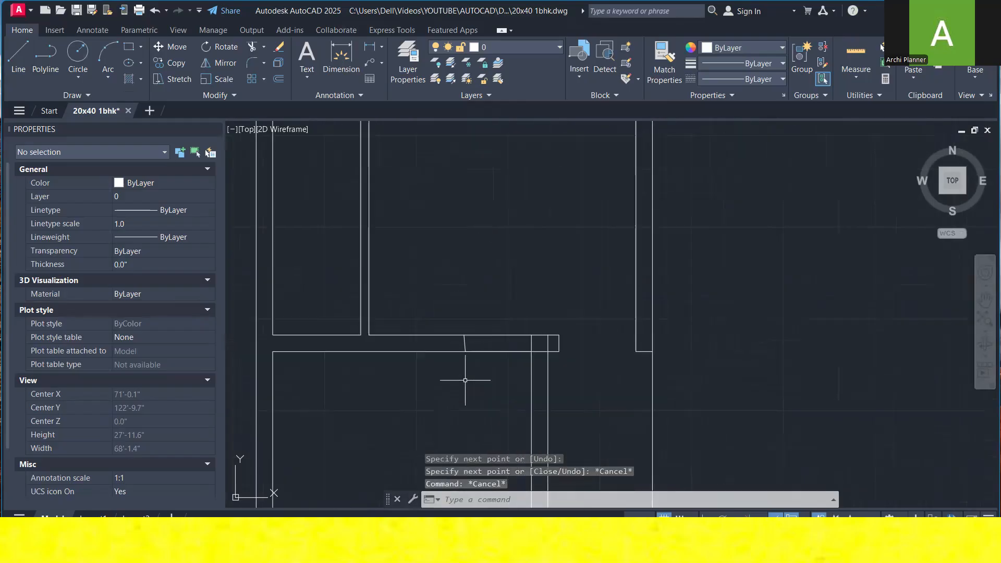
# - Draw a straight vertical line across the wall from the 3' mark and delete the slanted one
pyautogui.click(18, 52)
pyautogui.scroll(2, 465, 356)
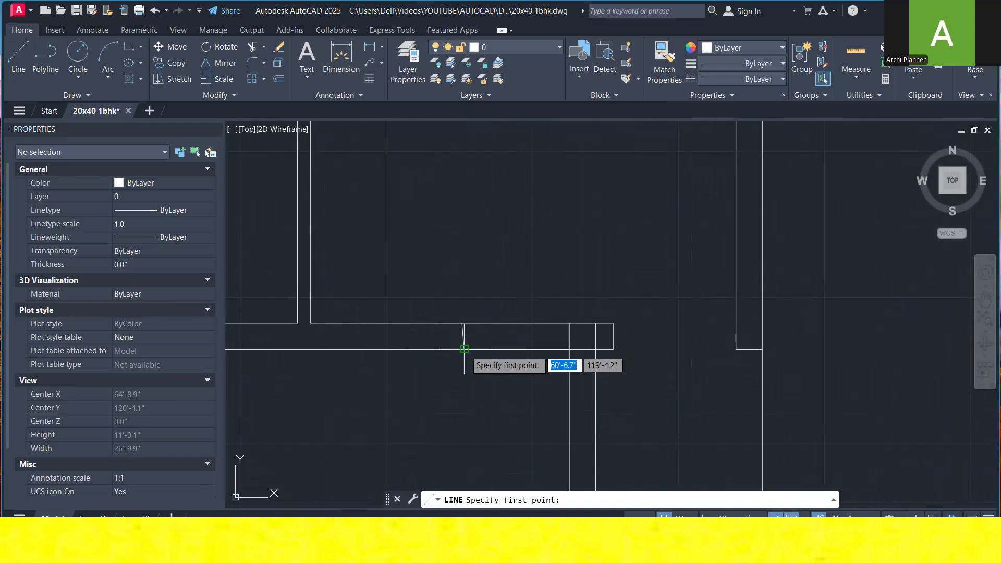
pyautogui.scroll(3, 465, 299)
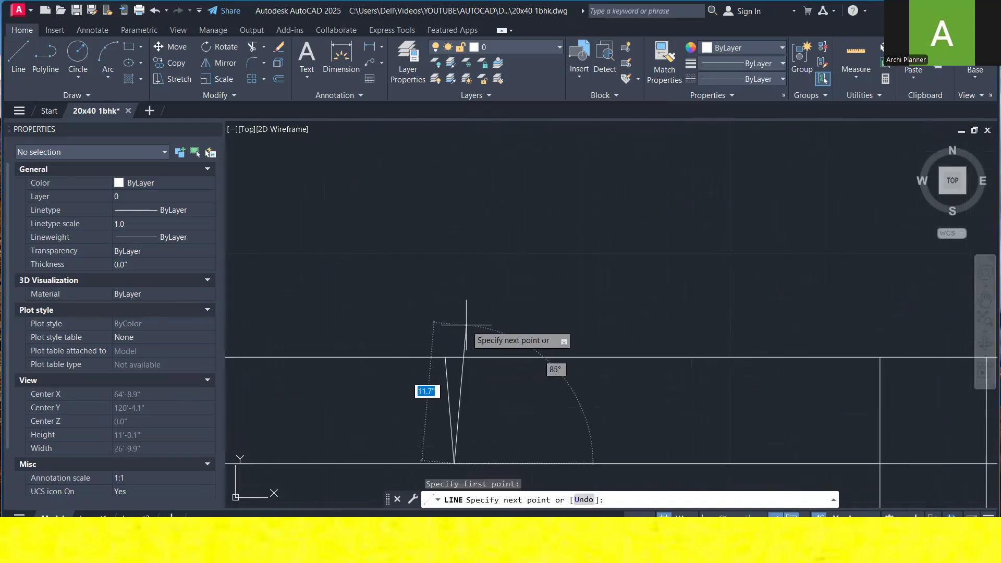
pyautogui.click(447, 357)
pyautogui.press('Escape')
pyautogui.click(445, 368)
pyautogui.press('Delete')
# - Trim both wall lines between the 3' mark and the vertical wall to open the doorway
pyautogui.scroll(-2, 535, 308)
pyautogui.press('Return')
pyautogui.moveTo(541, 274); pyautogui.dragTo(543, 382)
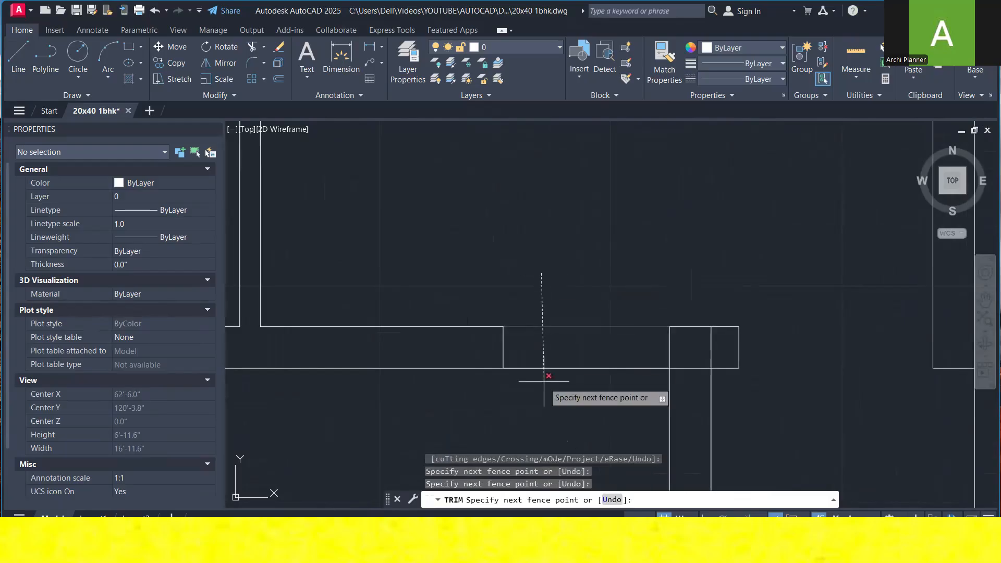
pyautogui.scroll(-4, 553, 367)
pyautogui.press('Escape')
# - Draw a short vertical line across the same wall at its junction with the outer west-side wall's inner face
pyautogui.write('l')
pyautogui.press('Return')
pyautogui.scroll(2, 521, 380)
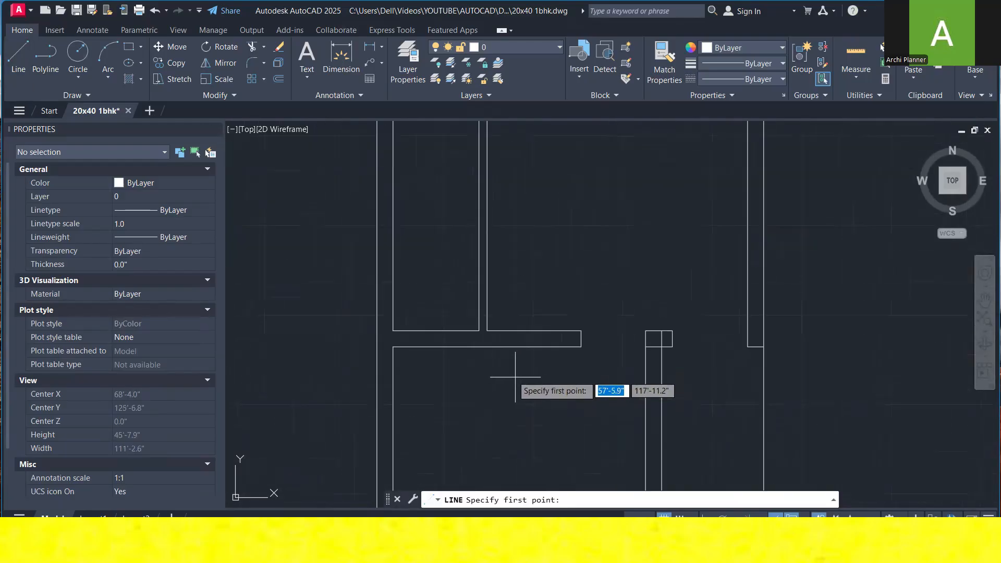
pyautogui.click(394, 330)
pyautogui.press('Escape')
pyautogui.press('Escape')
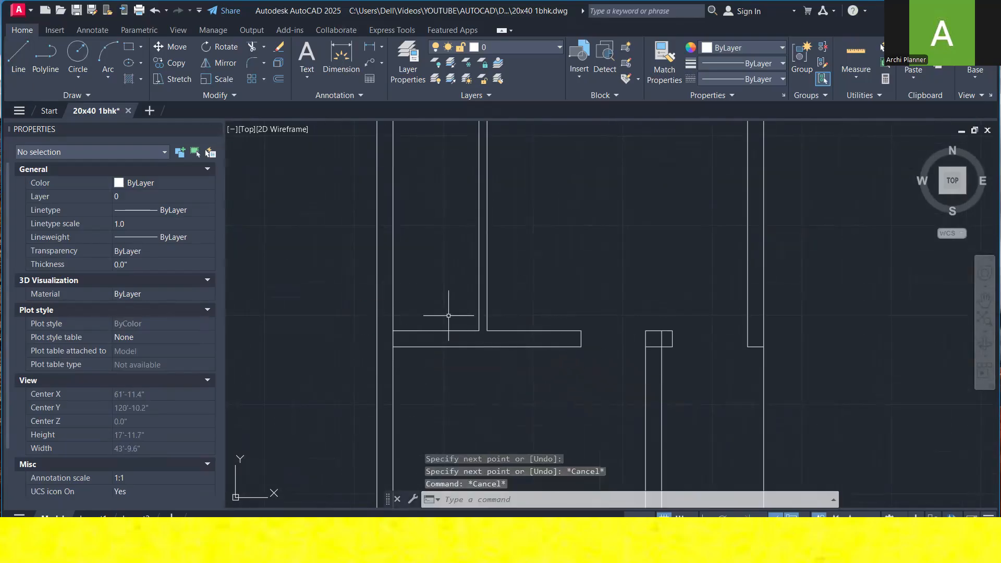
# - Offset the short line 2'6 into the wall to mark the small room's door width
pyautogui.write('o')
pyautogui.press('Return')
pyautogui.press('Return')
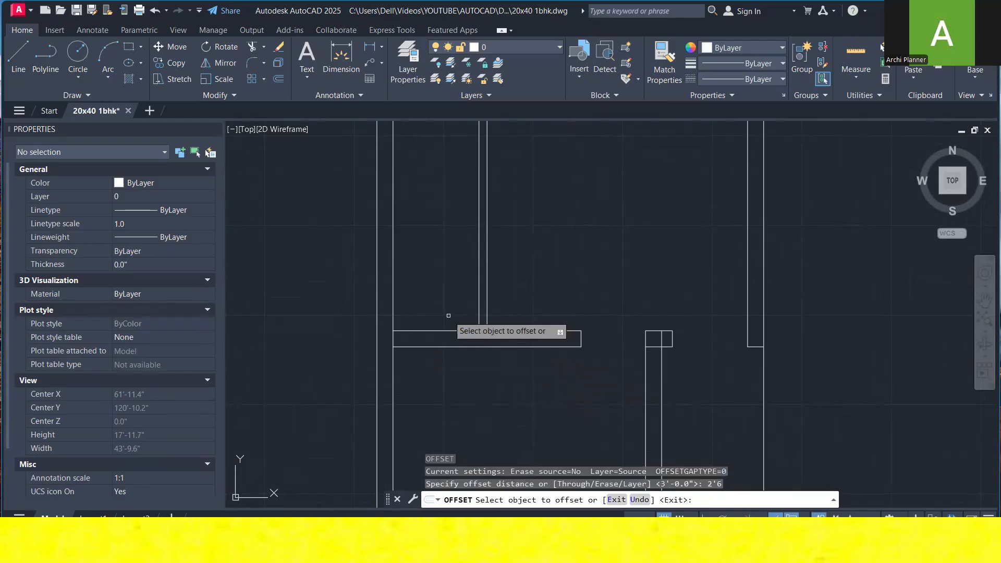
pyautogui.click(398, 340)
pyautogui.click(542, 313)
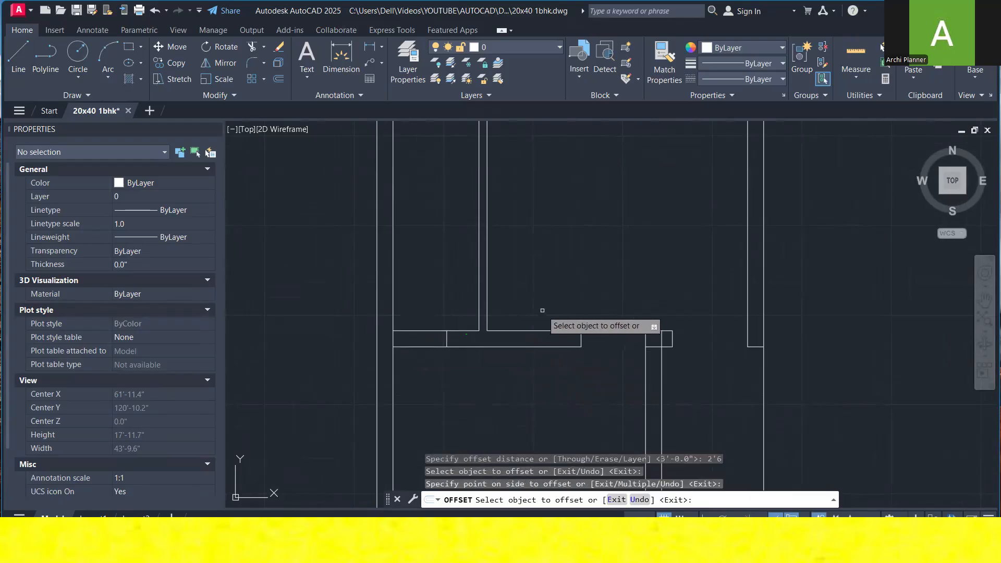
pyautogui.press('Escape')
pyautogui.press('Escape')
# - Trim the wall lines within the 2'6 opening and clear the overlapping lines at the vertical wall's upper corner
pyautogui.press('Return')
pyautogui.moveTo(447, 313)
pyautogui.mouseDown()
pyautogui.moveTo(424, 358)
pyautogui.moveTo(433, 365)
pyautogui.mouseUp()
pyautogui.scroll(3, 642, 352)
pyautogui.moveTo(675, 342); pyautogui.dragTo(731, 279)
# - Look over the new plan from the counter room down to the staircase, including its door openings and passage
pyautogui.scroll(-5, 610, 331)
pyautogui.moveTo(615, 274); pyautogui.dragTo(591, 323, button='middle')
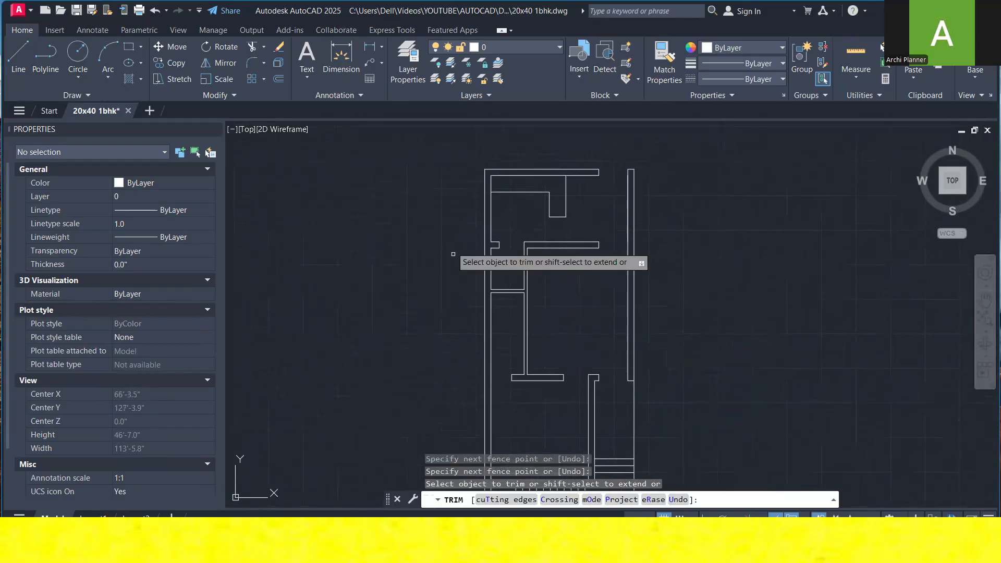
pyautogui.scroll(-2, 468, 209)
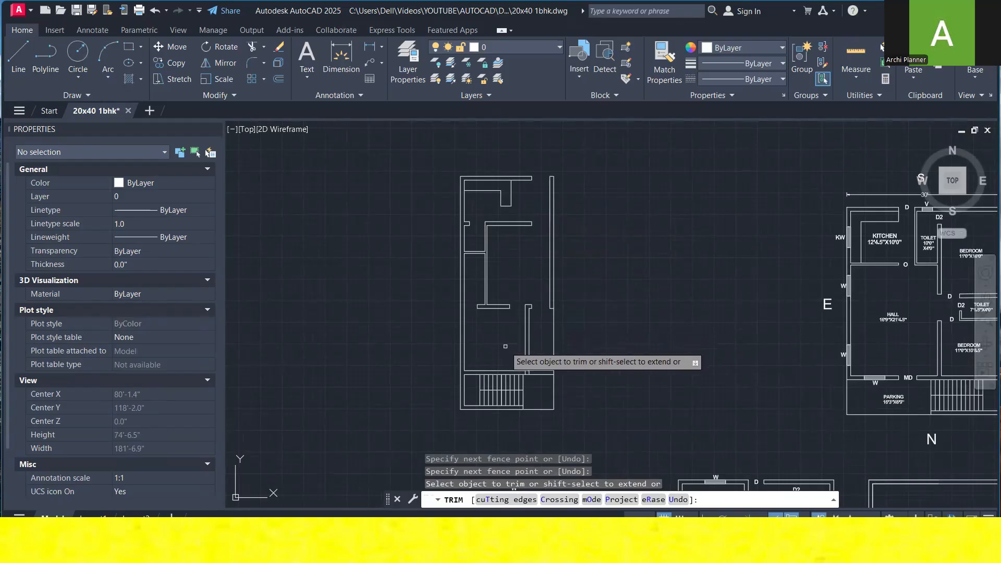
pyautogui.scroll(2, 505, 346)
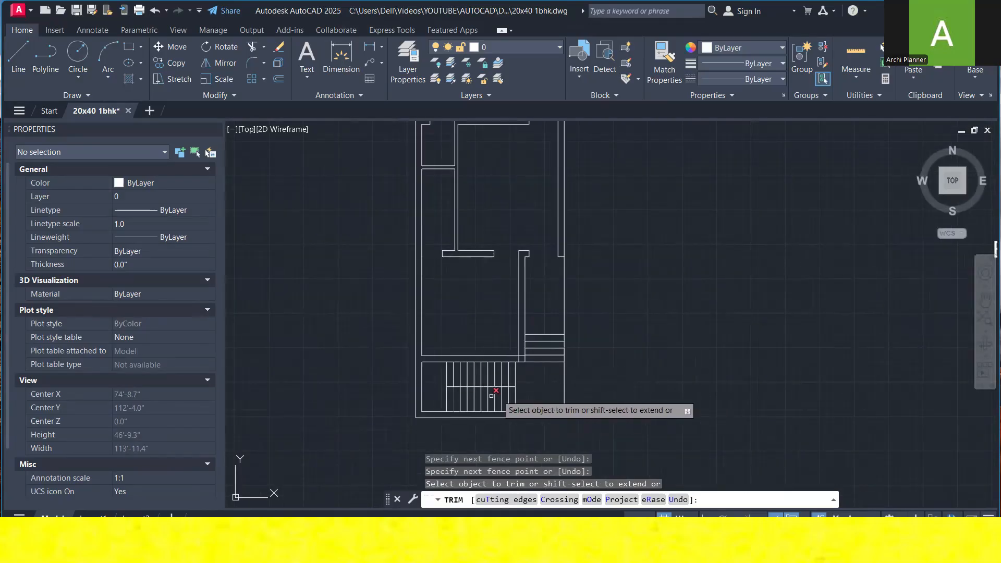
pyautogui.moveTo(506, 358); pyautogui.dragTo(506, 425, button='middle')
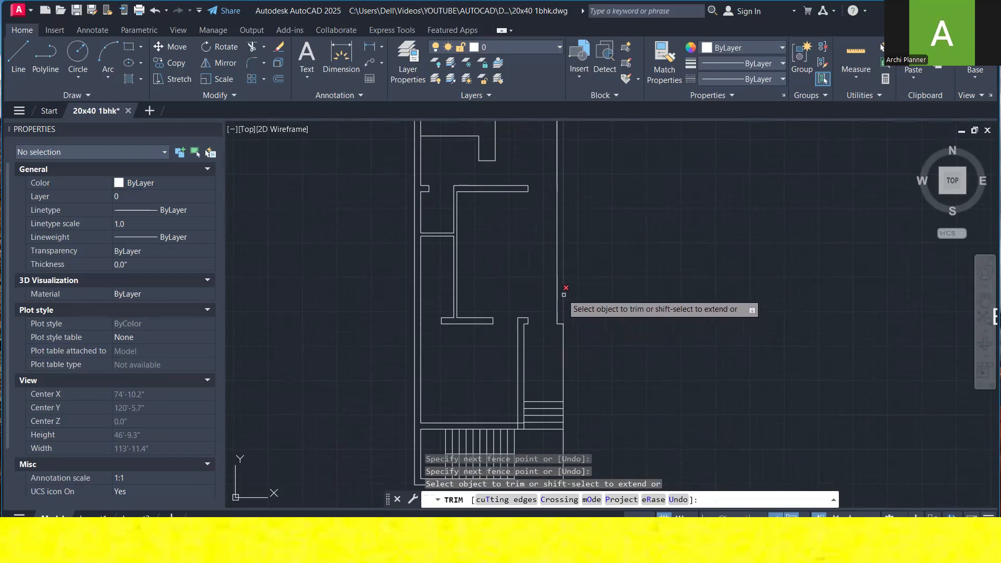
pyautogui.moveTo(551, 310); pyautogui.dragTo(560, 334, button='middle')
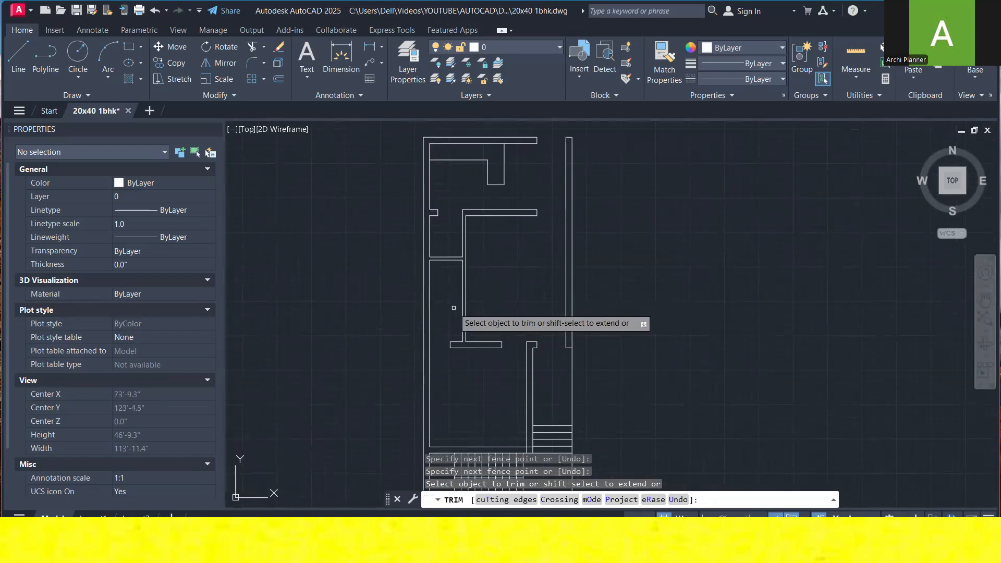
pyautogui.moveTo(454, 308); pyautogui.dragTo(452, 335, button='middle')
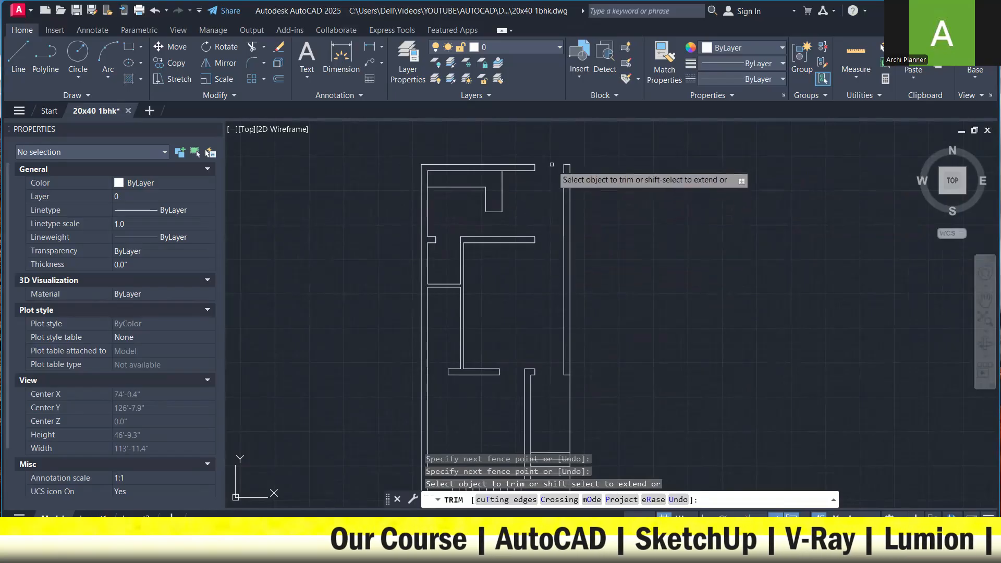
# - Copy a vertical window with its W label from the finished plan's hall to the lower room's outer wall
pyautogui.scroll(-3, 552, 165)
pyautogui.scroll(5, 574, 242)
pyautogui.press('Escape')
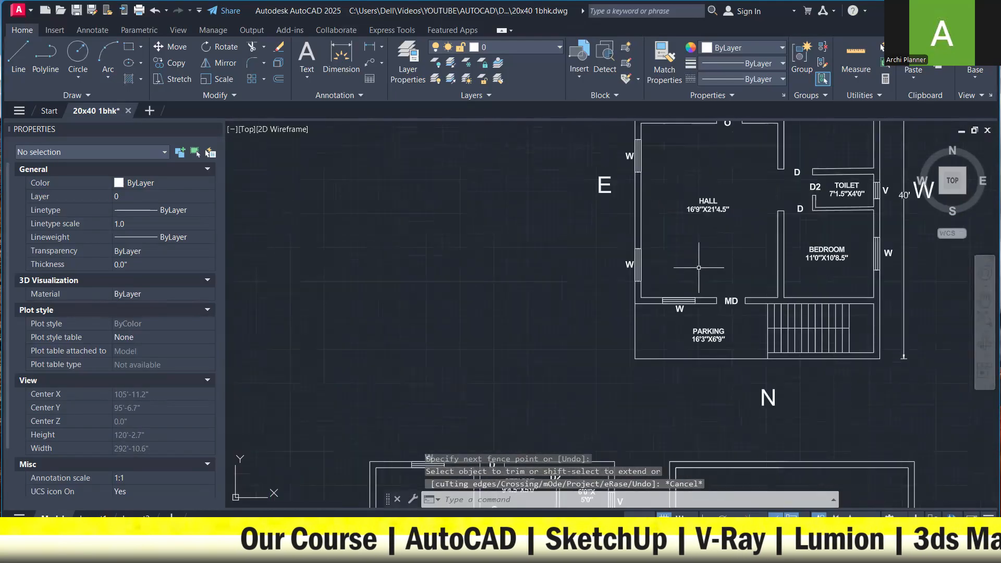
pyautogui.click(615, 241)
pyautogui.click(646, 286)
pyautogui.rightClick(638, 266)
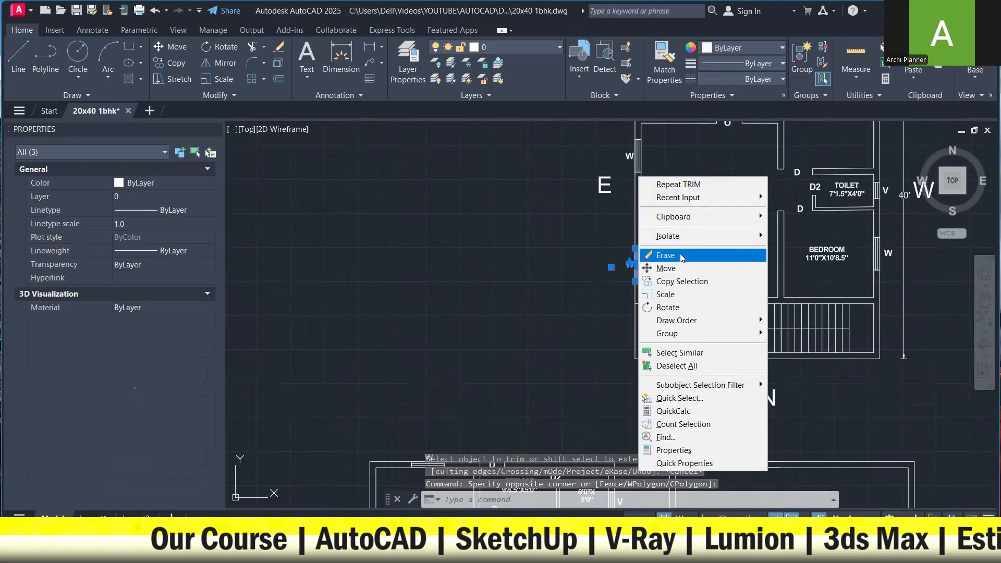
pyautogui.click(697, 282)
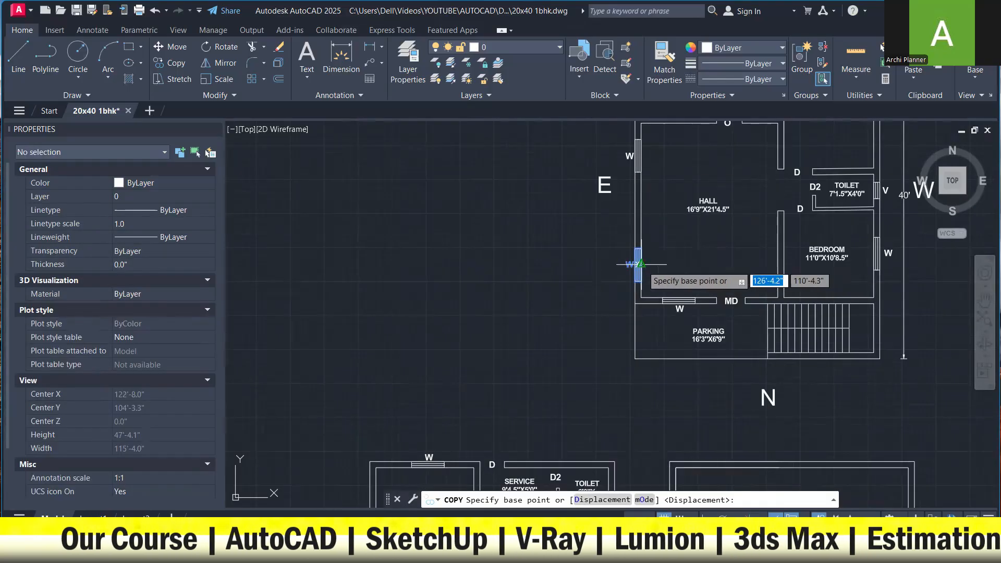
pyautogui.click(641, 264)
pyautogui.scroll(-3, 424, 284)
pyautogui.scroll(5, 436, 292)
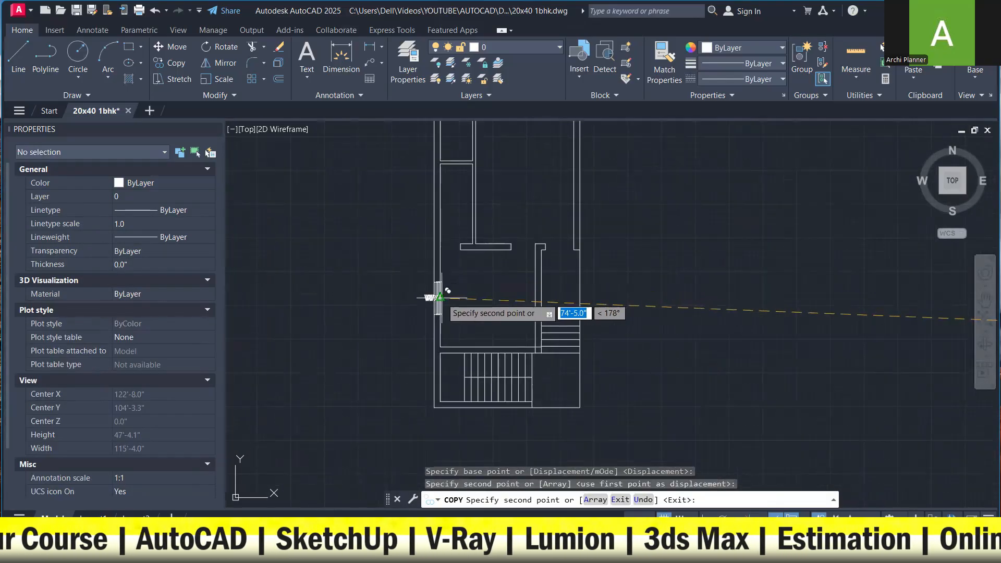
pyautogui.scroll(-2, 441, 298)
pyautogui.press('Escape')
# - Copy the lower room's window and W label up to the outer wall beside the kitchen counter
pyautogui.scroll(3, 469, 292)
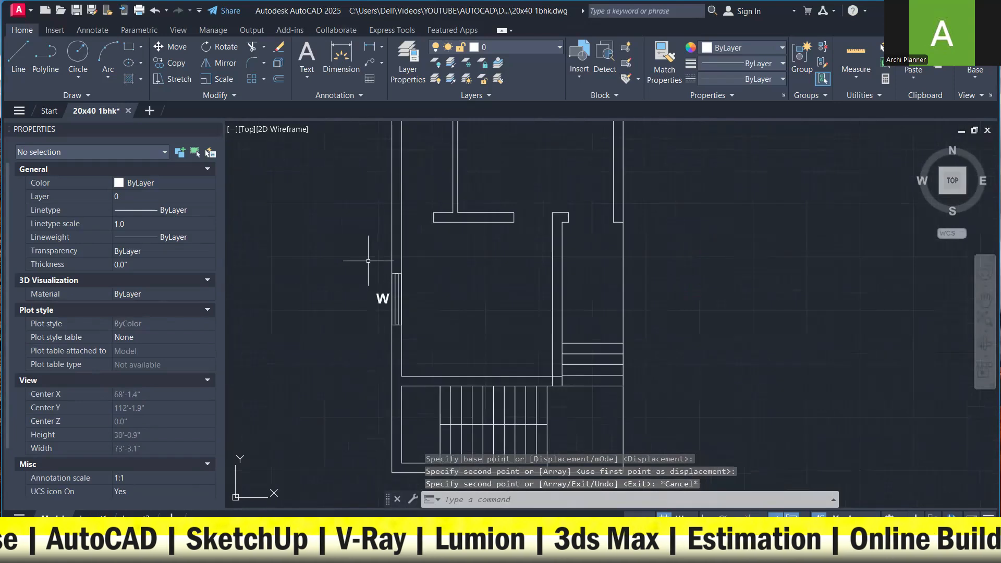
pyautogui.moveTo(369, 264); pyautogui.dragTo(414, 336)
pyautogui.rightClick(414, 335)
pyautogui.click(452, 342)
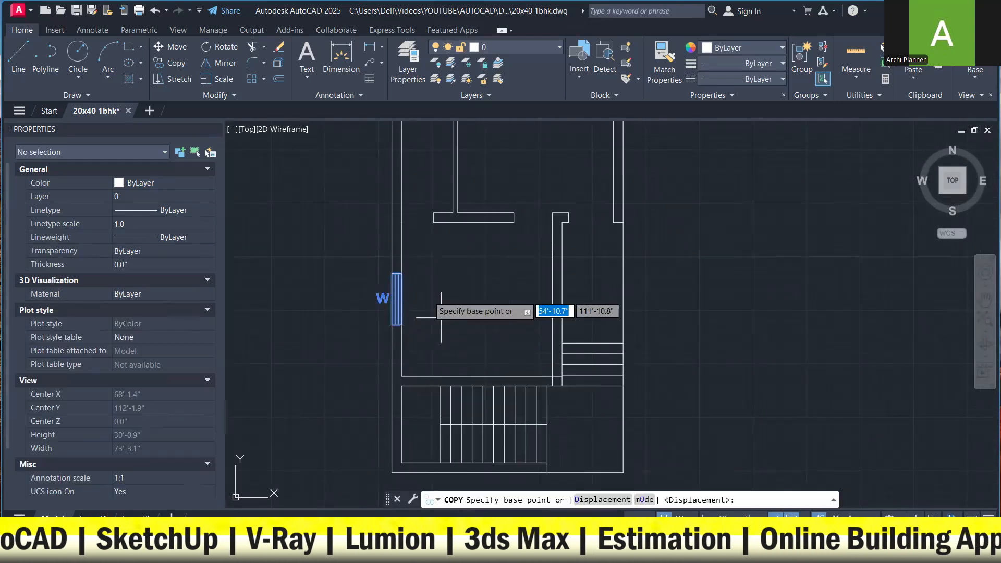
pyautogui.click(403, 299)
pyautogui.scroll(-4, 443, 276)
pyautogui.moveTo(464, 248); pyautogui.dragTo(451, 297, button='middle')
pyautogui.scroll(5, 412, 201)
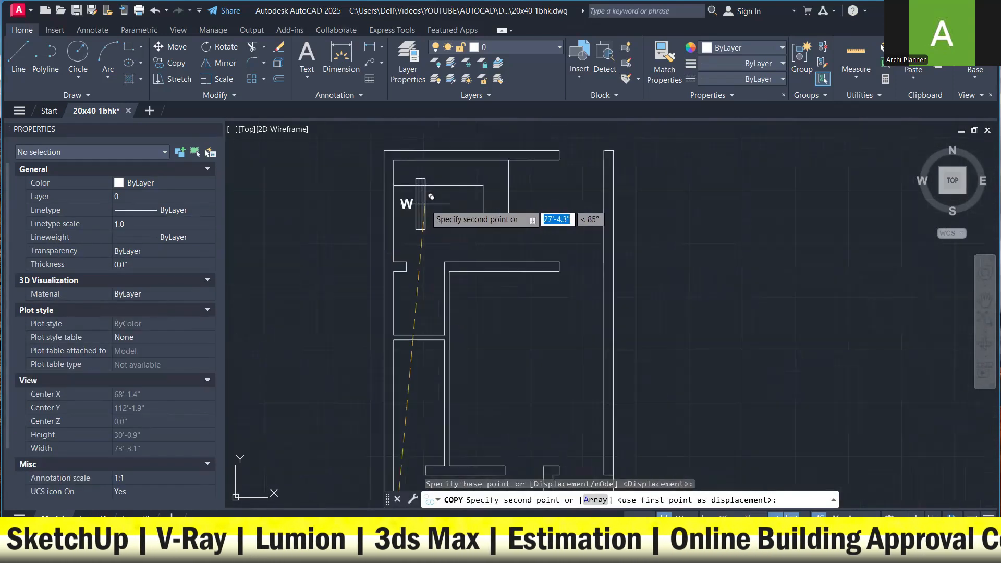
pyautogui.click(395, 209)
pyautogui.press('Escape')
# - Copy the horizontal window with its W label from another plan's bedroom to the kitchen's upper wall
pyautogui.scroll(-6, 396, 211)
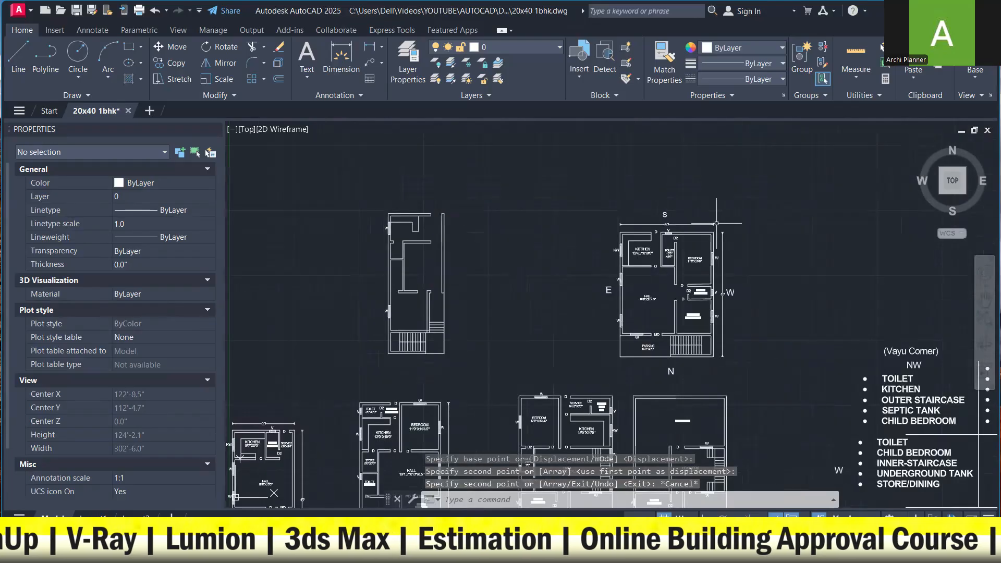
pyautogui.scroll(4, 663, 237)
pyautogui.scroll(-4, 571, 238)
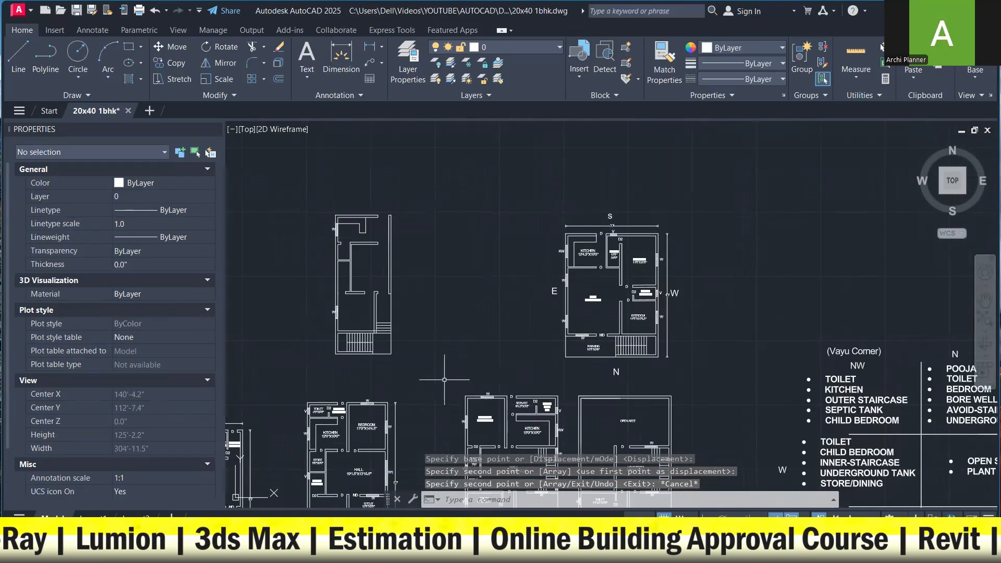
pyautogui.scroll(5, 548, 425)
pyautogui.click(465, 280)
pyautogui.click(527, 339)
pyautogui.rightClick(514, 255)
pyautogui.click(543, 342)
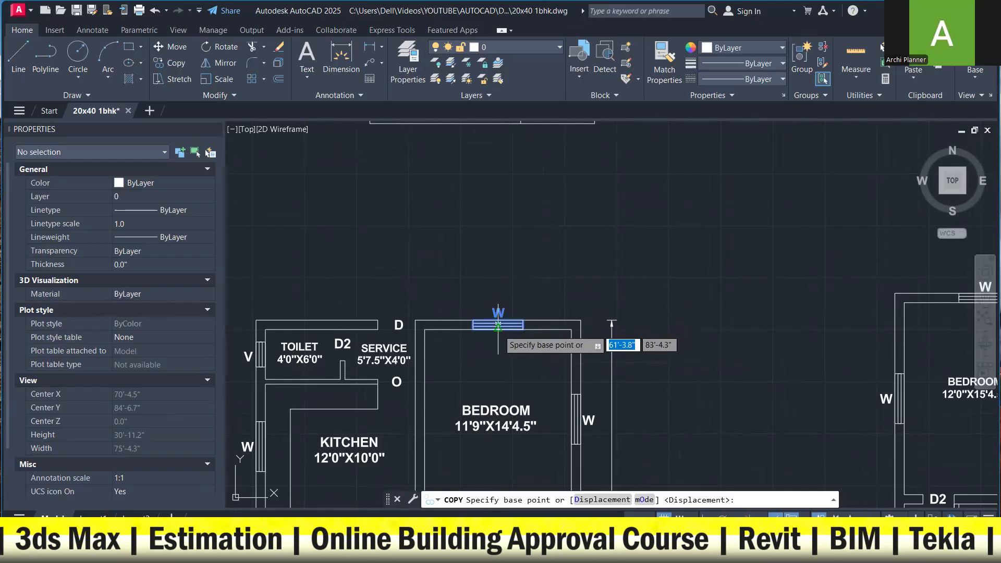
pyautogui.click(498, 326)
pyautogui.scroll(-3, 498, 326)
pyautogui.scroll(6, 516, 172)
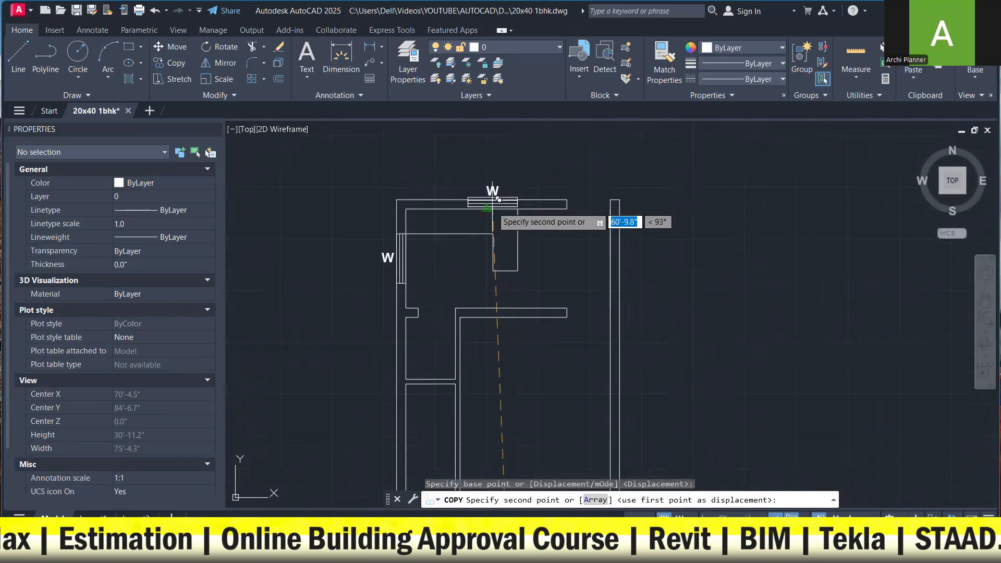
pyautogui.click(486, 206)
# - Place a second copy of the horizontal window and label in the wall between the lower room and the staircase
pyautogui.scroll(-3, 472, 201)
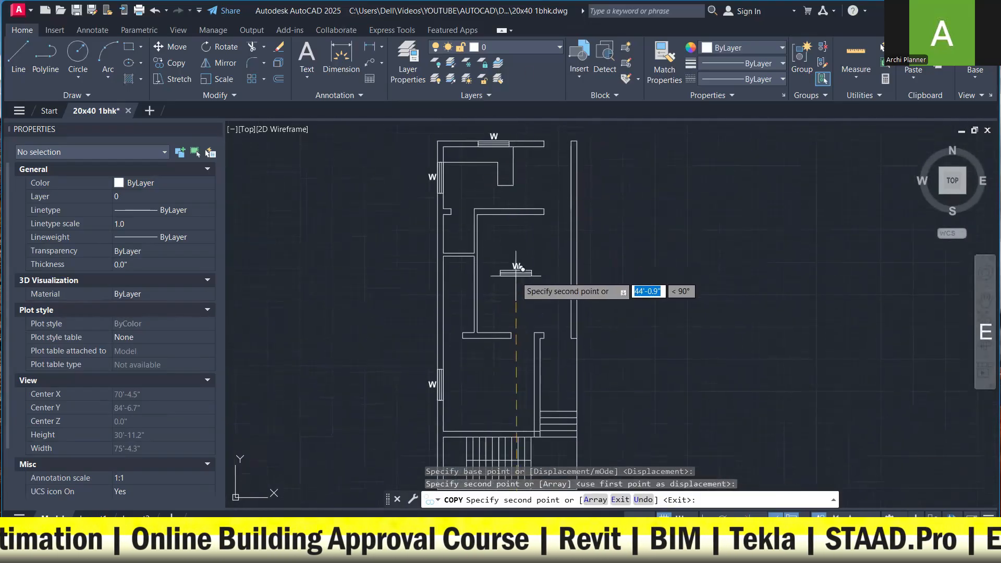
pyautogui.scroll(3, 509, 312)
pyautogui.scroll(3, 508, 310)
pyautogui.press('Escape')
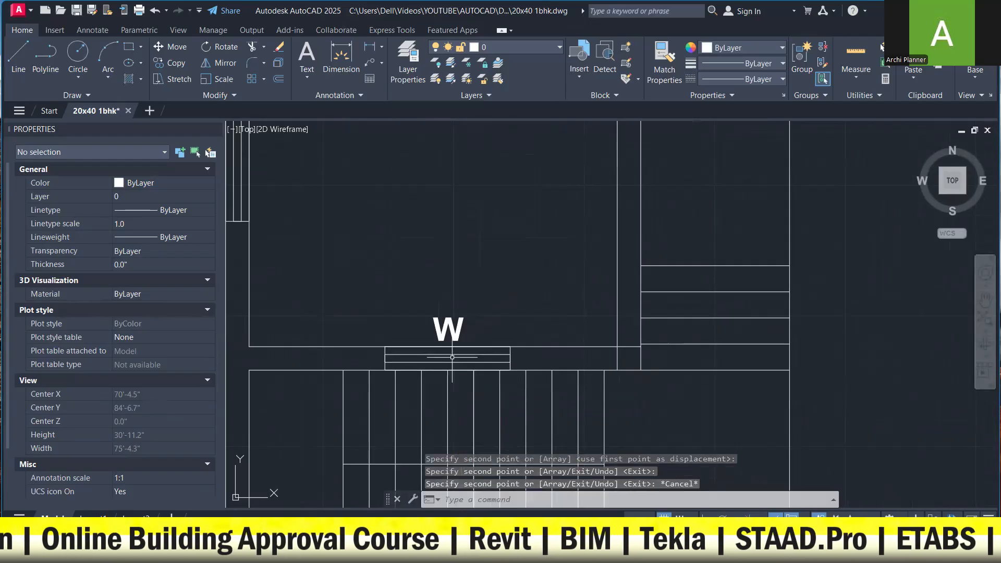
# - Move the W label of the lower room's horizontal window to the staircase side of the wall
pyautogui.click(451, 333)
pyautogui.rightClick(587, 308)
pyautogui.click(589, 308)
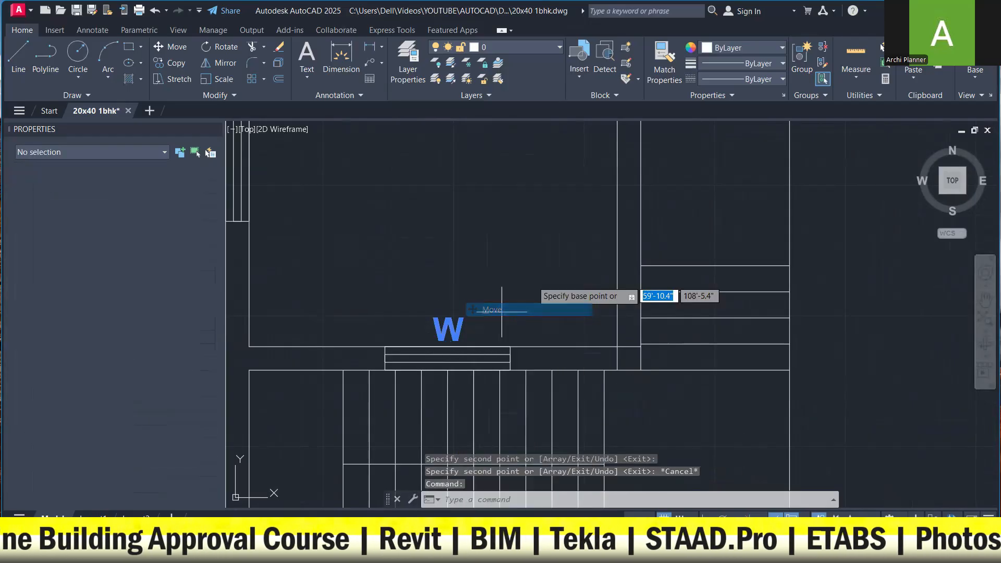
pyautogui.click(536, 276)
pyautogui.press('Escape')
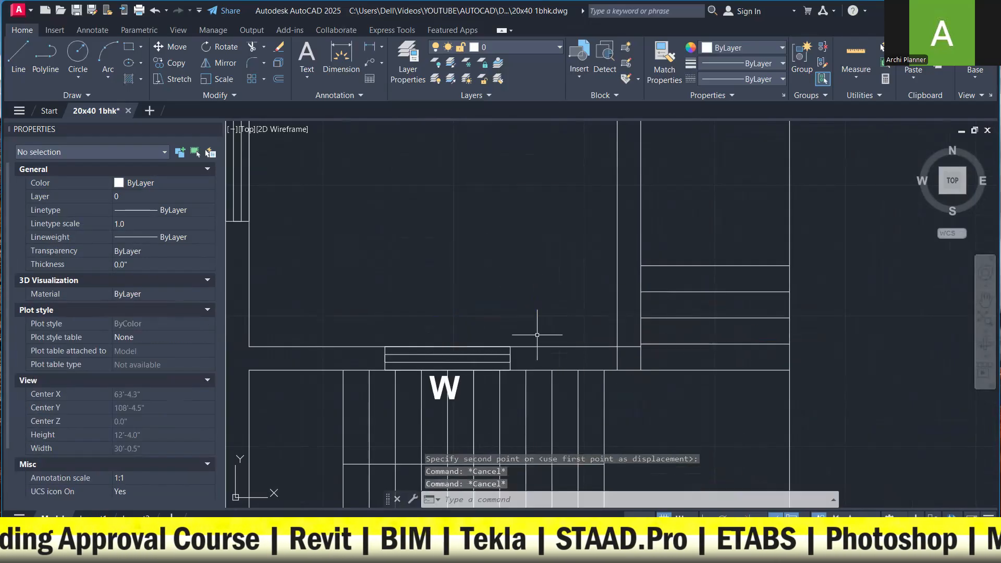
# - Trim the overlapping wall lines where the vertical wall meets the staircase wall beside the entrance steps
pyautogui.press('Return')
pyautogui.scroll(2, 599, 356)
pyautogui.moveTo(599, 356); pyautogui.dragTo(641, 357)
pyautogui.moveTo(641, 357); pyautogui.dragTo(642, 337)
pyautogui.scroll(-2, 610, 308)
pyautogui.press('Escape')
# - Copy a D door label from an existing plan into the 3' doorway above the lower room
pyautogui.scroll(-12, 605, 305)
pyautogui.scroll(4, 683, 393)
pyautogui.scroll(6, 683, 393)
pyautogui.click(484, 356)
pyautogui.rightClick(490, 279)
pyautogui.click(533, 324)
pyautogui.click(485, 362)
pyautogui.scroll(-10, 599, 327)
pyautogui.moveTo(519, 263); pyautogui.dragTo(718, 402, button='middle')
pyautogui.scroll(10, 668, 285)
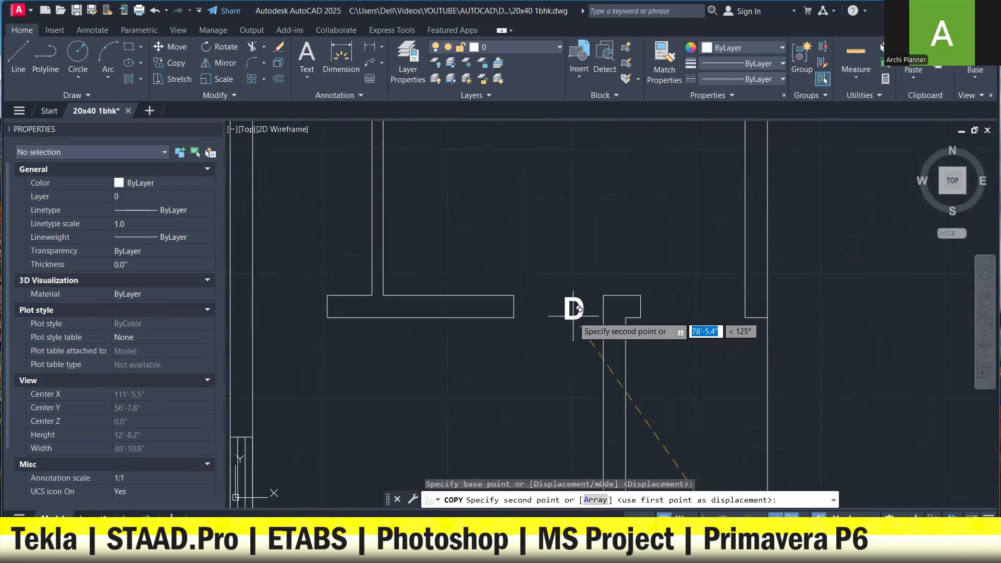
pyautogui.click(563, 313)
# - Place another D label copy in the 2'6 door opening and change its text to D2
pyautogui.click(288, 314)
pyautogui.press('Escape')
pyautogui.click(303, 305)
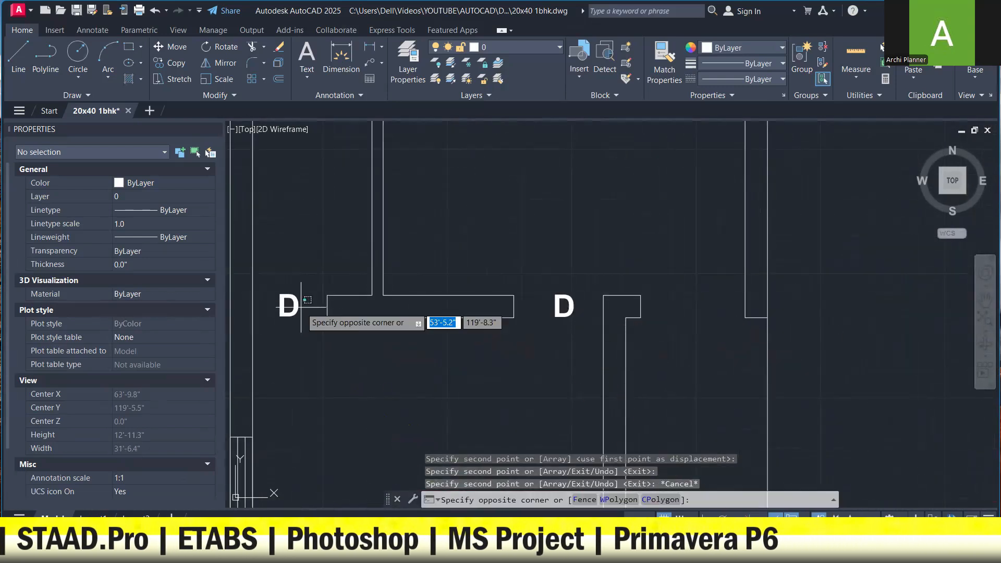
pyautogui.click(298, 304)
pyautogui.doubleClick(297, 304)
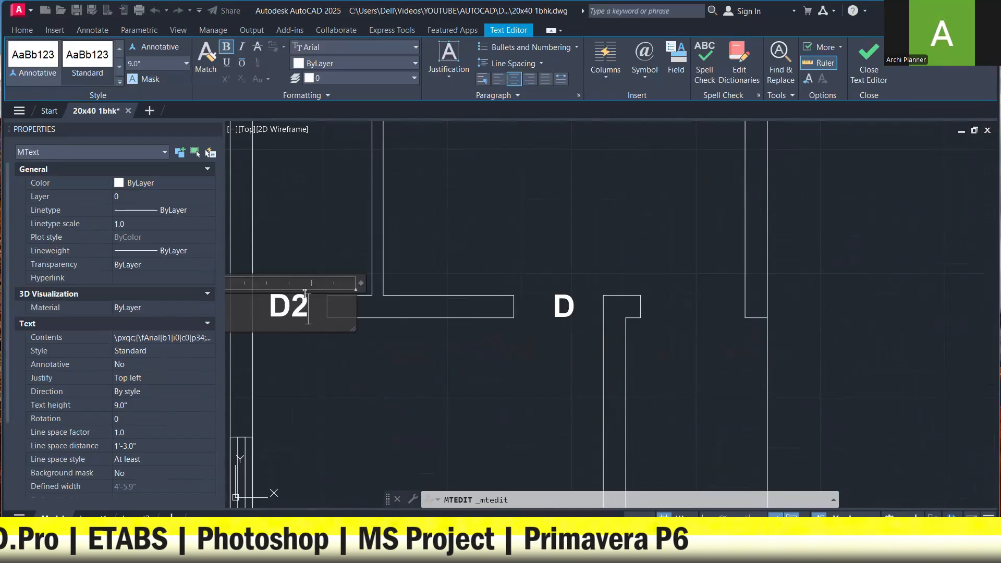
pyautogui.click(331, 230)
pyautogui.click(293, 364)
pyautogui.click(295, 244)
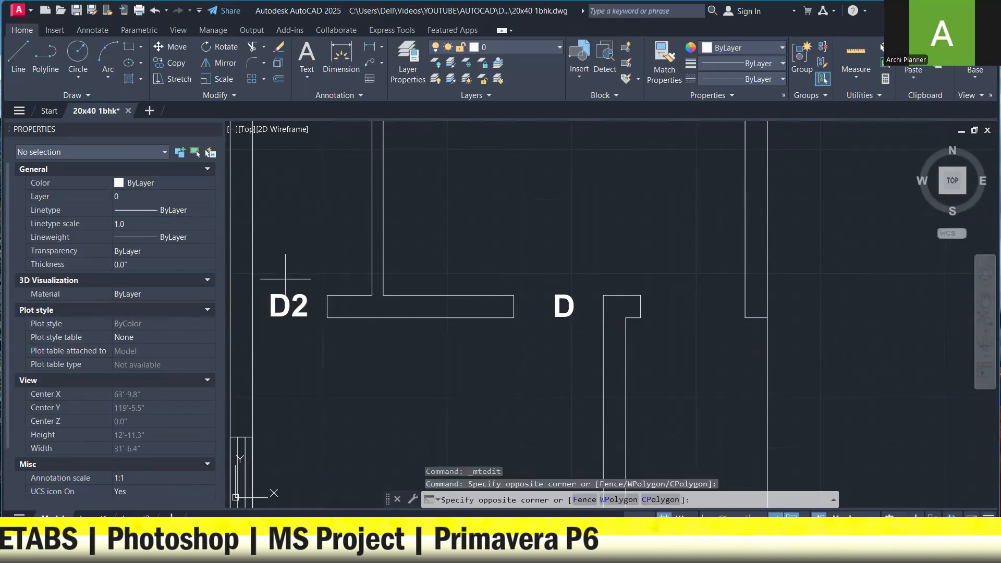
pyautogui.click(286, 313)
pyautogui.rightClick(287, 313)
pyautogui.click(333, 322)
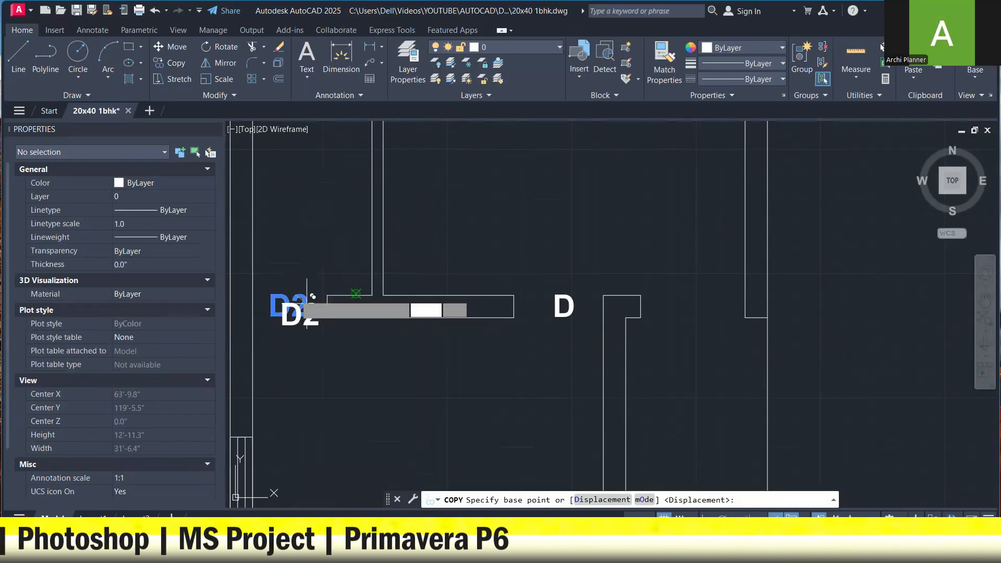
pyautogui.click(296, 296)
pyautogui.scroll(-3, 301, 365)
pyautogui.moveTo(358, 257); pyautogui.dragTo(382, 384, button='middle')
pyautogui.press('Escape')
# - Copy a D label into the small room's doorway, the top wall opening and the wide opening at the end of the wall below
pyautogui.moveTo(461, 364); pyautogui.dragTo(552, 392, button='middle')
pyautogui.click(454, 311)
pyautogui.rightClick(451, 311)
pyautogui.click(514, 322)
pyautogui.click(479, 312)
pyautogui.click(405, 188)
pyautogui.moveTo(439, 229); pyautogui.dragTo(415, 421, button='middle')
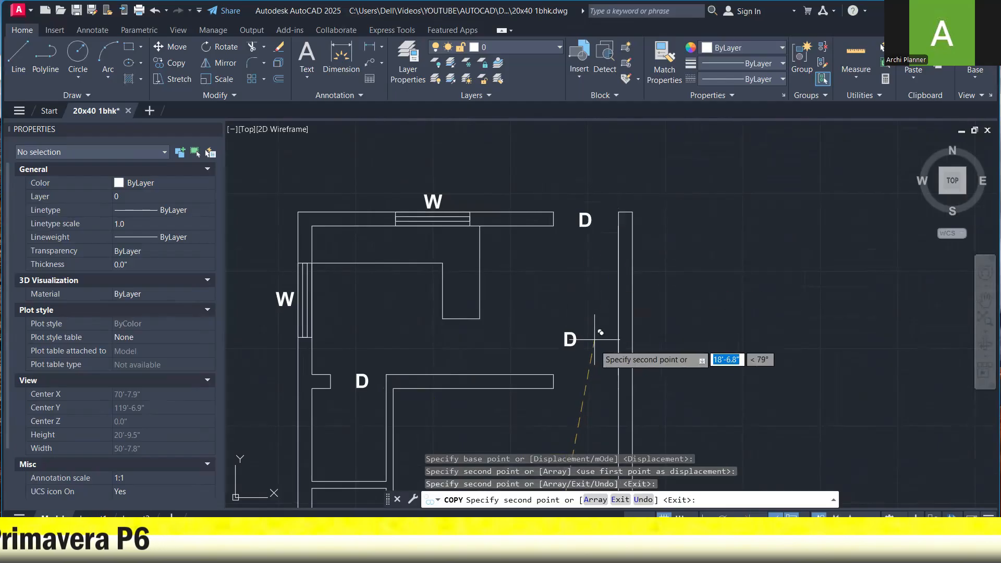
pyautogui.click(611, 374)
pyautogui.press('Escape')
# - Change the D label in the open passage beside the upper horizontal wall to "o"
pyautogui.click(589, 378)
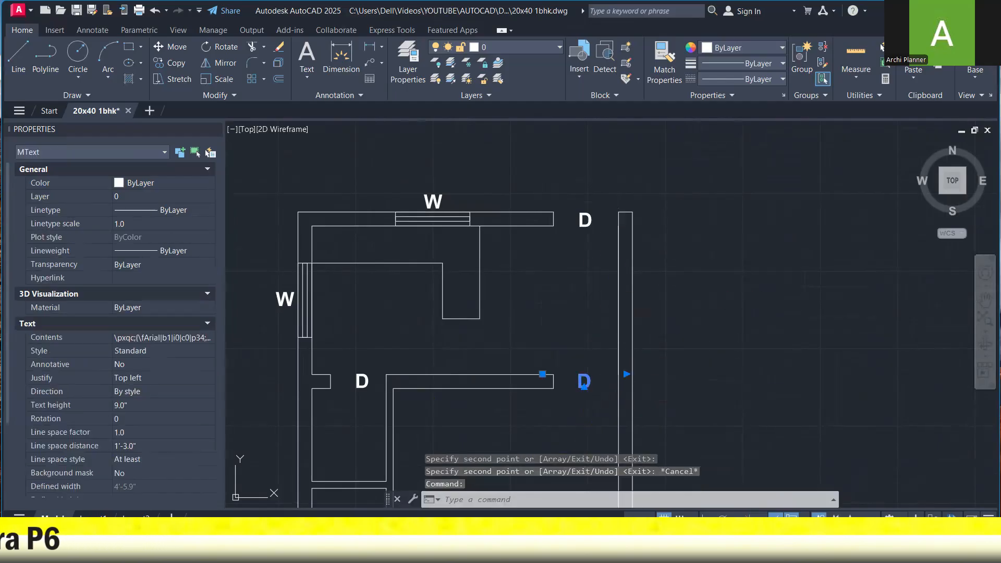
pyautogui.doubleClick(586, 380)
pyautogui.click(599, 313)
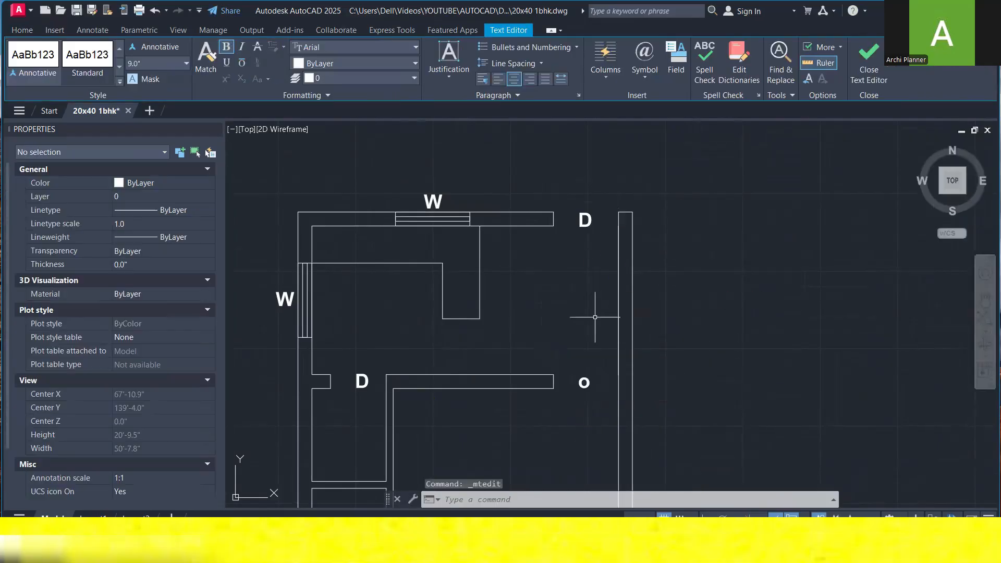
pyautogui.moveTo(596, 366); pyautogui.dragTo(542, 274, button='middle')
pyautogui.scroll(-2, 533, 284)
pyautogui.click(531, 288)
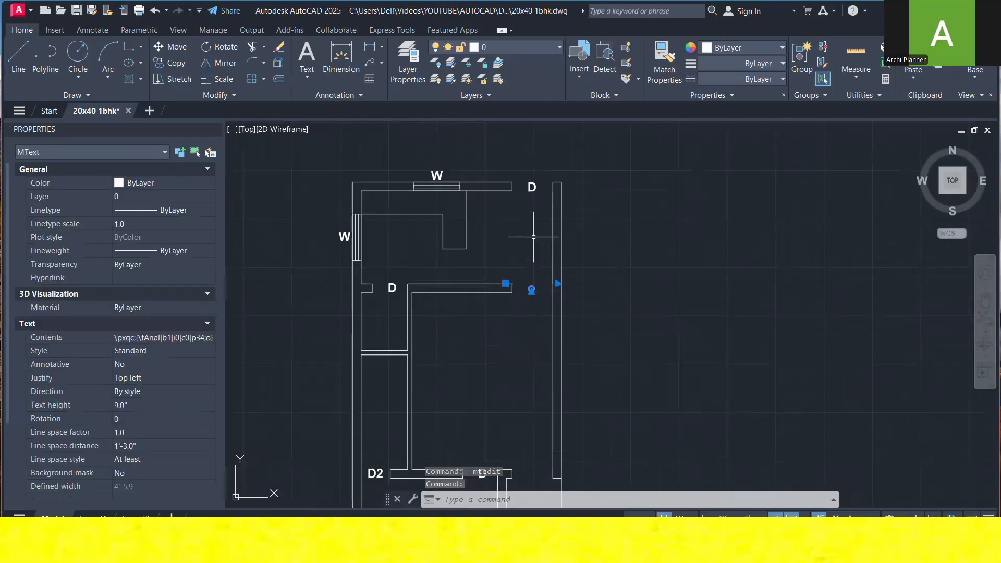
pyautogui.press('Escape')
pyautogui.click(533, 184)
pyautogui.rightClick(533, 182)
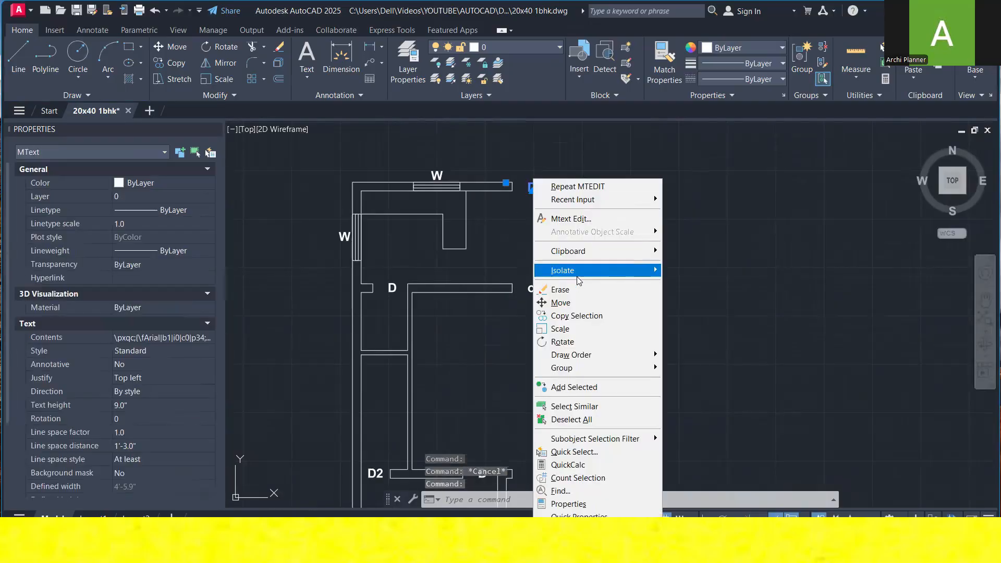
pyautogui.click(589, 327)
pyautogui.press('Escape')
# - Copy the D label of the top wall opening into the main entrance opening above the steps
pyautogui.rightClick(543, 188)
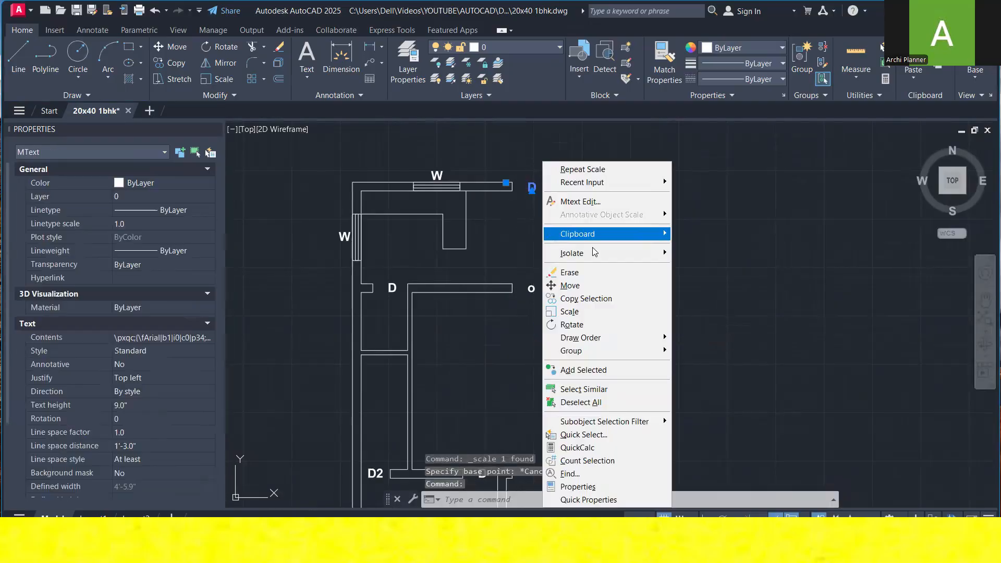
pyautogui.click(605, 298)
pyautogui.click(653, 244)
pyautogui.scroll(-2, 655, 242)
pyautogui.scroll(4, 650, 420)
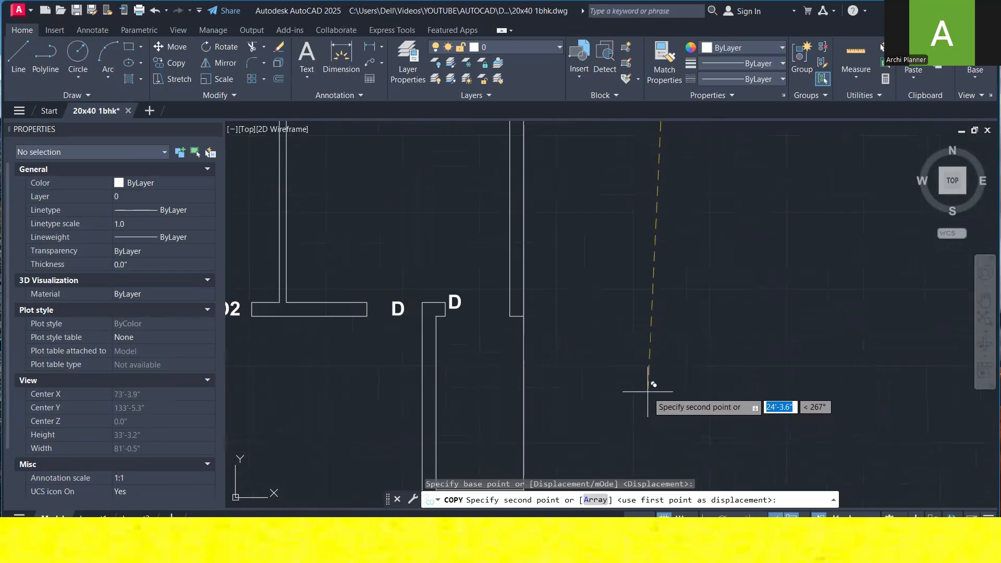
pyautogui.click(662, 400)
pyautogui.press('Escape')
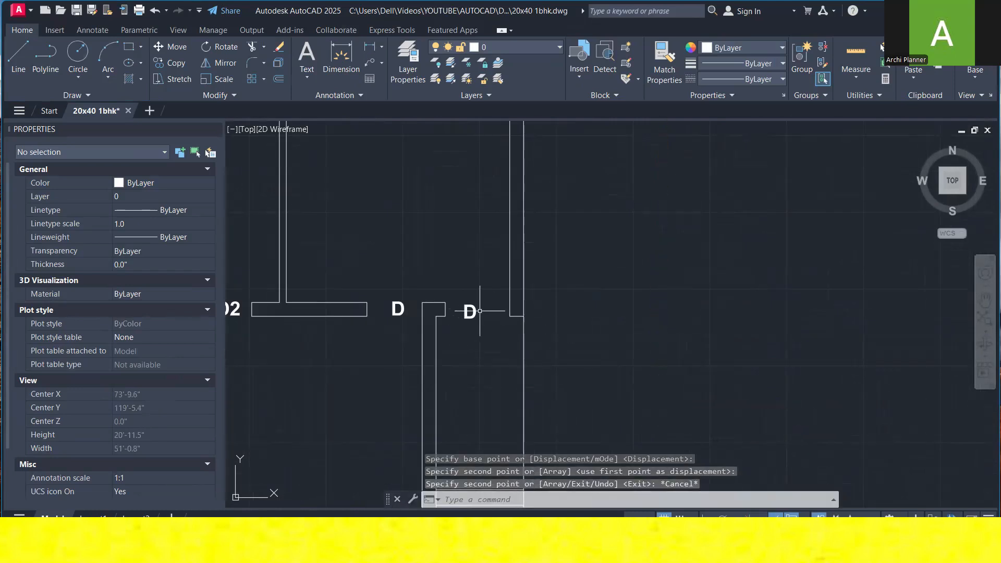
# - Change the main entrance label's text to MD
pyautogui.doubleClick(470, 312)
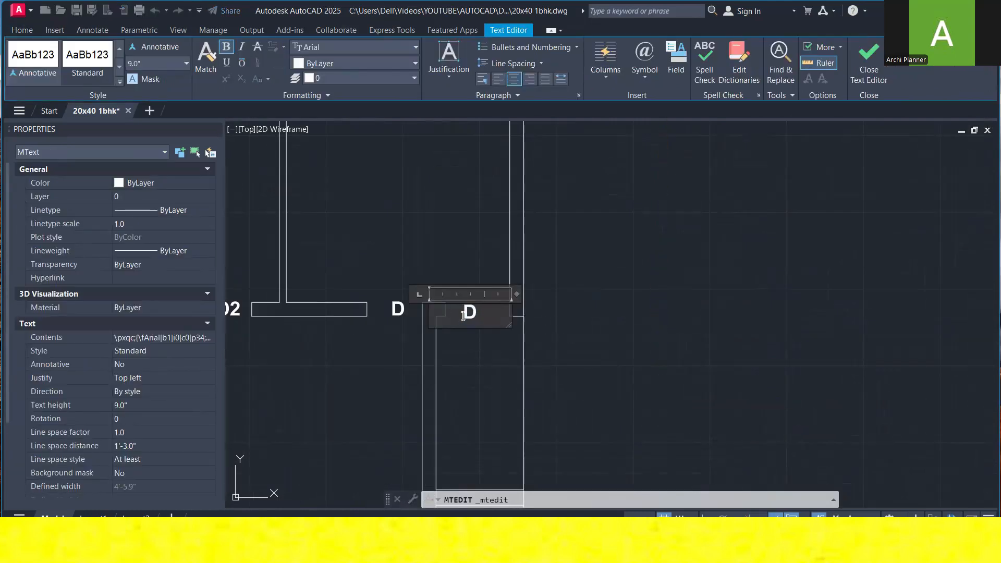
pyautogui.click(590, 301)
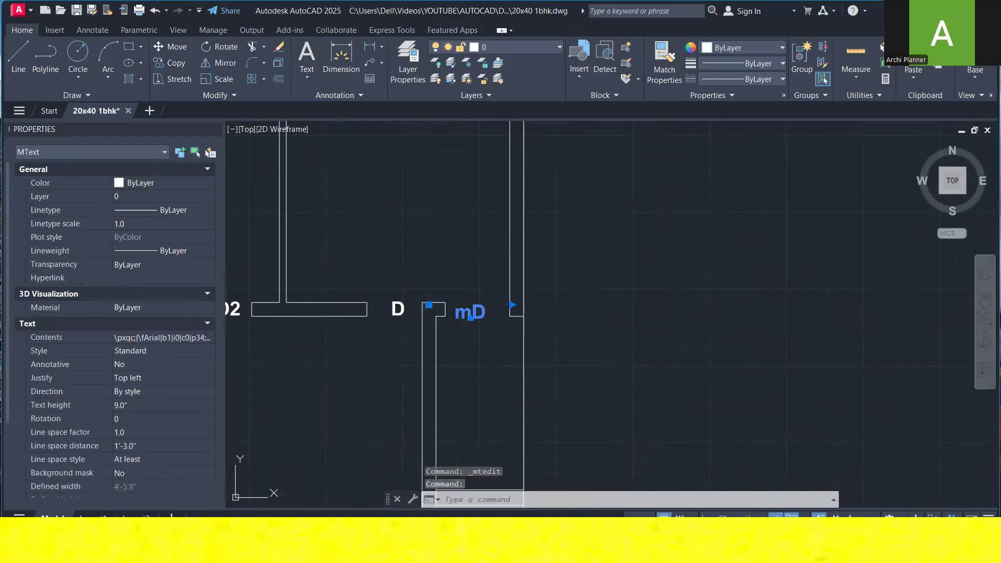
pyautogui.doubleClick(470, 315)
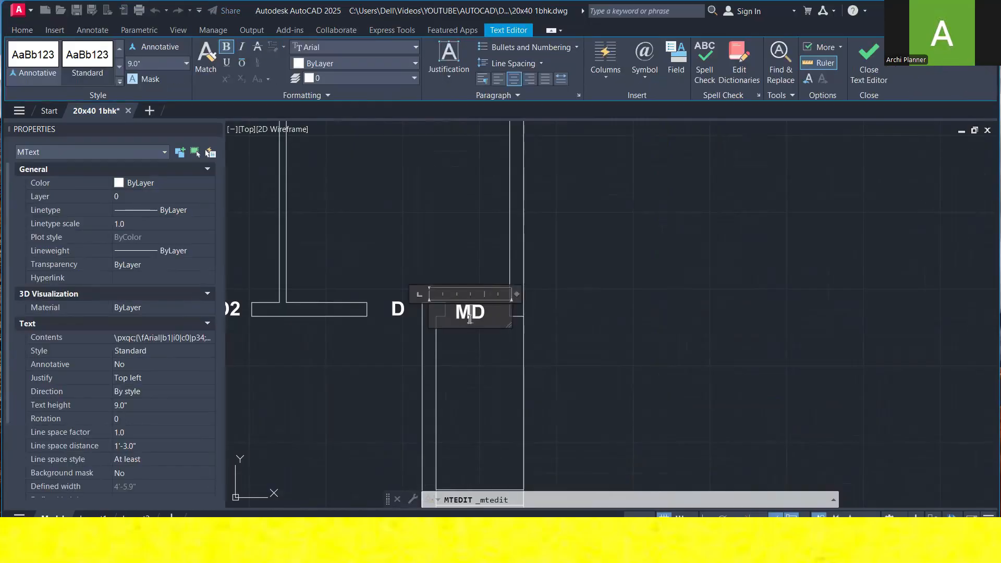
pyautogui.click(470, 257)
# - Copy a toilet ventilator with its V label from an existing plan onto the outer wall, just below the small rooms' partition
pyautogui.scroll(-8, 420, 298)
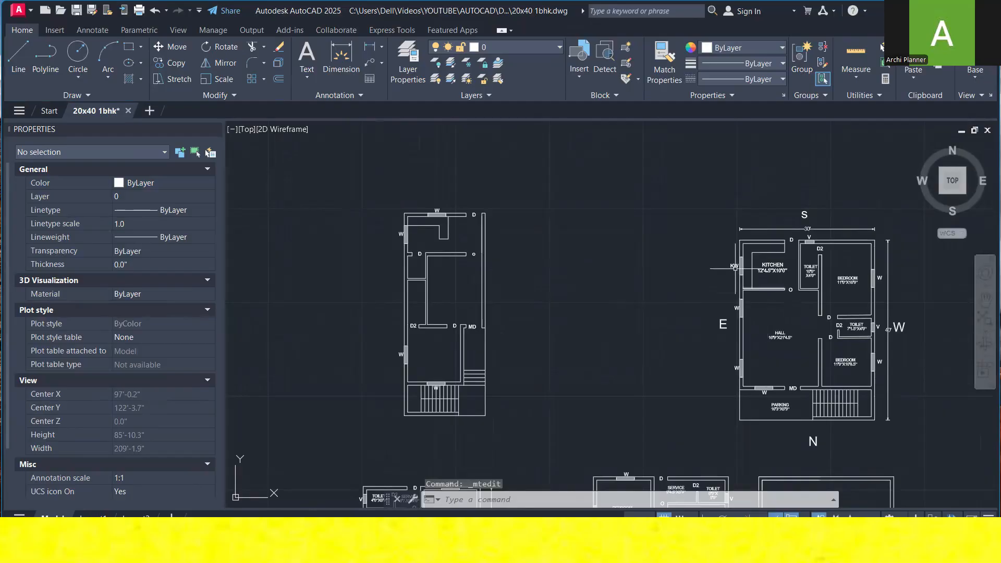
pyautogui.moveTo(769, 304); pyautogui.dragTo(682, 205, button='middle')
pyautogui.moveTo(579, 394); pyautogui.dragTo(669, 275, button='middle')
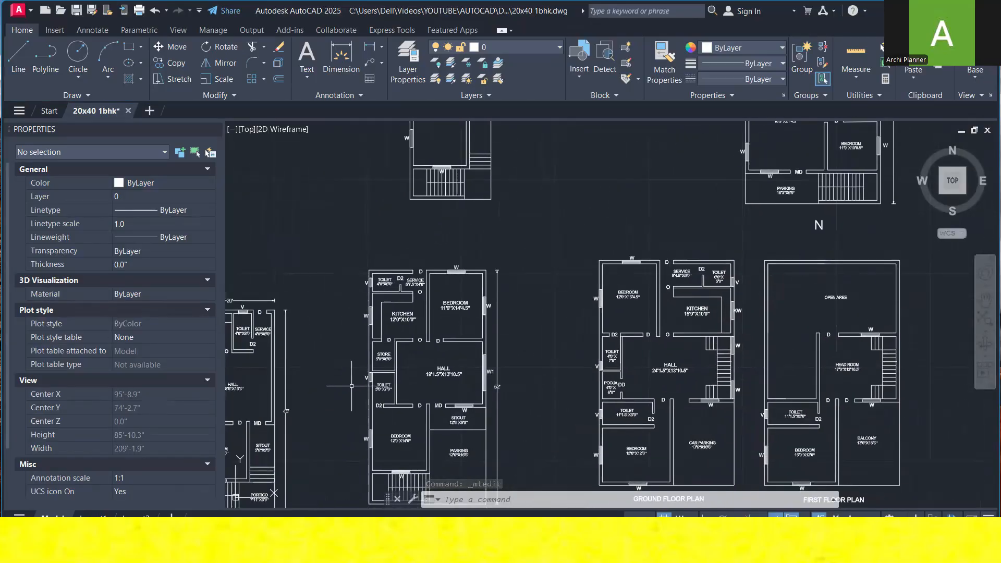
pyautogui.scroll(5, 352, 386)
pyautogui.click(417, 275)
pyautogui.click(501, 359)
pyautogui.rightClick(423, 334)
pyautogui.click(487, 341)
pyautogui.click(504, 280)
pyautogui.scroll(-4, 407, 409)
pyautogui.scroll(-5, 413, 400)
pyautogui.scroll(8, 493, 271)
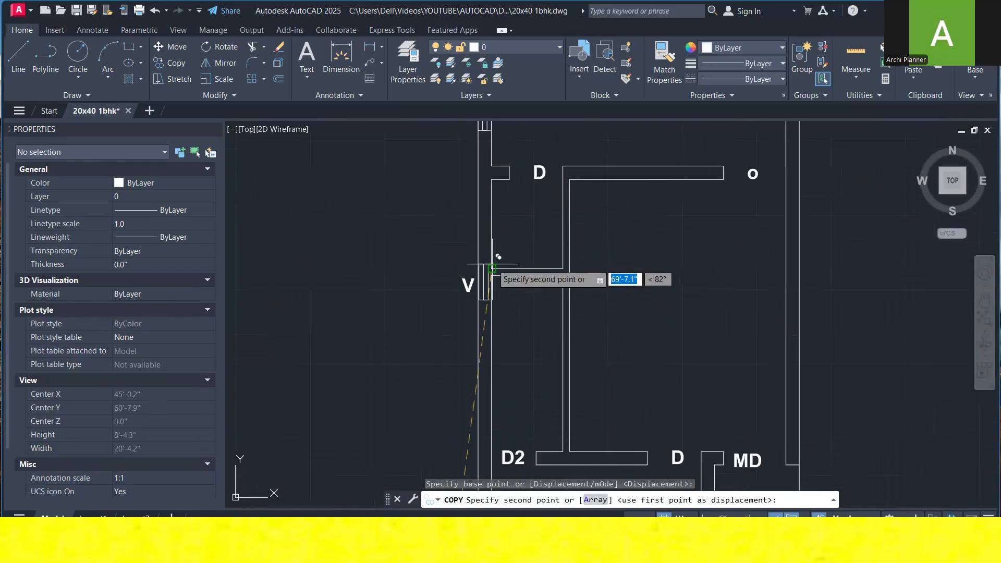
pyautogui.click(492, 275)
pyautogui.scroll(-5, 476, 230)
pyautogui.press('Escape')
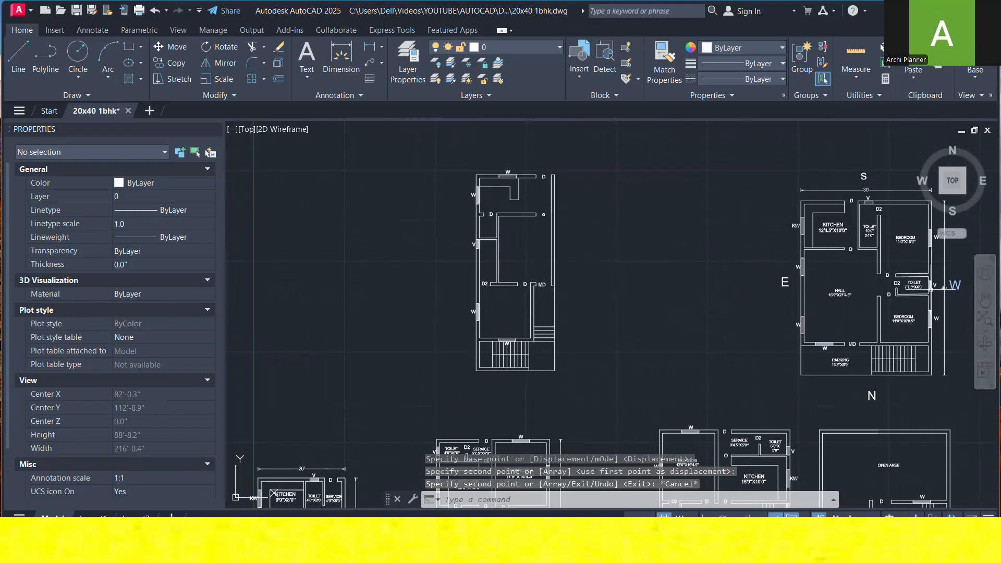
# - Copy the lower BEDROOM label from the finished 30'x40' plan into the lower room of the new plan
pyautogui.click(904, 320)
pyautogui.rightClick(904, 319)
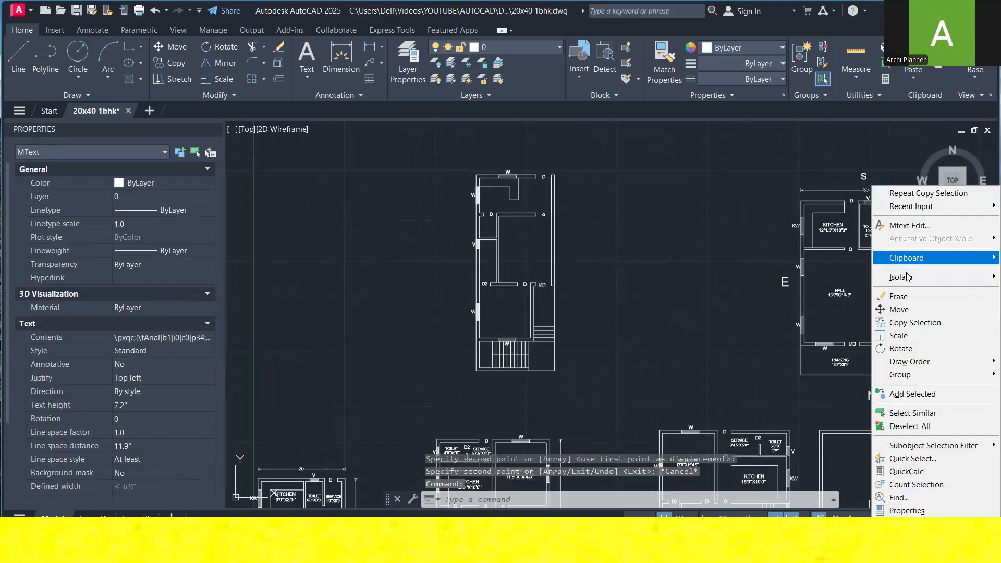
pyautogui.click(935, 324)
pyautogui.click(906, 331)
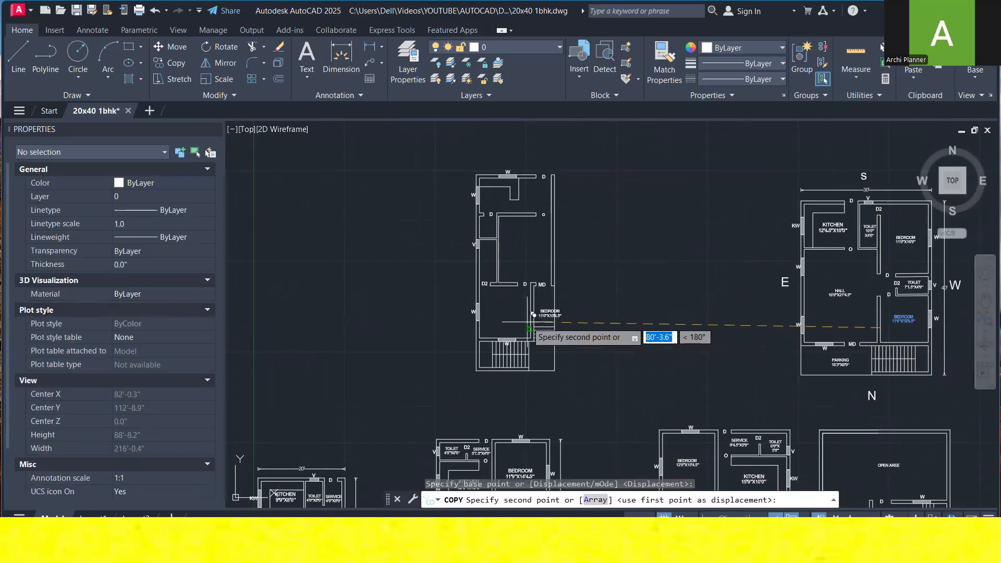
pyautogui.scroll(5, 522, 334)
pyautogui.click(338, 318)
pyautogui.press('Escape')
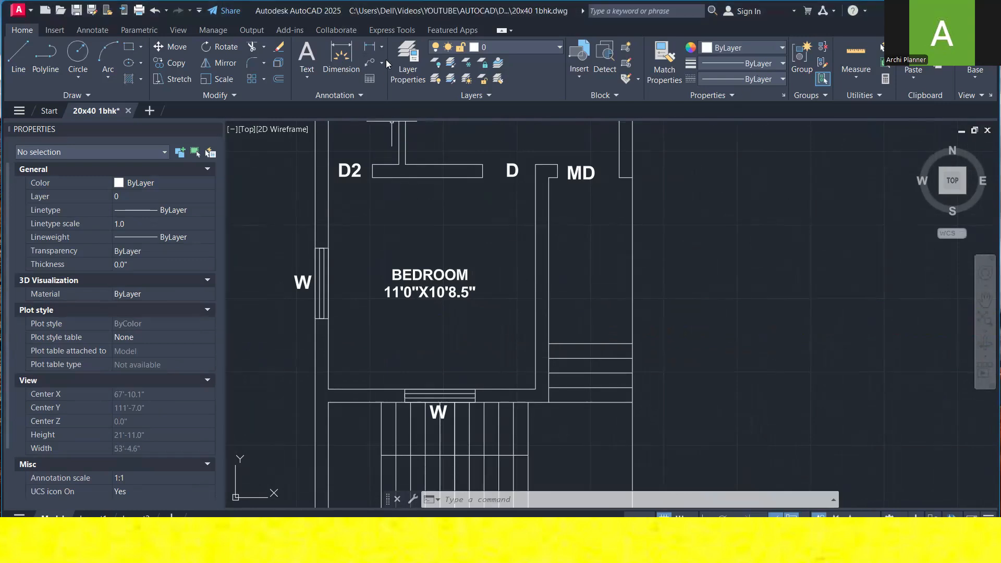
# - Measure the lower bedroom and change the size in its label to 11'9"X12'0"
pyautogui.click(850, 61)
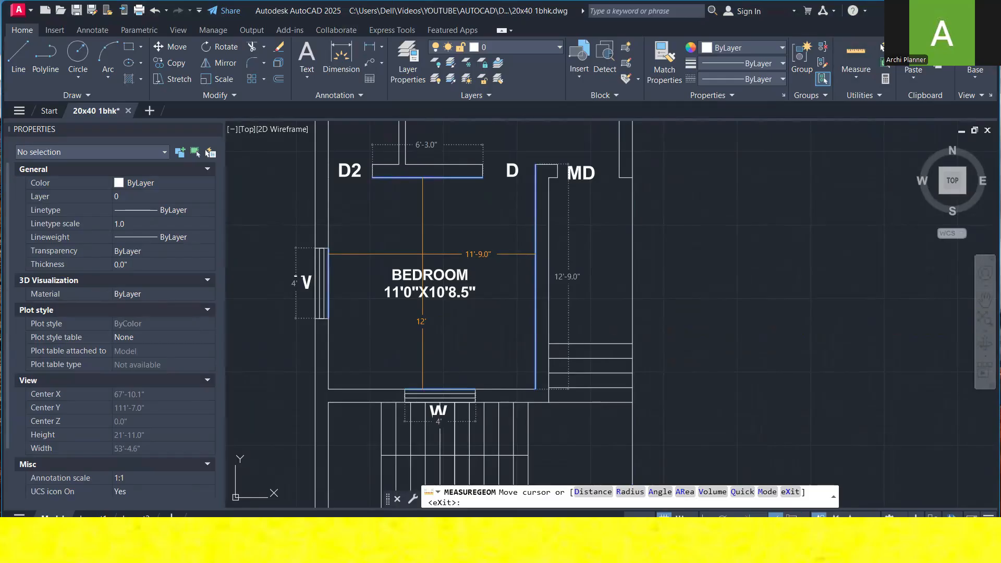
pyautogui.press('Escape')
pyautogui.click(408, 292)
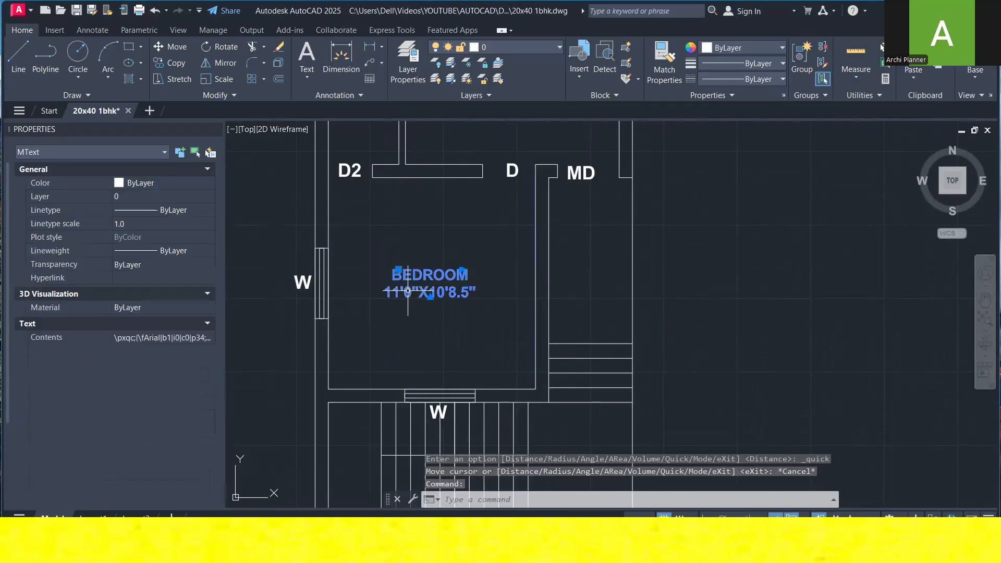
pyautogui.doubleClick(411, 293)
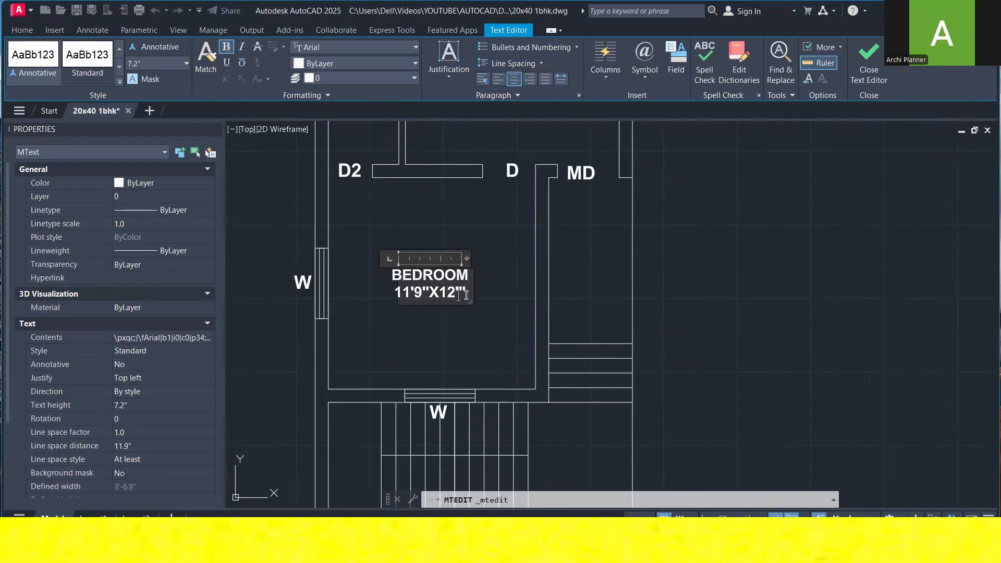
pyautogui.click(864, 61)
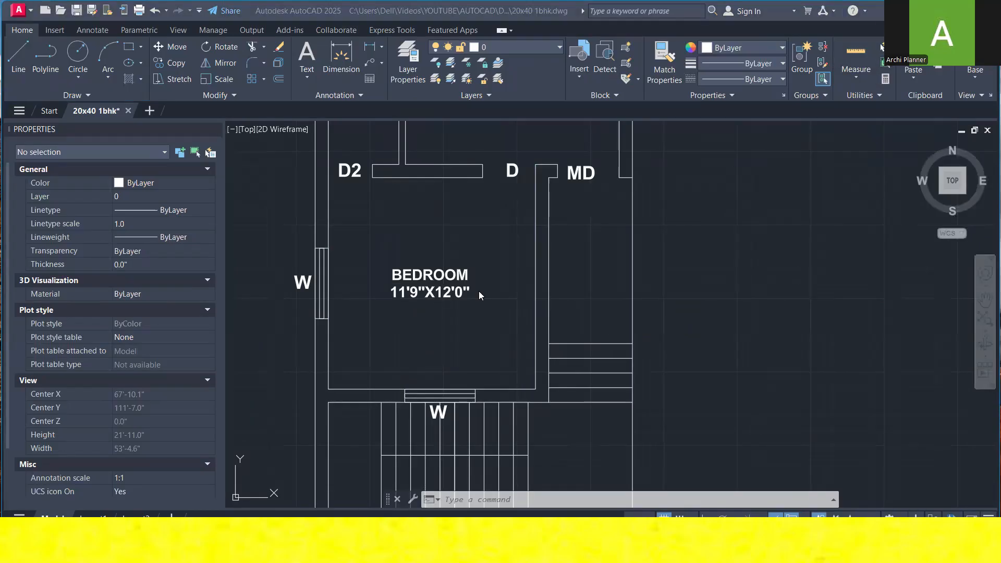
# - Copy the BEDROOM label into the narrow entrance space above the steps
pyautogui.click(443, 276)
pyautogui.rightClick(443, 281)
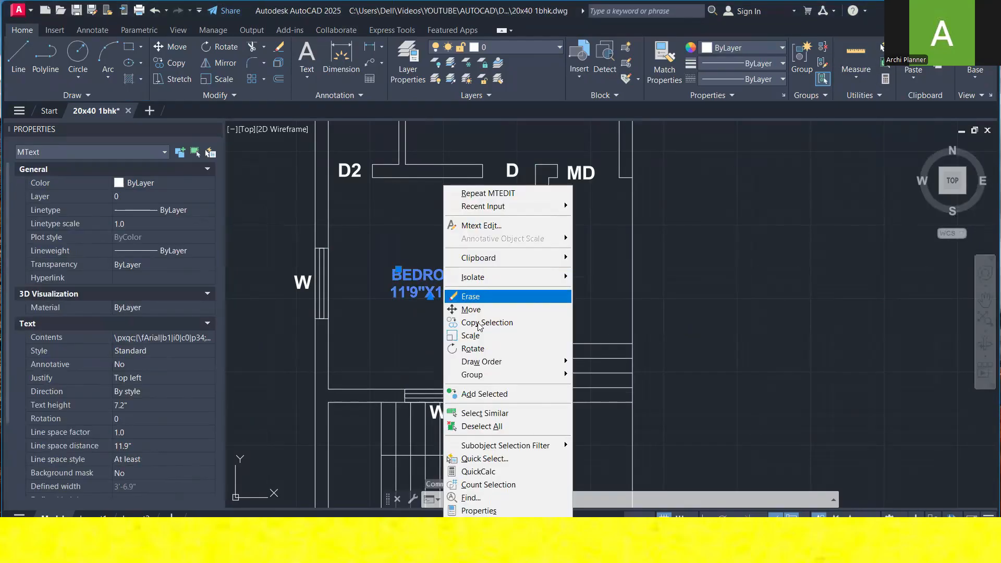
pyautogui.click(485, 323)
pyautogui.click(467, 321)
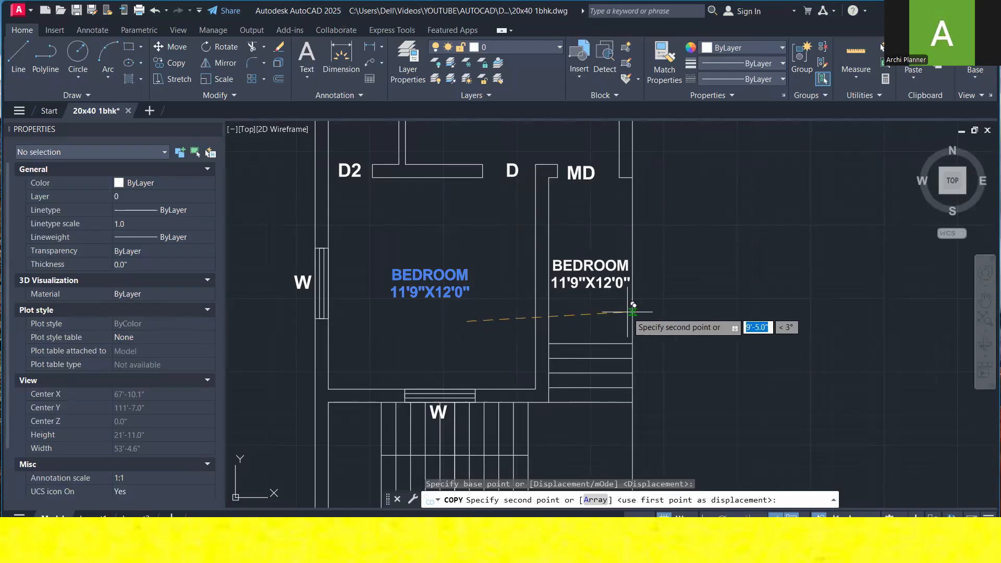
pyautogui.click(632, 313)
pyautogui.press('Return')
# - Change the room name in the copied label above the entrance steps to SITOUT
pyautogui.doubleClick(629, 270)
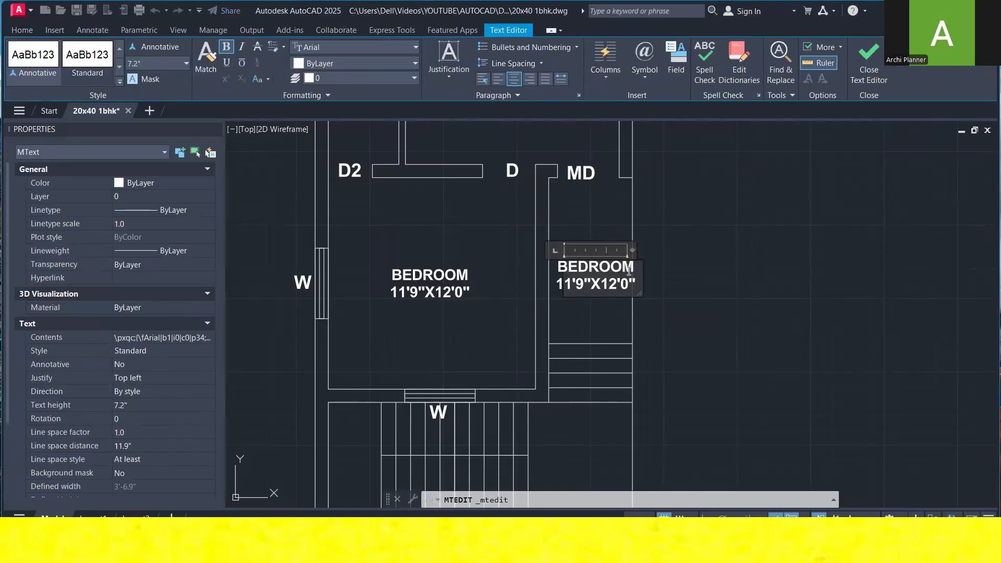
pyautogui.press('Delete')
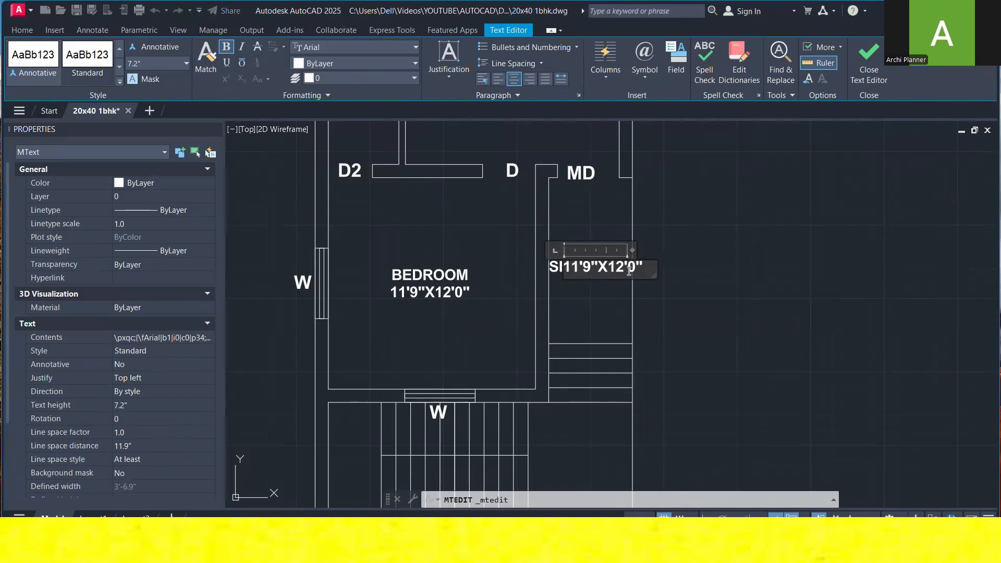
pyautogui.write('TOUT')
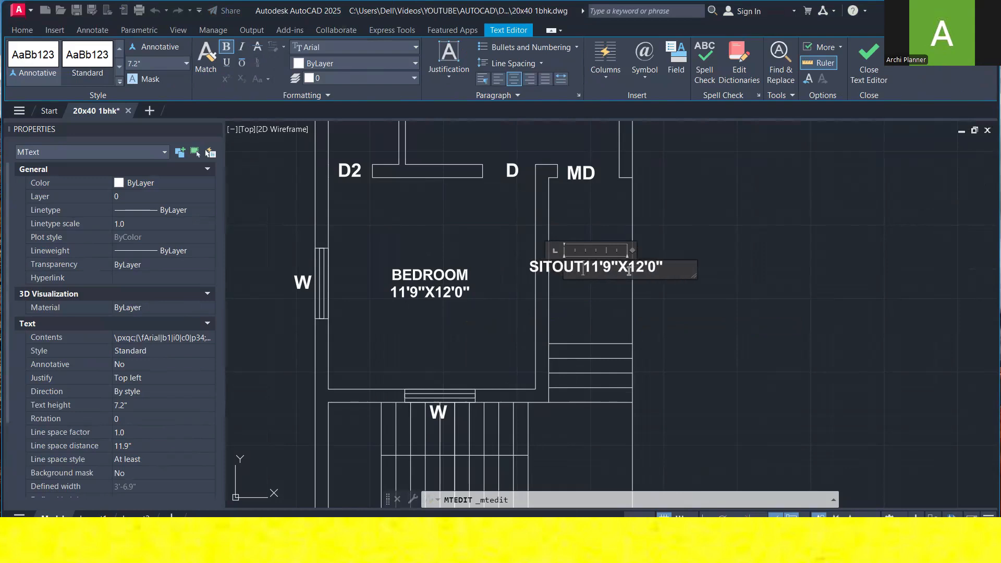
pyautogui.press('Return')
pyautogui.click(718, 257)
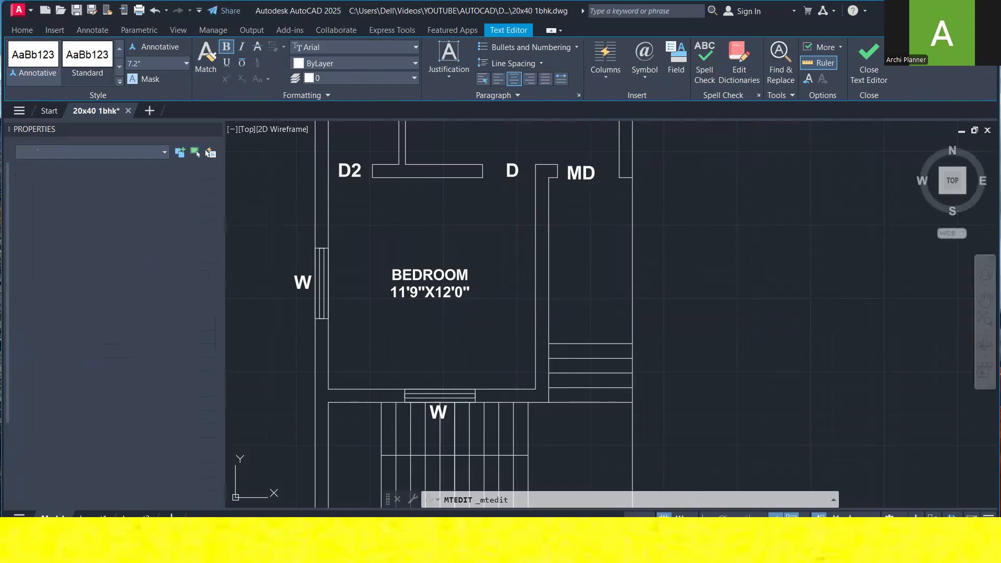
# - Measure the sitout and change the size in its label to 4'9"X9'5"
pyautogui.click(856, 53)
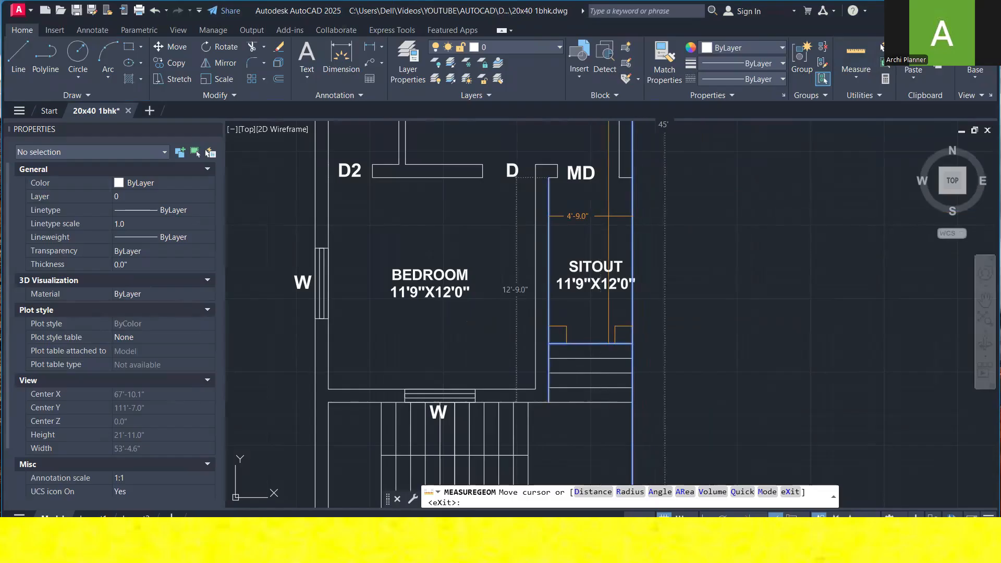
pyautogui.press('Escape')
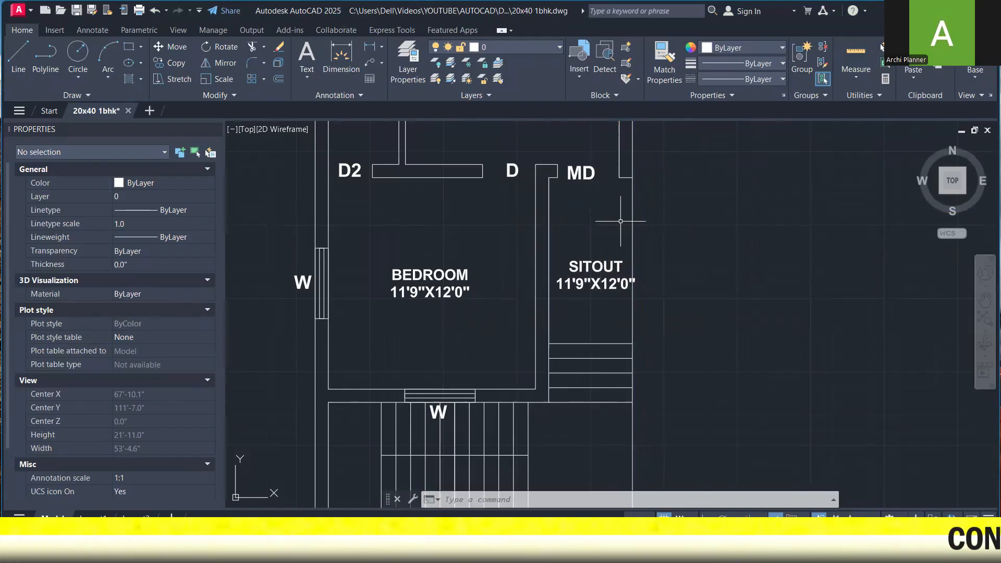
pyautogui.doubleClick(568, 280)
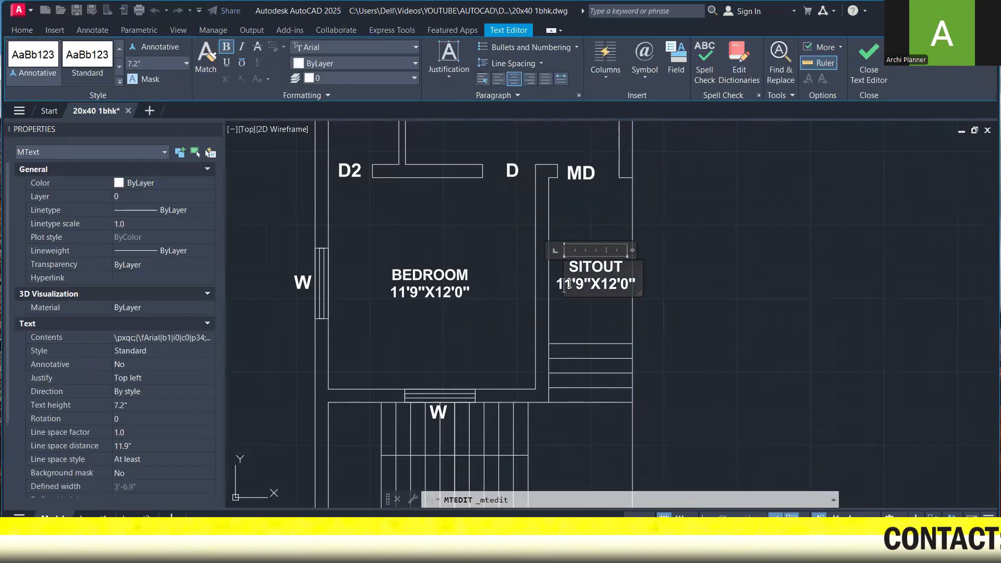
pyautogui.press('BackSpace')
pyautogui.press('Delete')
pyautogui.write('4')
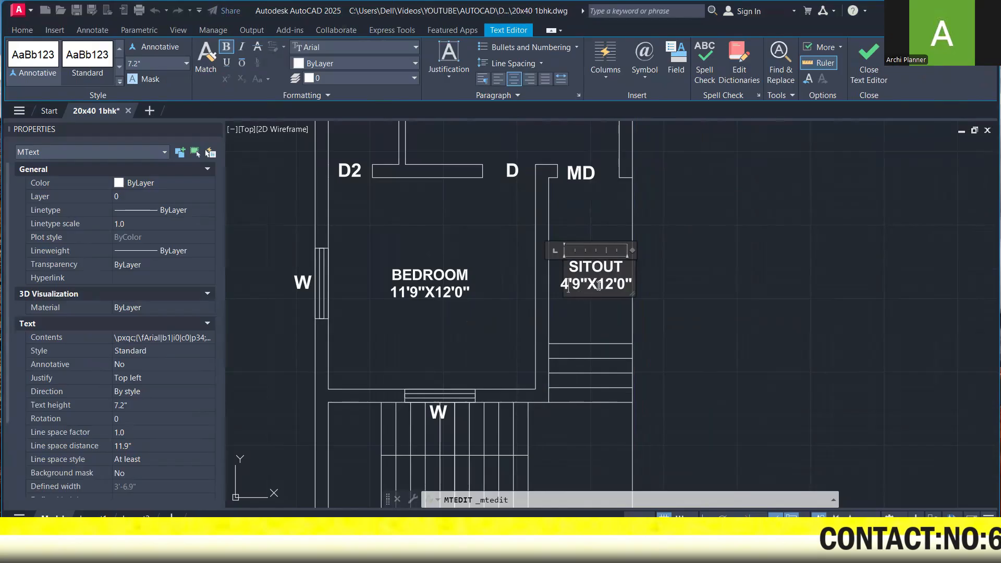
pyautogui.press('BackSpace')
pyautogui.press('BackSpace')
pyautogui.write('9')
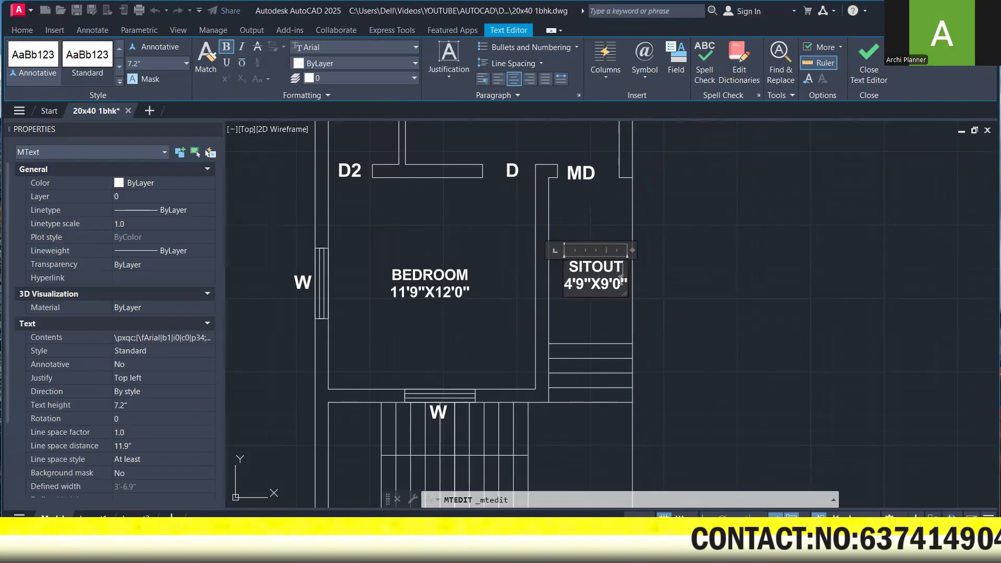
pyautogui.press('BackSpace')
pyautogui.press('BackSpace')
pyautogui.write("'5")
pyautogui.click(671, 282)
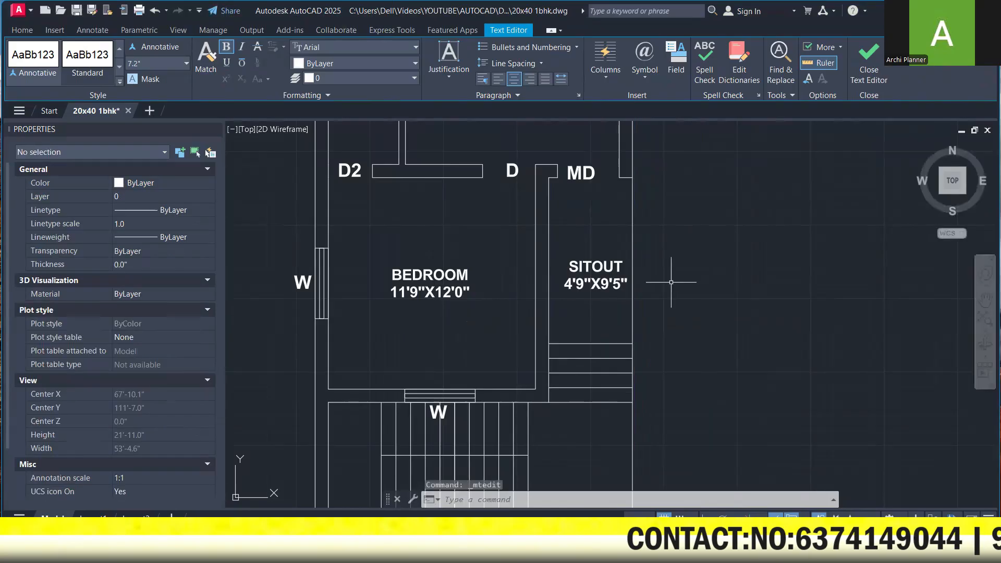
# - Copy the BEDROOM label into the large central room above the bedroom
pyautogui.scroll(-4, 615, 307)
pyautogui.moveTo(606, 329); pyautogui.dragTo(535, 395, button='middle')
pyautogui.click(471, 364)
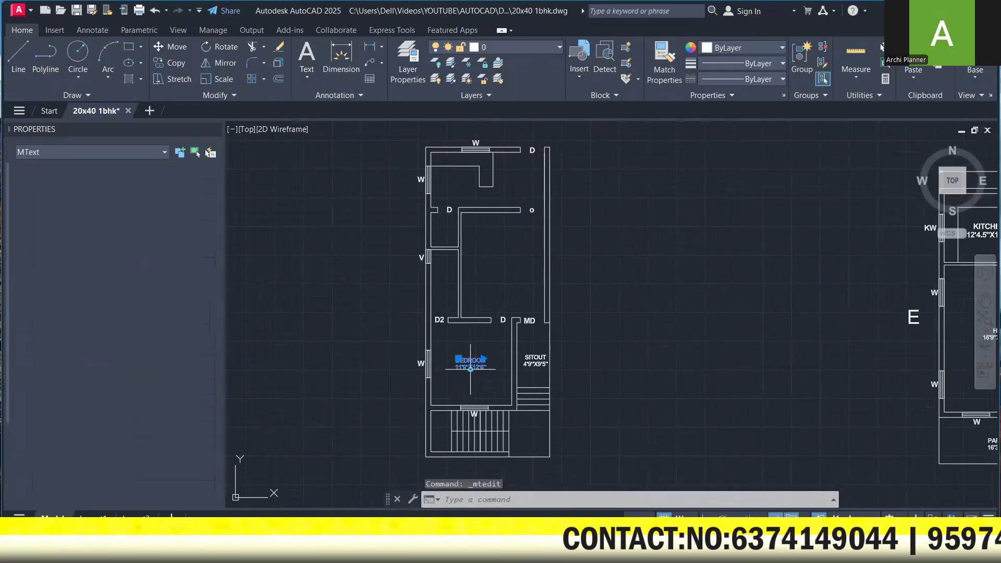
pyautogui.rightClick(509, 365)
pyautogui.click(544, 323)
pyautogui.click(590, 319)
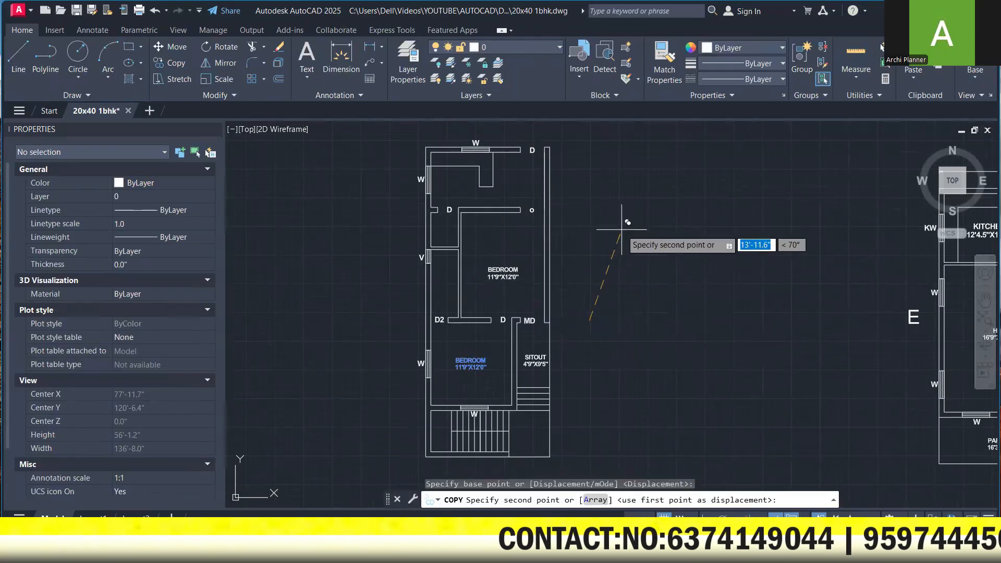
pyautogui.click(622, 220)
pyautogui.press('Escape')
# - Change the room name in the copied label in the central room to HALL
pyautogui.scroll(3, 551, 248)
pyautogui.doubleClick(500, 270)
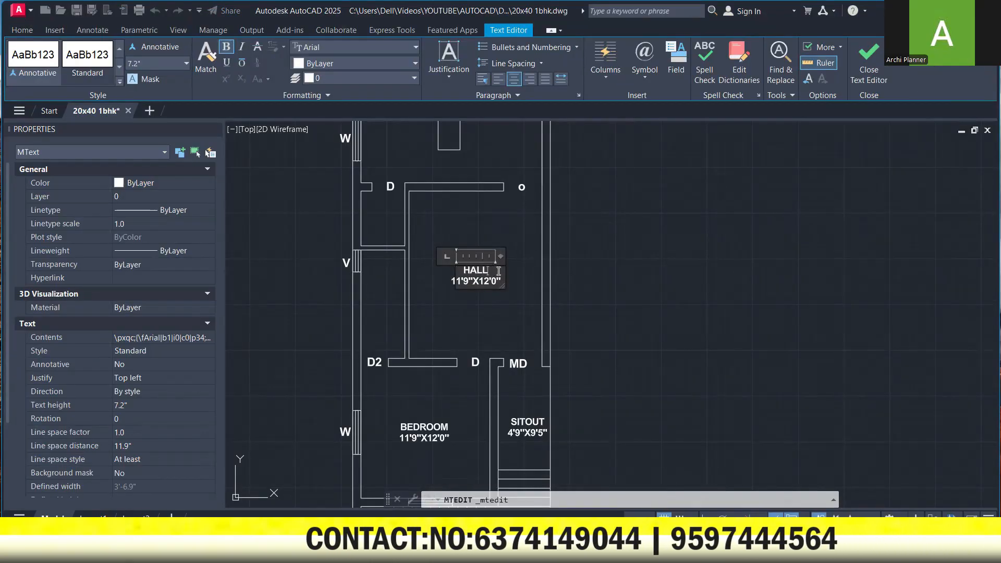
pyautogui.click(619, 288)
# - Measure the hall and change the size in its label to 12'1.5"X15'0"
pyautogui.click(856, 54)
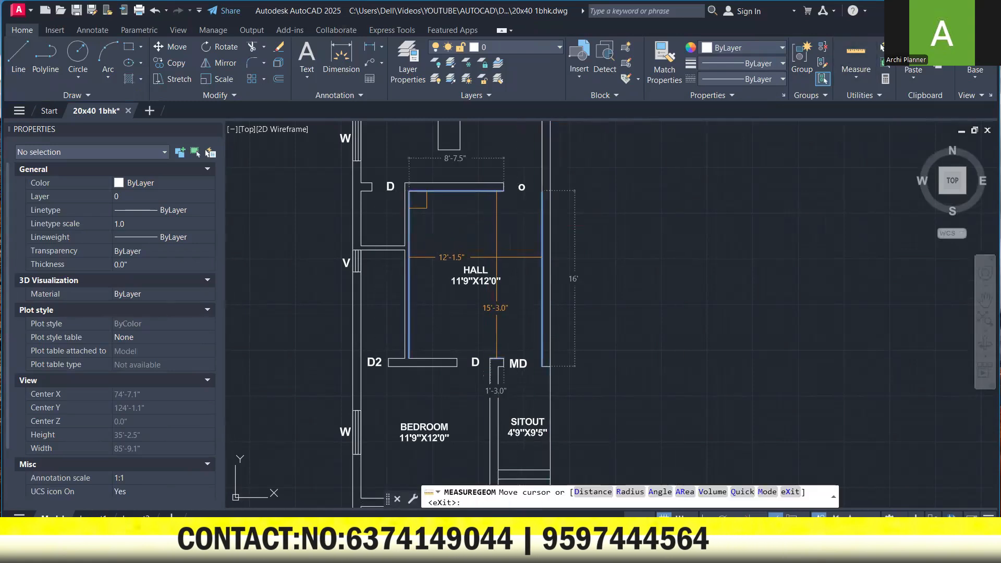
pyautogui.press('Escape')
pyautogui.doubleClick(462, 280)
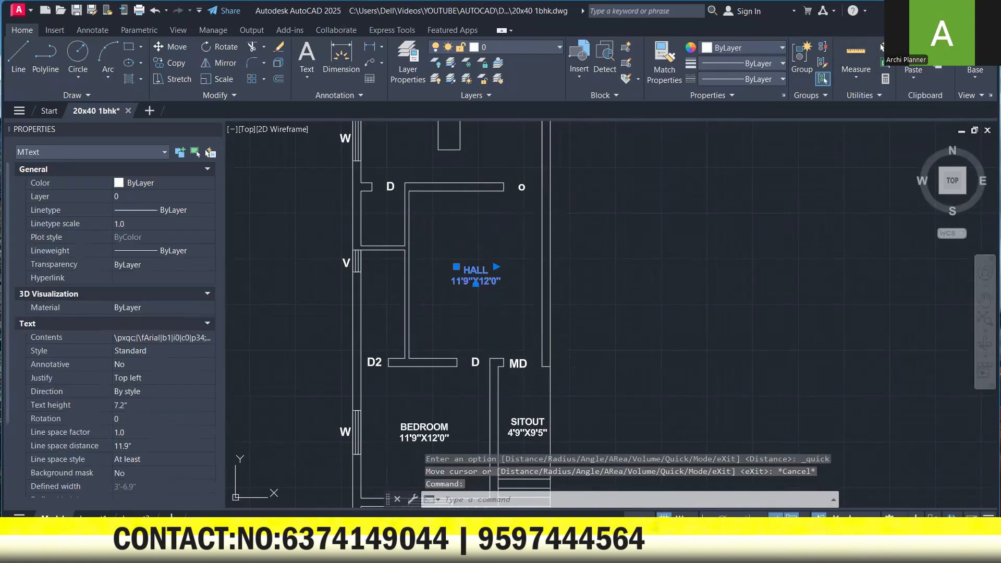
pyautogui.press('BackSpace')
pyautogui.press('BackSpace')
pyautogui.write('12')
pyautogui.press('BackSpace')
pyautogui.write('10')
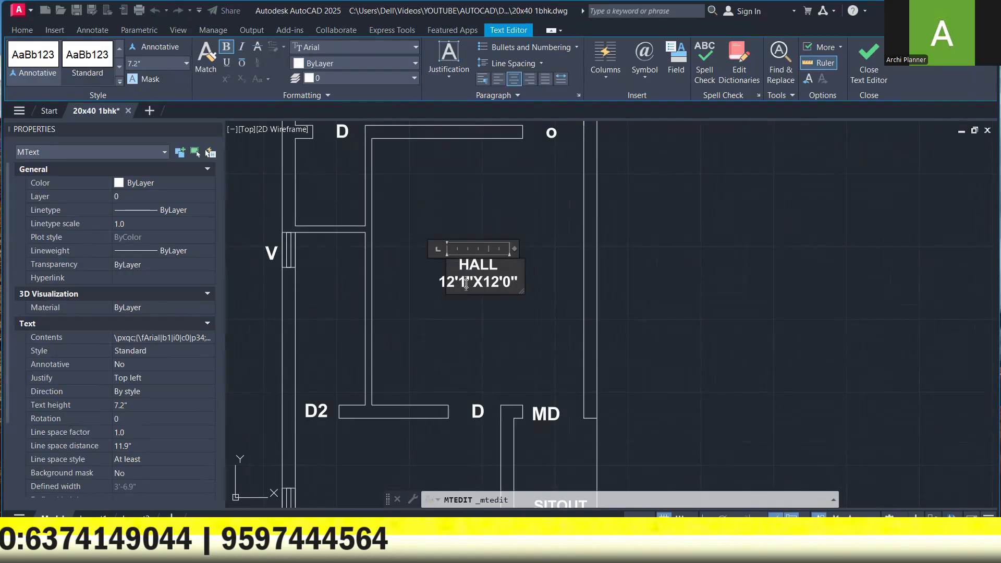
pyautogui.press('BackSpace')
pyautogui.write('.5')
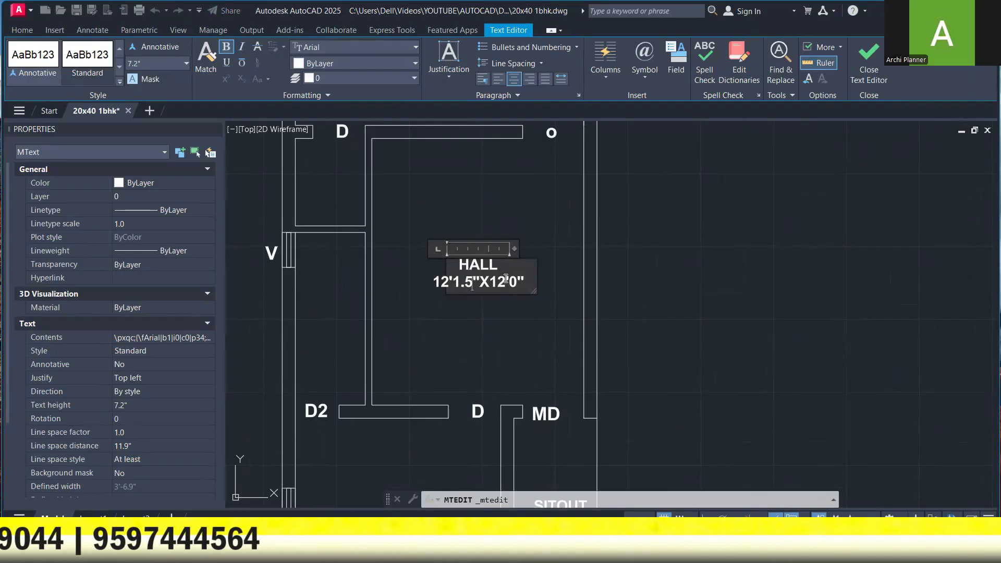
pyautogui.press('BackSpace')
pyautogui.write('5')
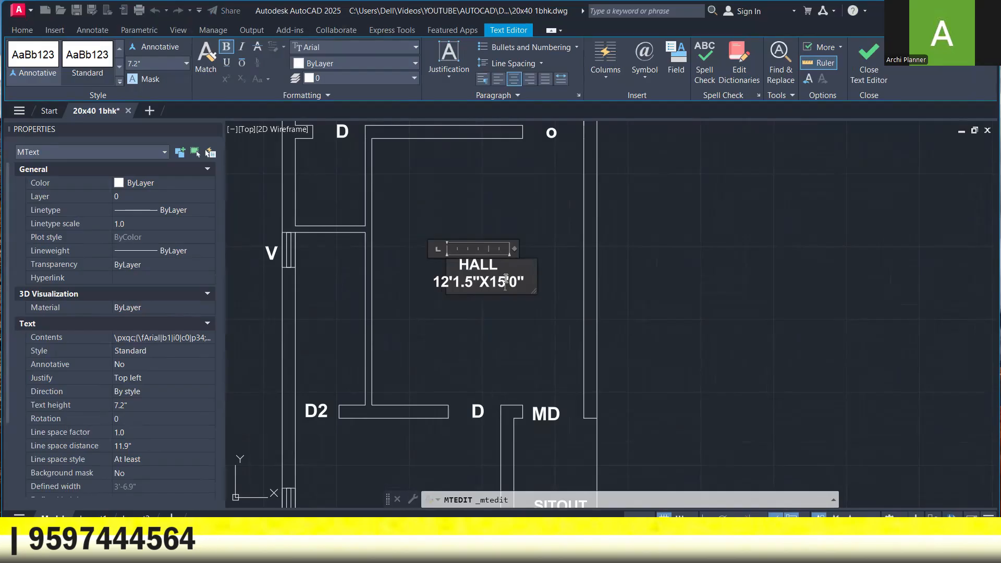
pyautogui.click(568, 213)
# - Copy the TOILET label from the finished 30'x40' plan into the narrow room beside the hall with the V ventilator
pyautogui.scroll(-6, 525, 256)
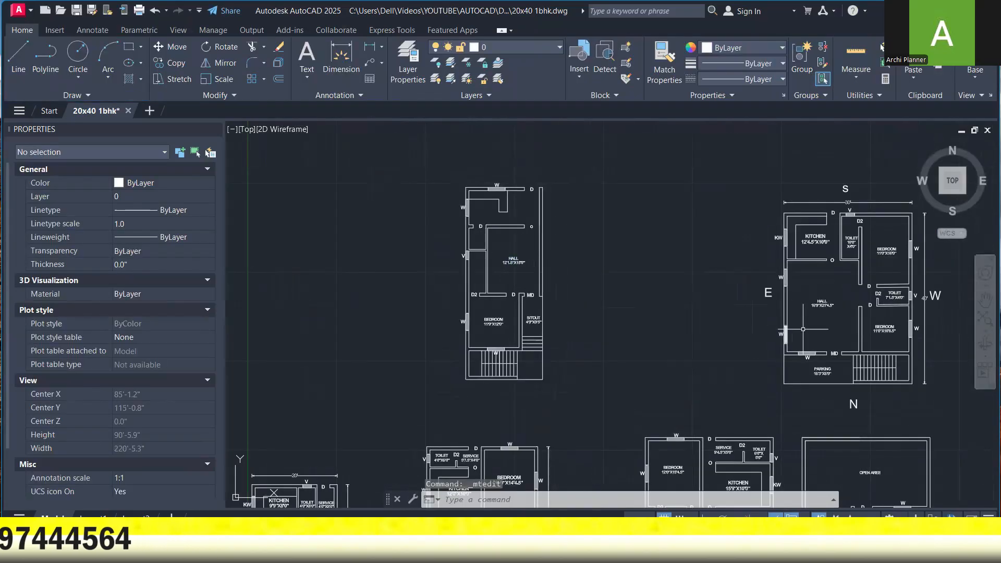
pyautogui.scroll(2, 861, 242)
pyautogui.click(845, 243)
pyautogui.rightClick(845, 243)
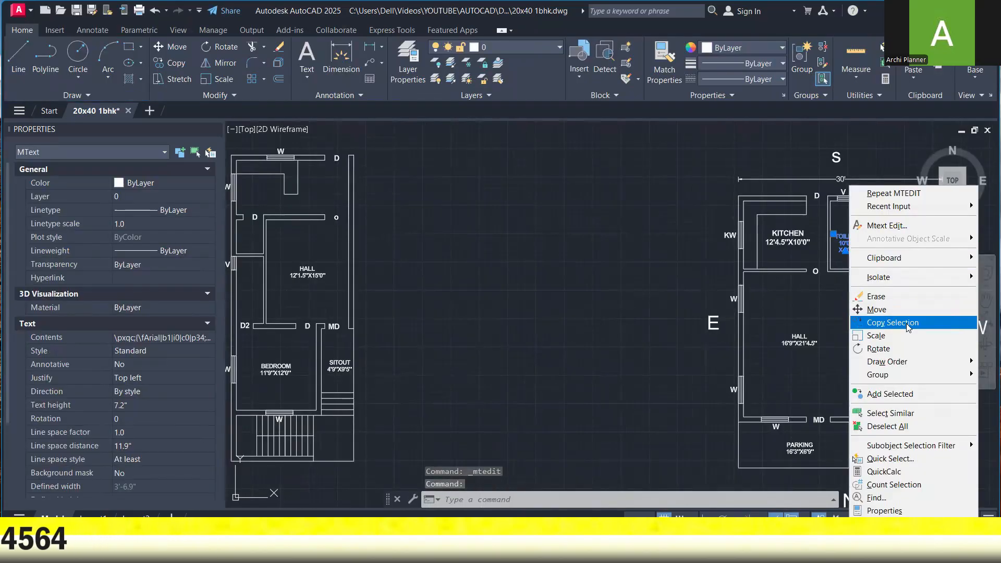
pyautogui.click(908, 321)
pyautogui.click(857, 251)
pyautogui.moveTo(380, 379); pyautogui.dragTo(525, 420, button='middle')
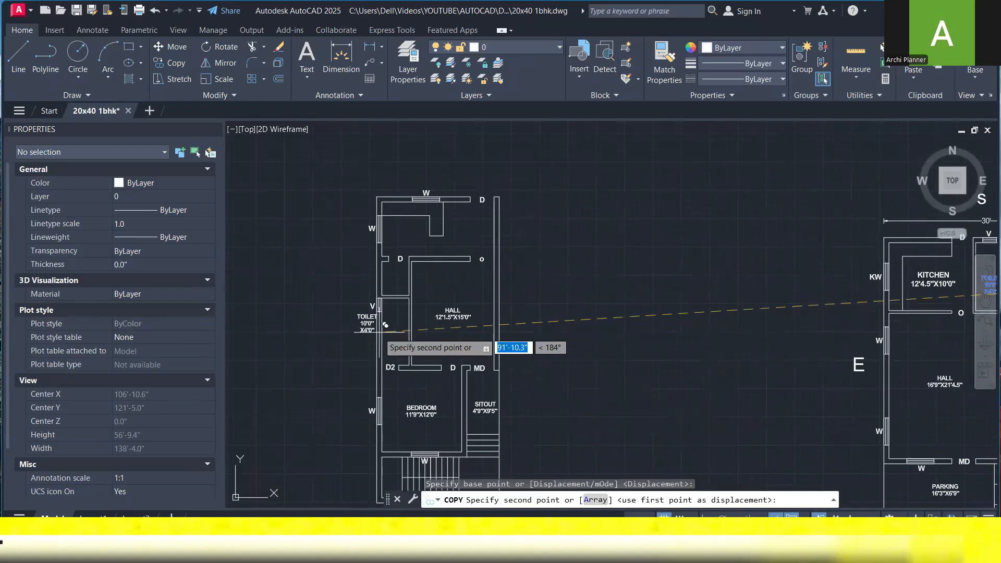
pyautogui.scroll(6, 380, 331)
pyautogui.click(553, 368)
pyautogui.scroll(-5, 552, 368)
# - Measure the toilet and change the size in its label to 4'0"X9'10.5"
pyautogui.click(856, 57)
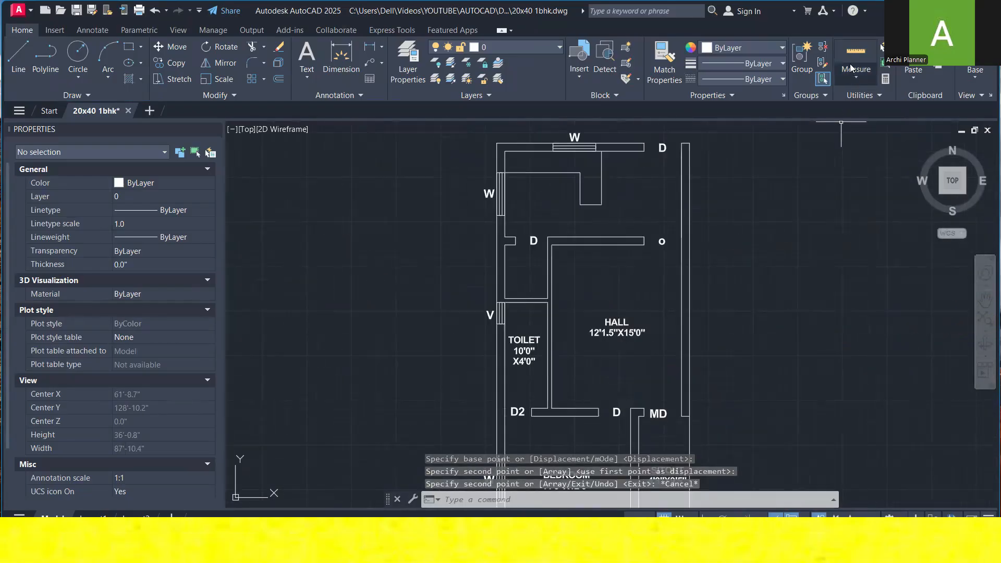
pyautogui.scroll(2, 555, 371)
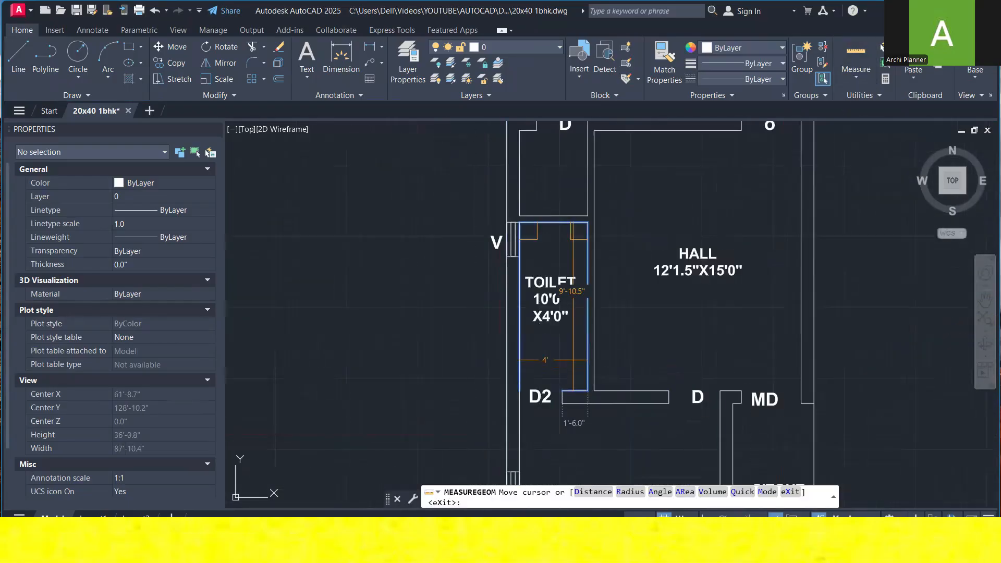
pyautogui.press('Escape')
pyautogui.doubleClick(549, 300)
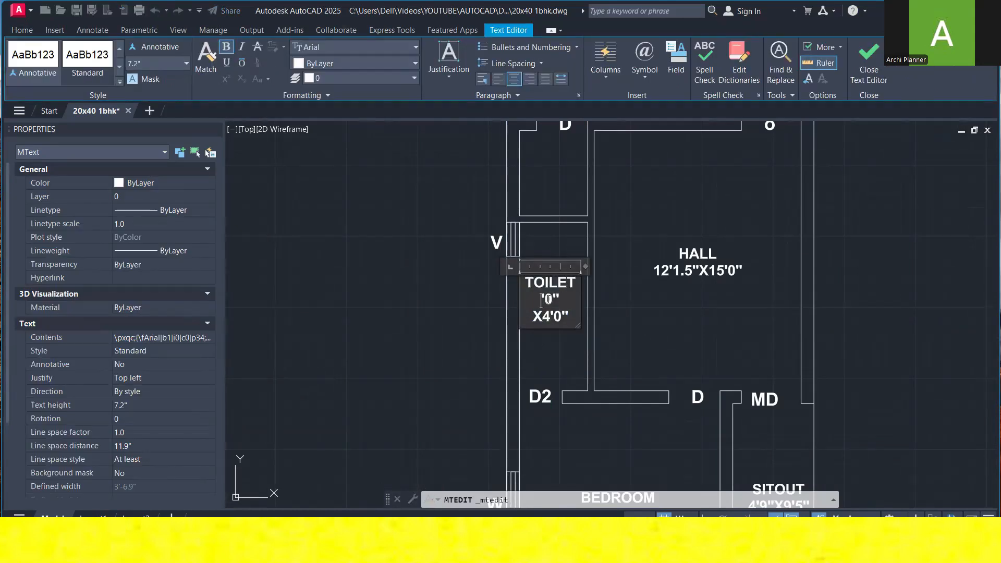
pyautogui.write('.5')
pyautogui.press('BackSpace')
pyautogui.write('4')
pyautogui.press('BackSpace')
pyautogui.press('BackSpace')
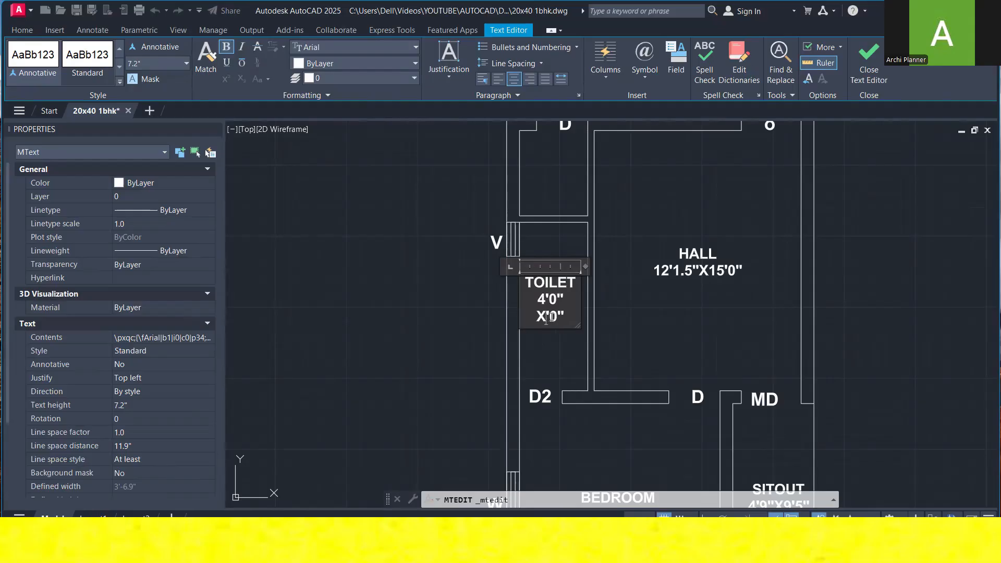
pyautogui.write('0.5')
pyautogui.click(598, 326)
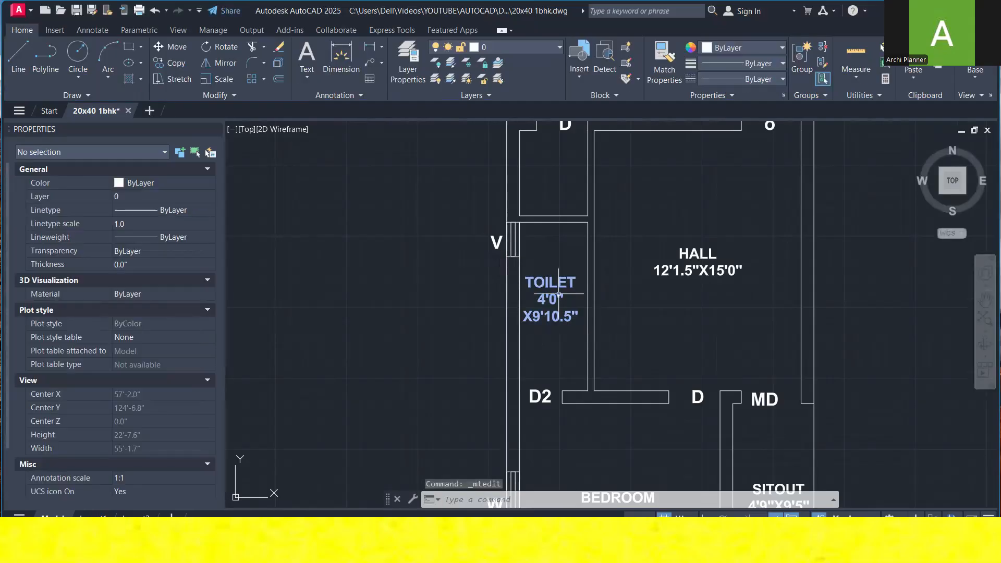
pyautogui.click(558, 294)
pyautogui.rightClick(573, 265)
pyautogui.click(584, 321)
pyautogui.scroll(4, 580, 319)
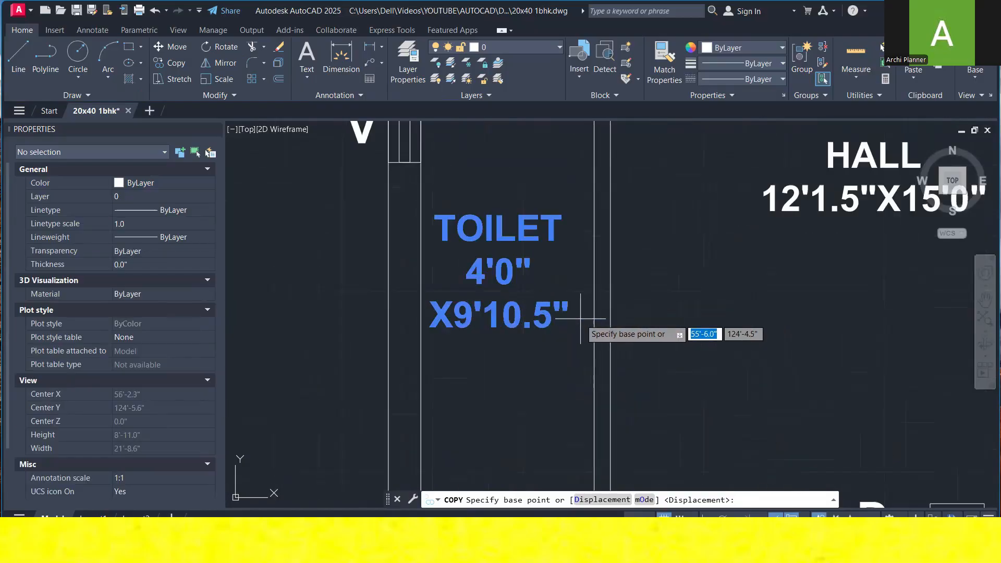
pyautogui.press('Escape')
# - Move the TOILET label slightly east so it sits centrally between the toilet walls
pyautogui.click(580, 318)
pyautogui.click(547, 294)
pyautogui.rightClick(619, 268)
pyautogui.click(661, 311)
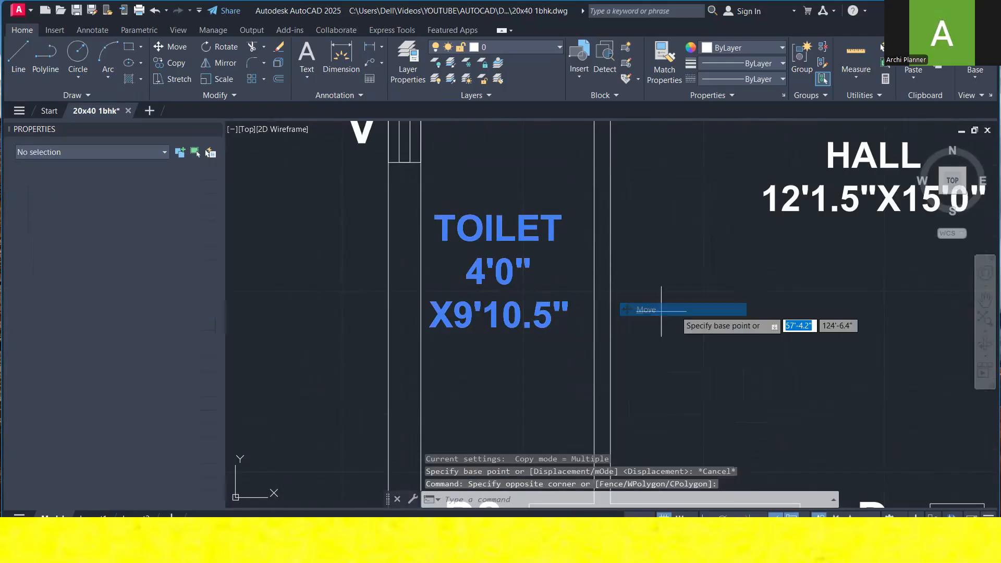
pyautogui.click(691, 310)
pyautogui.click(702, 311)
pyautogui.click(605, 348)
pyautogui.click(520, 274)
pyautogui.rightClick(524, 277)
pyautogui.press('Escape')
pyautogui.press('Escape')
# - Copy the TOILET label into the small room directly above the toilet
pyautogui.click(532, 338)
pyautogui.click(516, 313)
pyautogui.rightClick(516, 313)
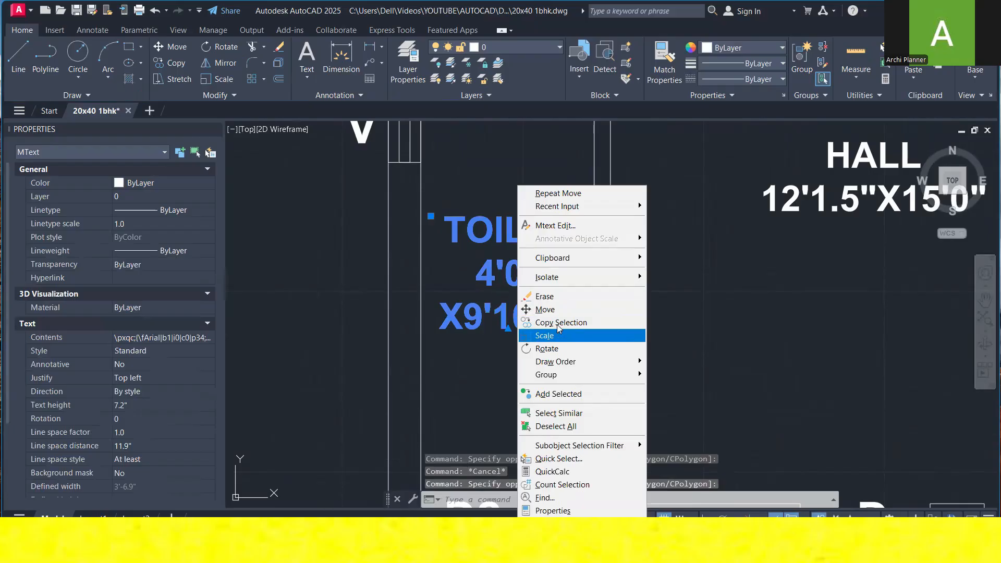
pyautogui.click(558, 325)
pyautogui.click(521, 316)
pyautogui.scroll(-4, 521, 315)
pyautogui.moveTo(519, 241); pyautogui.dragTo(529, 315, button='middle')
pyautogui.scroll(4, 527, 312)
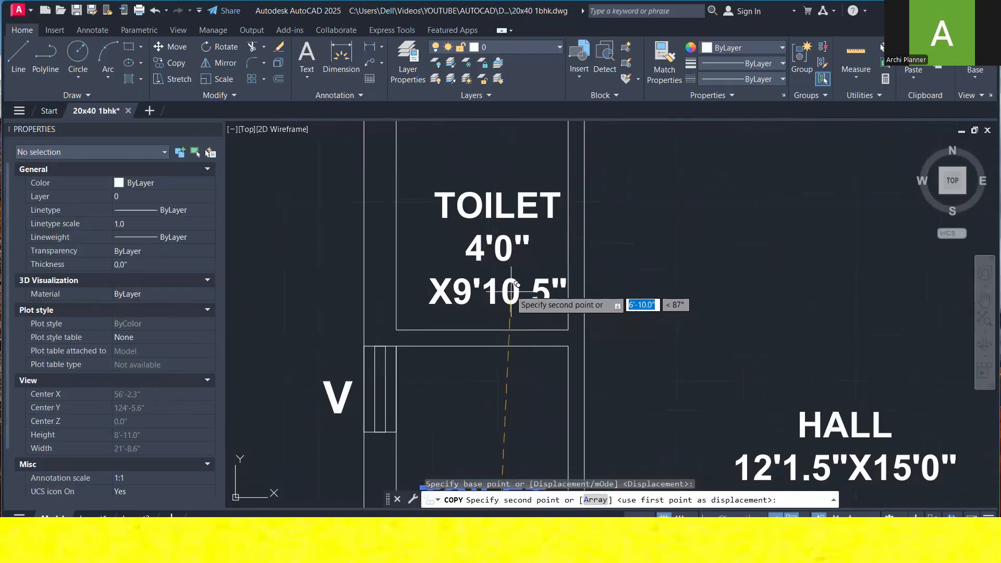
pyautogui.click(514, 284)
pyautogui.press('Escape')
# - Change the room name in the copied label above the toilet to STORE
pyautogui.doubleClick(548, 180)
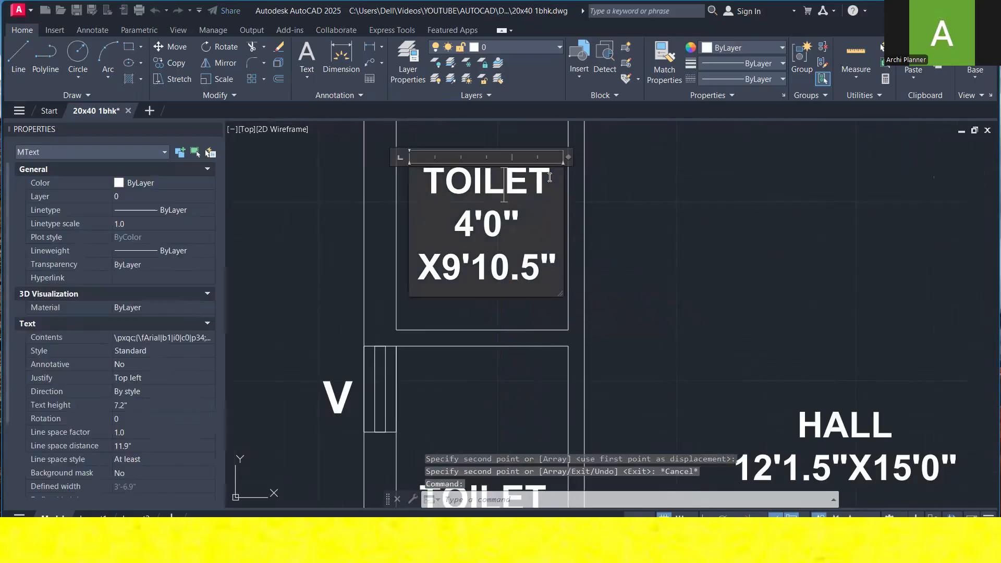
pyautogui.moveTo(549, 178); pyautogui.dragTo(420, 187)
pyautogui.press('BackSpace')
pyautogui.write('STORE')
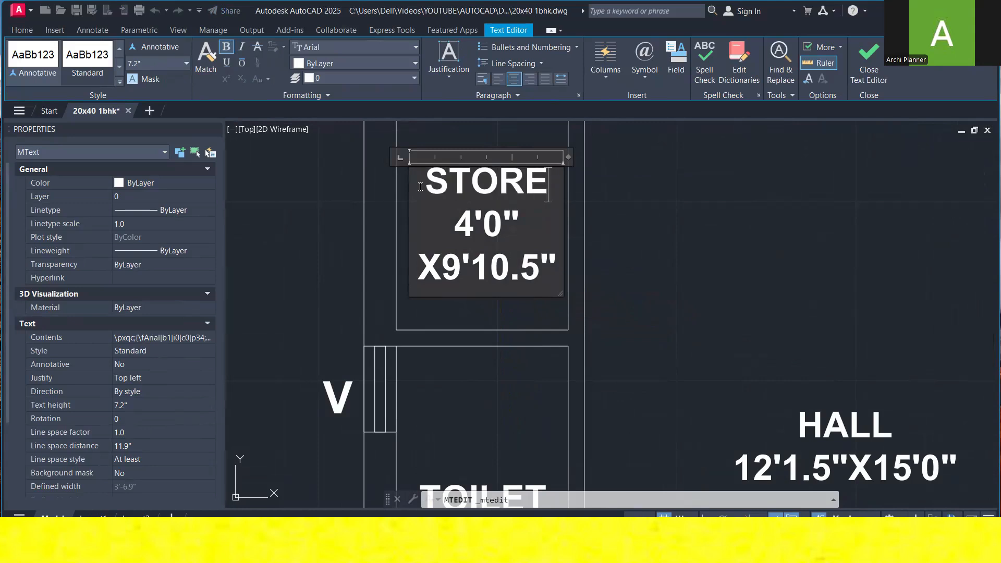
pyautogui.click(612, 258)
# - Measure the store and change the size in its label to 4'0"X5'0"
pyautogui.scroll(-2, 608, 260)
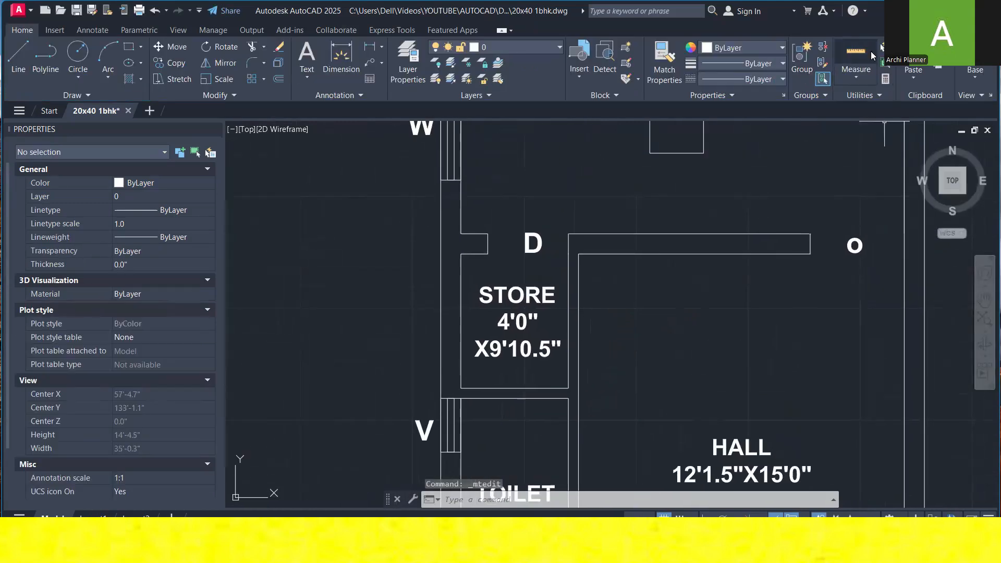
pyautogui.click(866, 52)
pyautogui.press('Escape')
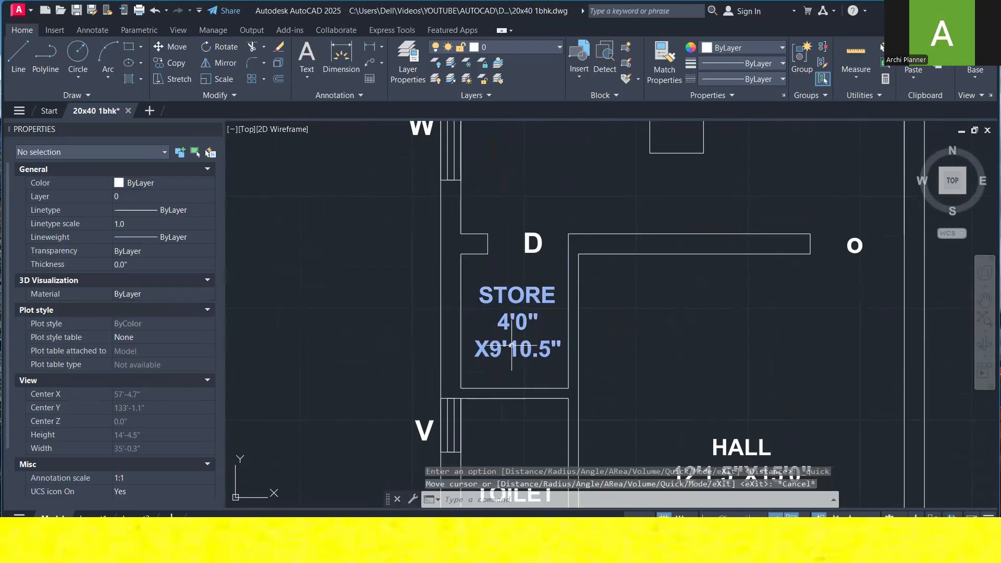
pyautogui.doubleClick(507, 349)
pyautogui.press('BackSpace')
pyautogui.write('5')
pyautogui.write('===')
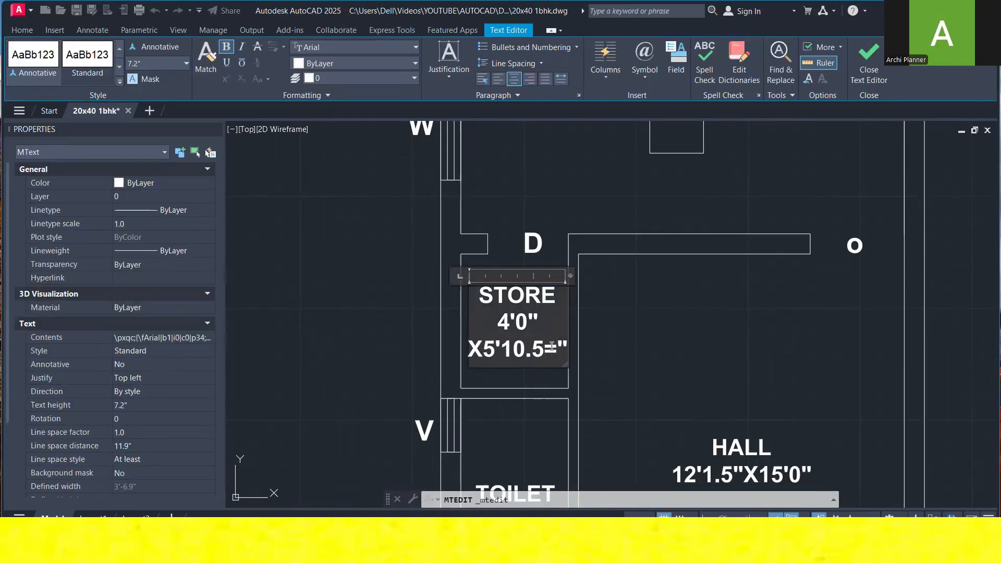
pyautogui.press('BackSpace')
pyautogui.press('BackSpace')
pyautogui.press('BackSpace')
pyautogui.press('BackSpace')
pyautogui.press('BackSpace')
pyautogui.press('BackSpace')
pyautogui.press('BackSpace')
pyautogui.write('0')
pyautogui.click(598, 365)
pyautogui.scroll(-3, 563, 323)
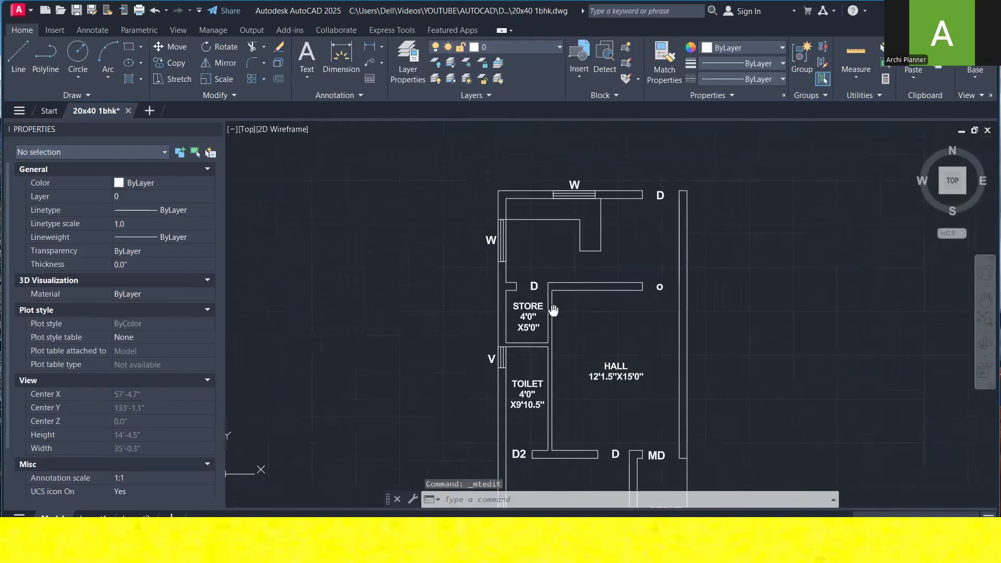
# - Copy the HALL label into the top room beside the kitchen counter
pyautogui.moveTo(553, 310); pyautogui.dragTo(549, 299, button='middle')
pyautogui.click(611, 360)
pyautogui.rightClick(646, 323)
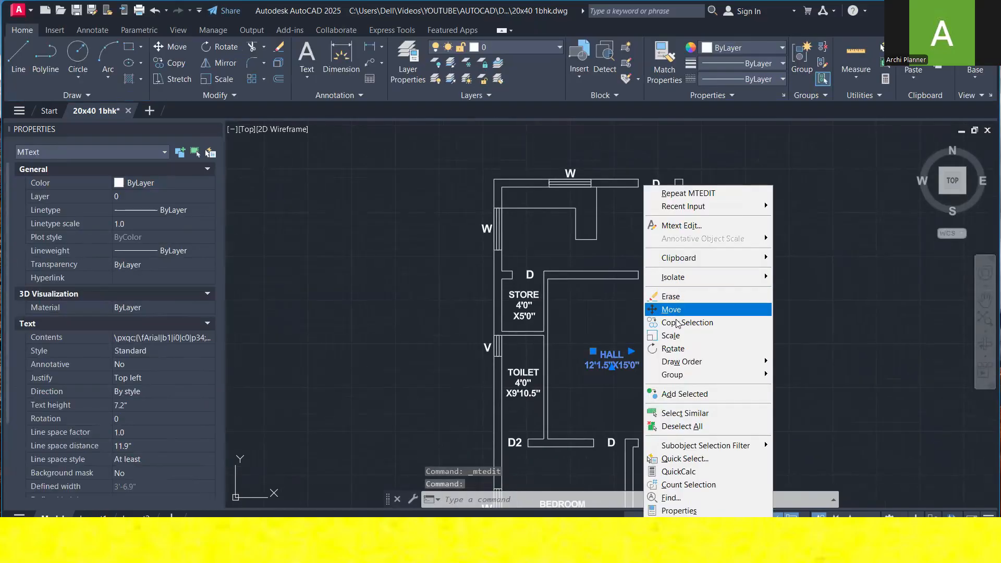
pyautogui.click(678, 324)
pyautogui.click(658, 347)
pyautogui.scroll(2, 603, 211)
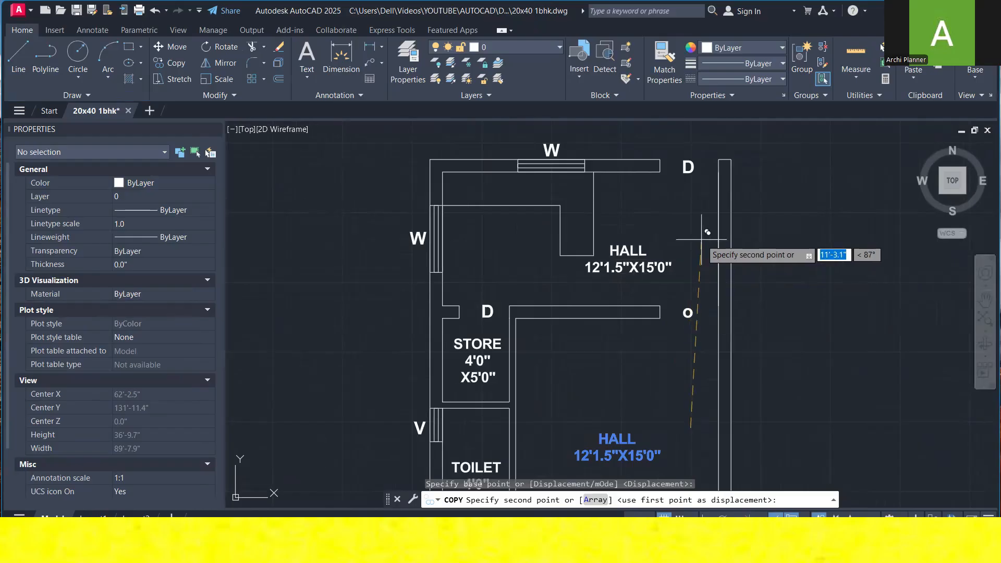
pyautogui.press('Escape')
# - Change the copied label's room name to KITCHEN & DINING and widen its text box so the name fits on one line
pyautogui.click(646, 247)
pyautogui.click(645, 248)
pyautogui.click(644, 245)
pyautogui.click(647, 247)
pyautogui.doubleClick(641, 252)
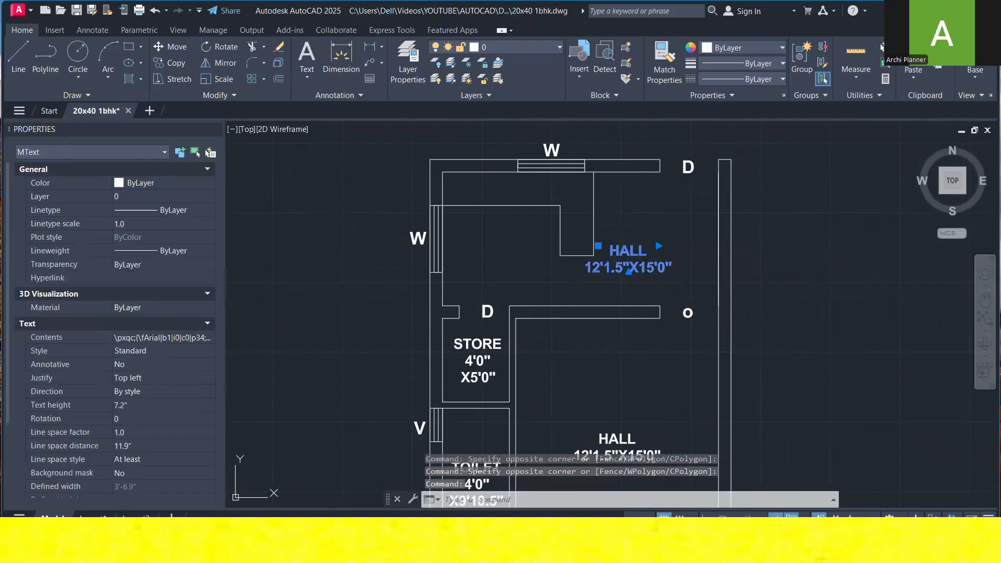
pyautogui.press('BackSpace')
pyautogui.write('KI')
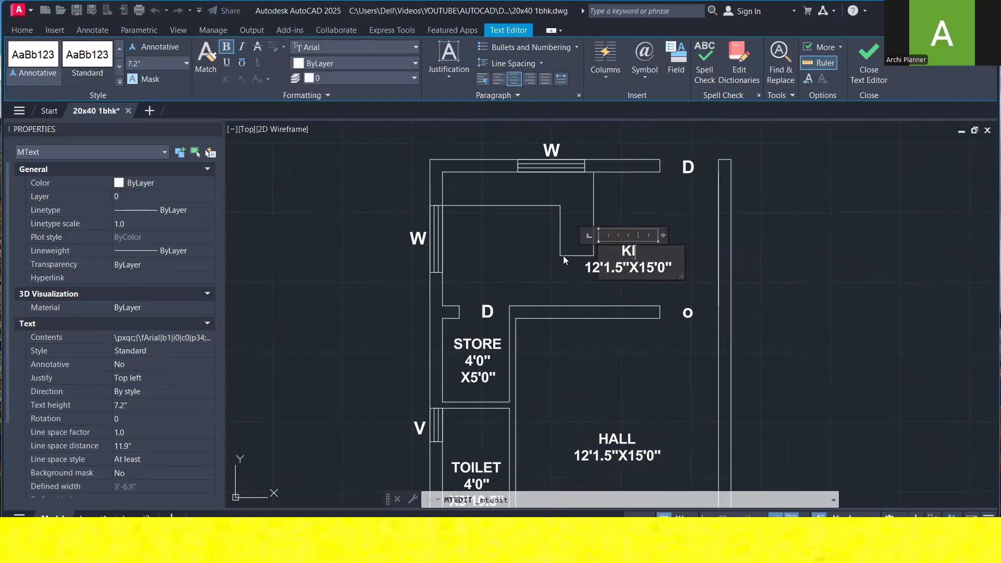
pyautogui.write('TCHEN')
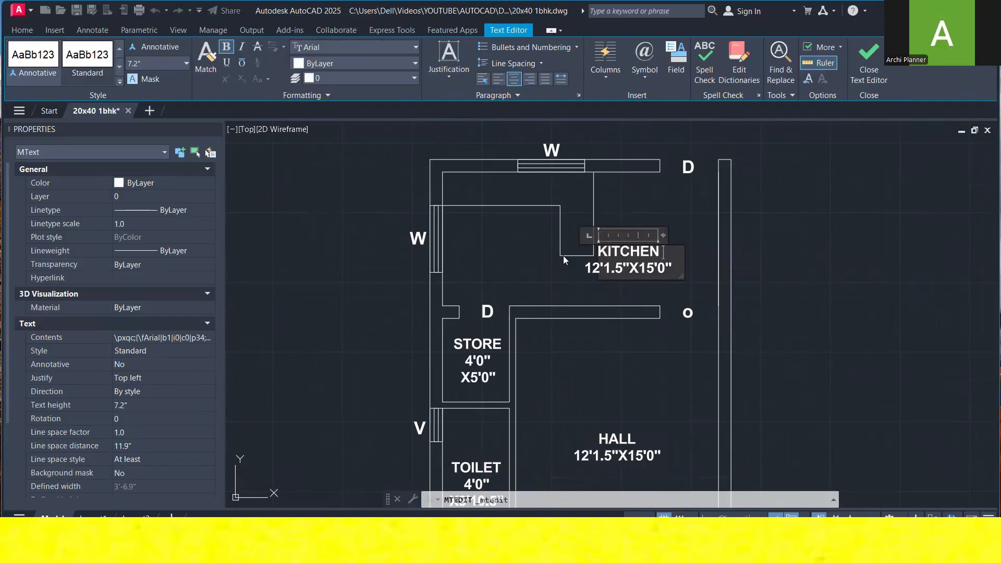
pyautogui.press('Return')
pyautogui.write('& DINING')
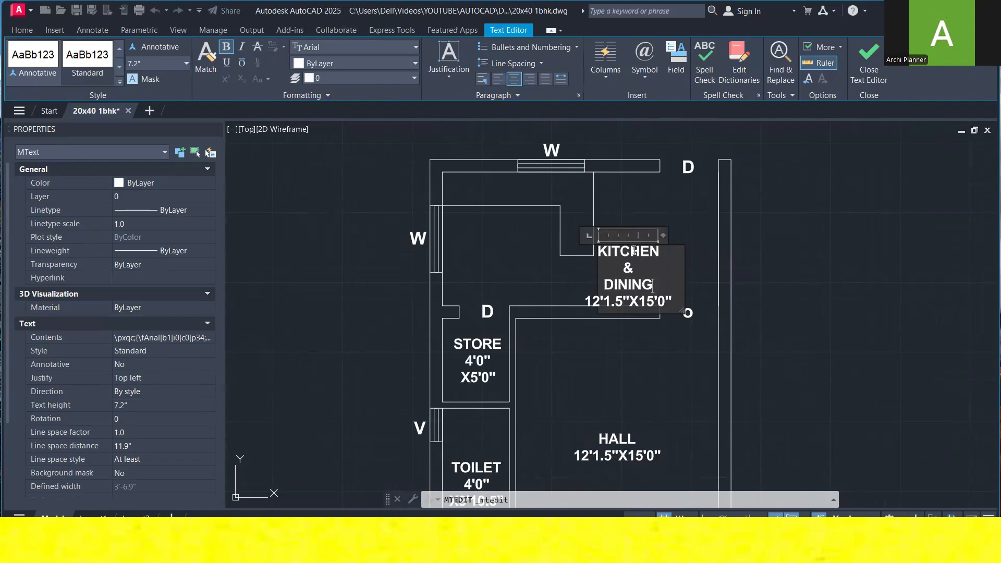
pyautogui.moveTo(664, 235); pyautogui.dragTo(785, 236)
pyautogui.click(705, 217)
# - Move the KITCHEN & DINING label inside the room, below the counter and above the partition wall
pyautogui.click(693, 283)
pyautogui.click(675, 250)
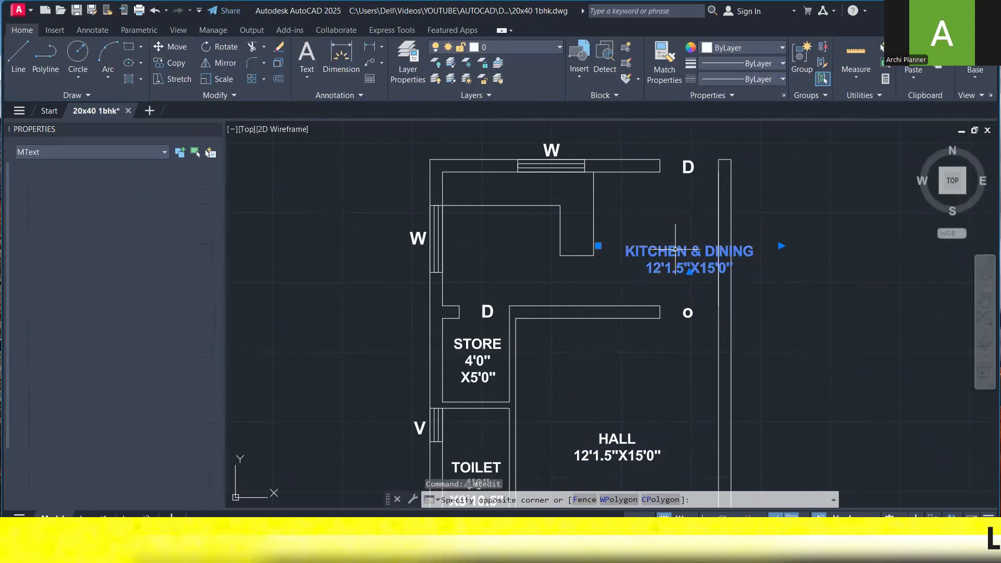
pyautogui.rightClick(681, 250)
pyautogui.click(743, 309)
pyautogui.click(830, 306)
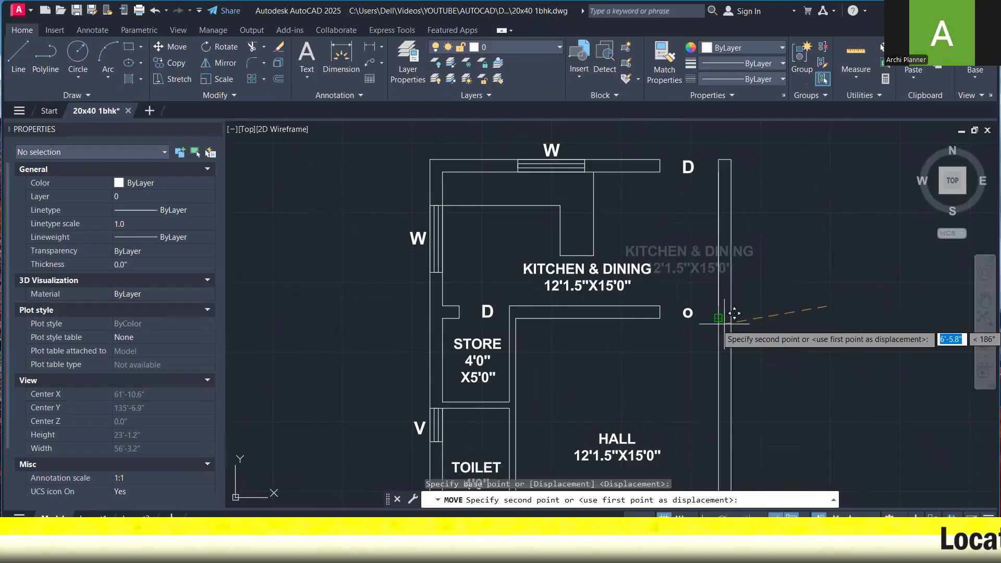
pyautogui.click(732, 328)
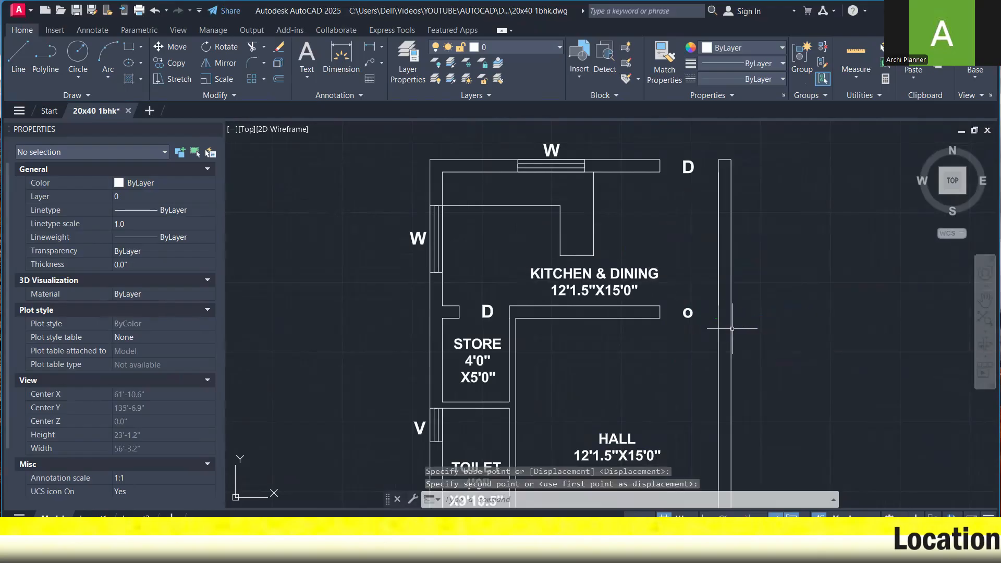
# - Measure the KITCHEN & DINING room's inside width and depth with two temporary linear dimensions
pyautogui.click(369, 46)
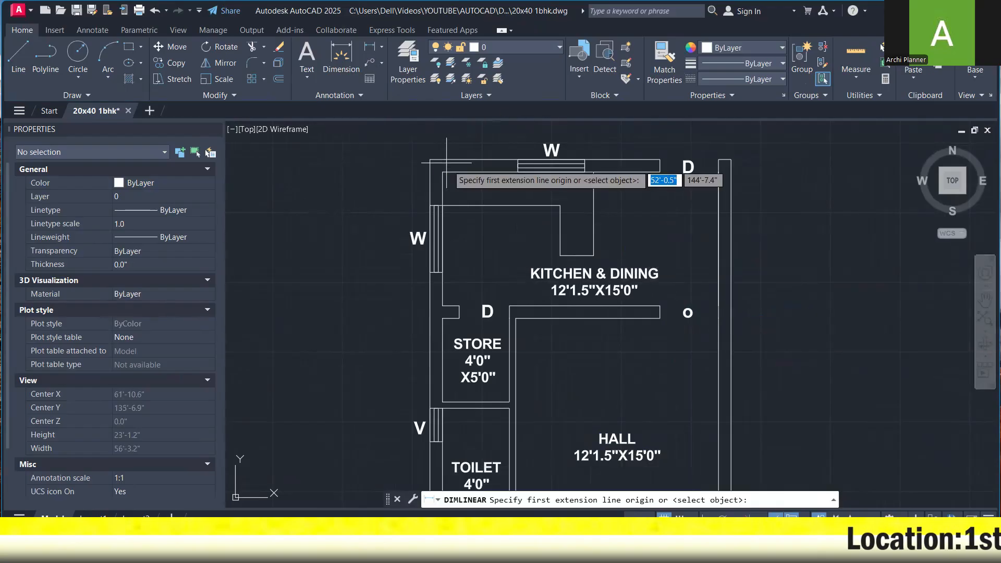
pyautogui.click(443, 172)
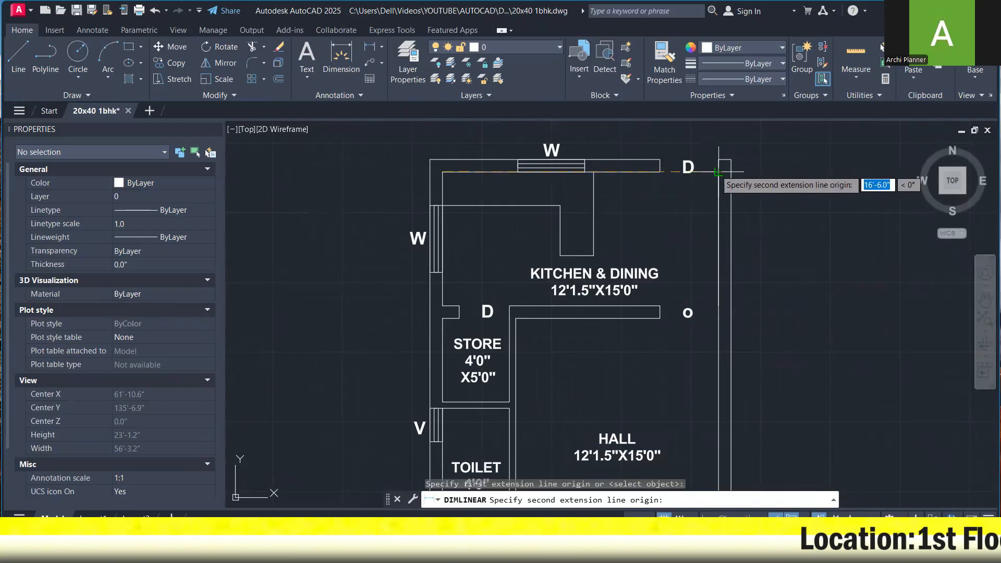
pyautogui.click(707, 171)
pyautogui.click(712, 193)
pyautogui.press('space')
pyautogui.click(660, 307)
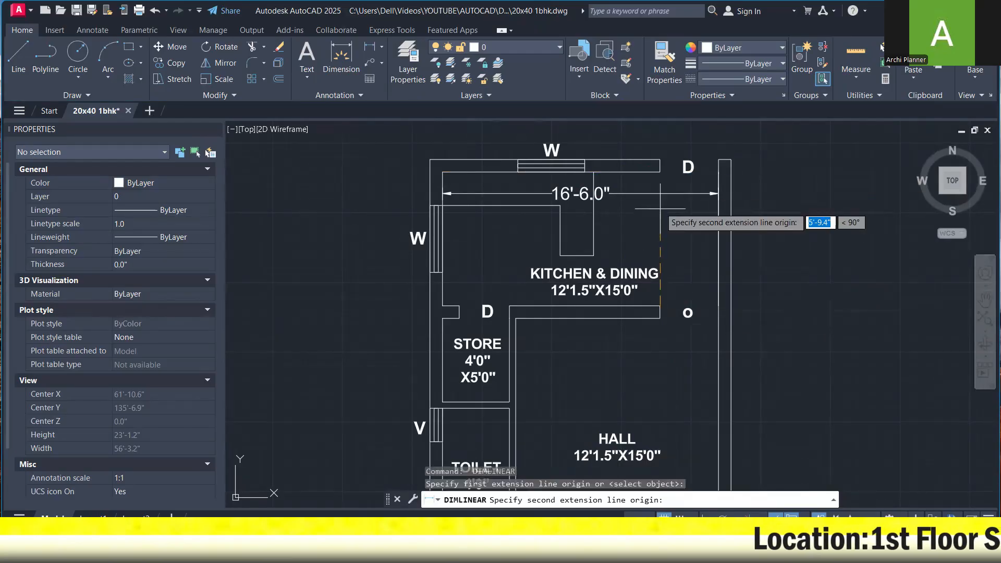
pyautogui.click(660, 171)
pyautogui.click(668, 229)
# - Change the size in the KITCHEN & DINING label to 16'6"X8'0"
pyautogui.click(594, 292)
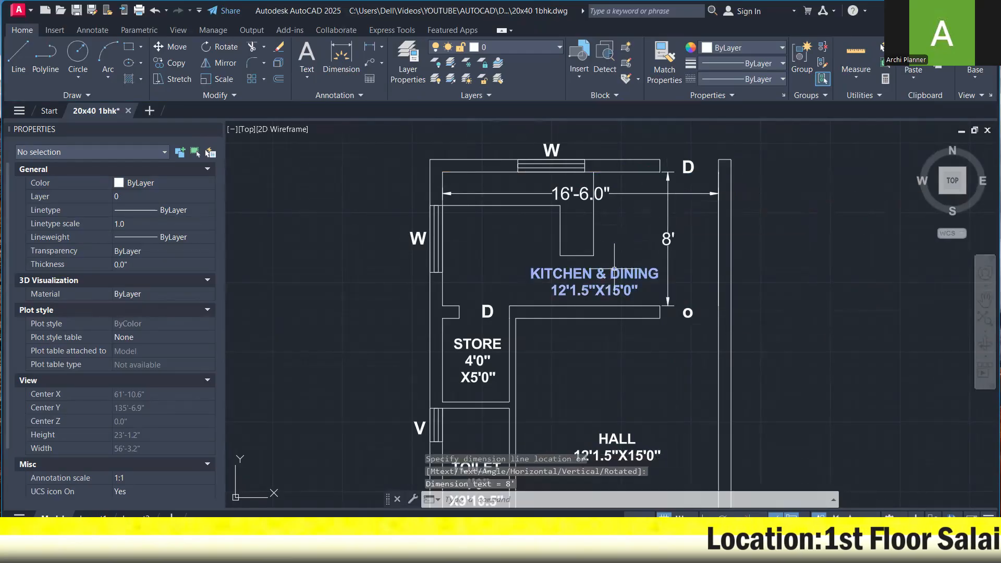
pyautogui.doubleClick(594, 292)
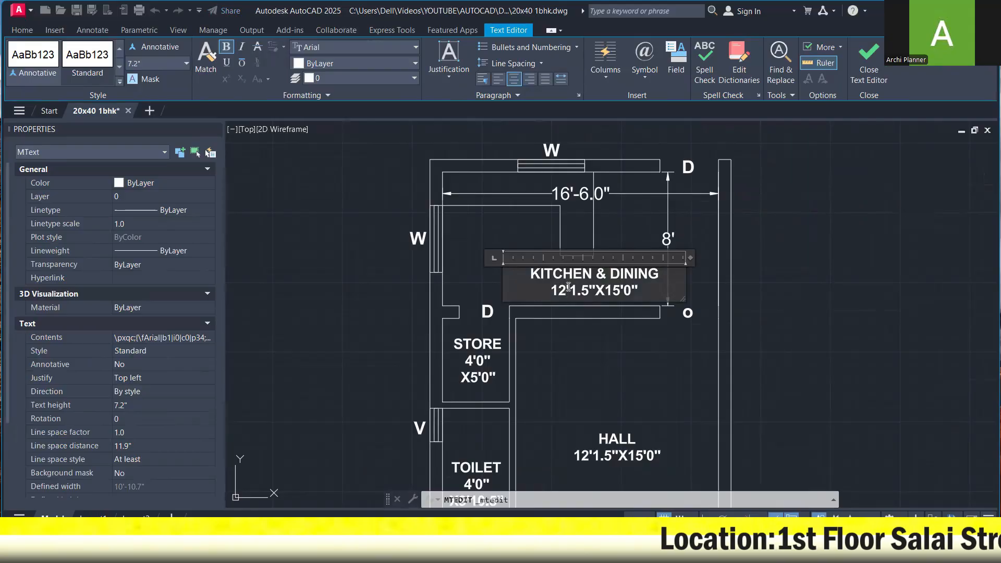
pyautogui.press('BackSpace')
pyautogui.press('BackSpace')
pyautogui.write('16')
pyautogui.press('BackSpace')
pyautogui.press('BackSpace')
pyautogui.press('BackSpace')
pyautogui.press('BackSpace')
pyautogui.write("'6")
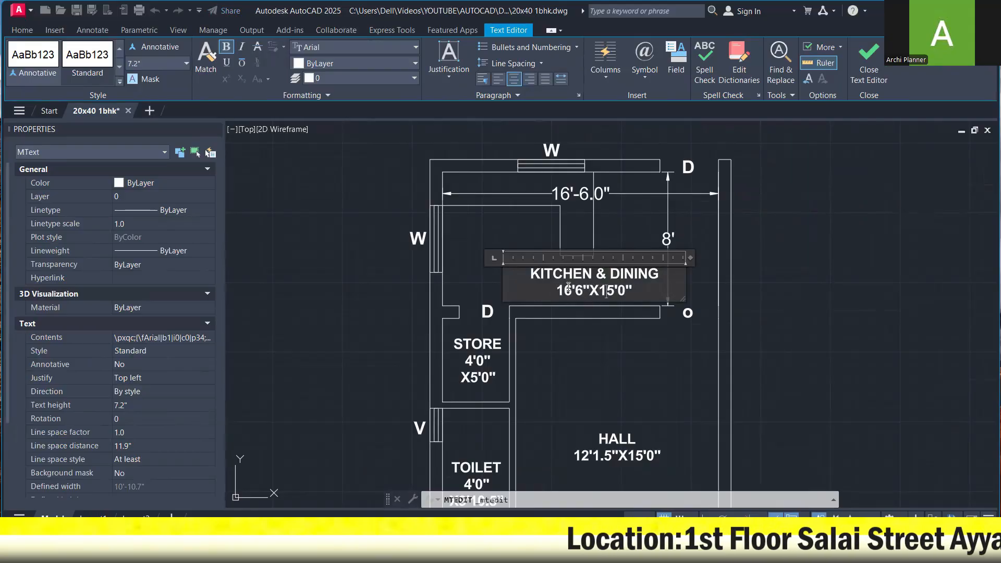
pyautogui.press('BackSpace')
pyautogui.press('BackSpace')
pyautogui.write('8')
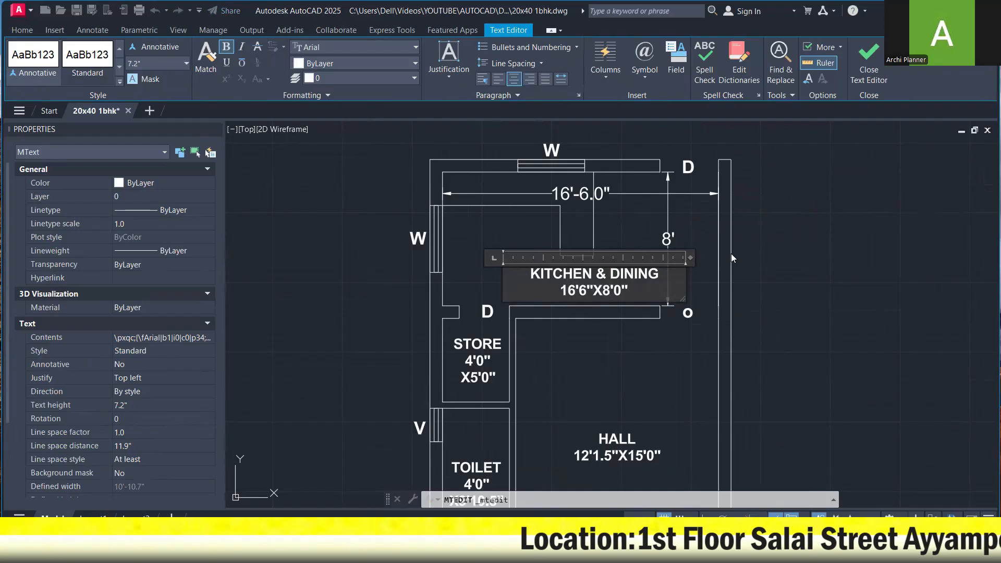
pyautogui.click(696, 219)
# - Erase the two linear dimensions from the KITCHEN & DINING room
pyautogui.click(694, 213)
pyautogui.click(661, 188)
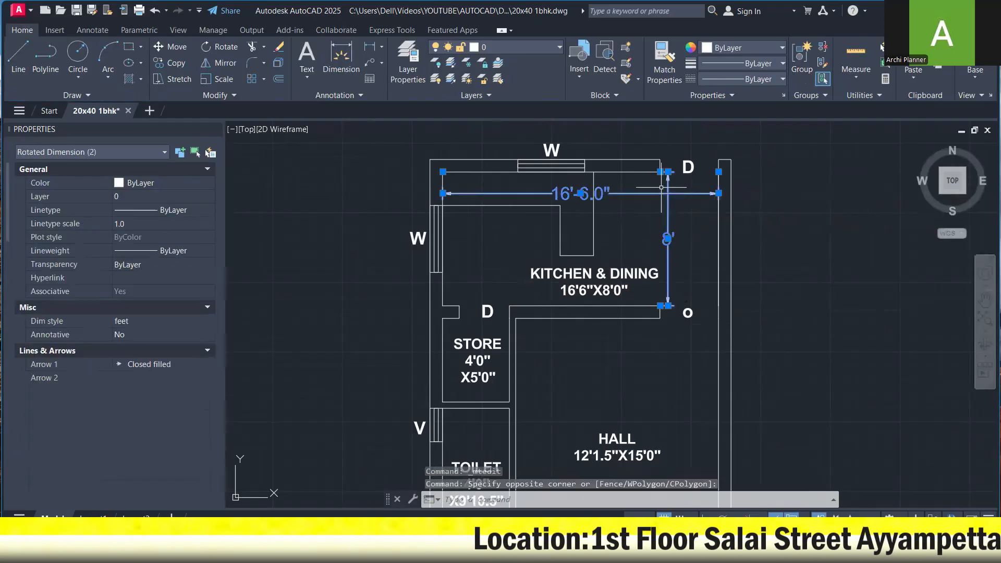
pyautogui.press('Delete')
pyautogui.scroll(-3, 615, 239)
pyautogui.scroll(3, 622, 252)
# - Copy the KITCHEN & DINING label into the open area beside the staircase, below the sitout steps
pyautogui.click(622, 254)
pyautogui.scroll(-3, 616, 230)
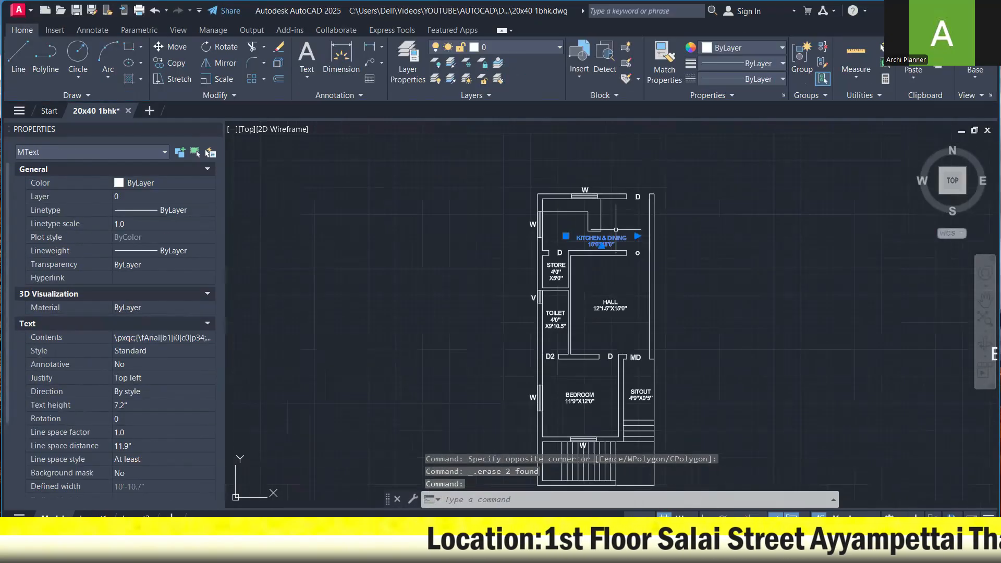
pyautogui.moveTo(634, 242); pyautogui.dragTo(571, 186, button='middle')
pyautogui.rightClick(573, 186)
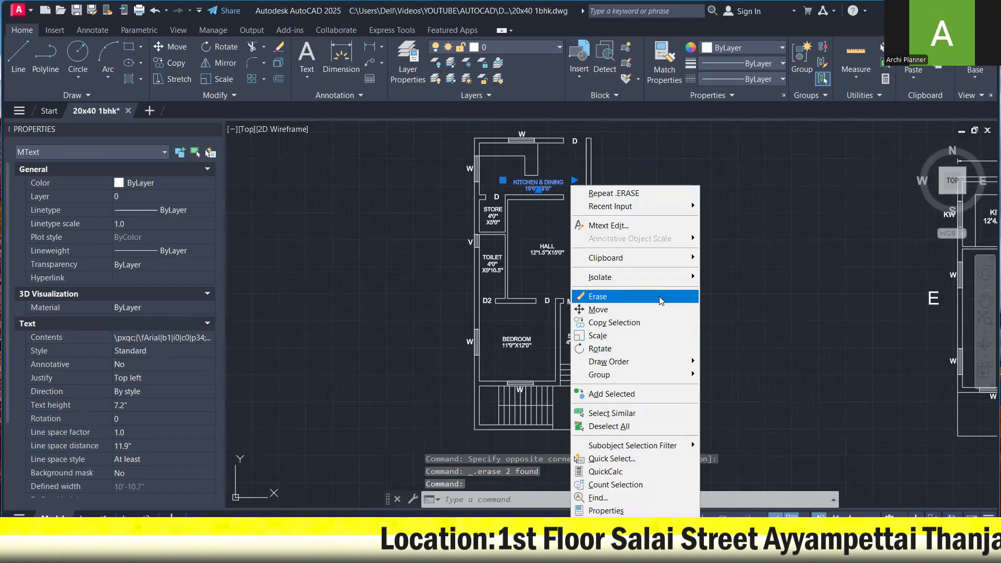
pyautogui.click(614, 322)
pyautogui.click(652, 326)
pyautogui.scroll(5, 711, 433)
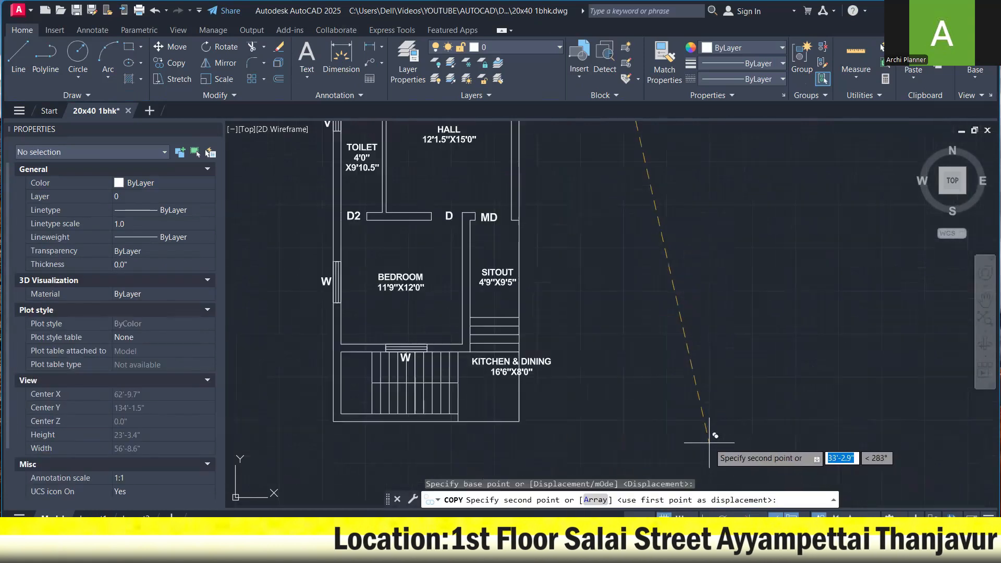
pyautogui.click(670, 448)
pyautogui.scroll(-3, 675, 428)
pyautogui.scroll(2, 678, 412)
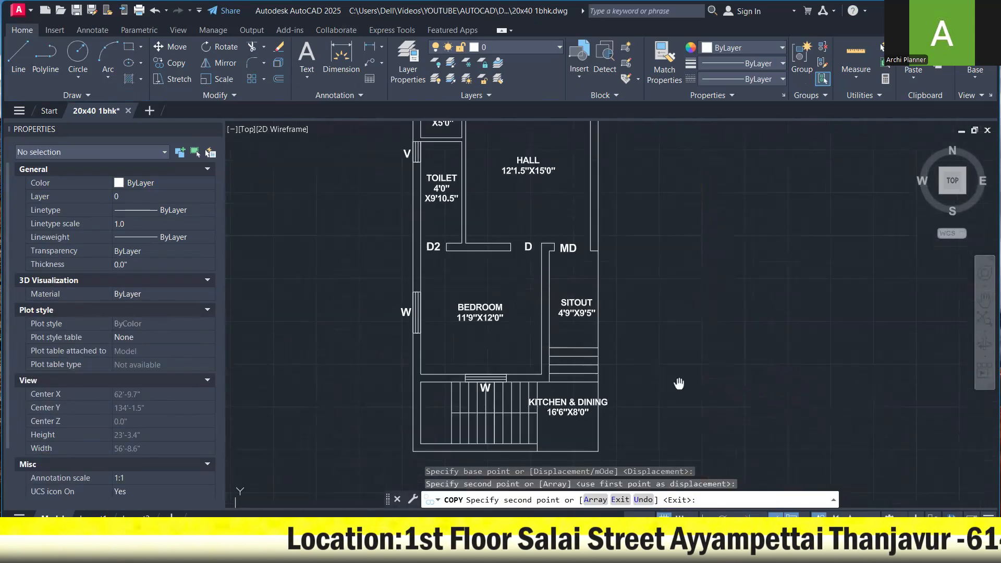
pyautogui.press('Escape')
# - Change the room name in the copied label beside the staircase to PARKING
pyautogui.moveTo(675, 373); pyautogui.dragTo(667, 226, button='middle')
pyautogui.scroll(2, 581, 345)
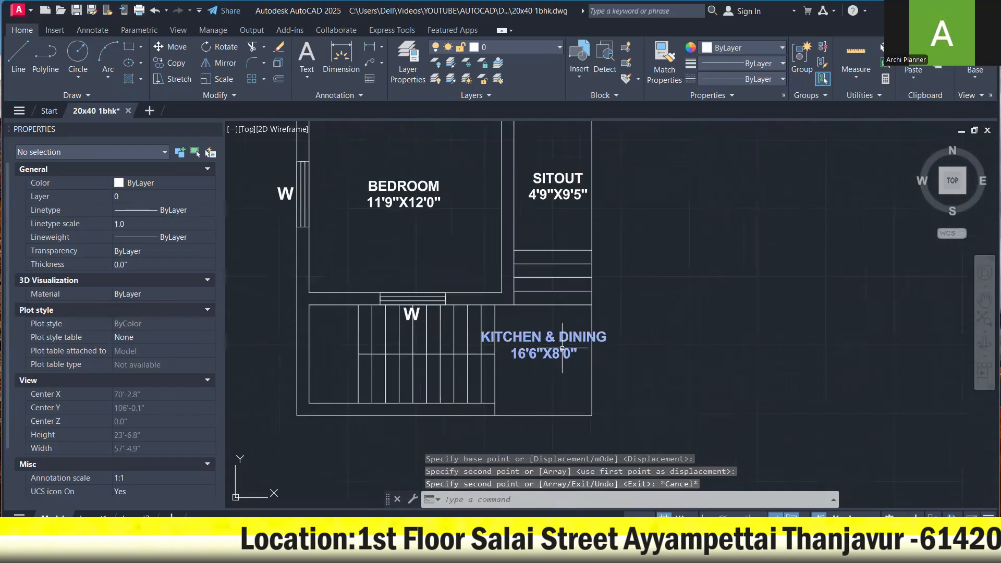
pyautogui.doubleClick(563, 350)
pyautogui.moveTo(611, 337); pyautogui.dragTo(477, 332)
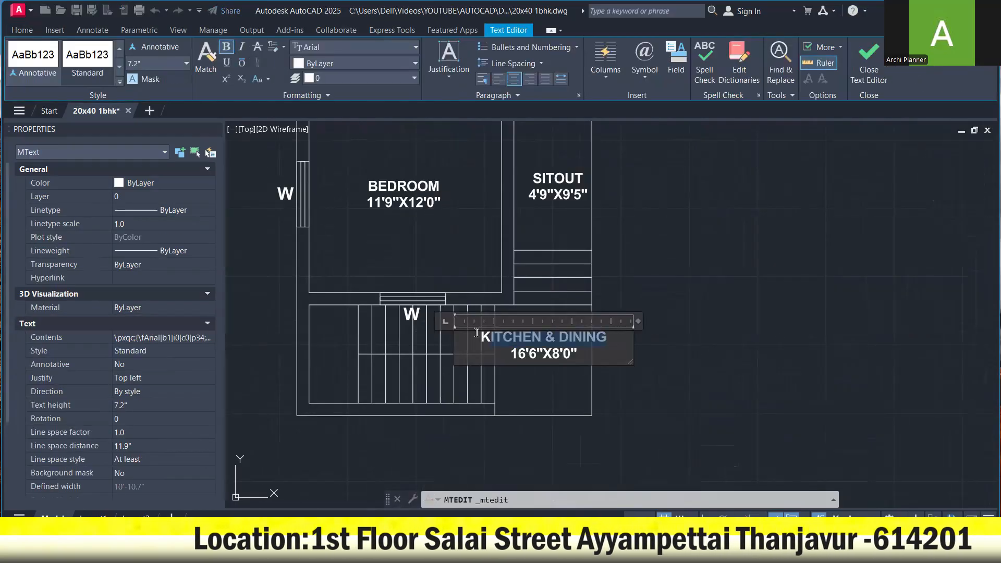
pyautogui.press('BackSpace')
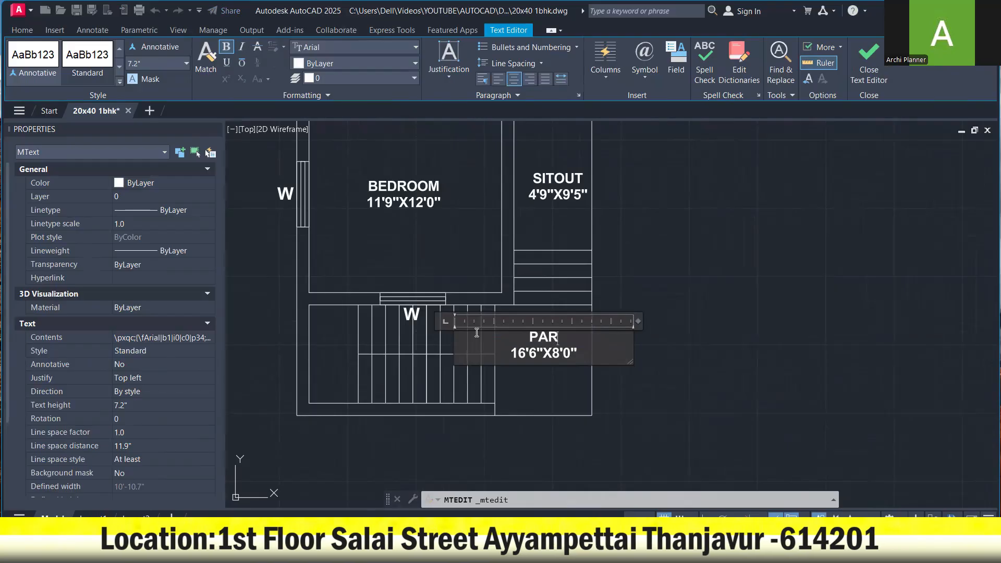
pyautogui.write('PARKING')
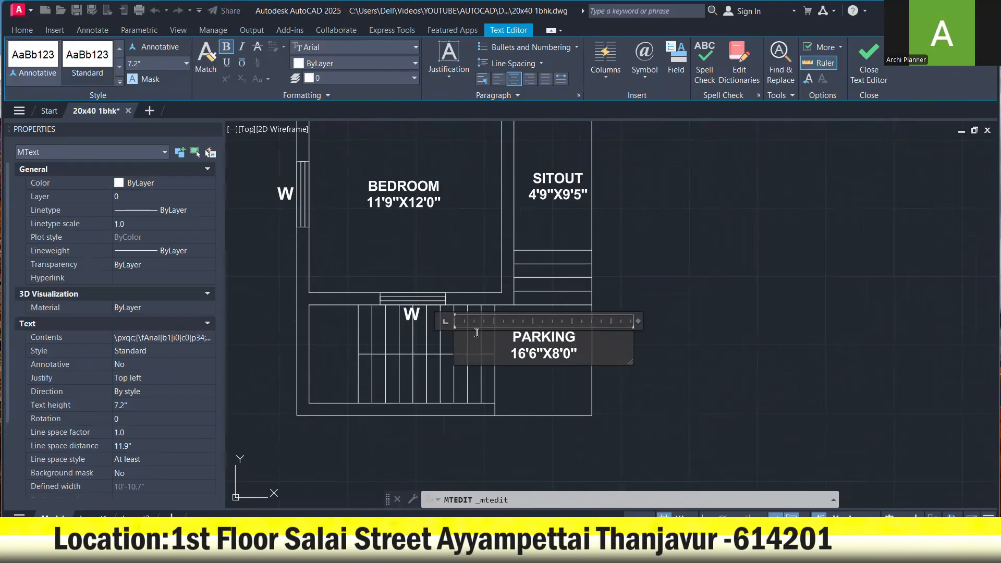
pyautogui.click(542, 287)
# - Measure the parking area and change the size in its label to 5'11"X6'9"
pyautogui.click(856, 53)
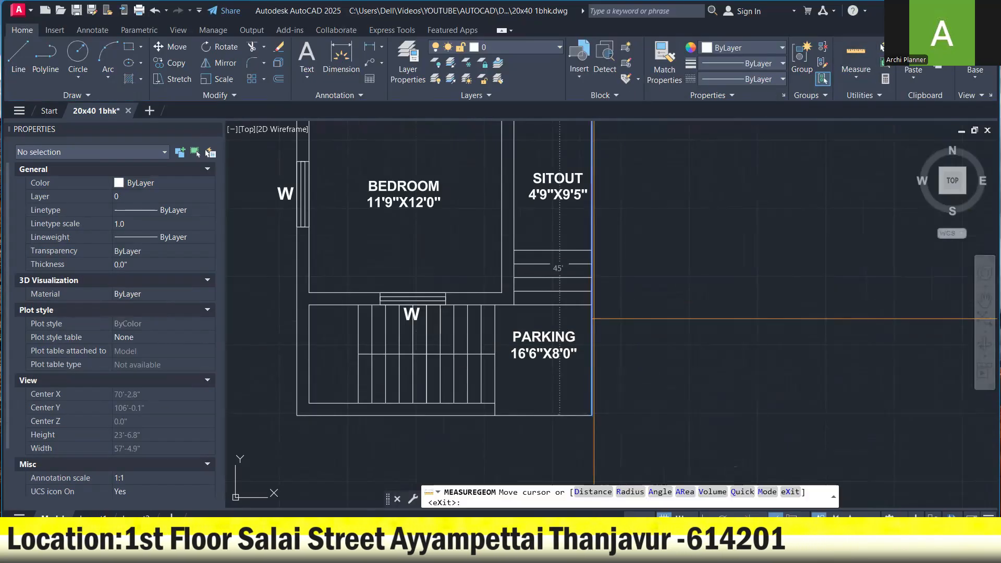
pyautogui.press('Escape')
pyautogui.click(538, 345)
pyautogui.click(535, 350)
pyautogui.doubleClick(529, 354)
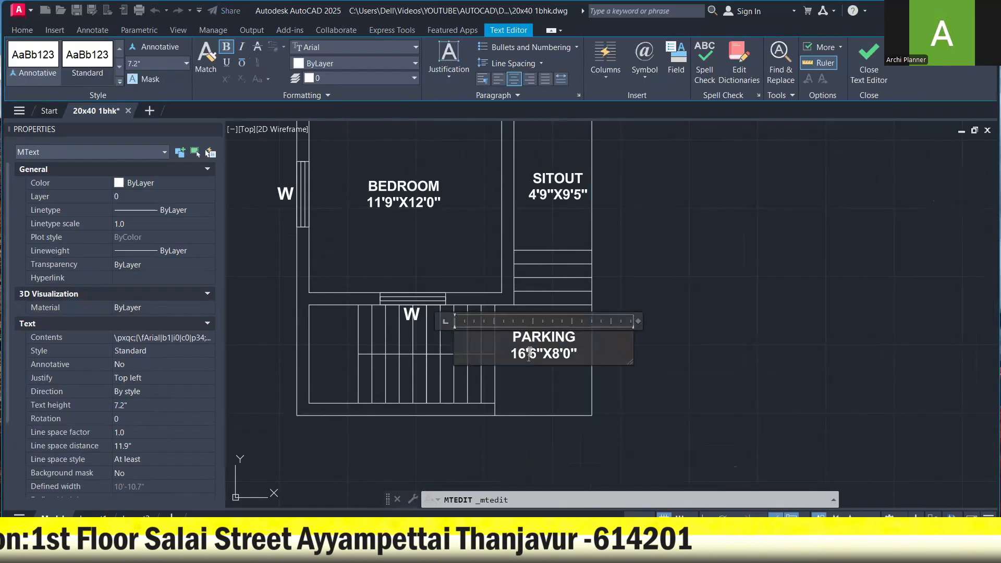
pyautogui.press('BackSpace')
pyautogui.press('BackSpace')
pyautogui.write('5')
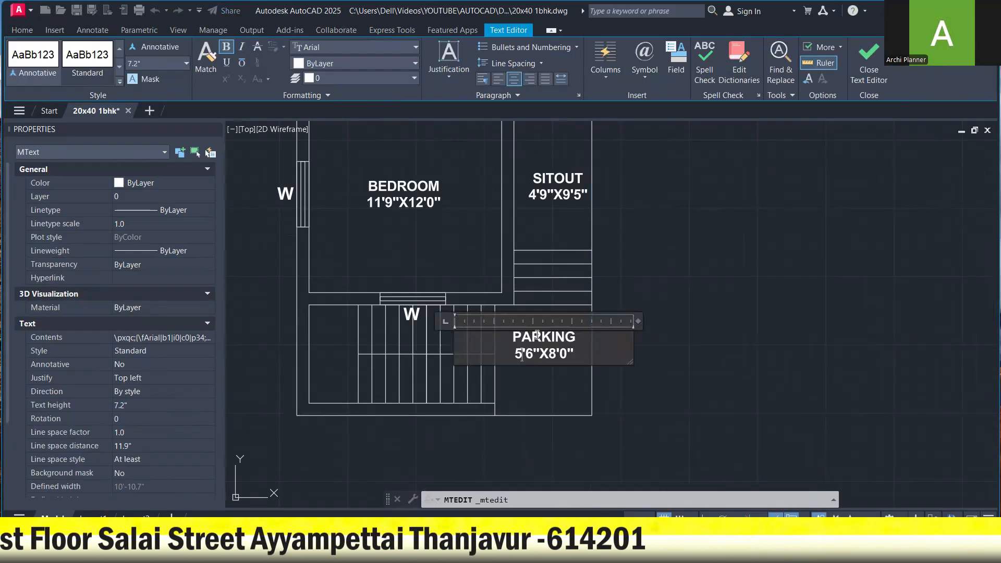
pyautogui.press('BackSpace')
pyautogui.write('11')
pyautogui.press('BackSpace')
pyautogui.write('6')
pyautogui.press('BackSpace')
pyautogui.write('9')
pyautogui.click(603, 300)
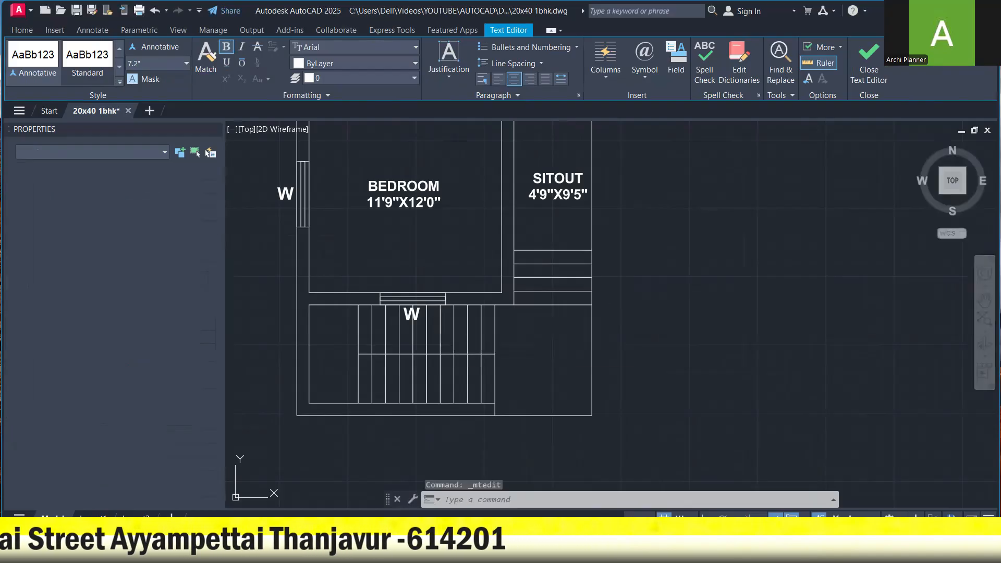
# - Add a linear dimension for the plan's overall width below its front edge
pyautogui.click(369, 47)
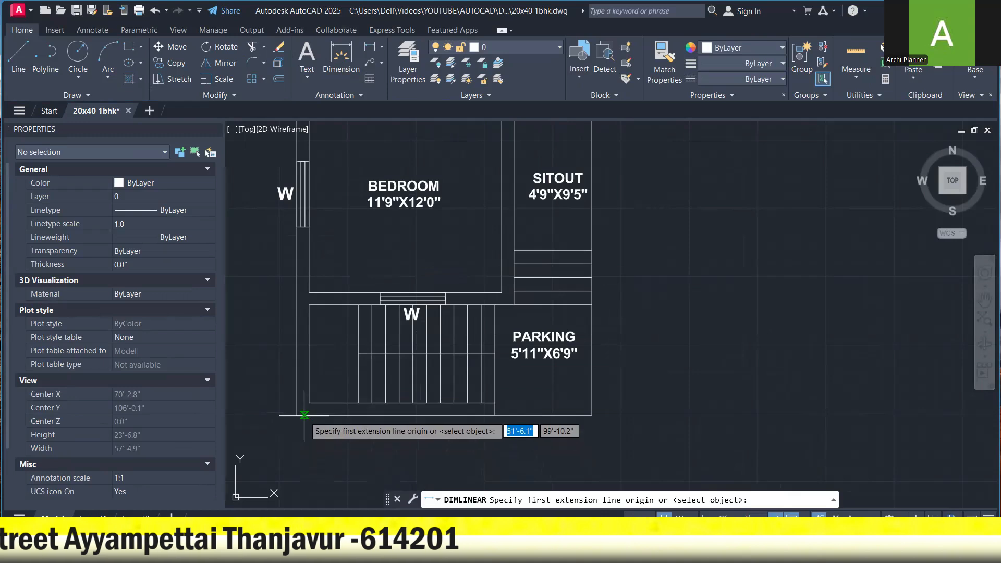
pyautogui.click(297, 415)
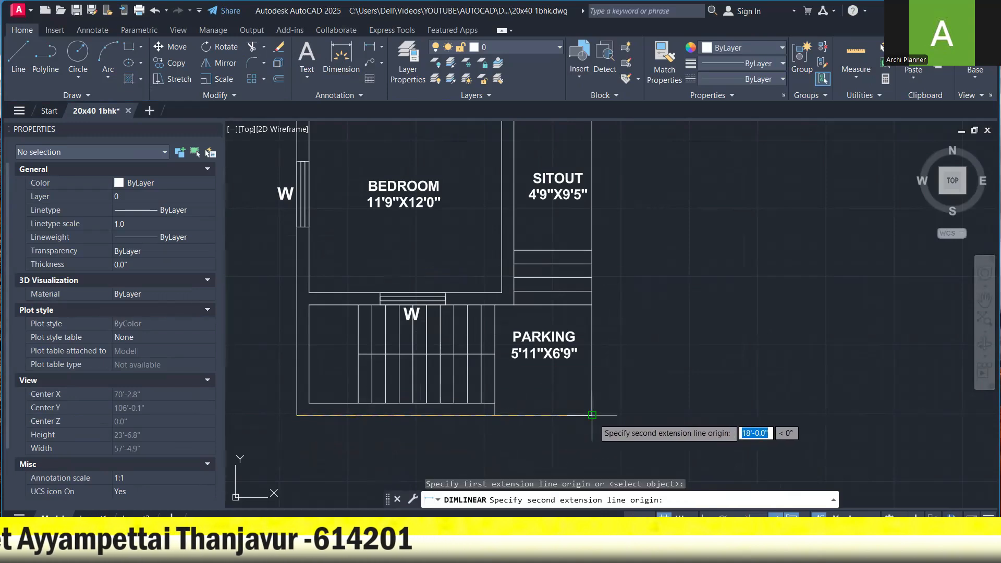
pyautogui.click(592, 416)
pyautogui.click(592, 441)
# - Add a linear dimension for the plan's overall depth alongside its east wall
pyautogui.press('space')
pyautogui.click(592, 415)
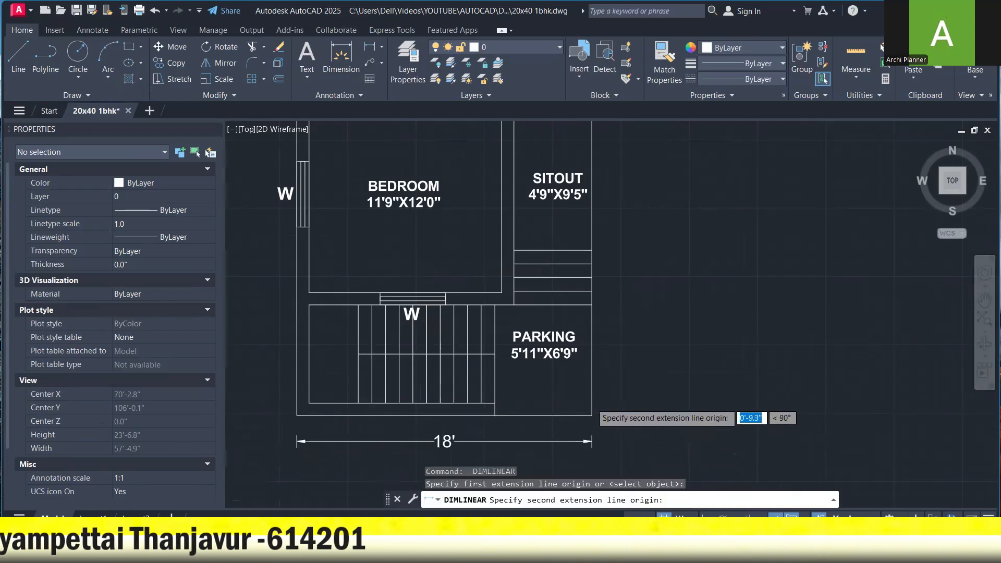
pyautogui.scroll(-2, 592, 416)
pyautogui.click(578, 214)
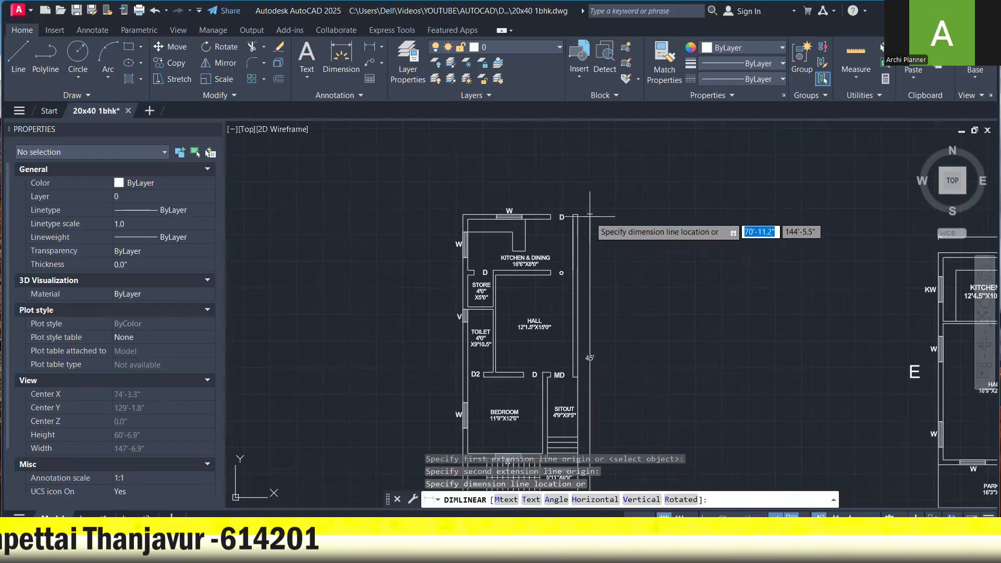
pyautogui.click(588, 215)
pyautogui.moveTo(681, 367); pyautogui.dragTo(634, 327, button='middle')
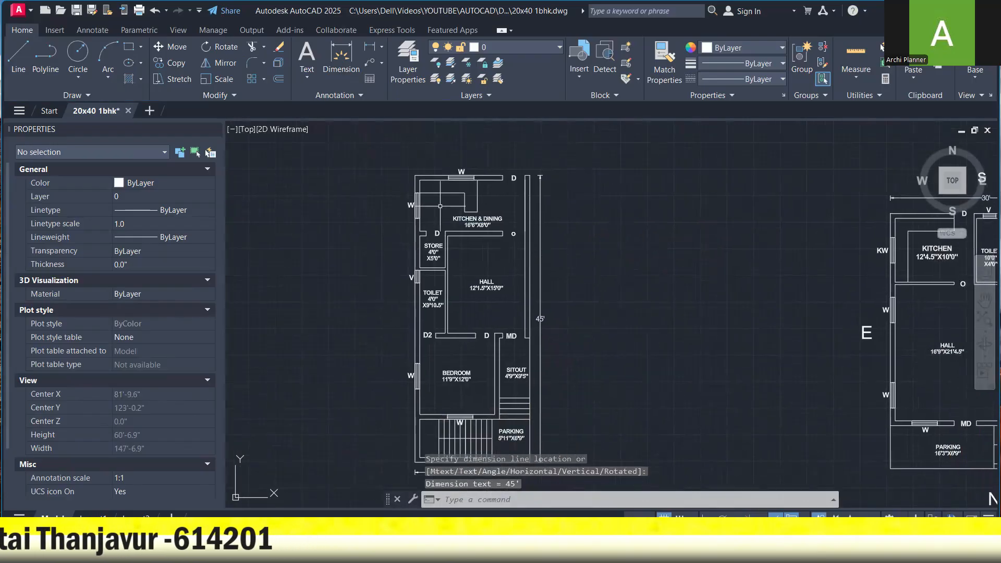